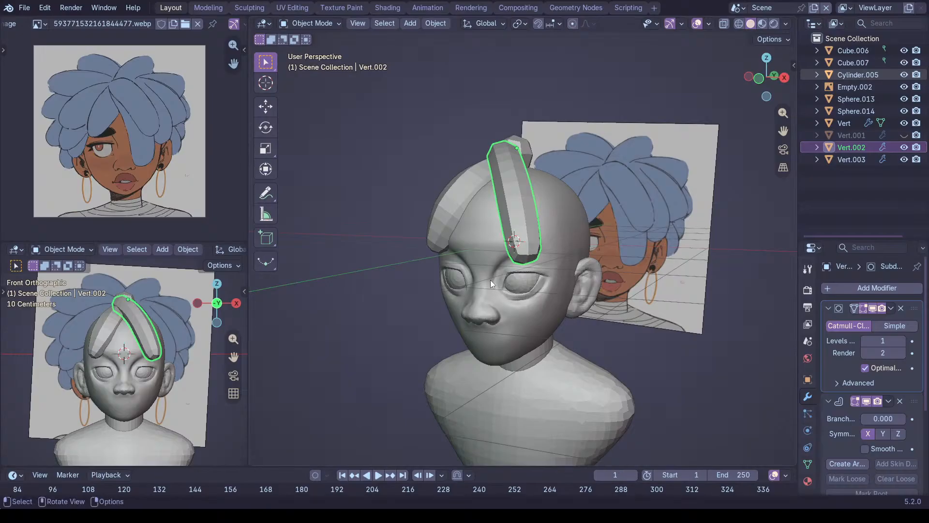
pyautogui.scroll(-3, 490, 280)
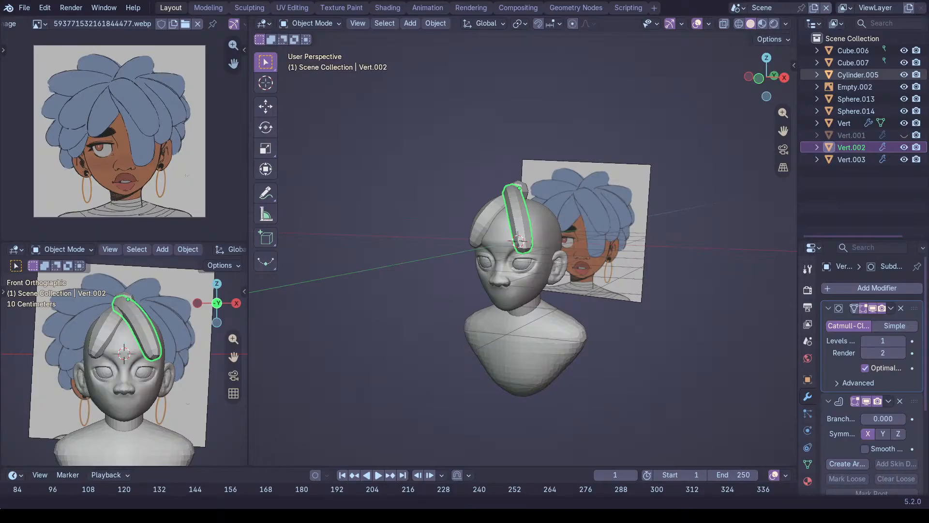
pyautogui.moveTo(602, 392); pyautogui.dragTo(715, 346, button='middle')
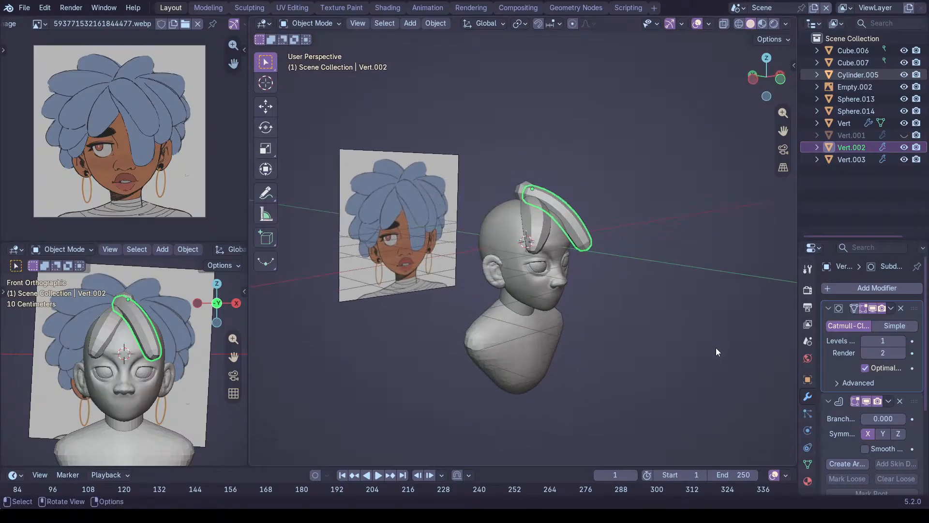
pyautogui.moveTo(585, 358); pyautogui.dragTo(509, 336, button='middle')
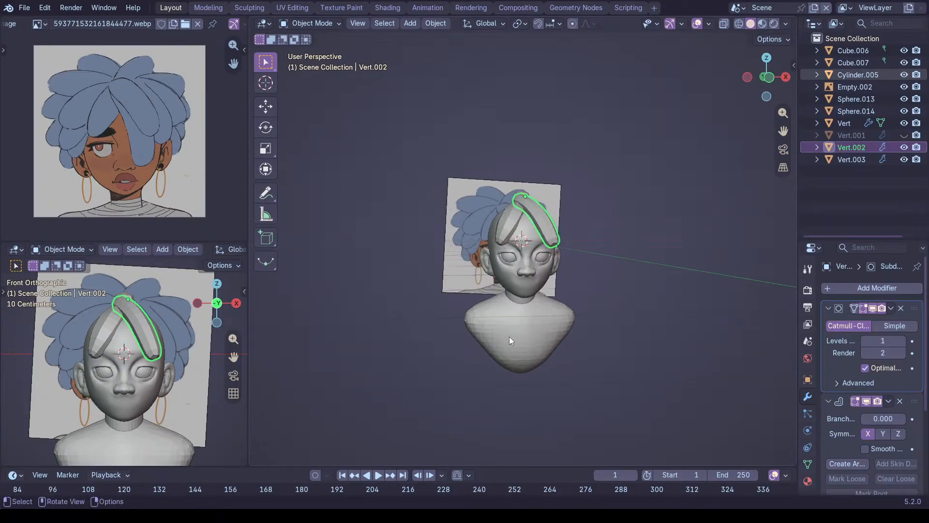
pyautogui.scroll(-1, 510, 337)
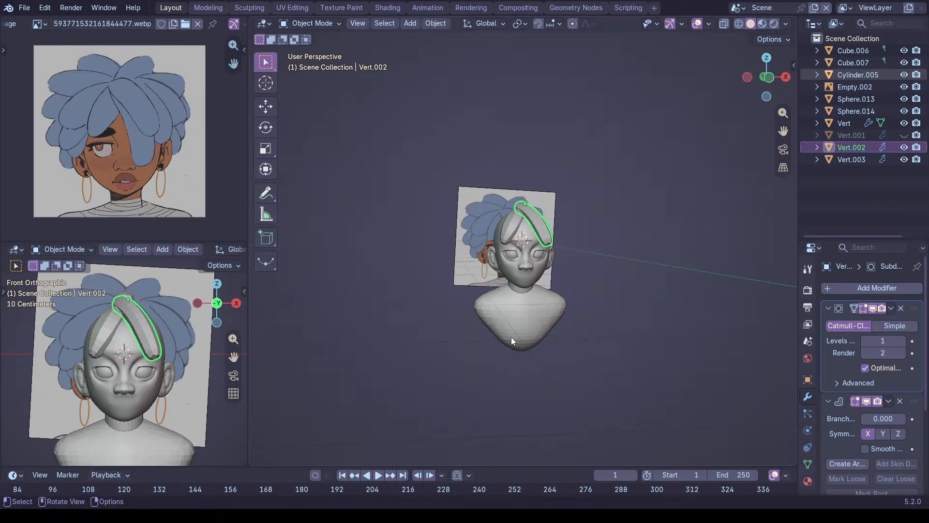
pyautogui.scroll(1, 512, 338)
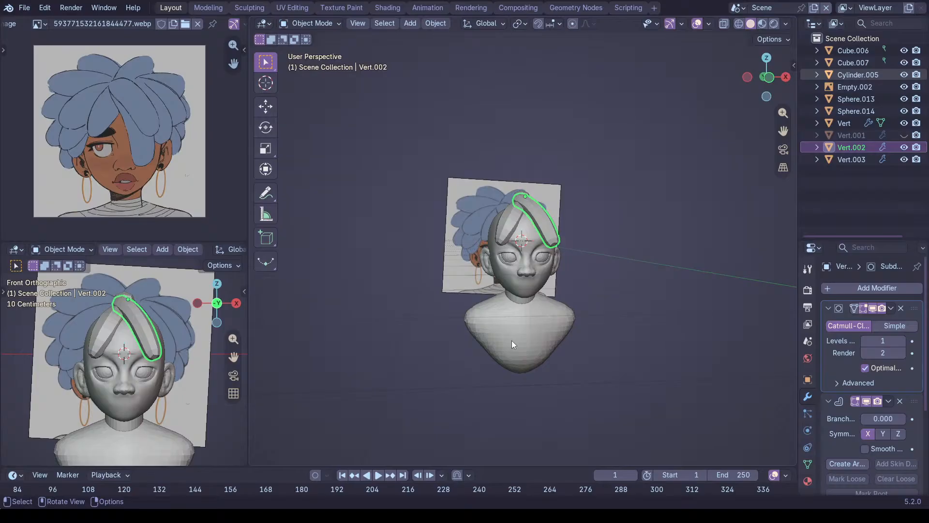
# Select the forehead hair strand on the character's right side and enter Edit Mode on it
pyautogui.click(518, 232)
pyautogui.press('Tab')
pyautogui.moveTo(518, 232); pyautogui.dragTo(511, 255, button='middle')
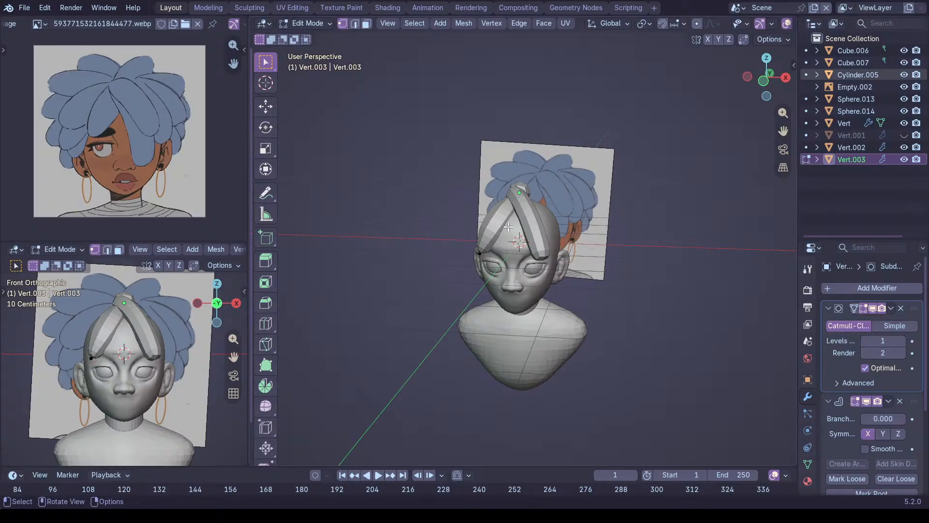
pyautogui.press('Tab')
pyautogui.press('Tab')
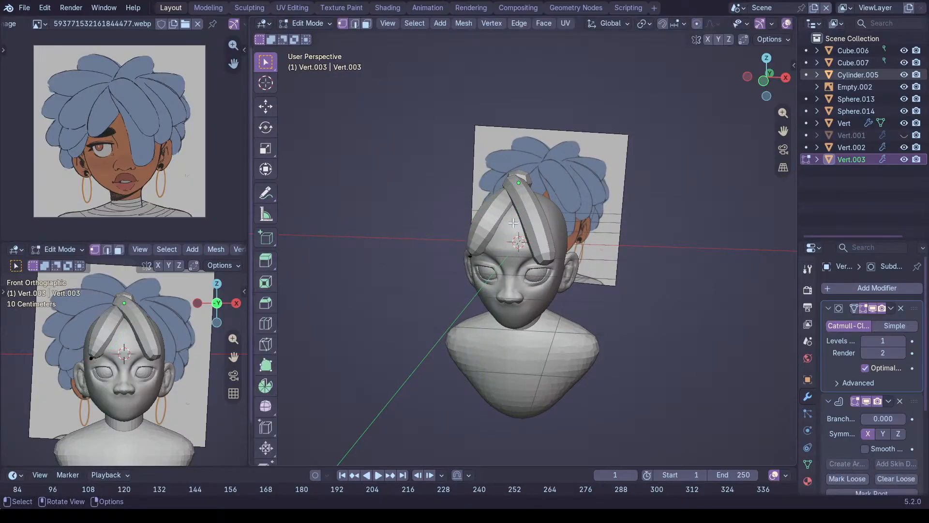
pyautogui.hotkey('alt', 'z')
pyautogui.moveTo(520, 219); pyautogui.dragTo(521, 236, button='middle')
pyautogui.hotkey('alt', 'z')
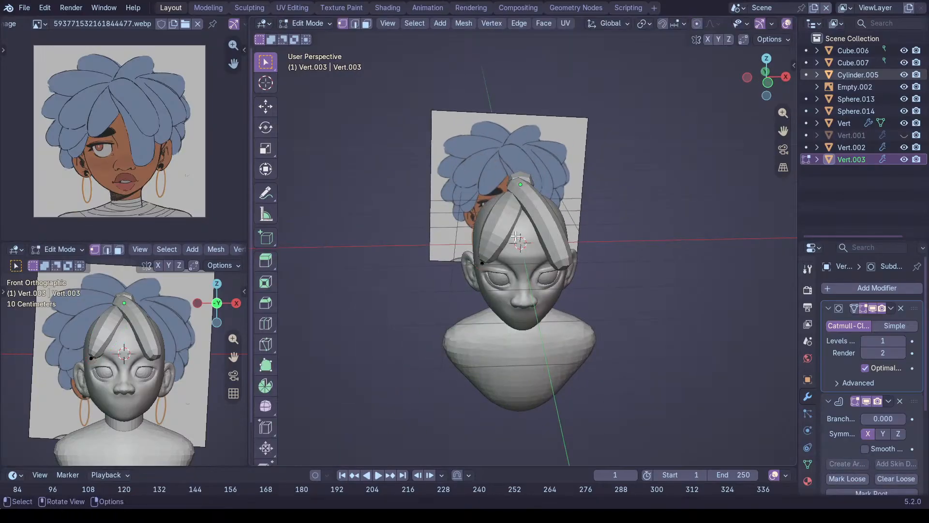
# Try to scale the strand's vertices and adjust its thickness with Skin Resize
pyautogui.press('s')
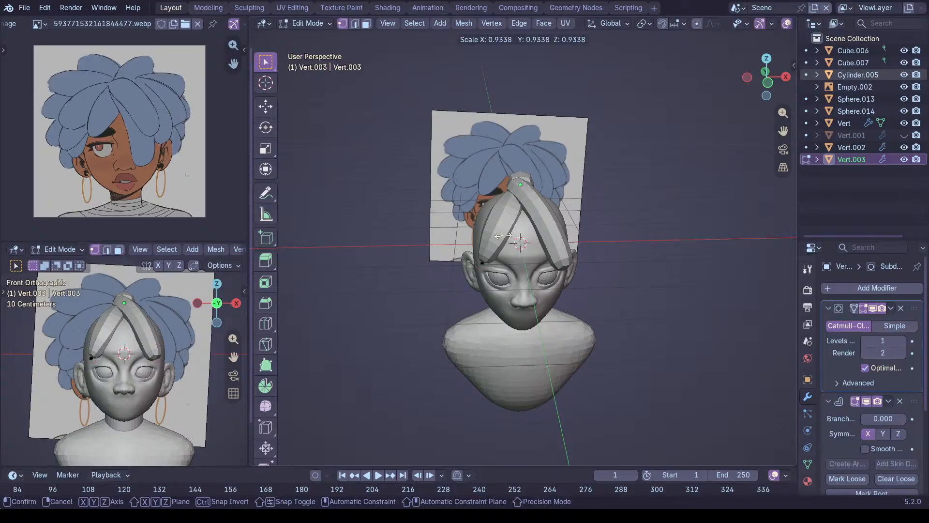
pyautogui.click(503, 235)
pyautogui.hotkey('alt', 'z')
pyautogui.hotkey('alt', 'z')
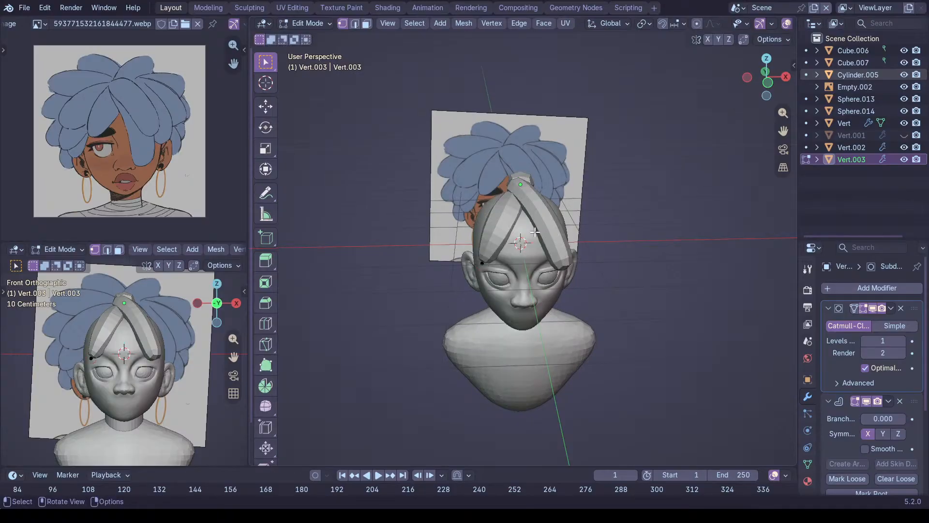
pyautogui.hotkey('ctrl', 'a')
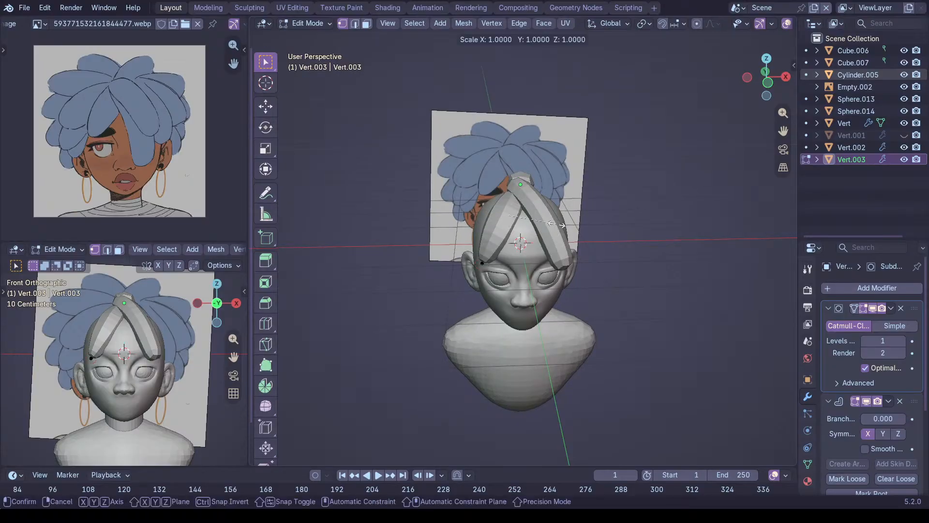
pyautogui.click(547, 224)
pyautogui.moveTo(547, 224); pyautogui.dragTo(577, 222, button='middle')
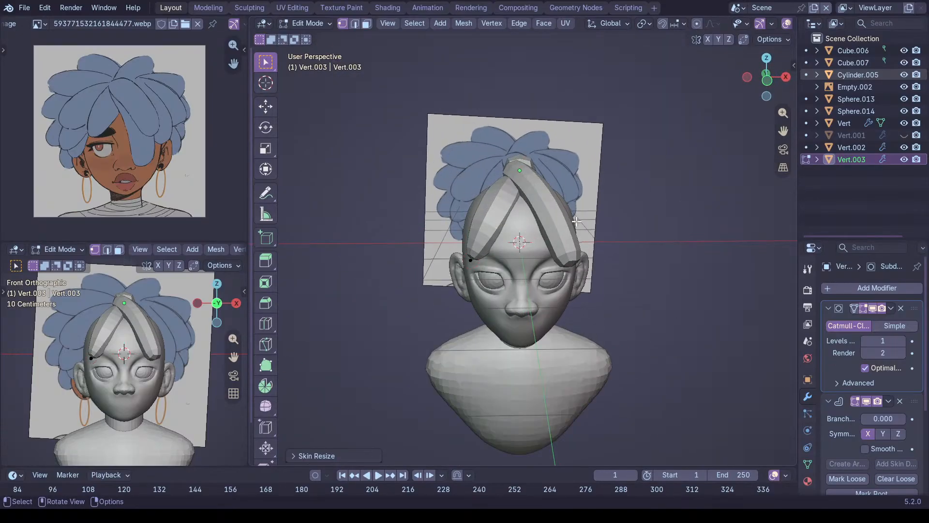
pyautogui.moveTo(504, 229); pyautogui.dragTo(484, 216, button='middle')
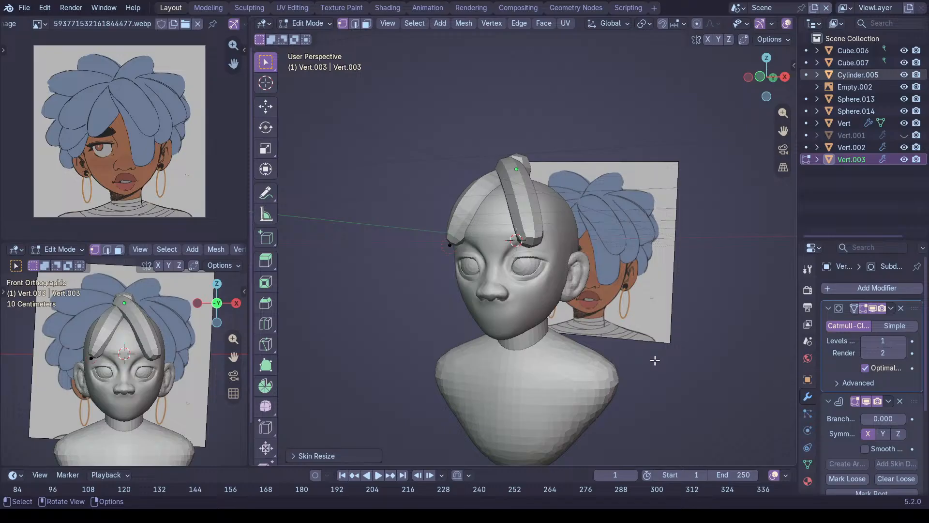
pyautogui.scroll(-2, 662, 357)
pyautogui.moveTo(603, 362); pyautogui.dragTo(626, 358, button='middle')
pyautogui.scroll(1, 628, 360)
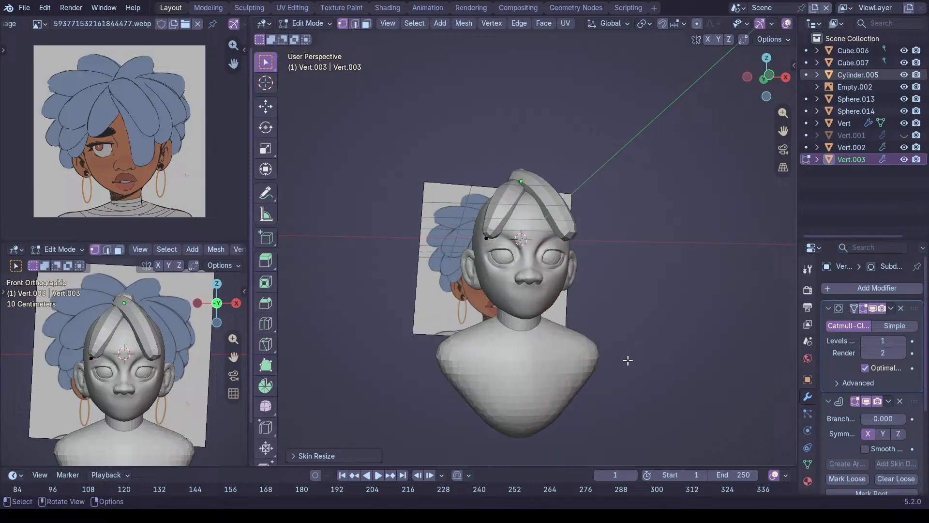
pyautogui.scroll(1, 628, 360)
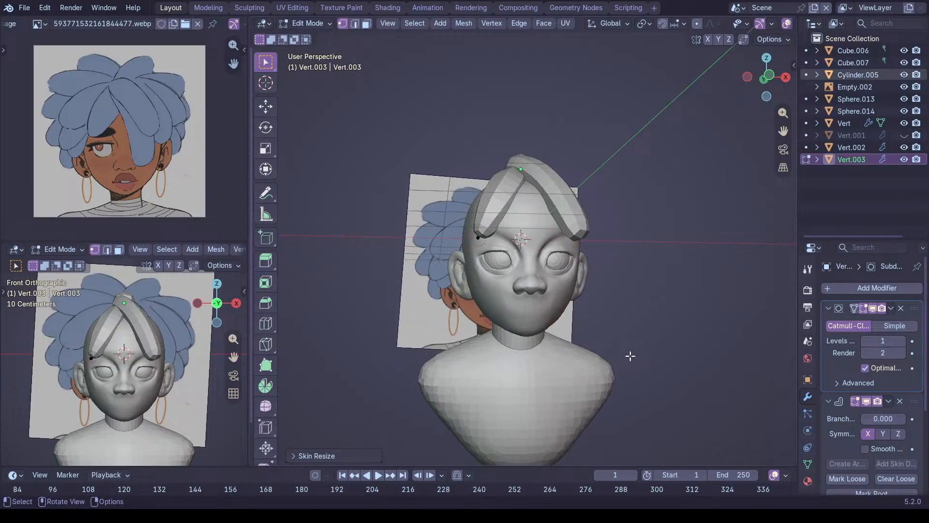
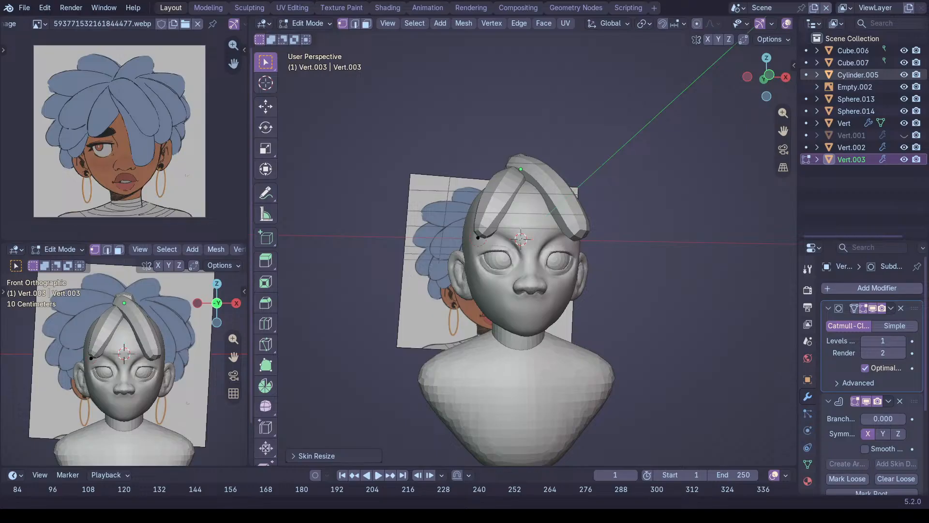
pyautogui.scroll(-2, 669, 286)
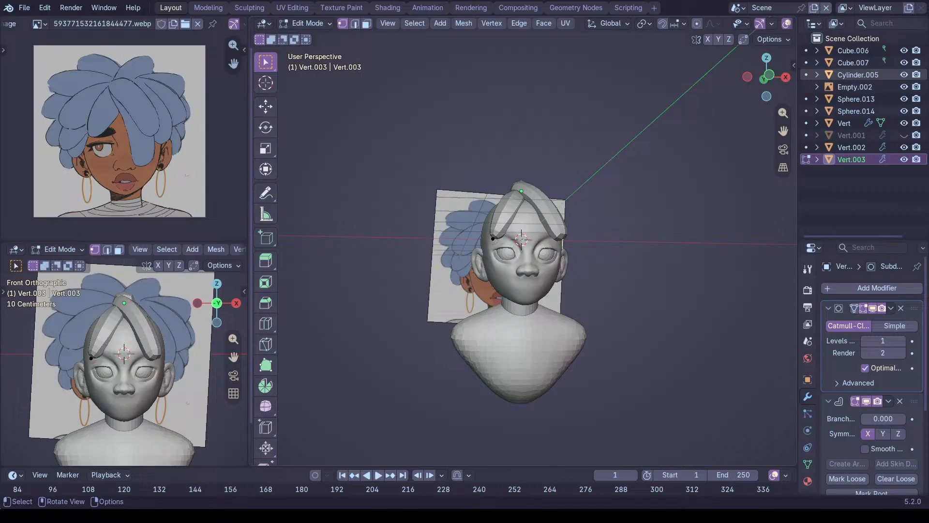
# Return the hair strand to Object Mode and save the file
pyautogui.press('Tab')
pyautogui.moveTo(556, 124); pyautogui.dragTo(522, 118, button='middle')
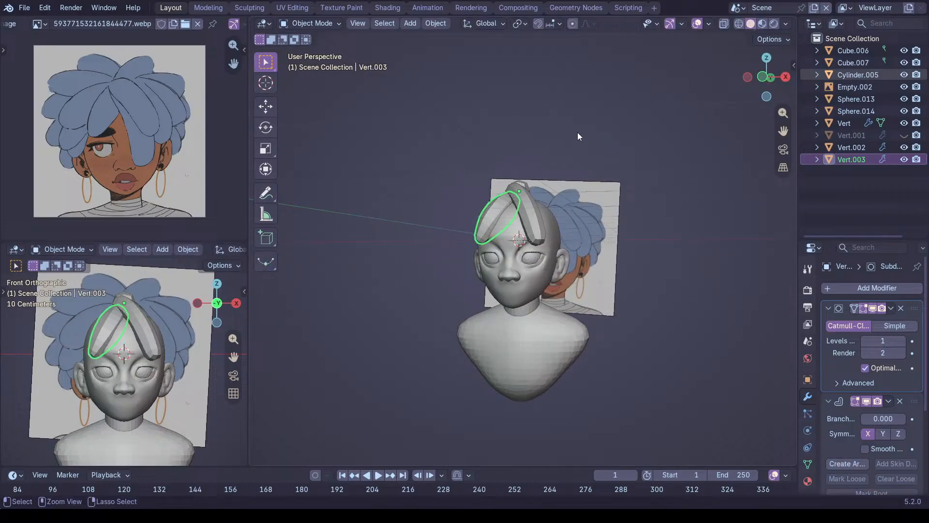
pyautogui.hotkey('ctrl', 's')
pyautogui.click(690, 62)
# Switch to scene 27 and look at the elf bust with glasses from both front sides
pyautogui.click(744, 9)
pyautogui.click(748, 35)
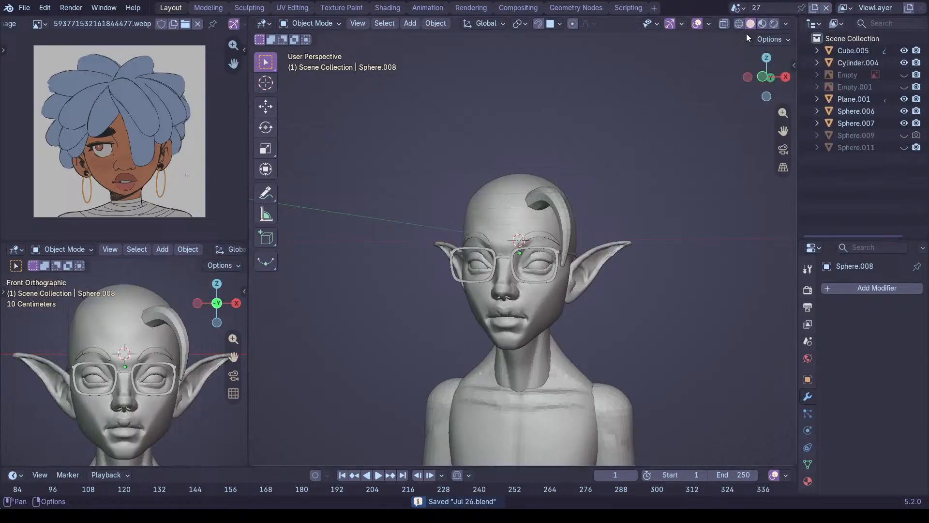
pyautogui.scroll(-1, 499, 207)
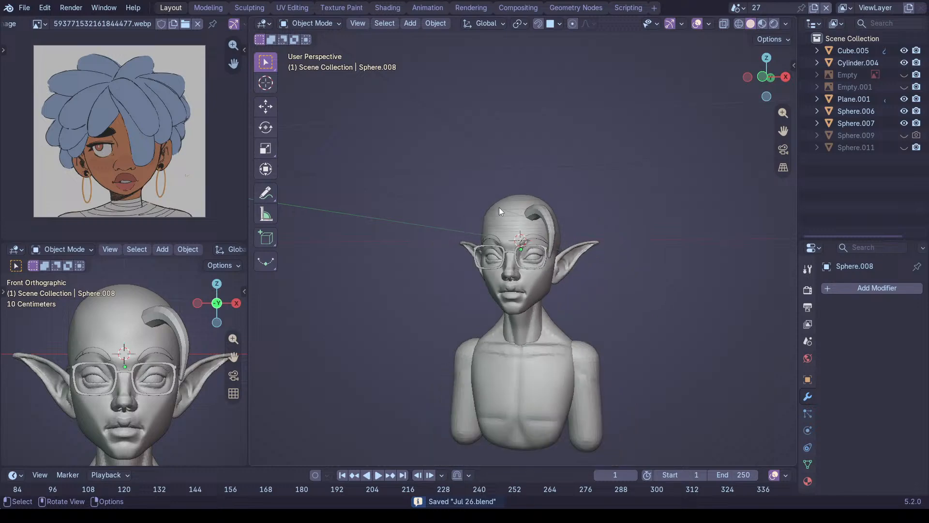
pyautogui.moveTo(498, 207); pyautogui.dragTo(574, 208, button='middle')
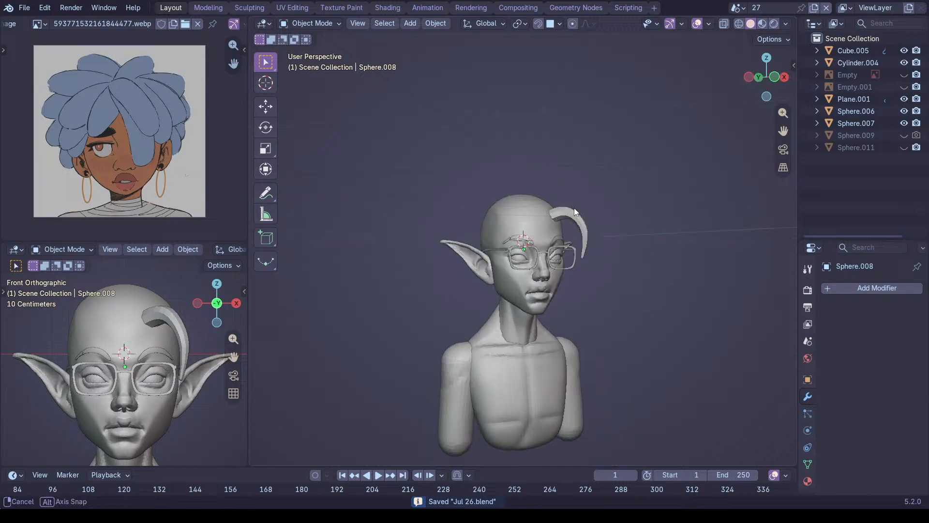
# Show the elf portrait GdjQHwJWwAEGIa6.jpg as the reference image and compare it with the elf bust
pyautogui.click(39, 24)
pyautogui.click(52, 57)
pyautogui.scroll(-5, 164, 178)
pyautogui.moveTo(159, 178); pyautogui.dragTo(184, 177, button='middle')
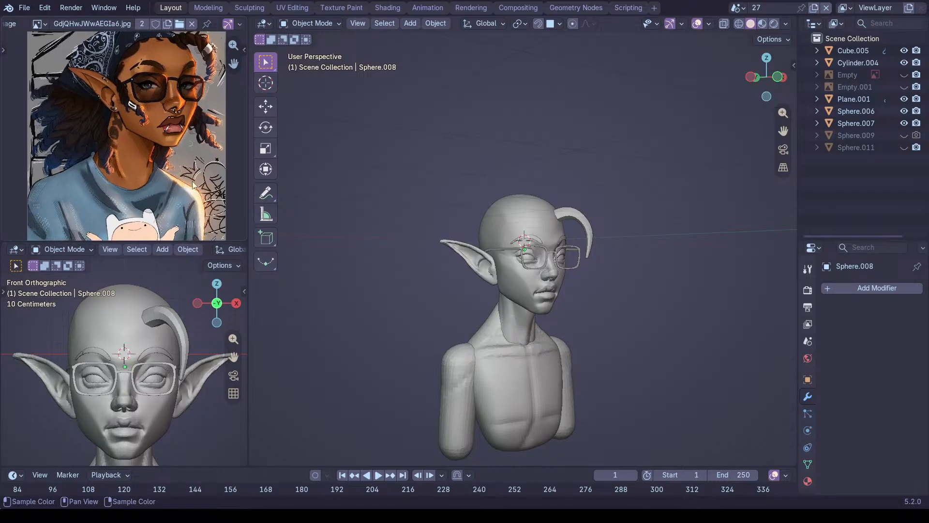
pyautogui.moveTo(522, 256); pyautogui.dragTo(482, 245, button='middle')
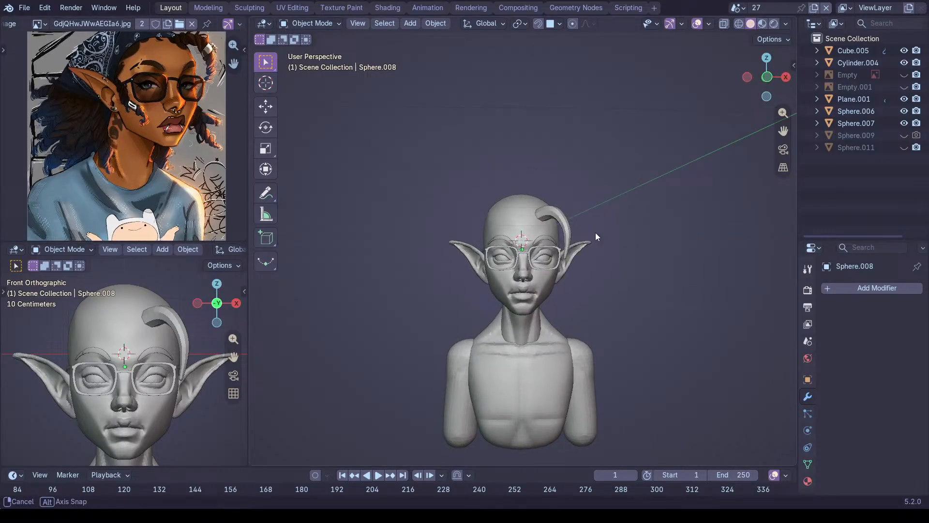
pyautogui.scroll(1, 575, 222)
pyautogui.scroll(-1, 638, 212)
pyautogui.scroll(1, 616, 241)
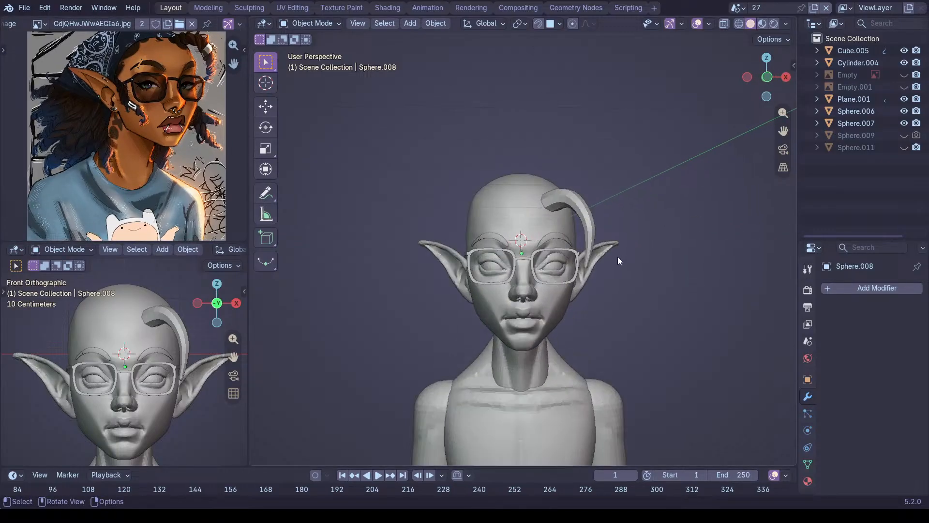
pyautogui.moveTo(631, 259); pyautogui.dragTo(699, 241, button='middle')
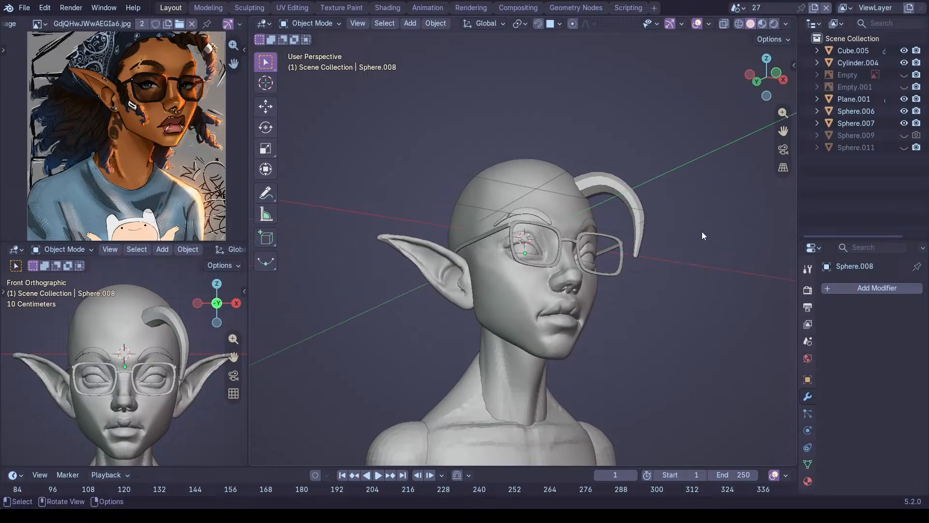
# Switch back to the scene named Scene and bring the bust with the front hair strands into close view
pyautogui.click(737, 7)
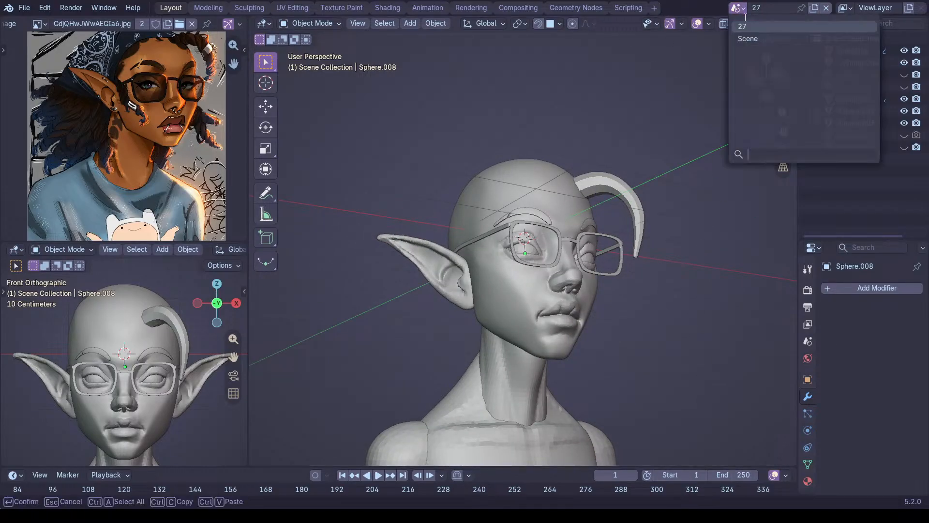
pyautogui.click(754, 37)
pyautogui.moveTo(636, 158); pyautogui.dragTo(556, 274, button='middle')
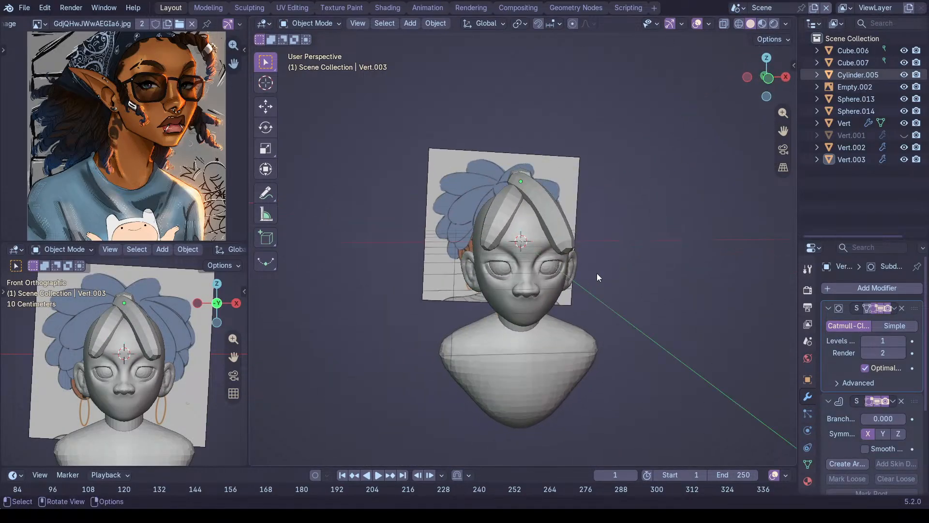
pyautogui.scroll(3, 638, 253)
pyautogui.moveTo(691, 233); pyautogui.dragTo(671, 236, button='middle')
pyautogui.scroll(1, 671, 268)
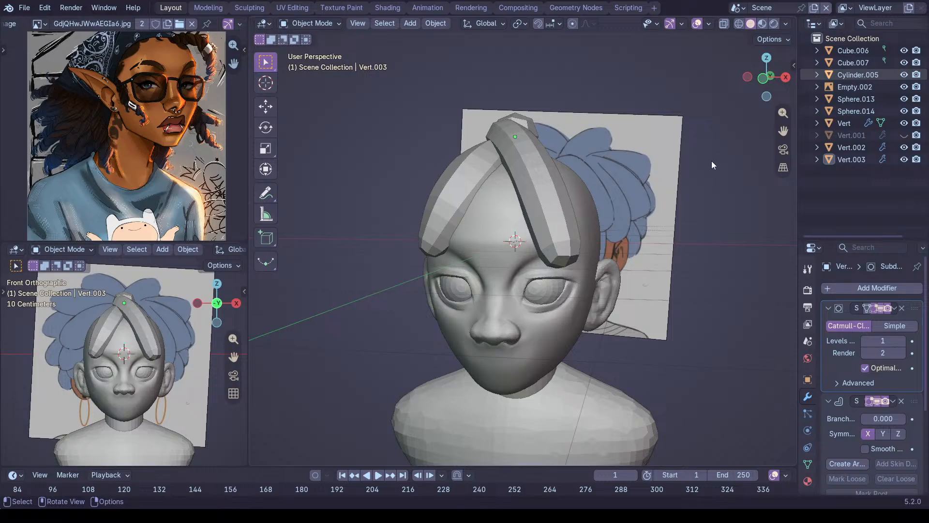
# Select the head mesh Cube.006 and put it in Sculpt Mode
pyautogui.moveTo(711, 164); pyautogui.dragTo(572, 262, button='middle')
pyautogui.click(566, 261)
pyautogui.hotkey('ctrl', 'Tab')
# Sculpt a plane line from the eye area down across the left cheek to the jaw with inverted Draw Sharp at 290 px
pyautogui.moveTo(616, 242)
pyautogui.mouseDown(button='middle')
pyautogui.moveTo(568, 266)
pyautogui.moveTo(547, 256)
pyautogui.mouseUp(button='middle')
pyautogui.press('f')
pyautogui.click(521, 281)
pyautogui.moveTo(541, 293)
pyautogui.mouseDown(button='middle')
pyautogui.moveTo(565, 280)
pyautogui.moveTo(556, 300)
pyautogui.moveTo(537, 286)
pyautogui.mouseUp(button='middle')
pyautogui.moveTo(537, 284)
pyautogui.mouseDown()
pyautogui.moveTo(527, 292)
pyautogui.moveTo(540, 250)
pyautogui.mouseUp()
pyautogui.moveTo(539, 251)
pyautogui.mouseDown(button='middle')
pyautogui.moveTo(596, 238)
pyautogui.moveTo(617, 249)
pyautogui.moveTo(596, 275)
pyautogui.moveTo(542, 249)
pyautogui.moveTo(543, 232)
pyautogui.mouseUp(button='middle')
pyautogui.hotkey('shift', 'c')
pyautogui.keyDown('ctrl'); pyautogui.moveTo(522, 177); pyautogui.dragTo(445, 400); pyautogui.keyUp('ctrl')
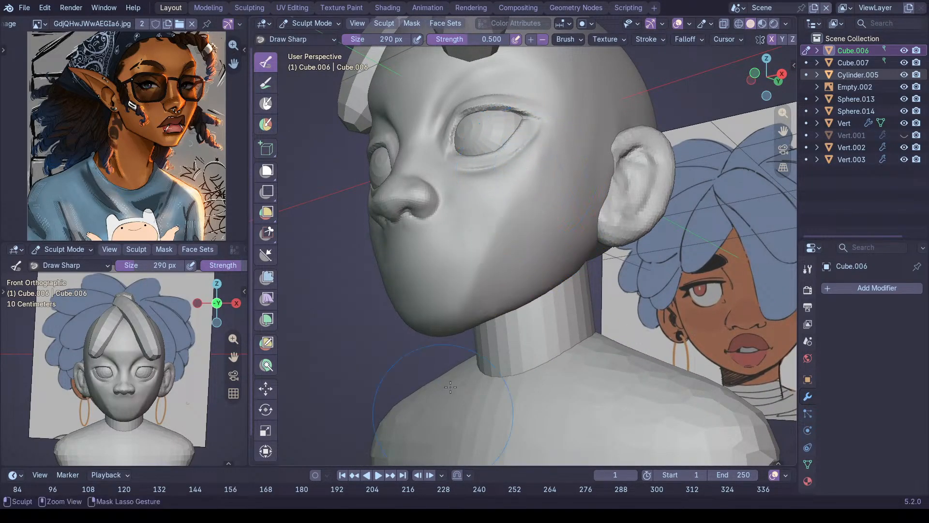
# Add further inverted Draw Sharp strokes down the left cheek toward the jaw and in front of the ear
pyautogui.moveTo(552, 240); pyautogui.dragTo(622, 265, button='middle')
pyautogui.keyDown('ctrl'); pyautogui.moveTo(622, 266); pyautogui.dragTo(578, 341); pyautogui.keyUp('ctrl')
pyautogui.moveTo(516, 286); pyautogui.dragTo(535, 264, button='middle')
pyautogui.keyDown('ctrl'); pyautogui.moveTo(489, 254); pyautogui.dragTo(551, 386); pyautogui.keyUp('ctrl')
pyautogui.moveTo(570, 253); pyautogui.dragTo(527, 242, button='middle')
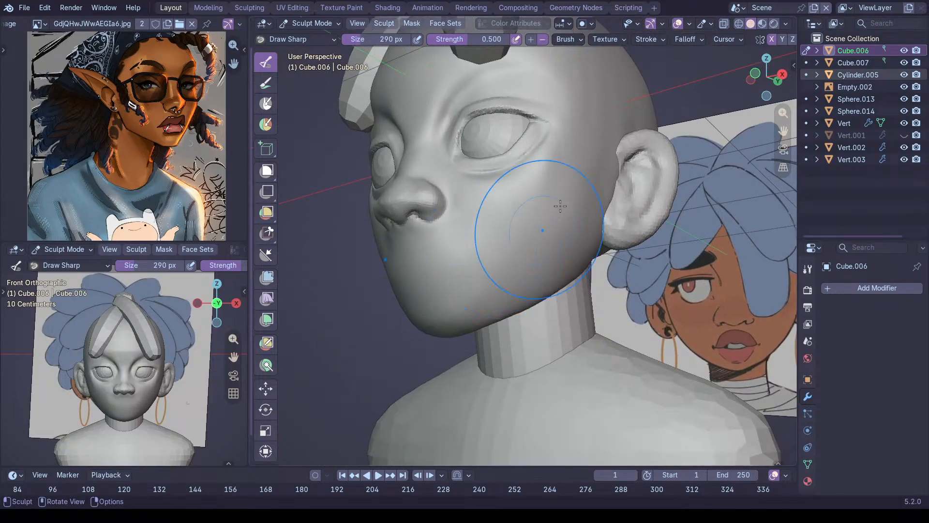
pyautogui.moveTo(544, 170)
pyautogui.keyDown('ctrl'); pyautogui.mouseDown()
pyautogui.moveTo(467, 311)
pyautogui.moveTo(477, 332)
pyautogui.mouseUp(); pyautogui.keyUp('ctrl')
pyautogui.moveTo(477, 332); pyautogui.dragTo(506, 225, button='middle')
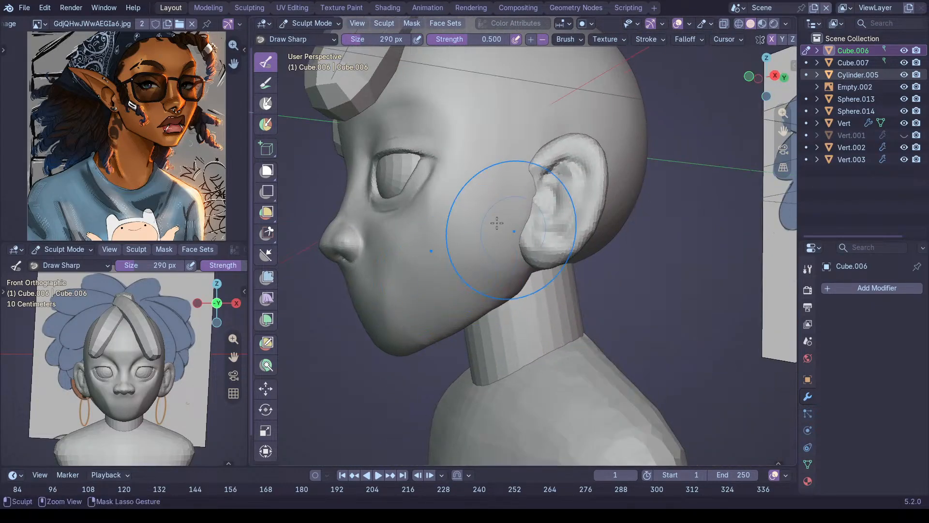
pyautogui.keyDown('ctrl'); pyautogui.moveTo(576, 199); pyautogui.dragTo(574, 202); pyautogui.keyUp('ctrl')
pyautogui.moveTo(498, 234)
pyautogui.mouseDown(button='middle')
pyautogui.moveTo(577, 226)
pyautogui.moveTo(503, 239)
pyautogui.mouseUp(button='middle')
pyautogui.moveTo(596, 219)
pyautogui.mouseDown(button='middle')
pyautogui.moveTo(557, 222)
pyautogui.moveTo(609, 218)
pyautogui.moveTo(587, 211)
pyautogui.moveTo(499, 255)
pyautogui.moveTo(459, 260)
pyautogui.moveTo(453, 250)
pyautogui.moveTo(485, 207)
pyautogui.mouseUp(button='middle')
# Flatten the side of the left cheek and jaw using the Scrape/Fill brush at 344 px and strength 0.700
pyautogui.press('g')
pyautogui.hotkey('shift', 't')
pyautogui.moveTo(539, 145)
pyautogui.mouseDown()
pyautogui.moveTo(479, 205)
pyautogui.moveTo(484, 182)
pyautogui.moveTo(460, 213)
pyautogui.moveTo(495, 227)
pyautogui.mouseUp()
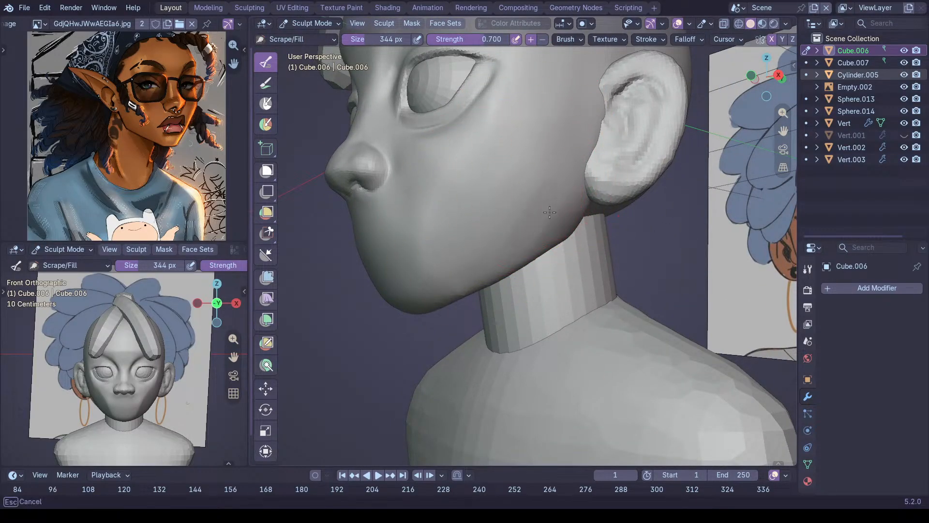
pyautogui.moveTo(475, 287)
pyautogui.mouseDown()
pyautogui.moveTo(532, 218)
pyautogui.moveTo(446, 224)
pyautogui.moveTo(479, 229)
pyautogui.mouseUp()
pyautogui.moveTo(430, 302); pyautogui.dragTo(436, 276)
pyautogui.moveTo(475, 208)
pyautogui.mouseDown(button='middle')
pyautogui.moveTo(508, 149)
pyautogui.moveTo(518, 193)
pyautogui.moveTo(556, 209)
pyautogui.mouseUp(button='middle')
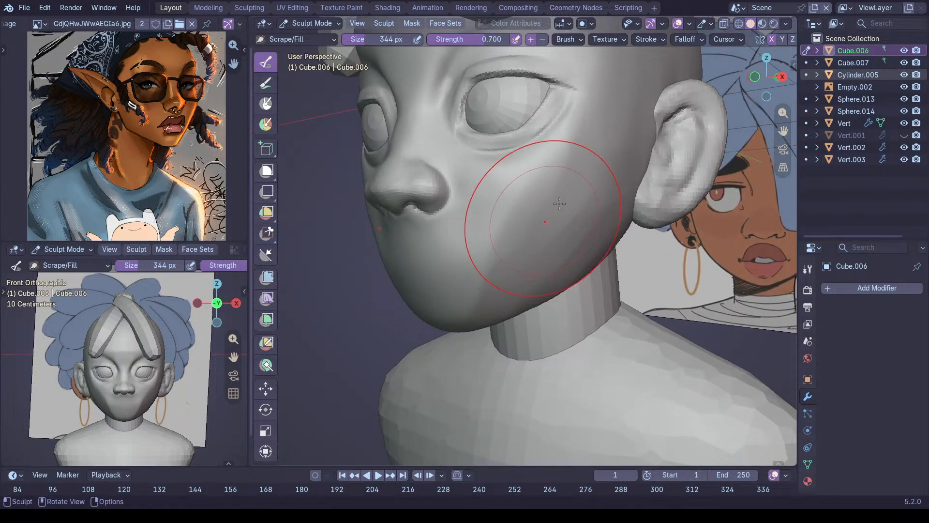
# Continue flattening the rear of the cheek in front of the ear with the Scrape/Fill brush
pyautogui.moveTo(571, 178); pyautogui.dragTo(552, 188, button='middle')
pyautogui.hotkey('shift', 'c')
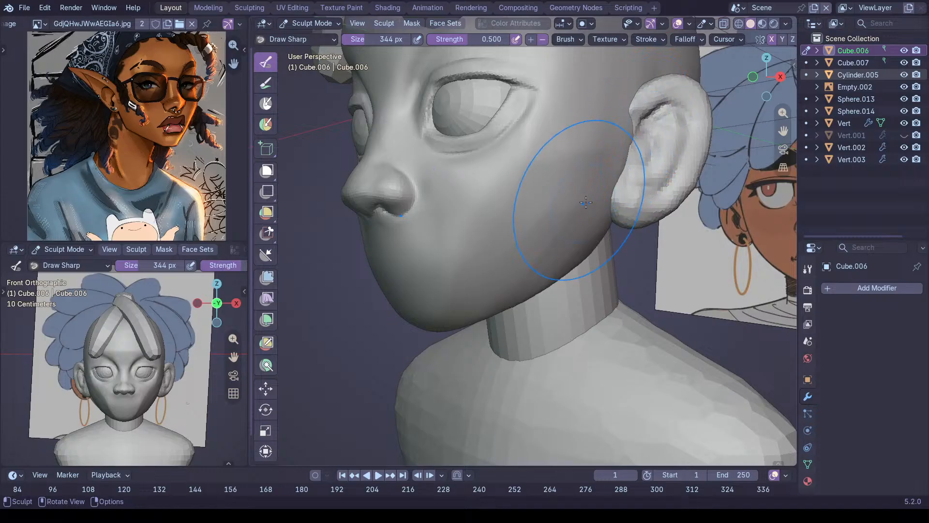
pyautogui.hotkey('shift', 't')
pyautogui.press('r')
pyautogui.click(575, 181)
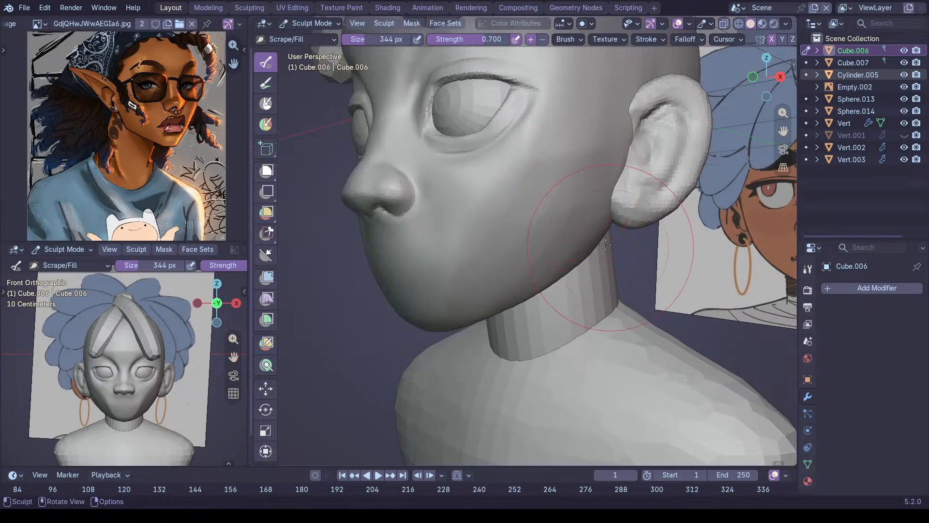
# Flatten the left cheek from in front of the ear down to the jaw with Scrape/Fill at 258 px
pyautogui.press('f')
pyautogui.click(563, 211)
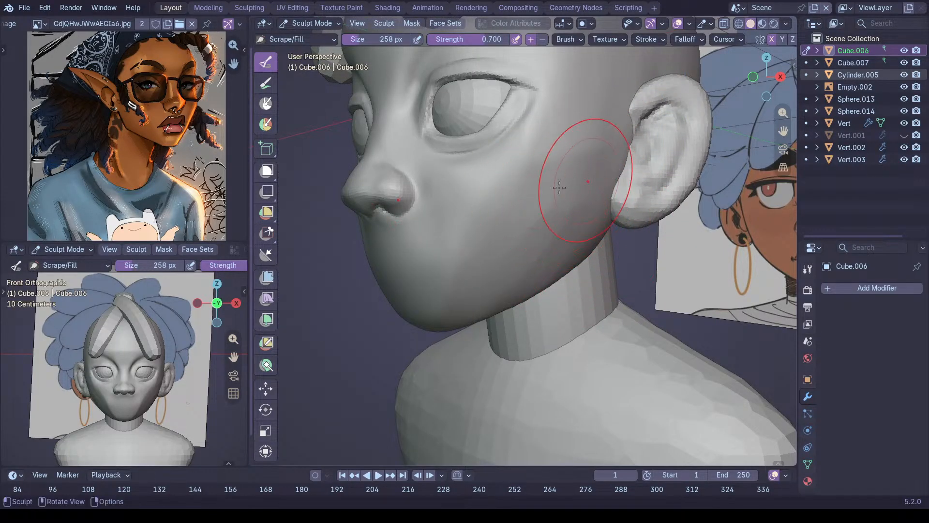
pyautogui.moveTo(586, 178)
pyautogui.mouseDown()
pyautogui.moveTo(570, 194)
pyautogui.moveTo(578, 186)
pyautogui.mouseUp()
pyautogui.moveTo(535, 261); pyautogui.dragTo(477, 300)
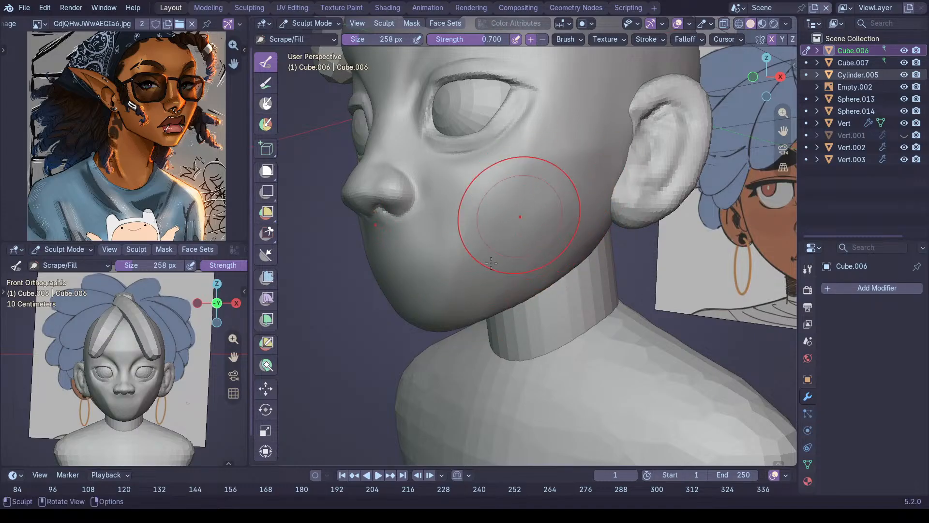
# Scrape the lower left cheek between the chin and the ear into a flatter side plane
pyautogui.moveTo(605, 202); pyautogui.dragTo(523, 198, button='middle')
pyautogui.moveTo(432, 255); pyautogui.dragTo(484, 224)
pyautogui.moveTo(506, 186); pyautogui.dragTo(501, 197, button='middle')
pyautogui.moveTo(487, 225); pyautogui.dragTo(562, 164)
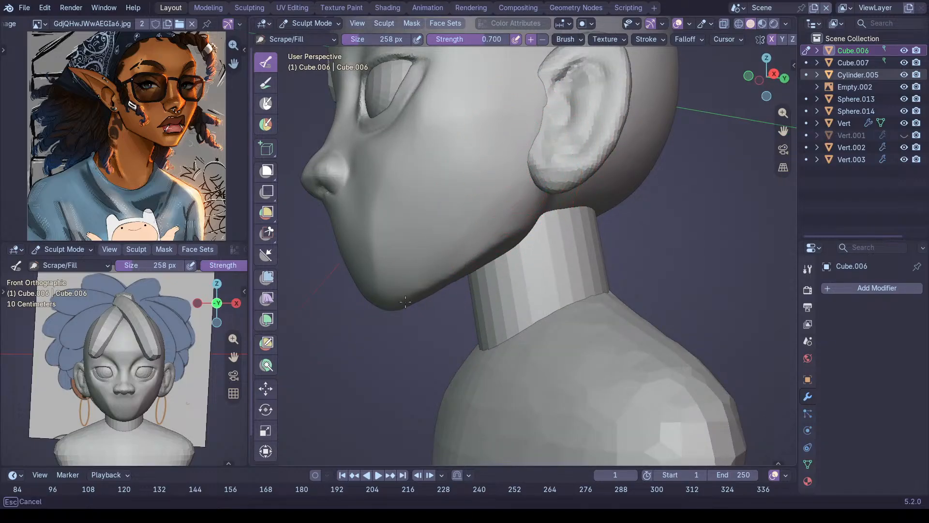
pyautogui.moveTo(456, 222)
pyautogui.mouseDown(button='middle')
pyautogui.moveTo(490, 204)
pyautogui.moveTo(511, 212)
pyautogui.moveTo(515, 203)
pyautogui.moveTo(559, 207)
pyautogui.moveTo(539, 239)
pyautogui.mouseUp(button='middle')
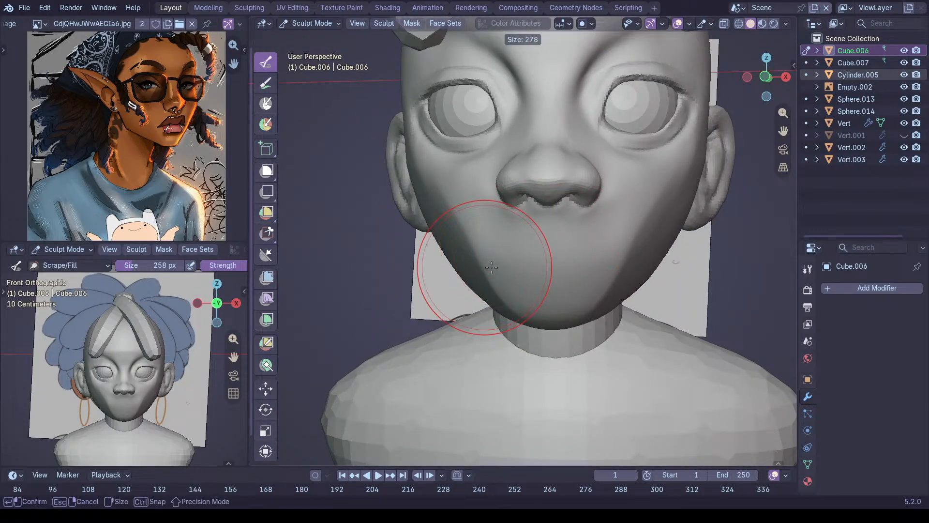
# Flatten the right cheek in front of the ear using Scrape/Fill at 290 px, and smooth the area beside the ear
pyautogui.press('g')
pyautogui.moveTo(505, 263)
pyautogui.mouseDown(button='middle')
pyautogui.moveTo(535, 249)
pyautogui.moveTo(587, 192)
pyautogui.mouseUp(button='middle')
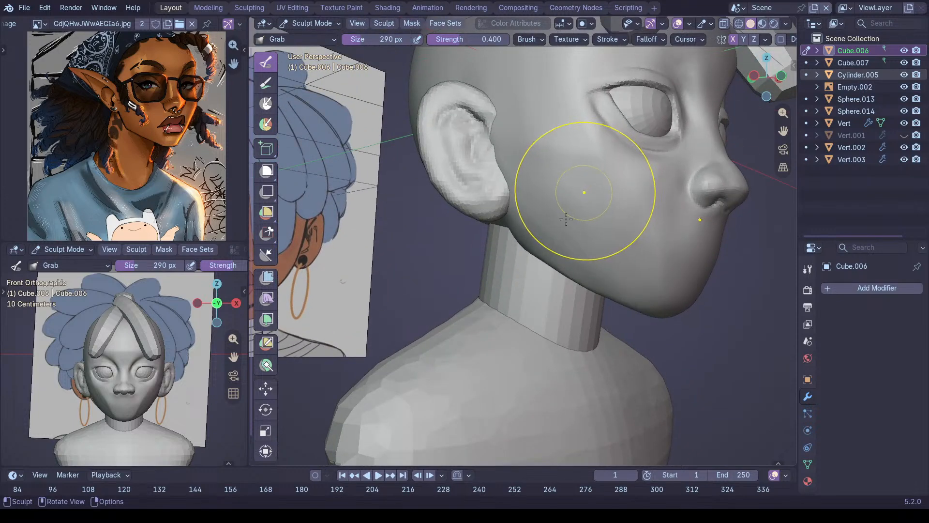
pyautogui.hotkey('shift', 't')
pyautogui.moveTo(558, 222)
pyautogui.mouseDown(button='middle')
pyautogui.moveTo(574, 183)
pyautogui.moveTo(540, 220)
pyautogui.mouseUp(button='middle')
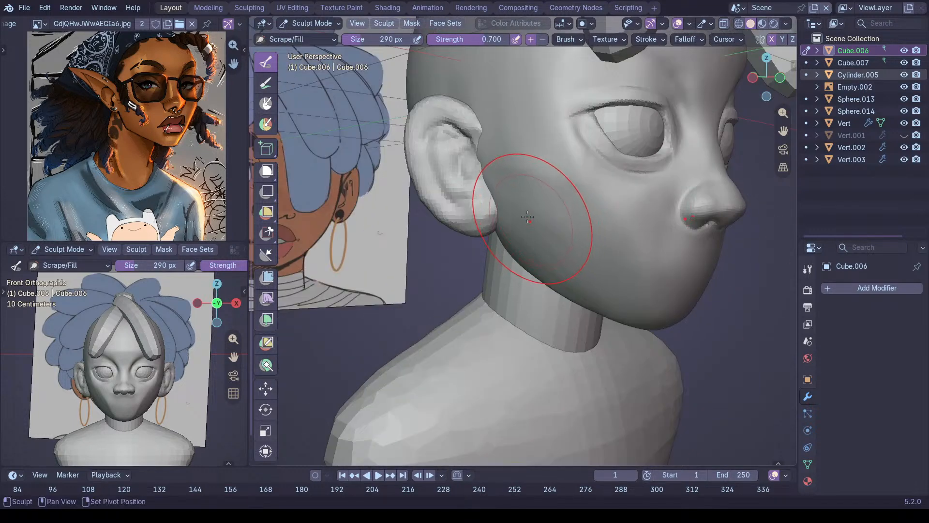
pyautogui.moveTo(547, 207)
pyautogui.mouseDown(button='middle')
pyautogui.moveTo(532, 198)
pyautogui.moveTo(626, 275)
pyautogui.mouseUp(button='middle')
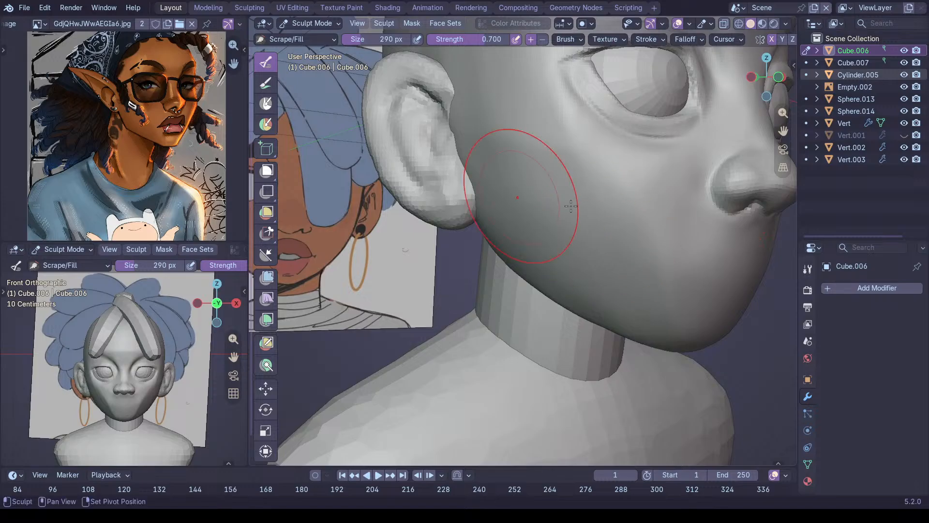
pyautogui.keyDown('shift'); pyautogui.moveTo(486, 185); pyautogui.dragTo(468, 181); pyautogui.keyUp('shift')
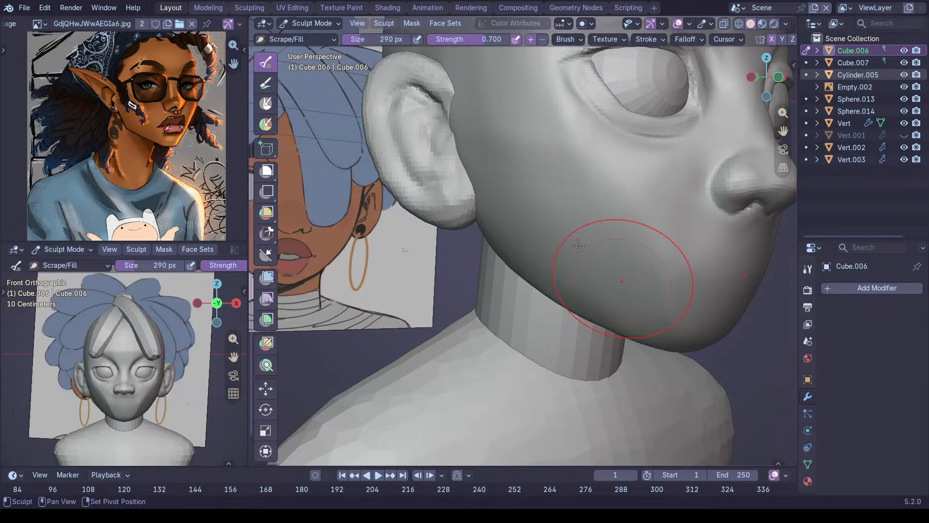
# Adjust the jawline below the left ear using the Grab brush at 316 px
pyautogui.moveTo(581, 224); pyautogui.dragTo(541, 214, button='middle')
pyautogui.moveTo(614, 214)
pyautogui.mouseDown(button='middle')
pyautogui.moveTo(587, 209)
pyautogui.moveTo(576, 192)
pyautogui.moveTo(560, 197)
pyautogui.moveTo(529, 207)
pyautogui.moveTo(466, 257)
pyautogui.mouseUp(button='middle')
pyautogui.moveTo(467, 256)
pyautogui.keyDown('shift'); pyautogui.mouseDown(button='middle')
pyautogui.moveTo(477, 266)
pyautogui.moveTo(494, 208)
pyautogui.moveTo(482, 226)
pyautogui.moveTo(518, 186)
pyautogui.mouseUp(button='middle'); pyautogui.keyUp('shift')
pyautogui.press('f')
pyautogui.click(472, 230)
pyautogui.press('g')
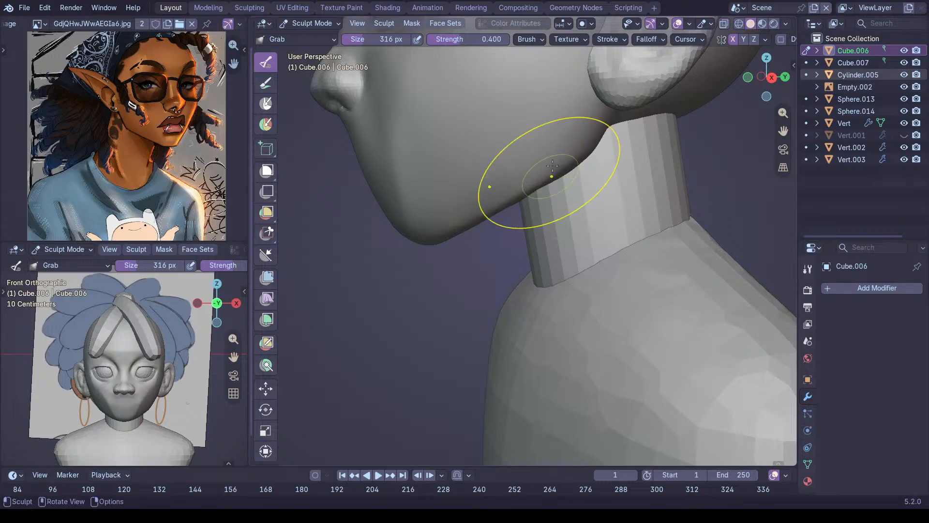
pyautogui.moveTo(620, 151); pyautogui.dragTo(516, 193, button='middle')
pyautogui.keyDown('ctrl'); pyautogui.moveTo(517, 193); pyautogui.dragTo(528, 128, button='middle'); pyautogui.keyUp('ctrl')
pyautogui.moveTo(530, 150); pyautogui.dragTo(491, 154, button='middle')
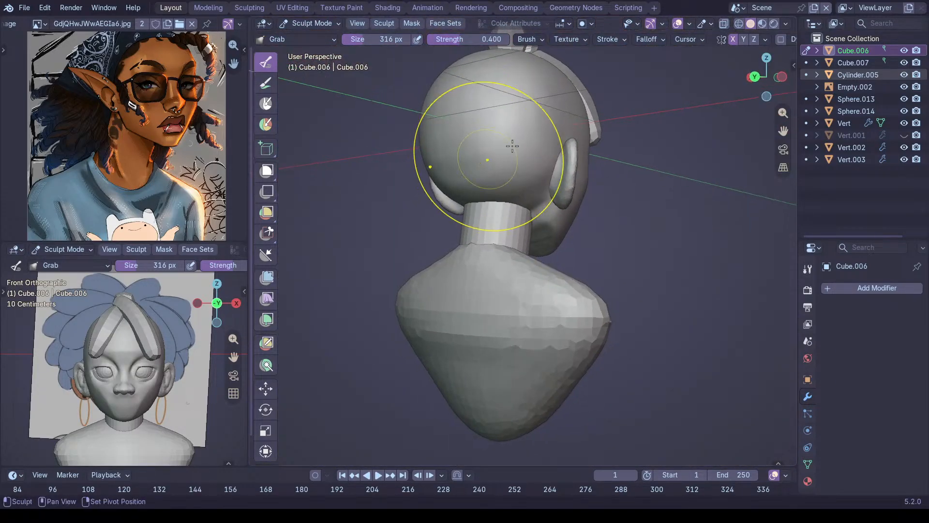
# Set the Grab brush to 290 px and smooth the surface from the left cheek to the area below the nose
pyautogui.moveTo(508, 204); pyautogui.dragTo(447, 192, button='middle')
pyautogui.moveTo(518, 135)
pyautogui.keyDown('ctrl'); pyautogui.mouseDown(button='middle')
pyautogui.moveTo(521, 164)
pyautogui.moveTo(481, 229)
pyautogui.moveTo(499, 274)
pyautogui.moveTo(480, 248)
pyautogui.moveTo(464, 252)
pyautogui.mouseUp(button='middle'); pyautogui.keyUp('ctrl')
pyautogui.press('f')
pyautogui.click(483, 252)
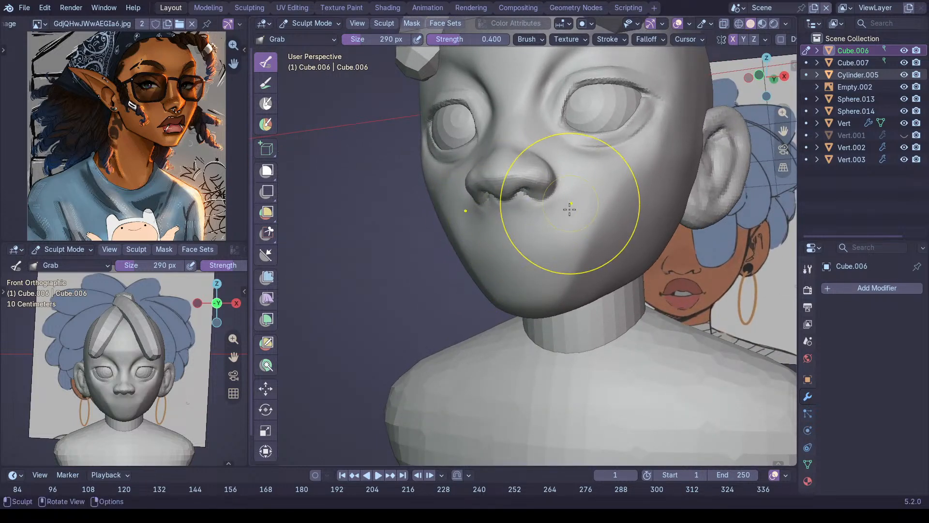
pyautogui.moveTo(613, 204); pyautogui.dragTo(604, 205, button='middle')
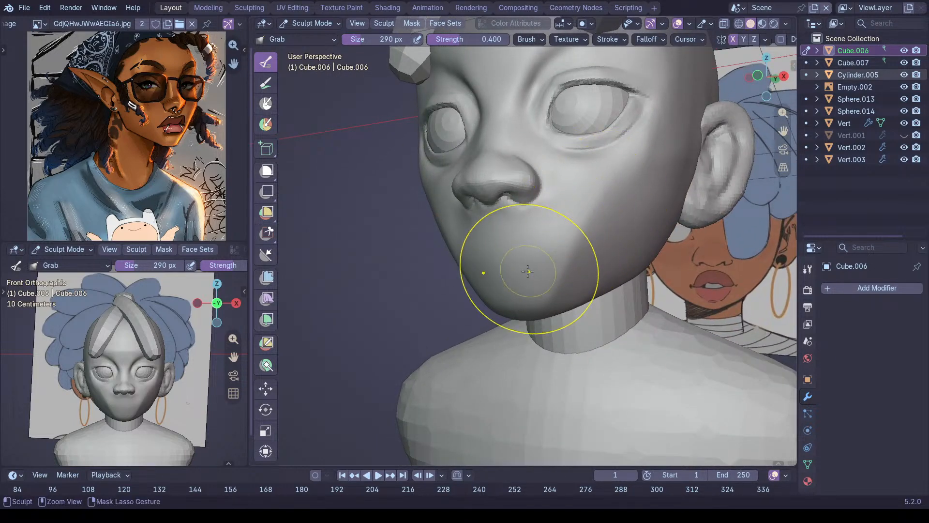
pyautogui.moveTo(550, 255)
pyautogui.keyDown('ctrl'); pyautogui.mouseDown(button='middle')
pyautogui.moveTo(559, 226)
pyautogui.moveTo(581, 206)
pyautogui.mouseUp(button='middle'); pyautogui.keyUp('ctrl')
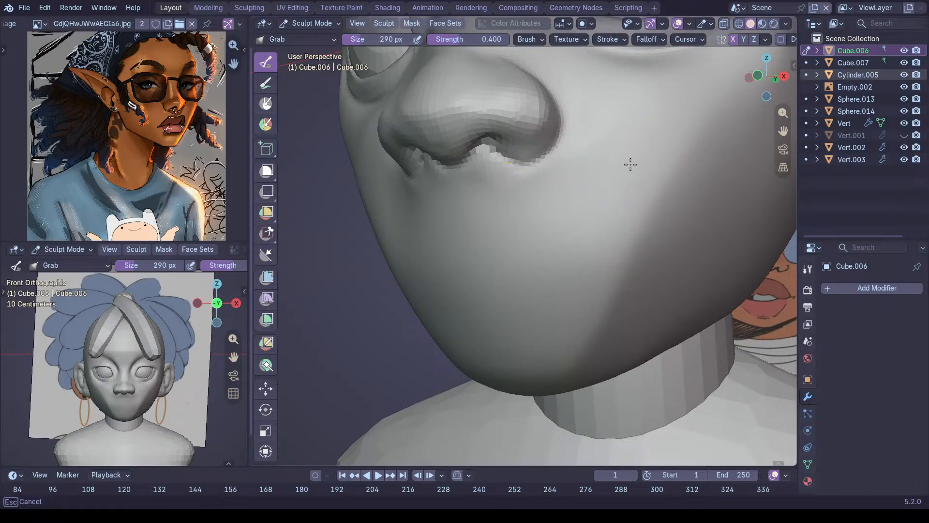
pyautogui.keyDown('shift'); pyautogui.moveTo(608, 193); pyautogui.dragTo(506, 225); pyautogui.keyUp('shift')
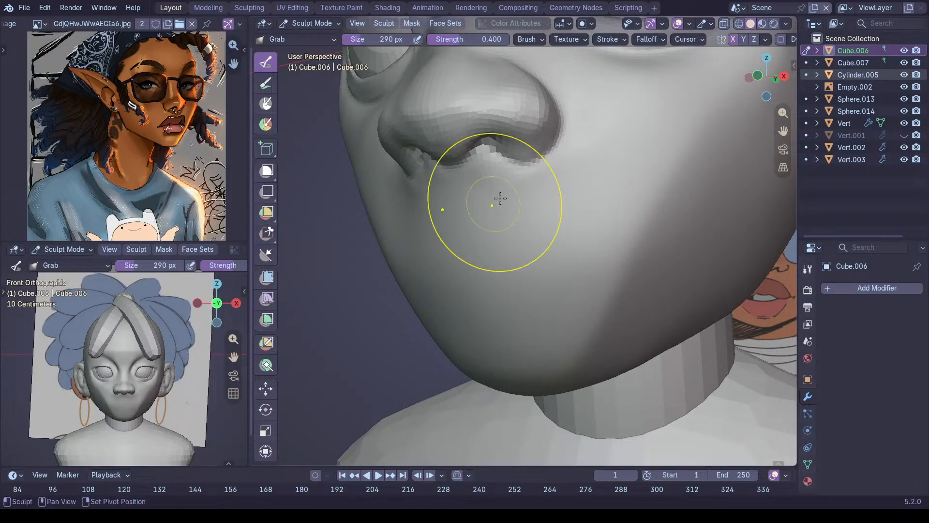
# Reshape the area directly beneath the nostrils with the Grab brush at 290 px
pyautogui.moveTo(525, 218); pyautogui.dragTo(508, 310, button='middle')
pyautogui.moveTo(576, 252); pyautogui.dragTo(564, 203, button='middle')
pyautogui.moveTo(564, 203); pyautogui.dragTo(566, 224, button='middle')
pyautogui.keyDown('shift'); pyautogui.moveTo(557, 169); pyautogui.dragTo(567, 215, button='middle'); pyautogui.keyUp('shift')
pyautogui.moveTo(539, 228); pyautogui.dragTo(563, 240)
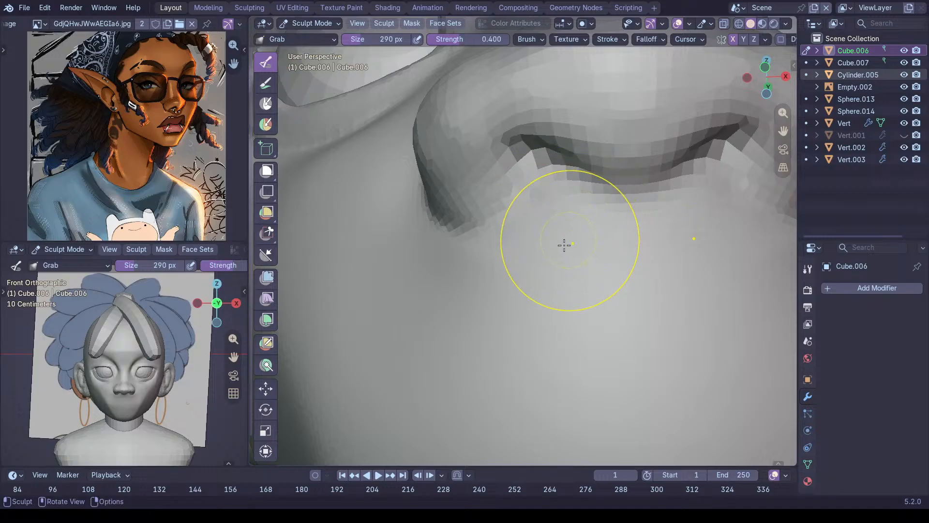
pyautogui.moveTo(610, 216); pyautogui.dragTo(566, 220, button='middle')
pyautogui.keyDown('ctrl'); pyautogui.moveTo(581, 194); pyautogui.dragTo(581, 226, button='middle'); pyautogui.keyUp('ctrl')
pyautogui.moveTo(561, 109)
pyautogui.keyDown('shift'); pyautogui.mouseDown(button='middle')
pyautogui.moveTo(572, 241)
pyautogui.moveTo(595, 240)
pyautogui.moveTo(568, 241)
pyautogui.moveTo(556, 249)
pyautogui.moveTo(560, 262)
pyautogui.moveTo(558, 249)
pyautogui.moveTo(548, 257)
pyautogui.moveTo(566, 200)
pyautogui.mouseUp(button='middle'); pyautogui.keyUp('shift')
pyautogui.moveTo(566, 201)
pyautogui.mouseDown(button='middle')
pyautogui.moveTo(579, 228)
pyautogui.moveTo(569, 239)
pyautogui.mouseUp(button='middle')
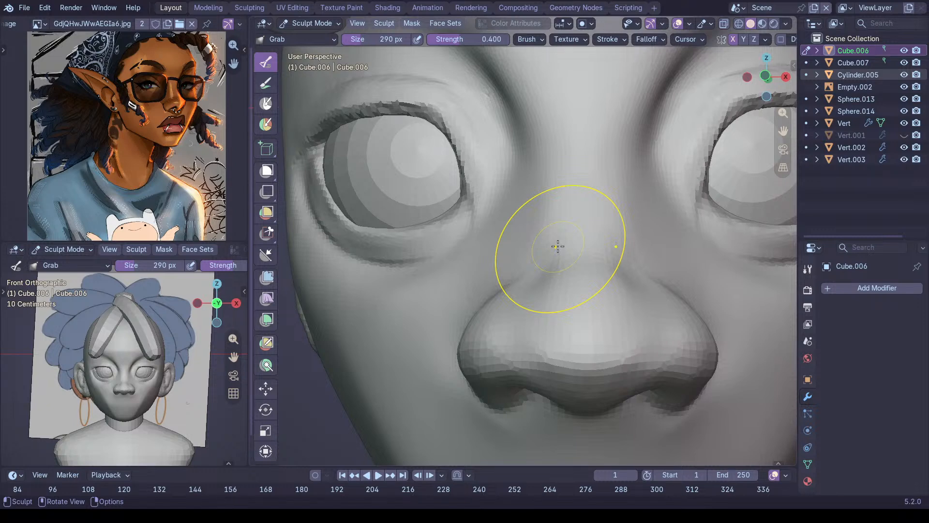
# Define the side of the nose bridge above the nostril wing with Draw Sharp at 234 px
pyautogui.keyDown('ctrl'); pyautogui.moveTo(632, 112); pyautogui.dragTo(552, 211, button='middle'); pyautogui.keyUp('ctrl')
pyautogui.moveTo(564, 186)
pyautogui.keyDown('ctrl'); pyautogui.mouseDown(button='middle')
pyautogui.moveTo(566, 178)
pyautogui.moveTo(554, 185)
pyautogui.mouseUp(button='middle'); pyautogui.keyUp('ctrl')
pyautogui.hotkey('shift', 'v')
pyautogui.press('f')
pyautogui.click(562, 151)
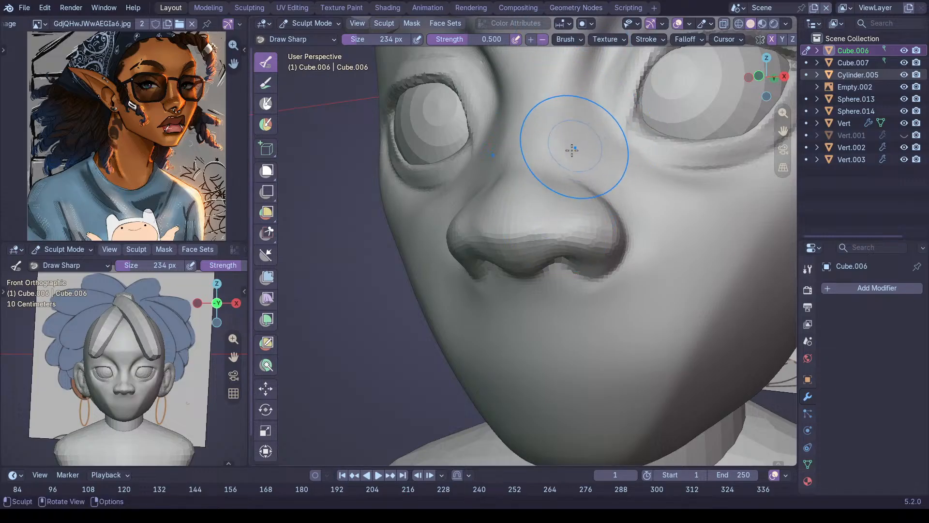
pyautogui.moveTo(572, 147); pyautogui.dragTo(556, 208, button='middle')
pyautogui.moveTo(566, 145)
pyautogui.mouseDown(button='middle')
pyautogui.moveTo(594, 155)
pyautogui.moveTo(595, 166)
pyautogui.mouseUp(button='middle')
pyautogui.keyDown('ctrl'); pyautogui.moveTo(587, 216); pyautogui.dragTo(591, 212, button='middle'); pyautogui.keyUp('ctrl')
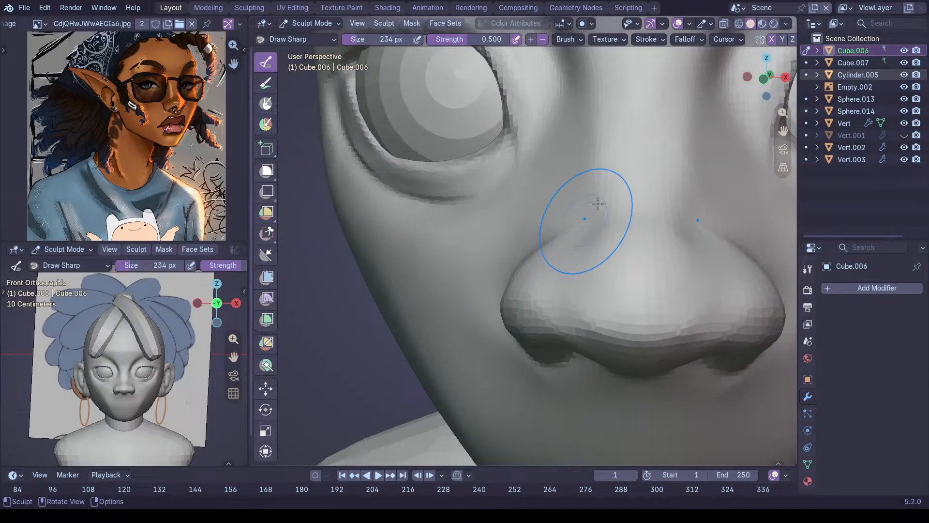
# Sharpen the sides of the nose bridge with Draw Sharp at 266 px and nudge the form with the Grab brush
pyautogui.press('g')
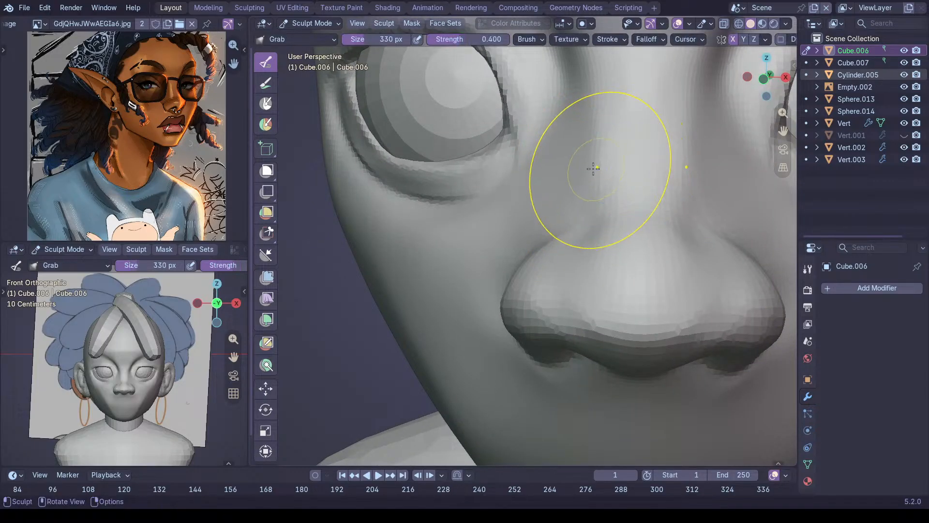
pyautogui.hotkey('shift', 'c')
pyautogui.press('f')
pyautogui.click(592, 179)
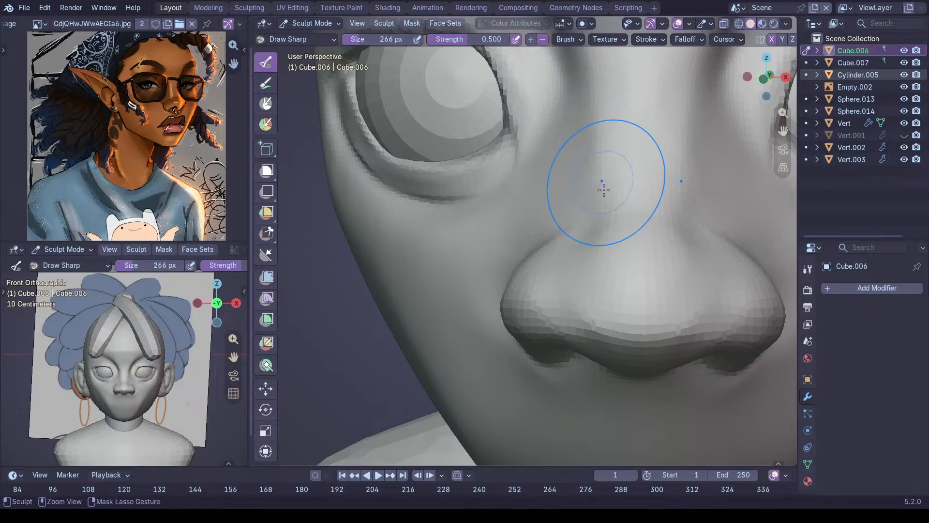
pyautogui.keyDown('ctrl'); pyautogui.moveTo(569, 119); pyautogui.dragTo(567, 203, button='middle'); pyautogui.keyUp('ctrl')
pyautogui.moveTo(567, 203); pyautogui.dragTo(508, 283, button='middle')
pyautogui.moveTo(507, 224); pyautogui.dragTo(482, 207, button='middle')
pyautogui.press('g')
pyautogui.moveTo(482, 213); pyautogui.dragTo(462, 201)
pyautogui.moveTo(462, 201); pyautogui.dragTo(555, 183, button='middle')
# Set Draw Sharp to 188 px and switch the reference image to 593771532161844477.webp
pyautogui.hotkey('shift', 'c')
pyautogui.press('f')
pyautogui.click(608, 173)
pyautogui.scroll(3, 514, 181)
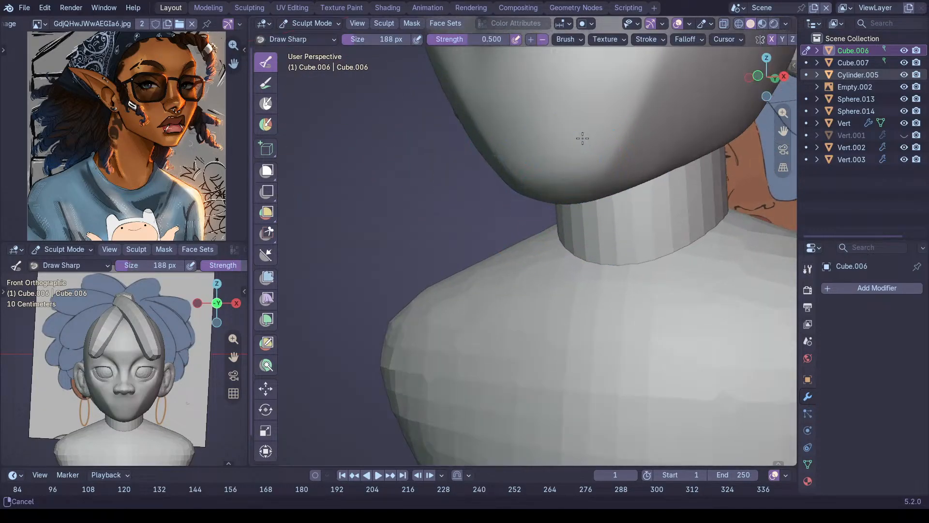
pyautogui.click(45, 27)
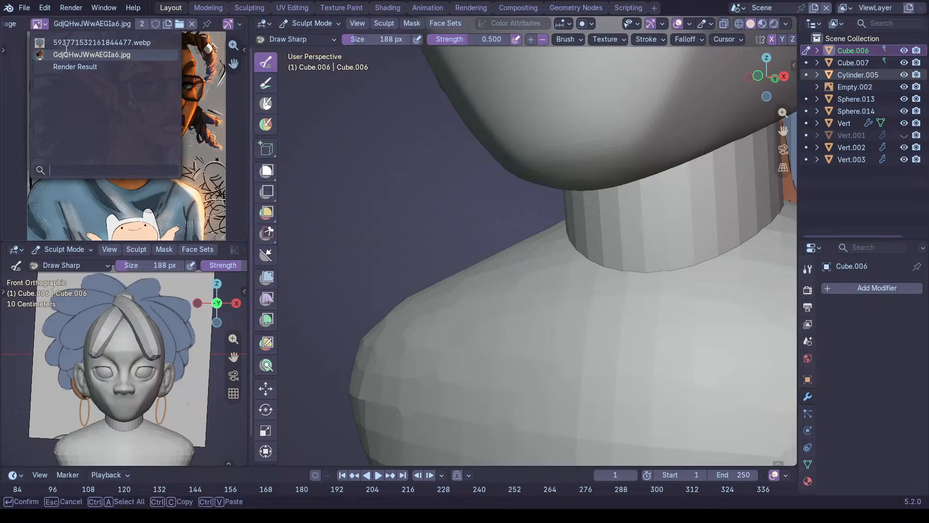
pyautogui.click(72, 42)
# Try to sketch a curved mouth line across the lower face with Draw Sharp
pyautogui.moveTo(412, 182)
pyautogui.mouseDown(button='middle')
pyautogui.moveTo(498, 145)
pyautogui.moveTo(600, 191)
pyautogui.moveTo(626, 158)
pyautogui.mouseUp(button='middle')
pyautogui.press('f')
pyautogui.moveTo(688, 152)
pyautogui.mouseDown()
pyautogui.moveTo(634, 150)
pyautogui.moveTo(615, 174)
pyautogui.mouseUp()
pyautogui.moveTo(642, 167); pyautogui.dragTo(610, 184, button='middle')
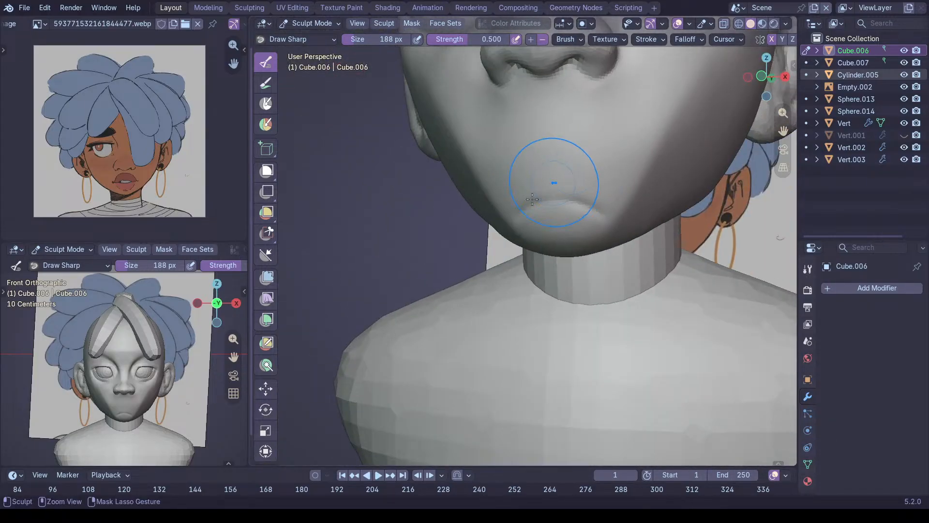
pyautogui.keyDown('ctrl'); pyautogui.moveTo(532, 243); pyautogui.dragTo(543, 178, button='middle'); pyautogui.keyUp('ctrl')
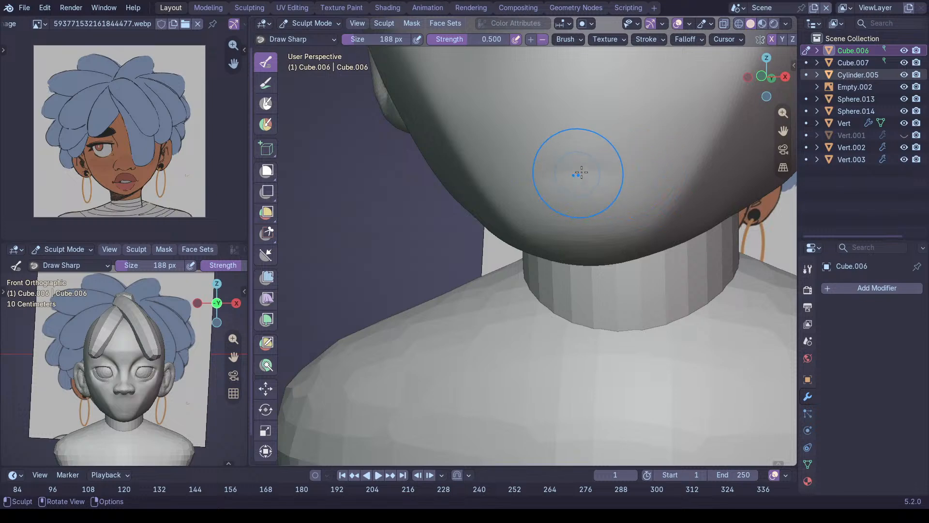
pyautogui.moveTo(651, 186)
pyautogui.mouseDown(button='middle')
pyautogui.moveTo(673, 166)
pyautogui.moveTo(643, 191)
pyautogui.moveTo(596, 172)
pyautogui.moveTo(589, 160)
pyautogui.moveTo(618, 183)
pyautogui.moveTo(571, 182)
pyautogui.moveTo(576, 196)
pyautogui.moveTo(593, 153)
pyautogui.moveTo(566, 208)
pyautogui.mouseUp(button='middle')
# Polish the crease around the nostril wing using Crease Polish at 188 px and strength 0.250
pyautogui.hotkey('shift', 'c')
pyautogui.moveTo(644, 155)
pyautogui.keyDown('shift'); pyautogui.mouseDown(button='middle')
pyautogui.moveTo(616, 182)
pyautogui.moveTo(628, 153)
pyautogui.mouseUp(button='middle'); pyautogui.keyUp('shift')
pyautogui.moveTo(689, 139); pyautogui.dragTo(696, 135, button='middle')
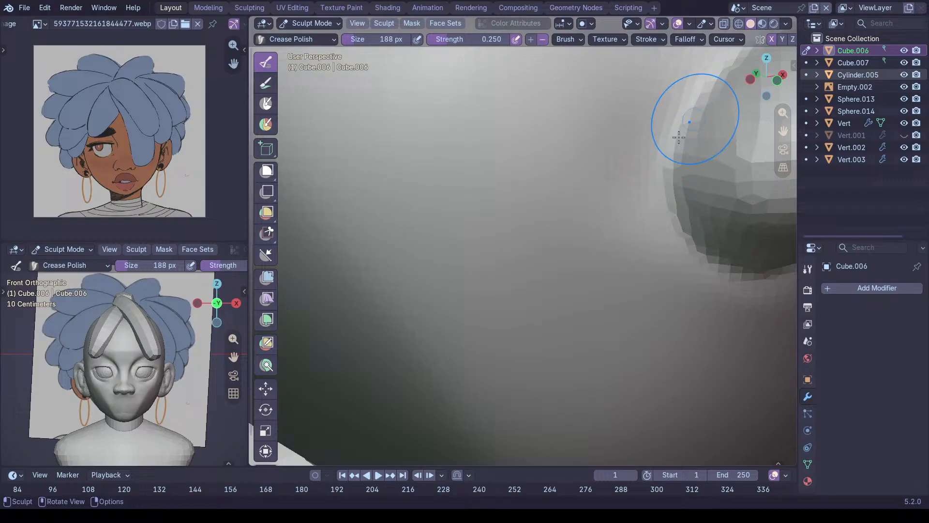
pyautogui.moveTo(660, 138)
pyautogui.mouseDown()
pyautogui.moveTo(667, 247)
pyautogui.moveTo(707, 245)
pyautogui.mouseUp()
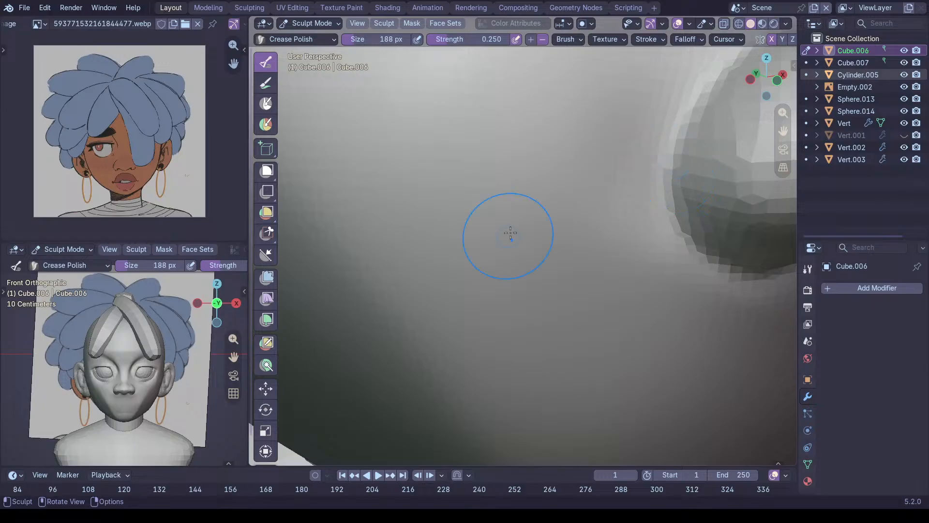
pyautogui.scroll(-5, 556, 198)
pyautogui.keyDown('shift'); pyautogui.moveTo(481, 143); pyautogui.dragTo(491, 191, button='middle'); pyautogui.keyUp('shift')
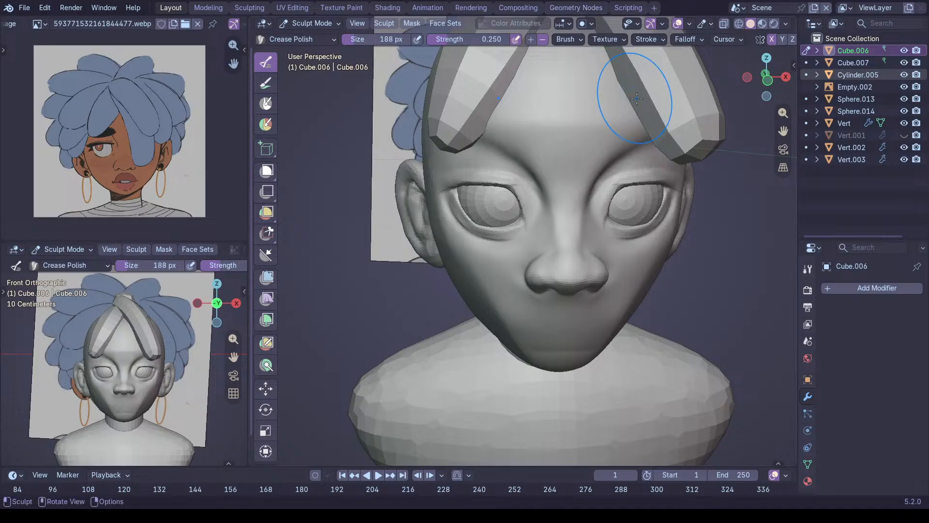
# Sculpt a plane line from the right cheek up toward the temple with inverted Draw Sharp at 236 px
pyautogui.moveTo(543, 183); pyautogui.dragTo(576, 295, button='middle')
pyautogui.press('v')
pyautogui.press('f')
pyautogui.click(596, 302)
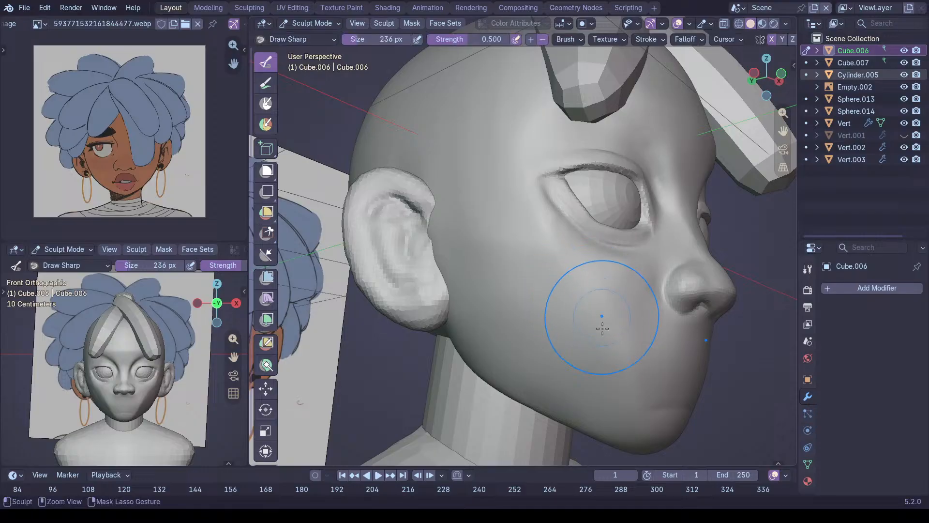
pyautogui.keyDown('ctrl'); pyautogui.moveTo(598, 294); pyautogui.dragTo(510, 208); pyautogui.keyUp('ctrl')
pyautogui.keyDown('ctrl'); pyautogui.moveTo(550, 245); pyautogui.dragTo(502, 197); pyautogui.keyUp('ctrl')
pyautogui.keyDown('ctrl'); pyautogui.moveTo(547, 99); pyautogui.dragTo(486, 198); pyautogui.keyUp('ctrl')
# Flatten the right temple and cheekbone beside the eye with Scrape/Fill at 236 px and strength 0.700
pyautogui.moveTo(520, 195); pyautogui.dragTo(547, 218, button='middle')
pyautogui.moveTo(507, 241); pyautogui.dragTo(576, 192, button='middle')
pyautogui.moveTo(577, 192)
pyautogui.keyDown('shift'); pyautogui.mouseDown(button='middle')
pyautogui.moveTo(575, 205)
pyautogui.moveTo(552, 185)
pyautogui.mouseUp(button='middle'); pyautogui.keyUp('shift')
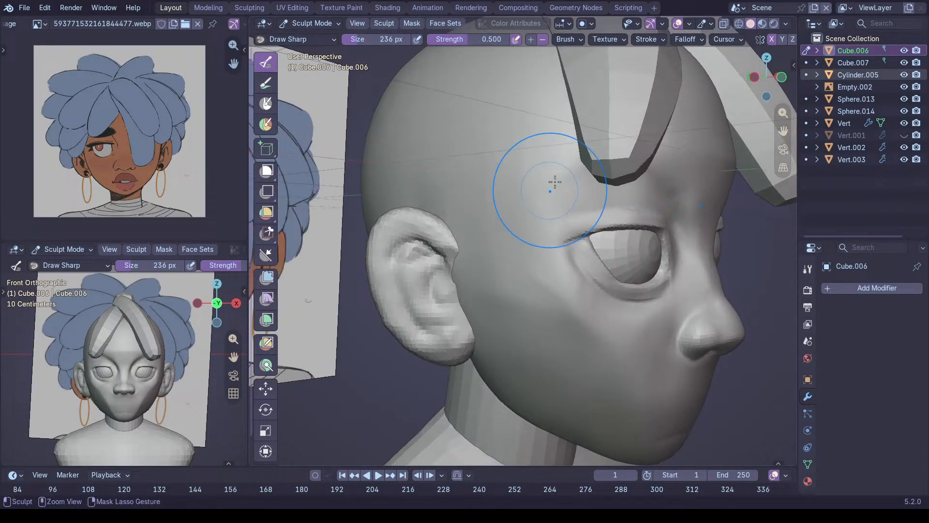
pyautogui.scroll(2, 536, 210)
pyautogui.hotkey('shift', 't')
pyautogui.keyDown('ctrl'); pyautogui.moveTo(560, 186); pyautogui.dragTo(588, 159, button='middle'); pyautogui.keyUp('ctrl')
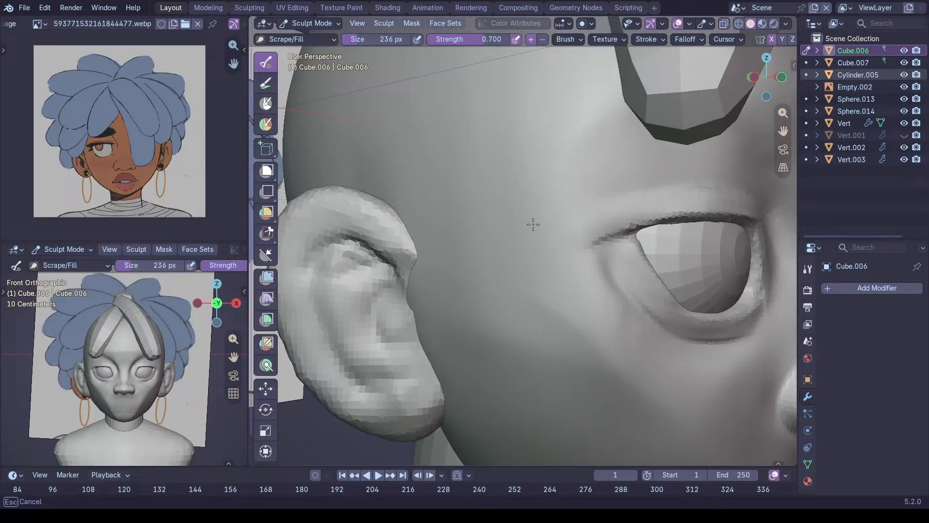
pyautogui.moveTo(551, 238)
pyautogui.mouseDown()
pyautogui.moveTo(580, 318)
pyautogui.moveTo(597, 328)
pyautogui.moveTo(583, 313)
pyautogui.mouseUp()
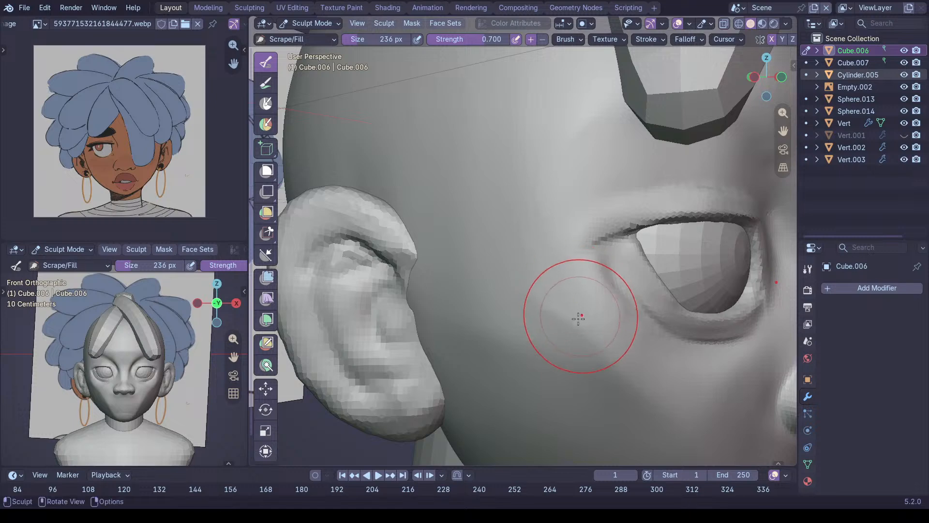
# Pull the cheekbone area near the outer eye into shape with the Grab brush at 290 px
pyautogui.moveTo(574, 300); pyautogui.dragTo(497, 300, button='middle')
pyautogui.moveTo(585, 251); pyautogui.dragTo(537, 272, button='middle')
pyautogui.moveTo(592, 269)
pyautogui.keyDown('ctrl'); pyautogui.mouseDown(button='middle')
pyautogui.moveTo(598, 295)
pyautogui.moveTo(583, 277)
pyautogui.moveTo(597, 280)
pyautogui.moveTo(587, 259)
pyautogui.moveTo(595, 263)
pyautogui.moveTo(586, 275)
pyautogui.moveTo(643, 276)
pyautogui.mouseUp(button='middle'); pyautogui.keyUp('ctrl')
pyautogui.press('g')
pyautogui.moveTo(649, 273); pyautogui.dragTo(663, 263)
pyautogui.moveTo(664, 263); pyautogui.dragTo(671, 248)
pyautogui.moveTo(670, 247); pyautogui.dragTo(641, 237, button='middle')
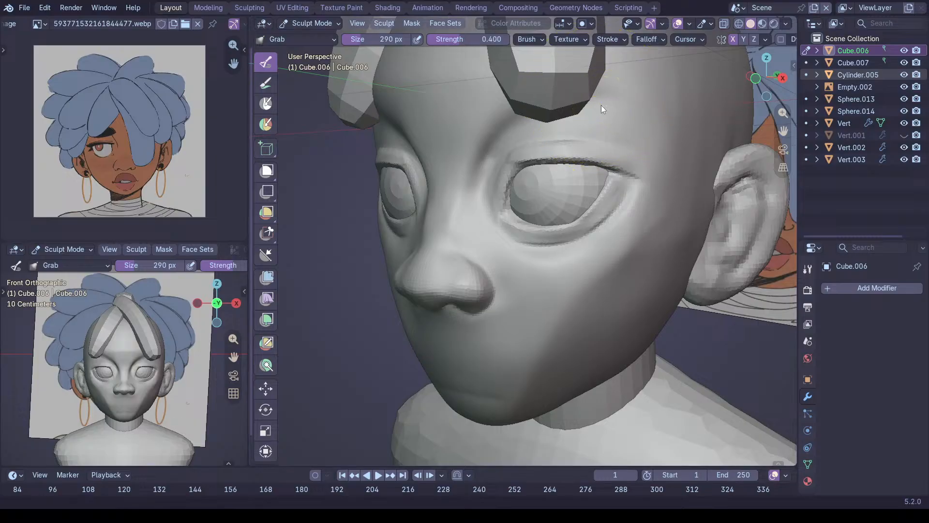
# Build up the cheekbone below the outer eye toward the ear with Clay Strips at 168 px and strength 0.500
pyautogui.moveTo(586, 130)
pyautogui.mouseDown(button='middle')
pyautogui.moveTo(573, 168)
pyautogui.moveTo(602, 182)
pyautogui.moveTo(624, 168)
pyautogui.moveTo(561, 187)
pyautogui.moveTo(550, 222)
pyautogui.moveTo(543, 191)
pyautogui.moveTo(498, 217)
pyautogui.mouseUp(button='middle')
pyautogui.moveTo(491, 253)
pyautogui.mouseDown(button='middle')
pyautogui.moveTo(504, 274)
pyautogui.moveTo(516, 242)
pyautogui.moveTo(544, 215)
pyautogui.moveTo(506, 263)
pyautogui.moveTo(443, 205)
pyautogui.mouseUp(button='middle')
pyautogui.press('f')
pyautogui.click(559, 214)
pyautogui.scroll(3, 477, 257)
pyautogui.scroll(3, 436, 280)
pyautogui.moveTo(422, 288)
pyautogui.mouseDown(button='middle')
pyautogui.moveTo(465, 282)
pyautogui.moveTo(479, 264)
pyautogui.mouseUp(button='middle')
pyautogui.scroll(2, 481, 263)
pyautogui.press('c')
pyautogui.press('f')
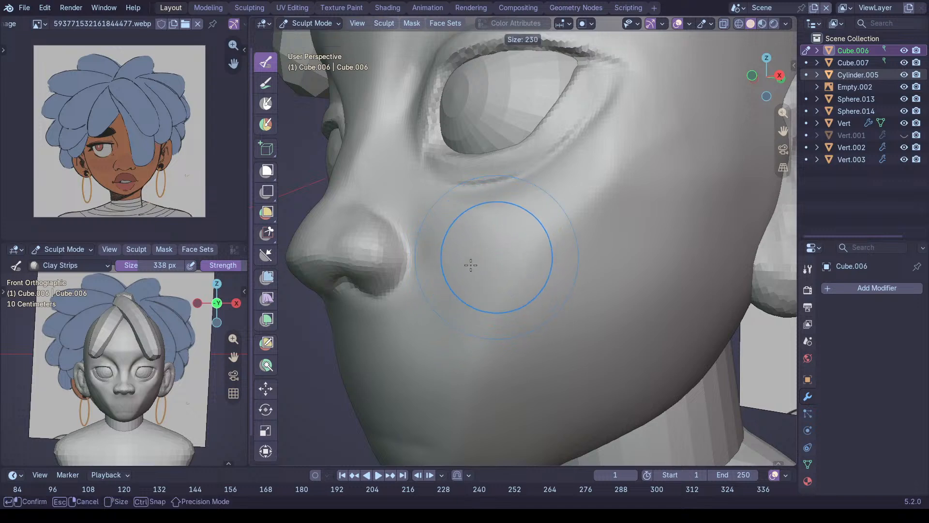
pyautogui.click(454, 267)
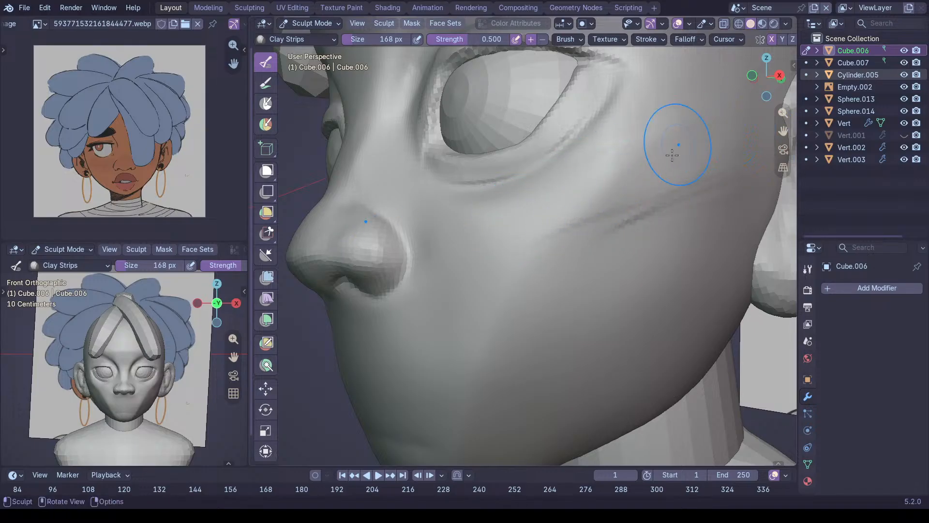
pyautogui.moveTo(686, 141); pyautogui.dragTo(655, 183, button='middle')
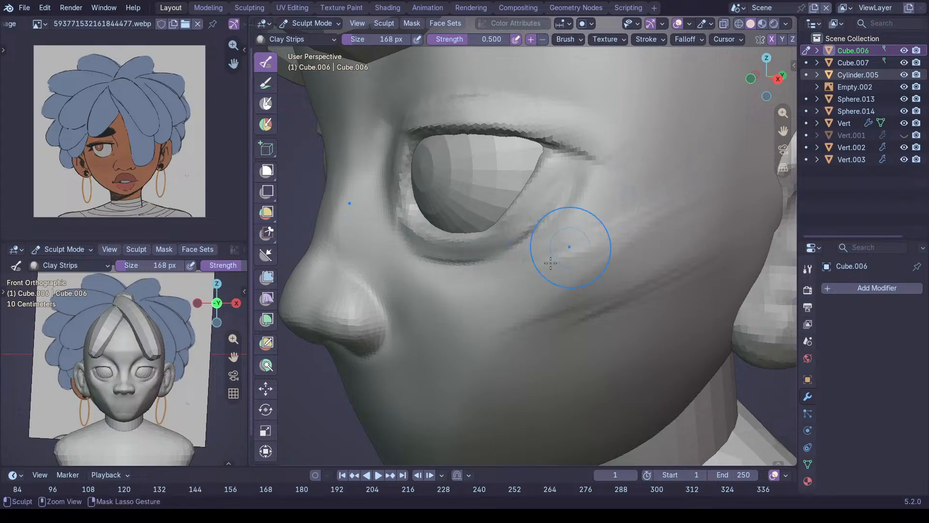
# Add Clay Strips strokes around the outer eye corner and temple to blend them into the cheekbone
pyautogui.keyDown('shift'); pyautogui.moveTo(605, 195); pyautogui.dragTo(594, 236, button='middle'); pyautogui.keyUp('shift')
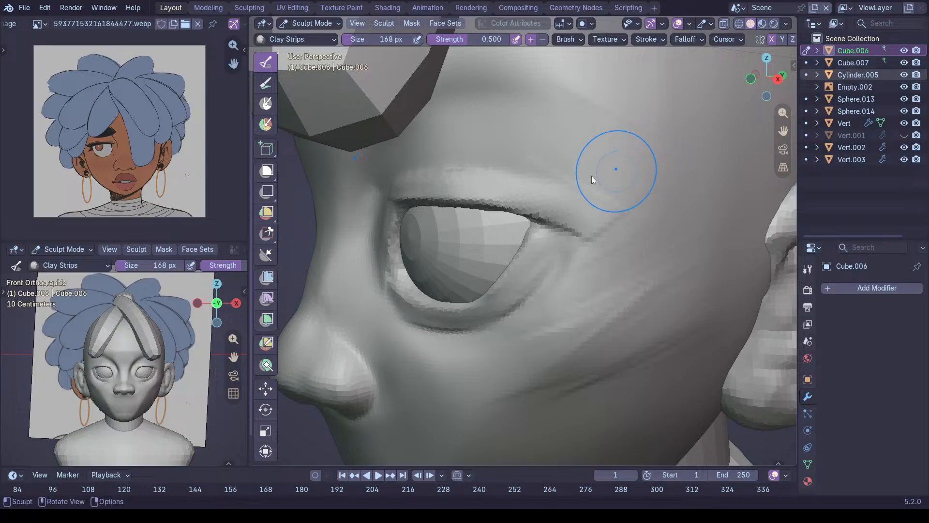
pyautogui.moveTo(618, 172); pyautogui.dragTo(581, 196, button='middle')
pyautogui.moveTo(432, 219); pyautogui.dragTo(440, 207, button='middle')
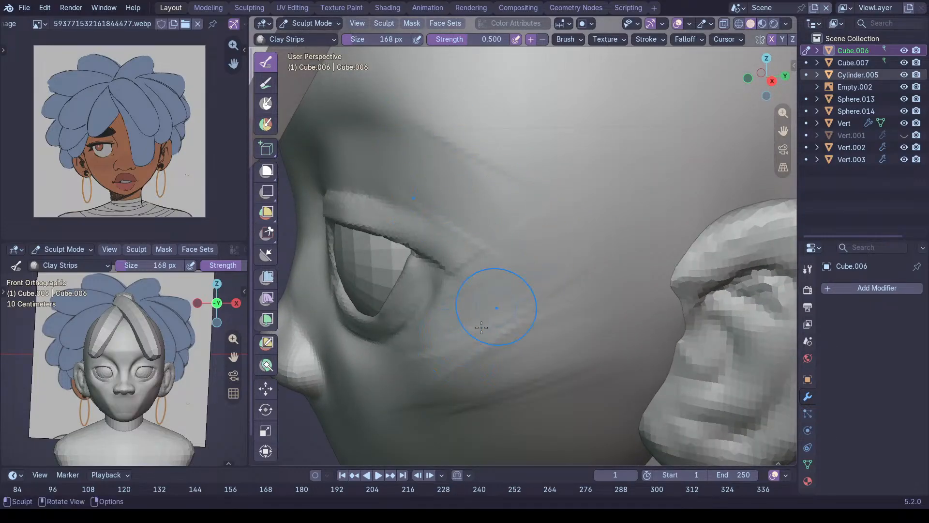
pyautogui.moveTo(611, 276); pyautogui.dragTo(539, 228, button='middle')
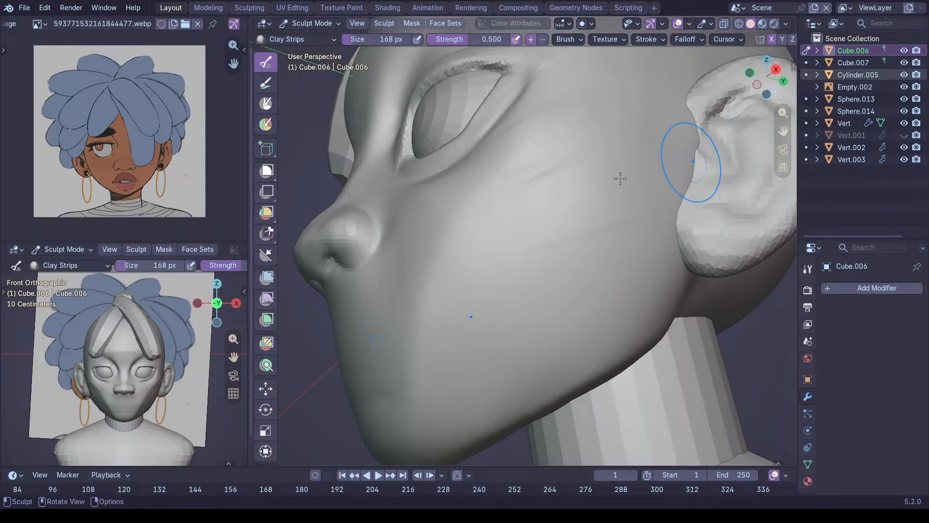
# Lay long Clay Strips strokes across the side of the cheek and along the jaw toward the ear at 168 px
pyautogui.moveTo(498, 205); pyautogui.dragTo(662, 159)
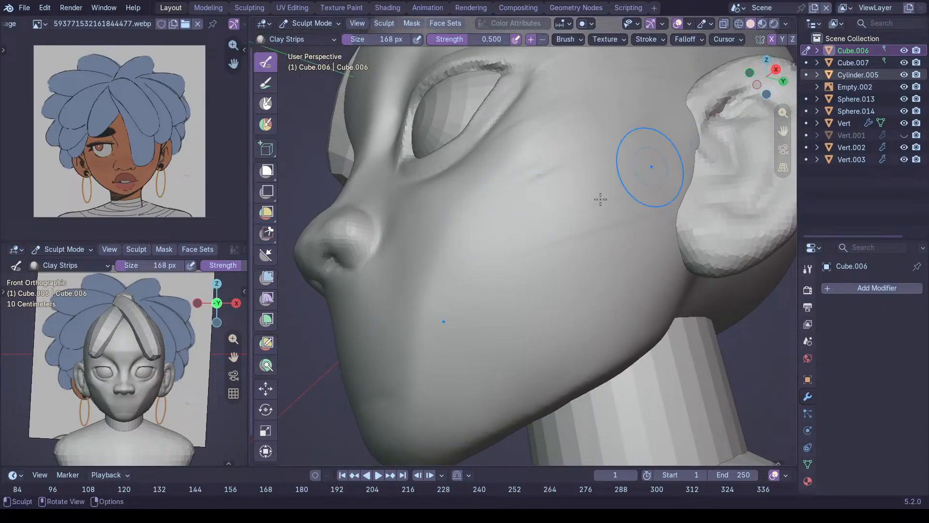
pyautogui.moveTo(468, 260); pyautogui.dragTo(596, 225)
pyautogui.moveTo(460, 244); pyautogui.dragTo(663, 162)
pyautogui.moveTo(513, 210); pyautogui.dragTo(740, 155)
pyautogui.moveTo(488, 292); pyautogui.dragTo(708, 228)
pyautogui.moveTo(473, 319); pyautogui.dragTo(714, 239)
pyautogui.moveTo(499, 335); pyautogui.dragTo(677, 283)
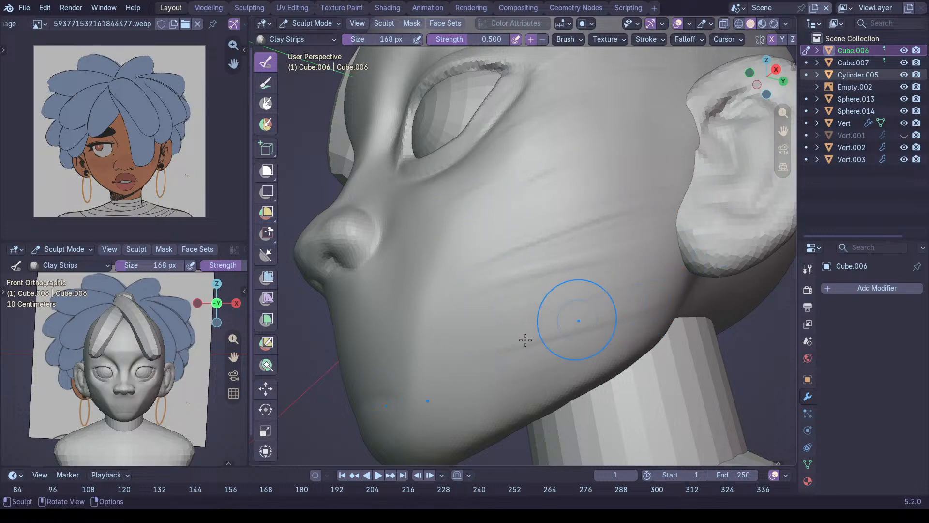
# Add finer Clay Strips strokes over the upper cheek at 118 px and strength 0.500, and save the file
pyautogui.moveTo(530, 305)
pyautogui.mouseDown(button='middle')
pyautogui.moveTo(601, 228)
pyautogui.moveTo(543, 301)
pyautogui.moveTo(511, 294)
pyautogui.moveTo(483, 271)
pyautogui.moveTo(498, 249)
pyautogui.mouseUp(button='middle')
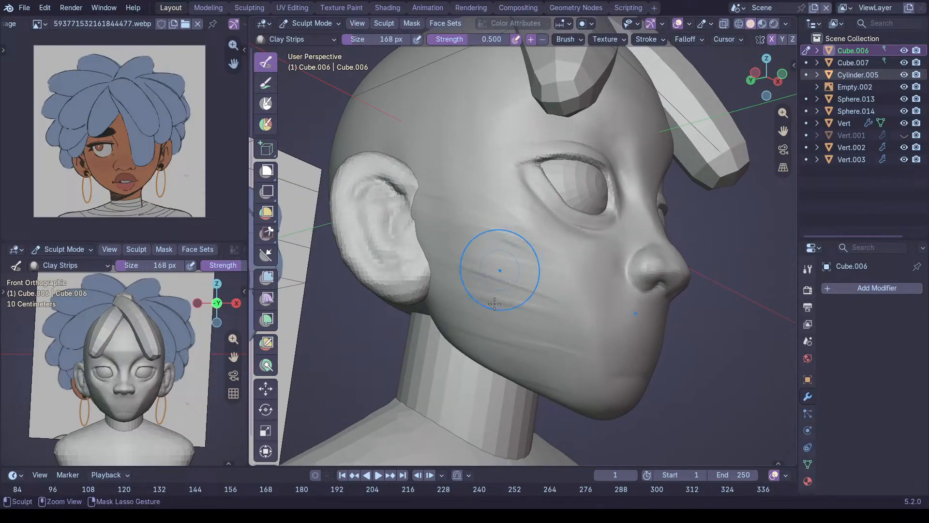
pyautogui.scroll(4, 537, 253)
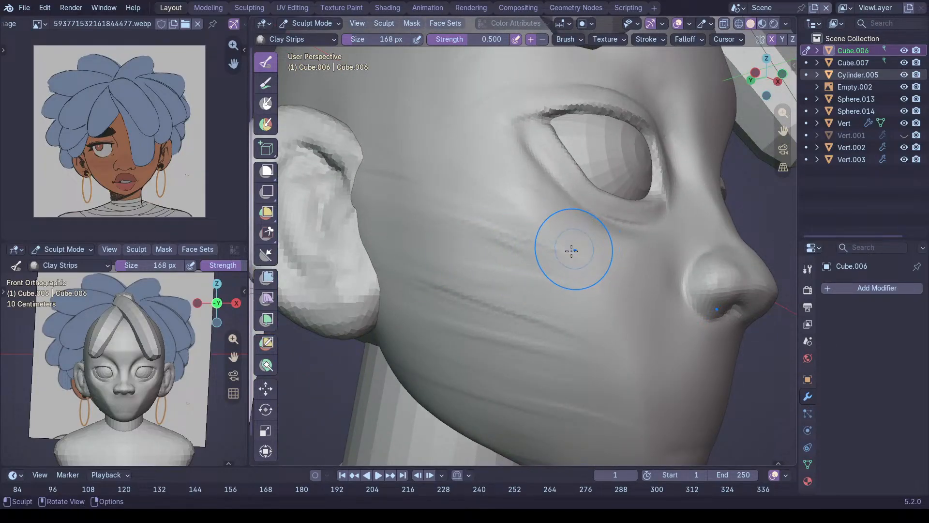
pyautogui.moveTo(572, 247); pyautogui.dragTo(556, 245, button='middle')
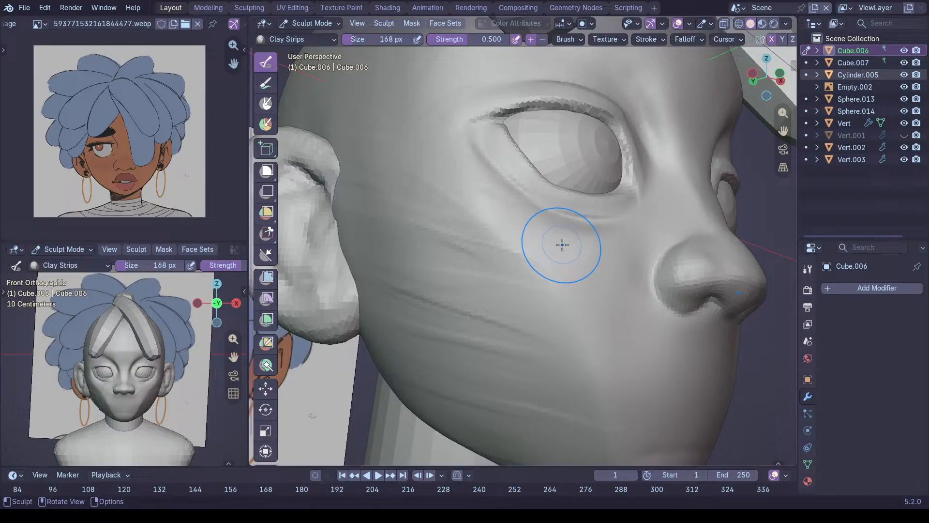
pyautogui.moveTo(622, 244); pyautogui.dragTo(557, 245, button='middle')
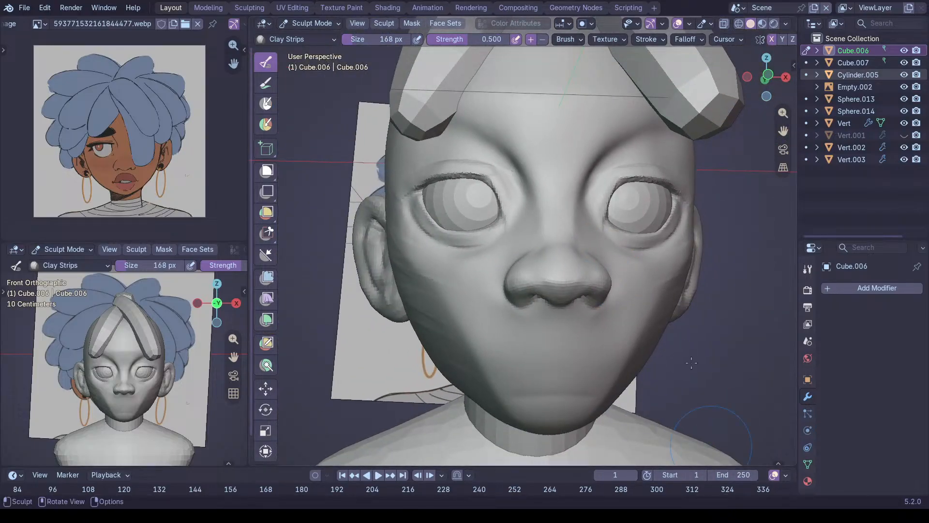
pyautogui.moveTo(601, 207)
pyautogui.mouseDown(button='middle')
pyautogui.moveTo(531, 234)
pyautogui.moveTo(529, 266)
pyautogui.moveTo(604, 217)
pyautogui.mouseUp(button='middle')
pyautogui.moveTo(556, 260)
pyautogui.mouseDown(button='middle')
pyautogui.moveTo(520, 307)
pyautogui.moveTo(502, 296)
pyautogui.moveTo(519, 275)
pyautogui.mouseUp(button='middle')
pyautogui.press('f')
pyautogui.click(499, 308)
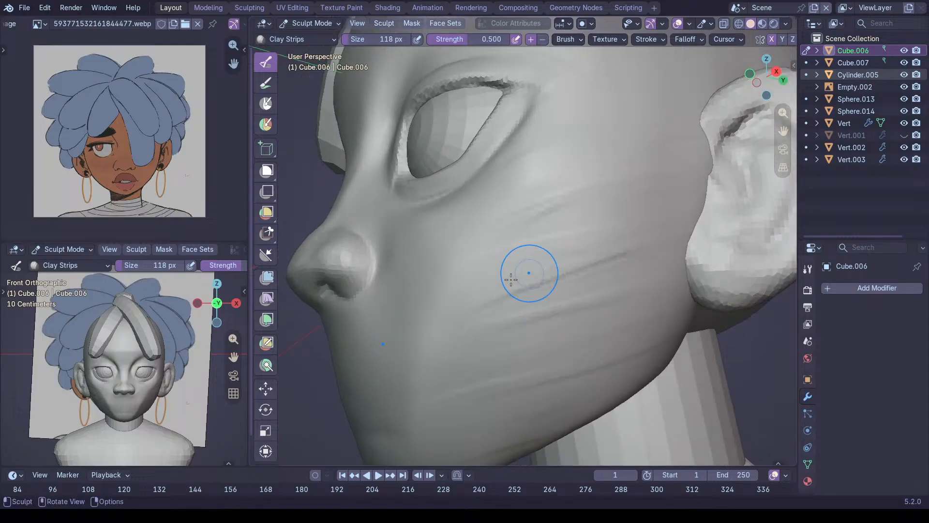
pyautogui.moveTo(528, 230); pyautogui.dragTo(575, 181, button='middle')
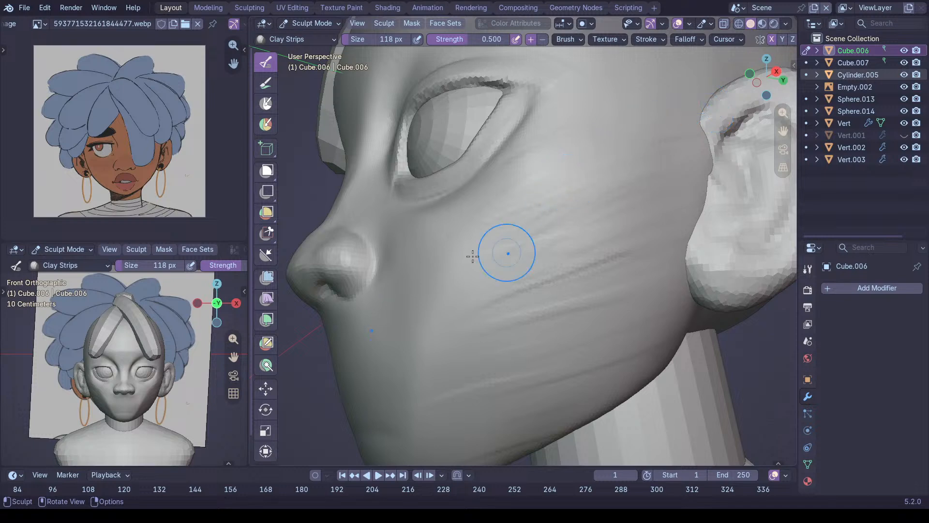
pyautogui.hotkey('ctrl', 's')
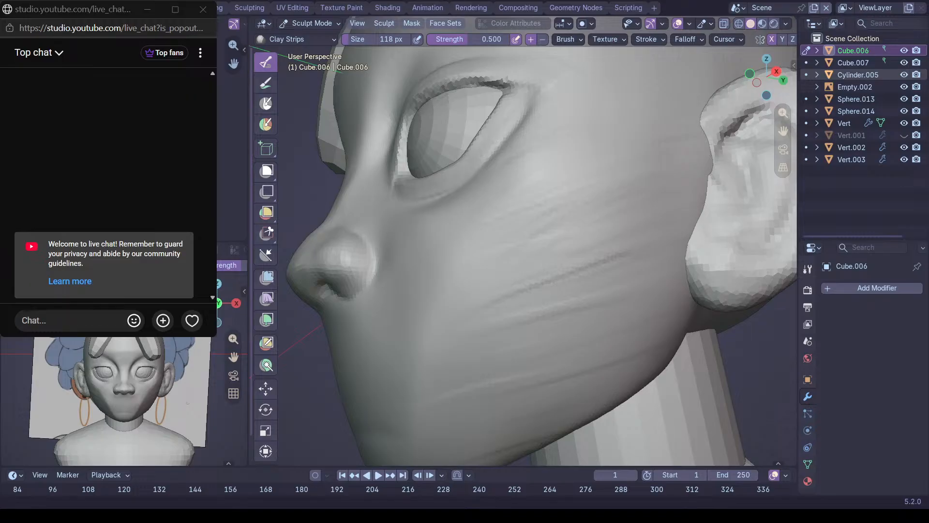
# Switch to the YouTube live chat pop-out and place it over the lower part of Blender's properties editor
pyautogui.hotkey('alt', 'Tab')
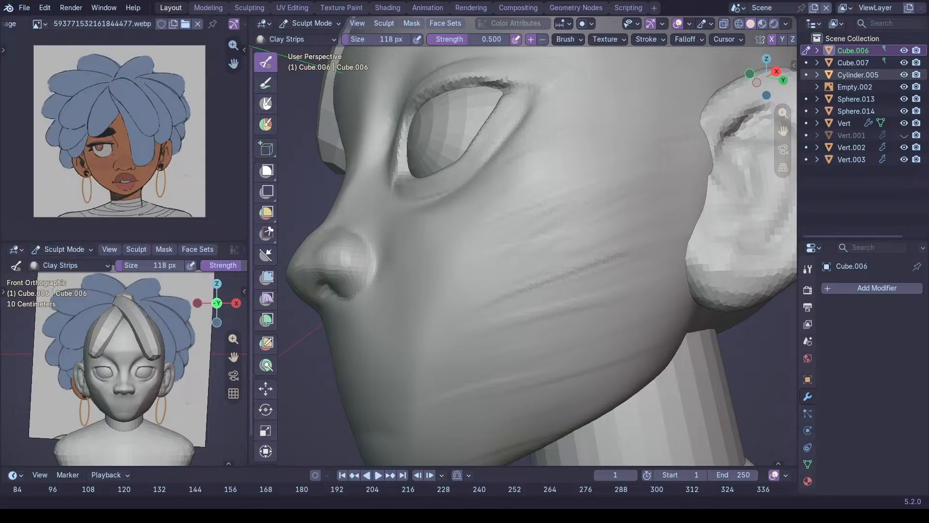
pyautogui.hotkey('alt', 'Tab')
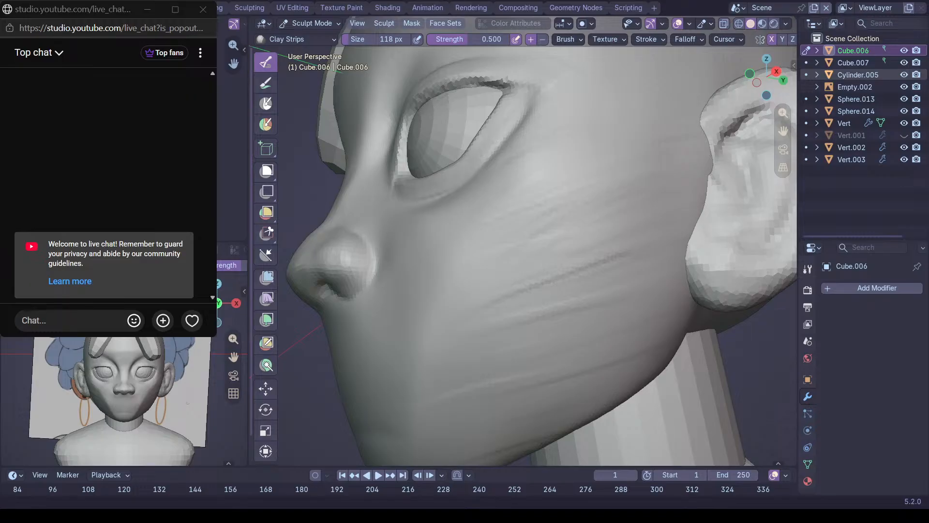
pyautogui.hotkey('alt', 'Tab')
pyautogui.moveTo(102, 9); pyautogui.dragTo(814, 195)
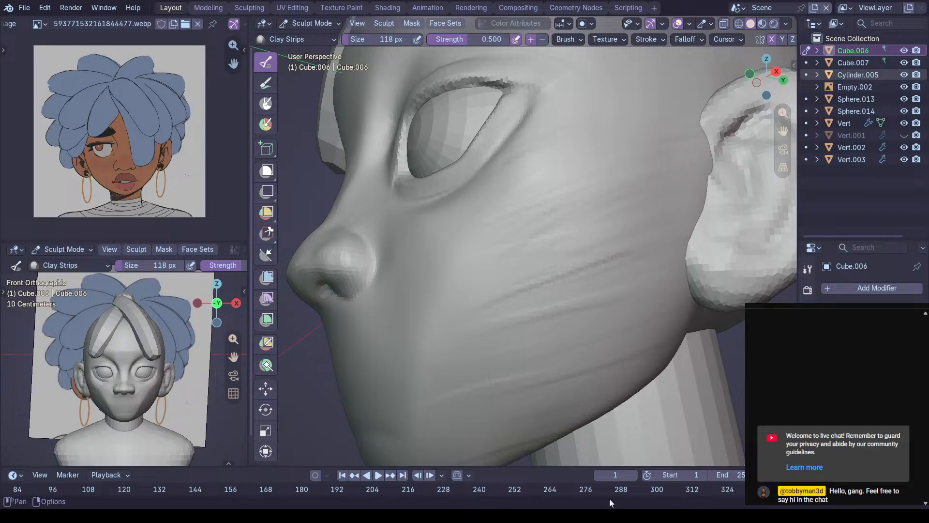
# Pull the lower jaw and the side of the cheek into shape with the Grab brush at 292 px and strength 0.400
pyautogui.scroll(-5, 608, 216)
pyautogui.moveTo(607, 213); pyautogui.dragTo(607, 165)
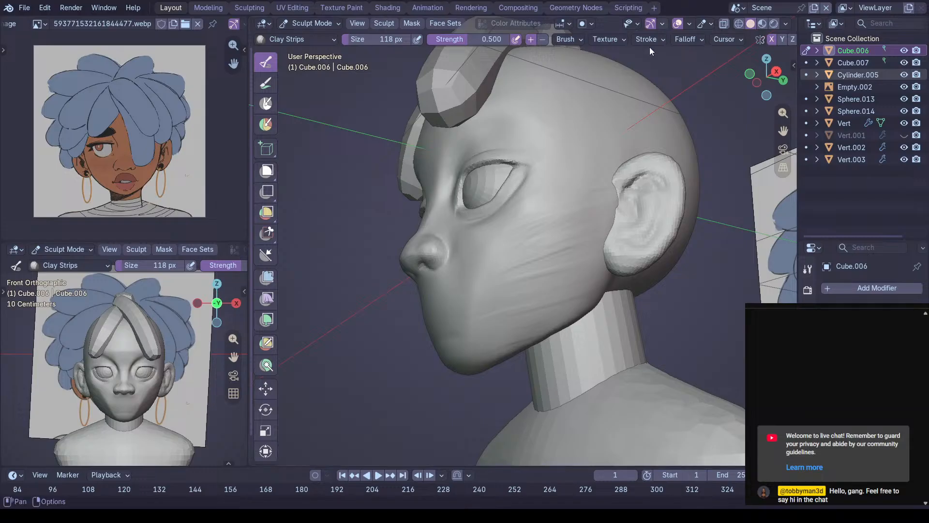
pyautogui.keyDown('ctrl'); pyautogui.moveTo(459, 135); pyautogui.dragTo(551, 227, button='middle'); pyautogui.keyUp('ctrl')
pyautogui.moveTo(504, 176); pyautogui.dragTo(537, 178, button='middle')
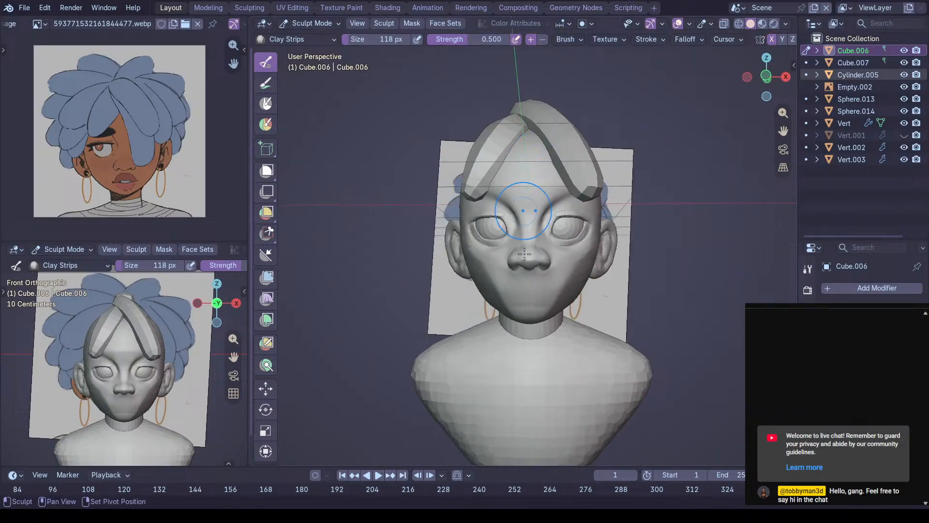
pyautogui.keyDown('shift'); pyautogui.moveTo(523, 244); pyautogui.dragTo(514, 165, button='middle'); pyautogui.keyUp('shift')
pyautogui.keyDown('ctrl'); pyautogui.moveTo(539, 262); pyautogui.dragTo(510, 194, button='middle'); pyautogui.keyUp('ctrl')
pyautogui.moveTo(562, 220)
pyautogui.keyDown('ctrl'); pyautogui.mouseDown(button='middle')
pyautogui.moveTo(568, 250)
pyautogui.moveTo(560, 224)
pyautogui.mouseUp(button='middle'); pyautogui.keyUp('ctrl')
pyautogui.press('f')
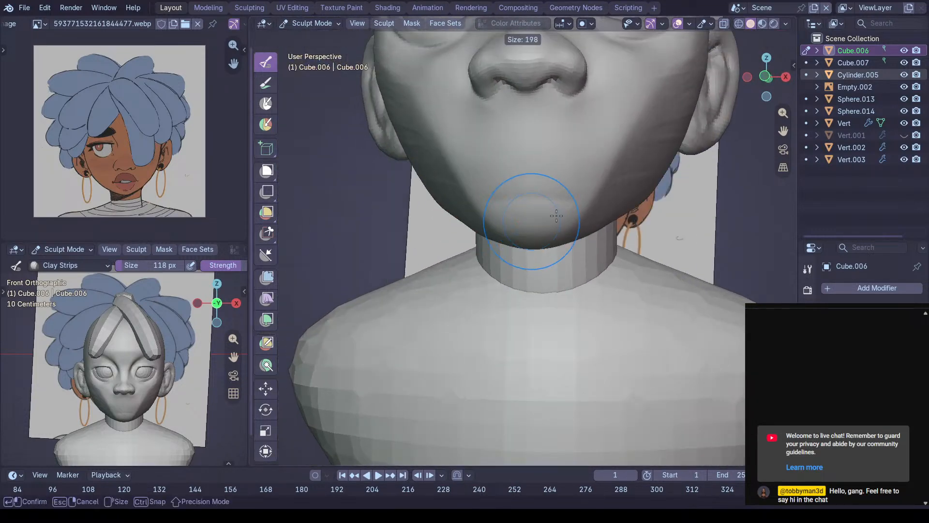
pyautogui.click(601, 224)
pyautogui.press('g')
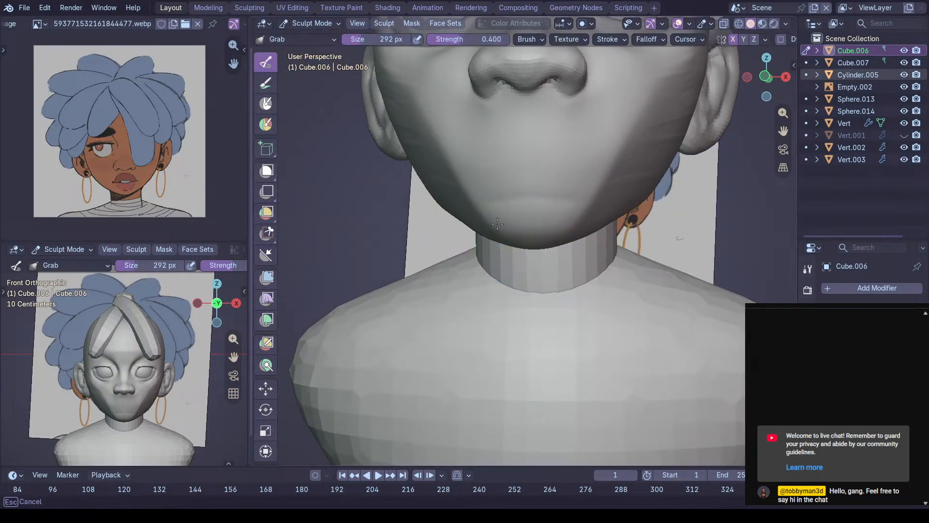
pyautogui.moveTo(514, 230); pyautogui.dragTo(554, 175, button='middle')
pyautogui.moveTo(474, 79)
pyautogui.keyDown('ctrl'); pyautogui.mouseDown(button='middle')
pyautogui.moveTo(508, 151)
pyautogui.moveTo(486, 179)
pyautogui.moveTo(459, 114)
pyautogui.moveTo(518, 226)
pyautogui.mouseUp(button='middle'); pyautogui.keyUp('ctrl')
pyautogui.moveTo(500, 166); pyautogui.dragTo(491, 178)
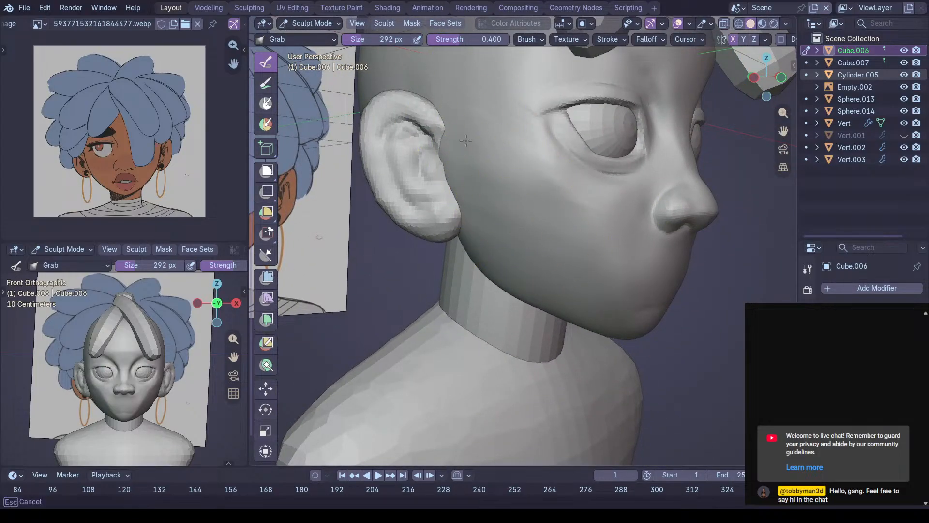
# Adjust the cheek contour and jawline with broader Grab strokes at 364 px and strength 0.400
pyautogui.moveTo(453, 194)
pyautogui.mouseDown(button='middle')
pyautogui.moveTo(481, 218)
pyautogui.moveTo(452, 165)
pyautogui.moveTo(472, 186)
pyautogui.moveTo(493, 153)
pyautogui.moveTo(597, 114)
pyautogui.moveTo(625, 160)
pyautogui.moveTo(633, 208)
pyautogui.moveTo(651, 188)
pyautogui.moveTo(623, 214)
pyautogui.mouseUp(button='middle')
pyautogui.press('f')
pyautogui.click(711, 224)
pyautogui.moveTo(711, 224); pyautogui.dragTo(650, 212, button='middle')
pyautogui.moveTo(649, 212)
pyautogui.mouseDown()
pyautogui.moveTo(626, 239)
pyautogui.moveTo(659, 208)
pyautogui.mouseUp()
pyautogui.moveTo(665, 201); pyautogui.dragTo(670, 198, button='middle')
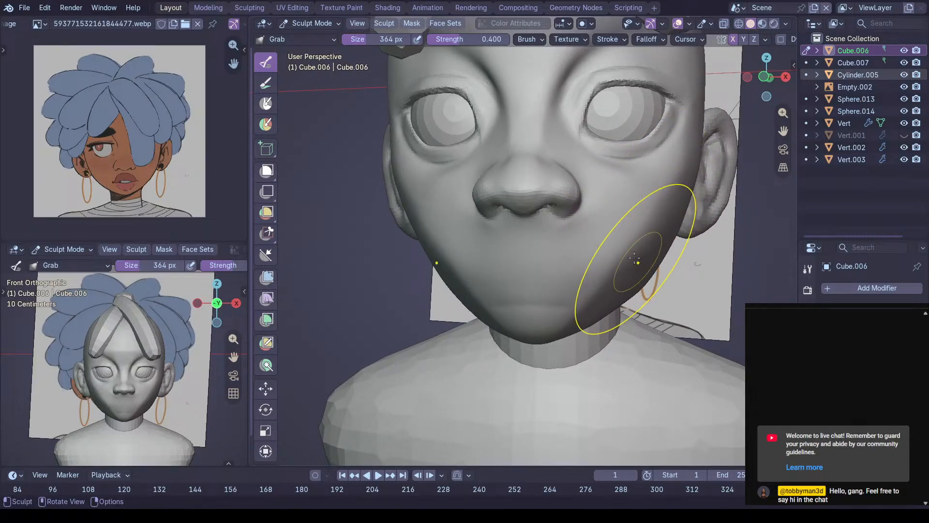
pyautogui.moveTo(602, 290)
pyautogui.mouseDown()
pyautogui.moveTo(611, 288)
pyautogui.moveTo(570, 297)
pyautogui.mouseUp()
pyautogui.moveTo(571, 297)
pyautogui.mouseDown(button='middle')
pyautogui.moveTo(543, 224)
pyautogui.moveTo(591, 245)
pyautogui.mouseUp(button='middle')
pyautogui.moveTo(603, 215)
pyautogui.mouseDown()
pyautogui.moveTo(603, 206)
pyautogui.moveTo(620, 208)
pyautogui.mouseUp()
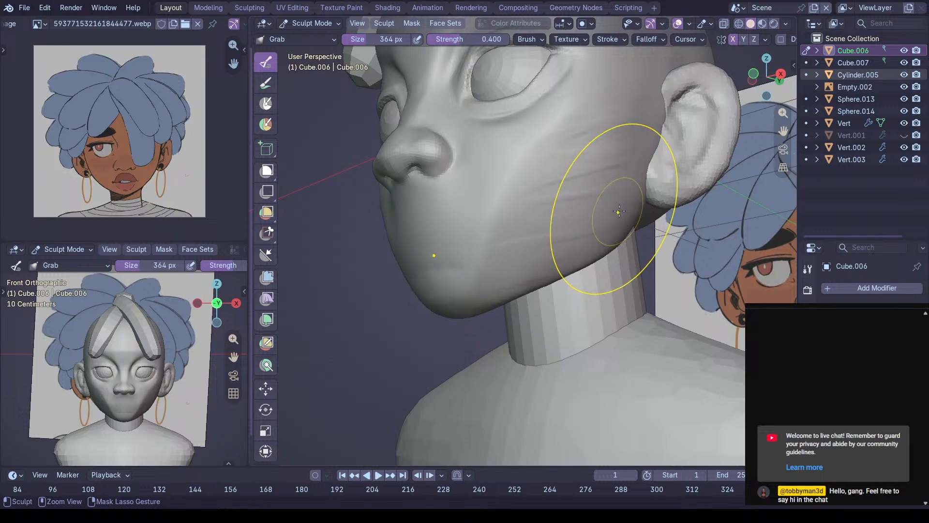
# Redo the cheek smoothing and undo the last two Grab adjustments to the jaw and cheek
pyautogui.hotkey('ctrl', 'shift', 'z')
pyautogui.hotkey('ctrl', 'shift', 'z')
pyautogui.hotkey('ctrl', 'shift', 'z')
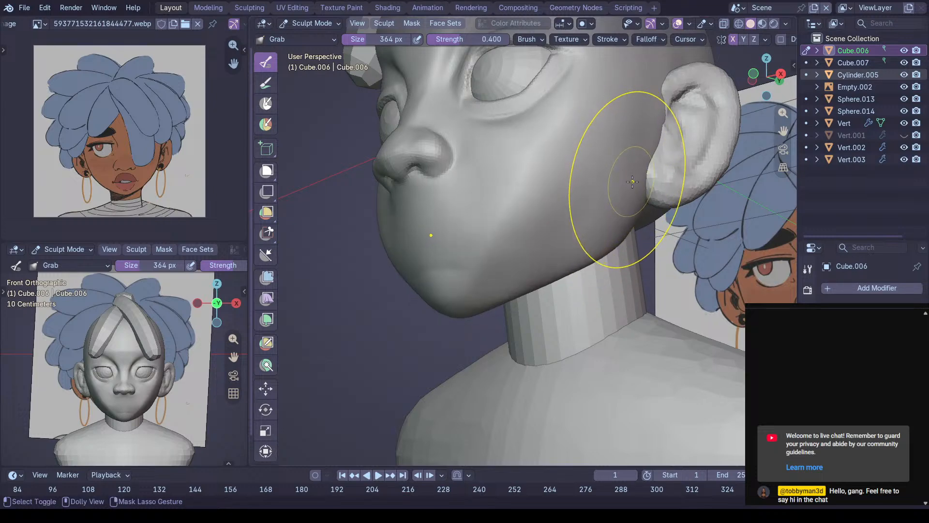
pyautogui.hotkey('ctrl', 'z')
pyautogui.hotkey('ctrl', 'z')
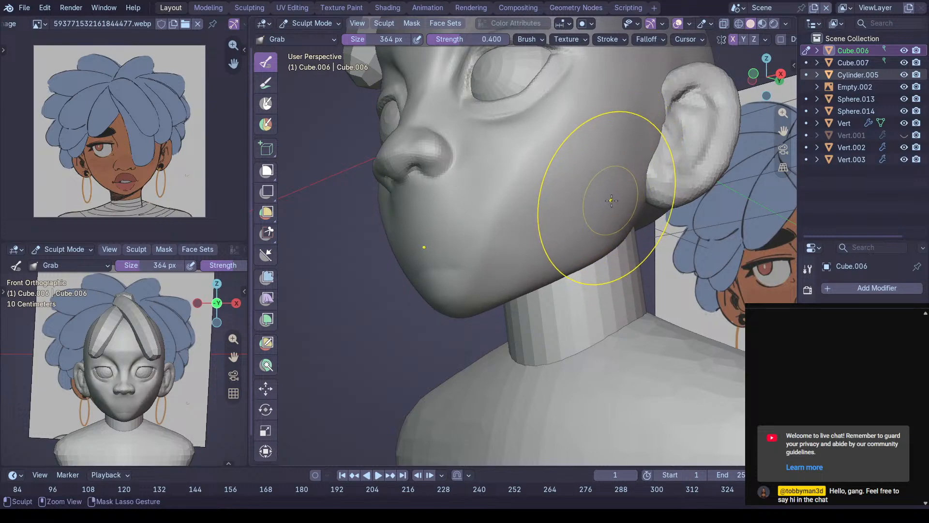
# Build up the front of the cheek between eye and jaw with vertical Clay Strips strokes at 216 px
pyautogui.moveTo(610, 250); pyautogui.dragTo(589, 179, button='middle')
pyautogui.press('c')
pyautogui.press('f')
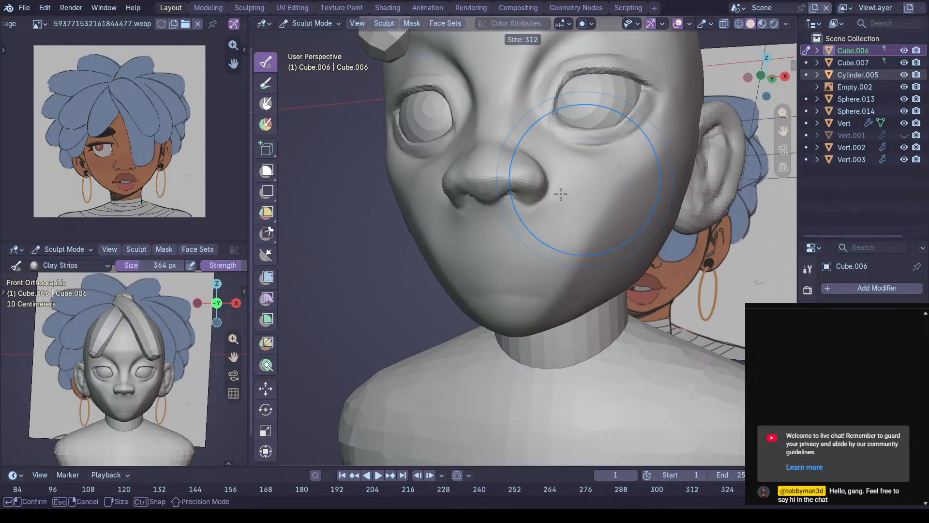
pyautogui.click(548, 204)
pyautogui.moveTo(548, 204)
pyautogui.mouseDown(button='middle')
pyautogui.moveTo(479, 193)
pyautogui.moveTo(481, 218)
pyautogui.mouseUp(button='middle')
pyautogui.keyDown('ctrl'); pyautogui.moveTo(482, 218); pyautogui.dragTo(494, 183, button='middle'); pyautogui.keyUp('ctrl')
pyautogui.moveTo(420, 296); pyautogui.dragTo(424, 163)
pyautogui.moveTo(443, 259); pyautogui.dragTo(481, 130)
pyautogui.moveTo(534, 150)
pyautogui.mouseDown(button='middle')
pyautogui.moveTo(547, 147)
pyautogui.moveTo(548, 215)
pyautogui.moveTo(534, 222)
pyautogui.mouseUp(button='middle')
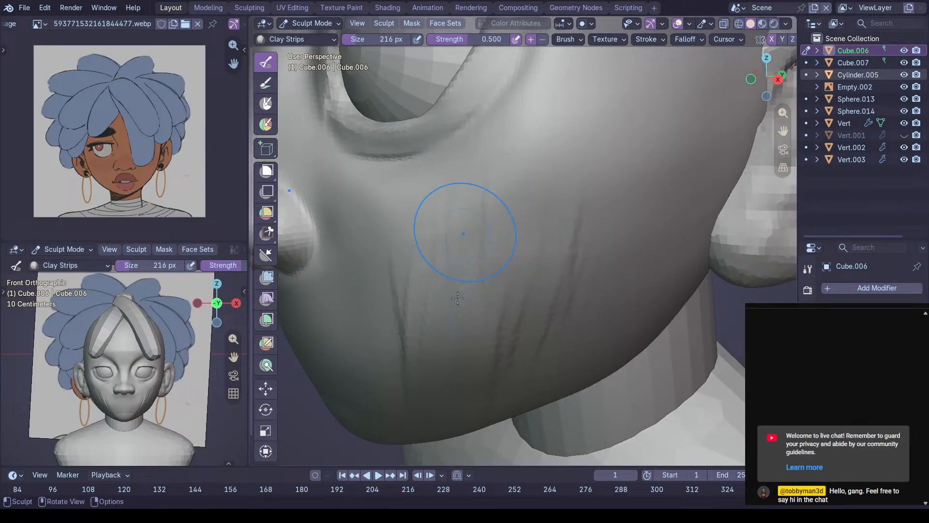
# Extend the vertical Clay Strips strokes over the outer cheek and down to the jawline near the ear
pyautogui.moveTo(446, 249); pyautogui.dragTo(548, 103, button='middle')
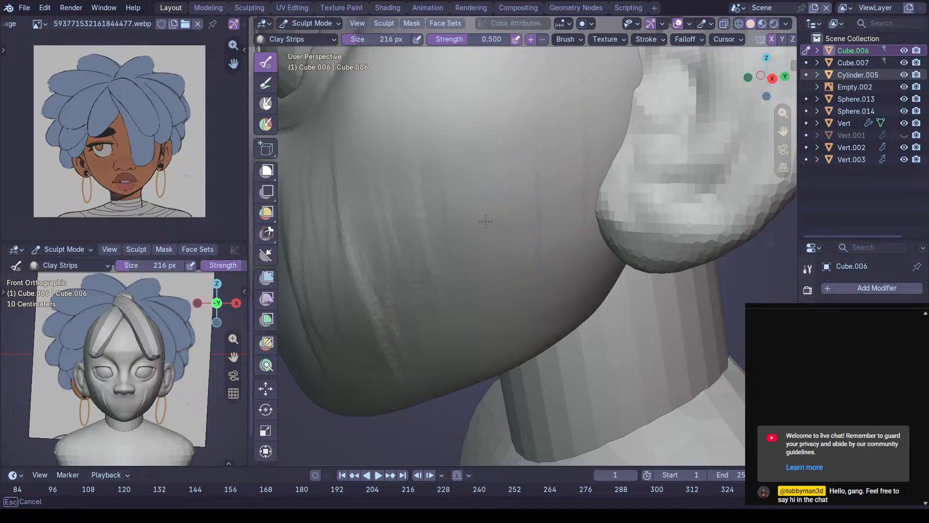
pyautogui.moveTo(453, 336)
pyautogui.mouseDown(button='middle')
pyautogui.moveTo(454, 197)
pyautogui.moveTo(466, 258)
pyautogui.mouseUp(button='middle')
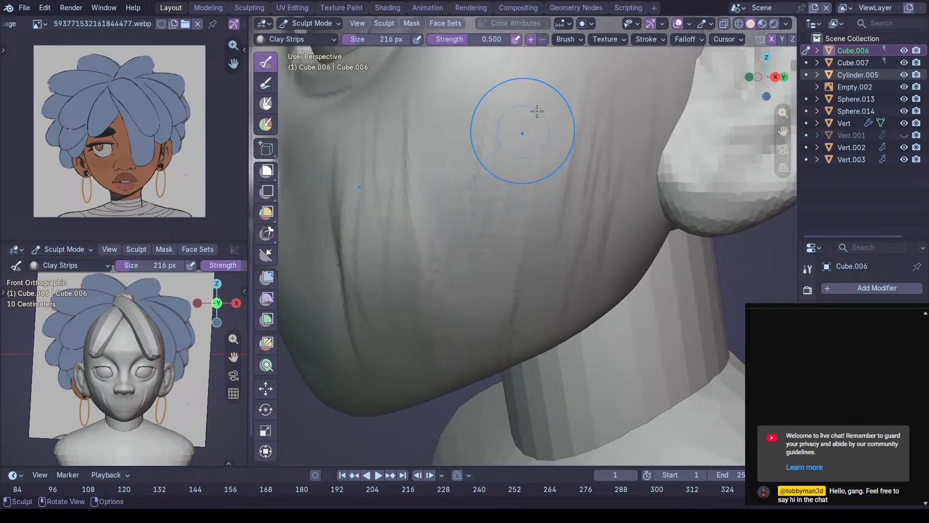
pyautogui.moveTo(577, 162)
pyautogui.mouseDown(button='middle')
pyautogui.moveTo(593, 174)
pyautogui.moveTo(609, 151)
pyautogui.moveTo(631, 188)
pyautogui.mouseUp(button='middle')
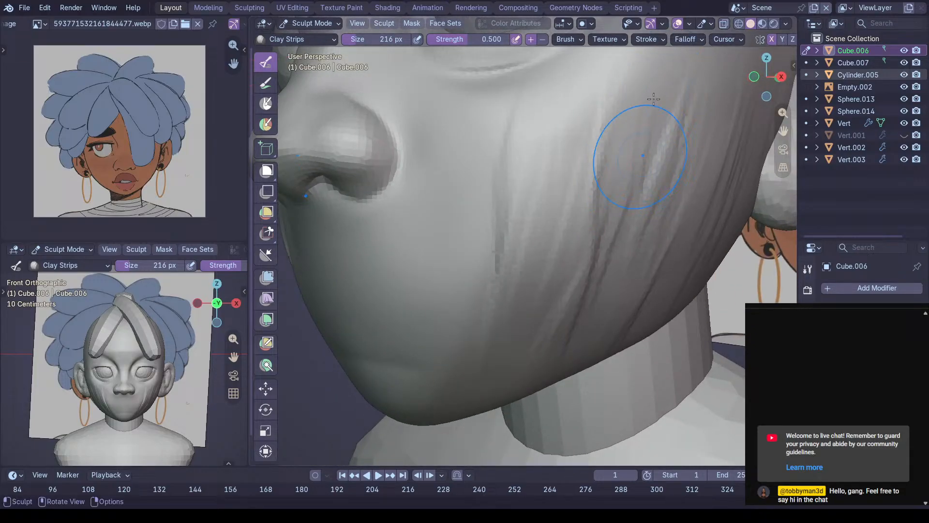
# Sculpt the fold from the nostril wing down into the cheek with Clay Strips at 216 px, blending it into the lower cheek
pyautogui.moveTo(659, 120)
pyautogui.mouseDown(button='middle')
pyautogui.moveTo(623, 145)
pyautogui.moveTo(677, 158)
pyautogui.moveTo(532, 179)
pyautogui.moveTo(602, 190)
pyautogui.moveTo(477, 220)
pyautogui.moveTo(520, 191)
pyautogui.moveTo(470, 187)
pyautogui.moveTo(508, 160)
pyautogui.mouseUp(button='middle')
pyautogui.moveTo(498, 194)
pyautogui.mouseDown(button='middle')
pyautogui.moveTo(398, 253)
pyautogui.moveTo(373, 182)
pyautogui.moveTo(455, 132)
pyautogui.moveTo(503, 148)
pyautogui.moveTo(523, 132)
pyautogui.mouseUp(button='middle')
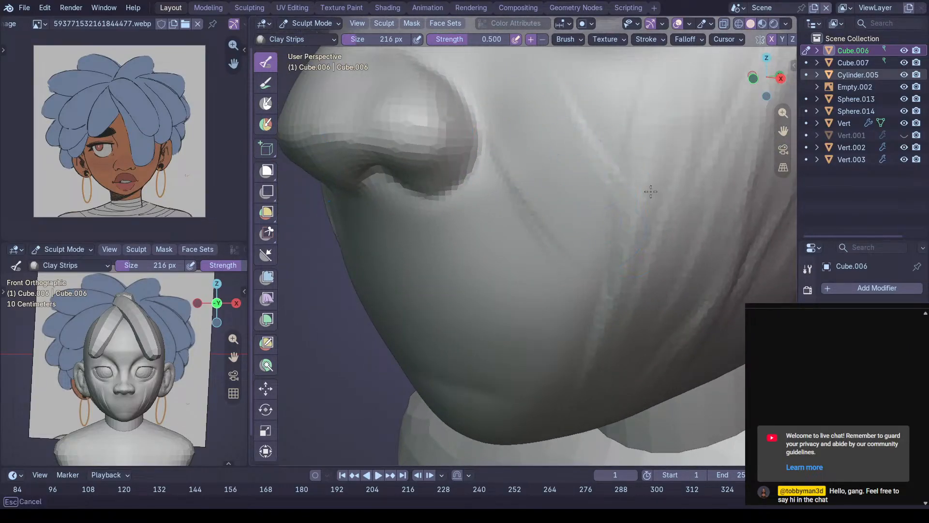
pyautogui.moveTo(580, 121); pyautogui.dragTo(484, 185, button='middle')
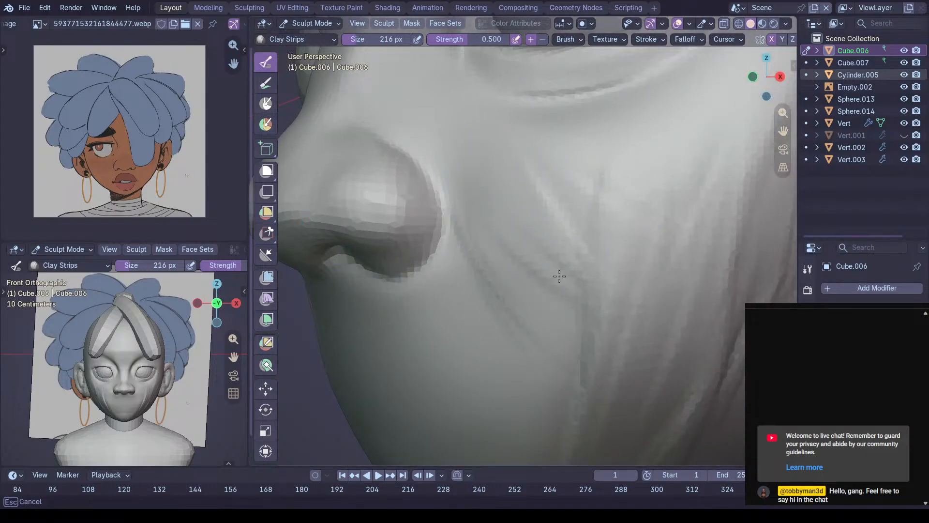
pyautogui.moveTo(533, 262); pyautogui.dragTo(595, 320, button='middle')
pyautogui.moveTo(608, 277)
pyautogui.mouseDown(button='middle')
pyautogui.moveTo(576, 149)
pyautogui.moveTo(515, 191)
pyautogui.moveTo(629, 182)
pyautogui.moveTo(491, 242)
pyautogui.mouseUp(button='middle')
pyautogui.moveTo(587, 217)
pyautogui.mouseDown(button='middle')
pyautogui.moveTo(595, 216)
pyautogui.moveTo(586, 227)
pyautogui.mouseUp(button='middle')
pyautogui.moveTo(550, 337); pyautogui.dragTo(524, 351, button='middle')
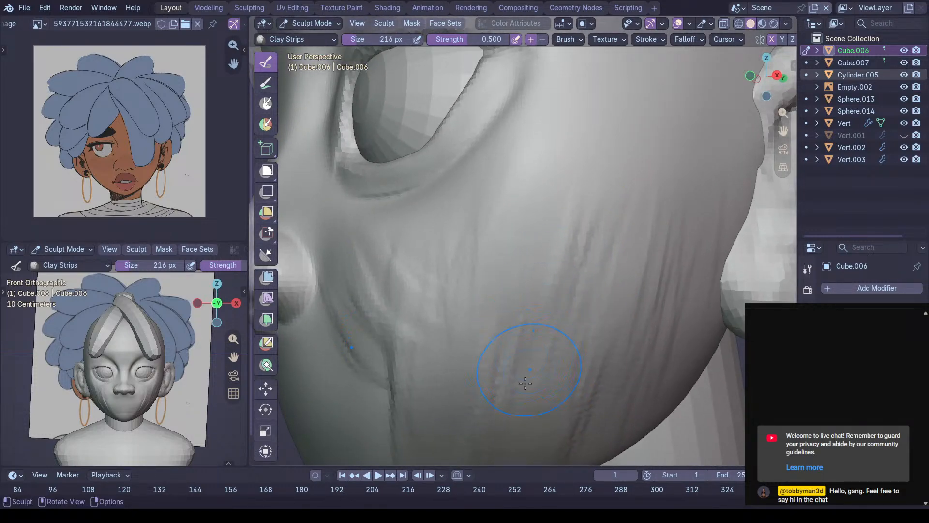
# Work broad diagonal strokes from the outer cheek toward the nasolabial fold to even out the vertical clay ridges
pyautogui.moveTo(608, 175); pyautogui.dragTo(438, 271)
pyautogui.moveTo(528, 191)
pyautogui.mouseDown()
pyautogui.moveTo(387, 254)
pyautogui.moveTo(406, 259)
pyautogui.mouseUp()
pyautogui.moveTo(611, 135); pyautogui.dragTo(602, 137)
pyautogui.moveTo(577, 138)
pyautogui.keyDown('ctrl'); pyautogui.mouseDown(button='middle')
pyautogui.moveTo(573, 208)
pyautogui.moveTo(576, 185)
pyautogui.moveTo(577, 193)
pyautogui.mouseUp(button='middle'); pyautogui.keyUp('ctrl')
pyautogui.moveTo(579, 211)
pyautogui.mouseDown()
pyautogui.moveTo(505, 284)
pyautogui.moveTo(510, 247)
pyautogui.mouseUp()
# Smooth the remaining ridges and fold lines on the front of the cheek beside the nose
pyautogui.moveTo(510, 247); pyautogui.dragTo(514, 216, button='middle')
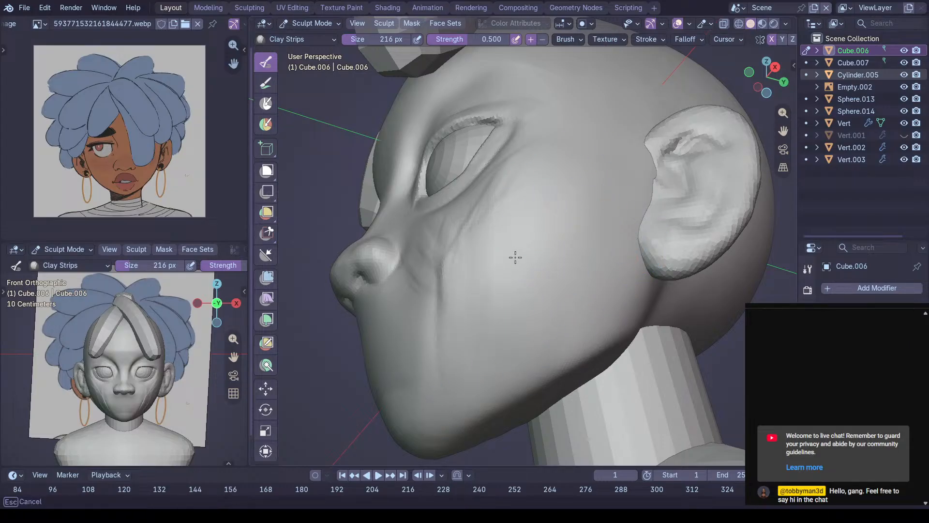
pyautogui.moveTo(533, 269); pyautogui.dragTo(574, 182, button='middle')
pyautogui.moveTo(508, 244)
pyautogui.keyDown('shift'); pyautogui.mouseDown()
pyautogui.moveTo(462, 301)
pyautogui.moveTo(474, 293)
pyautogui.mouseUp(); pyautogui.keyUp('shift')
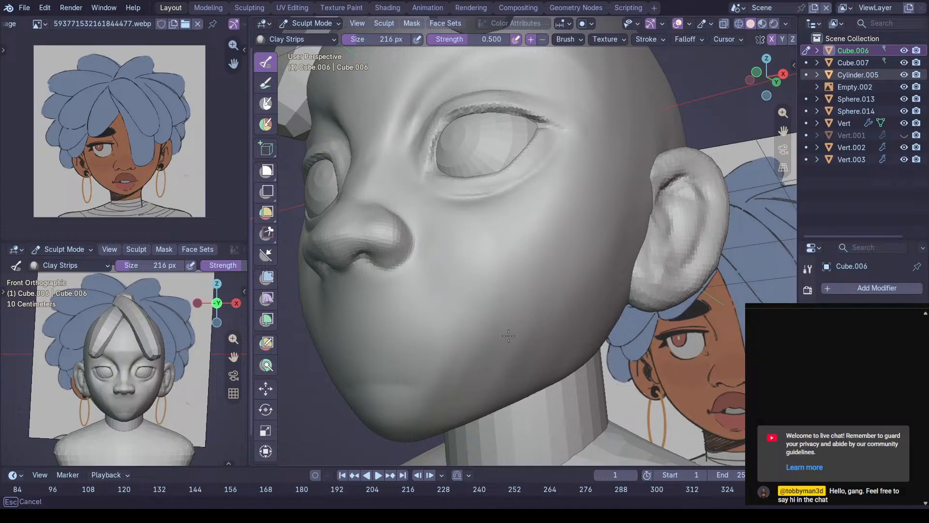
pyautogui.moveTo(499, 317); pyautogui.dragTo(479, 275, button='middle')
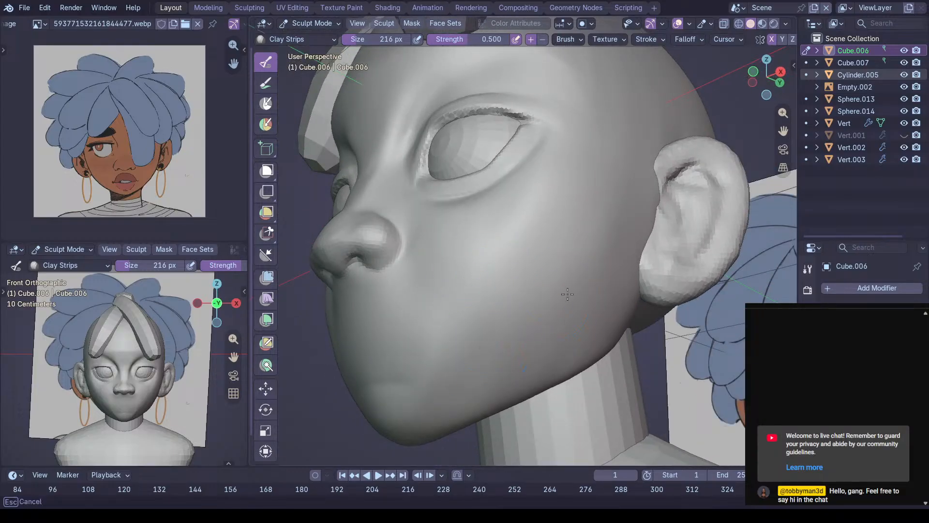
pyautogui.moveTo(513, 276); pyautogui.dragTo(511, 264, button='middle')
# Set the Clay Strips brush size to 284 px and save the file
pyautogui.press('f')
pyautogui.click(560, 267)
pyautogui.moveTo(578, 280); pyautogui.dragTo(489, 352, button='middle')
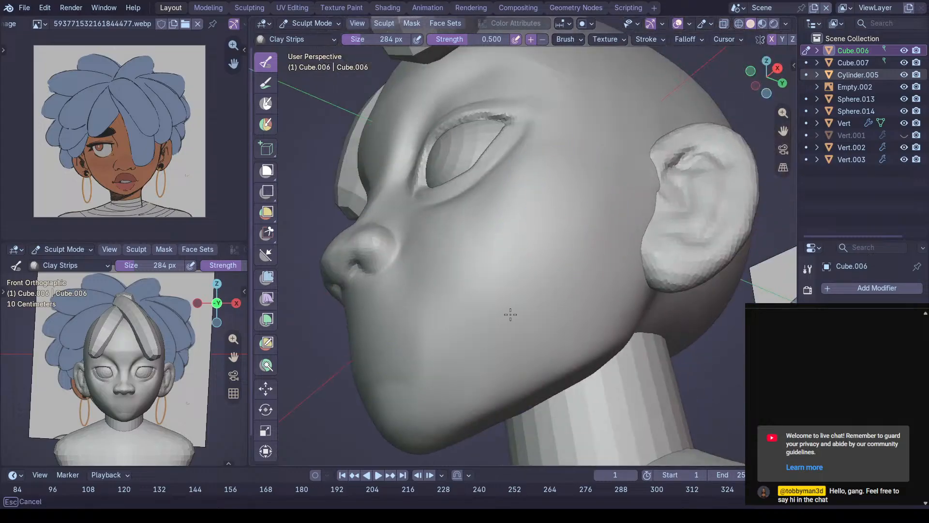
pyautogui.moveTo(420, 285); pyautogui.dragTo(571, 283, button='middle')
pyautogui.keyDown('ctrl'); pyautogui.moveTo(571, 283); pyautogui.dragTo(633, 233, button='middle'); pyautogui.keyUp('ctrl')
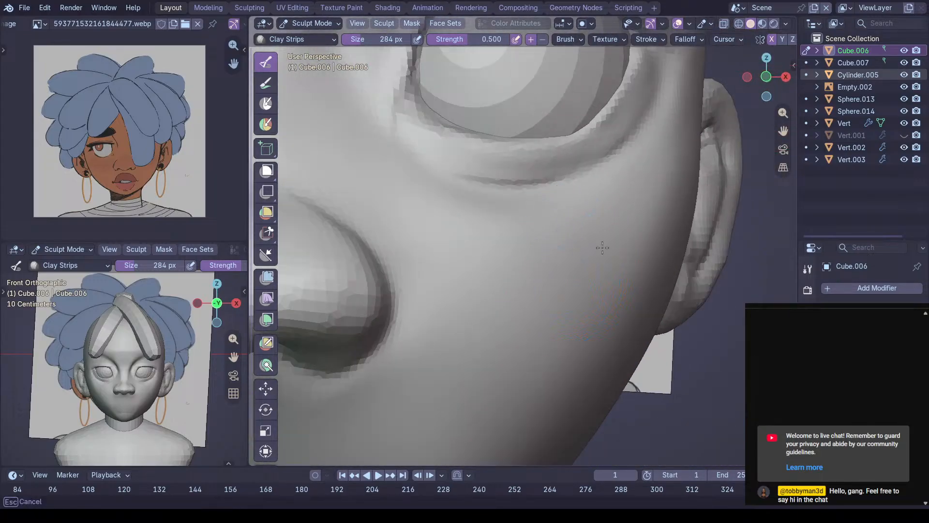
pyautogui.keyDown('ctrl'); pyautogui.moveTo(654, 198); pyautogui.dragTo(560, 252, button='middle'); pyautogui.keyUp('ctrl')
pyautogui.keyDown('ctrl'); pyautogui.moveTo(567, 211); pyautogui.dragTo(624, 206, button='middle'); pyautogui.keyUp('ctrl')
pyautogui.hotkey('ctrl', 's')
# Shape the cheek planes with Scrape Multiplane at 284 px, including an inverted stroke from the lower cheek up toward the ear
pyautogui.keyDown('ctrl'); pyautogui.moveTo(509, 259); pyautogui.dragTo(477, 220, button='middle'); pyautogui.keyUp('ctrl')
pyautogui.keyDown('ctrl'); pyautogui.moveTo(513, 189); pyautogui.dragTo(520, 143, button='middle'); pyautogui.keyUp('ctrl')
pyautogui.moveTo(567, 232); pyautogui.dragTo(535, 234, button='middle')
pyautogui.keyDown('ctrl'); pyautogui.moveTo(532, 236); pyautogui.dragTo(527, 228, button='middle'); pyautogui.keyUp('ctrl')
pyautogui.moveTo(610, 220)
pyautogui.mouseDown(button='middle')
pyautogui.moveTo(593, 224)
pyautogui.moveTo(597, 212)
pyautogui.mouseUp(button='middle')
pyautogui.hotkey('shift', 't')
pyautogui.moveTo(578, 264); pyautogui.dragTo(557, 273, button='middle')
pyautogui.moveTo(558, 274)
pyautogui.mouseDown()
pyautogui.moveTo(602, 177)
pyautogui.moveTo(591, 202)
pyautogui.mouseUp()
pyautogui.moveTo(534, 314)
pyautogui.keyDown('ctrl'); pyautogui.mouseDown()
pyautogui.moveTo(651, 127)
pyautogui.moveTo(672, 126)
pyautogui.moveTo(542, 301)
pyautogui.moveTo(674, 167)
pyautogui.mouseUp(); pyautogui.keyUp('ctrl')
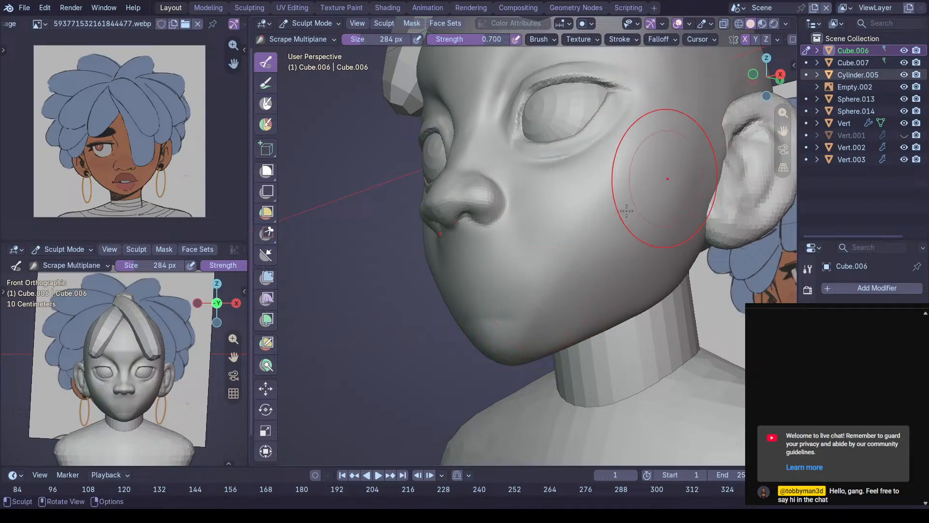
# Raise the plane edge from beside the chin up to the temple with inverted Draw Sharp at 284 px, softening it across the cheek
pyautogui.moveTo(613, 218)
pyautogui.mouseDown(button='middle')
pyautogui.moveTo(651, 224)
pyautogui.moveTo(523, 242)
pyautogui.mouseUp(button='middle')
pyautogui.scroll(1, 649, 223)
pyautogui.hotkey('shift', 'c')
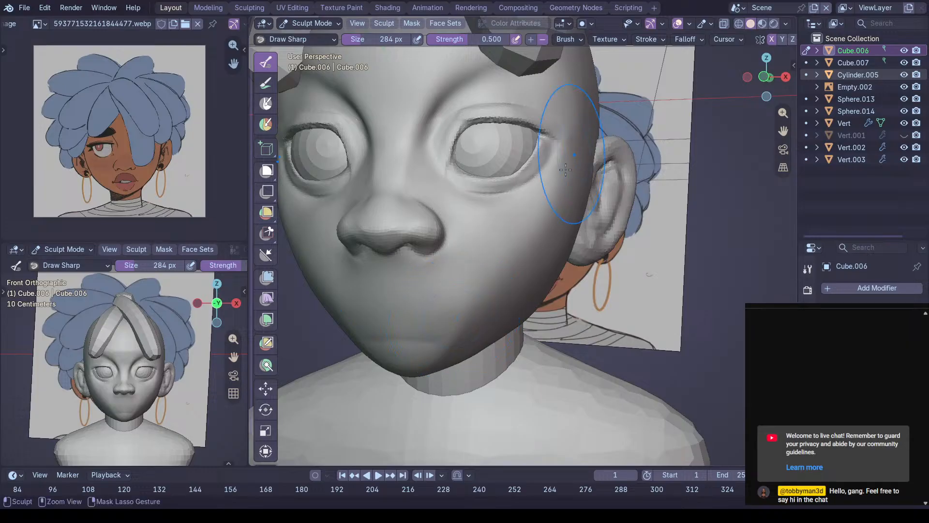
pyautogui.keyDown('ctrl'); pyautogui.moveTo(451, 341); pyautogui.dragTo(575, 193); pyautogui.keyUp('ctrl')
pyautogui.hotkey('ctrl', 'z')
pyautogui.keyDown('ctrl'); pyautogui.moveTo(457, 322); pyautogui.dragTo(579, 165); pyautogui.keyUp('ctrl')
pyautogui.moveTo(537, 219); pyautogui.dragTo(570, 209, button='middle')
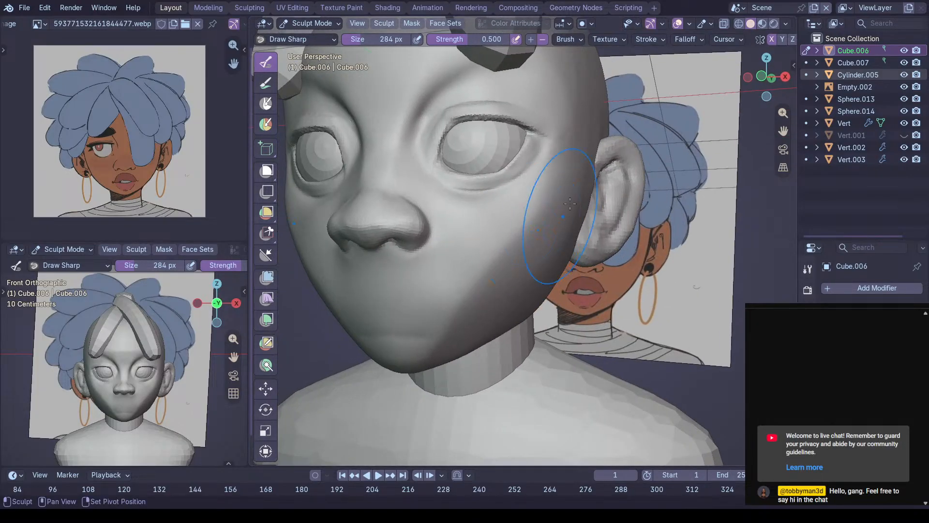
pyautogui.keyDown('shift'); pyautogui.moveTo(505, 283); pyautogui.dragTo(524, 228); pyautogui.keyUp('shift')
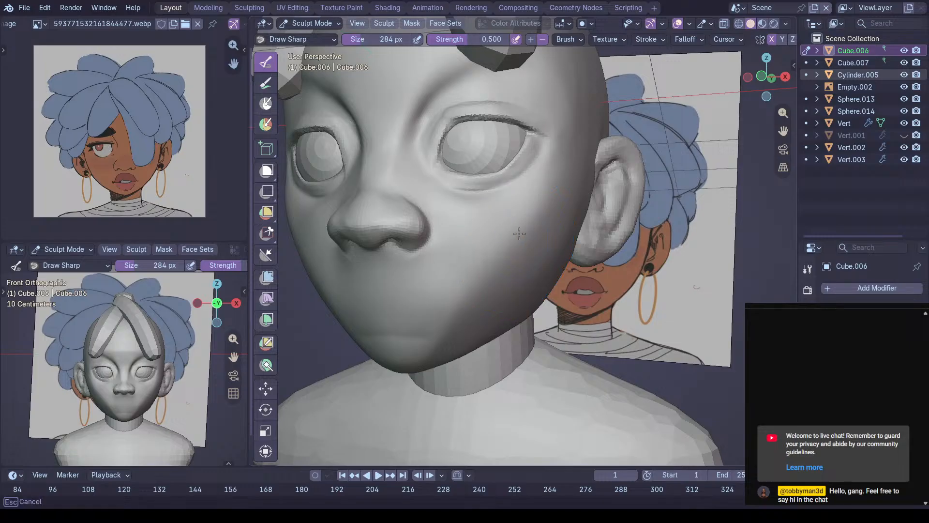
# Examine the cheek, jaw and eye area from the side and front
pyautogui.moveTo(487, 263); pyautogui.dragTo(641, 238, button='middle')
pyautogui.scroll(-3, 532, 254)
pyautogui.keyDown('ctrl'); pyautogui.moveTo(595, 208); pyautogui.dragTo(494, 212, button='middle'); pyautogui.keyUp('ctrl')
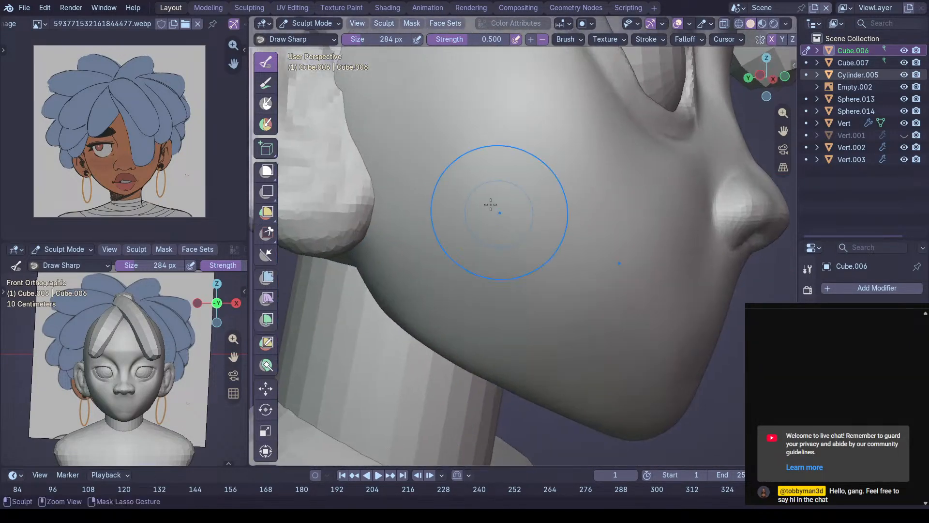
pyautogui.scroll(-2, 553, 216)
pyautogui.moveTo(550, 203); pyautogui.dragTo(463, 240, button='middle')
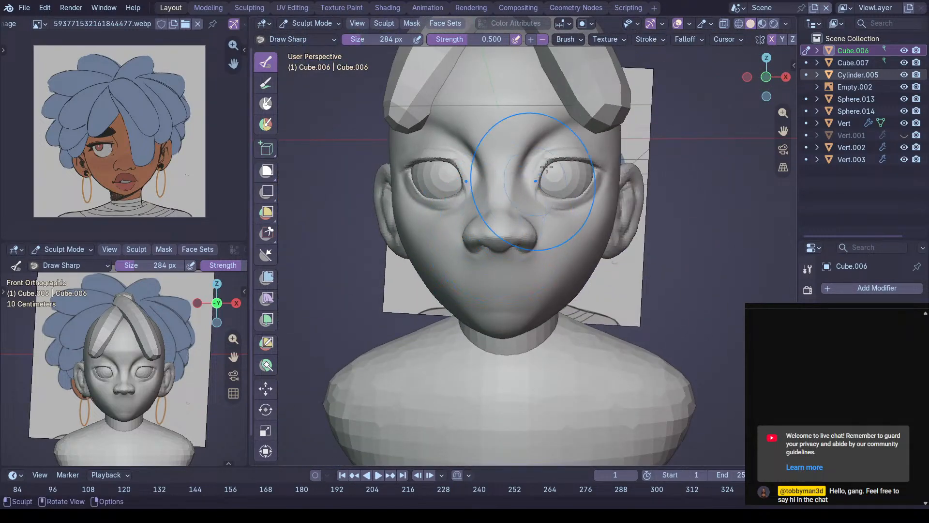
pyautogui.moveTo(530, 196)
pyautogui.keyDown('ctrl'); pyautogui.mouseDown(button='middle')
pyautogui.moveTo(535, 171)
pyautogui.moveTo(531, 193)
pyautogui.mouseUp(button='middle'); pyautogui.keyUp('ctrl')
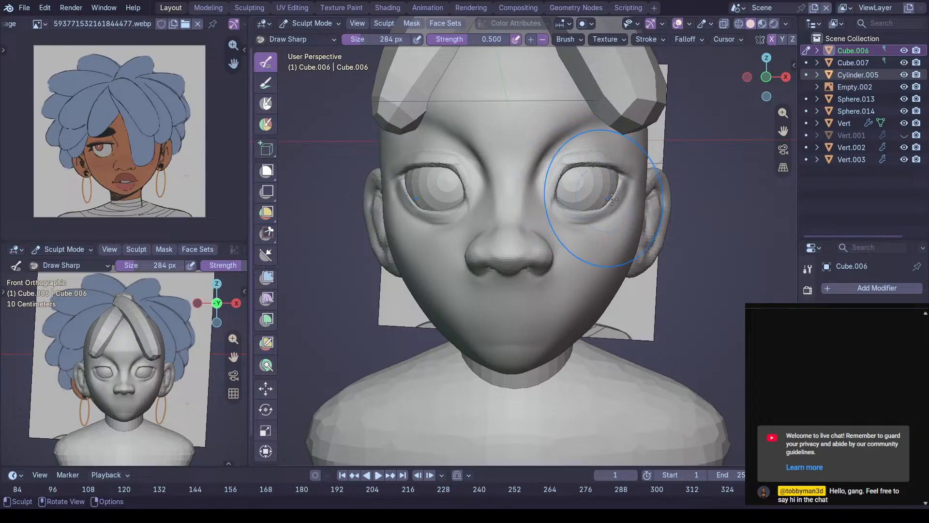
pyautogui.keyDown('ctrl'); pyautogui.moveTo(628, 273); pyautogui.dragTo(617, 212, button='middle'); pyautogui.keyUp('ctrl')
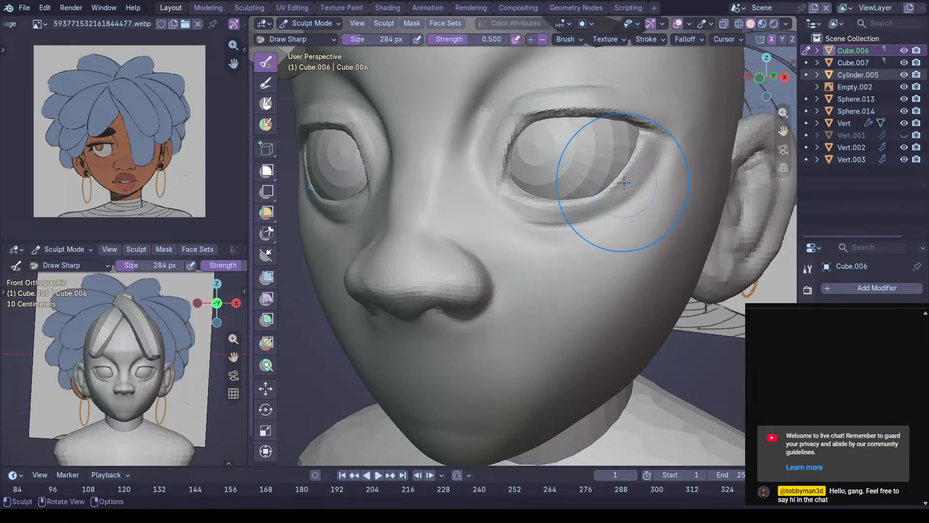
# Nudge the upper face around the nose and eye with Grab at 332 px, and redo the last change
pyautogui.press('g')
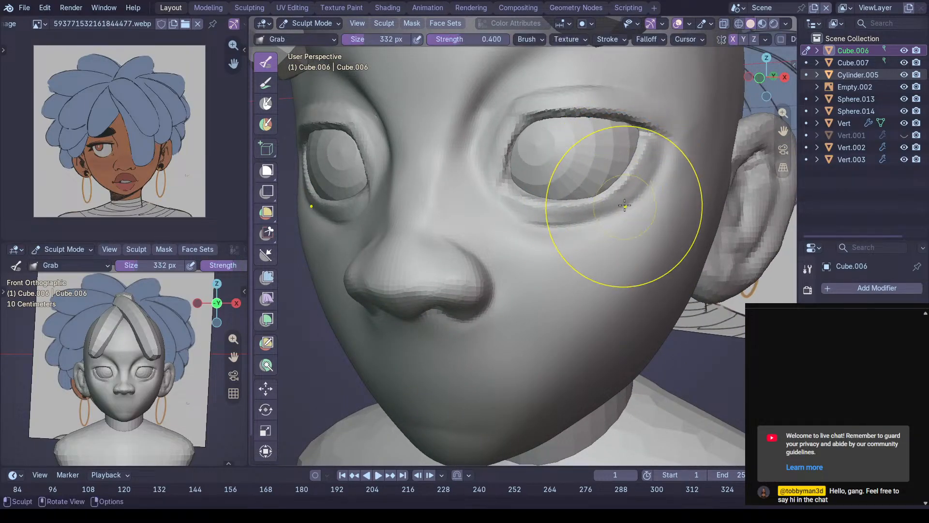
pyautogui.moveTo(625, 206); pyautogui.dragTo(546, 197, button='middle')
pyautogui.moveTo(503, 218); pyautogui.dragTo(484, 220, button='middle')
pyautogui.keyDown('ctrl'); pyautogui.moveTo(484, 220); pyautogui.dragTo(442, 141, button='middle'); pyautogui.keyUp('ctrl')
pyautogui.moveTo(441, 162); pyautogui.dragTo(460, 173)
pyautogui.moveTo(460, 166)
pyautogui.mouseDown(button='middle')
pyautogui.moveTo(557, 157)
pyautogui.moveTo(580, 176)
pyautogui.mouseUp(button='middle')
pyautogui.hotkey('ctrl', 'shift', 'z')
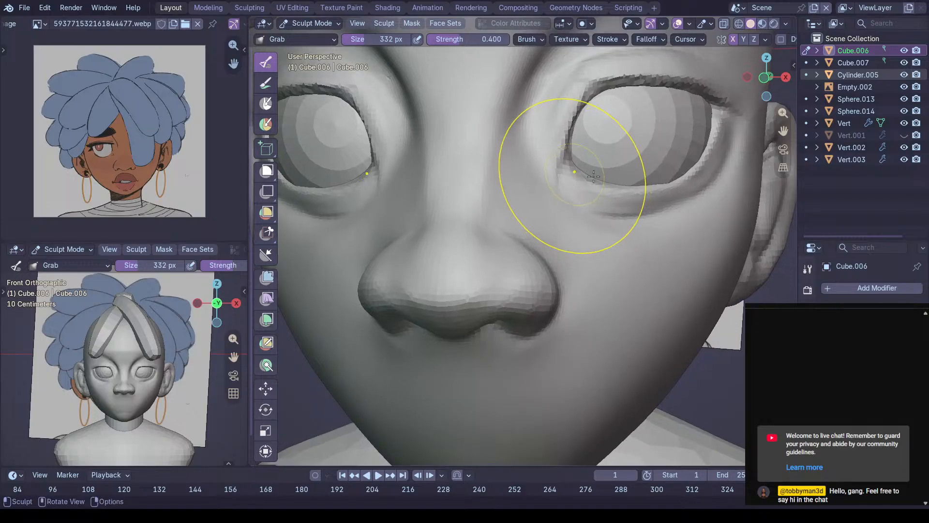
# Switch to Crease Polish and set its size to 114 px over the crease below the lower eyelid
pyautogui.scroll(6, 699, 194)
pyautogui.hotkey('shift', 'c')
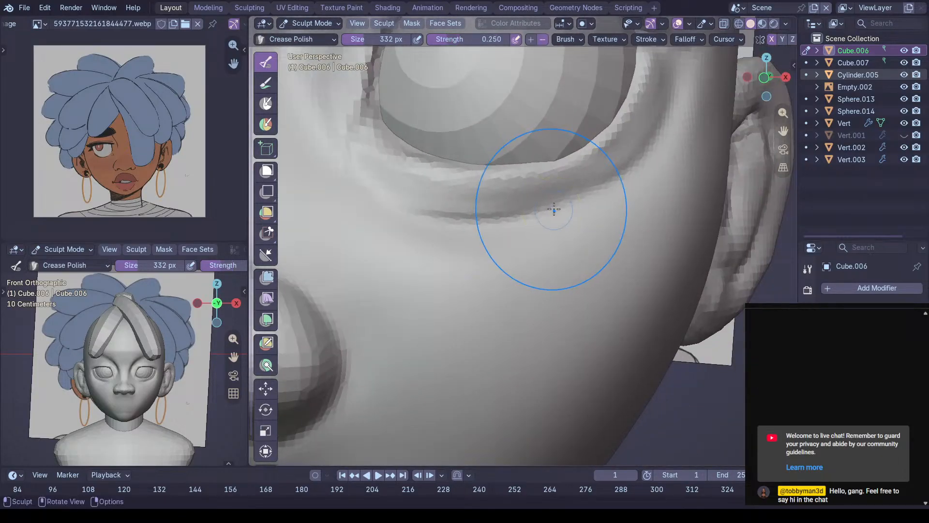
pyautogui.press('f')
pyautogui.click(498, 224)
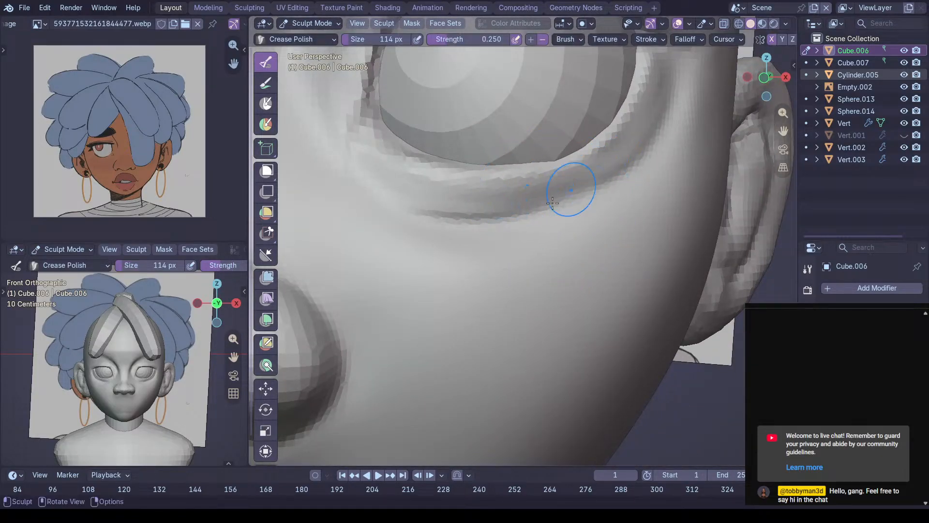
pyautogui.moveTo(607, 161)
pyautogui.mouseDown(button='middle')
pyautogui.moveTo(562, 147)
pyautogui.moveTo(603, 162)
pyautogui.mouseUp(button='middle')
pyautogui.moveTo(588, 122)
pyautogui.keyDown('ctrl'); pyautogui.mouseDown(button='middle')
pyautogui.moveTo(598, 188)
pyautogui.moveTo(470, 210)
pyautogui.moveTo(498, 181)
pyautogui.moveTo(448, 234)
pyautogui.moveTo(491, 213)
pyautogui.moveTo(523, 242)
pyautogui.moveTo(510, 213)
pyautogui.moveTo(472, 242)
pyautogui.mouseUp(button='middle'); pyautogui.keyUp('ctrl')
# Build up the cheek below the eye with fine diagonal Clay Strips strokes at 118 px
pyautogui.press('c')
pyautogui.press('f')
pyautogui.click(506, 236)
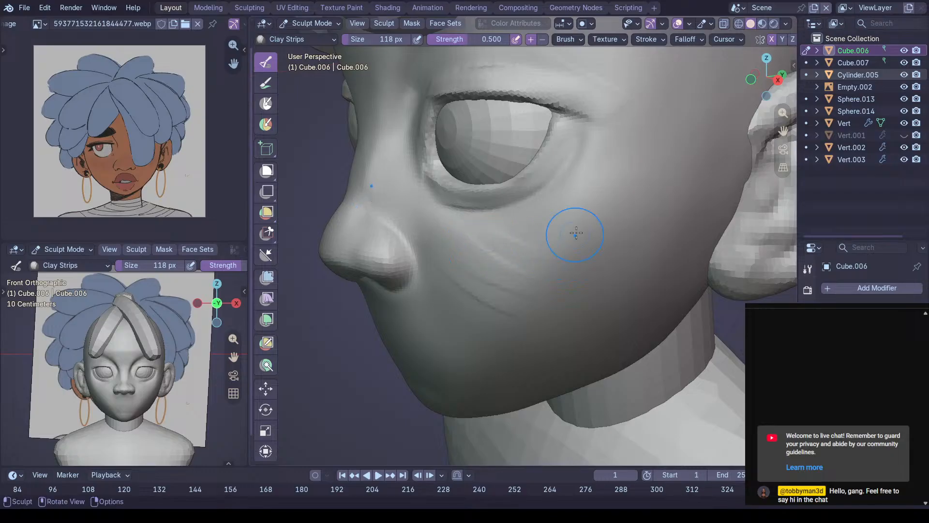
pyautogui.moveTo(566, 223); pyautogui.dragTo(512, 251, button='middle')
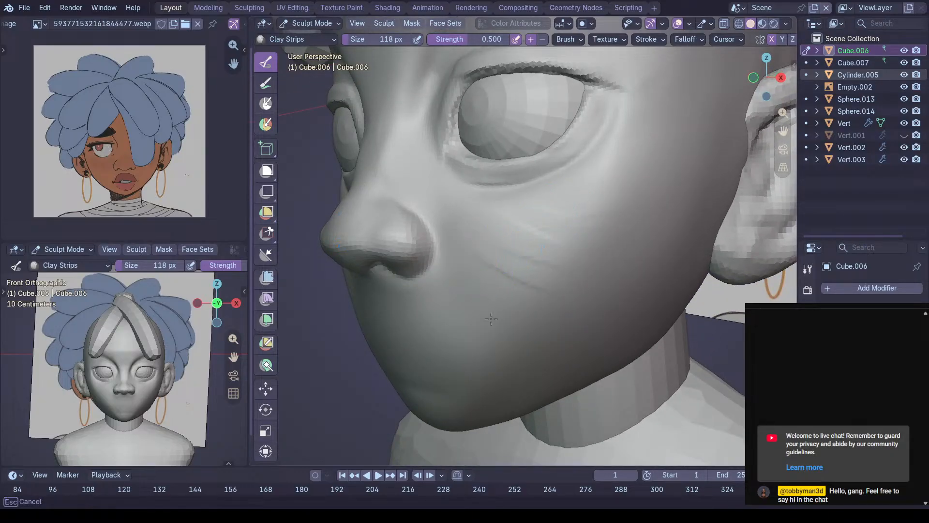
pyautogui.moveTo(491, 293); pyautogui.dragTo(549, 312, button='middle')
# Define the crease above the chin at 118 px brush size, going from Crease Polish to Draw Sharp
pyautogui.hotkey('shift', 'c')
pyautogui.moveTo(544, 276); pyautogui.dragTo(546, 281, button='middle')
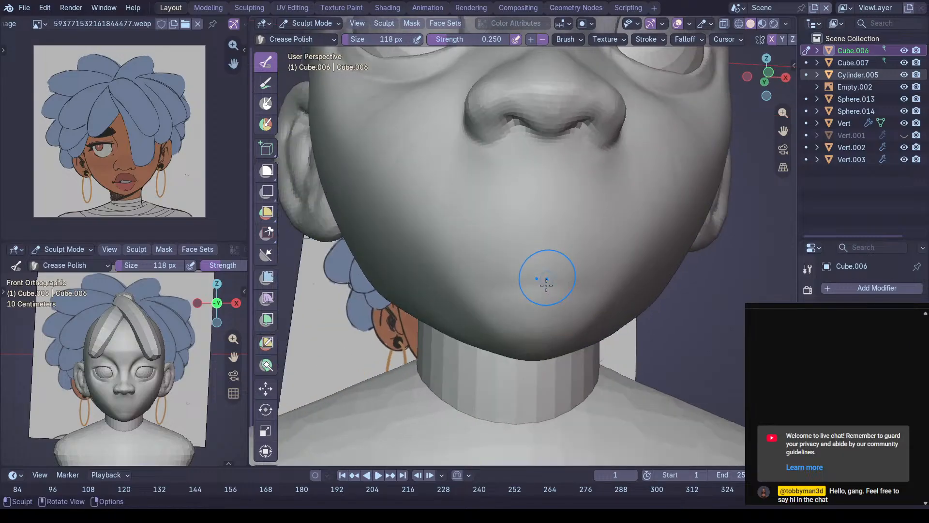
pyautogui.moveTo(508, 305)
pyautogui.mouseDown(button='middle')
pyautogui.moveTo(566, 297)
pyautogui.moveTo(545, 255)
pyautogui.moveTo(524, 242)
pyautogui.moveTo(504, 262)
pyautogui.moveTo(486, 246)
pyautogui.mouseUp(button='middle')
pyautogui.hotkey('shift', 'c')
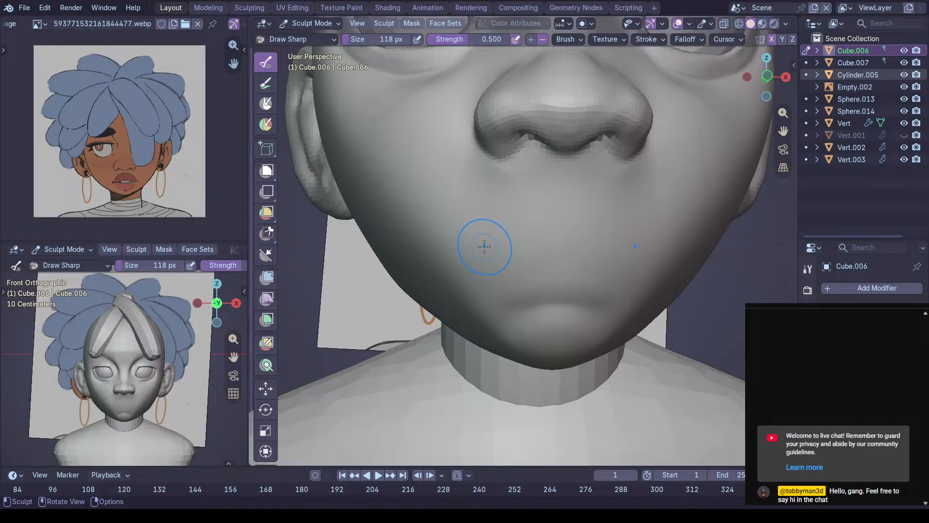
# Adjust the jawline below the ear with Grab at 350 px, checking the jaw and profile from several angles
pyautogui.moveTo(494, 237)
pyautogui.mouseDown(button='middle')
pyautogui.moveTo(541, 224)
pyautogui.moveTo(613, 230)
pyautogui.moveTo(601, 224)
pyautogui.mouseUp(button='middle')
pyautogui.scroll(-5, 601, 224)
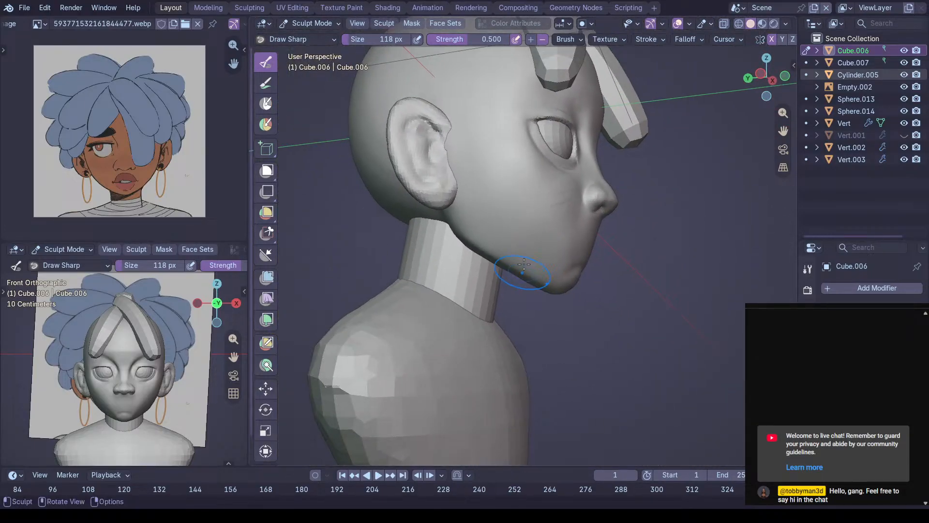
pyautogui.press('f')
pyautogui.click(581, 267)
pyautogui.press('g')
pyautogui.moveTo(488, 278)
pyautogui.mouseDown(button='middle')
pyautogui.moveTo(500, 280)
pyautogui.moveTo(486, 254)
pyautogui.mouseUp(button='middle')
pyautogui.moveTo(478, 250); pyautogui.dragTo(473, 256)
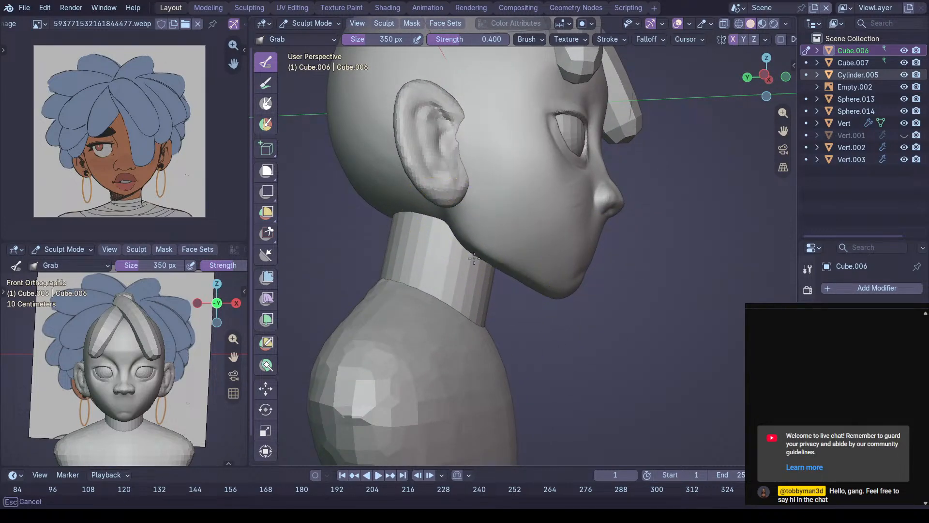
pyautogui.moveTo(496, 283)
pyautogui.keyDown('ctrl'); pyautogui.mouseDown(button='middle')
pyautogui.moveTo(511, 275)
pyautogui.moveTo(511, 290)
pyautogui.moveTo(491, 270)
pyautogui.moveTo(477, 294)
pyautogui.moveTo(588, 247)
pyautogui.moveTo(629, 246)
pyautogui.mouseUp(button='middle'); pyautogui.keyUp('ctrl')
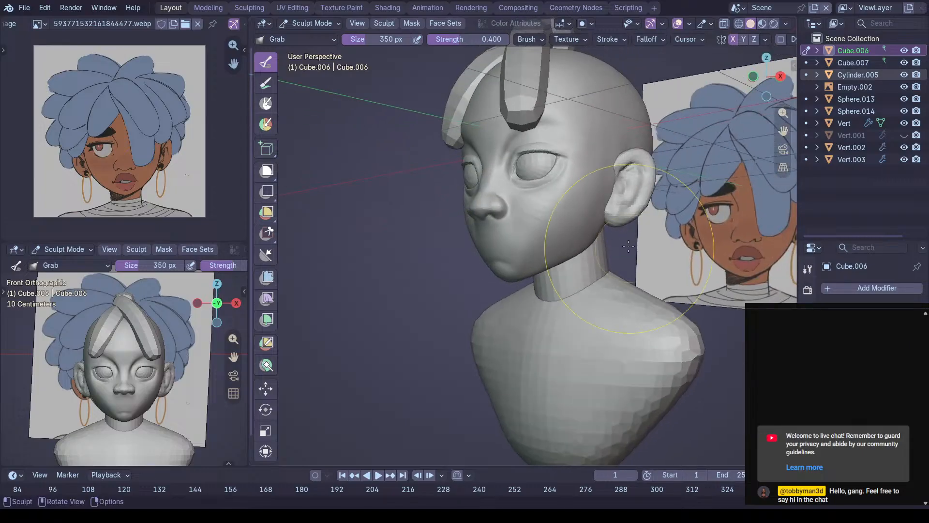
pyautogui.moveTo(513, 276); pyautogui.dragTo(584, 247, button='middle')
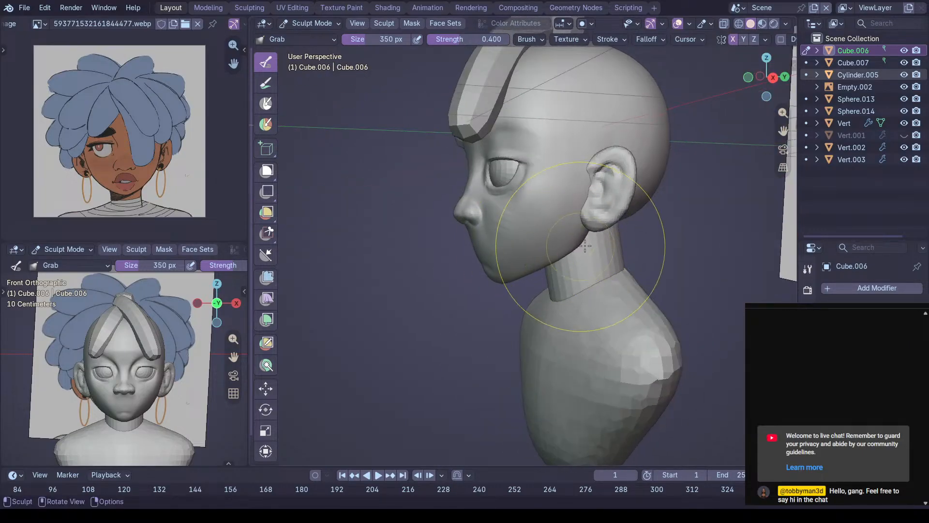
pyautogui.moveTo(483, 263); pyautogui.dragTo(571, 235, button='middle')
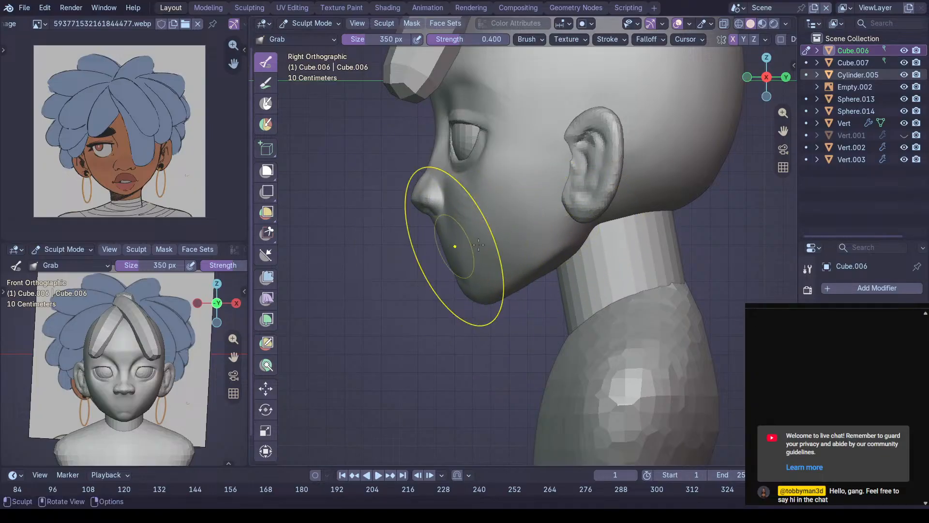
pyautogui.moveTo(542, 238); pyautogui.dragTo(608, 236, button='middle')
pyautogui.moveTo(466, 257)
pyautogui.mouseDown(button='middle')
pyautogui.moveTo(549, 269)
pyautogui.moveTo(511, 237)
pyautogui.mouseUp(button='middle')
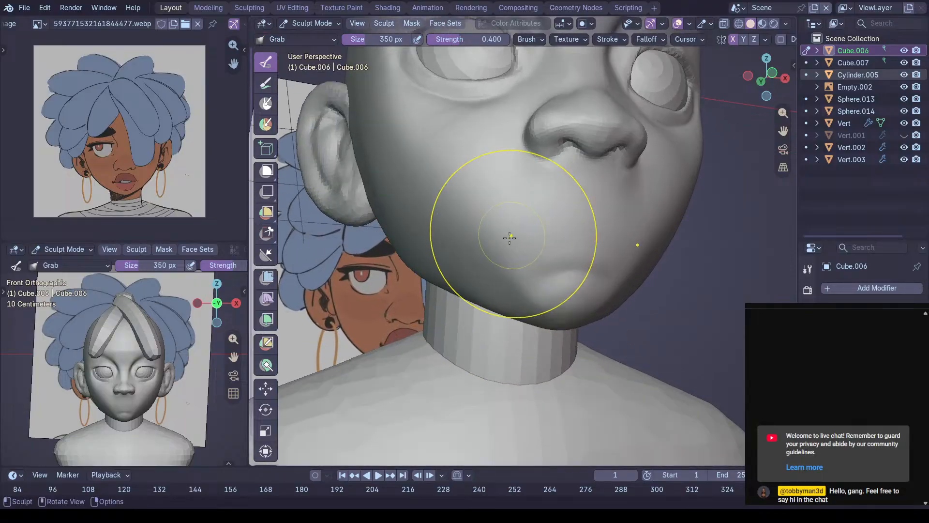
# Carve a curved mouth line between the nose and chin with Draw Sharp at 106 px
pyautogui.hotkey('shift', 'c')
pyautogui.press('f')
pyautogui.click(455, 266)
pyautogui.moveTo(472, 242)
pyautogui.keyDown('ctrl'); pyautogui.mouseDown(button='middle')
pyautogui.moveTo(529, 191)
pyautogui.moveTo(514, 230)
pyautogui.mouseUp(button='middle'); pyautogui.keyUp('ctrl')
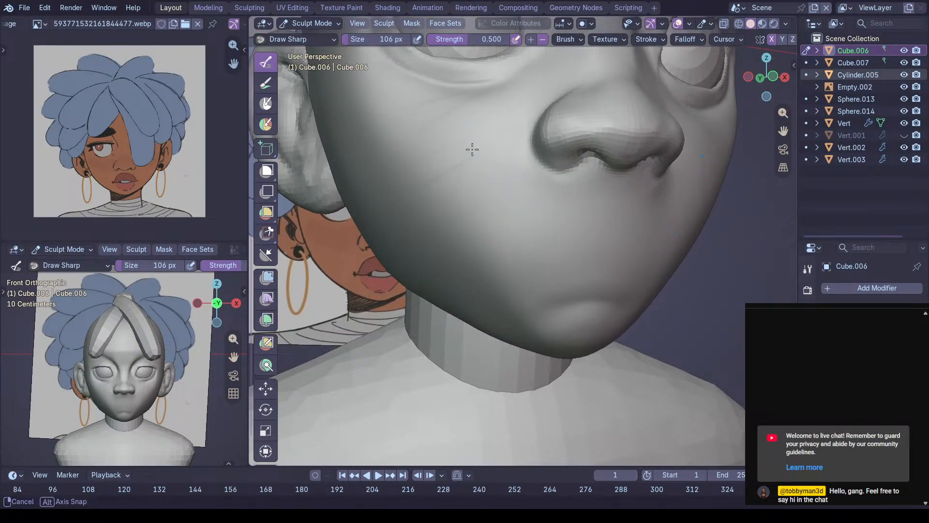
pyautogui.moveTo(471, 127); pyautogui.dragTo(463, 145, button='middle')
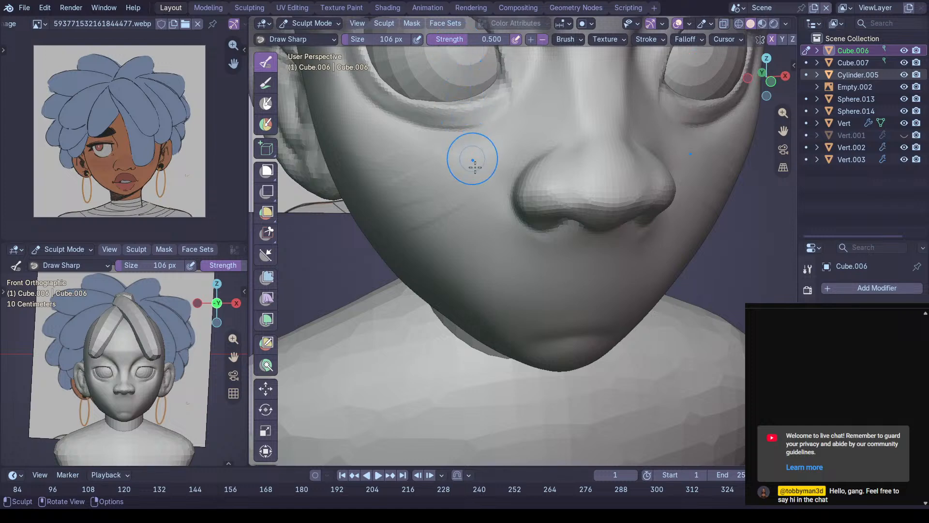
pyautogui.moveTo(506, 292); pyautogui.dragTo(505, 290)
pyautogui.moveTo(511, 266); pyautogui.dragTo(527, 228, button='middle')
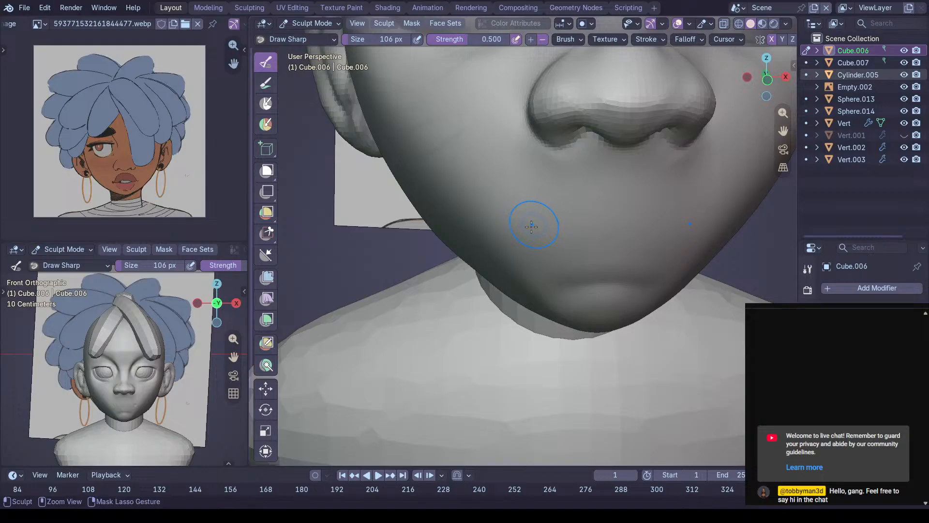
pyautogui.moveTo(529, 229); pyautogui.dragTo(615, 220)
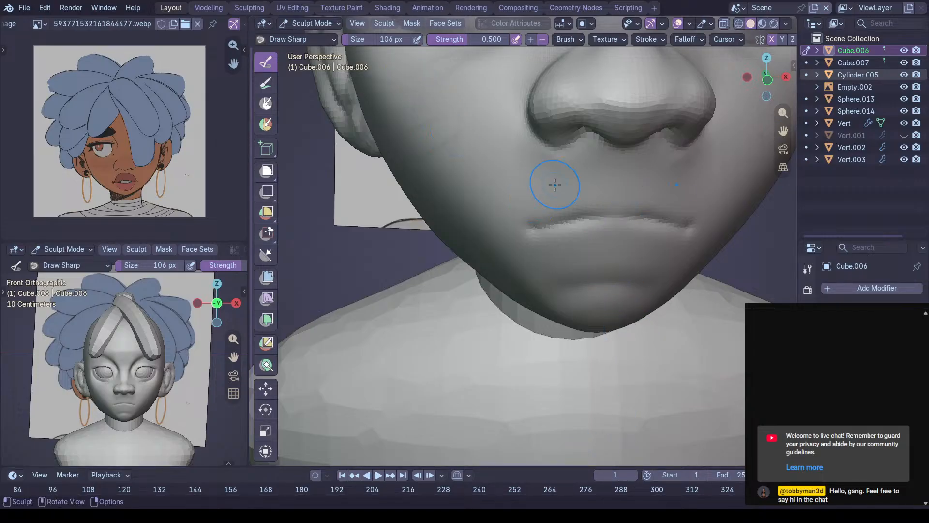
# Deepen the mouth line from the corner across the center with further Draw Sharp strokes at 106 px
pyautogui.moveTo(544, 166); pyautogui.dragTo(508, 194, button='middle')
pyautogui.keyDown('ctrl'); pyautogui.moveTo(523, 246); pyautogui.dragTo(523, 176, button='middle'); pyautogui.keyUp('ctrl')
pyautogui.moveTo(498, 183); pyautogui.dragTo(571, 164)
pyautogui.moveTo(556, 168)
pyautogui.mouseDown()
pyautogui.moveTo(638, 150)
pyautogui.moveTo(723, 160)
pyautogui.mouseUp()
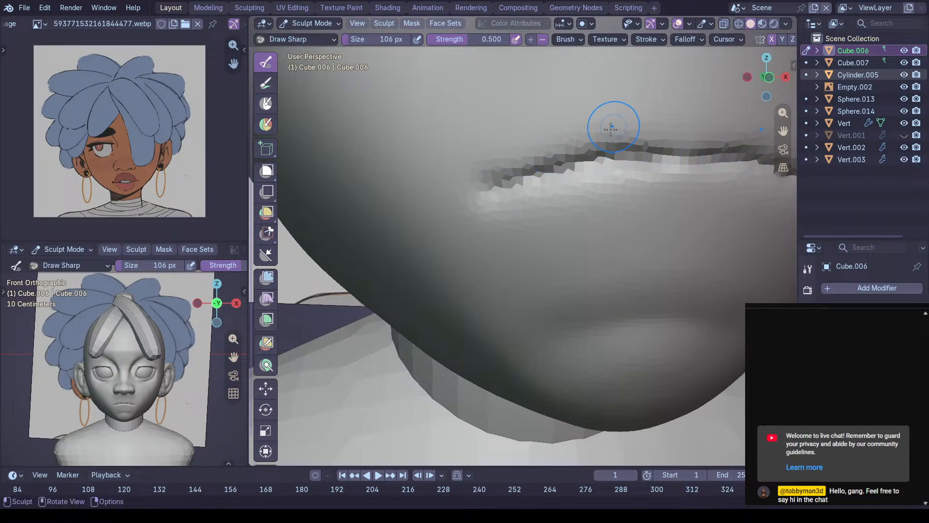
pyautogui.moveTo(581, 151); pyautogui.dragTo(552, 163, button='middle')
pyautogui.moveTo(491, 168)
pyautogui.mouseDown(button='middle')
pyautogui.moveTo(473, 162)
pyautogui.moveTo(484, 208)
pyautogui.moveTo(514, 182)
pyautogui.moveTo(454, 232)
pyautogui.moveTo(521, 192)
pyautogui.mouseUp(button='middle')
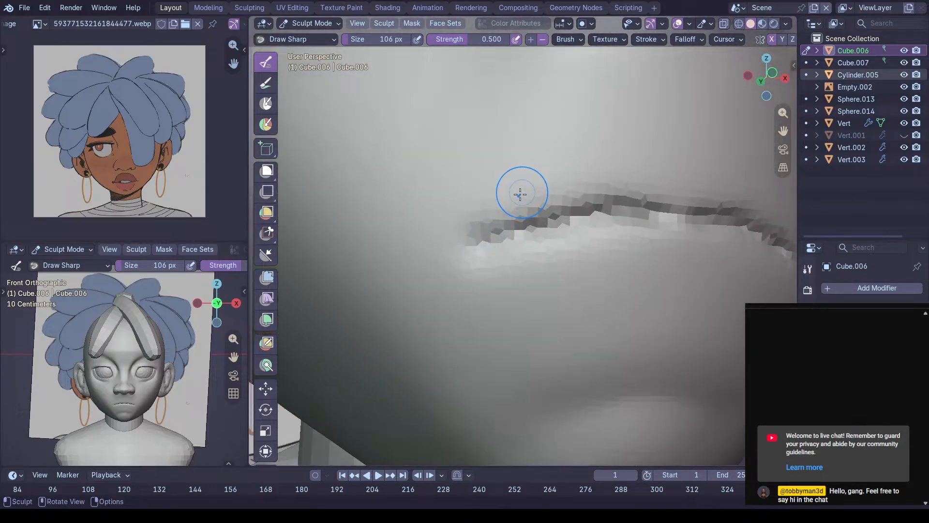
# Flatten the upper edge of the mouth line near its corner with Scrape/Fill at 172 px
pyautogui.hotkey('shift', 't')
pyautogui.press('f')
pyautogui.click(556, 199)
pyautogui.moveTo(528, 208); pyautogui.dragTo(580, 190)
pyautogui.moveTo(509, 215); pyautogui.dragTo(509, 204)
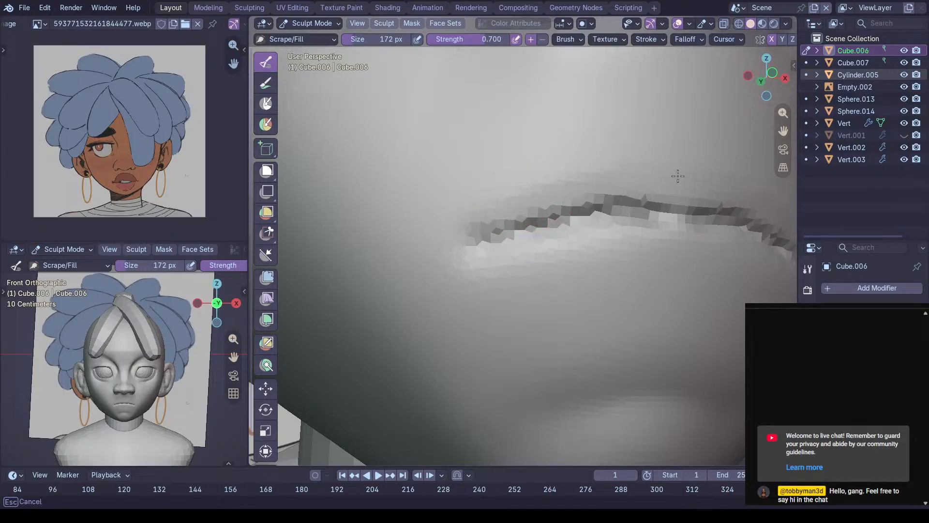
# Raise the upper lip's outline above the mouth line with inverted Draw Sharp strokes at 172 px
pyautogui.moveTo(636, 164); pyautogui.dragTo(579, 187, button='middle')
pyautogui.hotkey('shift', 'c')
pyautogui.keyDown('ctrl'); pyautogui.moveTo(632, 154); pyautogui.dragTo(587, 167); pyautogui.keyUp('ctrl')
pyautogui.keyDown('ctrl'); pyautogui.moveTo(656, 146); pyautogui.dragTo(593, 159); pyautogui.keyUp('ctrl')
pyautogui.keyDown('ctrl'); pyautogui.moveTo(665, 158); pyautogui.dragTo(591, 164); pyautogui.keyUp('ctrl')
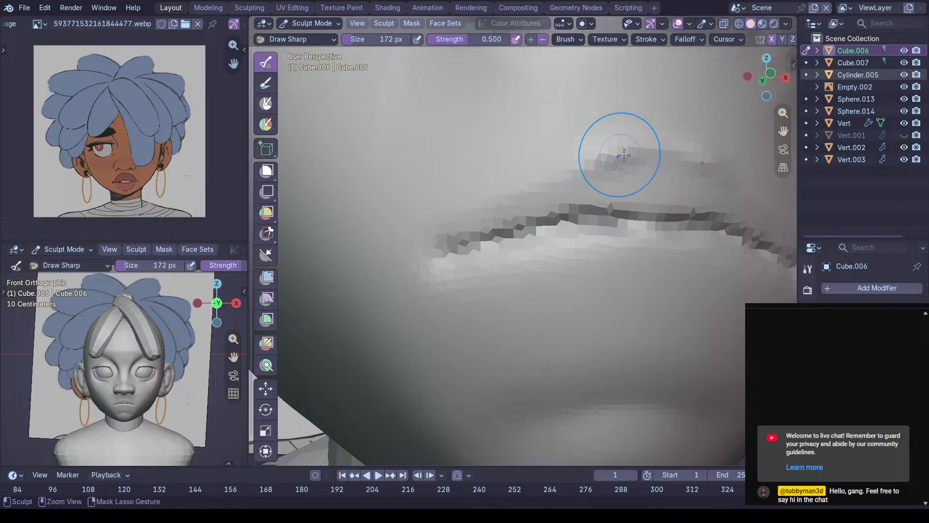
pyautogui.moveTo(682, 149)
pyautogui.keyDown('ctrl'); pyautogui.mouseDown()
pyautogui.moveTo(579, 157)
pyautogui.moveTo(503, 196)
pyautogui.mouseUp(); pyautogui.keyUp('ctrl')
pyautogui.keyDown('ctrl'); pyautogui.moveTo(556, 172); pyautogui.dragTo(494, 207); pyautogui.keyUp('ctrl')
pyautogui.keyDown('ctrl'); pyautogui.moveTo(583, 154); pyautogui.dragTo(643, 156); pyautogui.keyUp('ctrl')
# Build up the upper and lower lips around the mouth line with Clay Strips at 172 px
pyautogui.moveTo(647, 157)
pyautogui.mouseDown(button='middle')
pyautogui.moveTo(697, 158)
pyautogui.moveTo(730, 172)
pyautogui.moveTo(684, 191)
pyautogui.moveTo(691, 200)
pyautogui.moveTo(629, 159)
pyautogui.moveTo(564, 141)
pyautogui.moveTo(535, 208)
pyautogui.moveTo(507, 209)
pyautogui.moveTo(515, 176)
pyautogui.mouseUp(button='middle')
pyautogui.press('c')
pyautogui.moveTo(557, 218)
pyautogui.keyDown('ctrl'); pyautogui.mouseDown(button='middle')
pyautogui.moveTo(554, 182)
pyautogui.moveTo(565, 191)
pyautogui.mouseUp(button='middle'); pyautogui.keyUp('ctrl')
pyautogui.keyDown('ctrl'); pyautogui.moveTo(512, 208); pyautogui.dragTo(504, 220, button='middle'); pyautogui.keyUp('ctrl')
pyautogui.moveTo(472, 213)
pyautogui.mouseDown()
pyautogui.moveTo(476, 188)
pyautogui.moveTo(570, 181)
pyautogui.mouseUp()
pyautogui.moveTo(477, 193); pyautogui.dragTo(608, 182)
pyautogui.moveTo(479, 189)
pyautogui.mouseDown()
pyautogui.moveTo(689, 174)
pyautogui.moveTo(518, 191)
pyautogui.moveTo(622, 183)
pyautogui.mouseUp()
pyautogui.moveTo(660, 182)
pyautogui.mouseDown(button='middle')
pyautogui.moveTo(549, 166)
pyautogui.moveTo(543, 188)
pyautogui.moveTo(581, 182)
pyautogui.mouseUp(button='middle')
pyautogui.moveTo(442, 186)
pyautogui.mouseDown()
pyautogui.moveTo(502, 164)
pyautogui.moveTo(653, 150)
pyautogui.mouseUp()
pyautogui.moveTo(622, 145); pyautogui.dragTo(577, 161, button='middle')
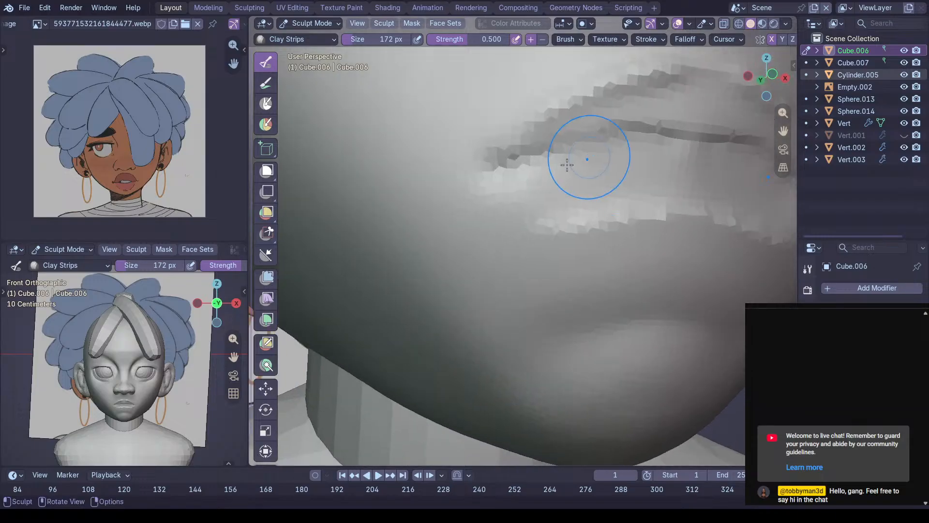
# Deepen the mouth line between the built-up lips with Draw Sharp at 172 px
pyautogui.hotkey('shift', 'c')
pyautogui.moveTo(495, 178)
pyautogui.keyDown('shift'); pyautogui.mouseDown(button='middle')
pyautogui.moveTo(495, 206)
pyautogui.moveTo(470, 206)
pyautogui.mouseUp(button='middle'); pyautogui.keyUp('shift')
pyautogui.moveTo(471, 206)
pyautogui.mouseDown()
pyautogui.moveTo(581, 180)
pyautogui.moveTo(514, 205)
pyautogui.moveTo(651, 183)
pyautogui.mouseUp()
pyautogui.moveTo(651, 183); pyautogui.dragTo(600, 193, button='middle')
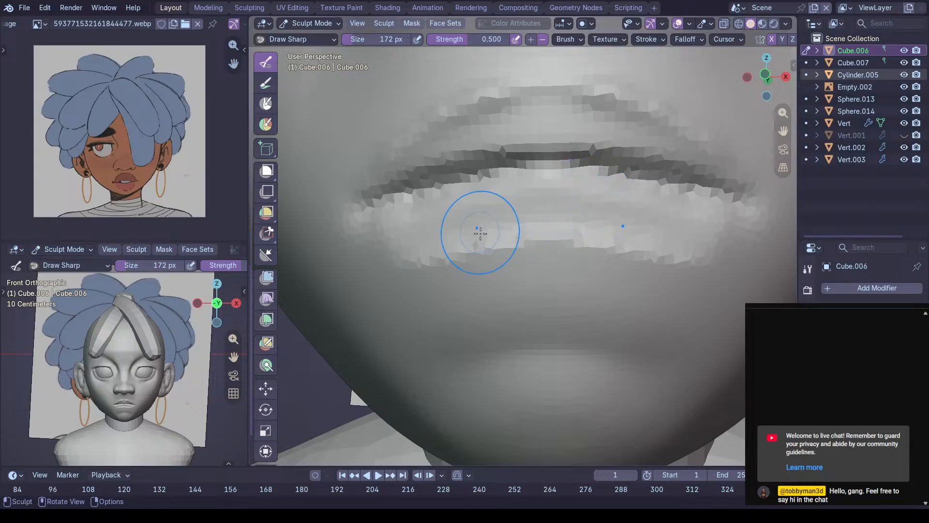
pyautogui.moveTo(488, 238); pyautogui.dragTo(504, 240, button='middle')
# Thicken both lips toward the mouth corner with further Clay Strips strokes at 172 px
pyautogui.press('c')
pyautogui.moveTo(595, 218)
pyautogui.mouseDown()
pyautogui.moveTo(626, 219)
pyautogui.moveTo(528, 215)
pyautogui.moveTo(652, 203)
pyautogui.mouseUp()
pyautogui.moveTo(656, 210); pyautogui.dragTo(604, 207, button='middle')
pyautogui.moveTo(425, 212); pyautogui.dragTo(504, 199)
pyautogui.moveTo(445, 207); pyautogui.dragTo(527, 189)
pyautogui.moveTo(460, 203)
pyautogui.mouseDown()
pyautogui.moveTo(521, 193)
pyautogui.moveTo(413, 202)
pyautogui.moveTo(437, 187)
pyautogui.moveTo(469, 191)
pyautogui.moveTo(560, 163)
pyautogui.mouseUp()
pyautogui.moveTo(602, 253)
pyautogui.mouseDown()
pyautogui.moveTo(603, 232)
pyautogui.moveTo(586, 224)
pyautogui.mouseUp()
pyautogui.moveTo(587, 224)
pyautogui.mouseDown(button='middle')
pyautogui.moveTo(643, 211)
pyautogui.moveTo(611, 257)
pyautogui.moveTo(611, 211)
pyautogui.moveTo(597, 180)
pyautogui.moveTo(633, 209)
pyautogui.moveTo(551, 175)
pyautogui.moveTo(534, 242)
pyautogui.moveTo(555, 208)
pyautogui.mouseUp(button='middle')
# Shape the lips' profile with Grab at 304 px and 400 px, pulling the upper lip in side view
pyautogui.press('f')
pyautogui.click(706, 212)
pyautogui.press('g')
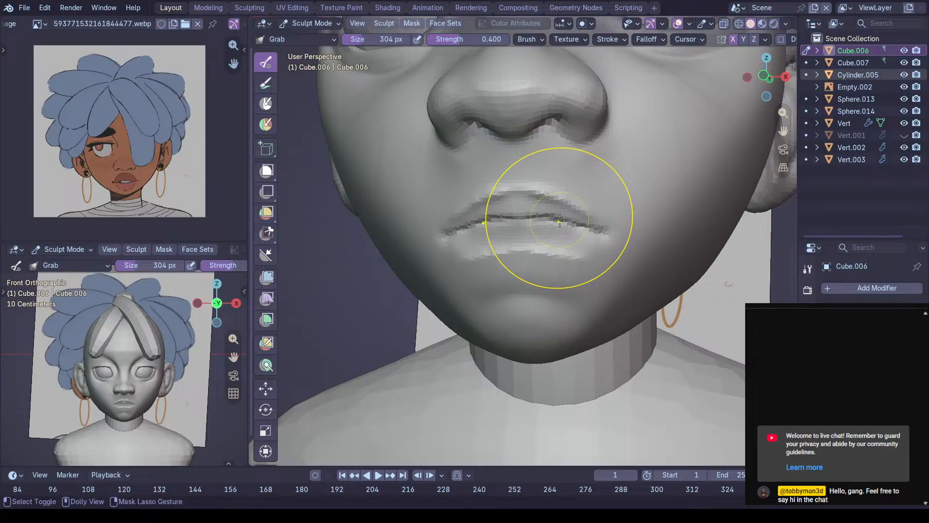
pyautogui.hotkey('ctrl', 'shift', 'z')
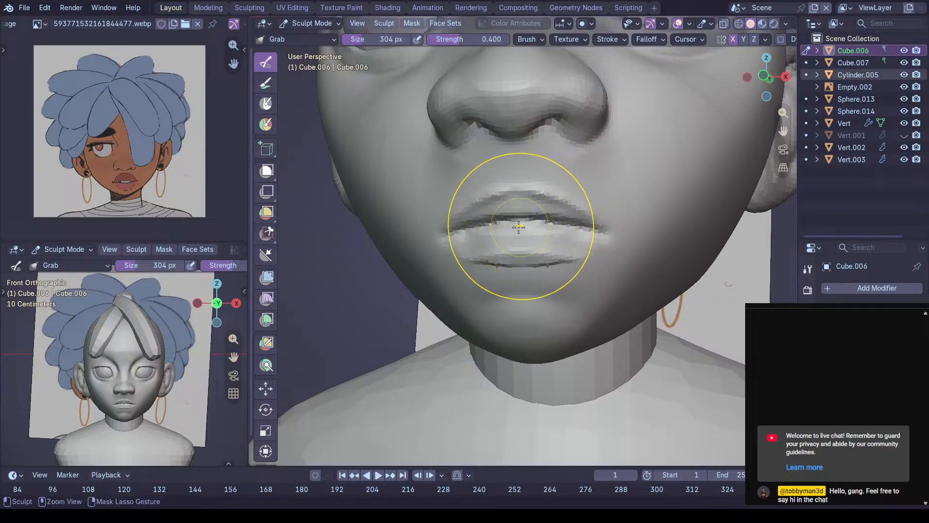
pyautogui.moveTo(551, 231)
pyautogui.keyDown('ctrl'); pyautogui.mouseDown(button='middle')
pyautogui.moveTo(532, 177)
pyautogui.moveTo(507, 186)
pyautogui.moveTo(539, 182)
pyautogui.moveTo(603, 205)
pyautogui.moveTo(658, 196)
pyautogui.moveTo(643, 197)
pyautogui.moveTo(622, 224)
pyautogui.moveTo(547, 195)
pyautogui.moveTo(472, 187)
pyautogui.moveTo(518, 176)
pyautogui.moveTo(474, 155)
pyautogui.moveTo(387, 195)
pyautogui.moveTo(481, 198)
pyautogui.moveTo(661, 180)
pyautogui.mouseUp(button='middle'); pyautogui.keyUp('ctrl')
pyautogui.scroll(5, 538, 183)
pyautogui.moveTo(556, 187); pyautogui.dragTo(562, 174)
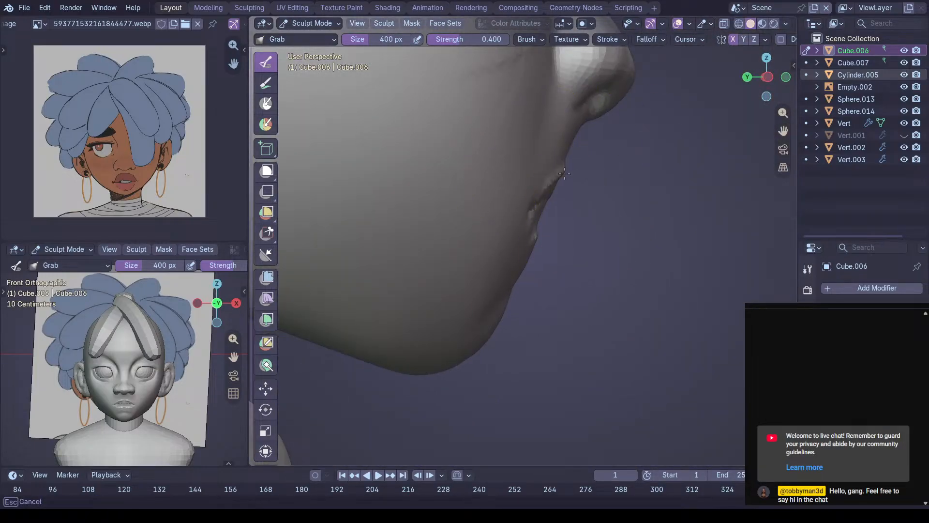
pyautogui.moveTo(606, 155)
pyautogui.mouseDown(button='middle')
pyautogui.moveTo(473, 141)
pyautogui.moveTo(425, 187)
pyautogui.moveTo(414, 214)
pyautogui.moveTo(465, 162)
pyautogui.moveTo(438, 145)
pyautogui.mouseUp(button='middle')
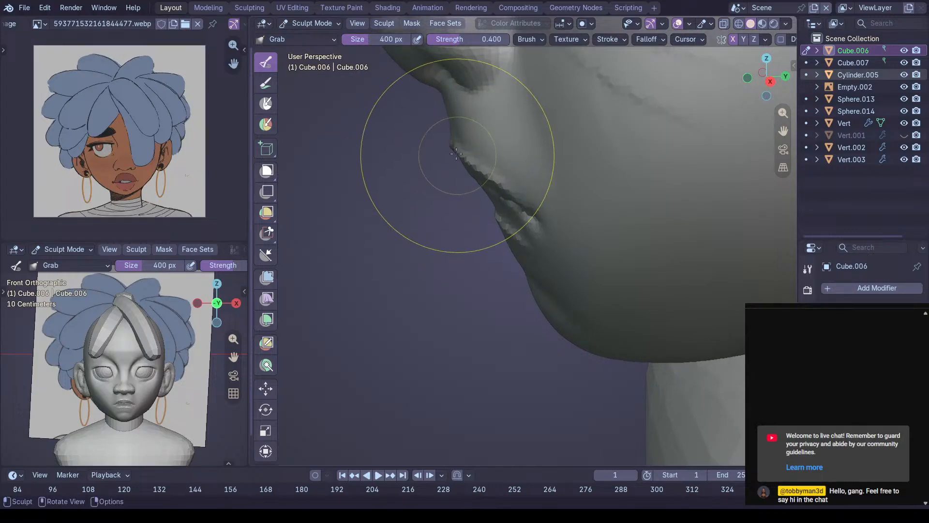
pyautogui.moveTo(454, 157); pyautogui.dragTo(473, 178, button='middle')
pyautogui.moveTo(536, 154)
pyautogui.mouseDown(button='middle')
pyautogui.moveTo(555, 164)
pyautogui.moveTo(556, 203)
pyautogui.moveTo(511, 218)
pyautogui.moveTo(429, 203)
pyautogui.mouseUp(button='middle')
# Deepen the mouth line between the lips with Draw Sharp at 184 px
pyautogui.hotkey('shift', 'c')
pyautogui.press('f')
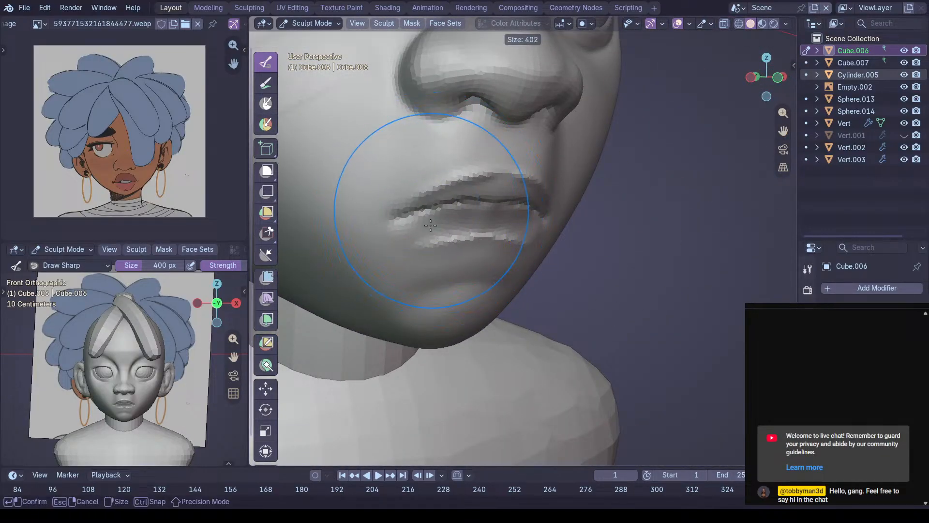
pyautogui.click(431, 214)
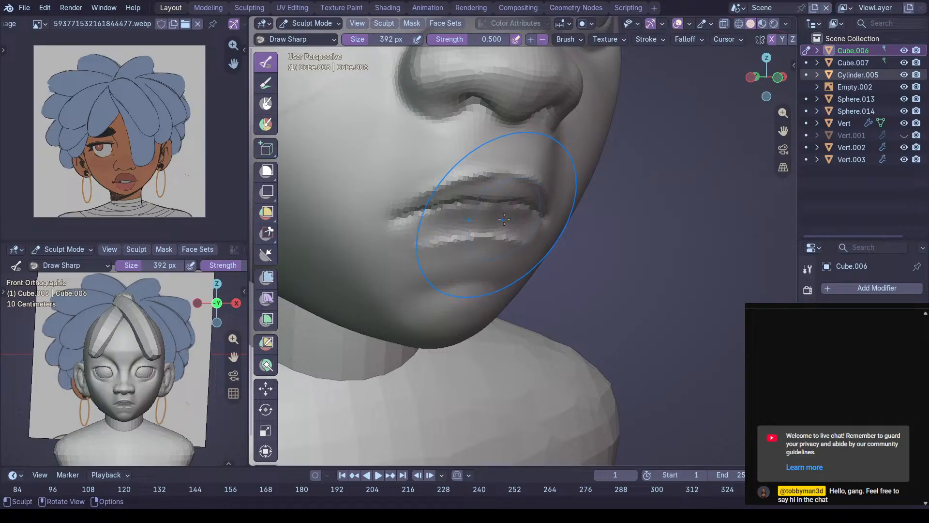
pyautogui.press('f')
pyautogui.click(452, 219)
pyautogui.moveTo(453, 218)
pyautogui.mouseDown(button='middle')
pyautogui.moveTo(487, 166)
pyautogui.moveTo(470, 140)
pyautogui.mouseUp(button='middle')
pyautogui.keyDown('ctrl'); pyautogui.moveTo(447, 295); pyautogui.dragTo(481, 186, button='middle'); pyautogui.keyUp('ctrl')
pyautogui.keyDown('ctrl'); pyautogui.moveTo(486, 249); pyautogui.dragTo(529, 160, button='middle'); pyautogui.keyUp('ctrl')
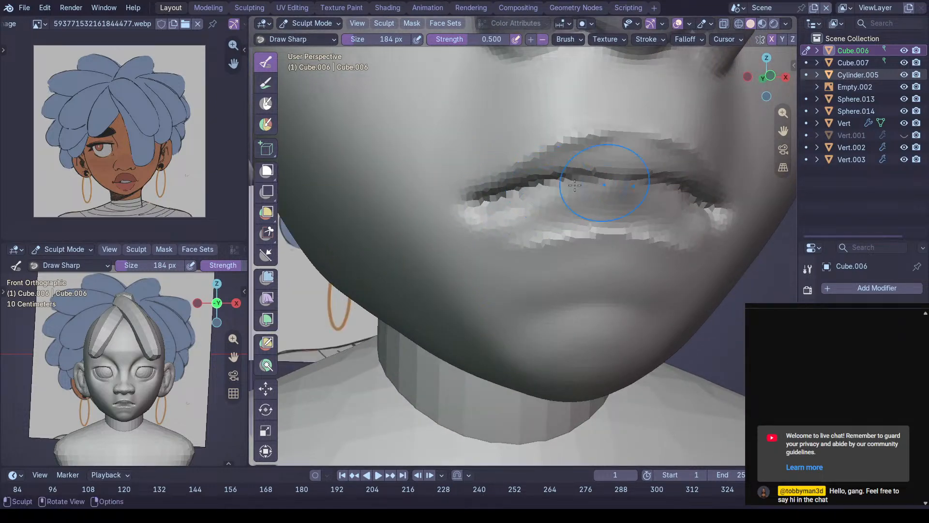
# Carve the crease at the mouth corner slightly upward
pyautogui.moveTo(663, 206); pyautogui.dragTo(685, 188, button='middle')
pyautogui.moveTo(462, 162); pyautogui.dragTo(505, 152, button='middle')
pyautogui.scroll(2, 462, 176)
pyautogui.moveTo(465, 158)
pyautogui.mouseDown()
pyautogui.moveTo(450, 169)
pyautogui.moveTo(467, 144)
pyautogui.mouseUp()
# Mask the nose with the Mask brush at 266 px to protect it while shaping the lips
pyautogui.moveTo(579, 106)
pyautogui.keyDown('ctrl'); pyautogui.mouseDown(button='middle')
pyautogui.moveTo(580, 170)
pyautogui.moveTo(545, 139)
pyautogui.moveTo(508, 178)
pyautogui.moveTo(512, 208)
pyautogui.moveTo(503, 201)
pyautogui.moveTo(531, 177)
pyautogui.moveTo(590, 179)
pyautogui.moveTo(618, 193)
pyautogui.moveTo(600, 195)
pyautogui.moveTo(609, 164)
pyautogui.moveTo(585, 202)
pyautogui.moveTo(632, 142)
pyautogui.mouseUp(button='middle'); pyautogui.keyUp('ctrl')
pyautogui.scroll(-2, 545, 139)
pyautogui.press('f')
pyautogui.click(529, 186)
pyautogui.press('g')
pyautogui.press('m')
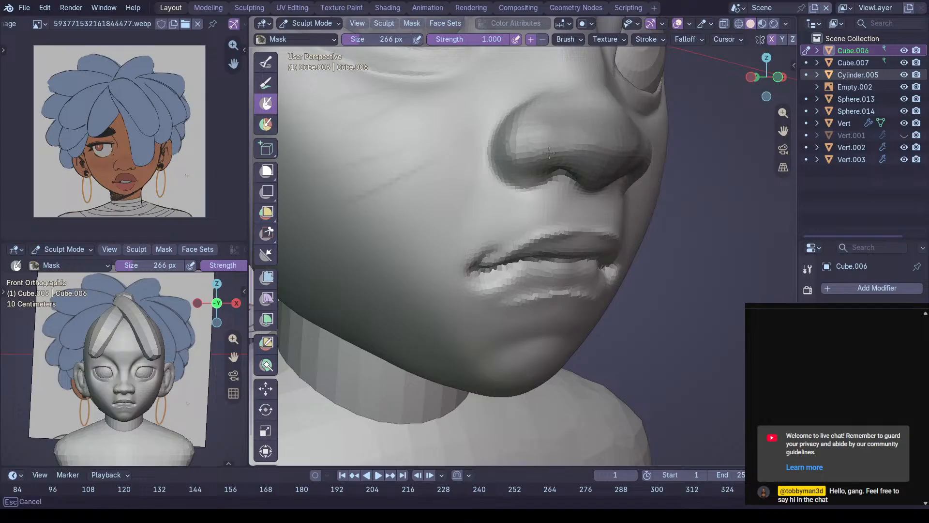
pyautogui.moveTo(554, 164)
pyautogui.mouseDown(button='middle')
pyautogui.moveTo(556, 208)
pyautogui.moveTo(613, 224)
pyautogui.moveTo(570, 245)
pyautogui.moveTo(587, 224)
pyautogui.moveTo(586, 252)
pyautogui.moveTo(560, 255)
pyautogui.moveTo(579, 231)
pyautogui.moveTo(552, 208)
pyautogui.moveTo(495, 217)
pyautogui.moveTo(498, 237)
pyautogui.moveTo(465, 238)
pyautogui.moveTo(592, 222)
pyautogui.moveTo(622, 197)
pyautogui.moveTo(626, 227)
pyautogui.moveTo(590, 218)
pyautogui.moveTo(622, 207)
pyautogui.moveTo(573, 226)
pyautogui.mouseUp(button='middle')
# Reshape the upper lip beneath the masked nose with Grab at 418 px, checking it from several angles
pyautogui.press('g')
pyautogui.moveTo(592, 230); pyautogui.dragTo(597, 228)
pyautogui.moveTo(591, 229); pyautogui.dragTo(571, 209, button='middle')
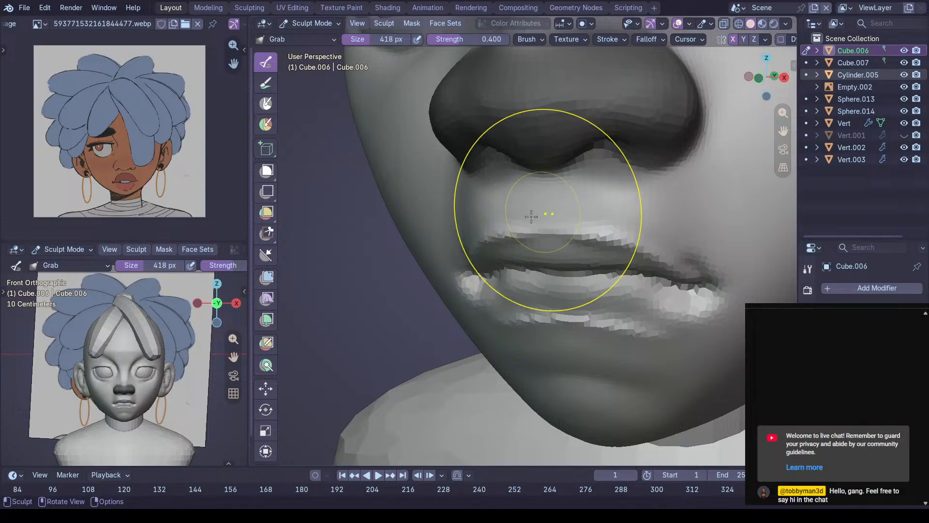
pyautogui.moveTo(523, 234)
pyautogui.mouseDown(button='middle')
pyautogui.moveTo(449, 262)
pyautogui.moveTo(497, 239)
pyautogui.moveTo(481, 224)
pyautogui.moveTo(564, 221)
pyautogui.moveTo(603, 184)
pyautogui.moveTo(599, 248)
pyautogui.moveTo(591, 225)
pyautogui.moveTo(535, 182)
pyautogui.moveTo(580, 245)
pyautogui.moveTo(570, 237)
pyautogui.moveTo(591, 241)
pyautogui.moveTo(505, 237)
pyautogui.moveTo(594, 214)
pyautogui.moveTo(522, 218)
pyautogui.moveTo(600, 227)
pyautogui.moveTo(508, 207)
pyautogui.moveTo(564, 209)
pyautogui.moveTo(524, 214)
pyautogui.moveTo(549, 213)
pyautogui.moveTo(518, 228)
pyautogui.moveTo(523, 203)
pyautogui.moveTo(539, 223)
pyautogui.moveTo(608, 215)
pyautogui.moveTo(571, 239)
pyautogui.moveTo(582, 234)
pyautogui.mouseUp(button='middle')
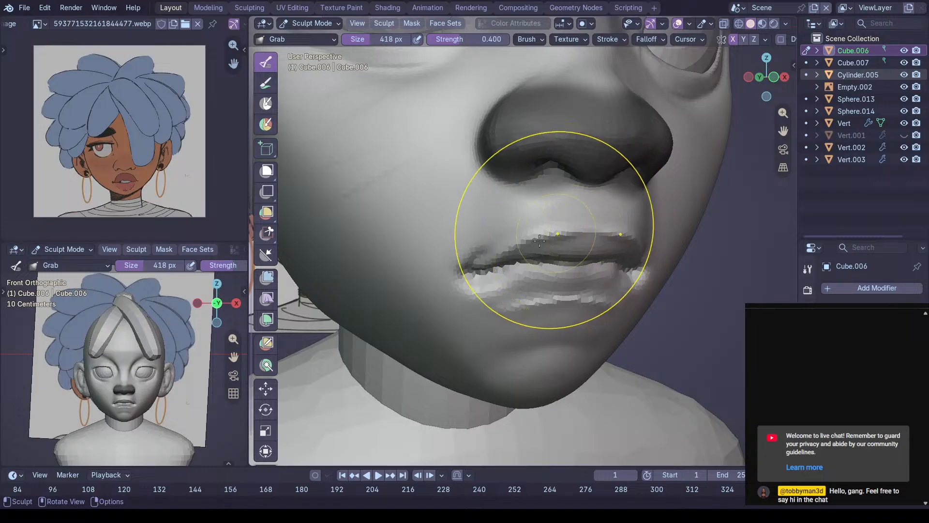
pyautogui.moveTo(580, 244)
pyautogui.mouseDown(button='middle')
pyautogui.moveTo(609, 232)
pyautogui.moveTo(622, 214)
pyautogui.moveTo(471, 249)
pyautogui.moveTo(535, 242)
pyautogui.moveTo(471, 247)
pyautogui.moveTo(532, 213)
pyautogui.moveTo(519, 190)
pyautogui.moveTo(572, 199)
pyautogui.moveTo(580, 249)
pyautogui.moveTo(528, 218)
pyautogui.moveTo(508, 238)
pyautogui.moveTo(458, 222)
pyautogui.moveTo(513, 228)
pyautogui.moveTo(502, 305)
pyautogui.mouseUp(button='middle')
pyautogui.moveTo(489, 247); pyautogui.dragTo(462, 226, button='middle')
pyautogui.keyDown('ctrl'); pyautogui.moveTo(576, 285); pyautogui.dragTo(518, 269, button='middle'); pyautogui.keyUp('ctrl')
pyautogui.scroll(3, 534, 258)
pyautogui.press('c')
pyautogui.press('f')
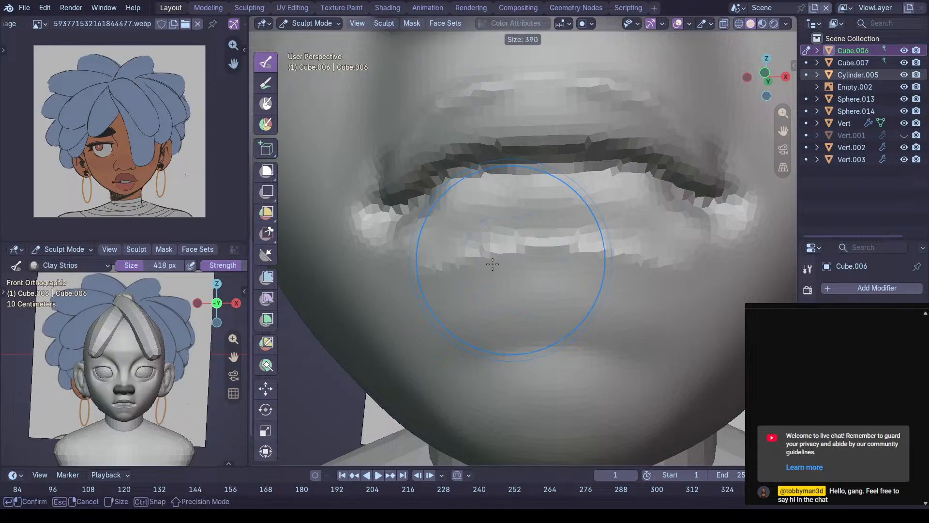
pyautogui.click(454, 271)
pyautogui.moveTo(473, 245)
pyautogui.mouseDown(button='middle')
pyautogui.moveTo(535, 284)
pyautogui.moveTo(521, 295)
pyautogui.moveTo(532, 257)
pyautogui.mouseUp(button='middle')
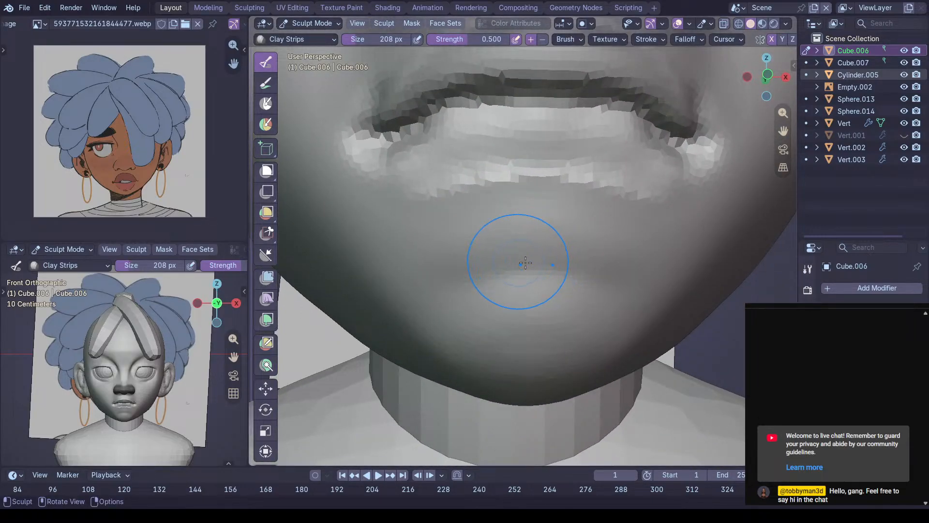
# Smooth and flatten the area between the lower lip and the chin with Scrape/Fill at 300 px
pyautogui.press('g')
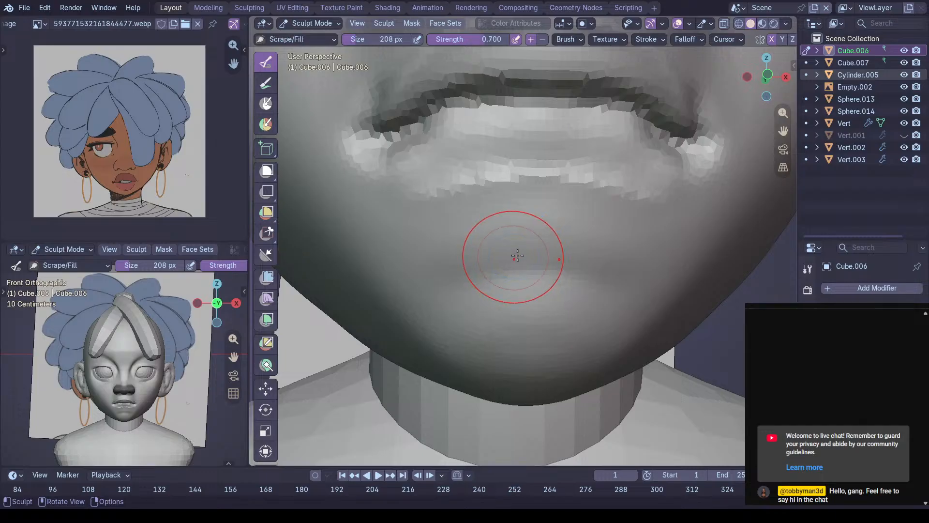
pyautogui.moveTo(501, 242); pyautogui.dragTo(518, 238, button='middle')
pyautogui.press('f')
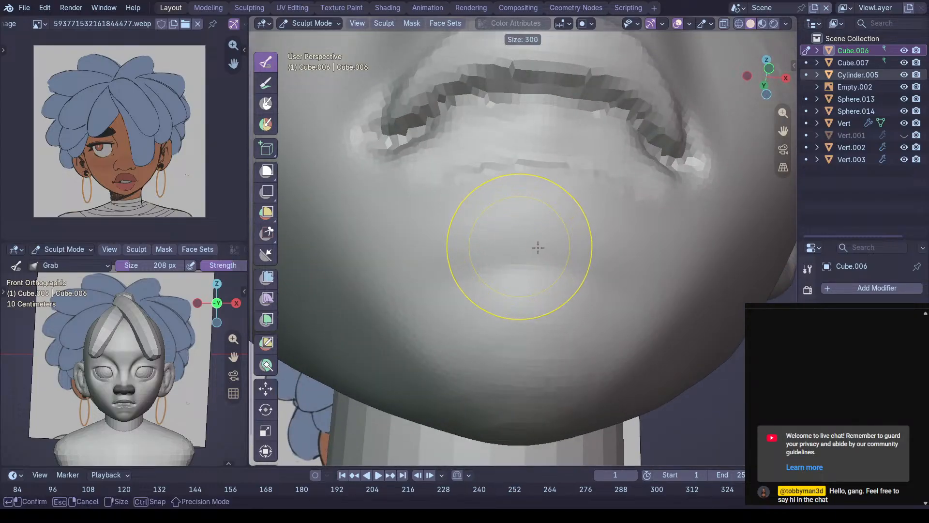
pyautogui.click(540, 250)
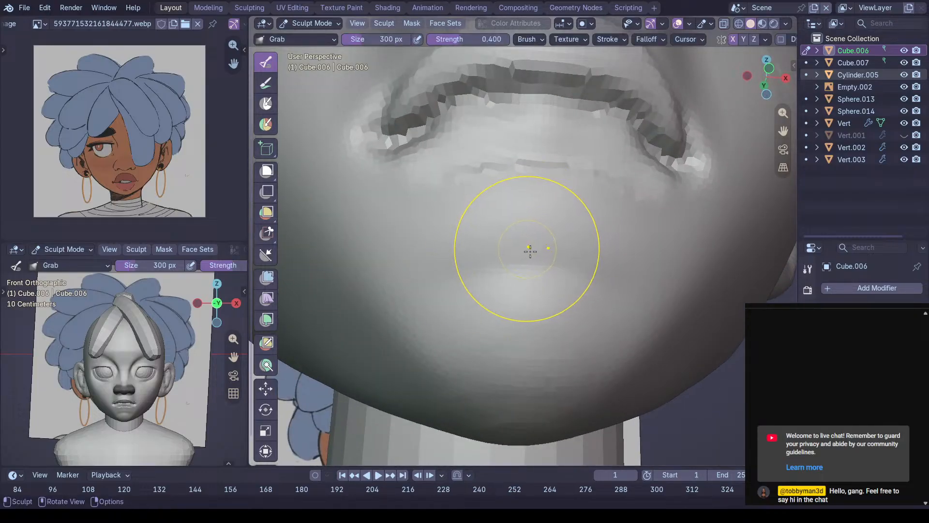
pyautogui.hotkey('shift', 't')
pyautogui.moveTo(444, 270); pyautogui.dragTo(484, 262)
pyautogui.moveTo(518, 241); pyautogui.dragTo(552, 218, button='middle')
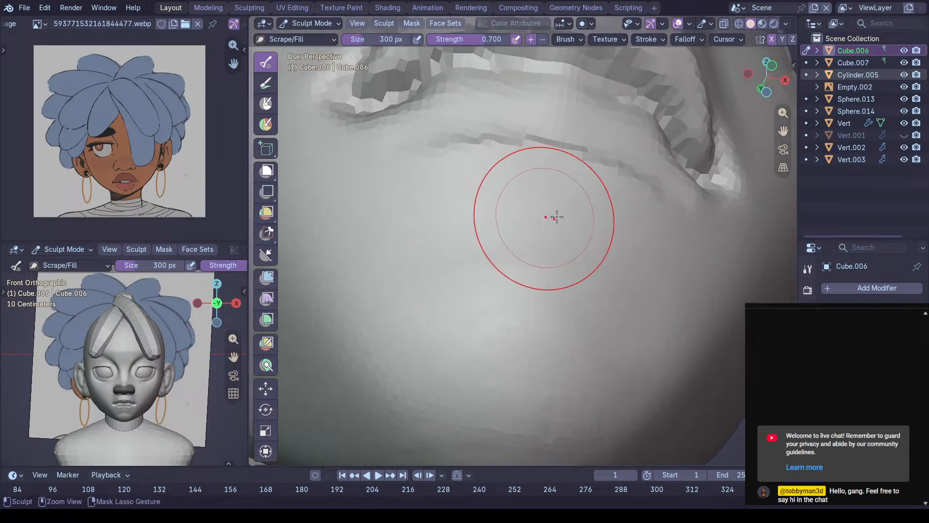
pyautogui.keyDown('ctrl'); pyautogui.moveTo(482, 216); pyautogui.dragTo(469, 221, button='middle'); pyautogui.keyUp('ctrl')
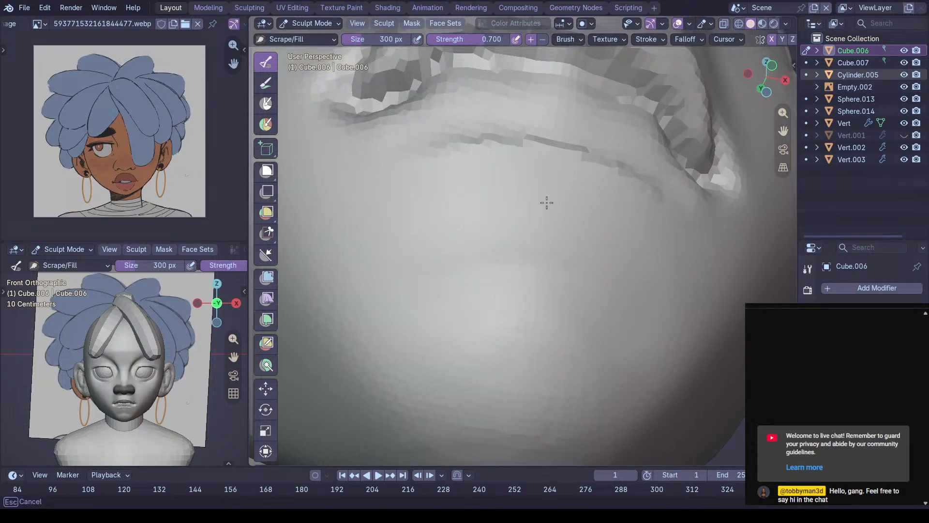
pyautogui.moveTo(408, 226); pyautogui.dragTo(440, 228)
pyautogui.moveTo(440, 228); pyautogui.dragTo(440, 272, button='middle')
pyautogui.moveTo(485, 213)
pyautogui.keyDown('ctrl'); pyautogui.mouseDown(button='middle')
pyautogui.moveTo(504, 240)
pyautogui.moveTo(495, 224)
pyautogui.moveTo(522, 200)
pyautogui.moveTo(508, 191)
pyautogui.moveTo(487, 239)
pyautogui.moveTo(501, 216)
pyautogui.mouseUp(button='middle'); pyautogui.keyUp('ctrl')
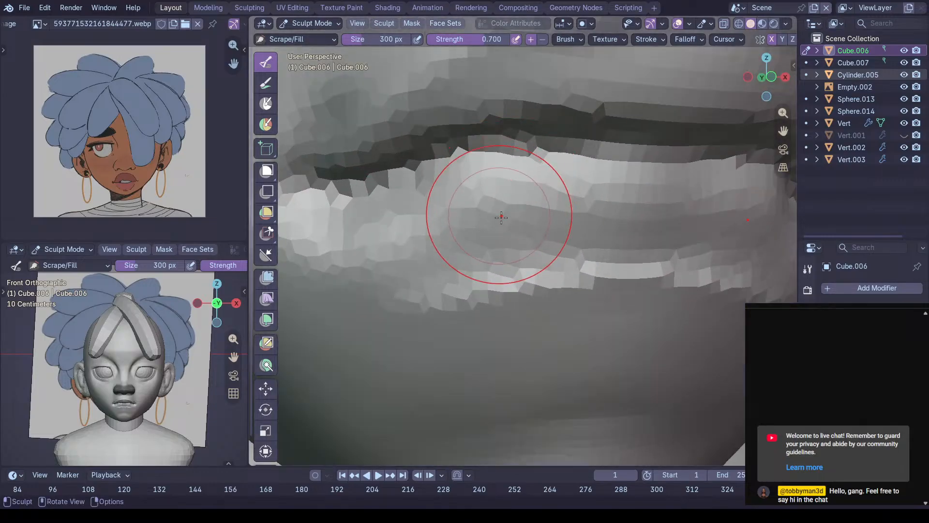
# Add volume across the lower lip with Clay Strips at 222 px
pyautogui.press('c')
pyautogui.press('f')
pyautogui.click(480, 236)
pyautogui.moveTo(479, 236)
pyautogui.mouseDown()
pyautogui.moveTo(608, 233)
pyautogui.moveTo(538, 224)
pyautogui.moveTo(660, 215)
pyautogui.moveTo(574, 199)
pyautogui.moveTo(677, 205)
pyautogui.moveTo(629, 211)
pyautogui.mouseUp()
pyautogui.moveTo(614, 216)
pyautogui.mouseDown(button='middle')
pyautogui.moveTo(586, 145)
pyautogui.moveTo(588, 207)
pyautogui.moveTo(520, 200)
pyautogui.mouseUp(button='middle')
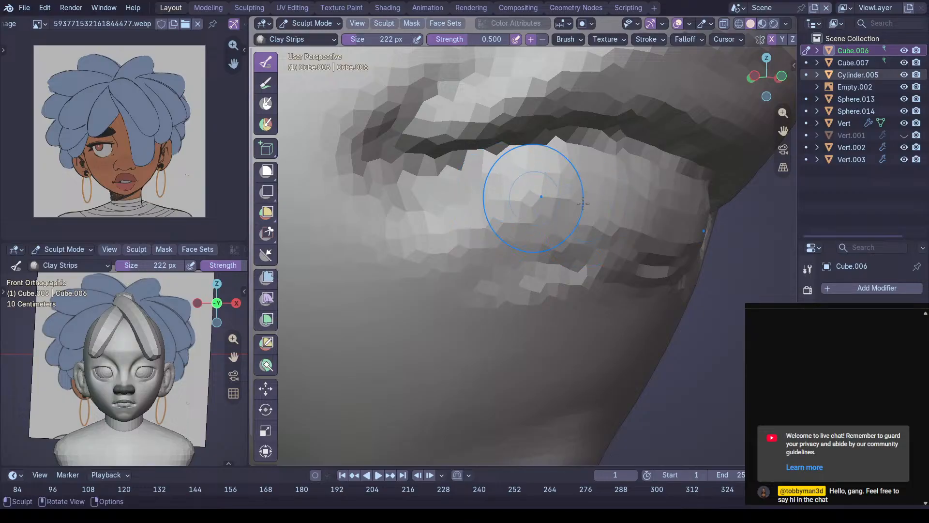
pyautogui.moveTo(592, 218); pyautogui.dragTo(528, 209, button='middle')
pyautogui.moveTo(674, 214); pyautogui.dragTo(639, 216)
pyautogui.moveTo(639, 216)
pyautogui.mouseDown(button='middle')
pyautogui.moveTo(587, 208)
pyautogui.moveTo(556, 227)
pyautogui.moveTo(591, 245)
pyautogui.moveTo(564, 219)
pyautogui.mouseUp(button='middle')
pyautogui.scroll(-2, 575, 260)
# Sharpen the mouth opening along the lower lip's upper edge with Draw Sharp and Crease Polish at 222 px
pyautogui.hotkey('shift', 'c')
pyautogui.moveTo(579, 189)
pyautogui.keyDown('ctrl'); pyautogui.mouseDown(button='middle')
pyautogui.moveTo(587, 164)
pyautogui.moveTo(649, 152)
pyautogui.mouseUp(button='middle'); pyautogui.keyUp('ctrl')
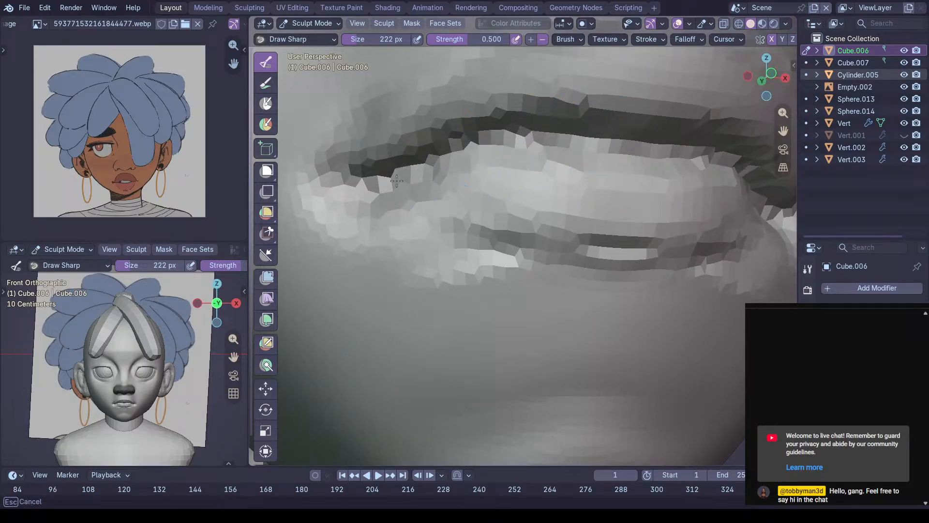
pyautogui.hotkey('shift', 'c')
pyautogui.moveTo(608, 145); pyautogui.dragTo(551, 141, button='middle')
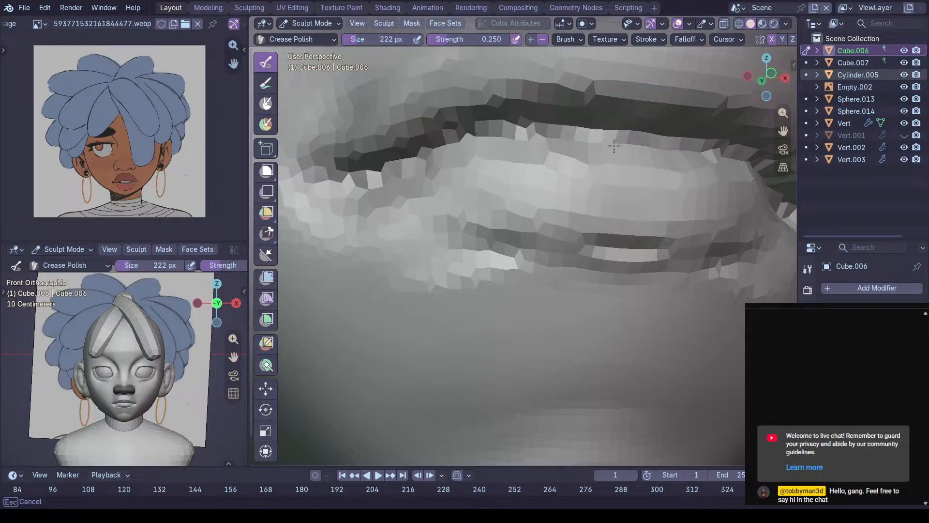
pyautogui.moveTo(430, 135); pyautogui.dragTo(467, 151)
pyautogui.moveTo(467, 152)
pyautogui.mouseDown(button='middle')
pyautogui.moveTo(633, 166)
pyautogui.moveTo(477, 198)
pyautogui.mouseUp(button='middle')
pyautogui.moveTo(479, 290)
pyautogui.keyDown('ctrl'); pyautogui.mouseDown(button='middle')
pyautogui.moveTo(479, 262)
pyautogui.moveTo(502, 265)
pyautogui.moveTo(519, 207)
pyautogui.moveTo(508, 183)
pyautogui.moveTo(599, 184)
pyautogui.moveTo(554, 195)
pyautogui.moveTo(450, 193)
pyautogui.moveTo(523, 187)
pyautogui.moveTo(582, 165)
pyautogui.moveTo(583, 195)
pyautogui.moveTo(544, 247)
pyautogui.moveTo(581, 208)
pyautogui.moveTo(521, 253)
pyautogui.mouseUp(button='middle'); pyautogui.keyUp('ctrl')
# Examine the lips up close and against the whole face from several angles
pyautogui.press('g')
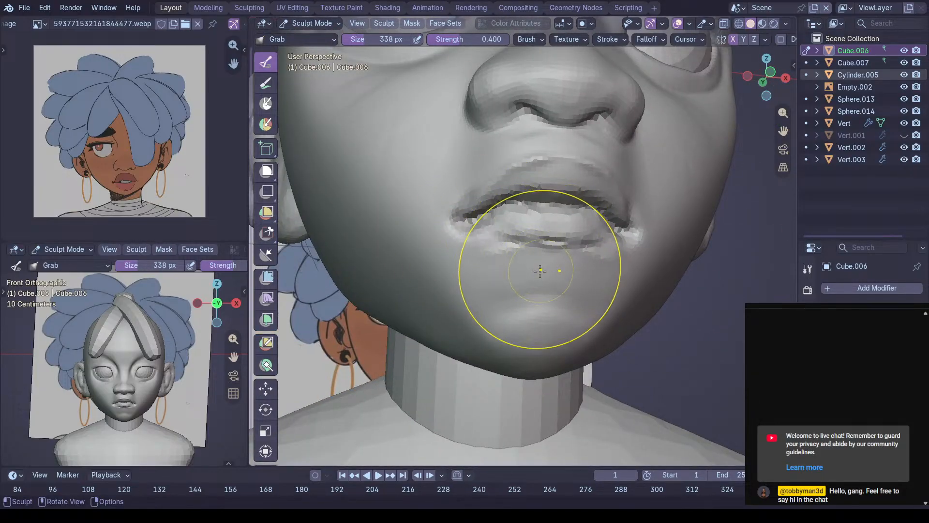
pyautogui.moveTo(528, 252)
pyautogui.mouseDown(button='middle')
pyautogui.moveTo(493, 284)
pyautogui.moveTo(536, 247)
pyautogui.mouseUp(button='middle')
pyautogui.moveTo(496, 272); pyautogui.dragTo(517, 263, button='middle')
pyautogui.keyDown('ctrl'); pyautogui.moveTo(516, 159); pyautogui.dragTo(459, 296, button='middle'); pyautogui.keyUp('ctrl')
pyautogui.keyDown('shift'); pyautogui.moveTo(460, 296); pyautogui.dragTo(544, 188, button='middle'); pyautogui.keyUp('shift')
pyautogui.keyDown('ctrl'); pyautogui.moveTo(544, 189); pyautogui.dragTo(547, 224, button='middle'); pyautogui.keyUp('ctrl')
pyautogui.moveTo(457, 275); pyautogui.dragTo(494, 283, button='middle')
pyautogui.scroll(-5, 496, 277)
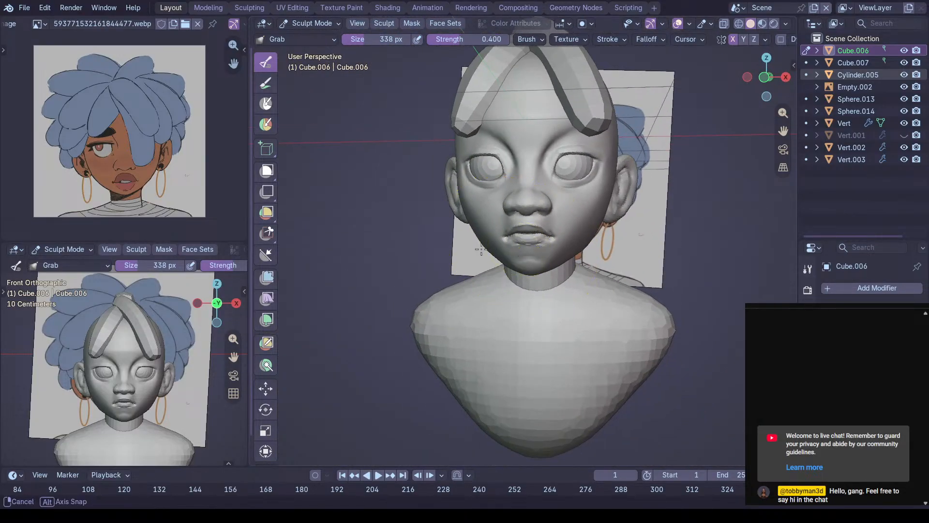
pyautogui.moveTo(508, 232); pyautogui.dragTo(506, 266, button='middle')
pyautogui.scroll(6, 513, 274)
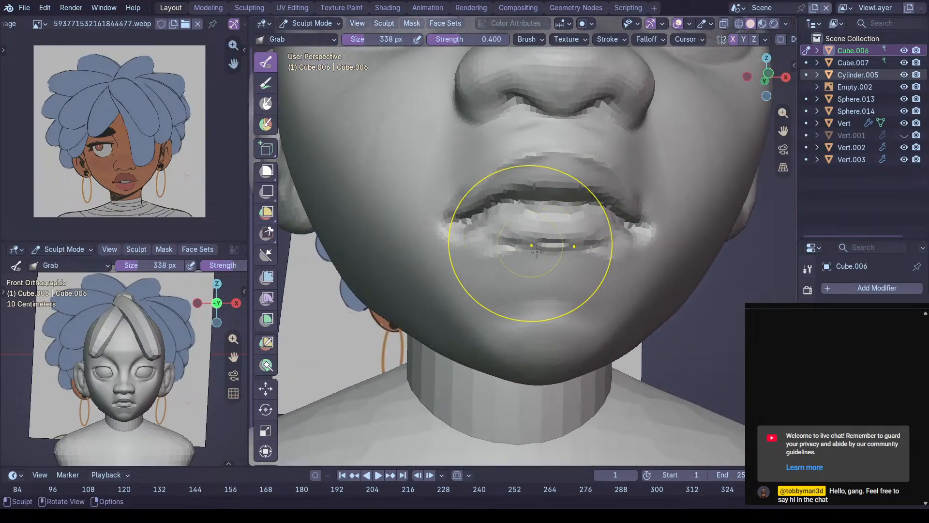
# Adjust the form just below the lower lip with Grab at 414 px, checking the side profile
pyautogui.press('f')
pyautogui.click(566, 261)
pyautogui.moveTo(566, 261)
pyautogui.mouseDown(button='middle')
pyautogui.moveTo(590, 249)
pyautogui.moveTo(549, 245)
pyautogui.moveTo(564, 255)
pyautogui.mouseUp(button='middle')
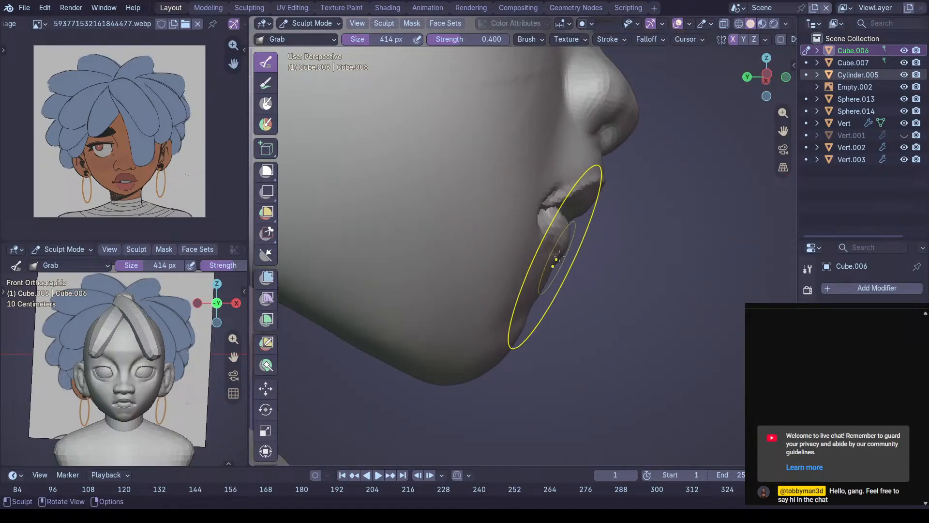
pyautogui.moveTo(565, 268)
pyautogui.mouseDown(button='middle')
pyautogui.moveTo(489, 253)
pyautogui.moveTo(497, 286)
pyautogui.moveTo(530, 261)
pyautogui.moveTo(543, 213)
pyautogui.moveTo(530, 253)
pyautogui.mouseUp(button='middle')
# Carve a deeper crease under the lower lip toward its outer end with Draw Sharp at 266 px
pyautogui.hotkey('shift', 'c')
pyautogui.press('f')
pyautogui.click(488, 267)
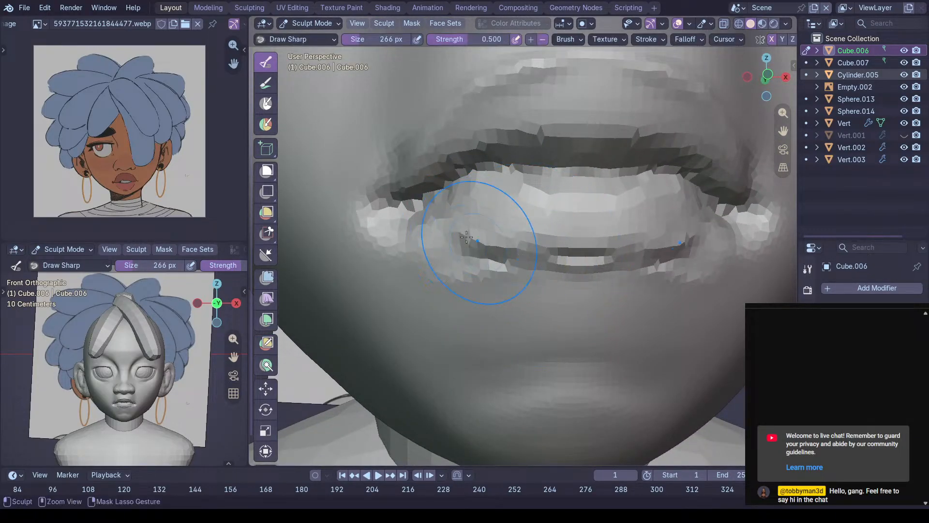
pyautogui.moveTo(551, 258)
pyautogui.mouseDown(button='middle')
pyautogui.moveTo(493, 279)
pyautogui.moveTo(498, 227)
pyautogui.moveTo(482, 231)
pyautogui.mouseUp(button='middle')
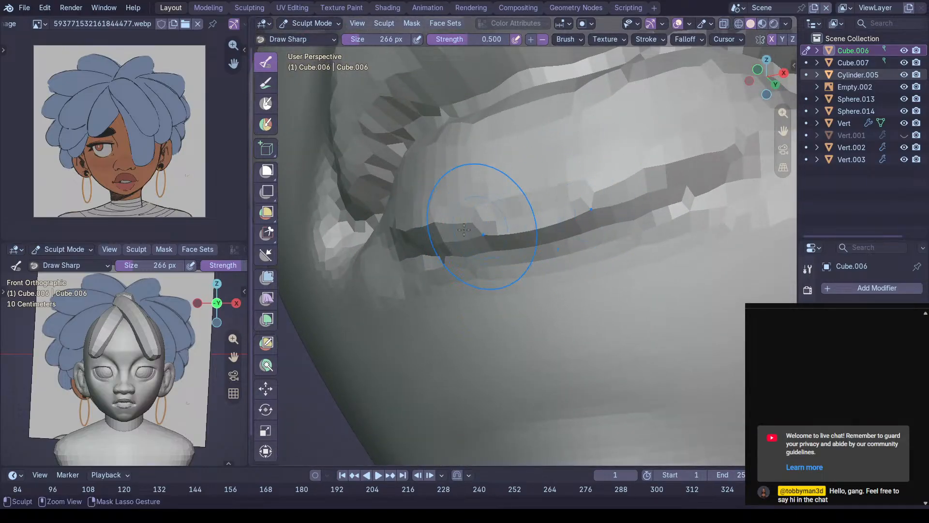
pyautogui.moveTo(597, 186); pyautogui.dragTo(489, 238, button='middle')
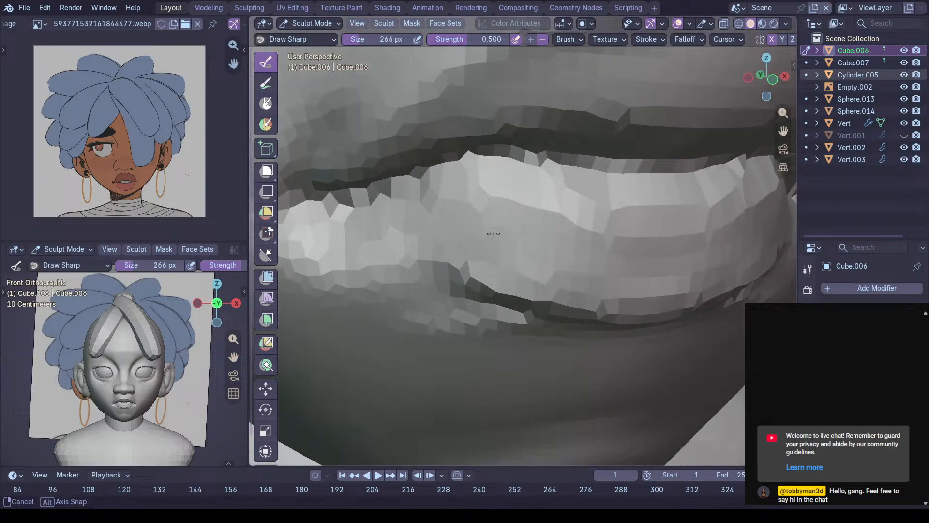
pyautogui.moveTo(382, 225)
pyautogui.mouseDown(button='middle')
pyautogui.moveTo(475, 176)
pyautogui.moveTo(499, 128)
pyautogui.moveTo(474, 199)
pyautogui.moveTo(522, 201)
pyautogui.moveTo(493, 149)
pyautogui.moveTo(471, 213)
pyautogui.moveTo(454, 234)
pyautogui.moveTo(428, 224)
pyautogui.moveTo(442, 225)
pyautogui.mouseUp(button='middle')
# Flatten the bump beside the mouth corner with Scrape/Fill at 266 px
pyautogui.hotkey('shift', 't')
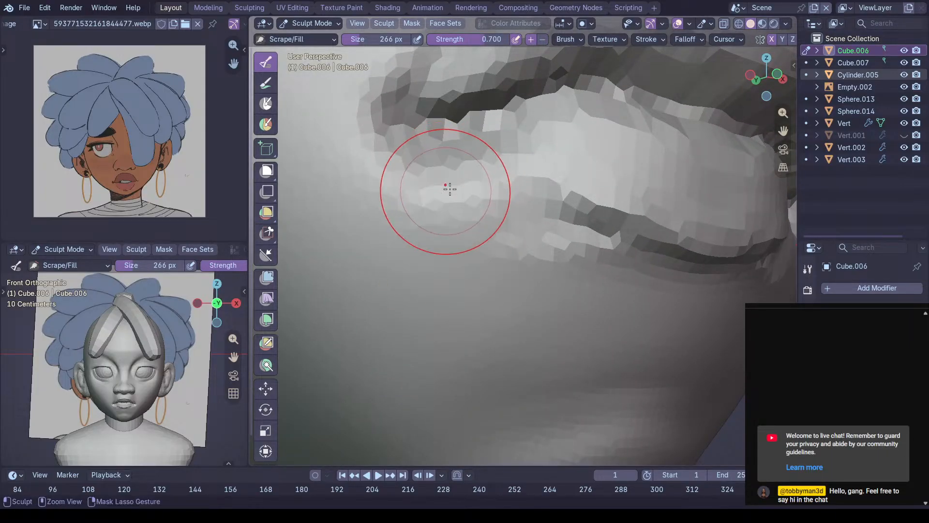
pyautogui.keyDown('ctrl'); pyautogui.moveTo(446, 217); pyautogui.dragTo(406, 244, button='middle'); pyautogui.keyUp('ctrl')
pyautogui.moveTo(495, 239); pyautogui.dragTo(462, 246, button='middle')
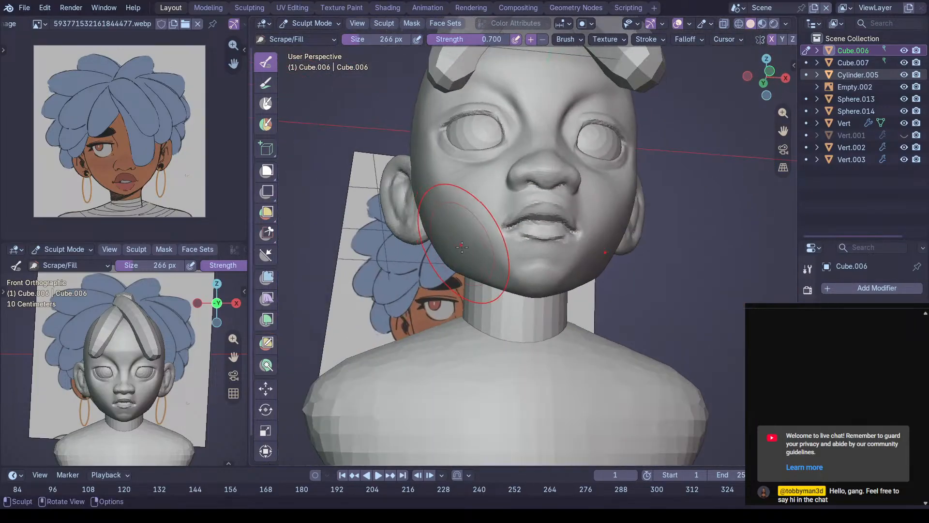
pyautogui.scroll(5, 487, 269)
# Adjust the form around the lower lip with Grab at 320 px, checking it from the front and side
pyautogui.press('f')
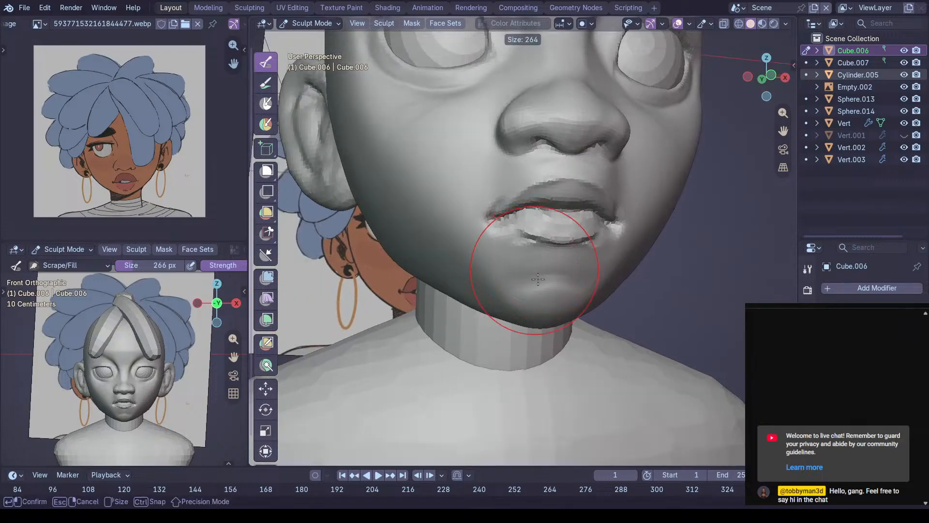
pyautogui.click(545, 279)
pyautogui.press('g')
pyautogui.scroll(3, 549, 245)
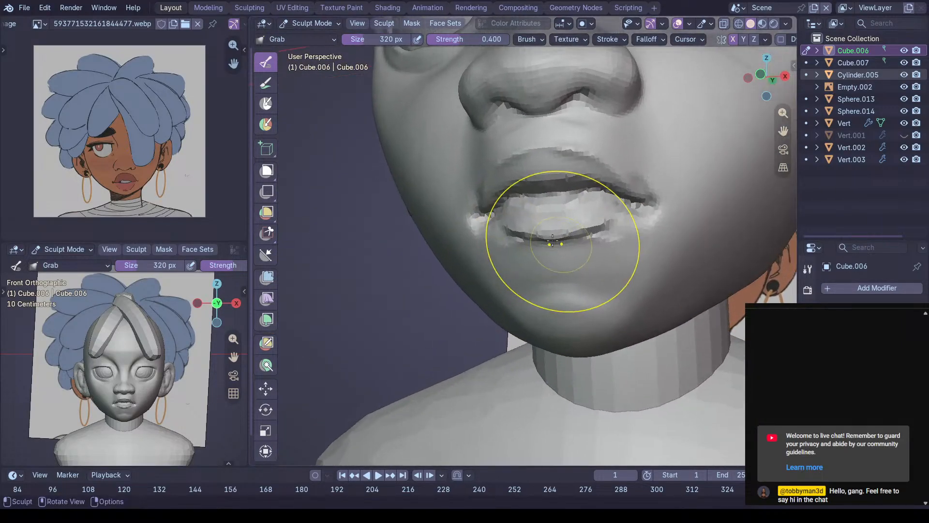
pyautogui.moveTo(551, 254)
pyautogui.mouseDown(button='middle')
pyautogui.moveTo(559, 253)
pyautogui.moveTo(556, 270)
pyautogui.moveTo(629, 252)
pyautogui.moveTo(657, 256)
pyautogui.mouseUp(button='middle')
pyautogui.moveTo(660, 259); pyautogui.dragTo(668, 245)
pyautogui.moveTo(676, 224); pyautogui.dragTo(663, 188, button='middle')
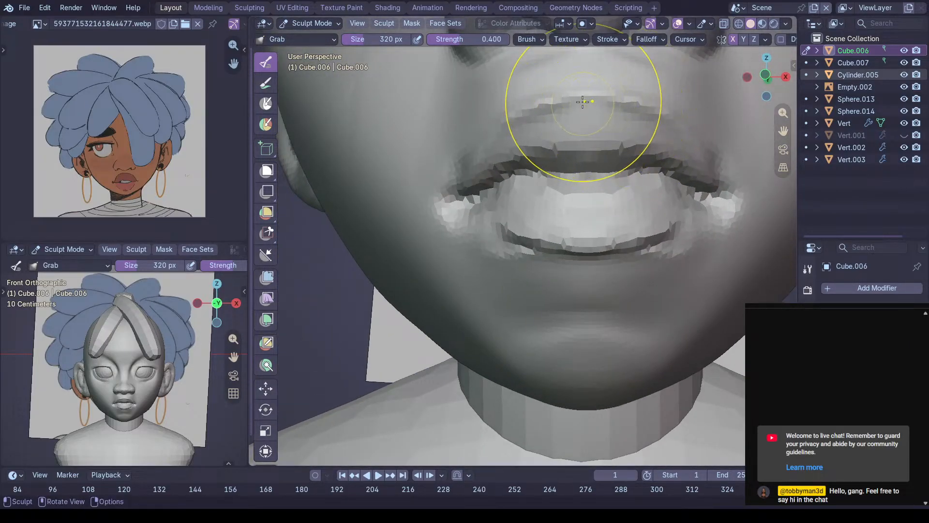
pyautogui.moveTo(587, 100); pyautogui.dragTo(588, 131, button='middle')
pyautogui.moveTo(595, 180); pyautogui.dragTo(532, 219, button='middle')
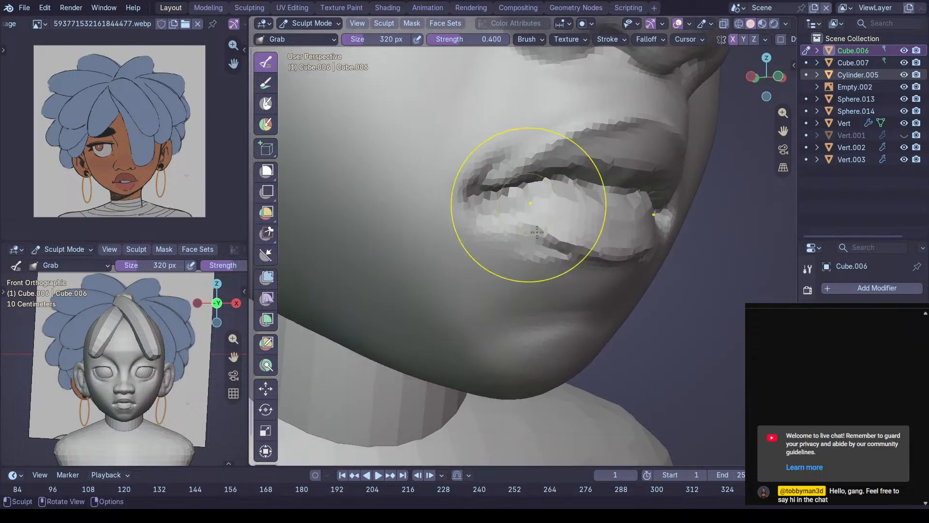
# Build up the area beneath the mouth corner and between the lower lip and chin with Clay Strips at 144 px
pyautogui.press('c')
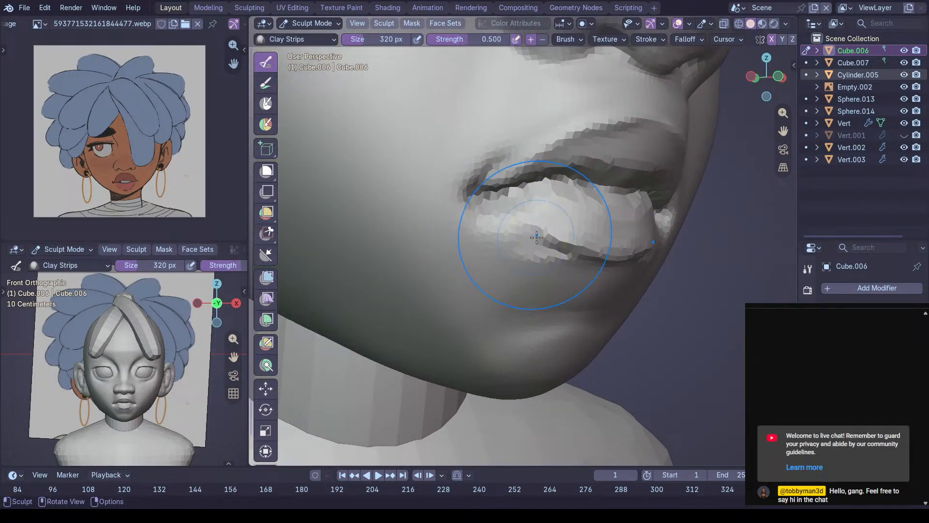
pyautogui.press('f')
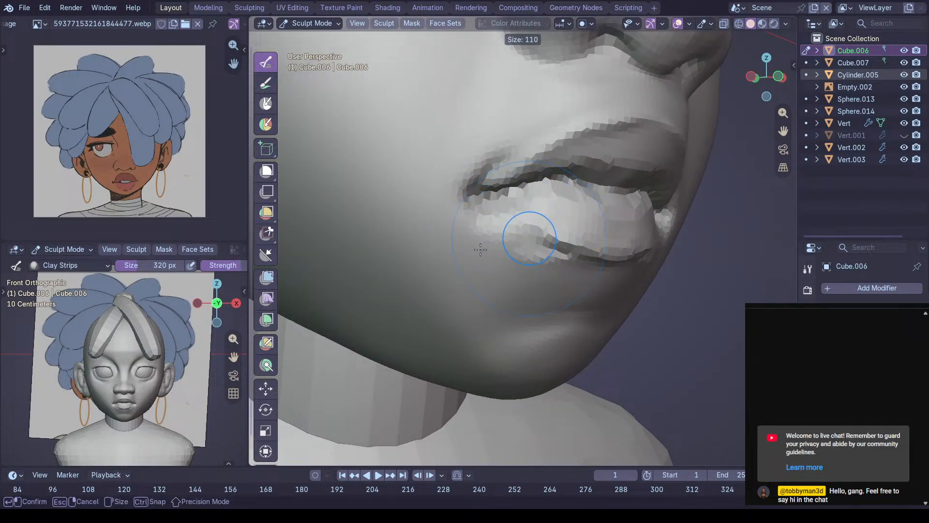
pyautogui.click(463, 249)
pyautogui.moveTo(485, 246); pyautogui.dragTo(467, 220, button='middle')
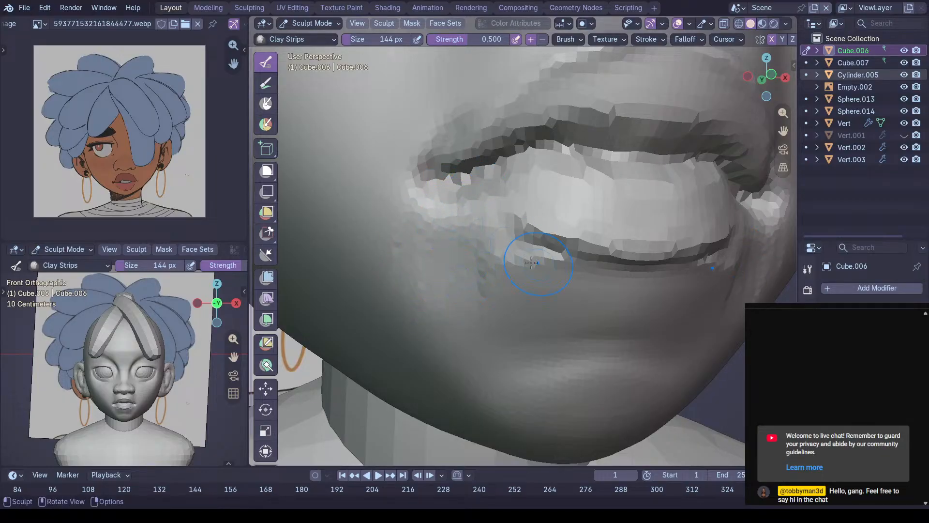
pyautogui.moveTo(536, 266); pyautogui.dragTo(512, 266, button='middle')
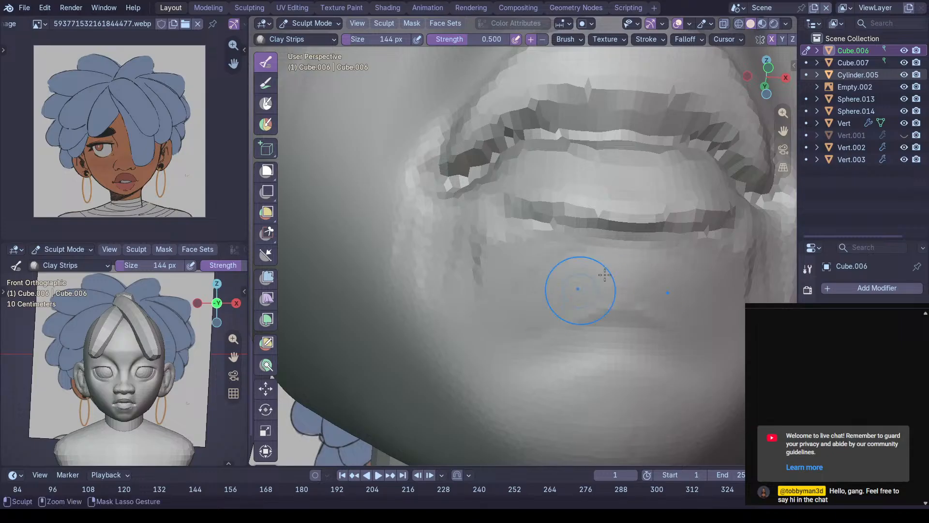
pyautogui.moveTo(547, 310)
pyautogui.mouseDown()
pyautogui.moveTo(625, 297)
pyautogui.moveTo(610, 286)
pyautogui.moveTo(646, 295)
pyautogui.moveTo(593, 283)
pyautogui.mouseUp()
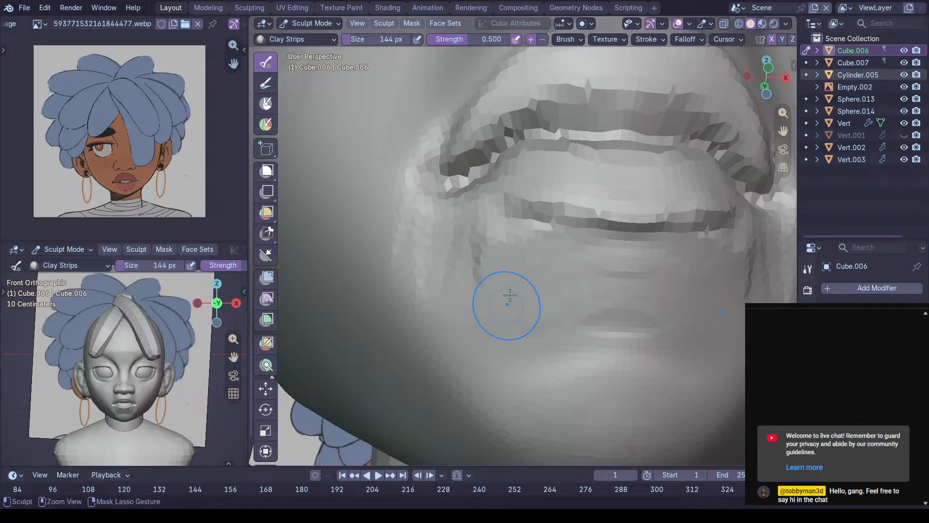
# Flatten the built-up surface under the lower lip and mouth corner with Scrape/Fill at 264 px
pyautogui.moveTo(503, 300); pyautogui.dragTo(538, 260, button='middle')
pyautogui.hotkey('shift', 't')
pyautogui.press('f')
pyautogui.click(579, 260)
pyautogui.moveTo(580, 262)
pyautogui.mouseDown()
pyautogui.moveTo(601, 273)
pyautogui.moveTo(581, 274)
pyautogui.mouseUp()
pyautogui.moveTo(494, 290); pyautogui.dragTo(601, 271, button='middle')
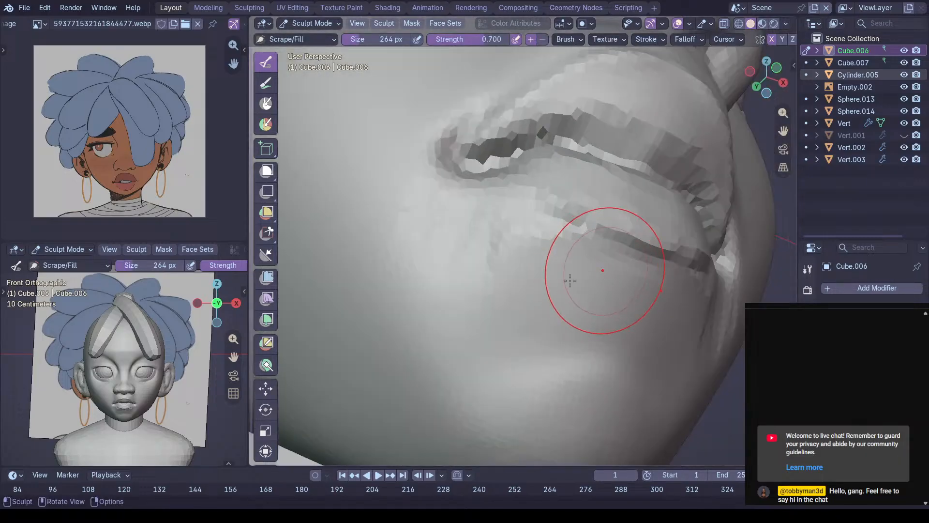
pyautogui.moveTo(479, 328); pyautogui.dragTo(552, 256, button='middle')
pyautogui.moveTo(588, 283); pyautogui.dragTo(614, 240, button='middle')
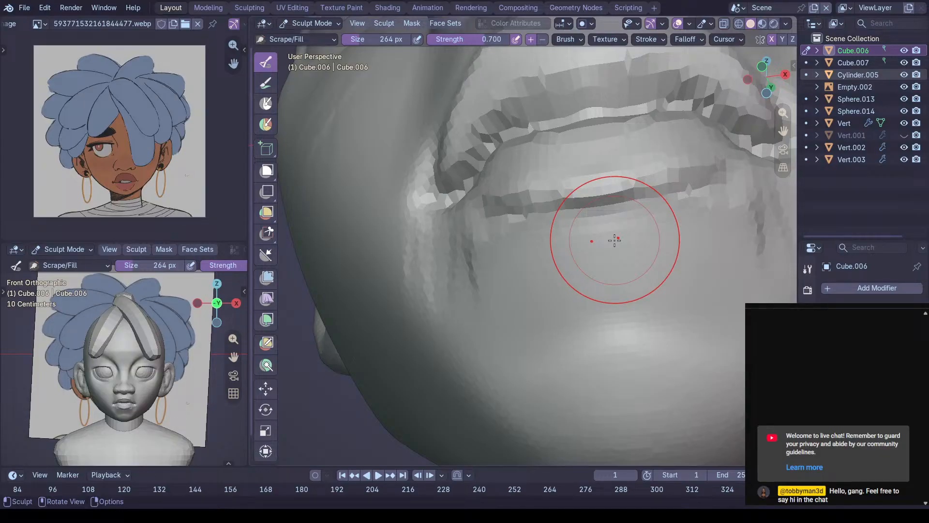
pyautogui.moveTo(541, 193); pyautogui.dragTo(510, 264, button='middle')
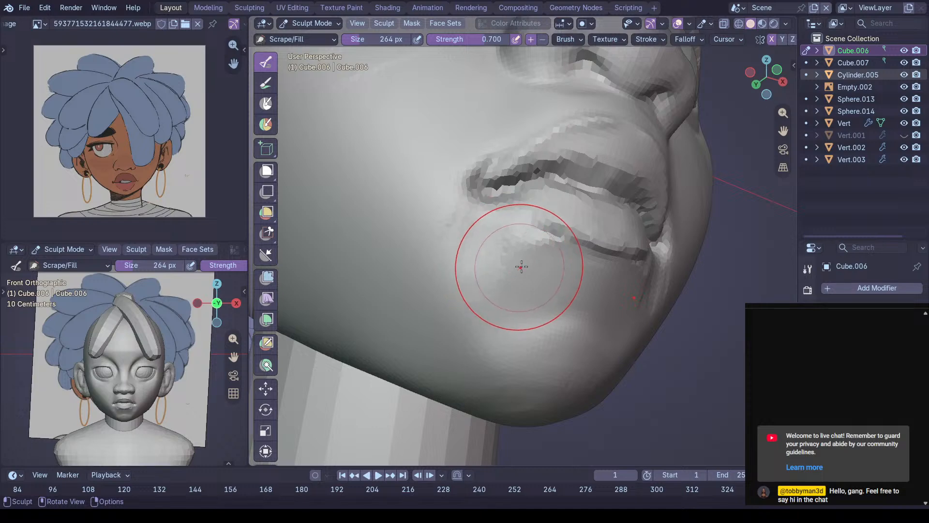
# Refine the plane below the mouth corner with Scrape Multiplane at 264 px and smooth it into the cheek
pyautogui.hotkey('shift', 't')
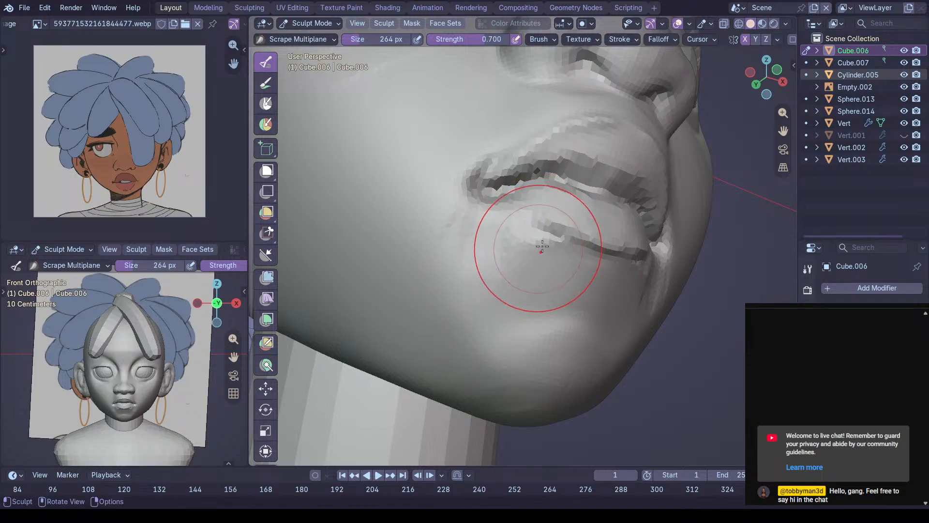
pyautogui.moveTo(542, 247); pyautogui.dragTo(494, 258, button='middle')
pyautogui.keyDown('ctrl'); pyautogui.moveTo(506, 303); pyautogui.dragTo(523, 239, button='middle'); pyautogui.keyUp('ctrl')
pyautogui.moveTo(466, 336); pyautogui.dragTo(534, 246, button='middle')
pyautogui.keyDown('shift'); pyautogui.moveTo(467, 290); pyautogui.dragTo(525, 322); pyautogui.keyUp('shift')
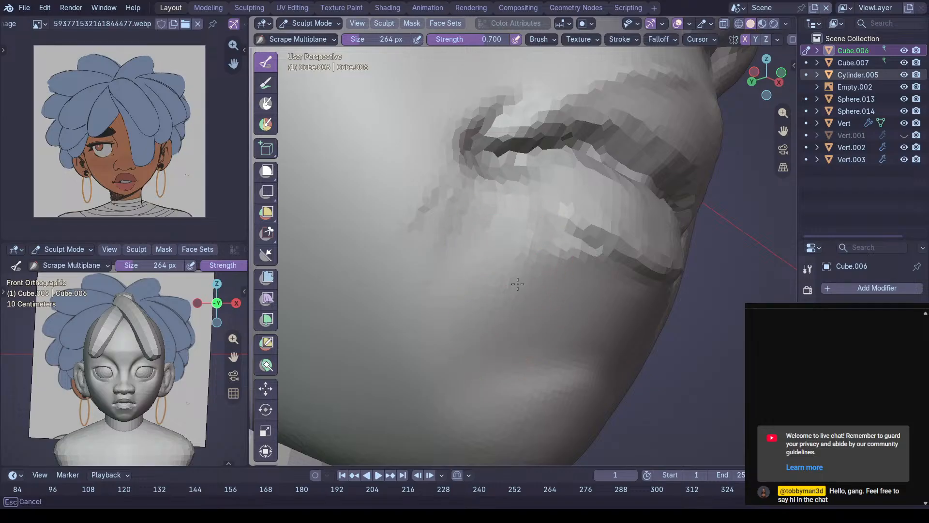
pyautogui.moveTo(517, 302); pyautogui.dragTo(445, 276, button='middle')
pyautogui.keyDown('ctrl'); pyautogui.moveTo(582, 237); pyautogui.dragTo(576, 286, button='middle'); pyautogui.keyUp('ctrl')
pyautogui.moveTo(534, 264)
pyautogui.mouseDown(button='middle')
pyautogui.moveTo(596, 230)
pyautogui.moveTo(593, 286)
pyautogui.moveTo(533, 291)
pyautogui.moveTo(579, 210)
pyautogui.mouseUp(button='middle')
# Sharpen the edges of the lips with Crease Polish at 264 px
pyautogui.hotkey('shift', 'c')
pyautogui.moveTo(579, 217); pyautogui.dragTo(575, 225)
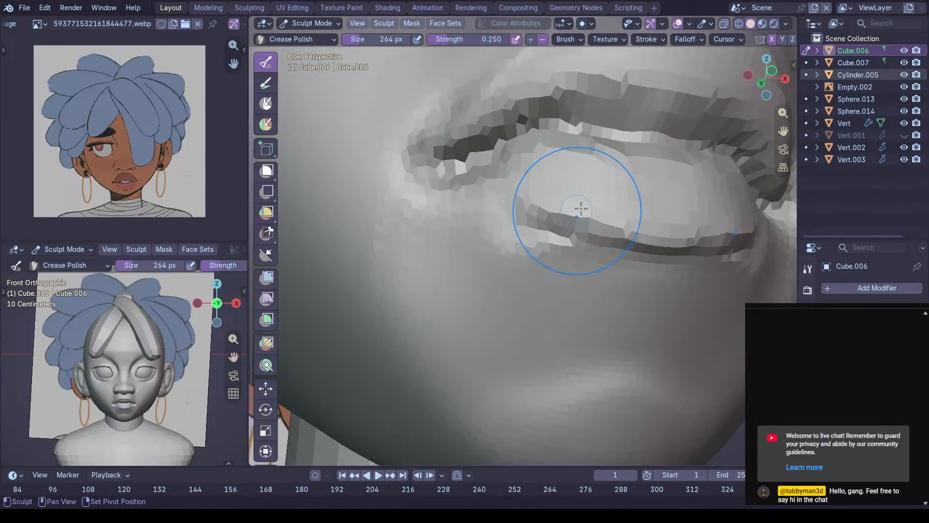
pyautogui.keyDown('shift'); pyautogui.moveTo(575, 225); pyautogui.dragTo(568, 299, button='middle'); pyautogui.keyUp('shift')
pyautogui.keyDown('ctrl'); pyautogui.moveTo(568, 300); pyautogui.dragTo(671, 193, button='middle'); pyautogui.keyUp('ctrl')
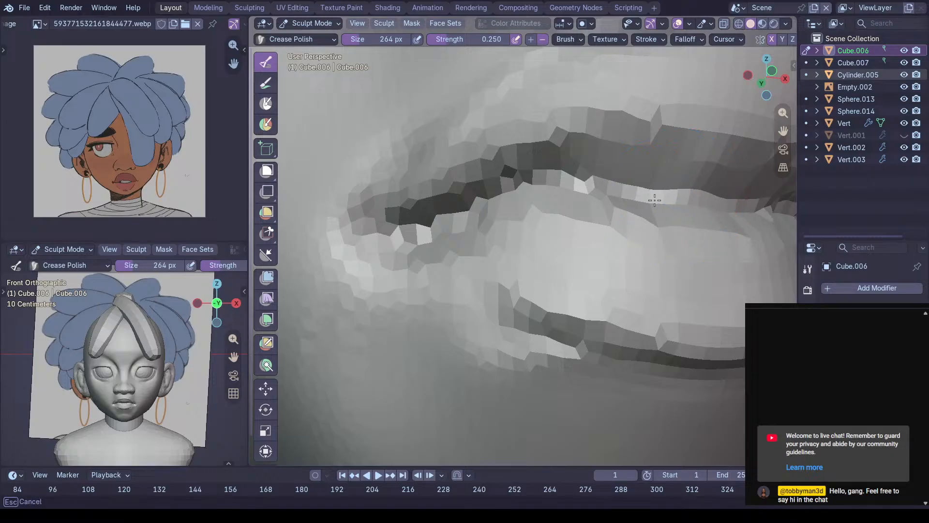
pyautogui.keyDown('ctrl'); pyautogui.moveTo(594, 171); pyautogui.dragTo(593, 244, button='middle'); pyautogui.keyUp('ctrl')
pyautogui.moveTo(639, 237)
pyautogui.mouseDown(button='middle')
pyautogui.moveTo(612, 235)
pyautogui.moveTo(659, 218)
pyautogui.mouseUp(button='middle')
pyautogui.moveTo(600, 174)
pyautogui.keyDown('shift'); pyautogui.mouseDown(button='middle')
pyautogui.moveTo(571, 245)
pyautogui.moveTo(547, 218)
pyautogui.moveTo(609, 220)
pyautogui.mouseUp(button='middle'); pyautogui.keyUp('shift')
# Even out the surface above the upper lip with Scrape/Fill at 264 px, checking the mouth against the whole face
pyautogui.hotkey('shift', 't')
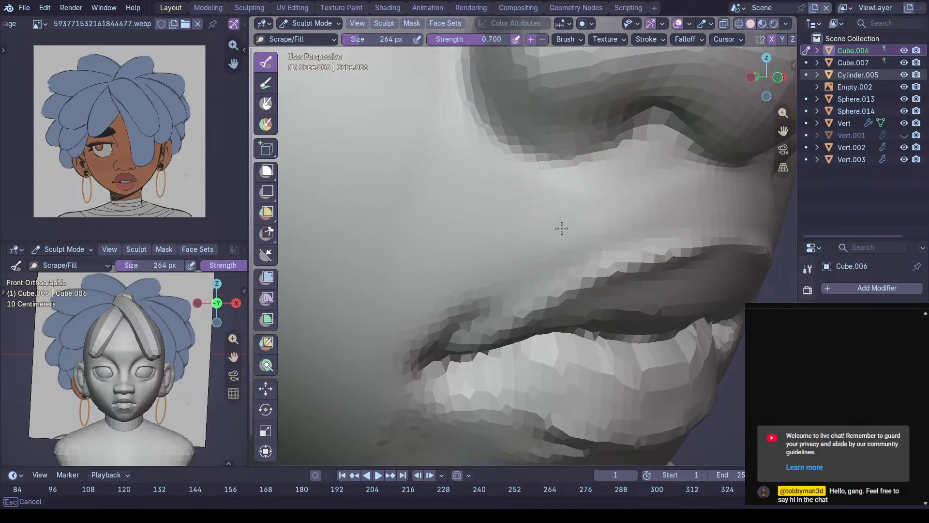
pyautogui.moveTo(695, 202)
pyautogui.mouseDown(button='middle')
pyautogui.moveTo(657, 185)
pyautogui.moveTo(647, 230)
pyautogui.moveTo(589, 270)
pyautogui.moveTo(554, 266)
pyautogui.mouseUp(button='middle')
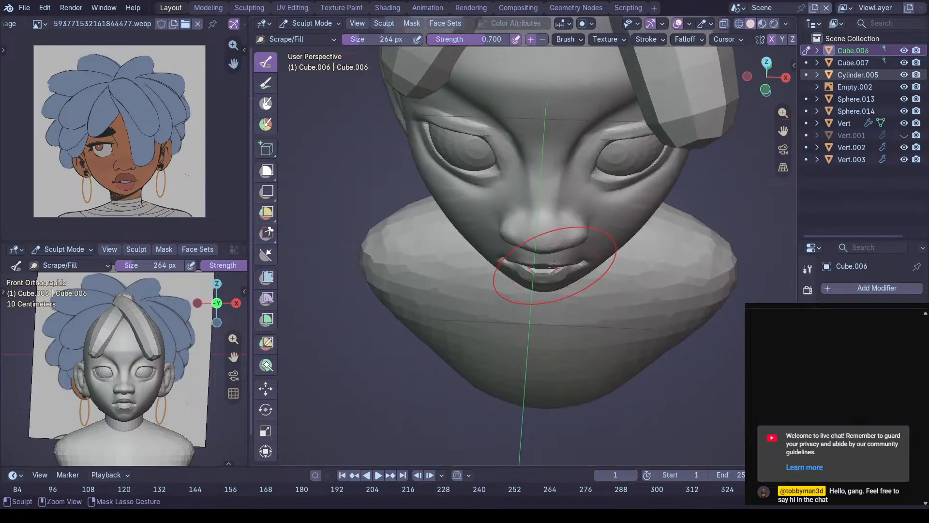
pyautogui.keyDown('ctrl'); pyautogui.moveTo(548, 299); pyautogui.dragTo(557, 356, button='middle'); pyautogui.keyUp('ctrl')
pyautogui.moveTo(556, 355); pyautogui.dragTo(541, 182, button='middle')
pyautogui.keyDown('ctrl'); pyautogui.moveTo(542, 305); pyautogui.dragTo(518, 266, button='middle'); pyautogui.keyUp('ctrl')
pyautogui.keyDown('shift'); pyautogui.moveTo(515, 359); pyautogui.dragTo(560, 263, button='middle'); pyautogui.keyUp('shift')
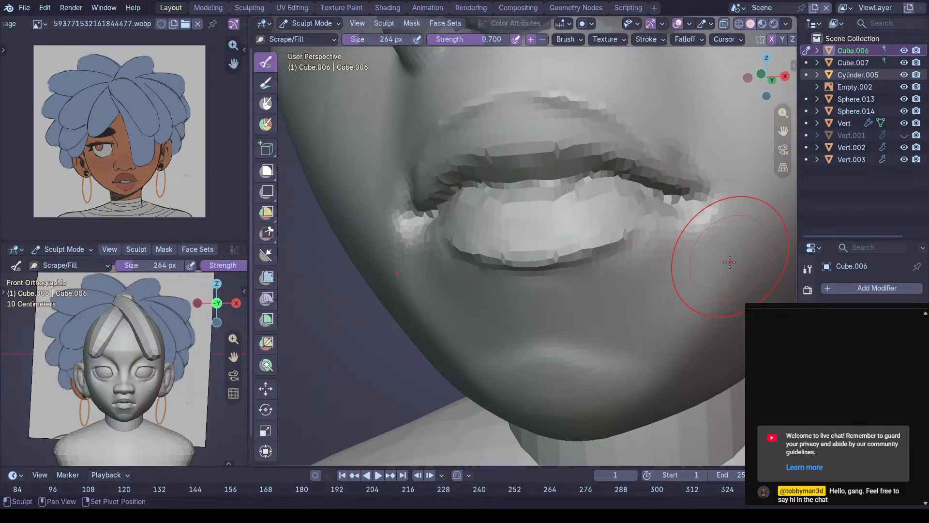
# Reshape the chin with Grab at 404 px
pyautogui.moveTo(534, 242)
pyautogui.keyDown('ctrl'); pyautogui.mouseDown(button='middle')
pyautogui.moveTo(527, 323)
pyautogui.moveTo(556, 326)
pyautogui.mouseUp(button='middle'); pyautogui.keyUp('ctrl')
pyautogui.press('f')
pyautogui.click(540, 312)
pyautogui.press('g')
pyautogui.keyDown('ctrl'); pyautogui.moveTo(522, 363); pyautogui.dragTo(513, 348, button='middle'); pyautogui.keyUp('ctrl')
pyautogui.moveTo(512, 350); pyautogui.dragTo(510, 346)
pyautogui.moveTo(499, 334); pyautogui.dragTo(513, 394, button='middle')
pyautogui.keyDown('shift'); pyautogui.moveTo(529, 291); pyautogui.dragTo(525, 213, button='middle'); pyautogui.keyUp('shift')
# Carve a horizontal crease between the lower lip and the chin with Draw Sharp at 166 px
pyautogui.hotkey('shift', 'c')
pyautogui.press('f')
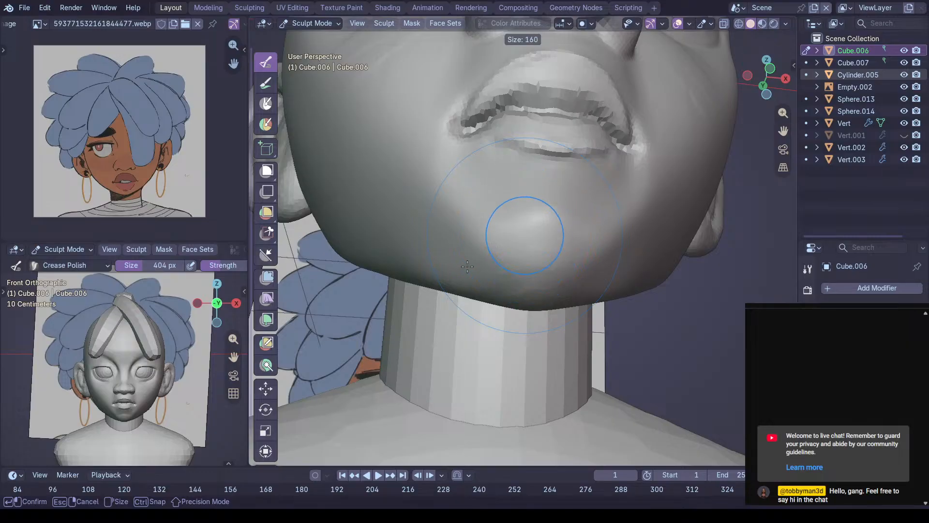
pyautogui.click(467, 266)
pyautogui.scroll(2, 548, 237)
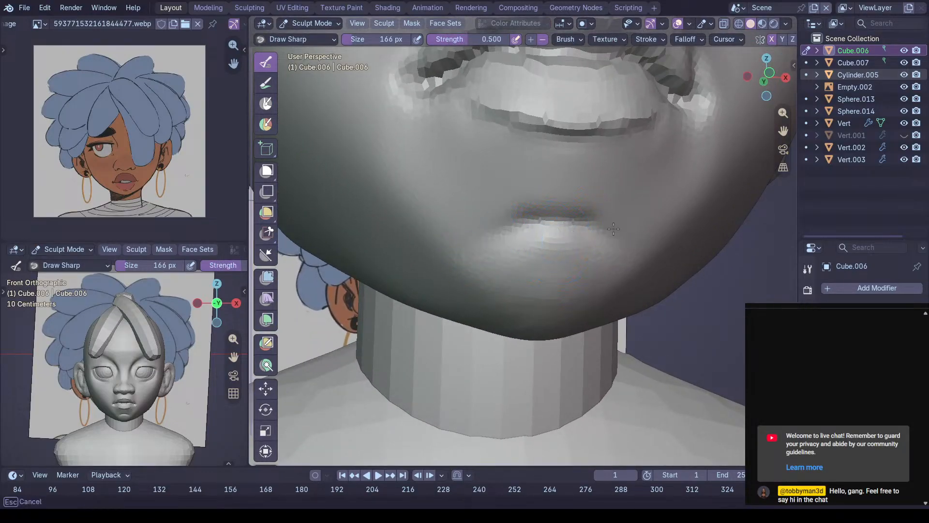
pyautogui.moveTo(536, 259); pyautogui.dragTo(586, 257, button='middle')
# Adjust the front of the chin in side profile with Grab at 368 px
pyautogui.press('f')
pyautogui.click(664, 256)
pyautogui.press('g')
pyautogui.moveTo(593, 295); pyautogui.dragTo(560, 340, button='middle')
pyautogui.moveTo(493, 345)
pyautogui.mouseDown(button='middle')
pyautogui.moveTo(489, 339)
pyautogui.moveTo(589, 321)
pyautogui.moveTo(599, 303)
pyautogui.moveTo(489, 332)
pyautogui.mouseUp(button='middle')
pyautogui.scroll(-1, 510, 327)
pyautogui.moveTo(479, 312)
pyautogui.mouseDown()
pyautogui.moveTo(489, 304)
pyautogui.moveTo(486, 313)
pyautogui.mouseUp()
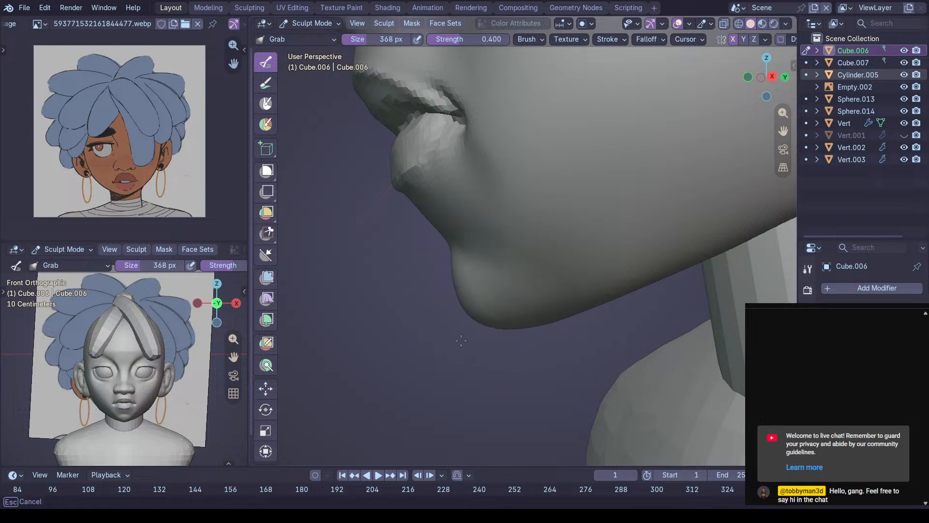
# Refine the chin's profile curve with Grab at 452 px, smooth the transition, and save the file
pyautogui.moveTo(476, 312)
pyautogui.mouseDown(button='middle')
pyautogui.moveTo(455, 313)
pyautogui.moveTo(480, 313)
pyautogui.moveTo(474, 303)
pyautogui.mouseUp(button='middle')
pyautogui.press('f')
pyautogui.click(570, 312)
pyautogui.moveTo(476, 310); pyautogui.dragTo(473, 310)
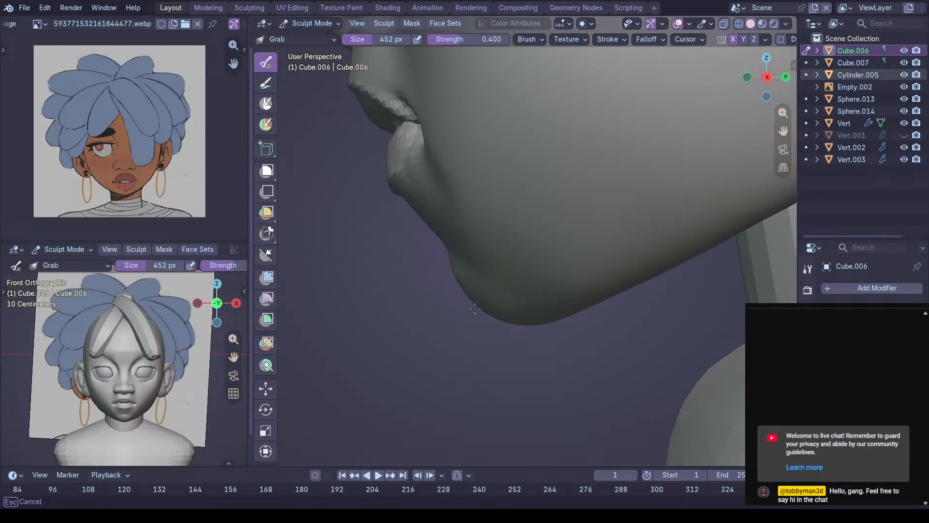
pyautogui.moveTo(524, 240)
pyautogui.mouseDown(button='middle')
pyautogui.moveTo(514, 314)
pyautogui.moveTo(537, 246)
pyautogui.mouseUp(button='middle')
pyautogui.moveTo(549, 240)
pyautogui.keyDown('shift'); pyautogui.mouseDown()
pyautogui.moveTo(576, 205)
pyautogui.moveTo(598, 218)
pyautogui.mouseUp(); pyautogui.keyUp('shift')
pyautogui.moveTo(660, 224)
pyautogui.keyDown('ctrl'); pyautogui.mouseDown(button='middle')
pyautogui.moveTo(590, 261)
pyautogui.moveTo(591, 288)
pyautogui.moveTo(577, 290)
pyautogui.moveTo(504, 274)
pyautogui.moveTo(481, 234)
pyautogui.moveTo(531, 221)
pyautogui.moveTo(566, 233)
pyautogui.mouseUp(button='middle'); pyautogui.keyUp('ctrl')
pyautogui.hotkey('ctrl', 's')
# Compare the mouth and chin with the reference art in front view by switching X-ray on and off
pyautogui.keyDown('ctrl'); pyautogui.moveTo(498, 232); pyautogui.dragTo(493, 257, button='middle'); pyautogui.keyUp('ctrl')
pyautogui.moveTo(585, 207)
pyautogui.mouseDown(button='middle')
pyautogui.moveTo(593, 219)
pyautogui.moveTo(580, 221)
pyautogui.mouseUp(button='middle')
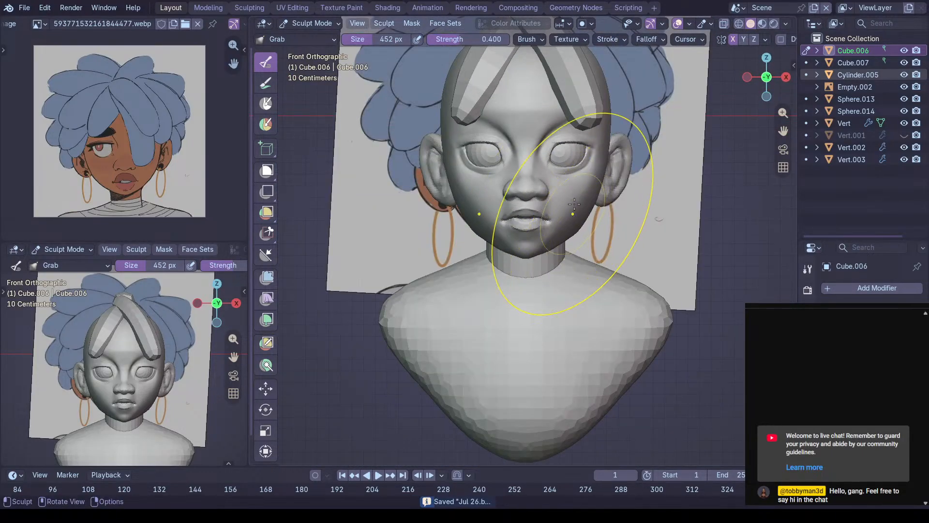
pyautogui.hotkey('alt', 'z')
pyautogui.scroll(3, 545, 241)
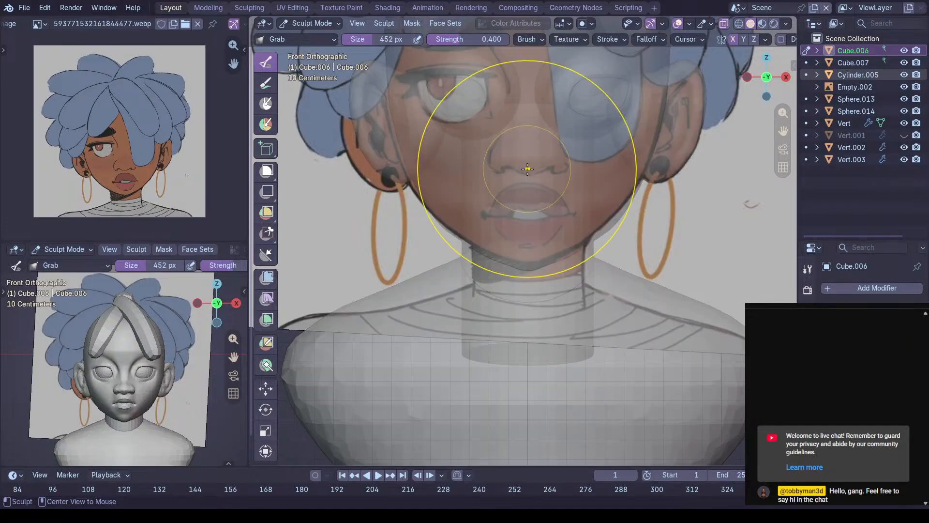
pyautogui.hotkey('alt', 'z')
pyautogui.hotkey('alt', 'z')
pyautogui.hotkey('alt', 'z')
pyautogui.hotkey('alt', 'z')
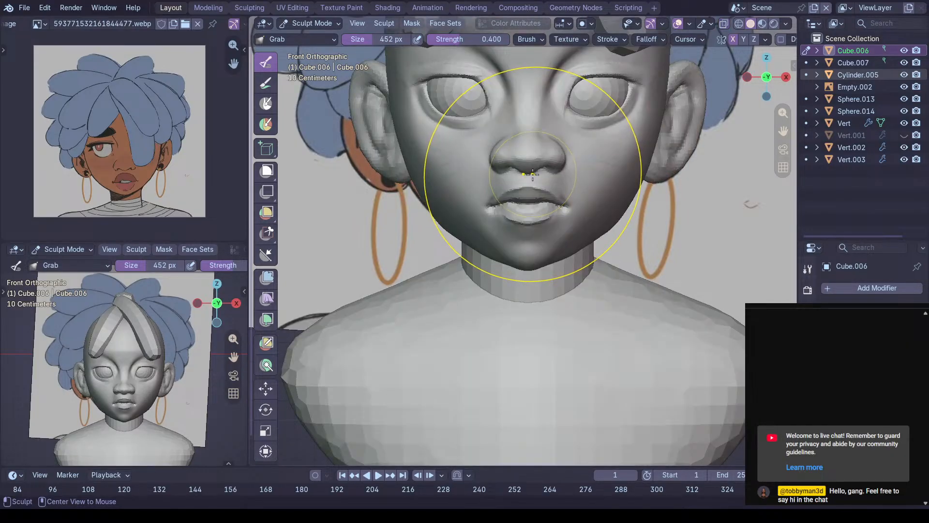
pyautogui.hotkey('alt', 'z')
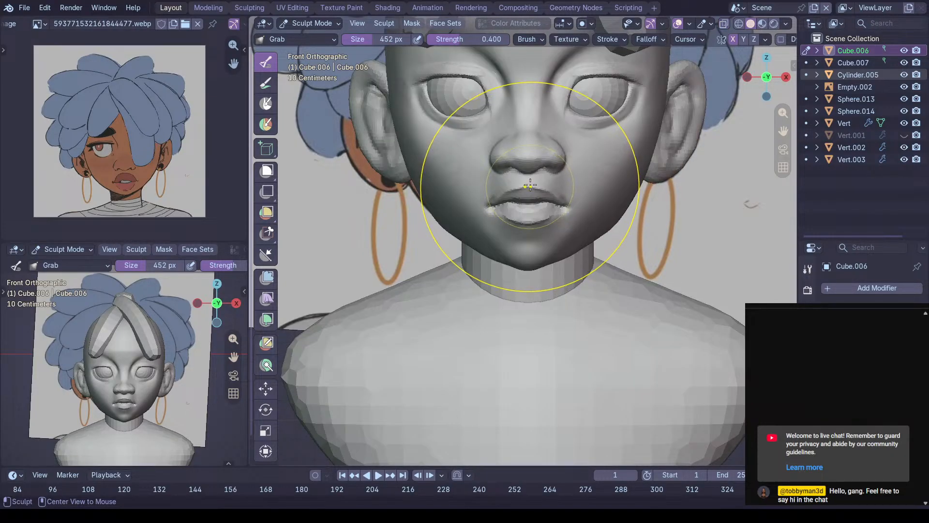
pyautogui.hotkey('alt', 'z')
pyautogui.hotkey('alt', 'z')
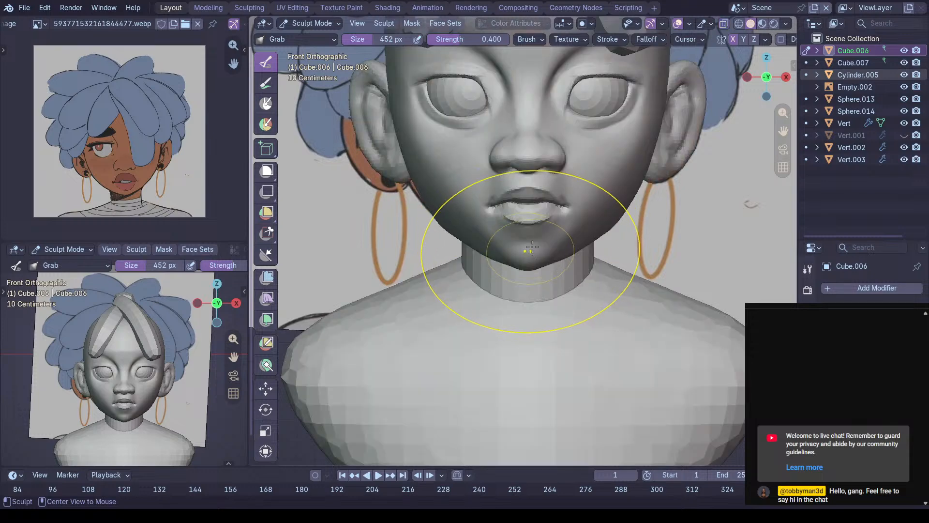
pyautogui.hotkey('alt', 'z')
pyautogui.hotkey('alt', 'z')
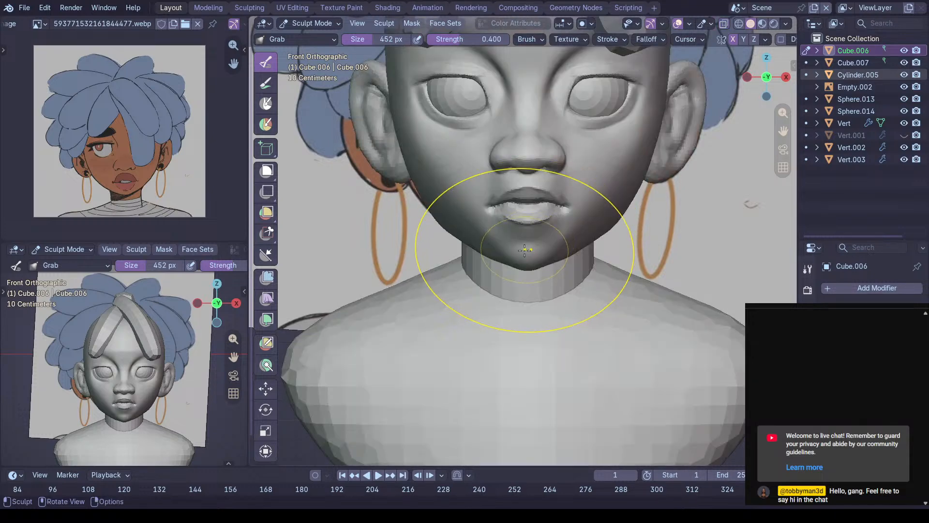
# Pull the middle of the lower lip down toward the chin with Grab at 574 px to make it fuller
pyautogui.scroll(5, 522, 227)
pyautogui.press('f')
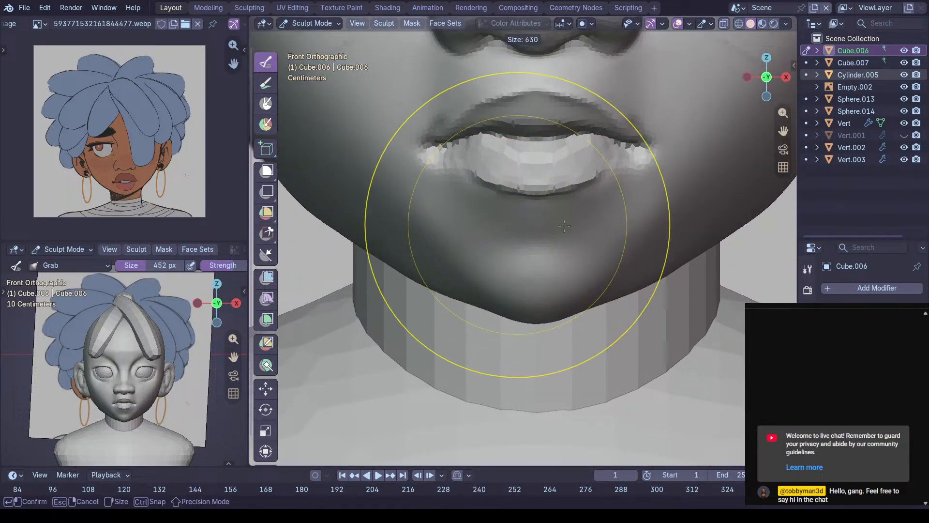
pyautogui.click(544, 194)
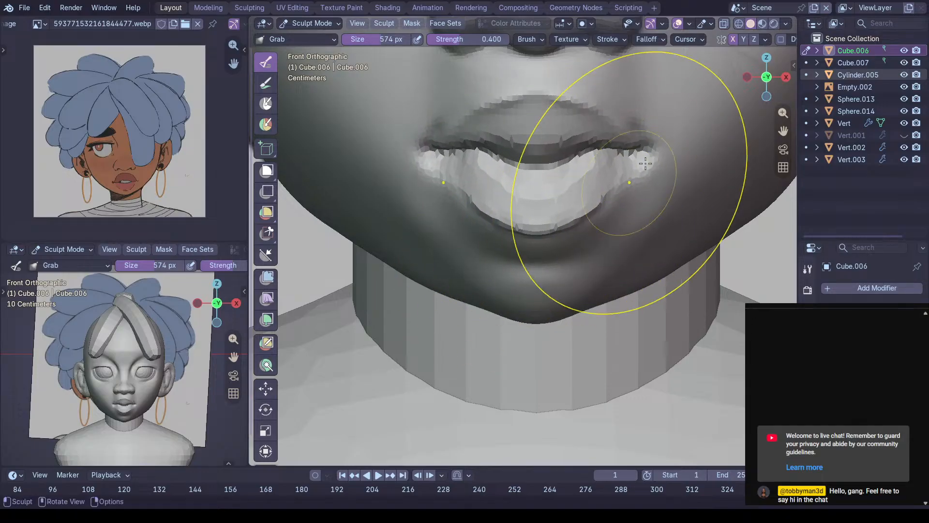
pyautogui.moveTo(659, 186); pyautogui.dragTo(436, 173, button='middle')
pyautogui.scroll(5, 508, 181)
pyautogui.keyDown('shift'); pyautogui.moveTo(438, 208); pyautogui.dragTo(562, 222, button='middle'); pyautogui.keyUp('shift')
# Compare the lips with the reference in front view using X-ray and adjust their shape with Grab at 574 px
pyautogui.press('KP_1')
pyautogui.hotkey('alt', 'z')
pyautogui.hotkey('alt', 'z')
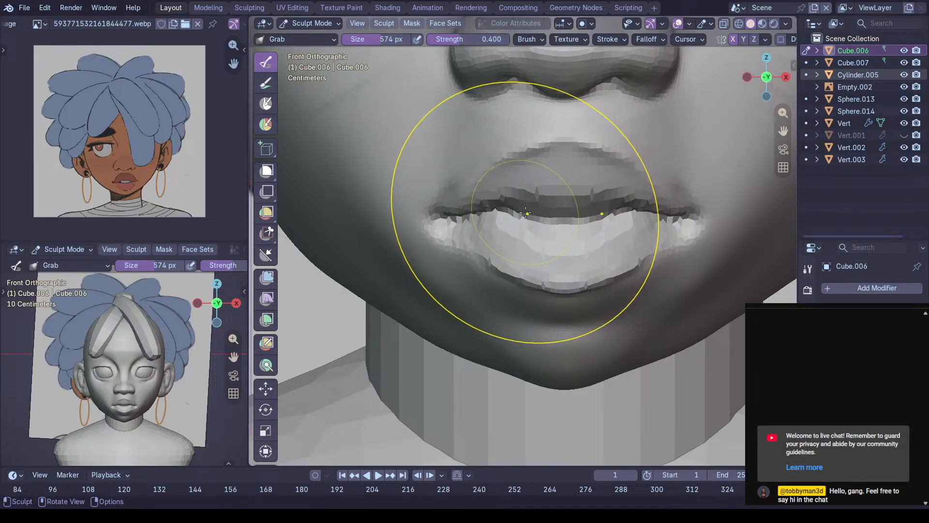
pyautogui.hotkey('alt', 'z')
pyautogui.hotkey('alt', 'z')
pyautogui.moveTo(524, 215); pyautogui.dragTo(621, 207, button='middle')
pyautogui.moveTo(674, 187)
pyautogui.mouseDown()
pyautogui.moveTo(707, 196)
pyautogui.moveTo(695, 162)
pyautogui.moveTo(651, 182)
pyautogui.moveTo(638, 177)
pyautogui.mouseUp()
pyautogui.scroll(-8, 596, 261)
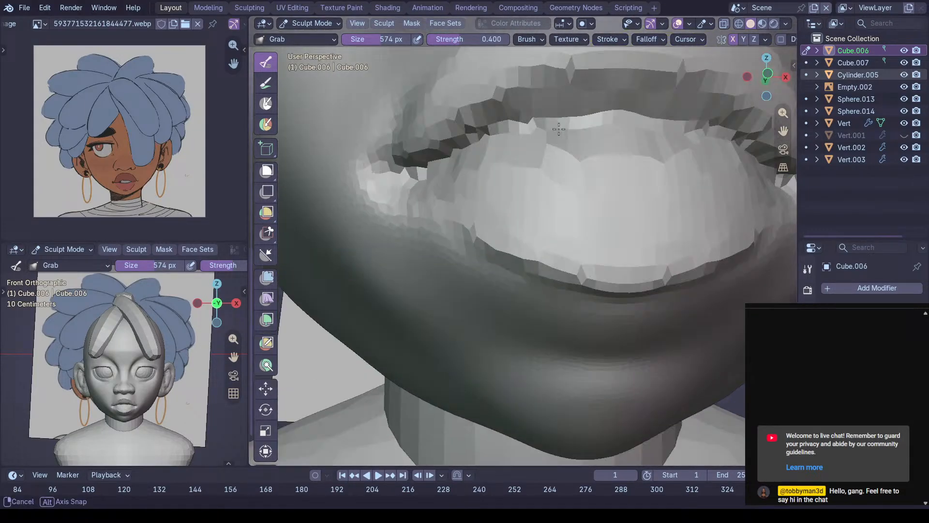
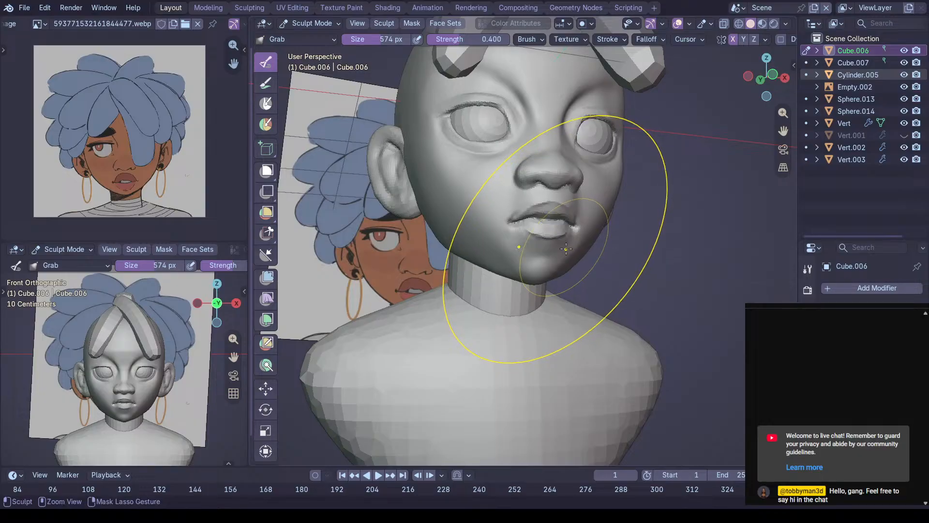
# Save the file and check the reshaped mouth against the reference art in front view
pyautogui.hotkey('ctrl', 's')
pyautogui.moveTo(566, 247)
pyautogui.mouseDown(button='middle')
pyautogui.moveTo(465, 251)
pyautogui.moveTo(568, 238)
pyautogui.mouseUp(button='middle')
pyautogui.hotkey('alt', 'z')
pyautogui.hotkey('alt', 'z')
pyautogui.press('KP_1')
pyautogui.scroll(6, 560, 241)
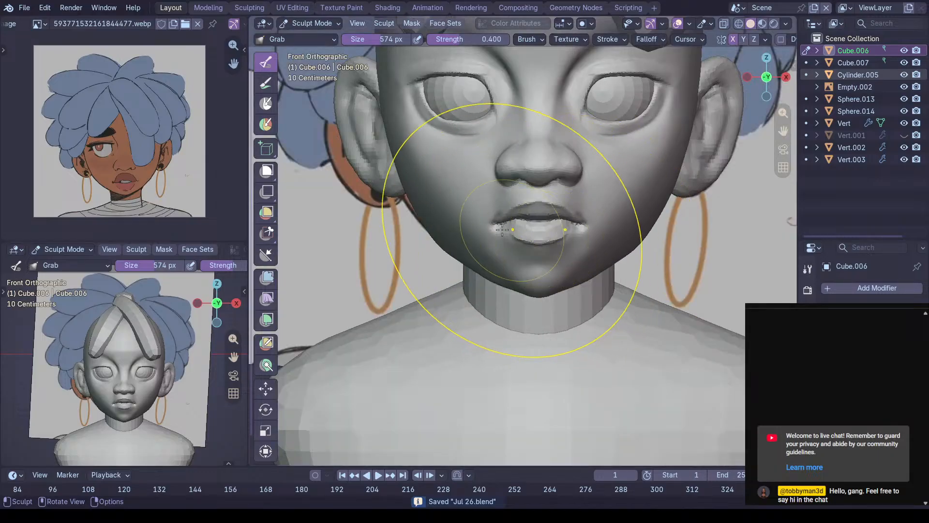
# Compare the lips with the reference in front view using X-ray and reshape the upper lip with Grab at 574 px
pyautogui.hotkey('alt', 'z')
pyautogui.hotkey('alt', 'z')
pyautogui.hotkey('alt', 'z')
pyautogui.scroll(2, 567, 185)
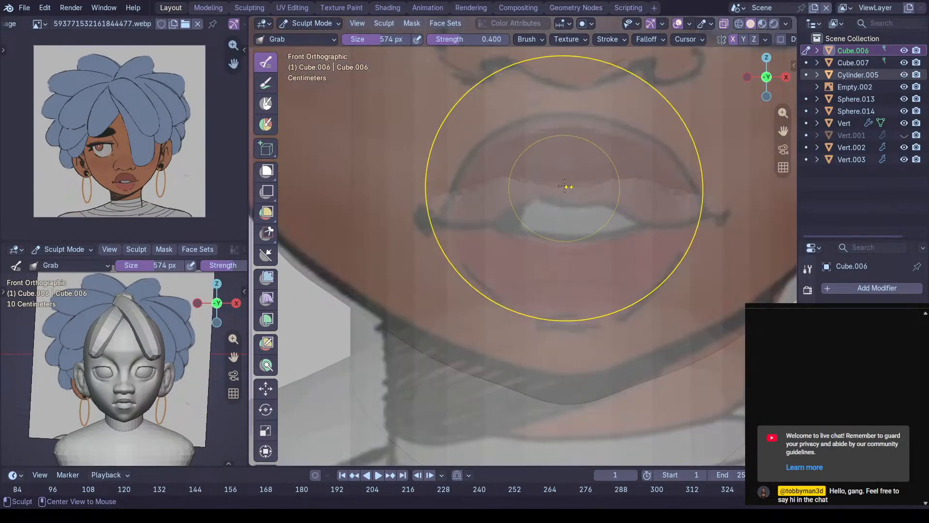
pyautogui.moveTo(566, 188)
pyautogui.mouseDown()
pyautogui.moveTo(567, 203)
pyautogui.moveTo(486, 212)
pyautogui.moveTo(443, 199)
pyautogui.mouseUp()
pyautogui.hotkey('alt', 'z')
pyautogui.hotkey('alt', 'z')
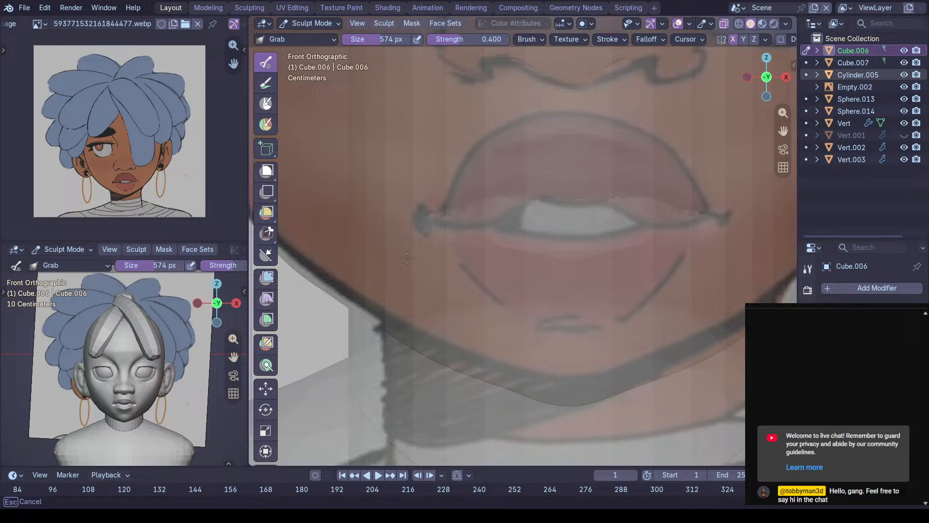
# Adjust the mouth corners with Grab at 574 px to follow the reference mouth line in X-ray
pyautogui.moveTo(408, 257)
pyautogui.mouseDown()
pyautogui.moveTo(489, 188)
pyautogui.moveTo(488, 269)
pyautogui.mouseUp()
pyautogui.moveTo(435, 243)
pyautogui.mouseDown()
pyautogui.moveTo(438, 228)
pyautogui.moveTo(478, 208)
pyautogui.moveTo(500, 217)
pyautogui.moveTo(499, 230)
pyautogui.mouseUp()
pyautogui.hotkey('alt', 'z')
pyautogui.hotkey('alt', 'z')
# Pull the middle and sides of the lower lip down toward the reference outline with Grab at 574 px
pyautogui.moveTo(569, 267); pyautogui.dragTo(567, 281)
pyautogui.moveTo(563, 321); pyautogui.dragTo(563, 326)
pyautogui.moveTo(636, 274)
pyautogui.mouseDown()
pyautogui.moveTo(663, 278)
pyautogui.moveTo(577, 282)
pyautogui.moveTo(512, 313)
pyautogui.moveTo(621, 297)
pyautogui.mouseUp()
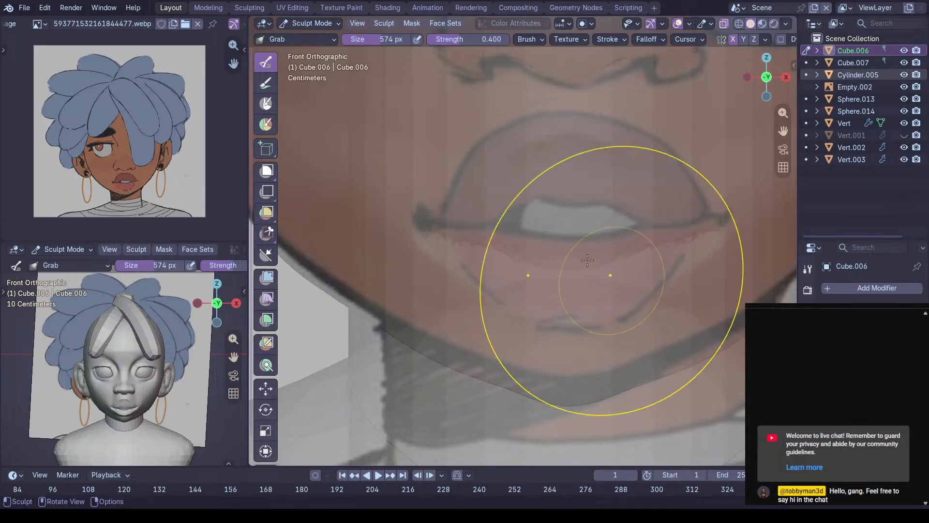
pyautogui.keyDown('ctrl'); pyautogui.moveTo(560, 254); pyautogui.dragTo(574, 202, button='middle'); pyautogui.keyUp('ctrl')
pyautogui.hotkey('alt', 'z')
pyautogui.hotkey('alt', 'z')
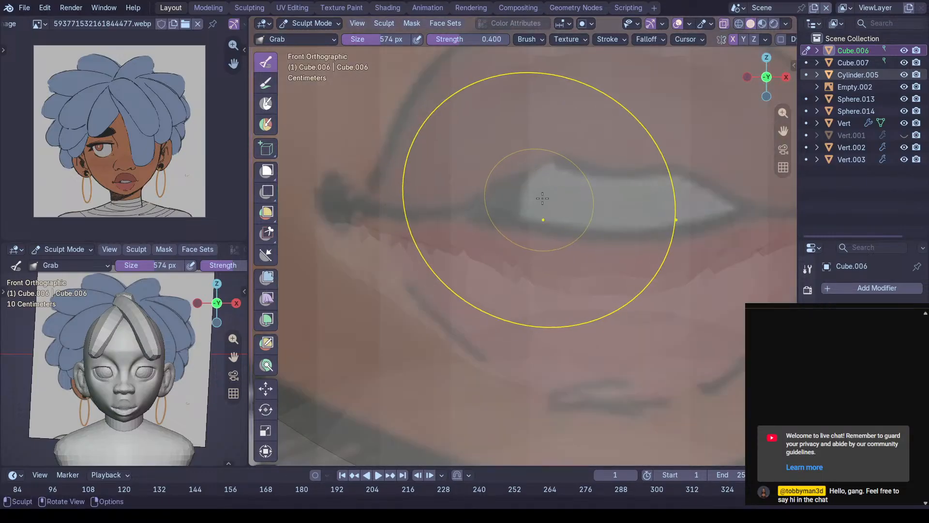
# Carve the opening between the lips with Draw Sharp at 274 px, following the reference in X-ray
pyautogui.hotkey('alt', 'z')
pyautogui.hotkey('shift', 'c')
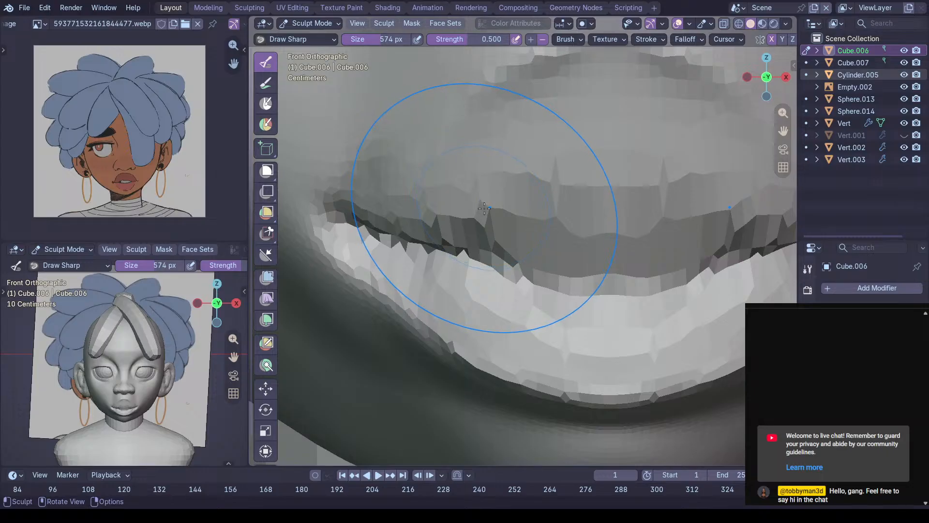
pyautogui.press('f')
pyautogui.click(404, 236)
pyautogui.hotkey('alt', 'z')
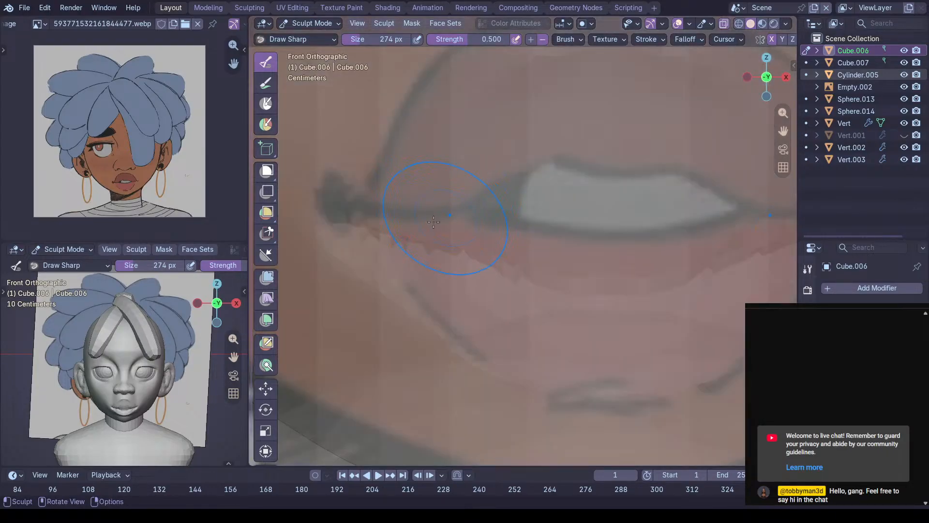
pyautogui.hotkey('alt', 'z')
pyautogui.moveTo(513, 182)
pyautogui.mouseDown()
pyautogui.moveTo(560, 172)
pyautogui.moveTo(512, 176)
pyautogui.moveTo(649, 201)
pyautogui.moveTo(518, 228)
pyautogui.moveTo(606, 225)
pyautogui.moveTo(522, 219)
pyautogui.moveTo(528, 228)
pyautogui.moveTo(599, 215)
pyautogui.mouseUp()
pyautogui.moveTo(601, 195); pyautogui.dragTo(610, 213, button='middle')
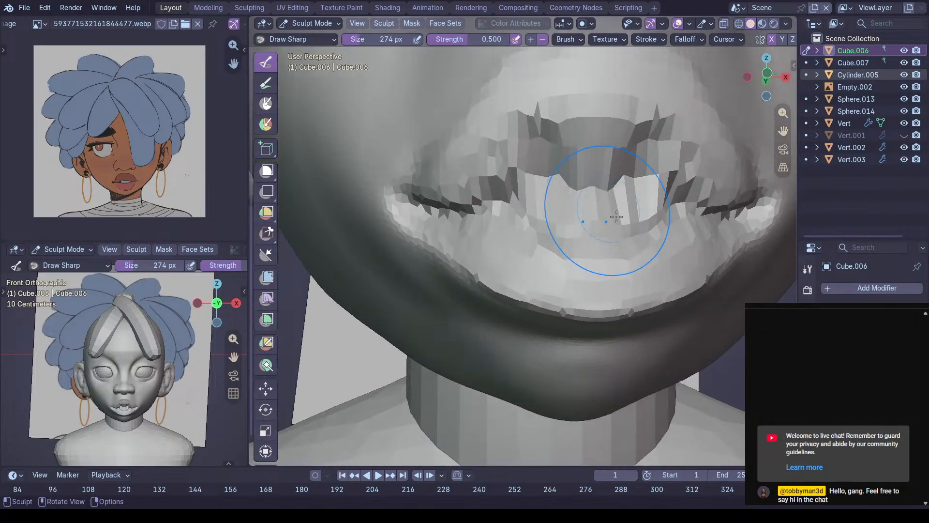
pyautogui.moveTo(529, 205)
pyautogui.mouseDown(button='middle')
pyautogui.moveTo(651, 282)
pyautogui.moveTo(648, 262)
pyautogui.moveTo(425, 280)
pyautogui.moveTo(428, 295)
pyautogui.moveTo(416, 298)
pyautogui.moveTo(499, 261)
pyautogui.moveTo(645, 228)
pyautogui.mouseUp(button='middle')
# Reshape the upper lip's outline with Grab at 414 px to match the reference in front view
pyautogui.press('f')
pyautogui.click(429, 276)
pyautogui.press('g')
pyautogui.keyDown('ctrl'); pyautogui.moveTo(553, 191); pyautogui.dragTo(552, 165, button='middle'); pyautogui.keyUp('ctrl')
pyautogui.moveTo(552, 165); pyautogui.dragTo(544, 191, button='middle')
pyautogui.press('KP_1')
pyautogui.hotkey('alt', 'z')
pyautogui.hotkey('alt', 'z')
pyautogui.hotkey('alt', 'z')
pyautogui.hotkey('alt', 'z')
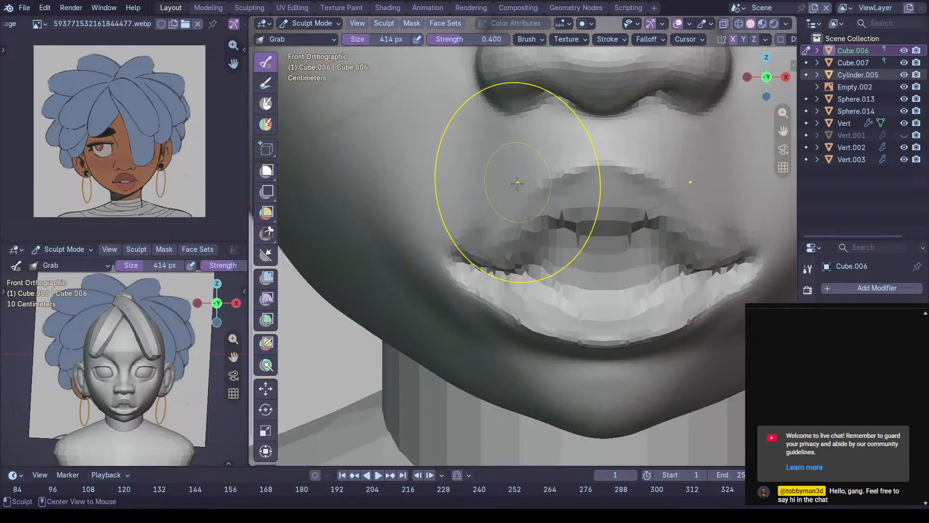
pyautogui.moveTo(516, 200); pyautogui.dragTo(510, 189)
pyautogui.moveTo(510, 258); pyautogui.dragTo(488, 258)
pyautogui.hotkey('alt', 'z')
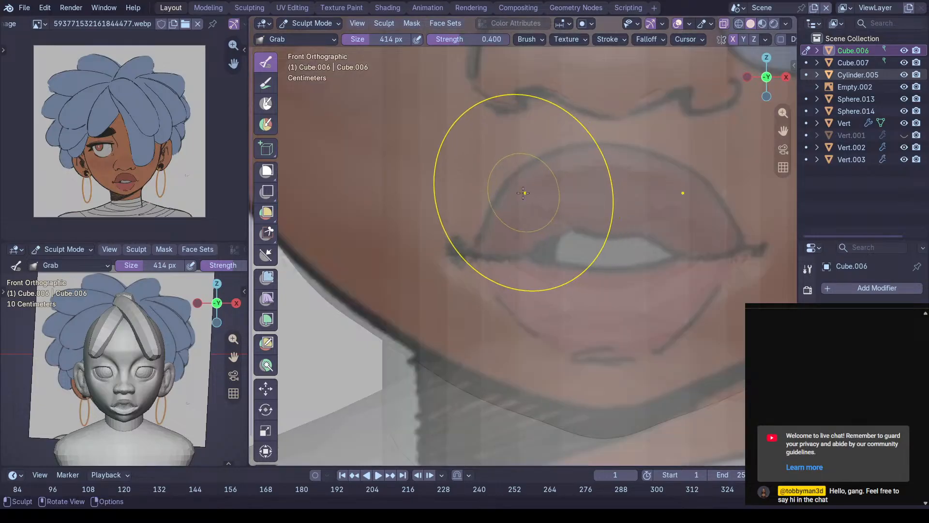
pyautogui.moveTo(615, 163); pyautogui.dragTo(688, 185)
pyautogui.hotkey('alt', 'z')
# Carve the line between the lips with Draw Sharp at 120 px, checking it against the reference in X-ray
pyautogui.moveTo(706, 178)
pyautogui.keyDown('ctrl'); pyautogui.mouseDown(button='middle')
pyautogui.moveTo(583, 236)
pyautogui.moveTo(547, 216)
pyautogui.moveTo(573, 227)
pyautogui.moveTo(551, 231)
pyautogui.mouseUp(button='middle'); pyautogui.keyUp('ctrl')
pyautogui.keyDown('ctrl'); pyautogui.moveTo(518, 269); pyautogui.dragTo(534, 228, button='middle'); pyautogui.keyUp('ctrl')
pyautogui.moveTo(535, 228); pyautogui.dragTo(521, 219, button='middle')
pyautogui.hotkey('shift', 'x')
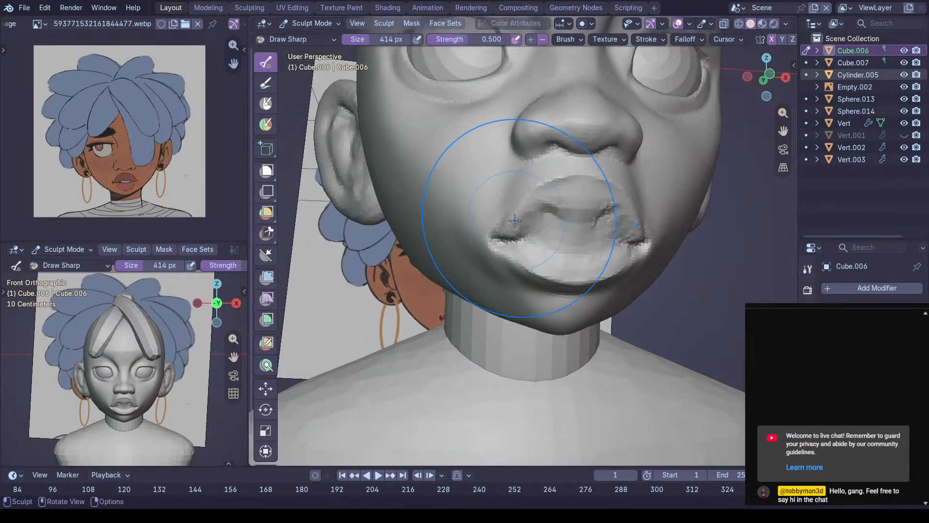
pyautogui.press('f')
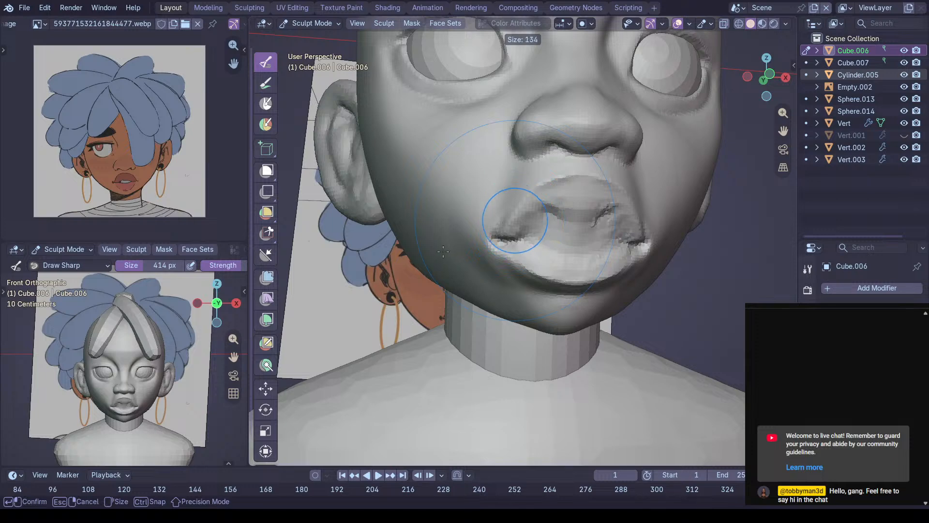
pyautogui.click(445, 251)
pyautogui.press('KP_1')
pyautogui.keyDown('ctrl'); pyautogui.moveTo(521, 246); pyautogui.dragTo(539, 197, button='middle'); pyautogui.keyUp('ctrl')
pyautogui.hotkey('alt', 'z')
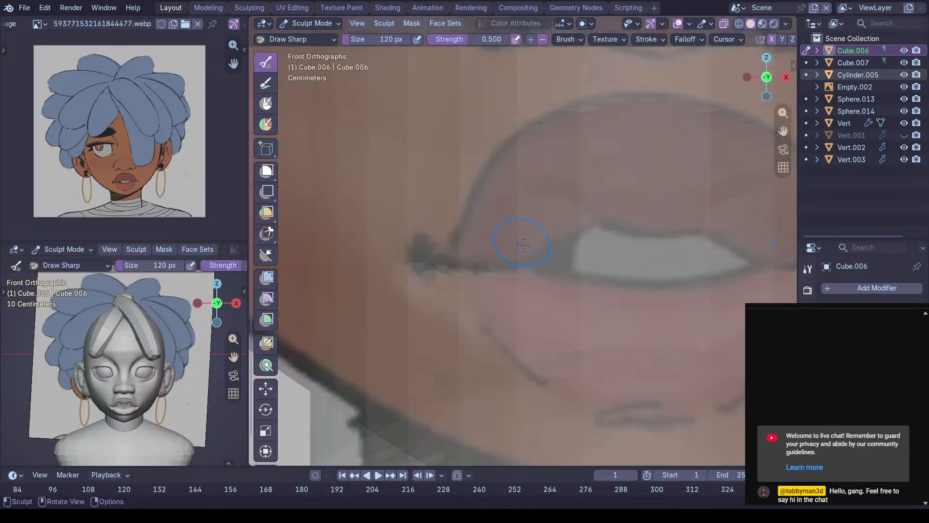
pyautogui.hotkey('alt', 'z')
pyautogui.moveTo(533, 263)
pyautogui.mouseDown()
pyautogui.moveTo(592, 228)
pyautogui.moveTo(647, 239)
pyautogui.mouseUp()
pyautogui.hotkey('alt', 'z')
pyautogui.hotkey('alt', 'z')
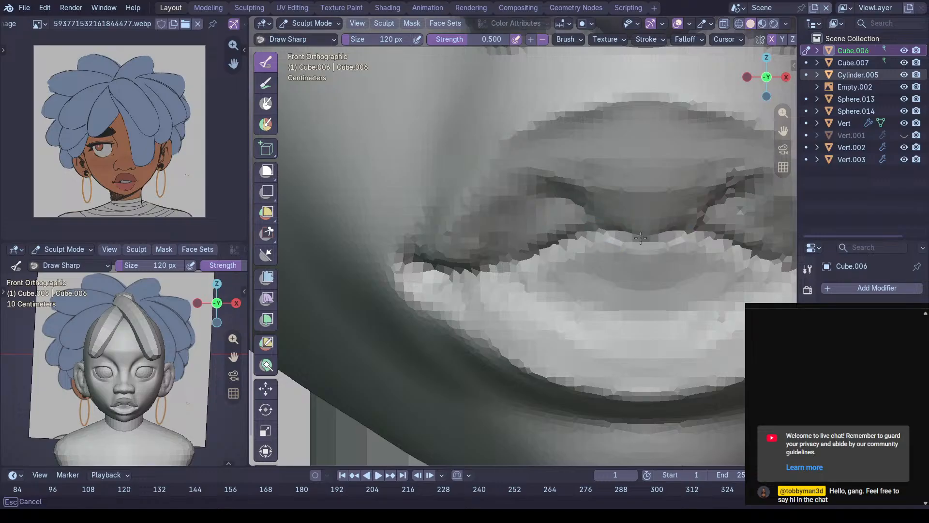
# Refine the edge of the mouth opening toward the corner with Draw Sharp at 120 px
pyautogui.hotkey('alt', 'z')
pyautogui.hotkey('alt', 'z')
pyautogui.hotkey('alt', 'z')
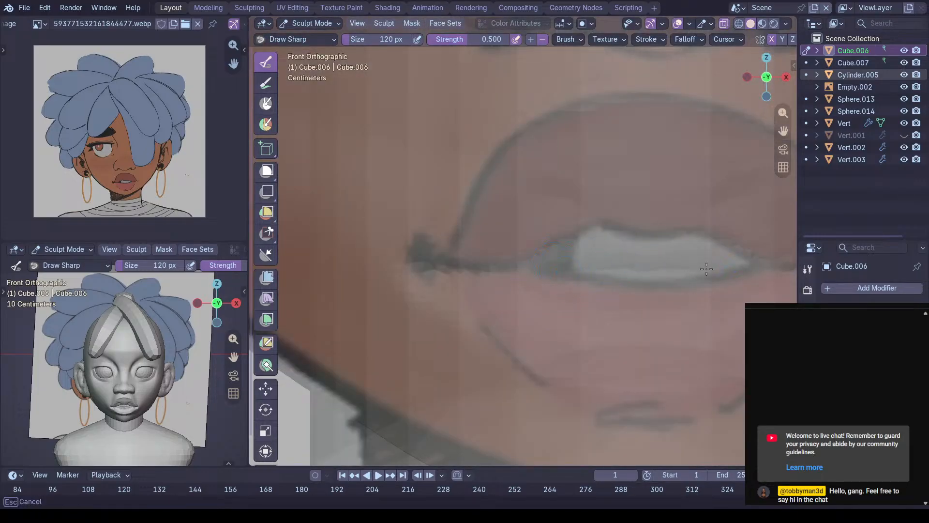
pyautogui.hotkey('alt', 'z')
pyautogui.moveTo(630, 265)
pyautogui.mouseDown()
pyautogui.moveTo(615, 254)
pyautogui.moveTo(580, 261)
pyautogui.moveTo(700, 252)
pyautogui.moveTo(522, 253)
pyautogui.mouseUp()
# Build up volume in the middle of the upper lip with Clay Strips at 140 px
pyautogui.press('c')
pyautogui.moveTo(523, 253)
pyautogui.mouseDown(button='middle')
pyautogui.moveTo(529, 150)
pyautogui.moveTo(526, 243)
pyautogui.moveTo(682, 235)
pyautogui.mouseUp(button='middle')
pyautogui.press('f')
pyautogui.click(530, 190)
pyautogui.moveTo(638, 158); pyautogui.dragTo(656, 225)
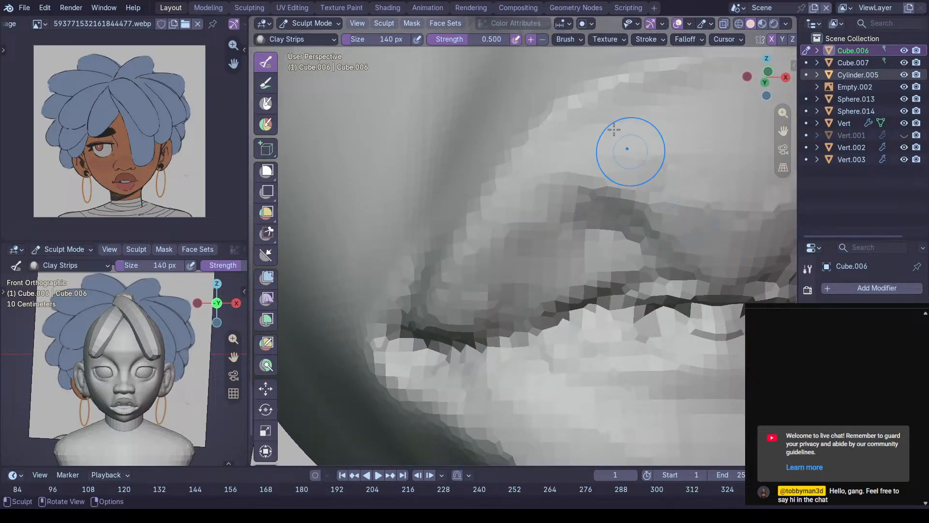
pyautogui.moveTo(619, 139); pyautogui.dragTo(663, 230)
pyautogui.moveTo(645, 131); pyautogui.dragTo(695, 205)
pyautogui.moveTo(665, 144)
pyautogui.mouseDown()
pyautogui.moveTo(703, 168)
pyautogui.moveTo(709, 191)
pyautogui.mouseUp()
pyautogui.moveTo(672, 120); pyautogui.dragTo(726, 211)
# Fill out the upper lip from its centre toward the mouth corner with Clay Strips at 140 px
pyautogui.moveTo(723, 197); pyautogui.dragTo(628, 174, button='middle')
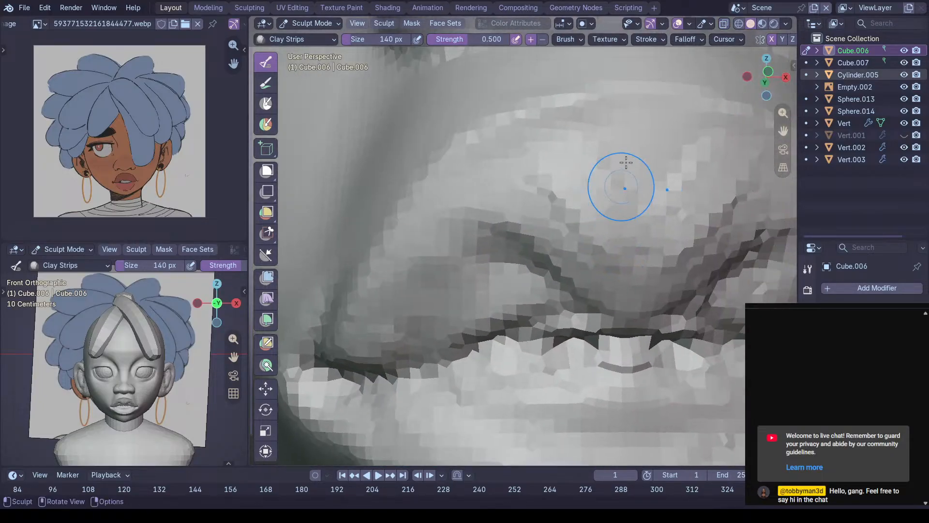
pyautogui.moveTo(532, 147); pyautogui.dragTo(628, 234)
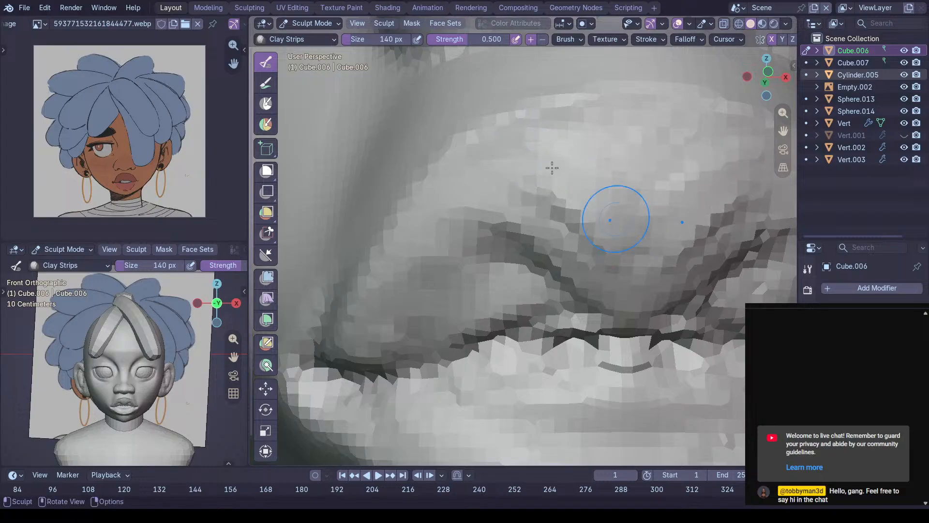
pyautogui.moveTo(519, 142); pyautogui.dragTo(670, 198)
pyautogui.moveTo(494, 261)
pyautogui.mouseDown()
pyautogui.moveTo(429, 290)
pyautogui.moveTo(431, 305)
pyautogui.mouseUp()
pyautogui.moveTo(520, 276)
pyautogui.mouseDown()
pyautogui.moveTo(411, 312)
pyautogui.moveTo(418, 328)
pyautogui.moveTo(518, 290)
pyautogui.moveTo(412, 296)
pyautogui.moveTo(513, 220)
pyautogui.mouseUp()
pyautogui.moveTo(497, 183); pyautogui.dragTo(426, 285)
pyautogui.moveTo(525, 232)
pyautogui.mouseDown(button='middle')
pyautogui.moveTo(578, 231)
pyautogui.moveTo(591, 262)
pyautogui.moveTo(633, 246)
pyautogui.mouseUp(button='middle')
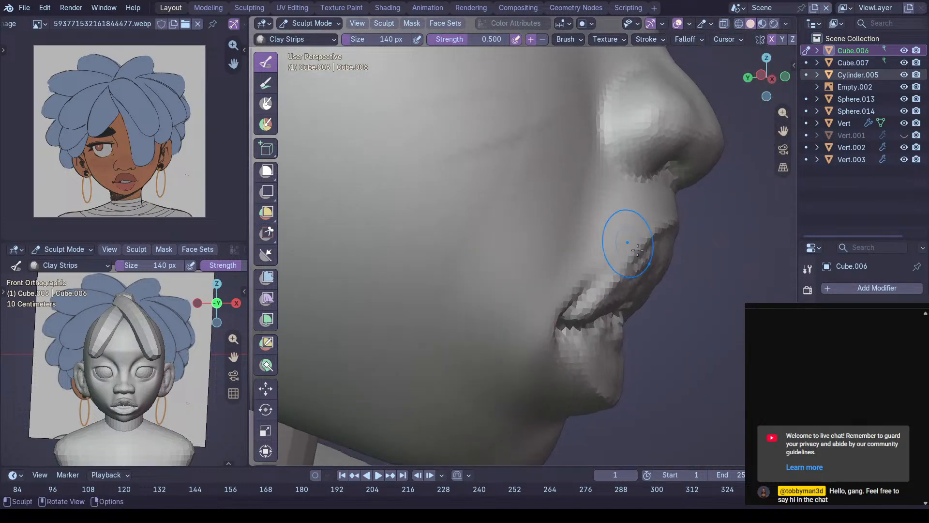
pyautogui.moveTo(656, 202); pyautogui.dragTo(548, 269, button='middle')
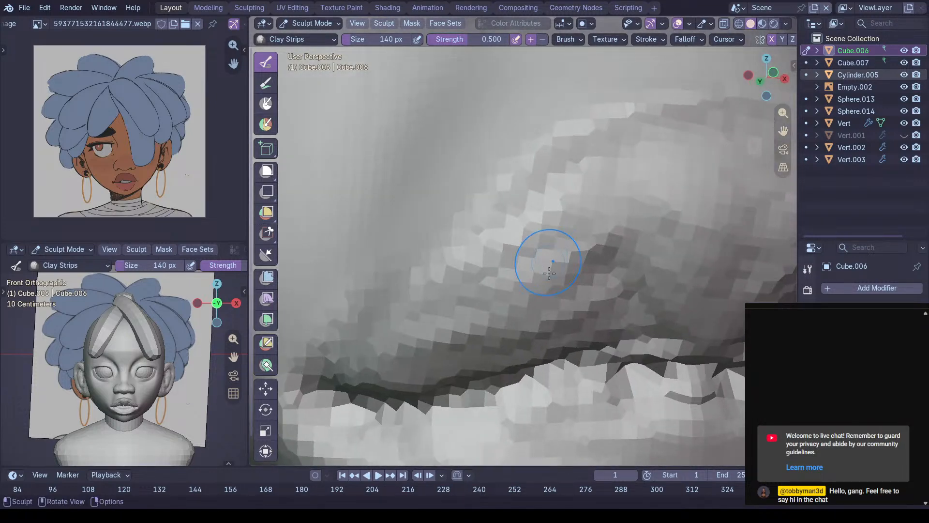
pyautogui.moveTo(699, 150); pyautogui.dragTo(654, 142, button='middle')
pyautogui.moveTo(554, 158)
pyautogui.mouseDown(button='middle')
pyautogui.moveTo(632, 210)
pyautogui.moveTo(616, 265)
pyautogui.moveTo(639, 244)
pyautogui.moveTo(506, 227)
pyautogui.moveTo(535, 269)
pyautogui.moveTo(435, 242)
pyautogui.moveTo(477, 277)
pyautogui.moveTo(542, 261)
pyautogui.moveTo(466, 228)
pyautogui.moveTo(459, 247)
pyautogui.moveTo(477, 244)
pyautogui.mouseUp(button='middle')
# Sharpen the upper lip's lower edge with Draw Sharp at 178 px and compare the mouth with the reference
pyautogui.hotkey('shift', 'c')
pyautogui.press('f')
pyautogui.click(522, 242)
pyautogui.keyDown('ctrl'); pyautogui.moveTo(484, 295); pyautogui.dragTo(454, 251, button='middle'); pyautogui.keyUp('ctrl')
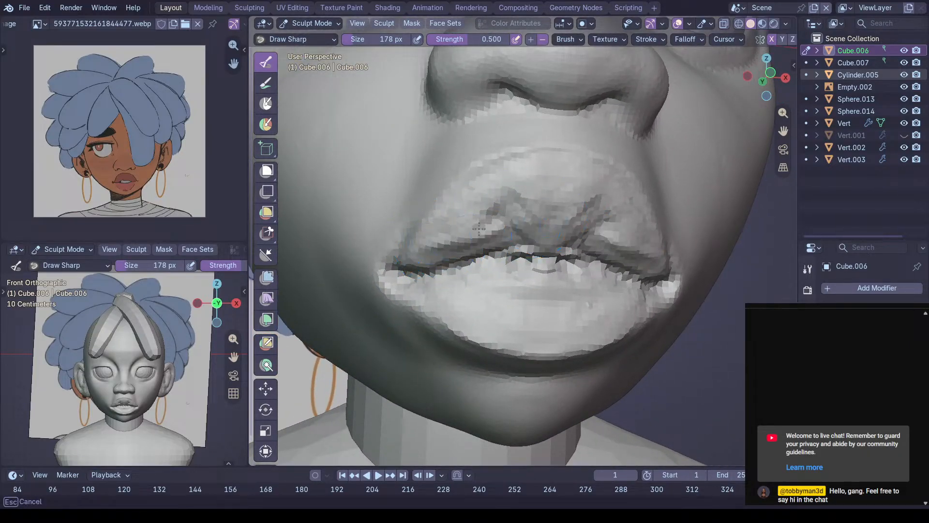
pyautogui.moveTo(655, 265)
pyautogui.mouseDown(button='middle')
pyautogui.moveTo(609, 263)
pyautogui.moveTo(667, 254)
pyautogui.mouseUp(button='middle')
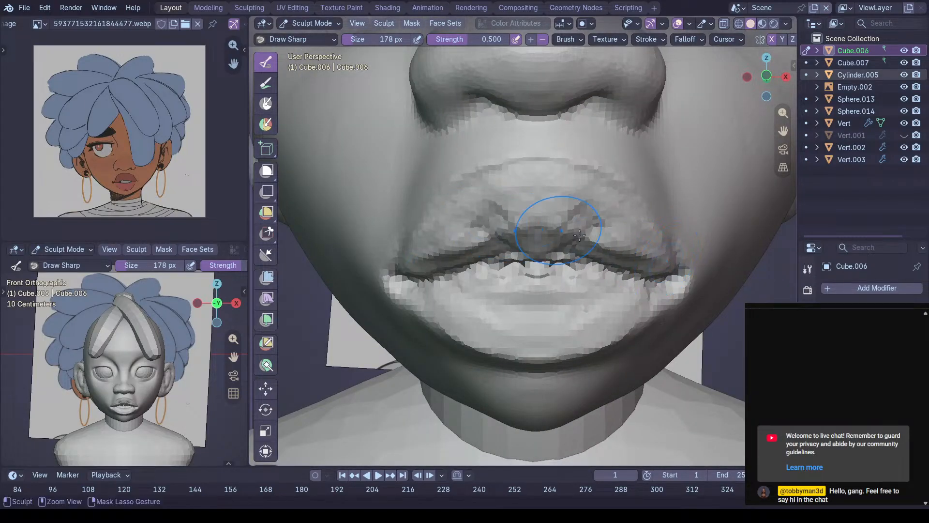
pyautogui.moveTo(506, 243)
pyautogui.mouseDown(button='middle')
pyautogui.moveTo(542, 252)
pyautogui.moveTo(493, 276)
pyautogui.moveTo(469, 274)
pyautogui.mouseUp(button='middle')
pyautogui.hotkey('alt', 'z')
pyautogui.hotkey('alt', 'z')
pyautogui.scroll(-1, 483, 338)
# Reshape the chin and jaw with Grab at 332 px, inspect the profile, and undo the last changes
pyautogui.press('g')
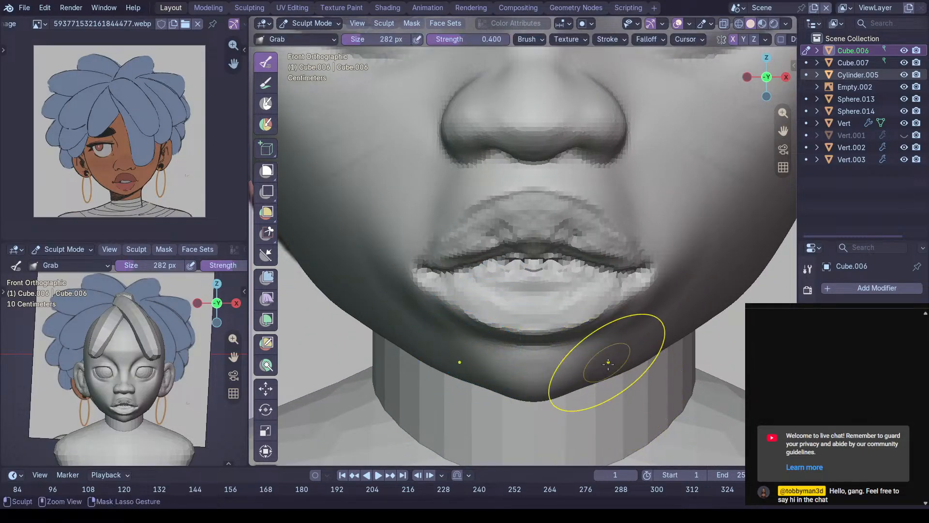
pyautogui.keyDown('ctrl'); pyautogui.moveTo(607, 359); pyautogui.dragTo(605, 381, button='middle'); pyautogui.keyUp('ctrl')
pyautogui.press('f')
pyautogui.click(614, 383)
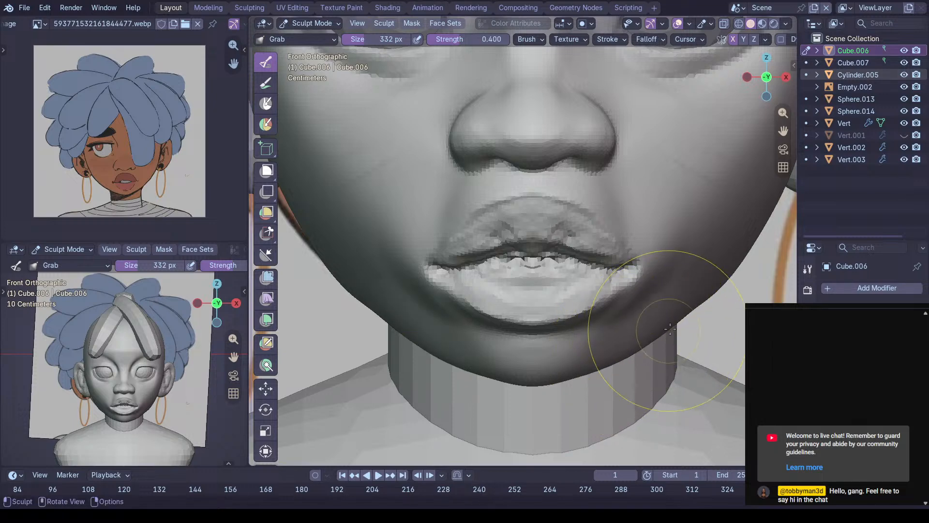
pyautogui.moveTo(703, 306)
pyautogui.mouseDown(button='middle')
pyautogui.moveTo(699, 290)
pyautogui.moveTo(667, 297)
pyautogui.moveTo(535, 279)
pyautogui.moveTo(622, 254)
pyautogui.moveTo(608, 266)
pyautogui.moveTo(453, 231)
pyautogui.moveTo(460, 237)
pyautogui.mouseUp(button='middle')
pyautogui.moveTo(485, 270); pyautogui.dragTo(611, 304, button='middle')
pyautogui.hotkey('ctrl', 'z')
pyautogui.hotkey('ctrl', 'z')
pyautogui.hotkey('ctrl', 'z')
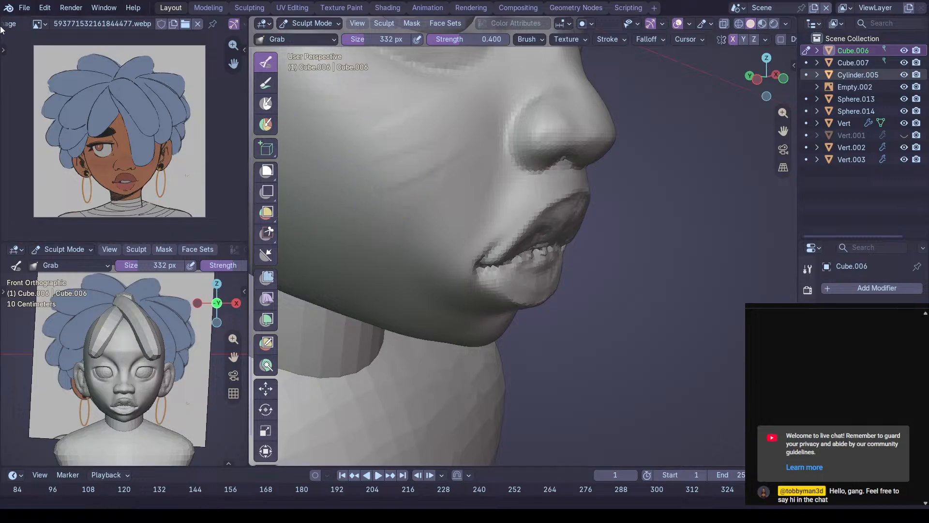
# Reopen the recent file Jul 26.blend without saving the current changes
pyautogui.click(24, 8)
pyautogui.moveTo(67, 46)
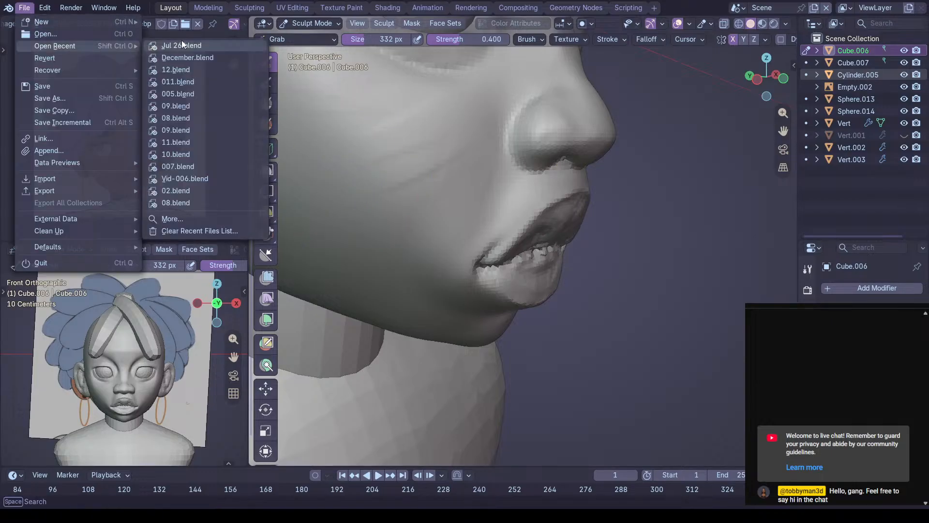
pyautogui.click(212, 49)
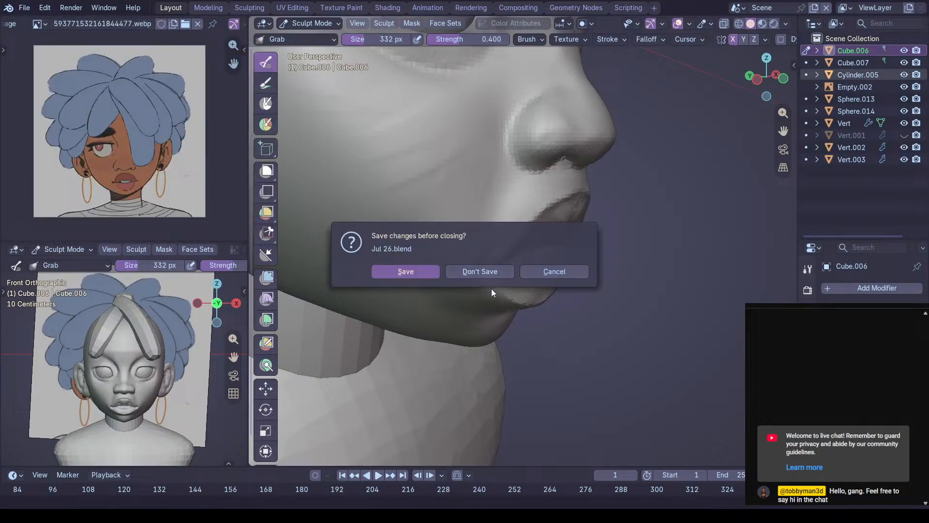
pyautogui.click(481, 272)
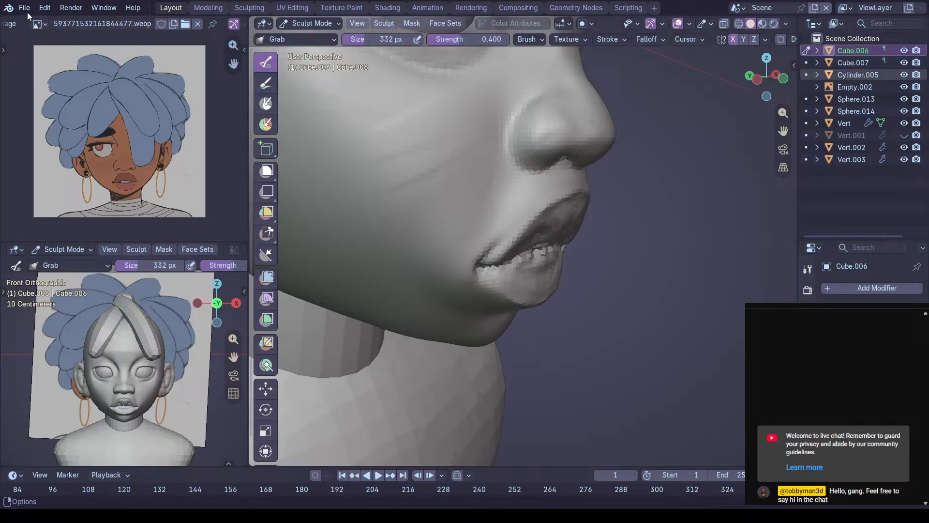
pyautogui.click(28, 12)
pyautogui.moveTo(85, 45)
pyautogui.click(198, 45)
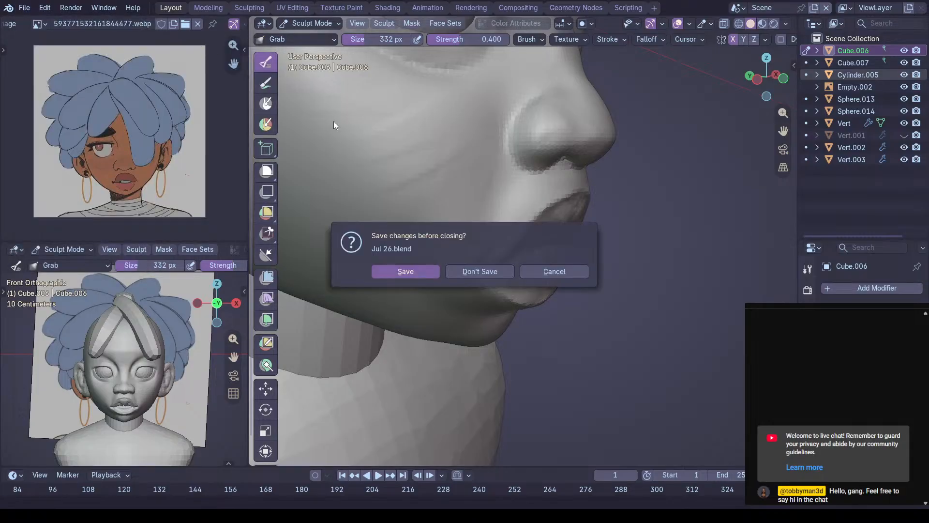
pyautogui.click(484, 271)
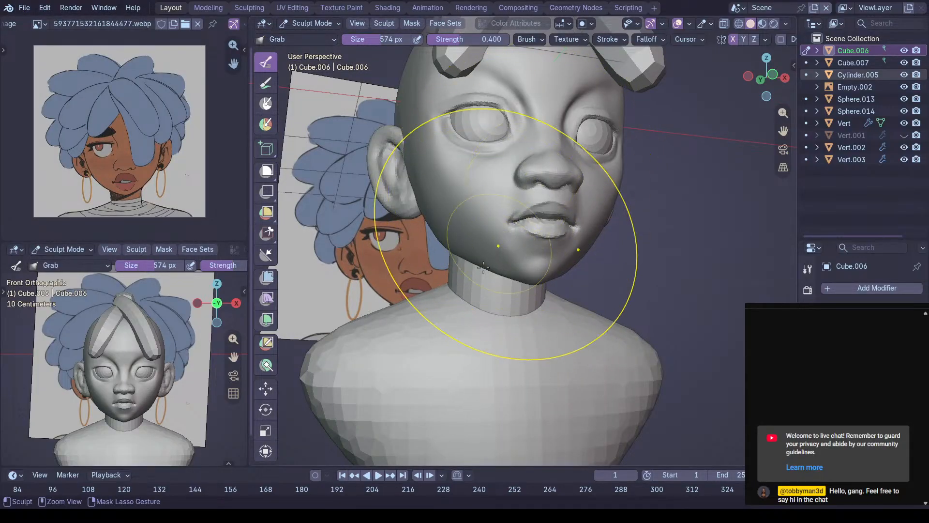
# Smooth away the sculpted lips and compare the mouth area with the reference in front view using X-ray
pyautogui.moveTo(523, 244); pyautogui.dragTo(501, 160, button='middle')
pyautogui.moveTo(472, 211)
pyautogui.keyDown('ctrl'); pyautogui.mouseDown(button='middle')
pyautogui.moveTo(510, 143)
pyautogui.moveTo(475, 219)
pyautogui.mouseUp(button='middle'); pyautogui.keyUp('ctrl')
pyautogui.moveTo(474, 220)
pyautogui.keyDown('shift'); pyautogui.mouseDown()
pyautogui.moveTo(551, 159)
pyautogui.moveTo(495, 187)
pyautogui.moveTo(581, 189)
pyautogui.mouseUp(); pyautogui.keyUp('shift')
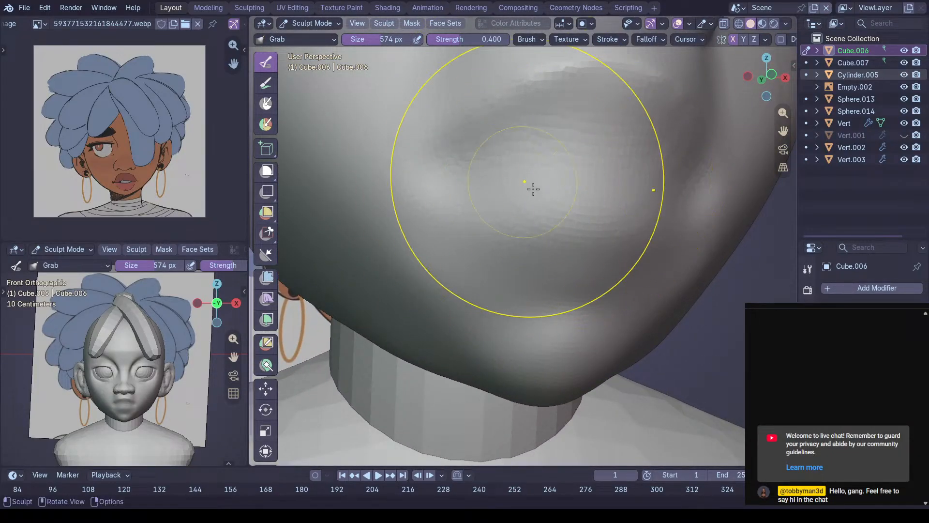
pyautogui.keyDown('alt'); pyautogui.moveTo(537, 213); pyautogui.dragTo(501, 234, button='middle'); pyautogui.keyUp('alt')
pyautogui.hotkey('alt', 'z')
pyautogui.keyDown('shift'); pyautogui.moveTo(534, 332); pyautogui.dragTo(580, 244, button='middle'); pyautogui.keyUp('shift')
pyautogui.hotkey('alt', 'z')
pyautogui.hotkey('alt', 'z')
pyautogui.hotkey('alt', 'z')
# Carve the creases below the lower lip with Draw Sharp at 264 px, following the reference lines in X-ray
pyautogui.hotkey('shift', 'x')
pyautogui.press('f')
pyautogui.click(499, 271)
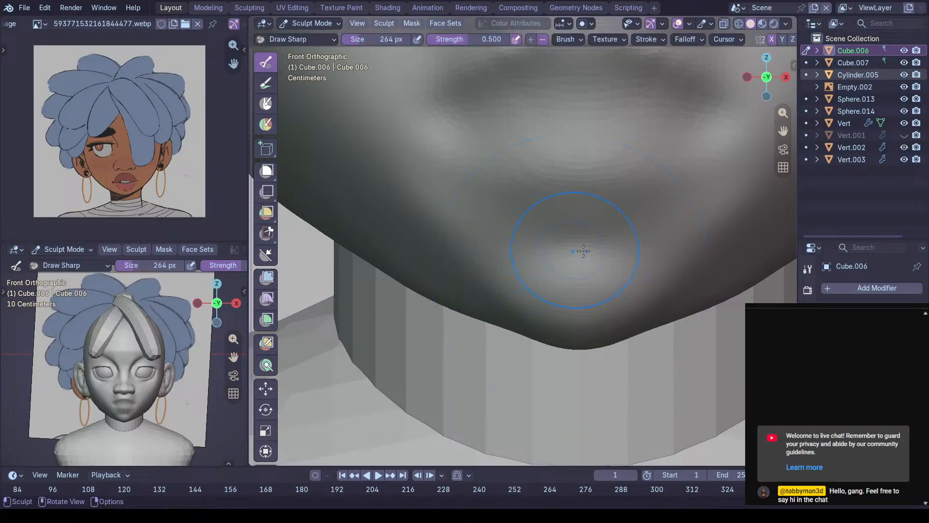
pyautogui.hotkey('alt', 'z')
pyautogui.hotkey('alt', 'z')
pyautogui.hotkey('alt', 'z')
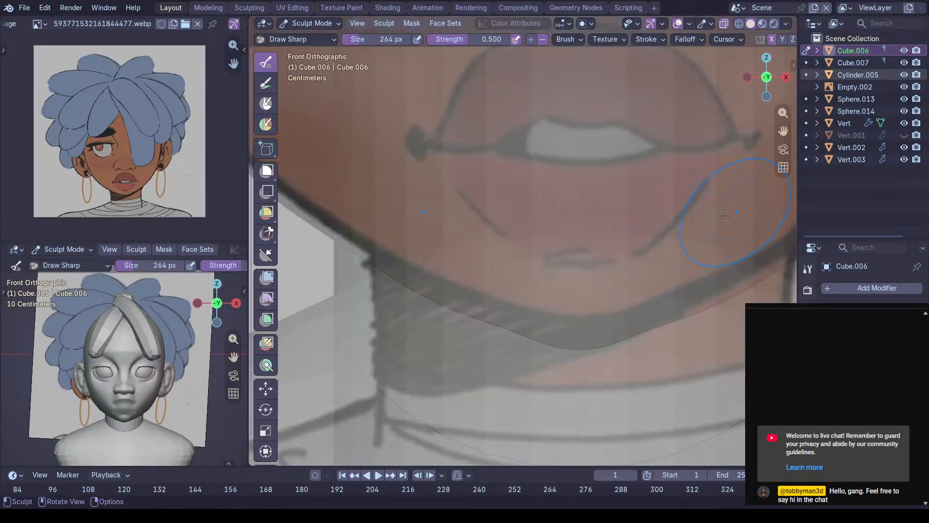
pyautogui.hotkey('alt', 'z')
# Define the upper lip's outline with Draw Sharp at 264 px, checking against the reference drawing in X-ray
pyautogui.keyDown('shift'); pyautogui.moveTo(733, 208); pyautogui.dragTo(715, 286, button='middle'); pyautogui.keyUp('shift')
pyautogui.hotkey('alt', 'z')
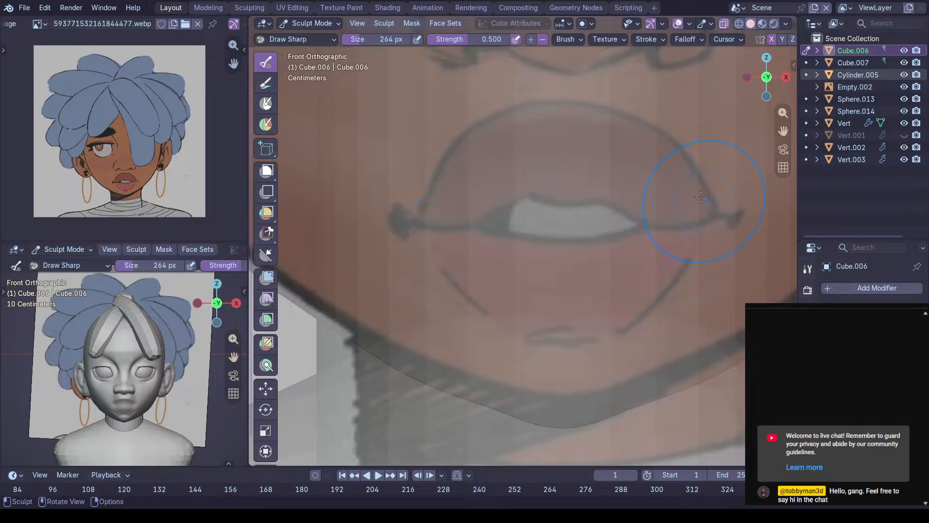
pyautogui.hotkey('alt', 'z')
pyautogui.keyDown('shift'); pyautogui.moveTo(565, 156); pyautogui.dragTo(544, 129, button='middle'); pyautogui.keyUp('shift')
pyautogui.hotkey('alt', 'z')
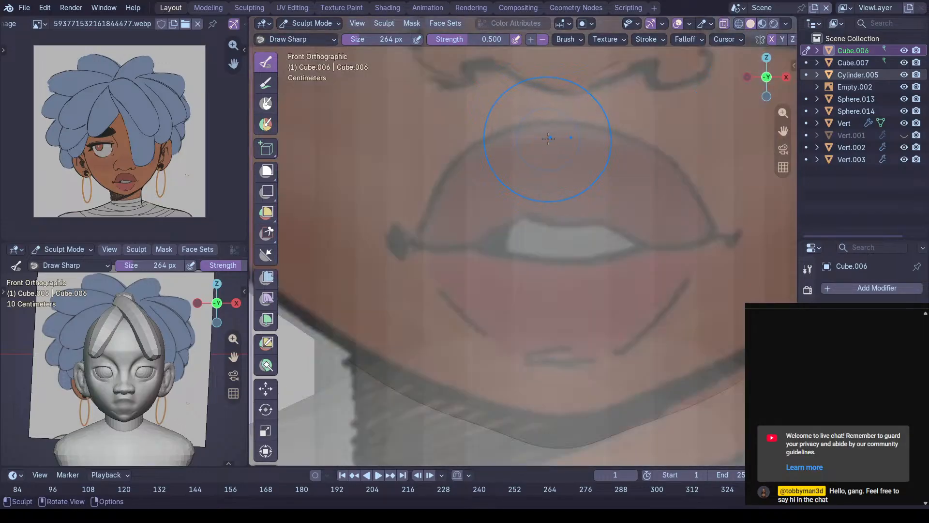
pyautogui.hotkey('alt', 'z')
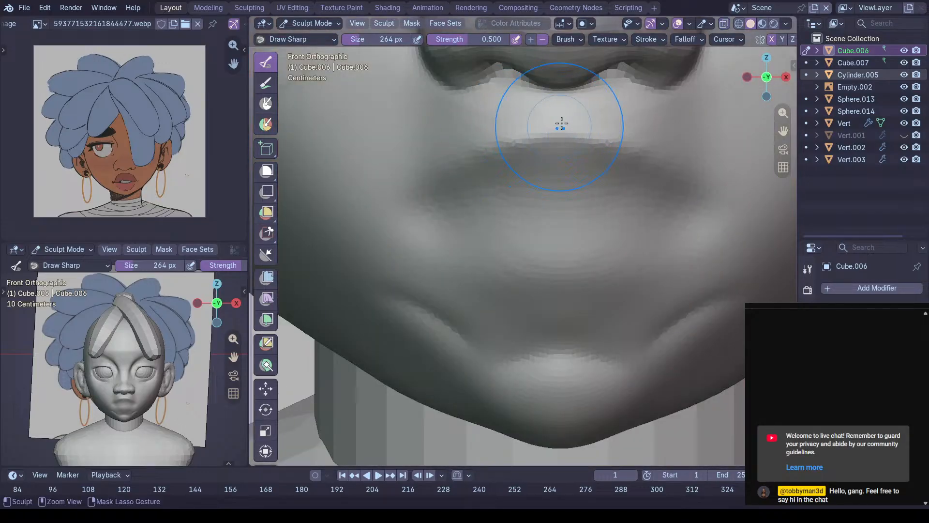
pyautogui.hotkey('alt', 'z')
pyautogui.hotkey('alt', 'z')
pyautogui.hotkey('alt', 'z')
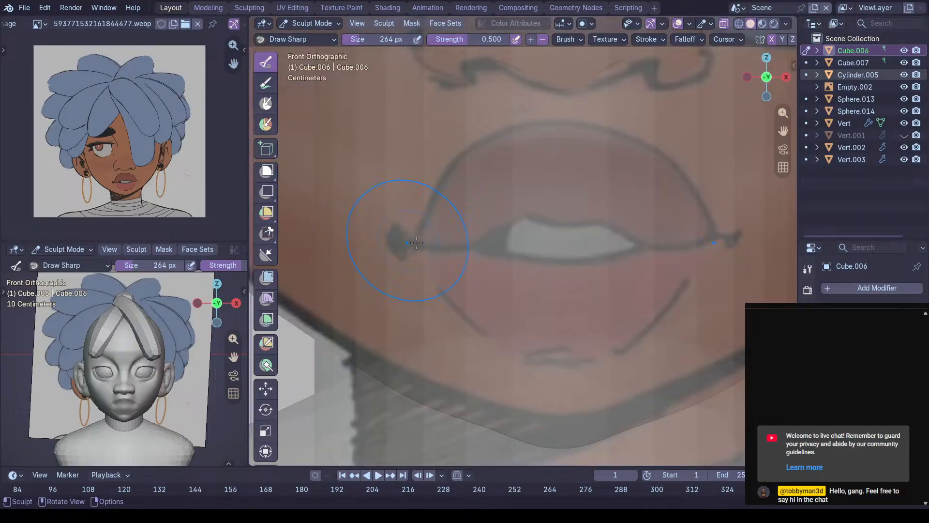
# Carve the upper and lower edges of the mouth opening with Draw Sharp, following the reference in X-ray
pyautogui.hotkey('alt', 'z')
pyautogui.hotkey('alt', 'z')
pyautogui.hotkey('alt', 'z')
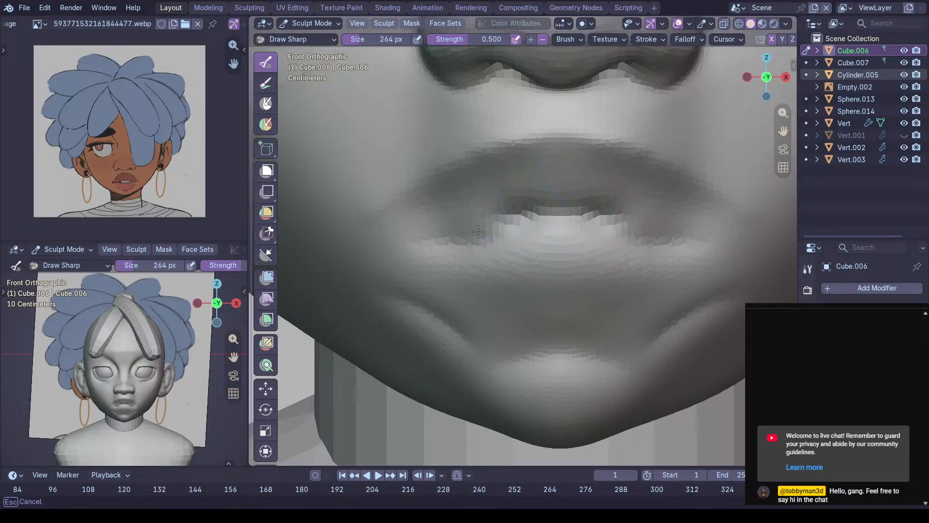
pyautogui.moveTo(508, 217); pyautogui.dragTo(470, 229)
pyautogui.hotkey('alt', 'z')
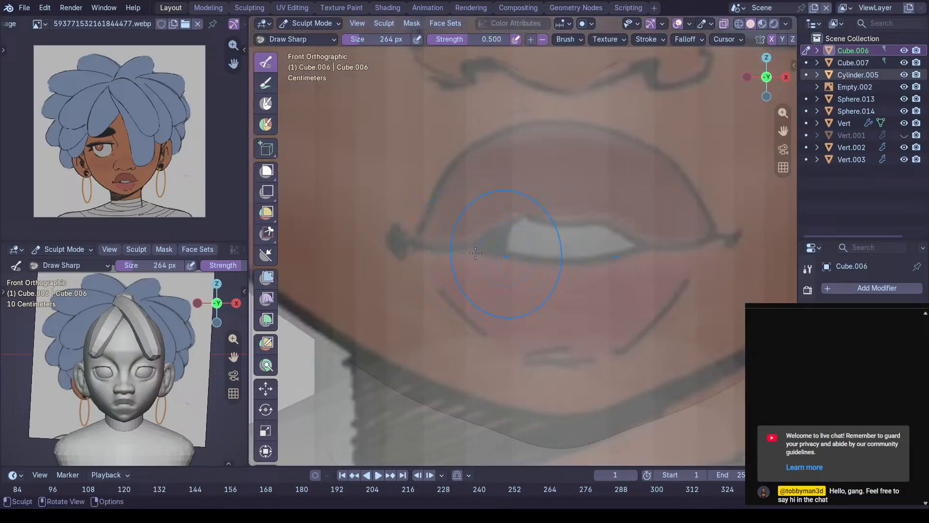
pyautogui.hotkey('alt', 'z')
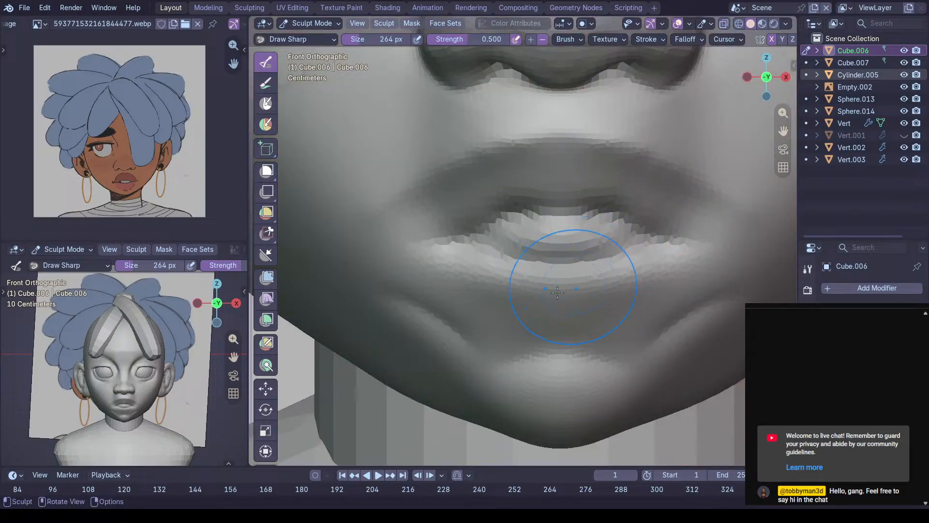
pyautogui.hotkey('alt', 'z')
pyautogui.hotkey('alt', 'z')
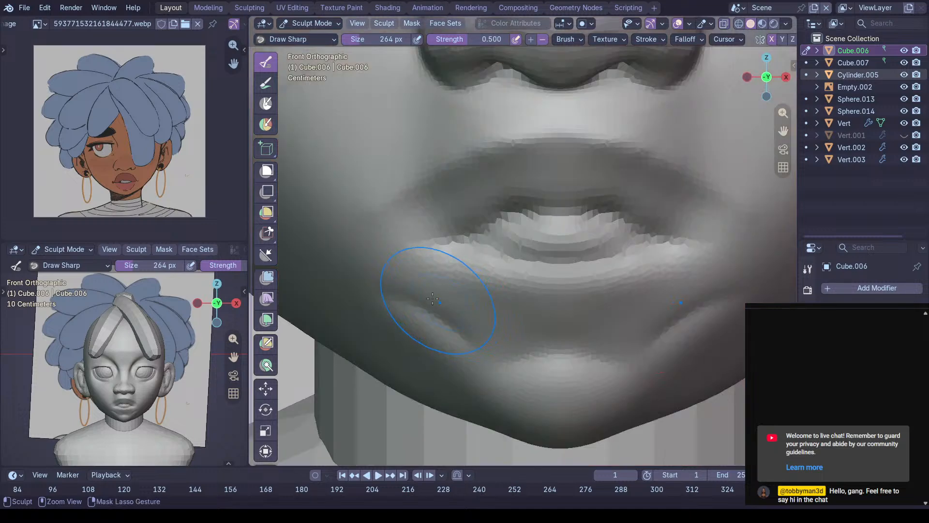
# Carve a continuous crease under the lower lip with Draw Sharp at 264 px, joining the two side creases
pyautogui.hotkey('alt', 'z')
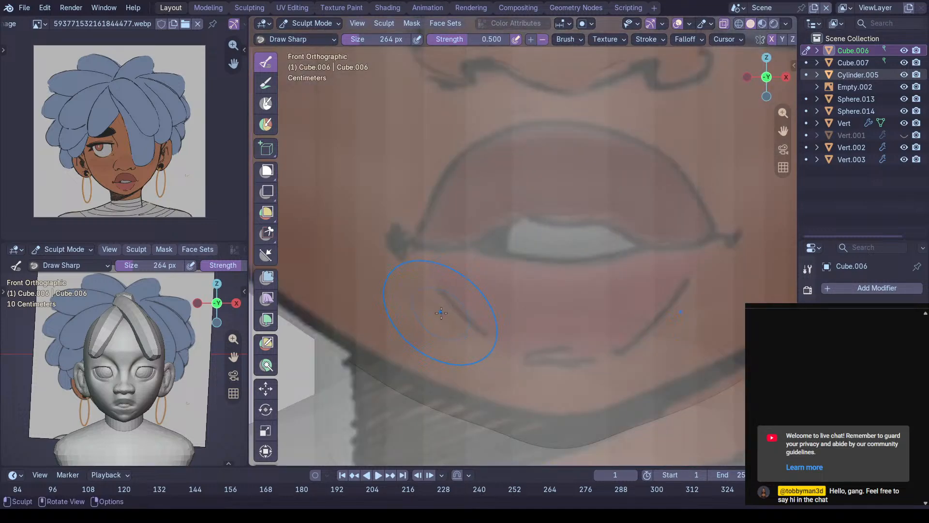
pyautogui.hotkey('alt', 'z')
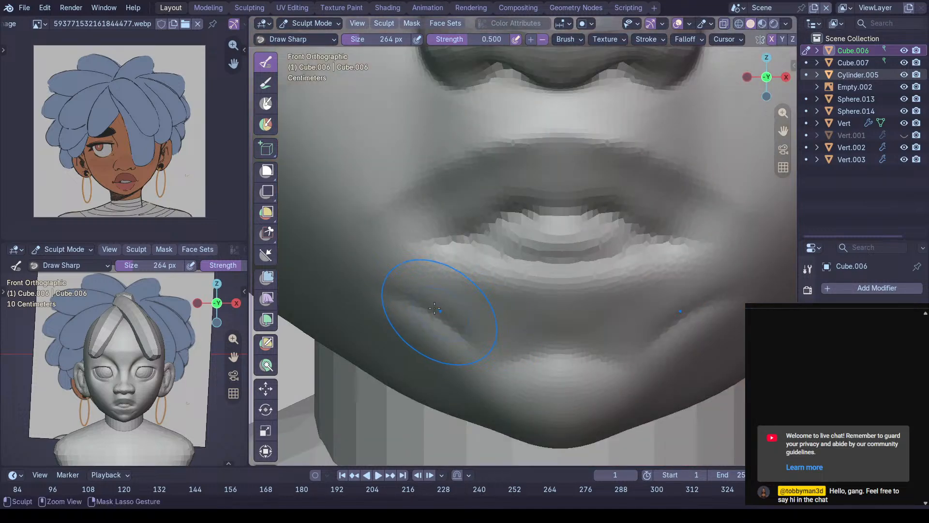
pyautogui.keyDown('ctrl'); pyautogui.moveTo(451, 317); pyautogui.dragTo(484, 326); pyautogui.keyUp('ctrl')
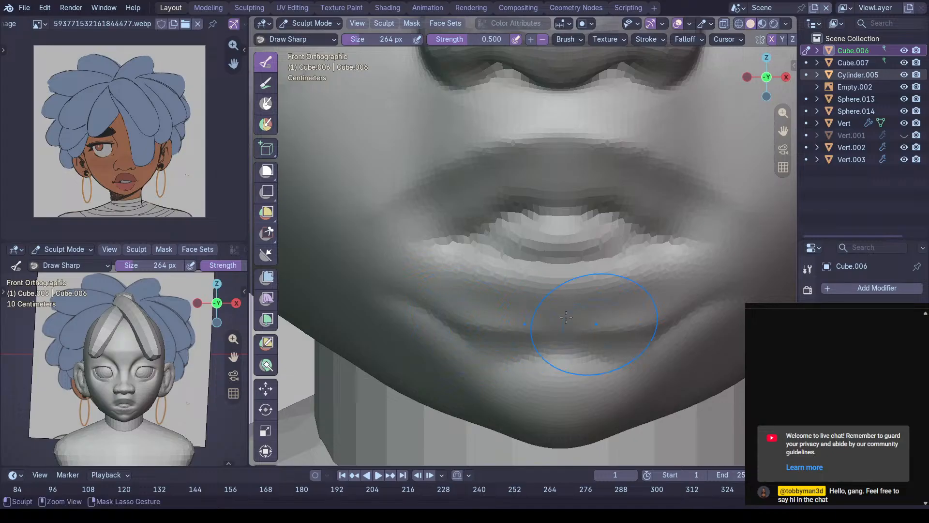
pyautogui.moveTo(585, 315)
pyautogui.mouseDown(button='middle')
pyautogui.moveTo(560, 290)
pyautogui.moveTo(463, 287)
pyautogui.moveTo(435, 241)
pyautogui.moveTo(581, 286)
pyautogui.moveTo(593, 267)
pyautogui.moveTo(518, 266)
pyautogui.moveTo(560, 241)
pyautogui.moveTo(610, 305)
pyautogui.mouseUp(button='middle')
pyautogui.scroll(-2, 540, 280)
# Reshape the chin and the area below the lower lip using Grab at 380 px
pyautogui.press('f')
pyautogui.click(580, 250)
pyautogui.press('g')
pyautogui.moveTo(559, 387); pyautogui.dragTo(577, 247, button='middle')
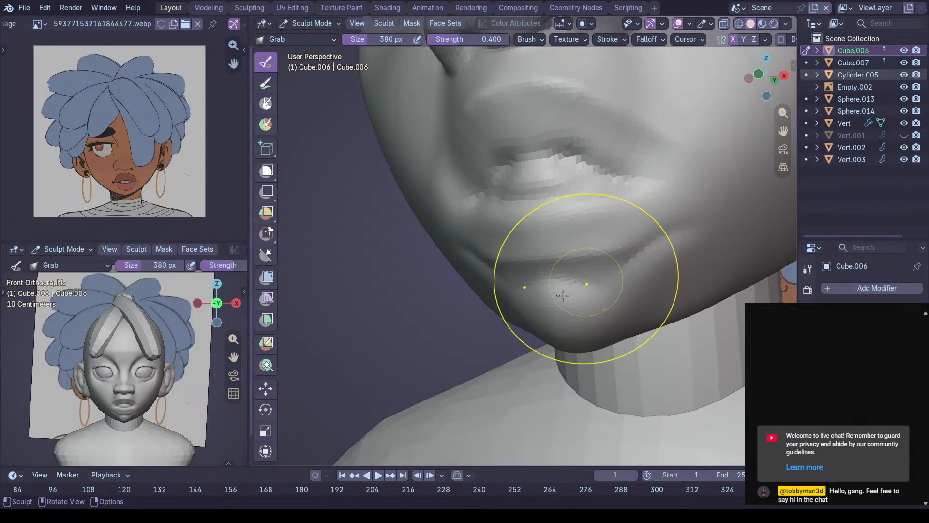
pyautogui.moveTo(574, 290); pyautogui.dragTo(575, 296, button='middle')
pyautogui.moveTo(522, 259)
pyautogui.mouseDown(button='middle')
pyautogui.moveTo(571, 241)
pyautogui.moveTo(607, 244)
pyautogui.moveTo(506, 243)
pyautogui.mouseUp(button='middle')
# Cut the mouth line out to the corners with Draw Sharp at 88 px, following the reference in front view
pyautogui.hotkey('shift', 'c')
pyautogui.press('f')
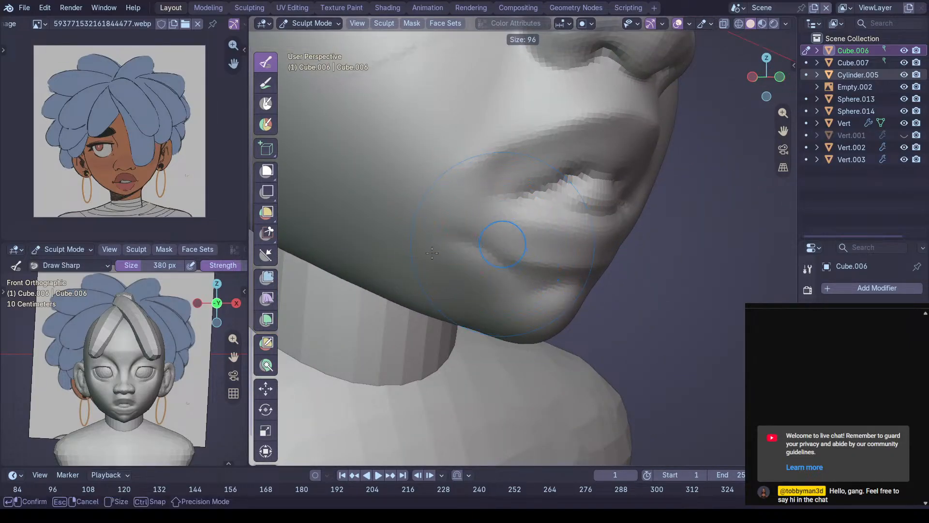
pyautogui.click(435, 252)
pyautogui.moveTo(552, 218); pyautogui.dragTo(497, 201, button='middle')
pyautogui.press('KP_1')
pyautogui.hotkey('alt', 'z')
pyautogui.hotkey('alt', 'z')
pyautogui.hotkey('alt', 'z')
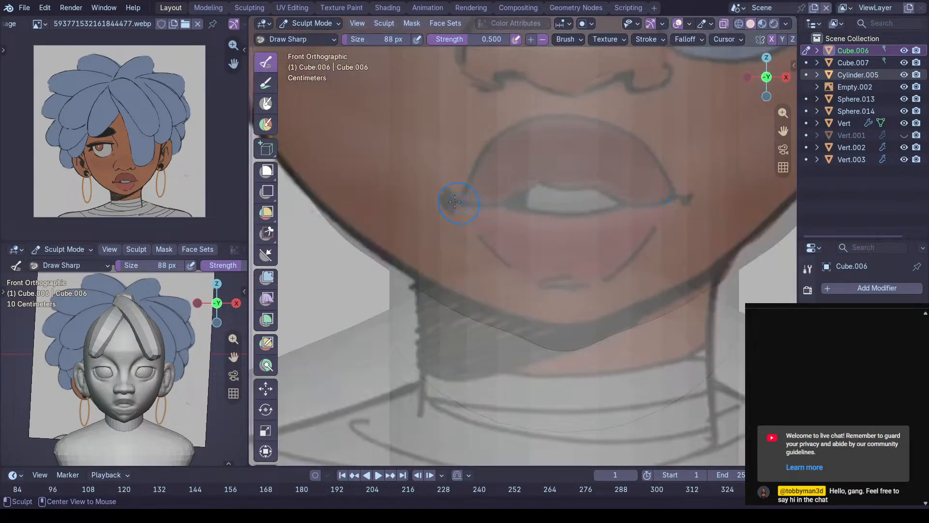
pyautogui.moveTo(465, 202)
pyautogui.keyDown('ctrl'); pyautogui.mouseDown(button='middle')
pyautogui.moveTo(457, 174)
pyautogui.moveTo(475, 216)
pyautogui.moveTo(505, 223)
pyautogui.mouseUp(button='middle'); pyautogui.keyUp('ctrl')
pyautogui.hotkey('alt', 'z')
pyautogui.hotkey('ctrl', 'c')
pyautogui.moveTo(505, 223)
pyautogui.mouseDown()
pyautogui.moveTo(498, 219)
pyautogui.moveTo(554, 206)
pyautogui.mouseUp()
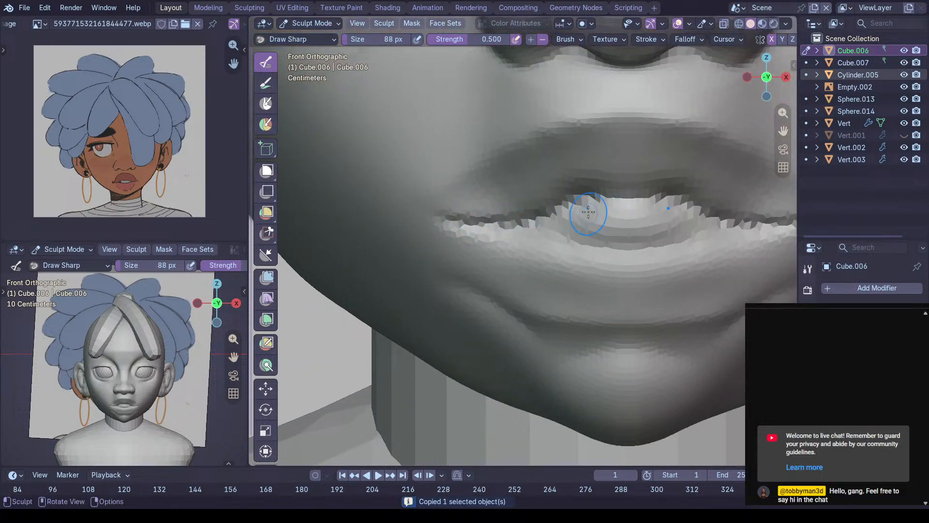
# Deepen the inside of the mouth opening with Draw Sharp at 208 px
pyautogui.press('f')
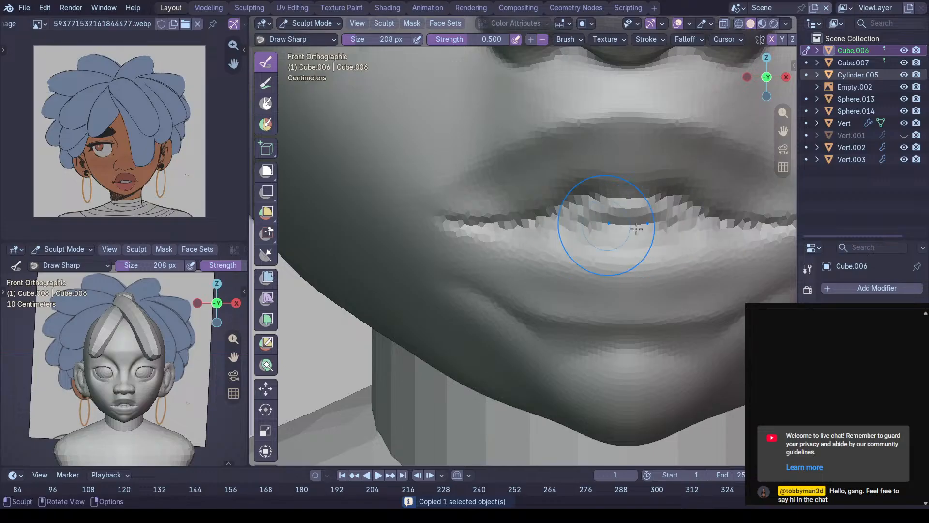
pyautogui.moveTo(606, 219)
pyautogui.mouseDown()
pyautogui.moveTo(557, 229)
pyautogui.moveTo(615, 236)
pyautogui.mouseUp()
pyautogui.moveTo(614, 236)
pyautogui.mouseDown(button='middle')
pyautogui.moveTo(664, 172)
pyautogui.moveTo(622, 208)
pyautogui.moveTo(592, 171)
pyautogui.moveTo(611, 204)
pyautogui.mouseUp(button='middle')
pyautogui.moveTo(560, 223)
pyautogui.mouseDown(button='middle')
pyautogui.moveTo(516, 265)
pyautogui.moveTo(543, 224)
pyautogui.mouseUp(button='middle')
# Build up the volume of the upper lip with Clay Strips at 130 px
pyautogui.press('c')
pyautogui.press('f')
pyautogui.click(527, 233)
pyautogui.moveTo(527, 232)
pyautogui.mouseDown()
pyautogui.moveTo(506, 213)
pyautogui.moveTo(475, 247)
pyautogui.moveTo(652, 199)
pyautogui.mouseUp()
pyautogui.moveTo(639, 143); pyautogui.dragTo(736, 190)
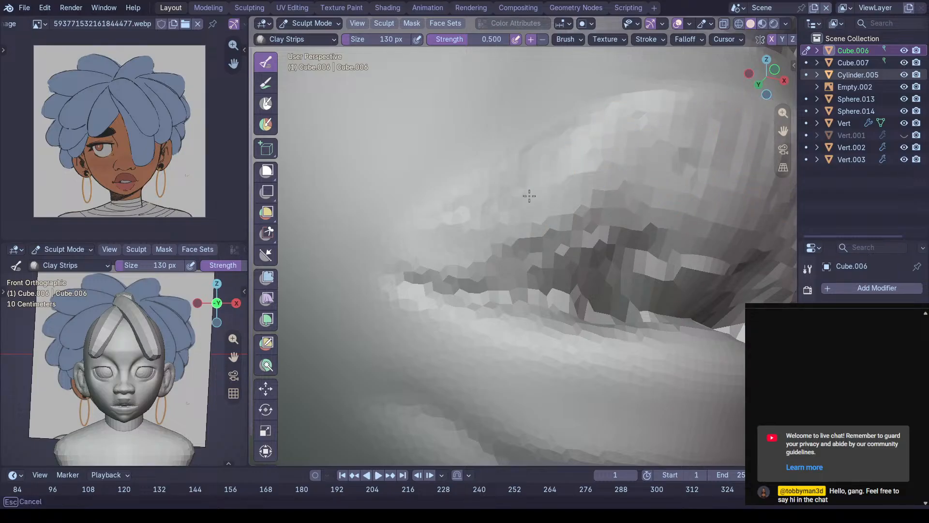
pyautogui.scroll(-5, 629, 245)
pyautogui.scroll(2, 634, 248)
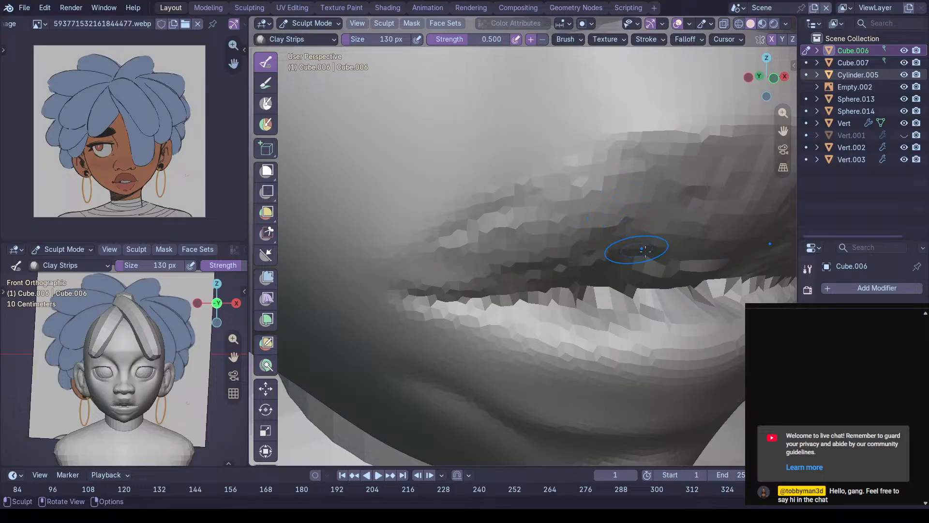
pyautogui.scroll(3, 648, 242)
# Adjust the lips with Grab and sharpen the crease around the lower lip with Draw Sharp at 310 px
pyautogui.moveTo(654, 241)
pyautogui.keyDown('shift'); pyautogui.mouseDown(button='middle')
pyautogui.moveTo(556, 114)
pyautogui.moveTo(512, 232)
pyautogui.moveTo(600, 243)
pyautogui.moveTo(472, 275)
pyautogui.moveTo(499, 307)
pyautogui.moveTo(481, 284)
pyautogui.moveTo(469, 287)
pyautogui.moveTo(471, 243)
pyautogui.moveTo(481, 269)
pyautogui.moveTo(445, 312)
pyautogui.moveTo(487, 274)
pyautogui.mouseUp(button='middle'); pyautogui.keyUp('shift')
pyautogui.press('f')
pyautogui.click(552, 276)
pyautogui.press('g')
pyautogui.hotkey('shift', 'c')
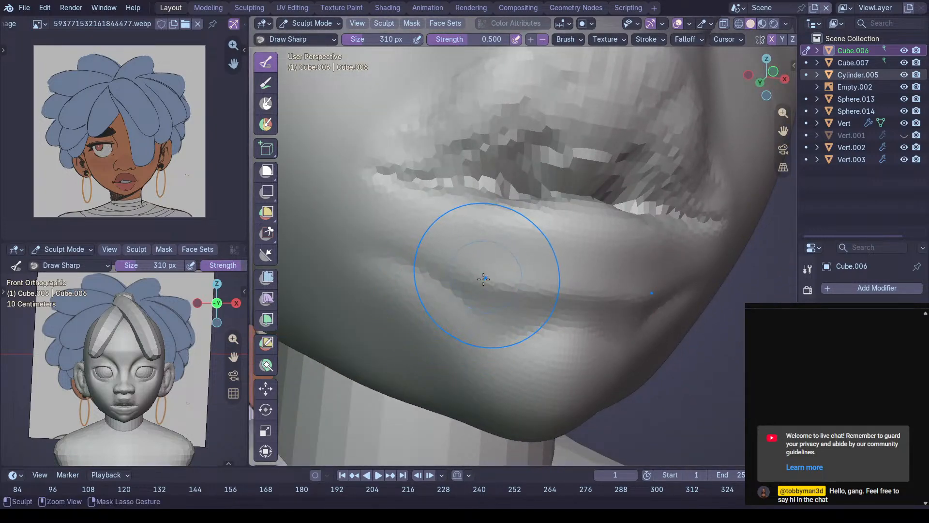
pyautogui.moveTo(475, 280); pyautogui.dragTo(385, 207)
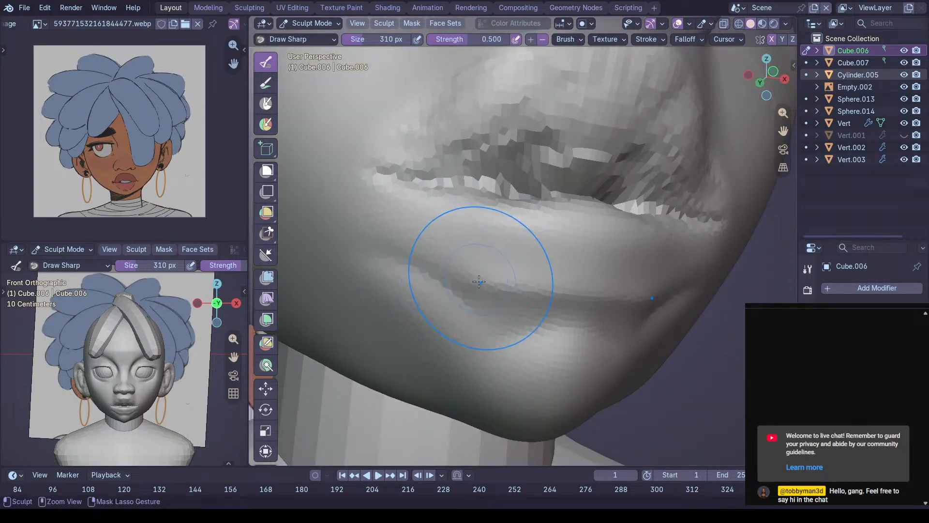
pyautogui.keyDown('ctrl'); pyautogui.moveTo(477, 278); pyautogui.dragTo(426, 213); pyautogui.keyUp('ctrl')
pyautogui.moveTo(471, 253)
pyautogui.mouseDown(button='middle')
pyautogui.moveTo(549, 259)
pyautogui.moveTo(460, 273)
pyautogui.mouseUp(button='middle')
# Add volume to the lower lip with Clay Strips and even out its surface with Scrape/Fill at 208 px
pyautogui.press('c')
pyautogui.press('f')
pyautogui.click(534, 263)
pyautogui.hotkey('shift', 't')
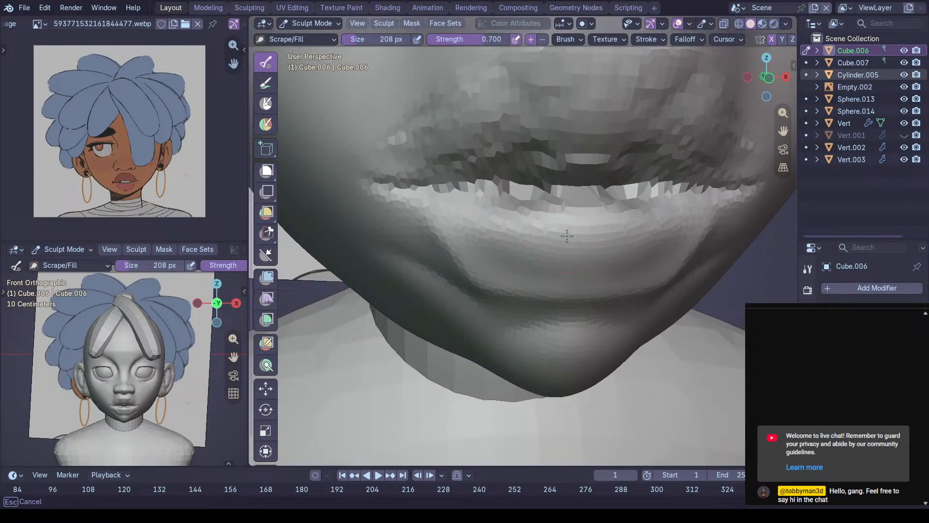
pyautogui.moveTo(556, 238); pyautogui.dragTo(546, 242, button='middle')
# Thicken the lower lip along its bottom edge and across its middle with Clay Strips at 208 px
pyautogui.press('c')
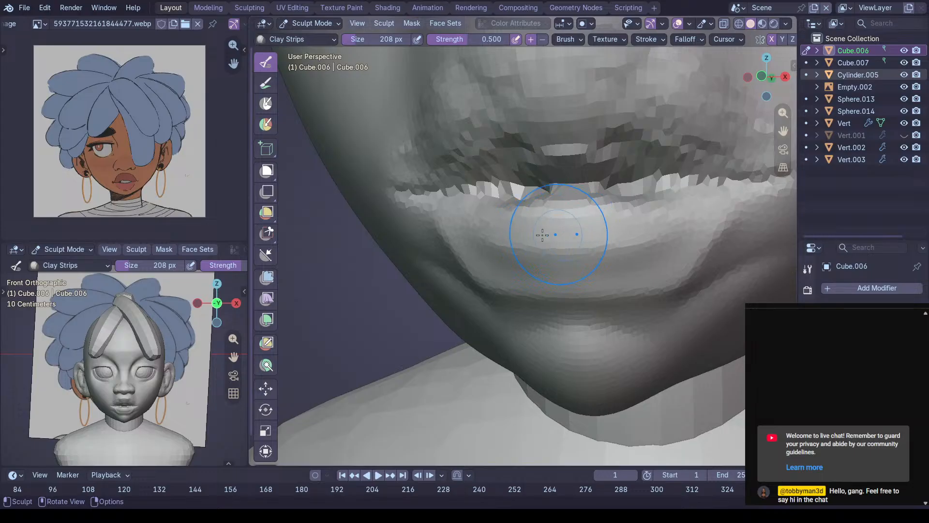
pyautogui.scroll(3, 532, 232)
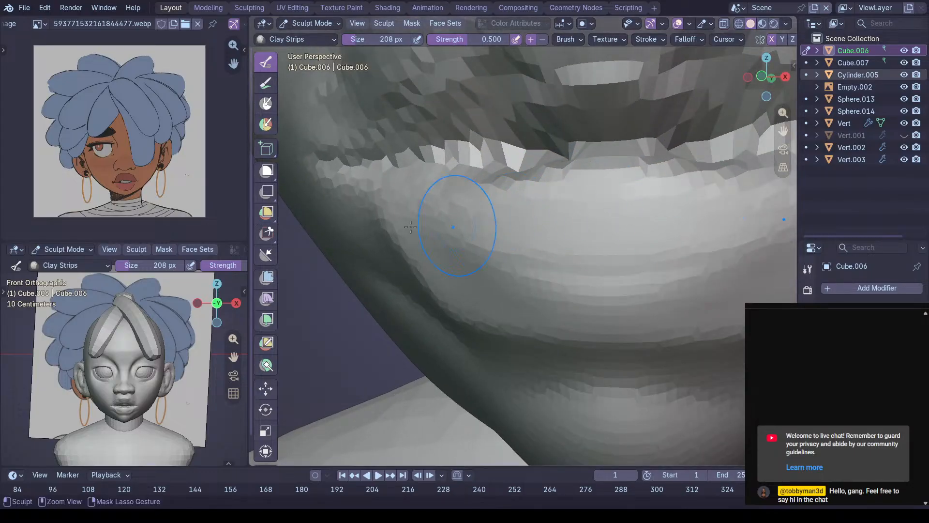
pyautogui.moveTo(562, 212)
pyautogui.mouseDown(button='middle')
pyautogui.moveTo(632, 206)
pyautogui.moveTo(513, 254)
pyautogui.mouseUp(button='middle')
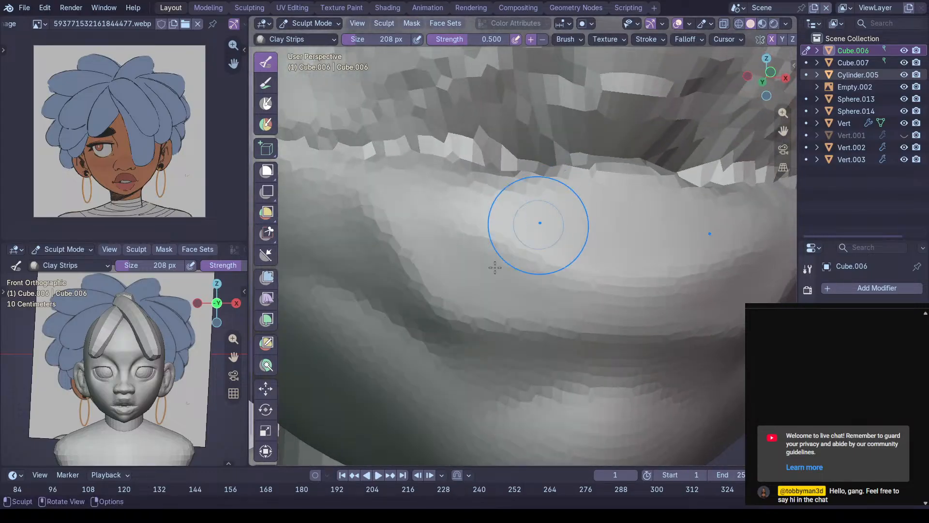
pyautogui.moveTo(468, 224); pyautogui.dragTo(561, 290, button='middle')
pyautogui.moveTo(478, 261); pyautogui.dragTo(614, 295)
pyautogui.moveTo(458, 214)
pyautogui.mouseDown()
pyautogui.moveTo(644, 263)
pyautogui.moveTo(634, 233)
pyautogui.mouseUp()
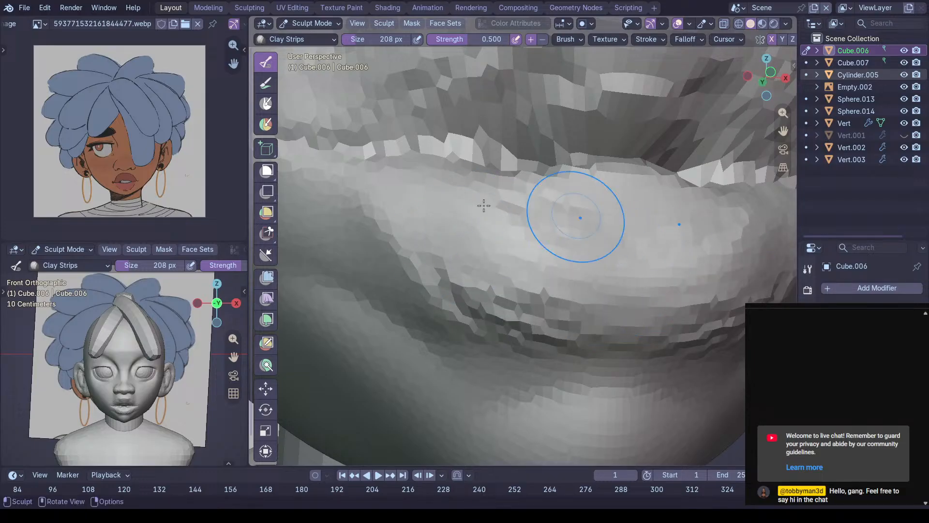
pyautogui.moveTo(701, 223); pyautogui.dragTo(668, 221)
pyautogui.moveTo(668, 220); pyautogui.dragTo(587, 213, button='middle')
pyautogui.moveTo(595, 179)
pyautogui.keyDown('ctrl'); pyautogui.mouseDown(button='middle')
pyautogui.moveTo(587, 224)
pyautogui.moveTo(605, 201)
pyautogui.moveTo(560, 250)
pyautogui.moveTo(551, 286)
pyautogui.mouseUp(button='middle'); pyautogui.keyUp('ctrl')
pyautogui.moveTo(551, 286); pyautogui.dragTo(536, 232, button='middle')
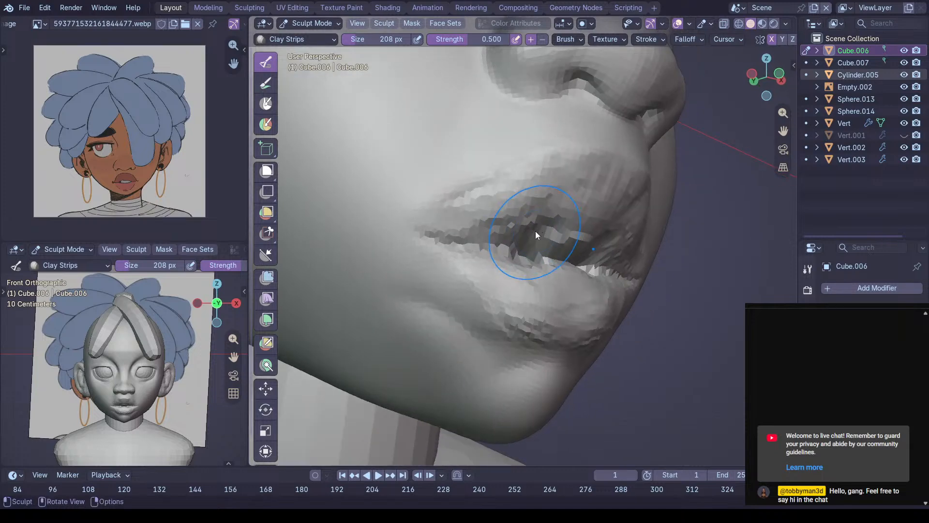
# Sharpen the mouth corners and the upper lip's border with Draw Sharp at 208 px
pyautogui.moveTo(502, 199); pyautogui.dragTo(466, 206, button='middle')
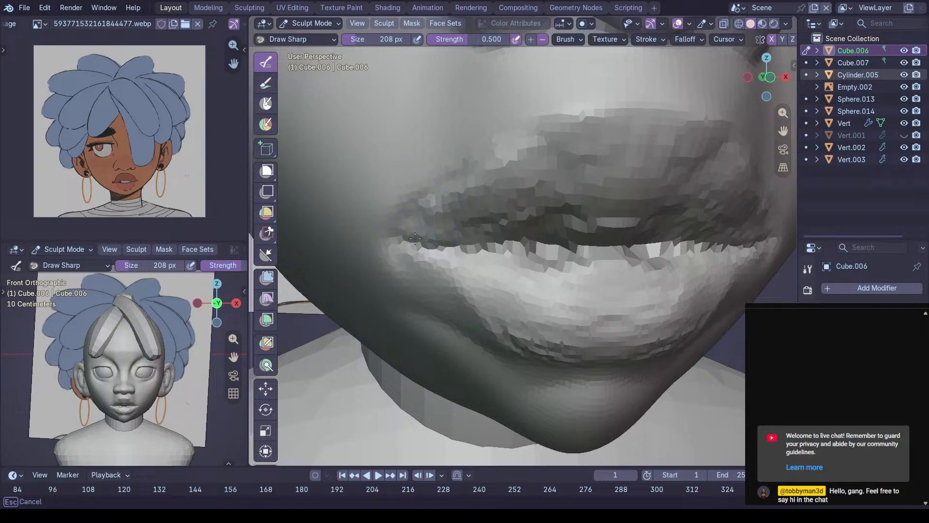
pyautogui.moveTo(413, 260); pyautogui.dragTo(486, 222, button='middle')
pyautogui.keyDown('ctrl'); pyautogui.moveTo(479, 220); pyautogui.dragTo(537, 193); pyautogui.keyUp('ctrl')
pyautogui.moveTo(607, 186); pyautogui.dragTo(584, 151, button='middle')
pyautogui.keyDown('ctrl'); pyautogui.moveTo(583, 151); pyautogui.dragTo(603, 127); pyautogui.keyUp('ctrl')
pyautogui.moveTo(603, 127)
pyautogui.keyDown('ctrl'); pyautogui.mouseDown(button='middle')
pyautogui.moveTo(571, 209)
pyautogui.moveTo(500, 229)
pyautogui.mouseUp(button='middle'); pyautogui.keyUp('ctrl')
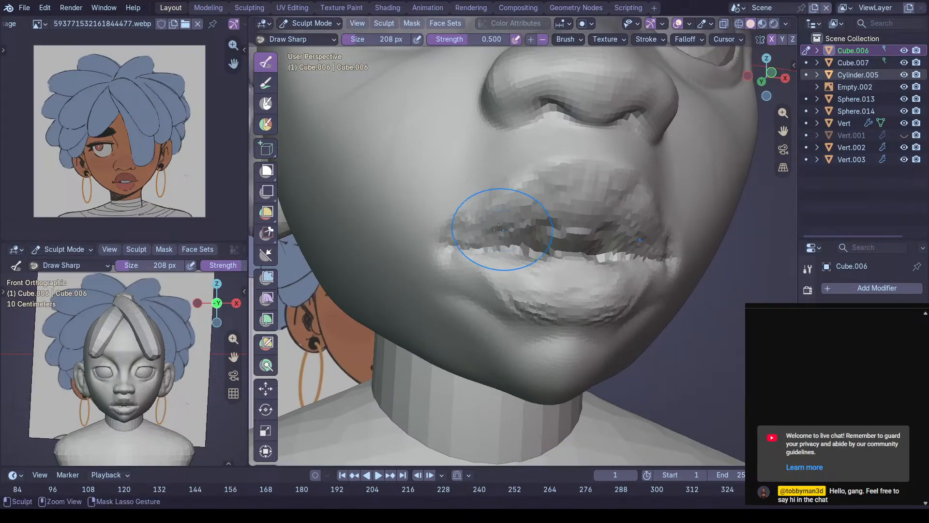
pyautogui.moveTo(620, 216); pyautogui.dragTo(573, 190, button='middle')
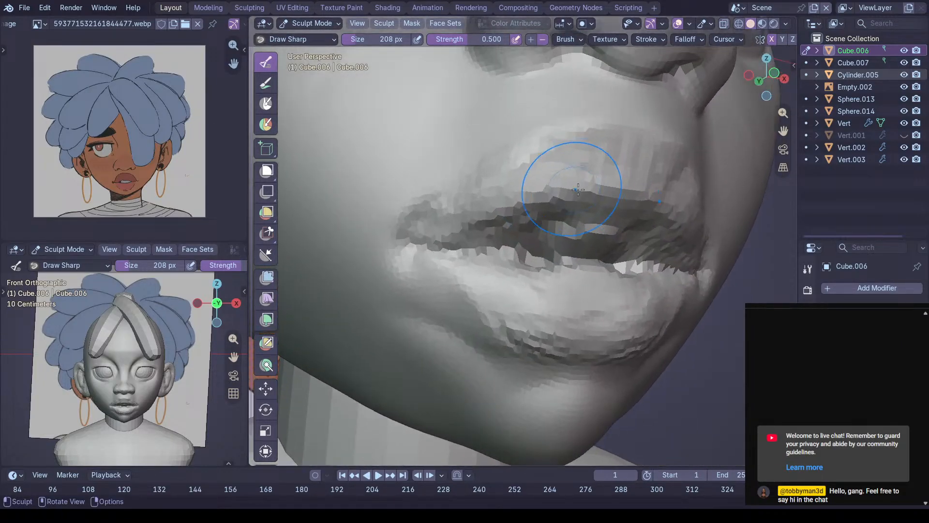
# Puff up the upper lip with Inflate/Deflate at 208 px
pyautogui.press('i')
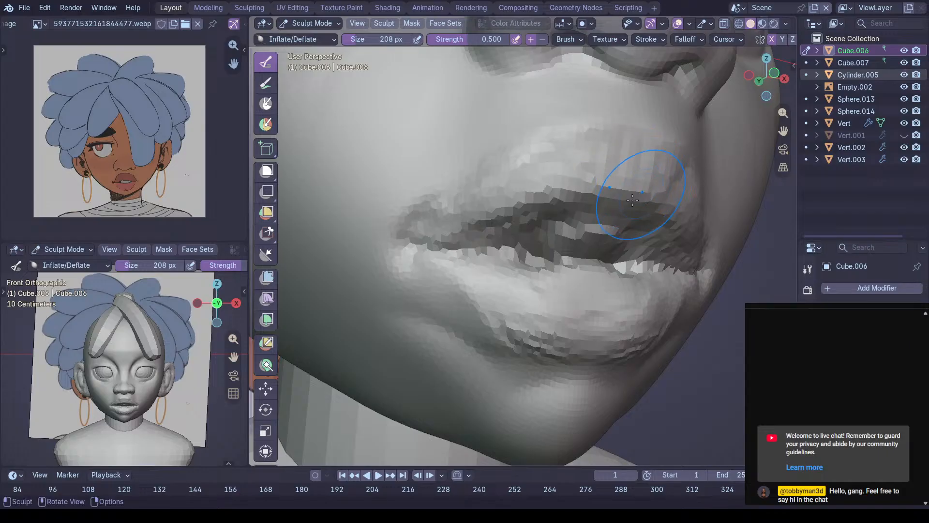
pyautogui.moveTo(575, 209)
pyautogui.mouseDown()
pyautogui.moveTo(630, 144)
pyautogui.moveTo(629, 159)
pyautogui.mouseUp()
pyautogui.moveTo(610, 198); pyautogui.dragTo(594, 166, button='middle')
# Refine the mouth corners and the lower lip's underside with Draw Sharp at 208 px
pyautogui.press('v')
pyautogui.moveTo(616, 237); pyautogui.dragTo(624, 244, button='middle')
pyautogui.moveTo(559, 254); pyautogui.dragTo(643, 304, button='middle')
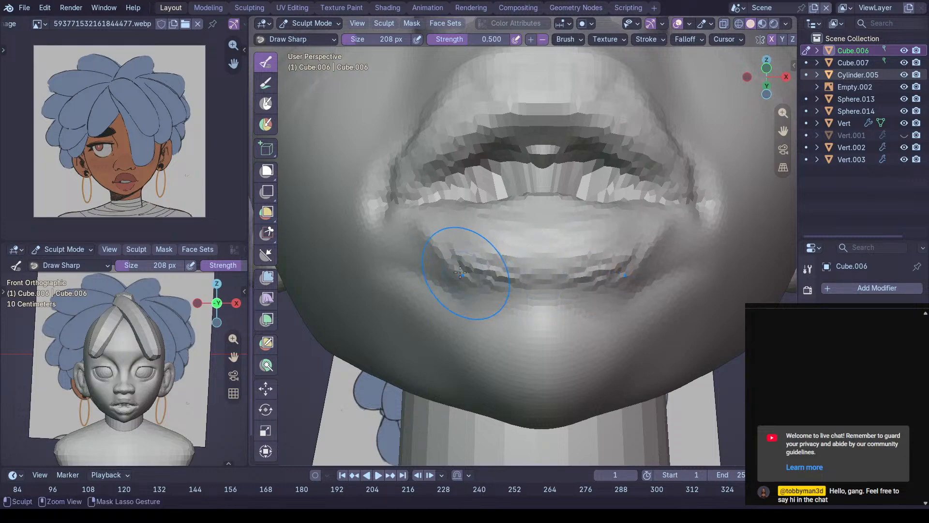
pyautogui.moveTo(545, 281)
pyautogui.mouseDown(button='middle')
pyautogui.moveTo(605, 285)
pyautogui.moveTo(542, 288)
pyautogui.moveTo(495, 277)
pyautogui.mouseUp(button='middle')
# Reshape the lower lip and chin profile from the side using Grab at 478 px
pyautogui.press('f')
pyautogui.click(543, 271)
pyautogui.press('g')
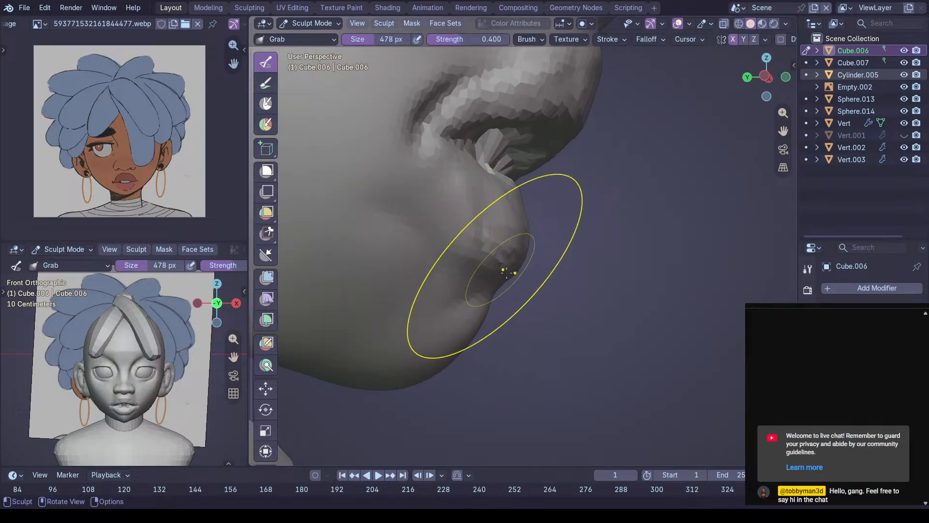
pyautogui.moveTo(492, 325)
pyautogui.mouseDown(button='middle')
pyautogui.moveTo(510, 279)
pyautogui.moveTo(425, 239)
pyautogui.moveTo(529, 259)
pyautogui.moveTo(601, 289)
pyautogui.mouseUp(button='middle')
pyautogui.scroll(1, 594, 273)
pyautogui.scroll(2, 518, 267)
# Recut the crease beneath the lower lip with Draw Sharp at 264 px
pyautogui.hotkey('shift', 'c')
pyautogui.press('f')
pyautogui.click(589, 274)
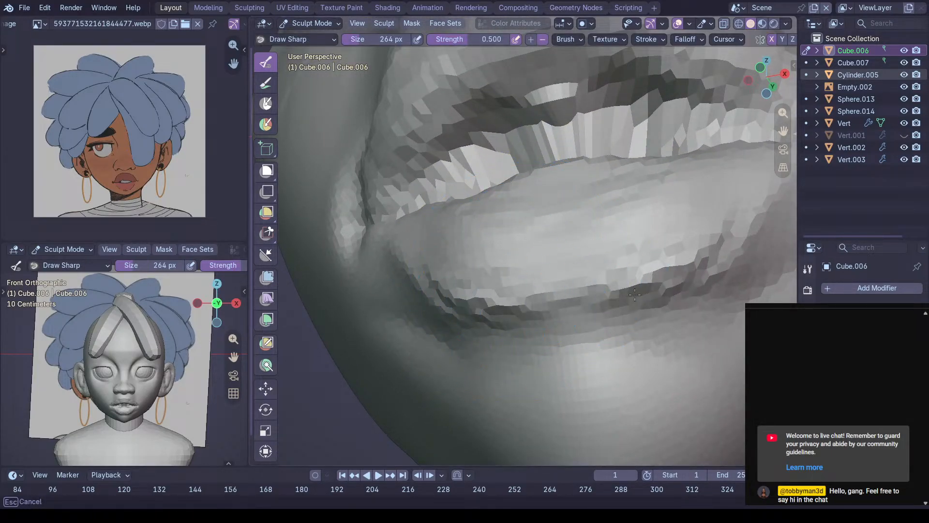
pyautogui.moveTo(703, 286)
pyautogui.mouseDown(button='middle')
pyautogui.moveTo(605, 290)
pyautogui.moveTo(623, 275)
pyautogui.moveTo(605, 284)
pyautogui.moveTo(561, 233)
pyautogui.mouseUp(button='middle')
# Adjust the overall shape of the lips from several angles using Grab at 504 px
pyautogui.press('g')
pyautogui.moveTo(605, 281)
pyautogui.mouseDown(button='middle')
pyautogui.moveTo(534, 275)
pyautogui.moveTo(614, 191)
pyautogui.moveTo(576, 198)
pyautogui.moveTo(544, 146)
pyautogui.mouseUp(button='middle')
pyautogui.moveTo(543, 156); pyautogui.dragTo(543, 140)
pyautogui.moveTo(543, 141); pyautogui.dragTo(590, 267, button='middle')
pyautogui.moveTo(591, 266)
pyautogui.mouseDown(button='middle')
pyautogui.moveTo(517, 253)
pyautogui.moveTo(561, 211)
pyautogui.moveTo(428, 233)
pyautogui.mouseUp(button='middle')
pyautogui.scroll(2, 456, 223)
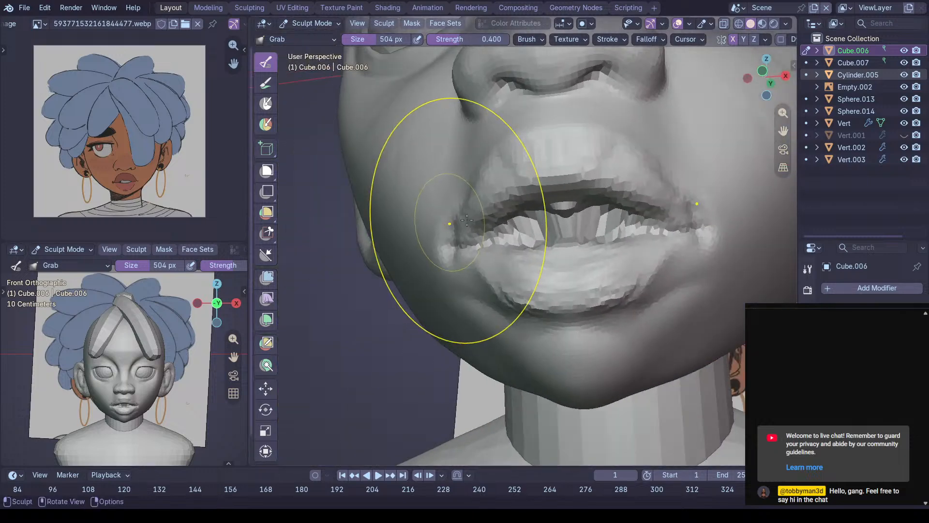
# Inflate the upper lip from its middle out to the mouth corner with the Inflate/Deflate brush
pyautogui.press('i')
pyautogui.keyDown('shift'); pyautogui.moveTo(607, 198); pyautogui.dragTo(520, 209, button='middle'); pyautogui.keyUp('shift')
pyautogui.keyDown('ctrl'); pyautogui.moveTo(537, 257); pyautogui.dragTo(565, 212, button='middle'); pyautogui.keyUp('ctrl')
pyautogui.moveTo(549, 203)
pyautogui.mouseDown()
pyautogui.moveTo(535, 198)
pyautogui.moveTo(576, 212)
pyautogui.mouseUp()
pyautogui.moveTo(525, 192)
pyautogui.mouseDown()
pyautogui.moveTo(446, 234)
pyautogui.moveTo(467, 228)
pyautogui.mouseUp()
pyautogui.moveTo(521, 215)
pyautogui.mouseDown(button='middle')
pyautogui.moveTo(453, 220)
pyautogui.moveTo(465, 260)
pyautogui.moveTo(525, 264)
pyautogui.moveTo(539, 218)
pyautogui.mouseUp(button='middle')
pyautogui.moveTo(539, 218); pyautogui.dragTo(503, 232, button='middle')
pyautogui.moveTo(532, 266)
pyautogui.keyDown('shift'); pyautogui.mouseDown(button='middle')
pyautogui.moveTo(479, 200)
pyautogui.moveTo(552, 164)
pyautogui.mouseUp(button='middle'); pyautogui.keyUp('shift')
# Build up the fullness of the upper lip with Clay Strips at 312 px
pyautogui.press('c')
pyautogui.moveTo(535, 118); pyautogui.dragTo(555, 238)
pyautogui.moveTo(578, 141); pyautogui.dragTo(568, 184)
pyautogui.moveTo(627, 218); pyautogui.dragTo(624, 145, button='middle')
pyautogui.moveTo(625, 210)
pyautogui.mouseDown(button='middle')
pyautogui.moveTo(638, 148)
pyautogui.moveTo(614, 204)
pyautogui.mouseUp(button='middle')
pyautogui.moveTo(614, 204); pyautogui.dragTo(564, 198, button='middle')
pyautogui.moveTo(563, 198)
pyautogui.keyDown('ctrl'); pyautogui.mouseDown(button='middle')
pyautogui.moveTo(562, 172)
pyautogui.moveTo(584, 156)
pyautogui.moveTo(607, 175)
pyautogui.mouseUp(button='middle'); pyautogui.keyUp('ctrl')
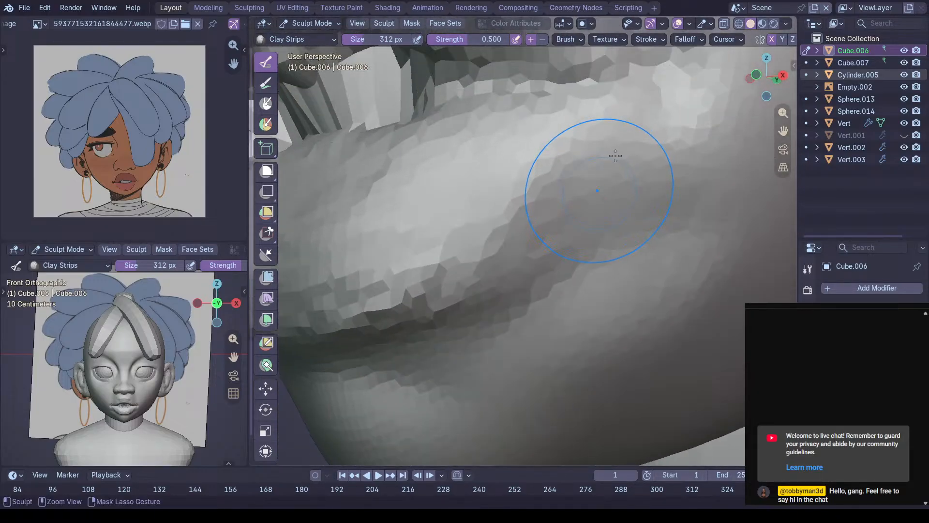
# Fill in the area beside the lower lip near the mouth corner with Clay Strips at 312 px and save the file
pyautogui.moveTo(615, 200); pyautogui.dragTo(623, 309)
pyautogui.keyDown('ctrl'); pyautogui.moveTo(659, 247); pyautogui.dragTo(640, 266, button='middle'); pyautogui.keyUp('ctrl')
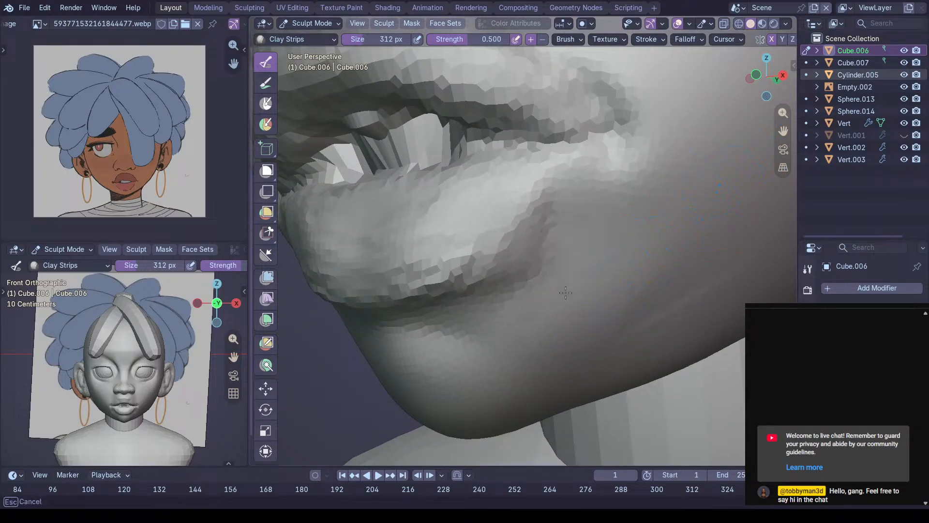
pyautogui.moveTo(664, 249)
pyautogui.mouseDown(button='middle')
pyautogui.moveTo(632, 290)
pyautogui.moveTo(646, 288)
pyautogui.moveTo(620, 294)
pyautogui.mouseUp(button='middle')
pyautogui.moveTo(623, 246)
pyautogui.mouseDown(button='middle')
pyautogui.moveTo(600, 257)
pyautogui.moveTo(503, 249)
pyautogui.moveTo(504, 212)
pyautogui.moveTo(518, 253)
pyautogui.moveTo(591, 190)
pyautogui.moveTo(552, 176)
pyautogui.moveTo(558, 240)
pyautogui.moveTo(556, 224)
pyautogui.mouseUp(button='middle')
pyautogui.hotkey('ctrl', 's')
# Carve the creases on either side of the upper lip's central volume with Draw Sharp at 138 px
pyautogui.hotkey('shift', 'c')
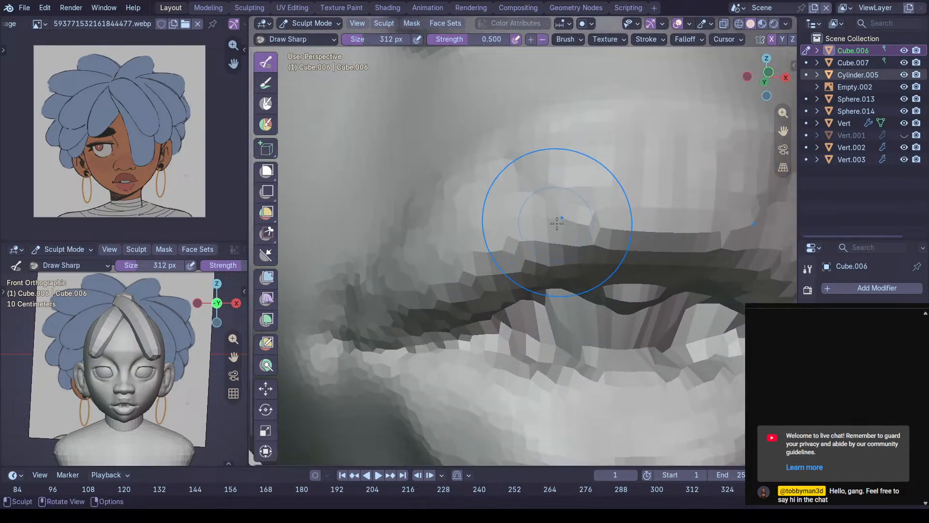
pyautogui.press('f')
pyautogui.click(529, 223)
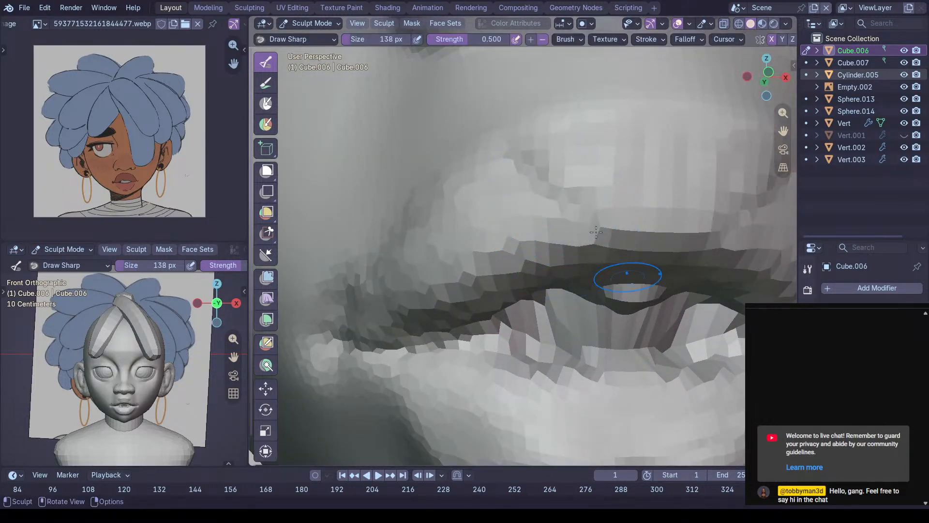
pyautogui.moveTo(538, 193); pyautogui.dragTo(628, 318)
pyautogui.moveTo(603, 245)
pyautogui.mouseDown(button='middle')
pyautogui.moveTo(641, 266)
pyautogui.moveTo(602, 205)
pyautogui.mouseUp(button='middle')
pyautogui.moveTo(663, 248); pyautogui.dragTo(620, 242, button='middle')
# Inflate the upper lip with the Inflate/Deflate brush at 242 px and save the file
pyautogui.press('f')
pyautogui.click(677, 249)
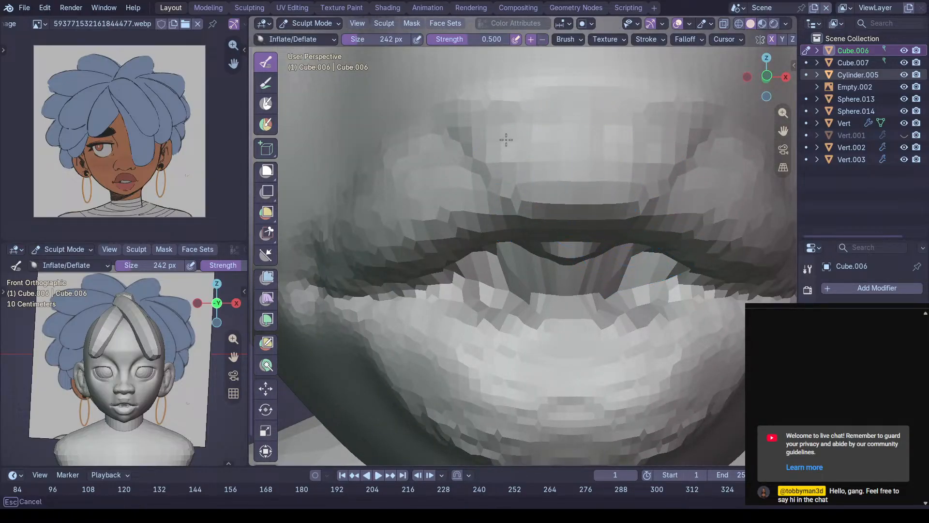
pyautogui.moveTo(546, 159)
pyautogui.mouseDown(button='middle')
pyautogui.moveTo(617, 216)
pyautogui.moveTo(513, 159)
pyautogui.moveTo(505, 165)
pyautogui.mouseUp(button='middle')
pyautogui.moveTo(585, 246)
pyautogui.keyDown('shift'); pyautogui.mouseDown(button='middle')
pyautogui.moveTo(592, 268)
pyautogui.moveTo(589, 234)
pyautogui.moveTo(571, 387)
pyautogui.mouseUp(button='middle'); pyautogui.keyUp('shift')
pyautogui.hotkey('ctrl', 's')
# Reduce the head mesh's voxel size and remesh it at a finer resolution
pyautogui.moveTo(570, 285); pyautogui.dragTo(571, 302, button='middle')
pyautogui.press('r')
pyautogui.click(586, 305)
pyautogui.scroll(-8, 584, 276)
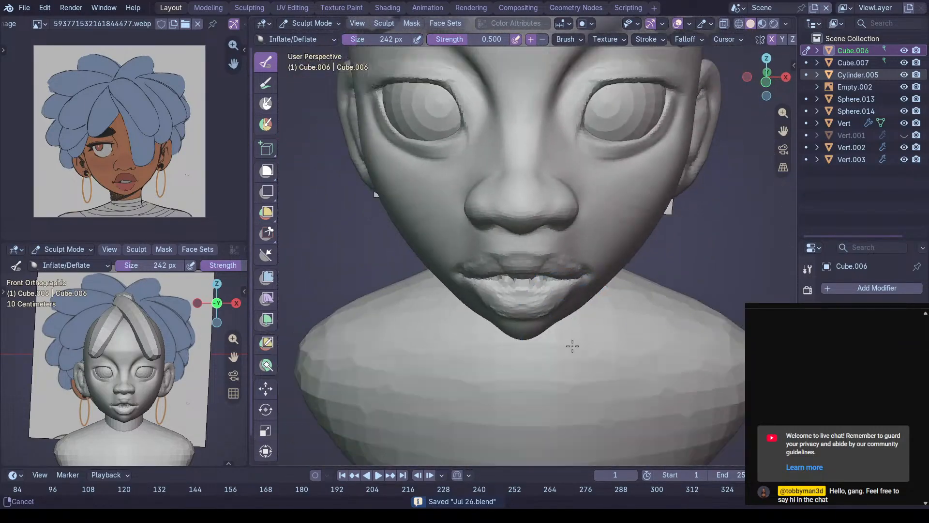
pyautogui.press('r')
pyautogui.click(598, 317)
pyautogui.press('r')
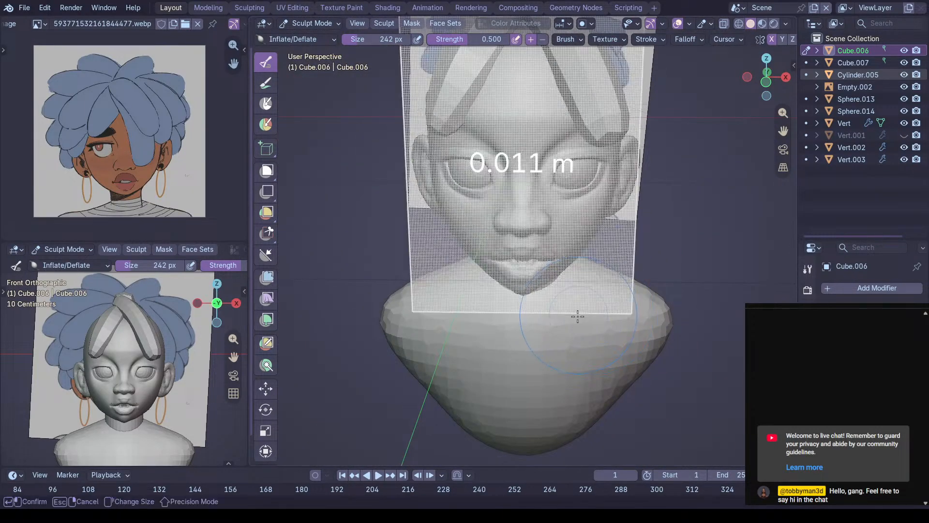
pyautogui.click(594, 311)
pyautogui.press('r')
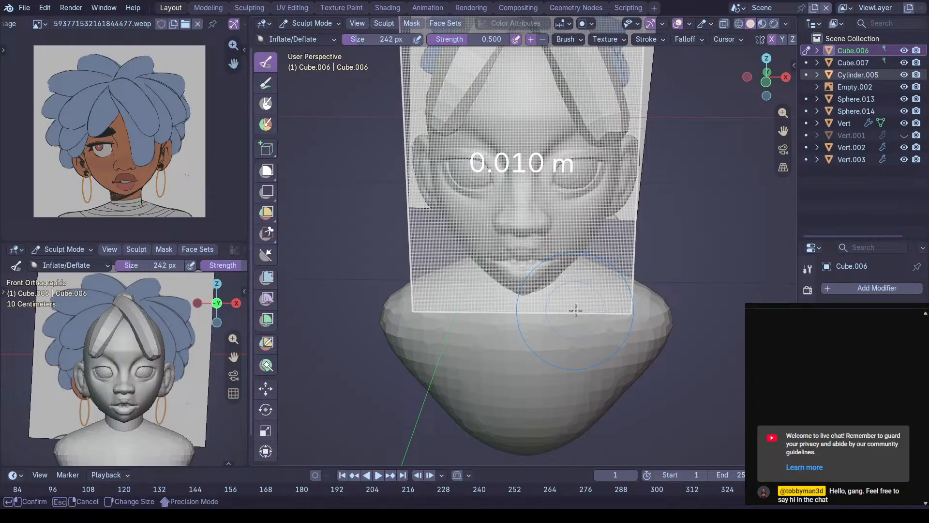
pyautogui.click(621, 304)
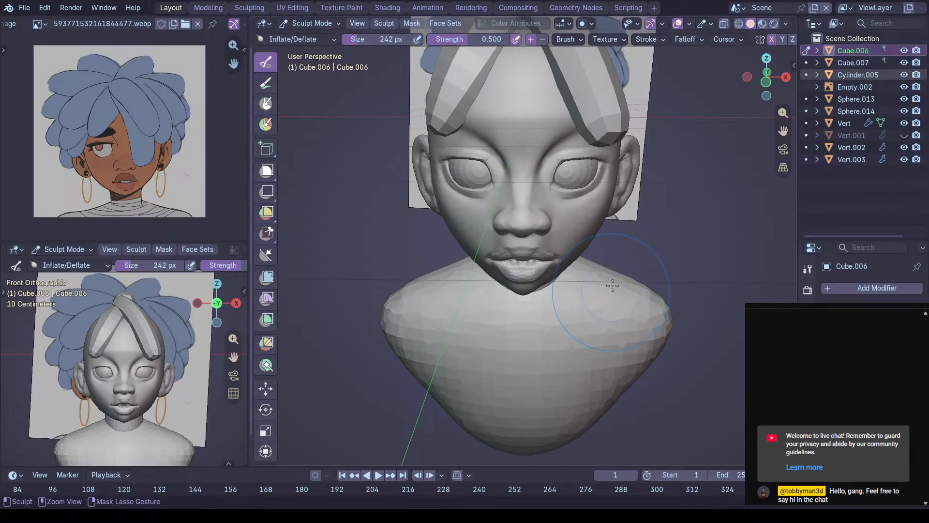
# Sharpen the parting line between the lips near the mouth corner with Crease Polish at 242 px
pyautogui.moveTo(610, 292)
pyautogui.mouseDown(button='middle')
pyautogui.moveTo(544, 285)
pyautogui.moveTo(587, 228)
pyautogui.moveTo(584, 269)
pyautogui.moveTo(555, 246)
pyautogui.mouseUp(button='middle')
pyautogui.moveTo(625, 265)
pyautogui.mouseDown(button='middle')
pyautogui.moveTo(668, 249)
pyautogui.moveTo(623, 268)
pyautogui.moveTo(626, 283)
pyautogui.mouseUp(button='middle')
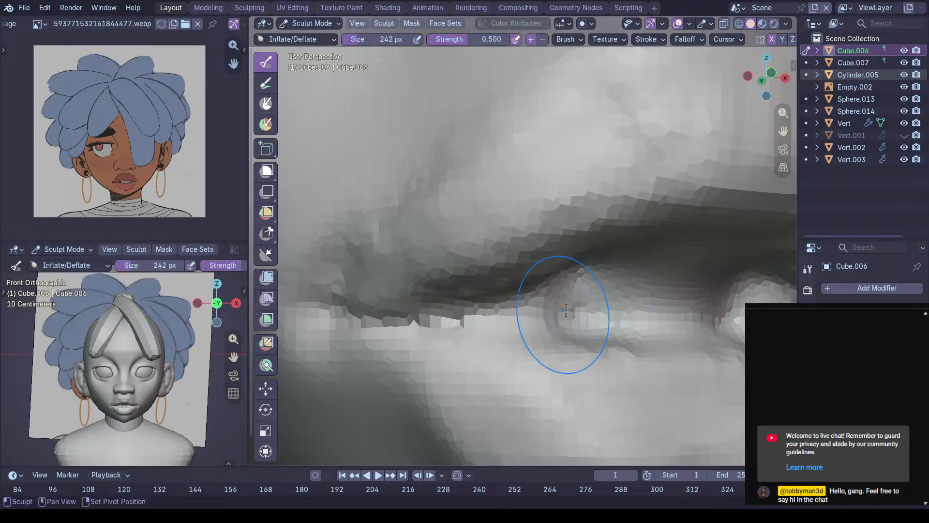
pyautogui.hotkey('shift', 'c')
pyautogui.moveTo(487, 308); pyautogui.dragTo(544, 310)
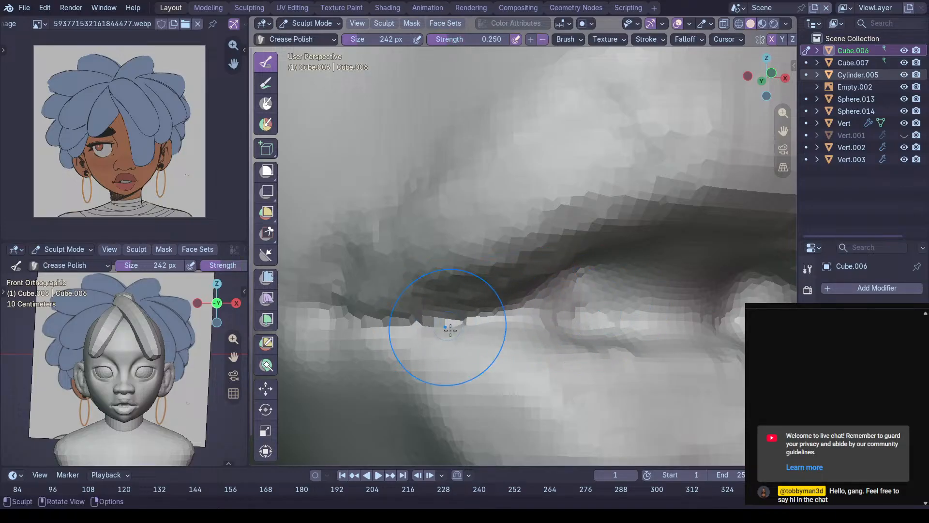
pyautogui.moveTo(594, 294)
pyautogui.mouseDown(button='middle')
pyautogui.moveTo(611, 295)
pyautogui.moveTo(627, 266)
pyautogui.moveTo(612, 224)
pyautogui.moveTo(534, 277)
pyautogui.mouseUp(button='middle')
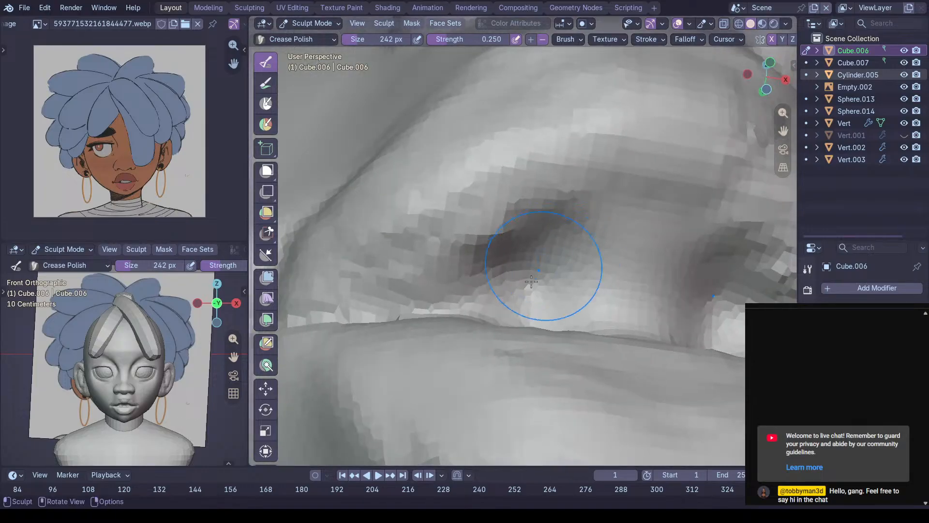
# Carve the mouth opening under the upper lip's inner edge with Draw Sharp at 242 px
pyautogui.press('x')
pyautogui.moveTo(430, 306)
pyautogui.mouseDown()
pyautogui.moveTo(618, 256)
pyautogui.moveTo(674, 255)
pyautogui.mouseUp()
pyautogui.moveTo(656, 258)
pyautogui.mouseDown(button='middle')
pyautogui.moveTo(624, 304)
pyautogui.moveTo(621, 328)
pyautogui.mouseUp(button='middle')
pyautogui.moveTo(652, 297); pyautogui.dragTo(600, 312, button='middle')
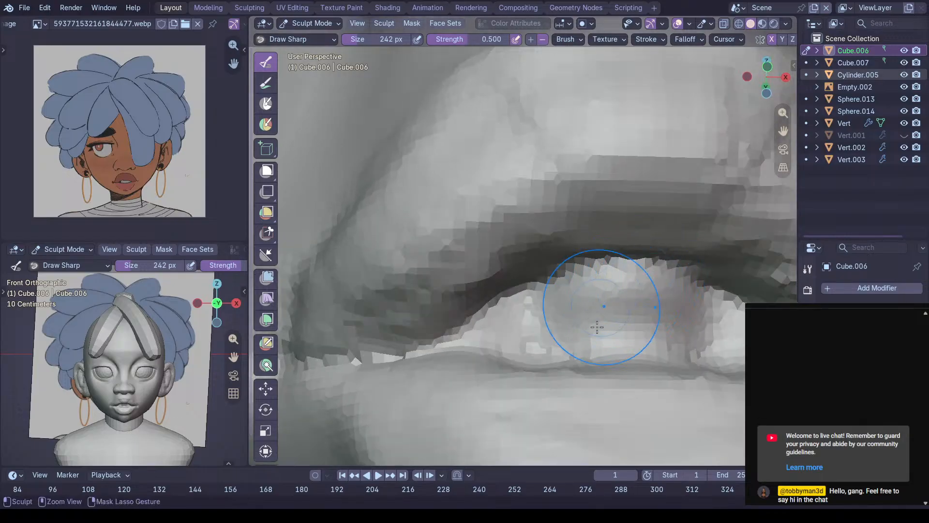
pyautogui.moveTo(600, 311); pyautogui.dragTo(603, 304)
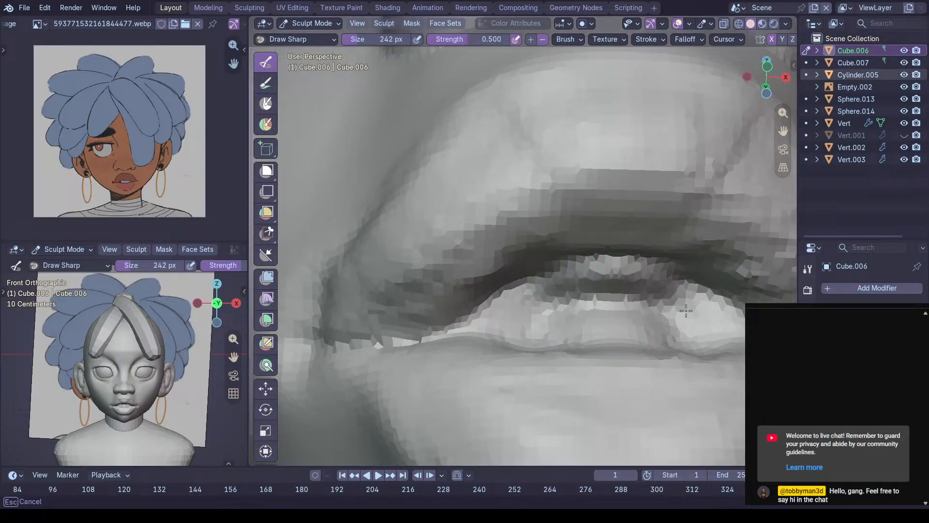
pyautogui.moveTo(558, 307); pyautogui.dragTo(525, 319)
pyautogui.moveTo(525, 319)
pyautogui.mouseDown(button='middle')
pyautogui.moveTo(564, 305)
pyautogui.moveTo(498, 277)
pyautogui.mouseUp(button='middle')
pyautogui.moveTo(426, 289); pyautogui.dragTo(495, 273)
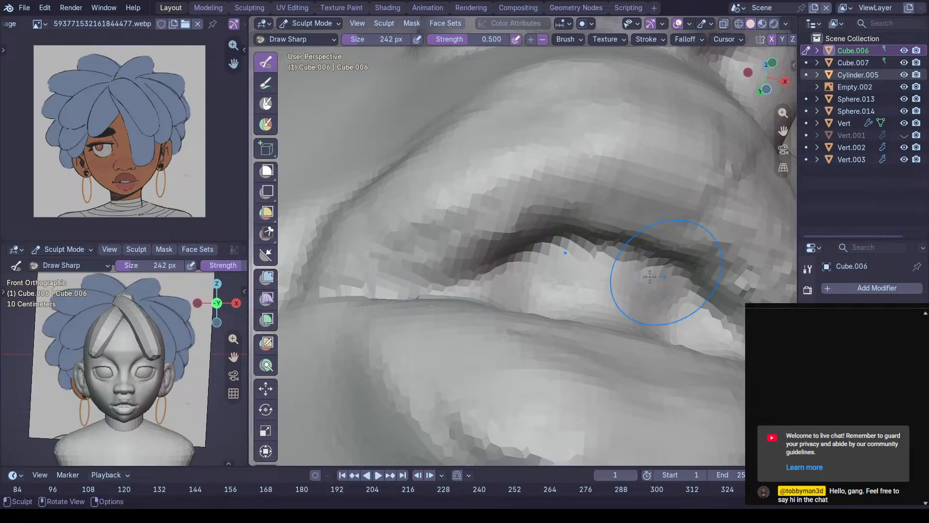
# Deepen the gap along the lower lip's inner edge out to the mouth corners with Draw Sharp at 242 px
pyautogui.moveTo(655, 276); pyautogui.dragTo(622, 345, button='middle')
pyautogui.moveTo(555, 350); pyautogui.dragTo(639, 355)
pyautogui.moveTo(595, 355); pyautogui.dragTo(532, 358, button='middle')
pyautogui.moveTo(574, 363); pyautogui.dragTo(436, 338)
pyautogui.moveTo(563, 324); pyautogui.dragTo(597, 315, button='middle')
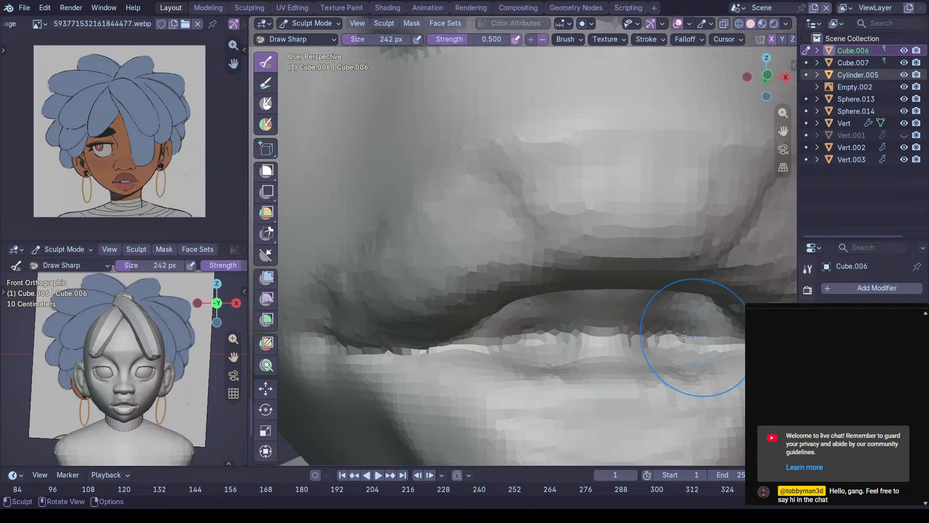
pyautogui.moveTo(671, 305); pyautogui.dragTo(594, 315, button='middle')
pyautogui.moveTo(626, 289)
pyautogui.mouseDown()
pyautogui.moveTo(570, 293)
pyautogui.moveTo(609, 288)
pyautogui.moveTo(587, 305)
pyautogui.moveTo(652, 304)
pyautogui.mouseUp()
# Build up the lower lip's surface using the Draw and Clay Strips brushes
pyautogui.moveTo(652, 303); pyautogui.dragTo(642, 362, button='middle')
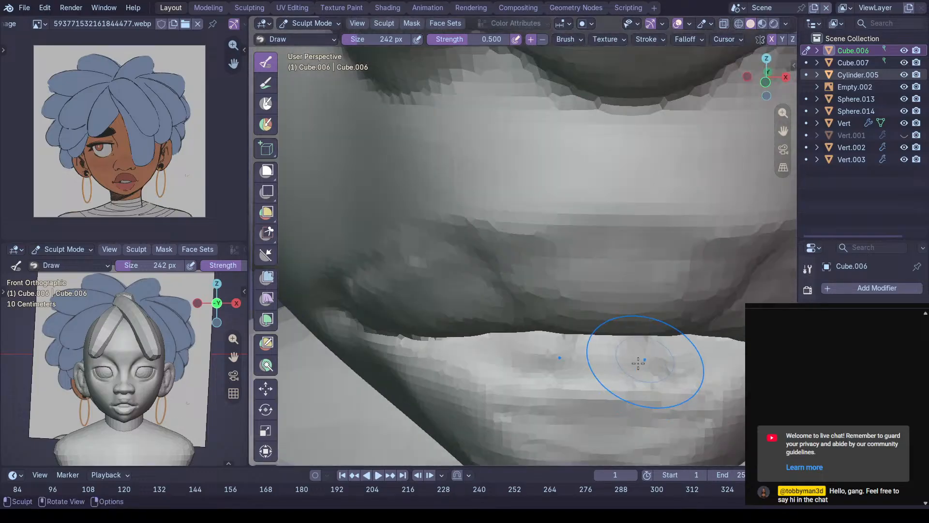
pyautogui.moveTo(661, 325); pyautogui.dragTo(585, 292, button='middle')
pyautogui.keyDown('ctrl'); pyautogui.moveTo(546, 334); pyautogui.dragTo(546, 285, button='middle'); pyautogui.keyUp('ctrl')
pyautogui.press('c')
pyautogui.moveTo(515, 418)
pyautogui.mouseDown()
pyautogui.moveTo(521, 288)
pyautogui.moveTo(541, 430)
pyautogui.mouseUp()
pyautogui.moveTo(433, 340); pyautogui.dragTo(436, 392, button='middle')
pyautogui.moveTo(545, 274); pyautogui.dragTo(597, 285, button='middle')
# Define the lower lip's outer edge below the mouth corner with Draw Sharp at 242 px
pyautogui.moveTo(561, 275)
pyautogui.mouseDown(button='middle')
pyautogui.moveTo(599, 269)
pyautogui.moveTo(600, 293)
pyautogui.moveTo(595, 238)
pyautogui.moveTo(537, 208)
pyautogui.moveTo(531, 178)
pyautogui.moveTo(566, 216)
pyautogui.moveTo(550, 261)
pyautogui.mouseUp(button='middle')
pyautogui.keyDown('ctrl'); pyautogui.moveTo(554, 212); pyautogui.dragTo(649, 291, button='middle'); pyautogui.keyUp('ctrl')
pyautogui.keyDown('ctrl'); pyautogui.moveTo(542, 285); pyautogui.dragTo(537, 191, button='middle'); pyautogui.keyUp('ctrl')
pyautogui.moveTo(473, 218)
pyautogui.keyDown('shift'); pyautogui.mouseDown(button='middle')
pyautogui.moveTo(496, 262)
pyautogui.moveTo(481, 232)
pyautogui.mouseUp(button='middle'); pyautogui.keyUp('shift')
pyautogui.hotkey('shift', 'c')
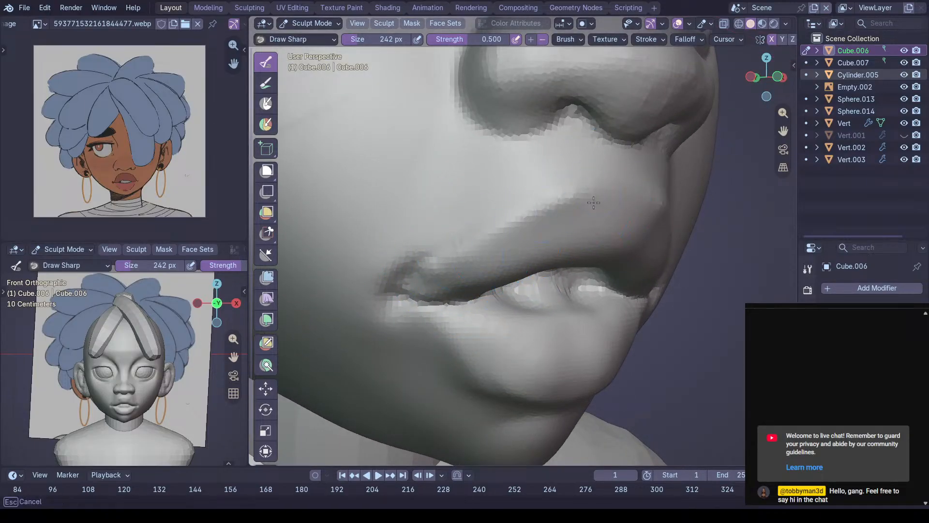
pyautogui.moveTo(581, 197)
pyautogui.mouseDown(button='middle')
pyautogui.moveTo(576, 242)
pyautogui.moveTo(500, 164)
pyautogui.mouseUp(button='middle')
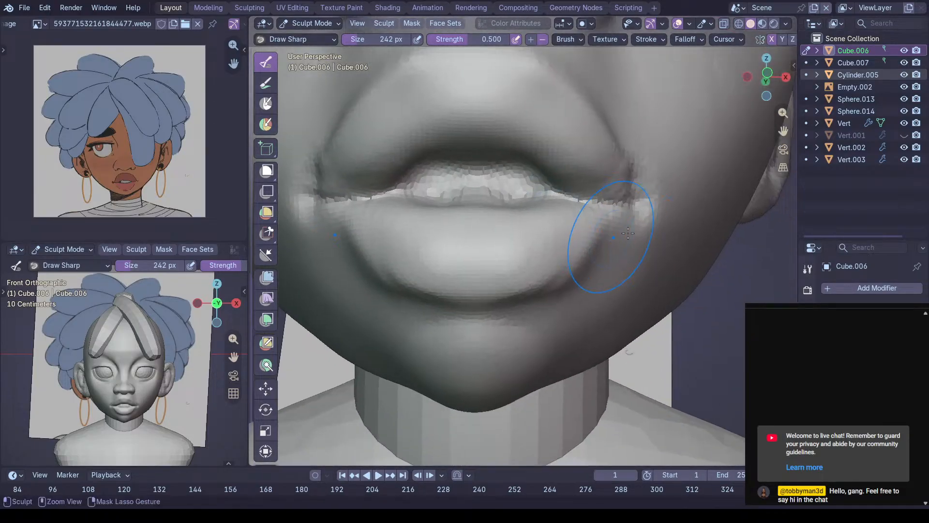
pyautogui.moveTo(591, 248); pyautogui.dragTo(556, 274)
pyautogui.moveTo(536, 285)
pyautogui.mouseDown(button='middle')
pyautogui.moveTo(566, 287)
pyautogui.moveTo(571, 312)
pyautogui.moveTo(550, 286)
pyautogui.mouseUp(button='middle')
# Reshape the chin and jaw beneath the lips using Grab at 436 px
pyautogui.press('f')
pyautogui.click(600, 337)
pyautogui.keyDown('ctrl'); pyautogui.moveTo(588, 423); pyautogui.dragTo(639, 388, button='middle'); pyautogui.keyUp('ctrl')
pyautogui.press('g')
pyautogui.moveTo(614, 353)
pyautogui.mouseDown(button='middle')
pyautogui.moveTo(652, 328)
pyautogui.moveTo(643, 307)
pyautogui.moveTo(622, 385)
pyautogui.moveTo(606, 374)
pyautogui.mouseUp(button='middle')
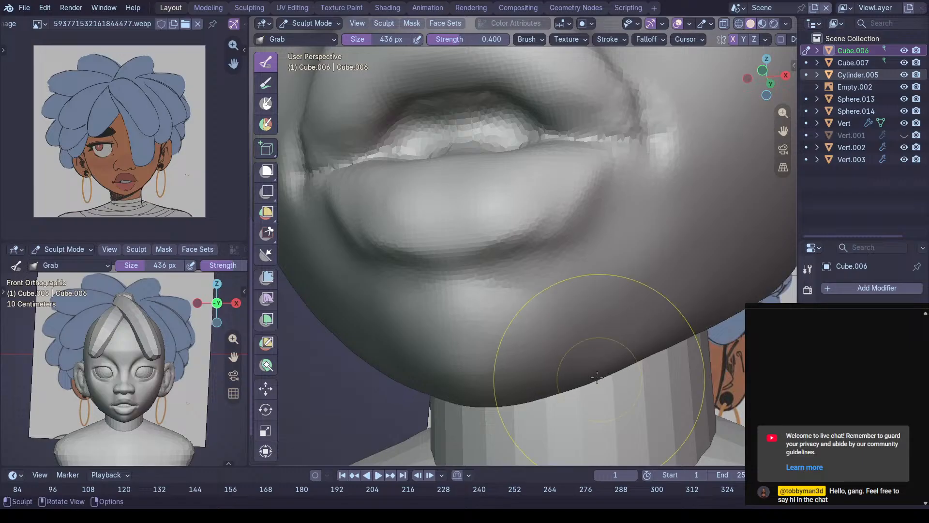
pyautogui.moveTo(623, 325)
pyautogui.mouseDown(button='middle')
pyautogui.moveTo(645, 293)
pyautogui.moveTo(593, 289)
pyautogui.moveTo(568, 275)
pyautogui.moveTo(546, 283)
pyautogui.mouseUp(button='middle')
# Smooth the jawline and the underside of the chin with Scrape/Fill at 436 px
pyautogui.hotkey('shift', 't')
pyautogui.moveTo(580, 240); pyautogui.dragTo(581, 238, button='middle')
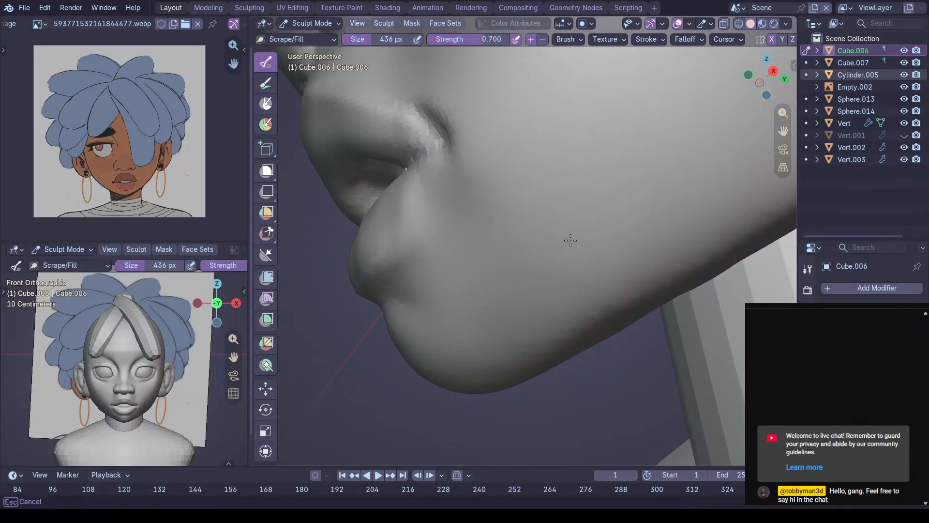
pyautogui.moveTo(642, 196)
pyautogui.mouseDown(button='middle')
pyautogui.moveTo(626, 203)
pyautogui.moveTo(630, 236)
pyautogui.moveTo(555, 187)
pyautogui.moveTo(595, 282)
pyautogui.mouseUp(button='middle')
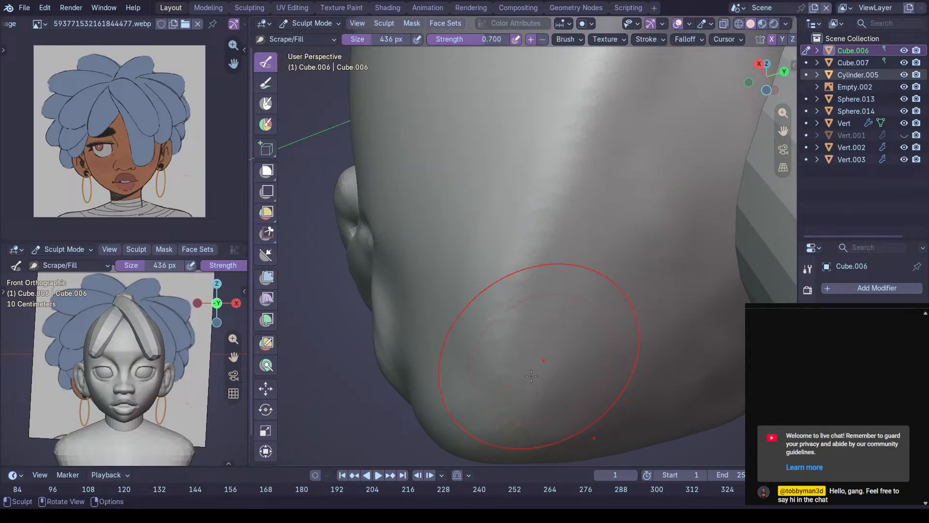
pyautogui.moveTo(516, 369); pyautogui.dragTo(556, 388, button='middle')
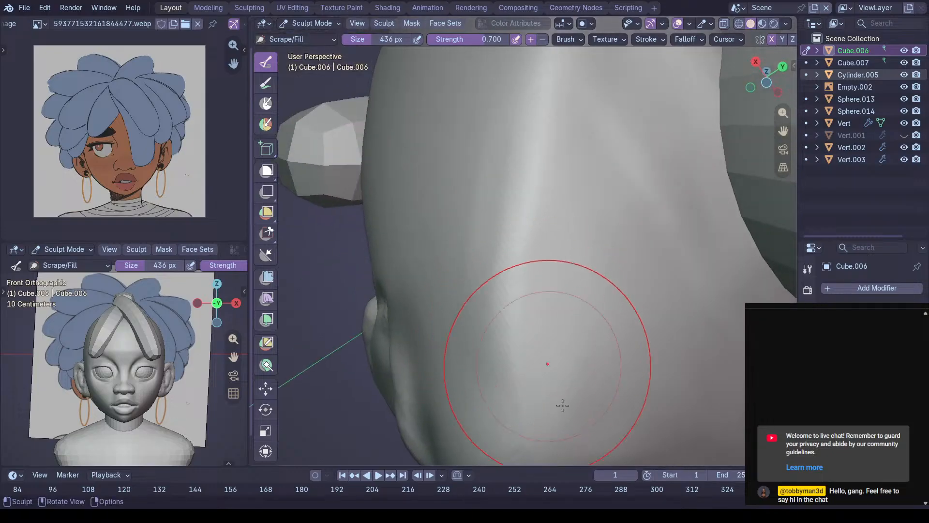
pyautogui.moveTo(537, 338)
pyautogui.mouseDown(button='middle')
pyautogui.moveTo(531, 385)
pyautogui.moveTo(534, 332)
pyautogui.mouseUp(button='middle')
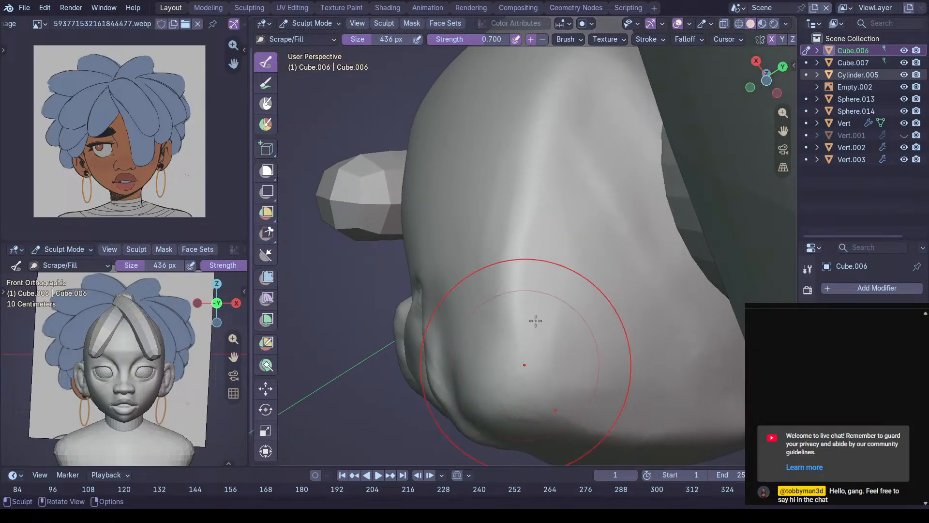
pyautogui.moveTo(535, 401)
pyautogui.mouseDown()
pyautogui.moveTo(550, 291)
pyautogui.moveTo(583, 391)
pyautogui.mouseUp()
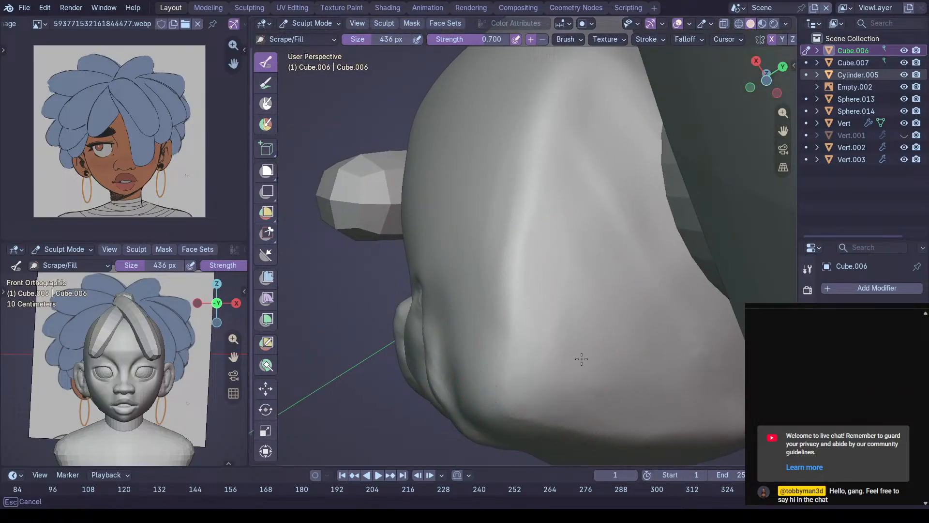
pyautogui.moveTo(614, 277); pyautogui.dragTo(619, 263)
# Even out the side of the jaw toward the chin with Scrape/Fill at 436 px, checking it from several angles
pyautogui.moveTo(620, 264)
pyautogui.mouseDown(button='middle')
pyautogui.moveTo(576, 309)
pyautogui.moveTo(515, 288)
pyautogui.mouseUp(button='middle')
pyautogui.moveTo(484, 296); pyautogui.dragTo(508, 302)
pyautogui.moveTo(476, 302)
pyautogui.mouseDown(button='middle')
pyautogui.moveTo(570, 278)
pyautogui.moveTo(534, 296)
pyautogui.mouseUp(button='middle')
pyautogui.moveTo(506, 325); pyautogui.dragTo(569, 291, button='middle')
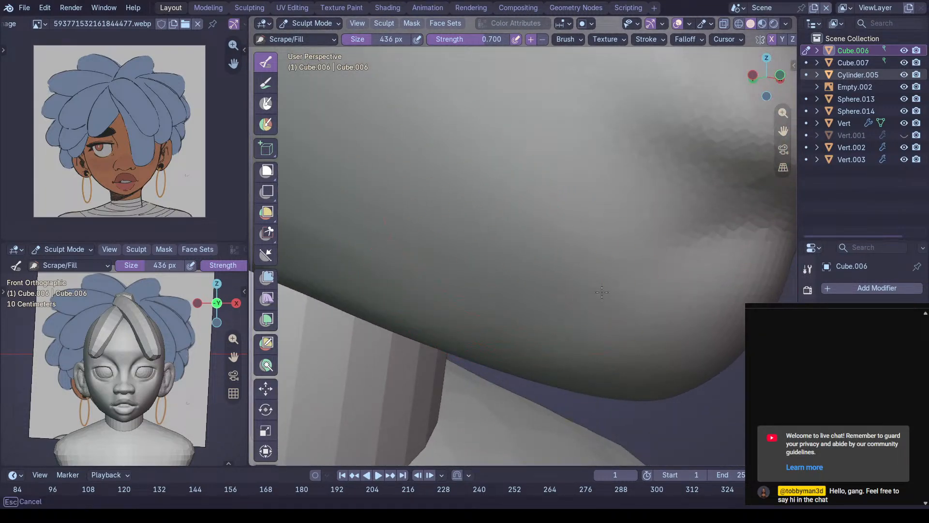
pyautogui.moveTo(498, 238)
pyautogui.mouseDown(button='middle')
pyautogui.moveTo(446, 197)
pyautogui.moveTo(428, 196)
pyautogui.mouseUp(button='middle')
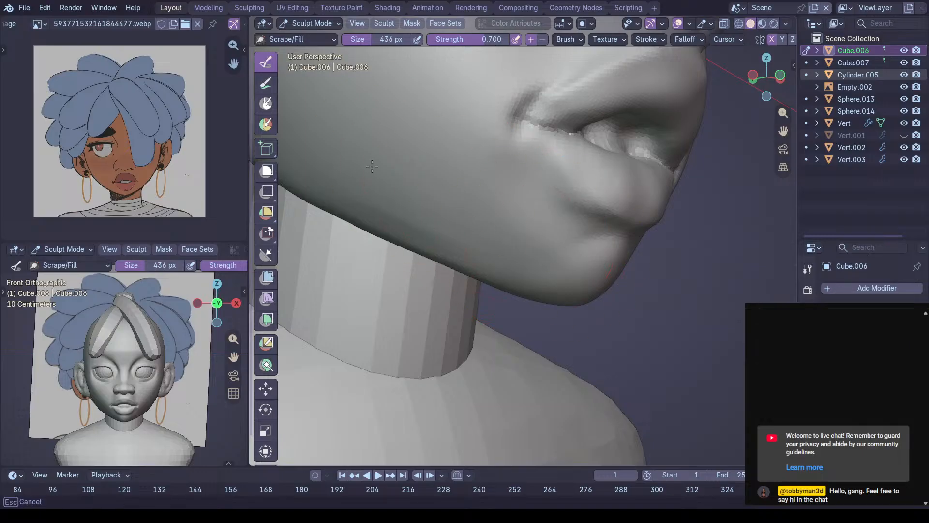
pyautogui.moveTo(454, 140)
pyautogui.mouseDown(button='middle')
pyautogui.moveTo(513, 184)
pyautogui.moveTo(550, 176)
pyautogui.moveTo(481, 231)
pyautogui.mouseUp(button='middle')
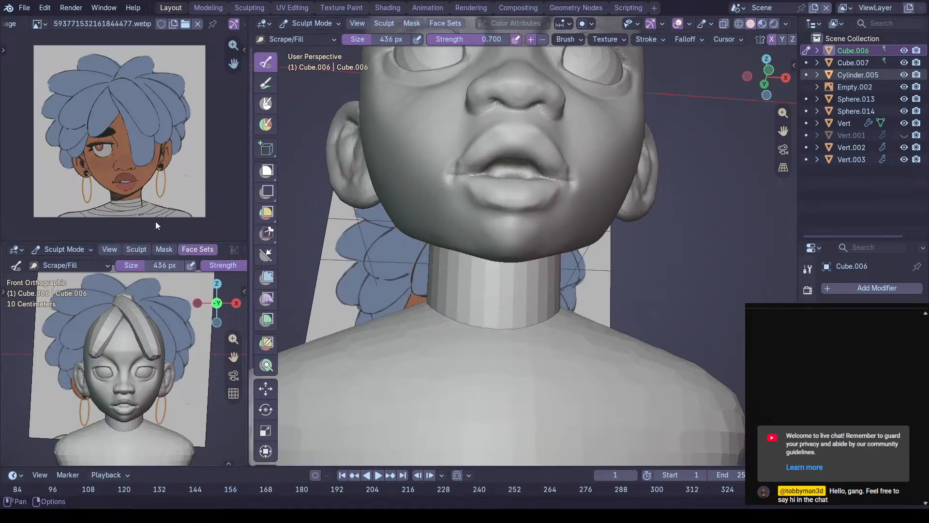
# Recut the crease around the lower lip and the mouth corner with Draw Sharp at 304 px
pyautogui.keyDown('ctrl'); pyautogui.moveTo(380, 145); pyautogui.dragTo(463, 183, button='middle'); pyautogui.keyUp('ctrl')
pyautogui.keyDown('ctrl'); pyautogui.moveTo(546, 252); pyautogui.dragTo(550, 163, button='middle'); pyautogui.keyUp('ctrl')
pyautogui.moveTo(454, 175)
pyautogui.keyDown('shift'); pyautogui.mouseDown(button='middle')
pyautogui.moveTo(531, 206)
pyautogui.moveTo(539, 170)
pyautogui.mouseUp(button='middle'); pyautogui.keyUp('shift')
pyautogui.hotkey('shift', 'c')
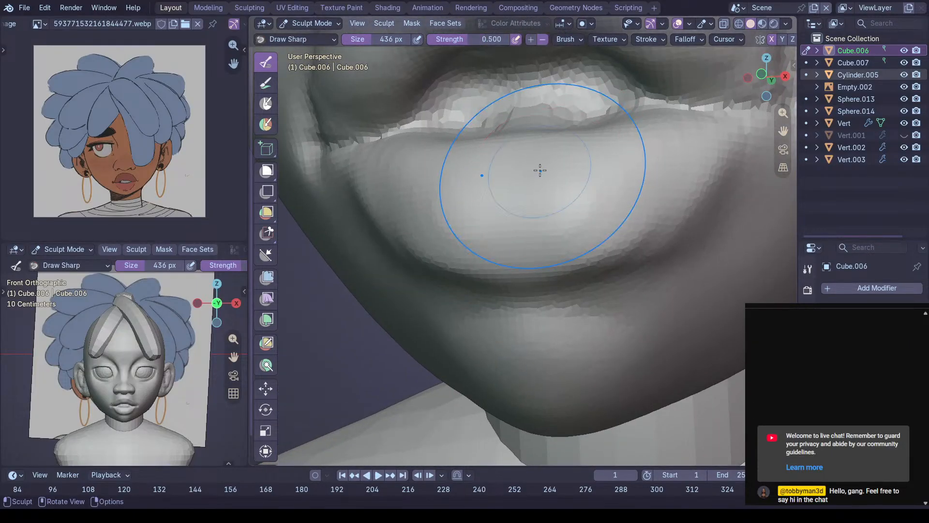
pyautogui.press('f')
pyautogui.click(506, 205)
pyautogui.moveTo(506, 205); pyautogui.dragTo(519, 218, button='middle')
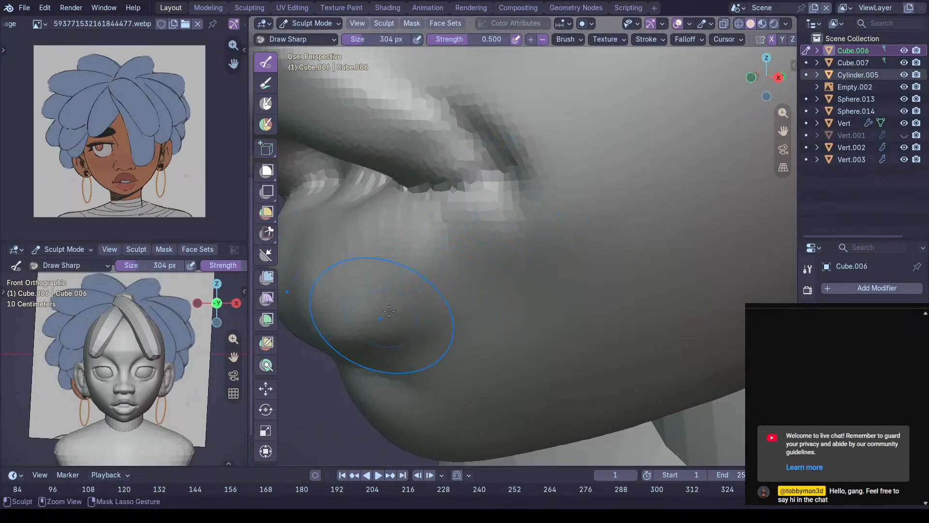
pyautogui.moveTo(386, 315); pyautogui.dragTo(408, 262, button='middle')
pyautogui.moveTo(503, 156); pyautogui.dragTo(543, 257, button='middle')
pyautogui.moveTo(582, 183)
pyautogui.mouseDown(button='middle')
pyautogui.moveTo(608, 191)
pyautogui.moveTo(605, 174)
pyautogui.moveTo(590, 176)
pyautogui.moveTo(614, 204)
pyautogui.moveTo(579, 191)
pyautogui.mouseUp(button='middle')
# Tighten the mouth corner crease with Crease Polish at 304 px and save the file
pyautogui.hotkey('shift', 'c')
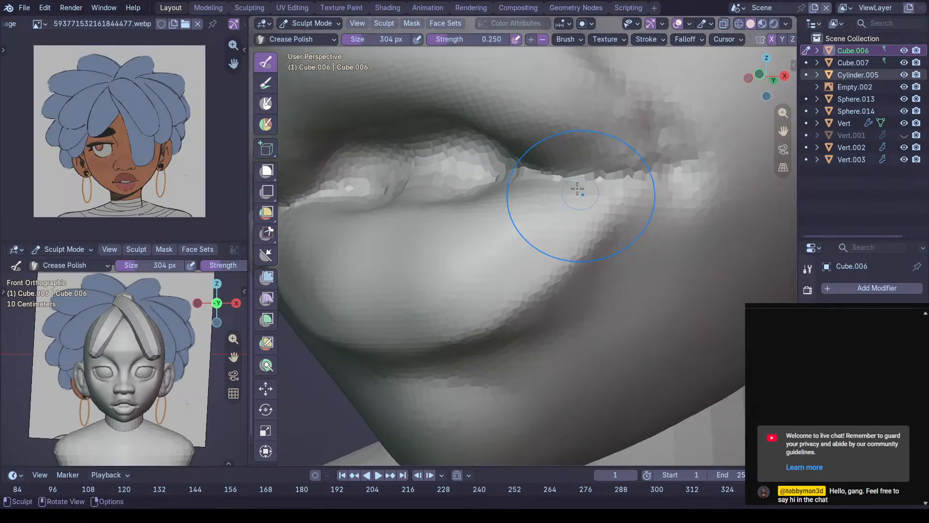
pyautogui.scroll(-6, 554, 115)
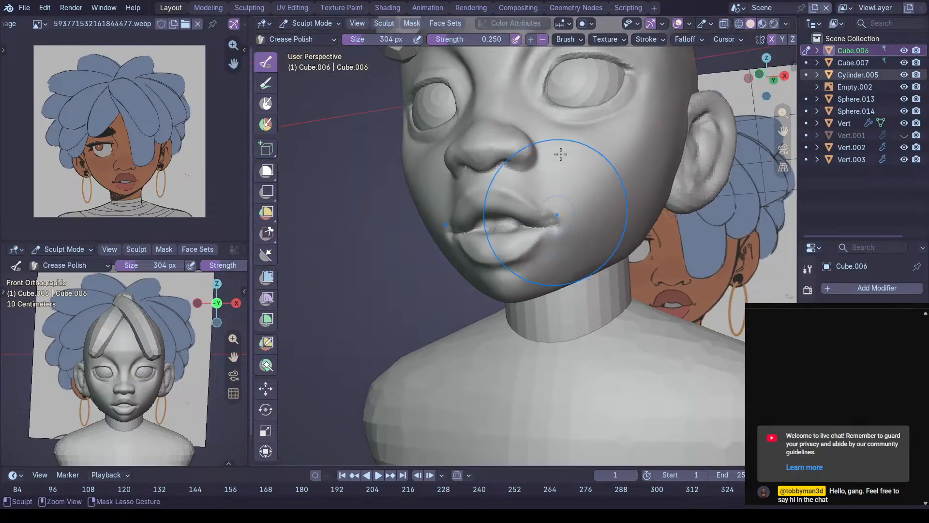
pyautogui.hotkey('ctrl', 's')
# Adjust the shape of the mouth and chin against the reference using Grab at 458 px
pyautogui.moveTo(543, 207); pyautogui.dragTo(507, 239, button='middle')
pyautogui.keyDown('ctrl'); pyautogui.moveTo(502, 291); pyautogui.dragTo(494, 249, button='middle'); pyautogui.keyUp('ctrl')
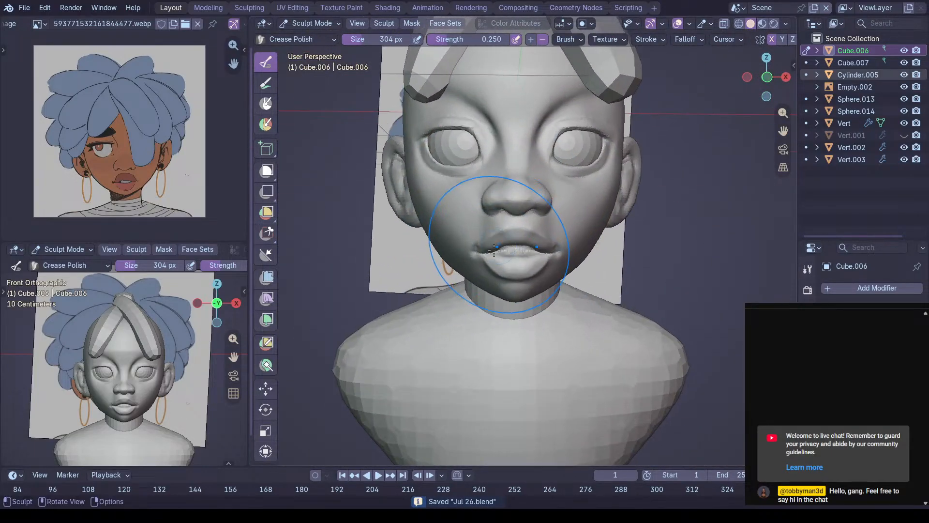
pyautogui.scroll(5, 504, 281)
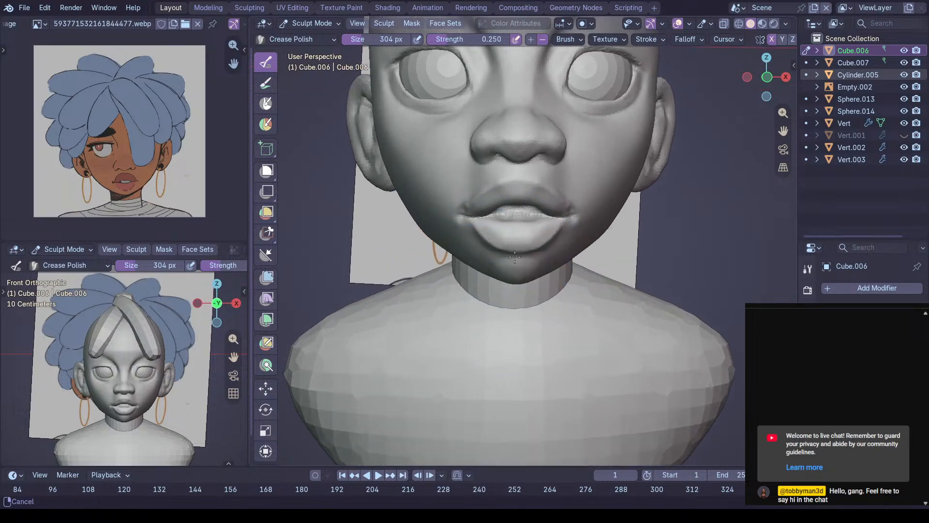
pyautogui.press('g')
pyautogui.moveTo(477, 239)
pyautogui.mouseDown(button='middle')
pyautogui.moveTo(466, 256)
pyautogui.moveTo(416, 263)
pyautogui.moveTo(440, 266)
pyautogui.mouseUp(button='middle')
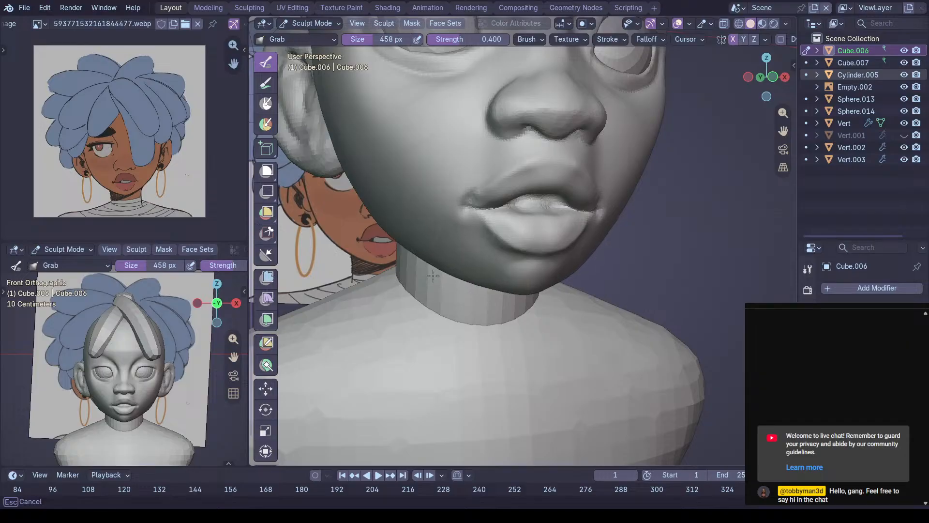
pyautogui.moveTo(430, 273); pyautogui.dragTo(506, 279, button='middle')
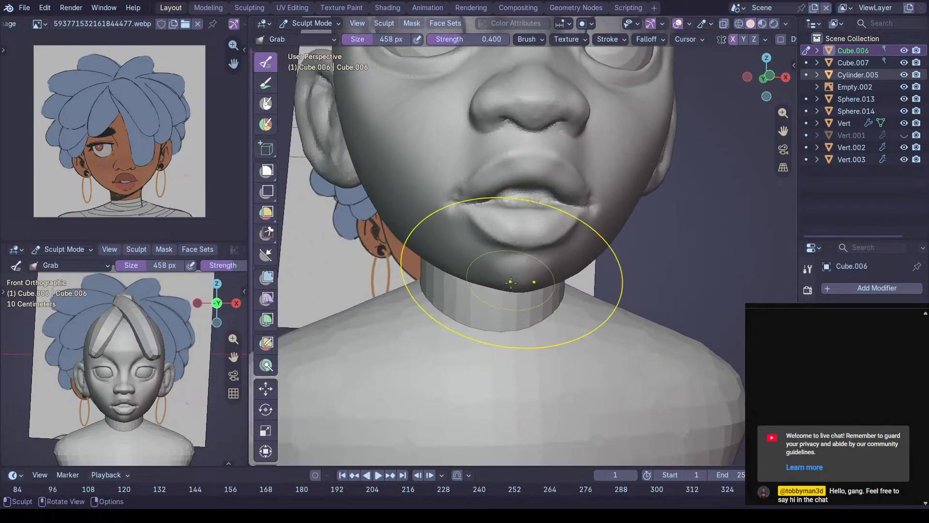
pyautogui.scroll(2, 517, 287)
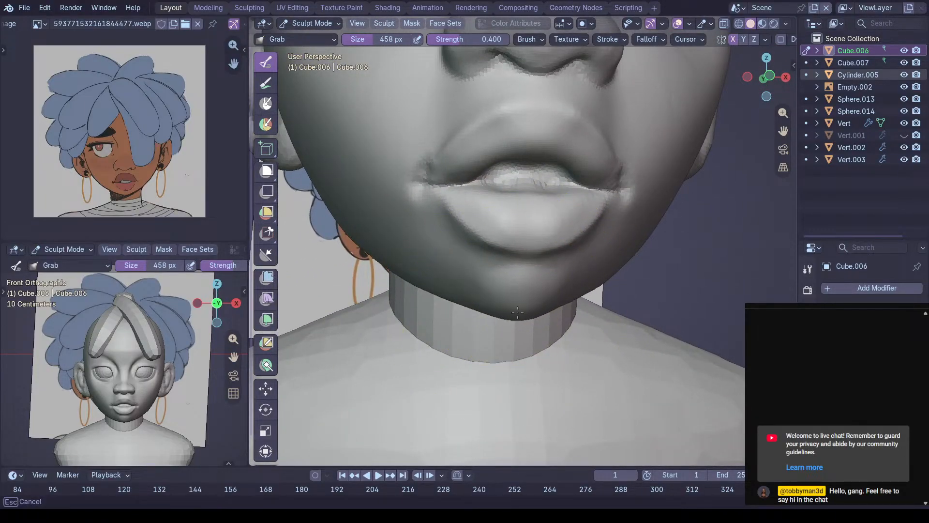
# Flatten the area beneath the lower lip with the Scrape Multiplane brush at 458 px
pyautogui.moveTo(514, 317); pyautogui.dragTo(483, 287, button='middle')
pyautogui.moveTo(560, 273)
pyautogui.mouseDown(button='middle')
pyautogui.moveTo(479, 218)
pyautogui.moveTo(454, 259)
pyautogui.moveTo(477, 213)
pyautogui.moveTo(481, 137)
pyautogui.moveTo(492, 181)
pyautogui.moveTo(518, 166)
pyautogui.moveTo(603, 201)
pyautogui.moveTo(561, 224)
pyautogui.moveTo(594, 213)
pyautogui.moveTo(590, 189)
pyautogui.moveTo(576, 191)
pyautogui.moveTo(576, 160)
pyautogui.mouseUp(button='middle')
pyautogui.moveTo(677, 256)
pyautogui.mouseDown(button='middle')
pyautogui.moveTo(658, 244)
pyautogui.moveTo(664, 265)
pyautogui.moveTo(648, 214)
pyautogui.moveTo(649, 315)
pyautogui.moveTo(651, 240)
pyautogui.moveTo(632, 251)
pyautogui.moveTo(639, 264)
pyautogui.moveTo(550, 257)
pyautogui.moveTo(481, 287)
pyautogui.mouseUp(button='middle')
pyautogui.hotkey('shift', 't')
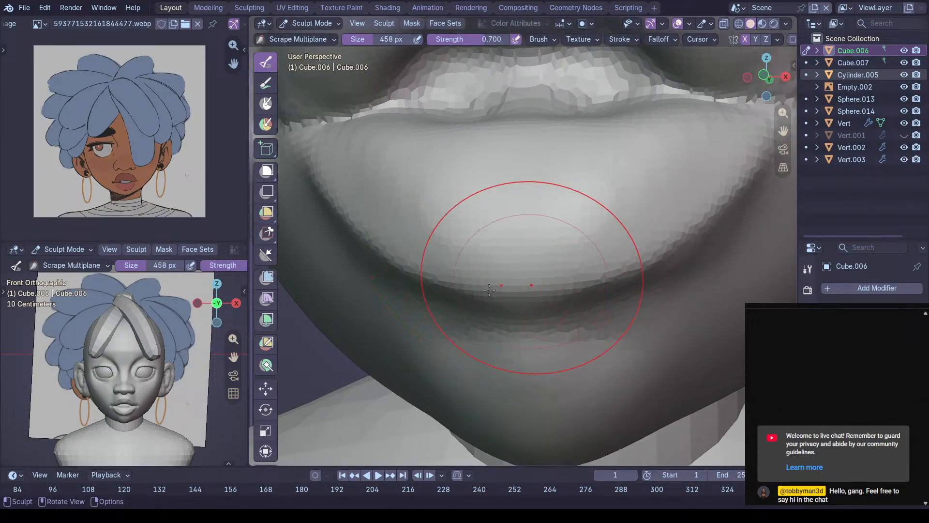
# Sharpen the crease beneath the lower lip with Draw Sharp at a brush size of 264 px, and save the file
pyautogui.moveTo(678, 209)
pyautogui.mouseDown(button='middle')
pyautogui.moveTo(595, 236)
pyautogui.moveTo(553, 268)
pyautogui.mouseUp(button='middle')
pyautogui.hotkey('shift', 'c')
pyautogui.press('f')
pyautogui.click(505, 280)
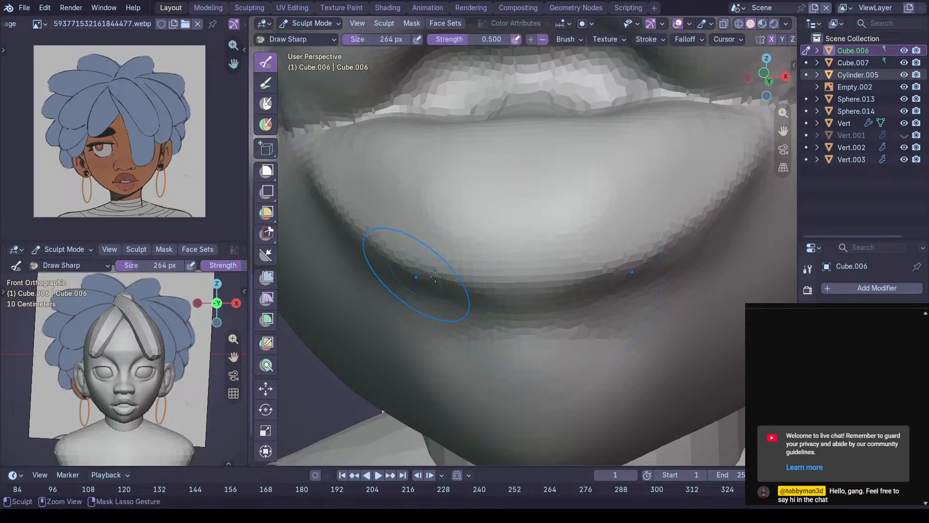
pyautogui.moveTo(600, 250)
pyautogui.mouseDown(button='middle')
pyautogui.moveTo(590, 259)
pyautogui.moveTo(609, 251)
pyautogui.mouseUp(button='middle')
pyautogui.moveTo(504, 145)
pyautogui.keyDown('shift'); pyautogui.mouseDown(button='middle')
pyautogui.moveTo(537, 210)
pyautogui.moveTo(535, 248)
pyautogui.mouseUp(button='middle'); pyautogui.keyUp('shift')
pyautogui.moveTo(589, 234); pyautogui.dragTo(560, 162, button='middle')
pyautogui.hotkey('ctrl', 's')
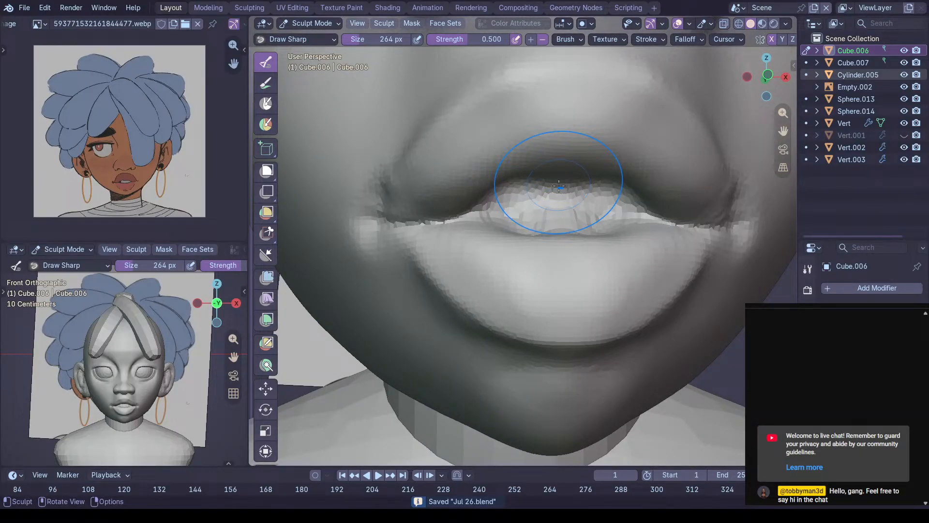
# Add volume to the upper lip with Inflate/Deflate strokes at 264 px, and save the file
pyautogui.moveTo(524, 82)
pyautogui.mouseDown(button='middle')
pyautogui.moveTo(539, 135)
pyautogui.moveTo(556, 137)
pyautogui.moveTo(539, 183)
pyautogui.mouseUp(button='middle')
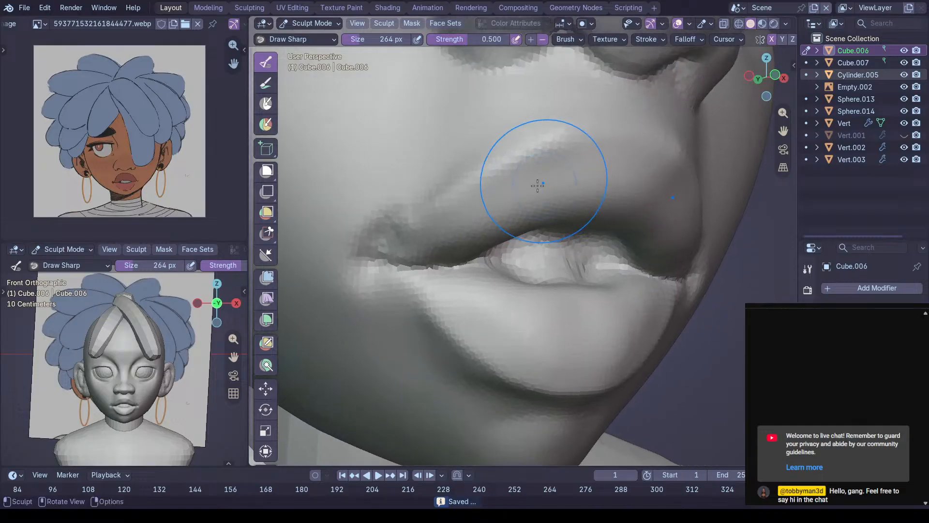
pyautogui.scroll(2, 552, 172)
pyautogui.press('i')
pyautogui.moveTo(650, 117)
pyautogui.mouseDown()
pyautogui.moveTo(574, 130)
pyautogui.moveTo(582, 134)
pyautogui.mouseUp()
pyautogui.moveTo(582, 134); pyautogui.dragTo(465, 175)
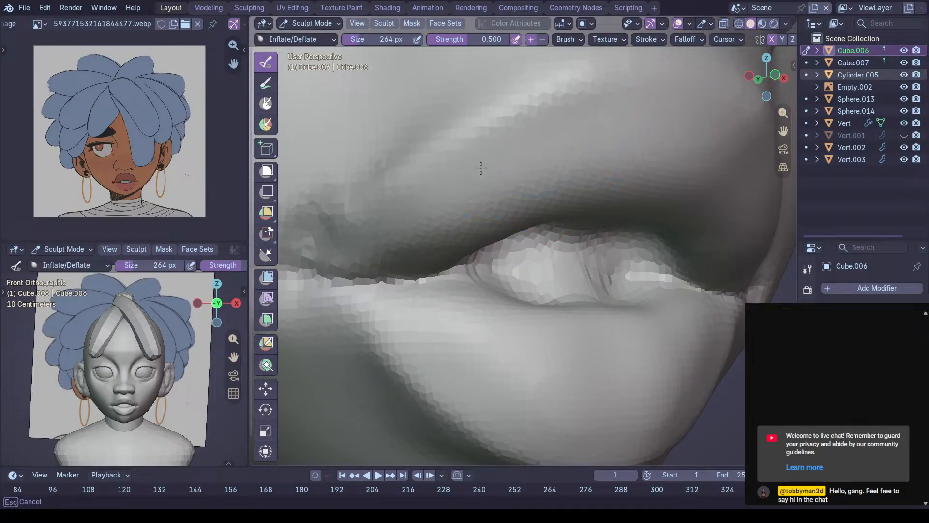
pyautogui.moveTo(716, 147); pyautogui.dragTo(688, 160, button='middle')
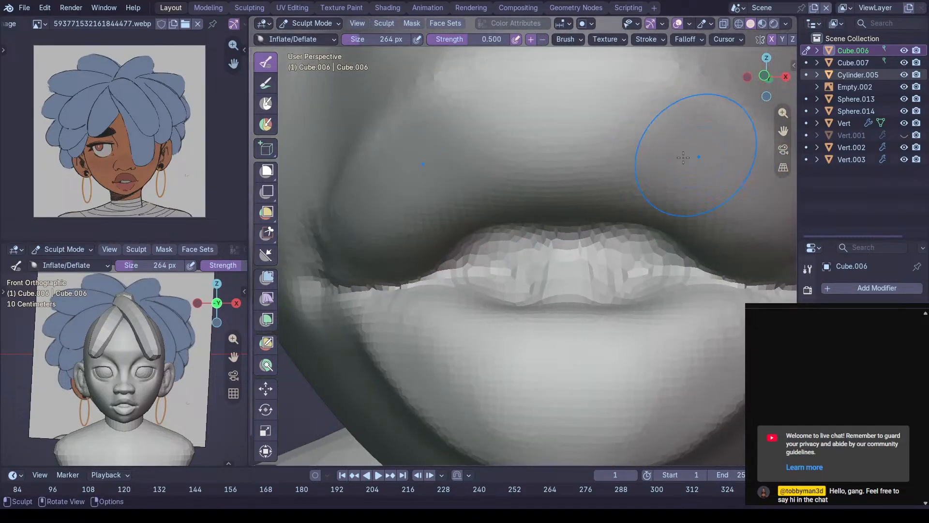
pyautogui.scroll(-4, 598, 145)
pyautogui.moveTo(597, 145); pyautogui.dragTo(532, 162, button='middle')
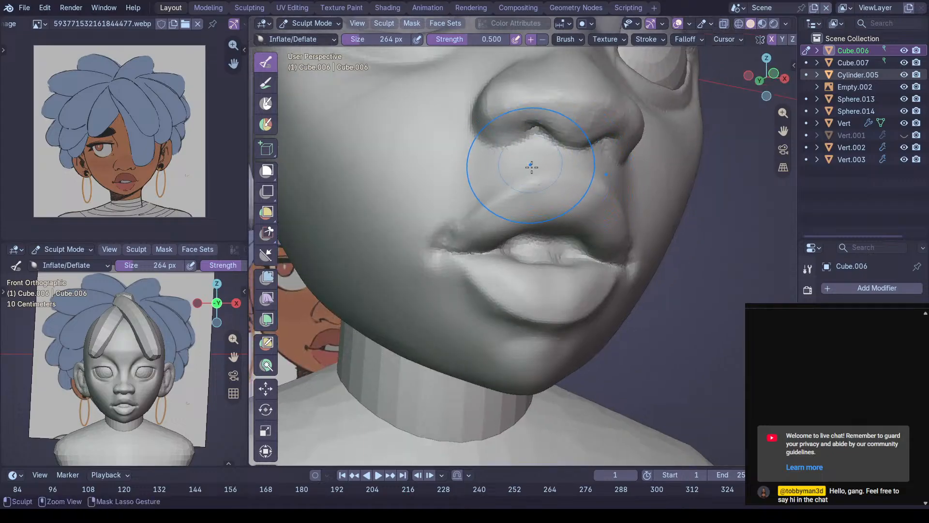
pyautogui.hotkey('ctrl', 's')
# Define the upper lip's outer border with Draw Sharp at 264 px, and save the file
pyautogui.moveTo(529, 219); pyautogui.dragTo(530, 217, button='middle')
pyautogui.hotkey('shift', 't')
pyautogui.moveTo(493, 244)
pyautogui.keyDown('ctrl'); pyautogui.mouseDown(button='middle')
pyautogui.moveTo(495, 189)
pyautogui.moveTo(518, 180)
pyautogui.mouseUp(button='middle'); pyautogui.keyUp('ctrl')
pyautogui.hotkey('shift', 'c')
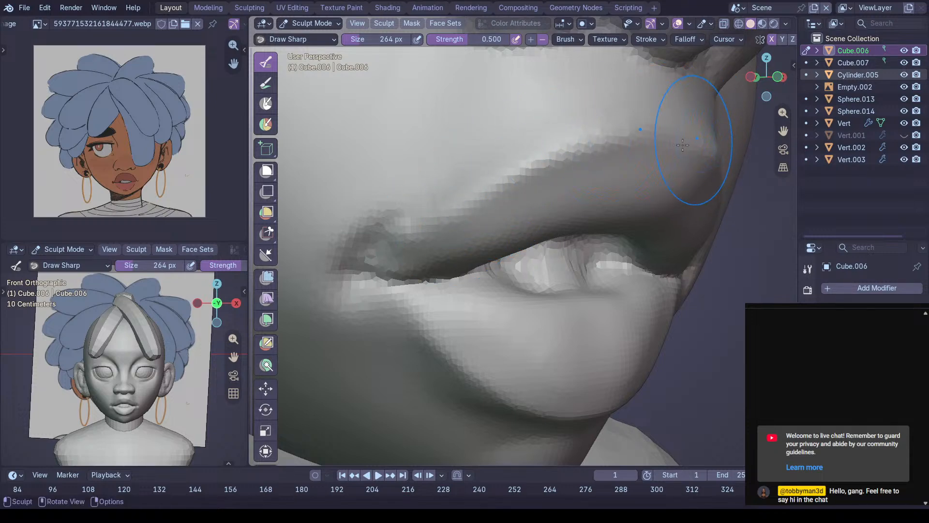
pyautogui.moveTo(692, 141); pyautogui.dragTo(569, 142, button='middle')
pyautogui.moveTo(675, 161); pyautogui.dragTo(619, 192, button='middle')
pyautogui.hotkey('ctrl', 's')
# Plump the lips around the mouth opening with Inflate/Deflate at 264 px
pyautogui.moveTo(573, 173)
pyautogui.keyDown('ctrl'); pyautogui.mouseDown(button='middle')
pyautogui.moveTo(573, 227)
pyautogui.moveTo(525, 225)
pyautogui.moveTo(568, 191)
pyautogui.moveTo(516, 288)
pyautogui.moveTo(537, 276)
pyautogui.moveTo(487, 332)
pyautogui.moveTo(503, 286)
pyautogui.moveTo(486, 298)
pyautogui.mouseUp(button='middle'); pyautogui.keyUp('ctrl')
pyautogui.moveTo(547, 349)
pyautogui.mouseDown(button='middle')
pyautogui.moveTo(637, 340)
pyautogui.moveTo(668, 363)
pyautogui.moveTo(550, 338)
pyautogui.moveTo(510, 367)
pyautogui.mouseUp(button='middle')
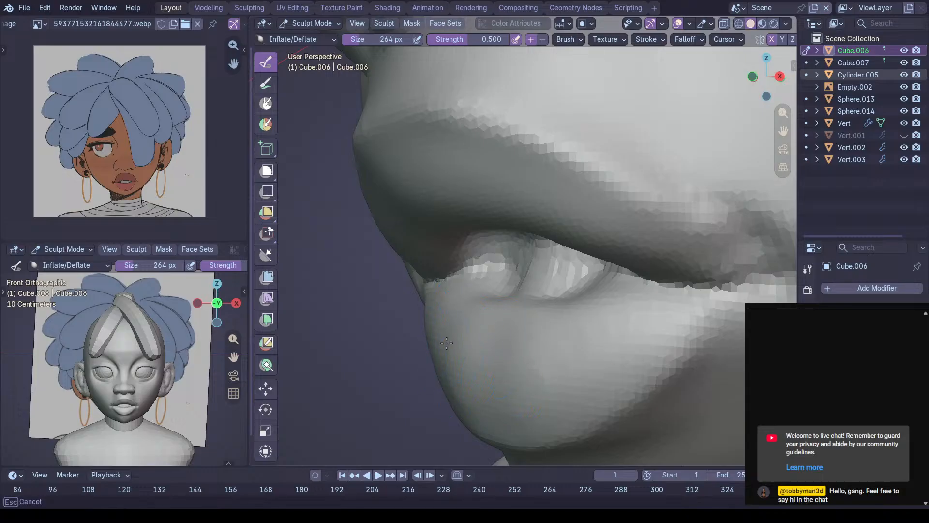
pyautogui.moveTo(470, 317); pyautogui.dragTo(631, 307, button='middle')
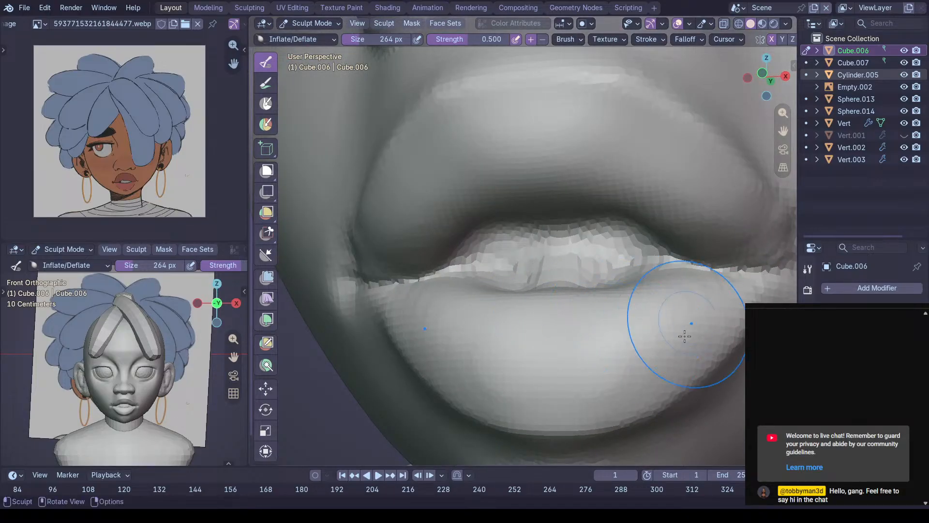
pyautogui.moveTo(739, 297)
pyautogui.mouseDown(button='middle')
pyautogui.moveTo(670, 313)
pyautogui.moveTo(602, 252)
pyautogui.moveTo(529, 265)
pyautogui.mouseUp(button='middle')
# Enlarge the brush to 382 px, reshape the lower lip with Grab and fill it out with Inflate/Deflate
pyautogui.press('f')
pyautogui.press('g')
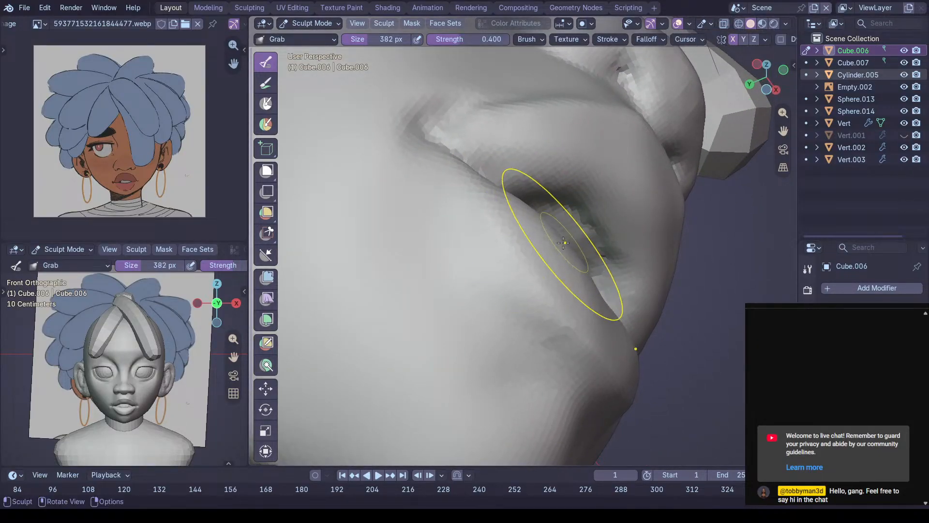
pyautogui.moveTo(582, 248)
pyautogui.mouseDown(button='middle')
pyautogui.moveTo(599, 240)
pyautogui.moveTo(585, 253)
pyautogui.moveTo(587, 237)
pyautogui.moveTo(629, 291)
pyautogui.mouseUp(button='middle')
pyautogui.press('i')
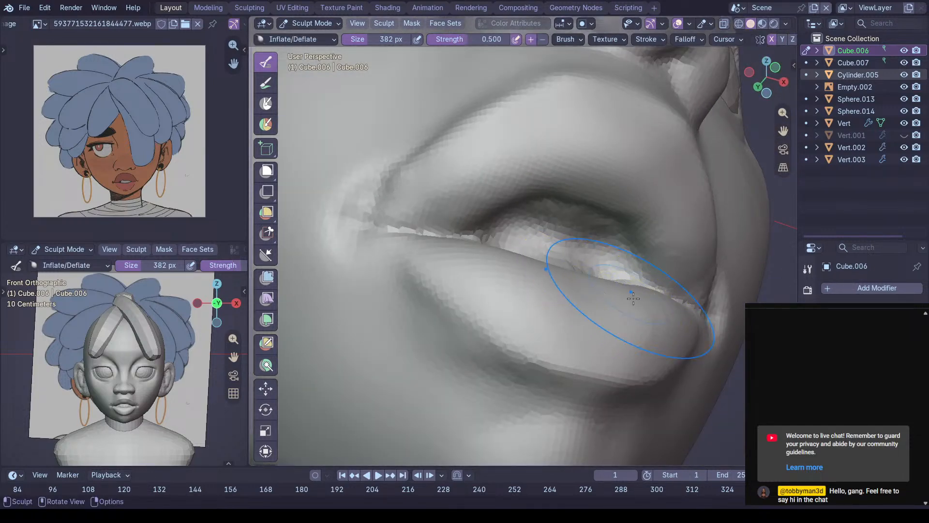
pyautogui.moveTo(501, 293)
pyautogui.mouseDown(button='middle')
pyautogui.moveTo(556, 305)
pyautogui.moveTo(561, 244)
pyautogui.moveTo(561, 271)
pyautogui.moveTo(565, 261)
pyautogui.moveTo(514, 202)
pyautogui.moveTo(564, 259)
pyautogui.moveTo(487, 301)
pyautogui.moveTo(511, 317)
pyautogui.moveTo(493, 284)
pyautogui.mouseUp(button='middle')
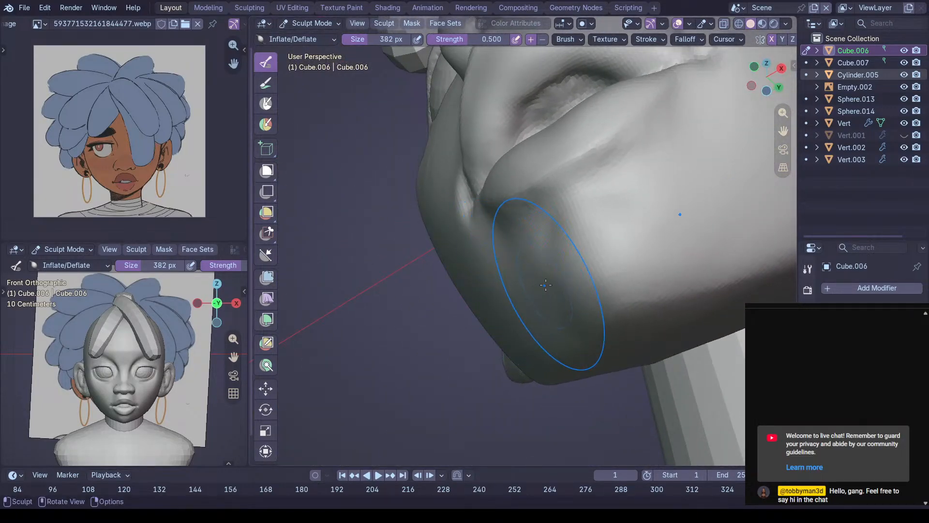
pyautogui.moveTo(551, 286); pyautogui.dragTo(546, 286, button='middle')
# Build up the chin and jaw with Clay Strips at 288 px, and reduce the brush size to 158 px
pyautogui.press('f')
pyautogui.click(522, 290)
pyautogui.moveTo(631, 265)
pyautogui.mouseDown(button='middle')
pyautogui.moveTo(604, 286)
pyautogui.moveTo(624, 260)
pyautogui.mouseUp(button='middle')
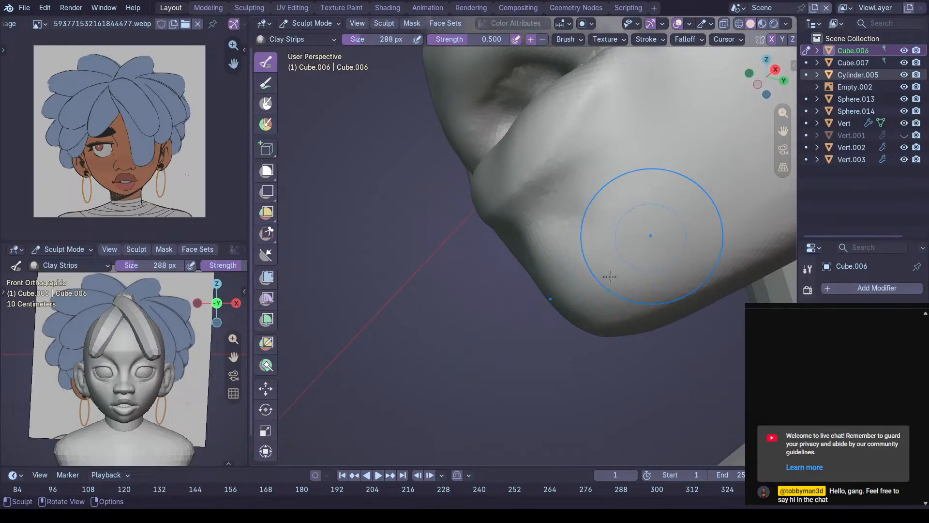
pyautogui.moveTo(634, 271); pyautogui.dragTo(673, 208)
pyautogui.moveTo(604, 272); pyautogui.dragTo(697, 203)
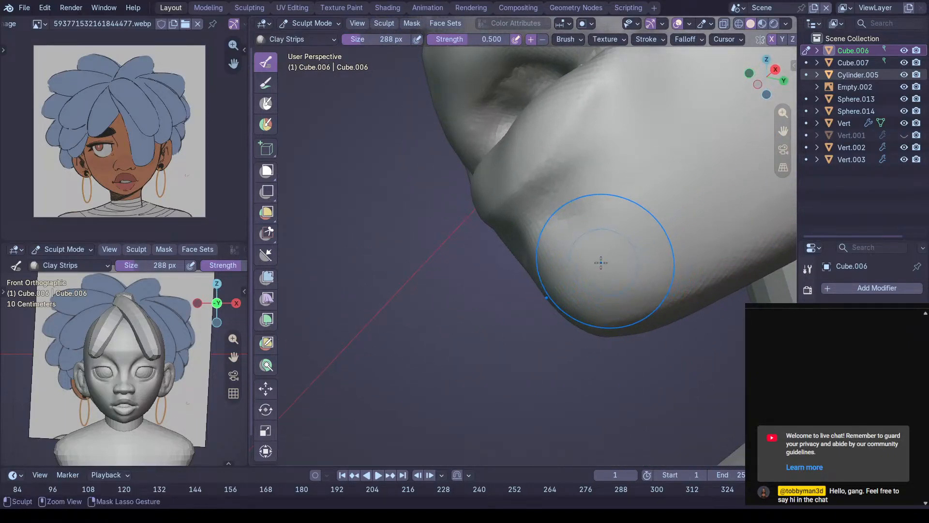
pyautogui.press('f')
pyautogui.click(576, 258)
pyautogui.moveTo(576, 257); pyautogui.dragTo(650, 247, button='middle')
pyautogui.press('f')
pyautogui.click(508, 308)
pyautogui.moveTo(508, 308); pyautogui.dragTo(548, 306, button='middle')
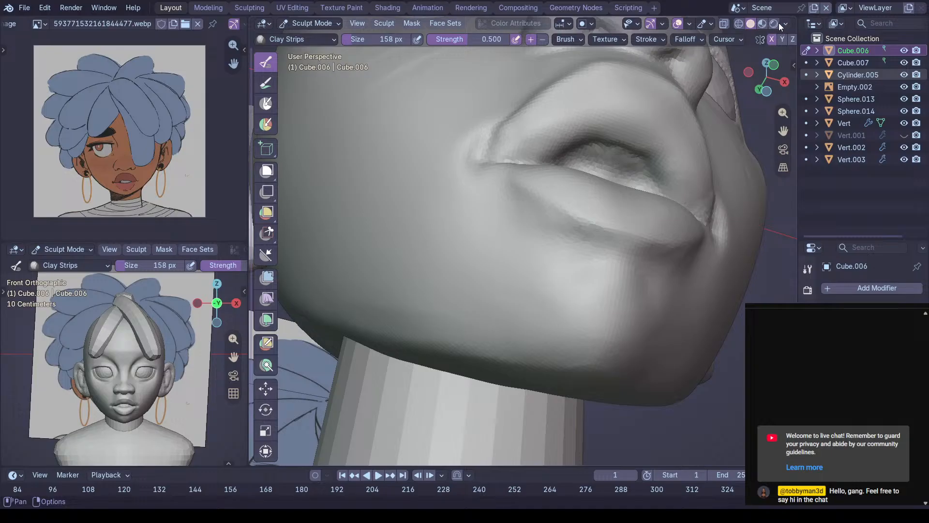
# Change the solid viewport shading to a darker, glossier MatCap
pyautogui.click(762, 23)
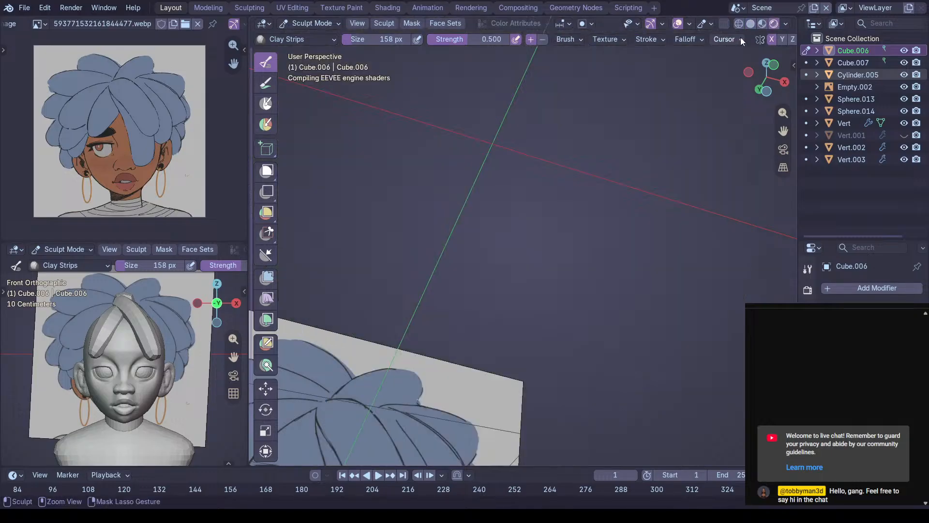
pyautogui.click(750, 23)
pyautogui.click(786, 23)
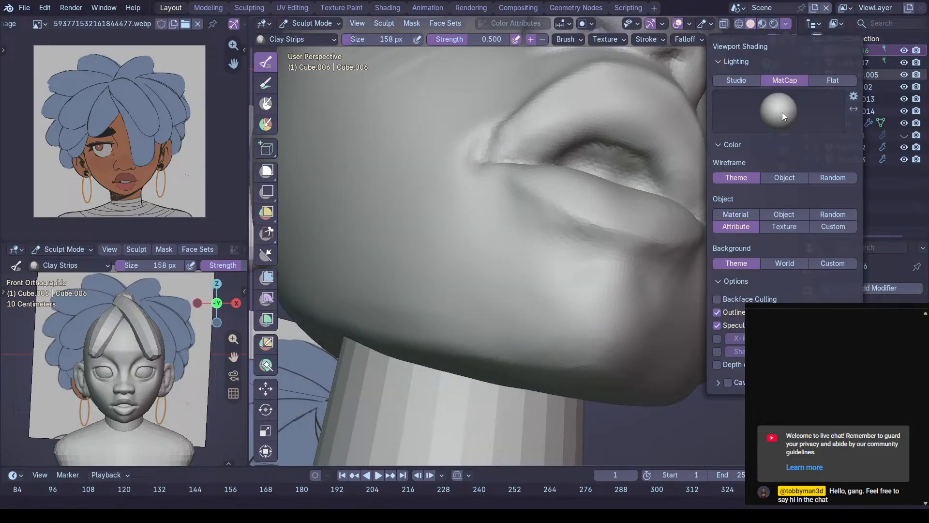
pyautogui.click(759, 127)
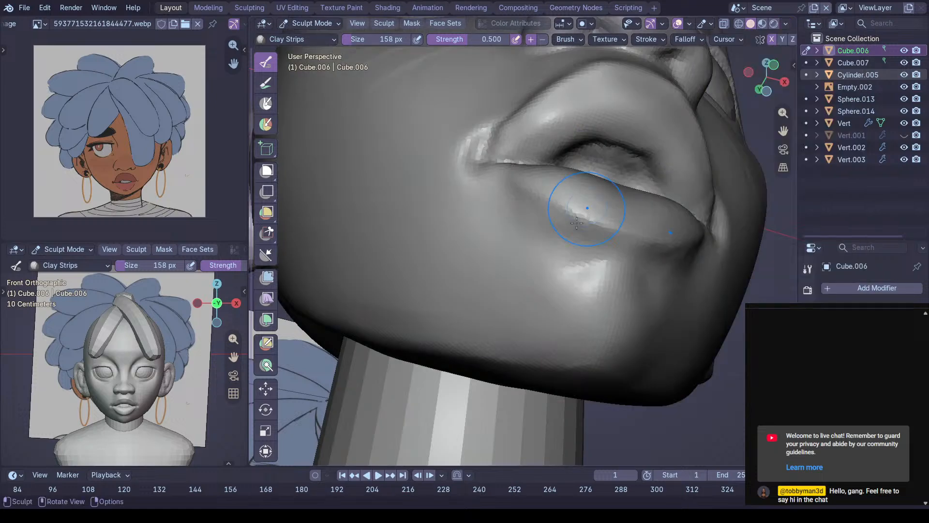
# Refine the jawline beside the chin with Clay Strips at 158 px, and undo the last stroke
pyautogui.moveTo(536, 258)
pyautogui.mouseDown(button='middle')
pyautogui.moveTo(566, 314)
pyautogui.moveTo(539, 303)
pyautogui.moveTo(550, 260)
pyautogui.mouseUp(button='middle')
pyautogui.moveTo(611, 216); pyautogui.dragTo(605, 213, button='middle')
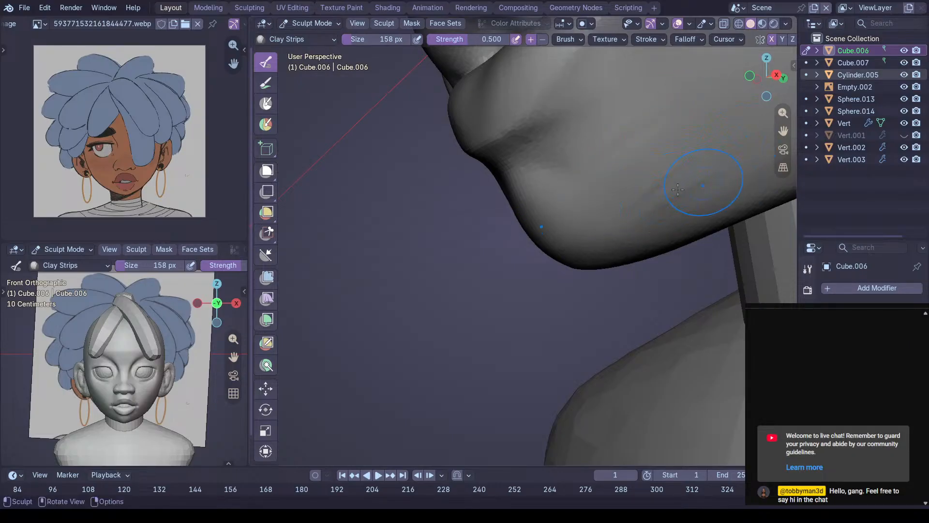
pyautogui.keyDown('ctrl'); pyautogui.moveTo(627, 159); pyautogui.dragTo(624, 228, button='middle'); pyautogui.keyUp('ctrl')
pyautogui.keyDown('ctrl'); pyautogui.moveTo(504, 310); pyautogui.dragTo(534, 221, button='middle'); pyautogui.keyUp('ctrl')
pyautogui.hotkey('ctrl', 'z')
pyautogui.keyDown('ctrl'); pyautogui.moveTo(506, 189); pyautogui.dragTo(508, 261, button='middle'); pyautogui.keyUp('ctrl')
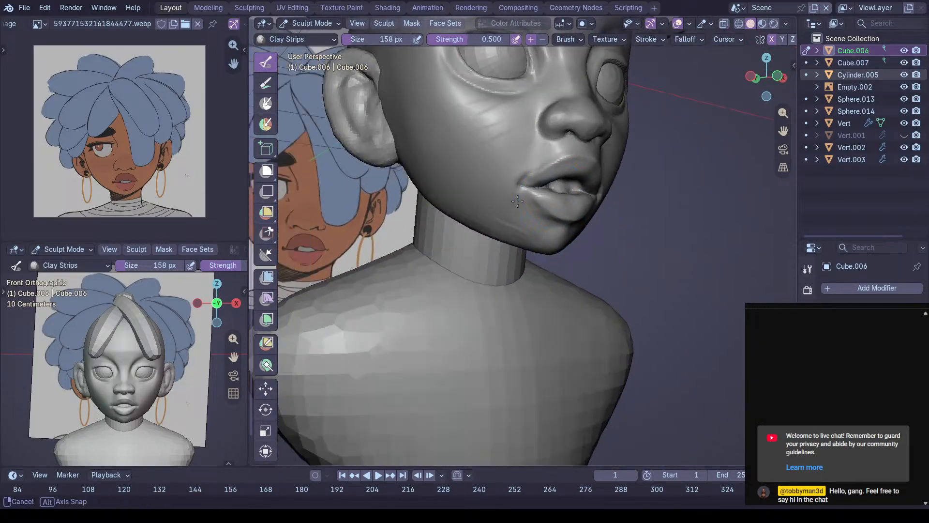
pyautogui.moveTo(586, 205); pyautogui.dragTo(525, 201, button='middle')
# Add a mesh cylinder in Object Mode and scale it down to roughly the mouth's size in the right side view
pyautogui.hotkey('ctrl', 'Tab')
pyautogui.hotkey('shift', 'a')
pyautogui.moveTo(561, 203)
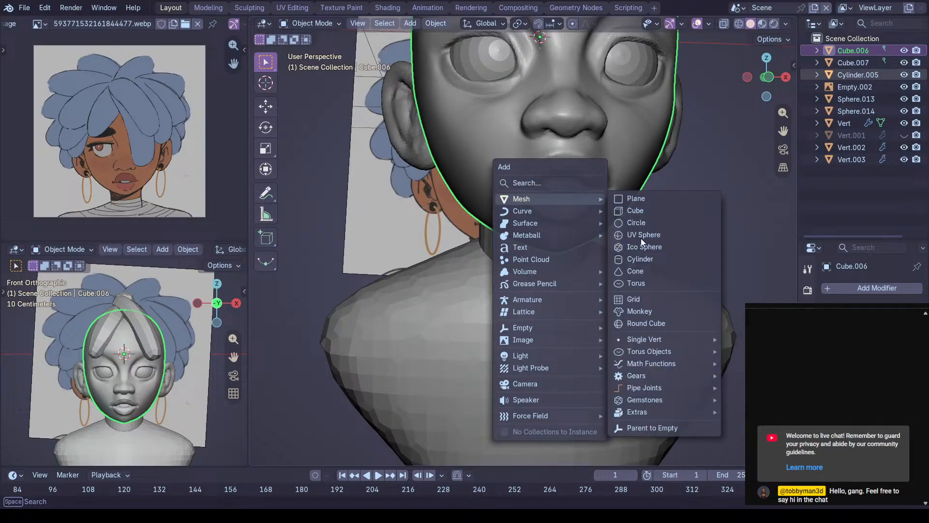
pyautogui.click(641, 260)
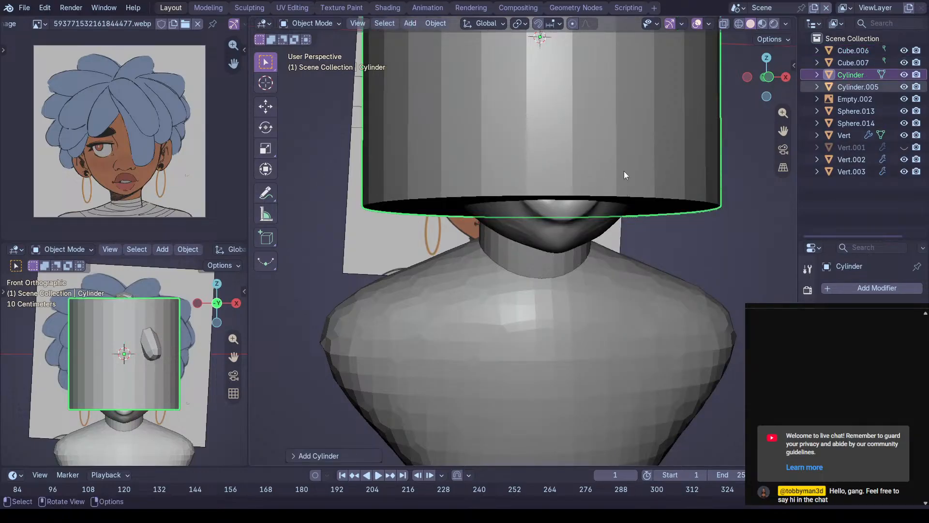
pyautogui.moveTo(623, 173); pyautogui.dragTo(473, 178, button='middle')
pyautogui.press('KP_3')
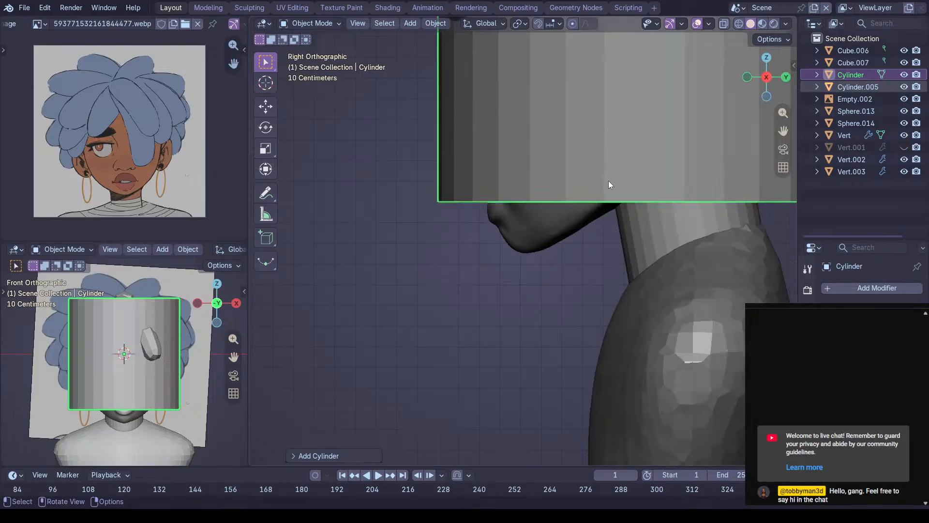
pyautogui.scroll(-2, 612, 176)
pyautogui.press('s')
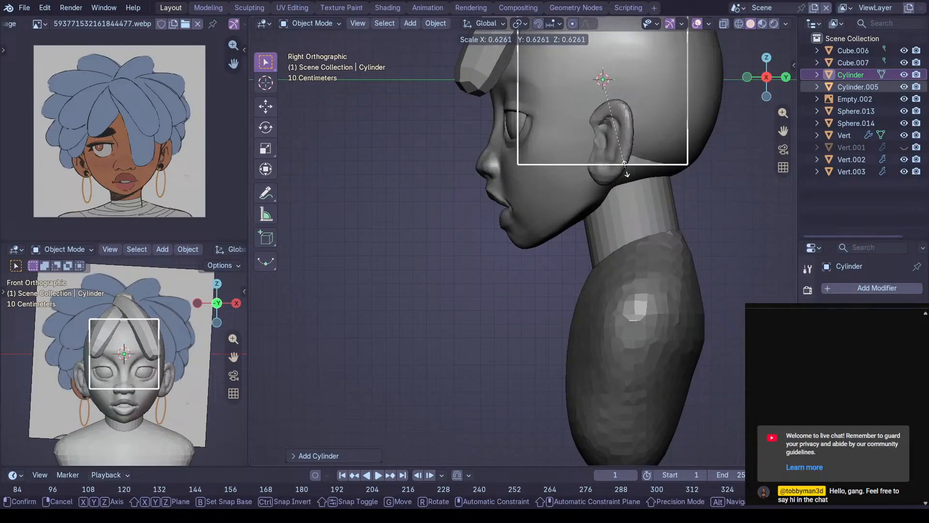
pyautogui.click(613, 103)
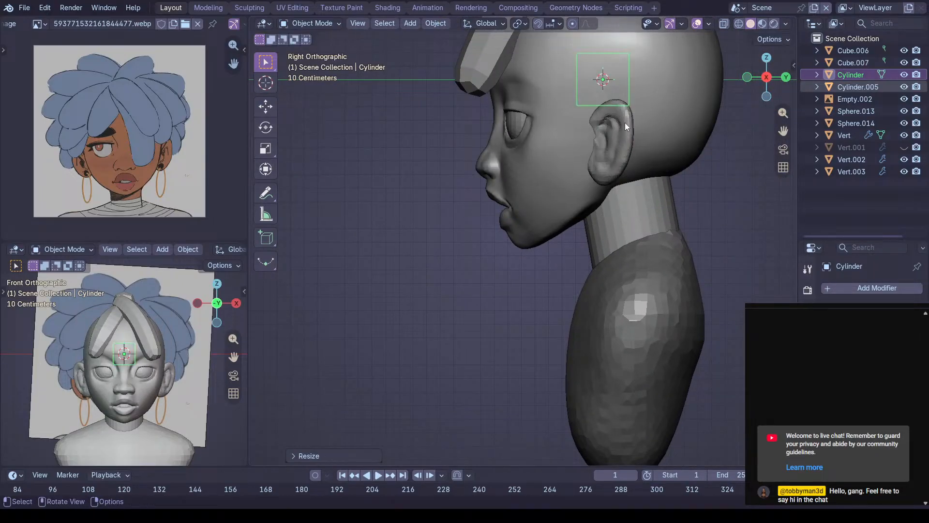
# Place the cylinder inside the mouth, tilted to match the jaw and flattened along its local Z axis
pyautogui.press('g')
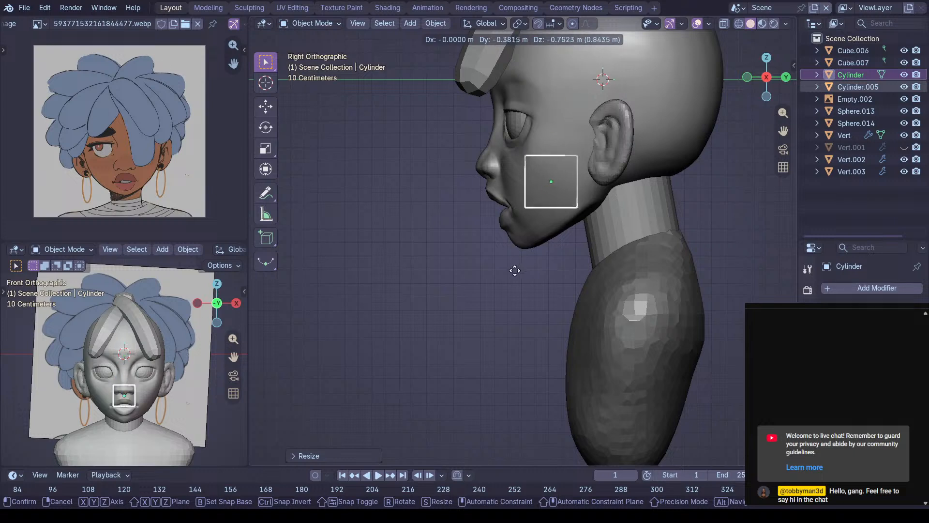
pyautogui.click(487, 288)
pyautogui.press('r')
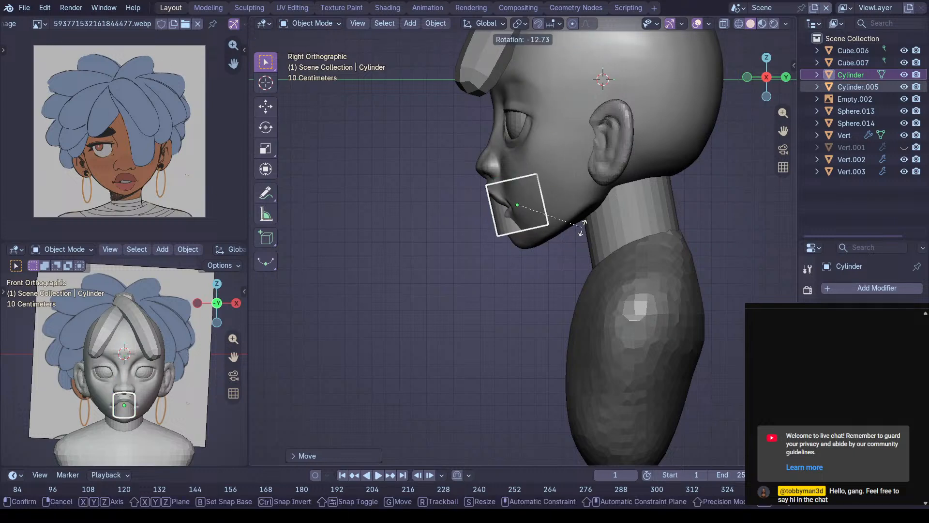
pyautogui.click(578, 222)
pyautogui.press('s')
pyautogui.press('z')
pyautogui.press('z')
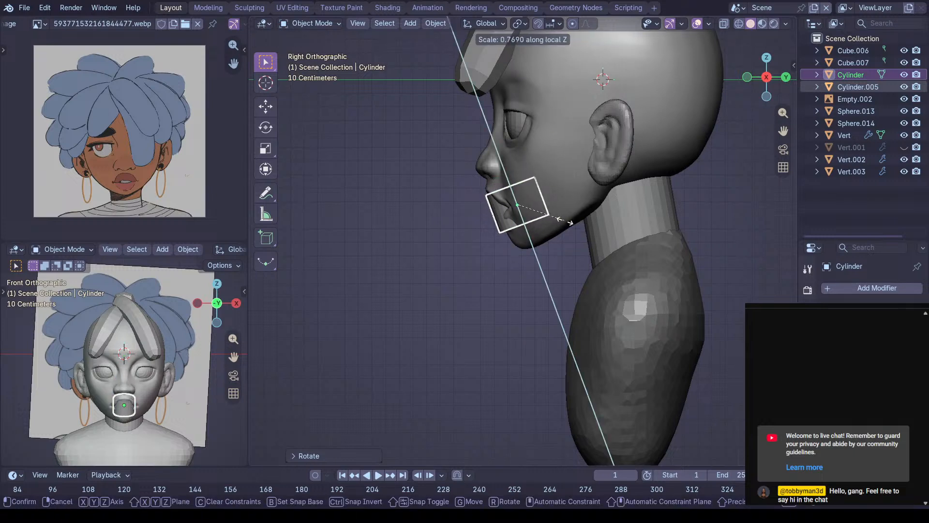
pyautogui.click(557, 225)
pyautogui.press('g')
pyautogui.click(557, 214)
# Select the head mesh and return to Sculpt Mode
pyautogui.moveTo(557, 213); pyautogui.dragTo(590, 218, button='middle')
pyautogui.scroll(5, 576, 181)
pyautogui.click(580, 186)
pyautogui.moveTo(579, 187)
pyautogui.mouseDown(button='middle')
pyautogui.moveTo(606, 199)
pyautogui.moveTo(573, 214)
pyautogui.mouseUp(button='middle')
pyautogui.hotkey('ctrl', 'Tab')
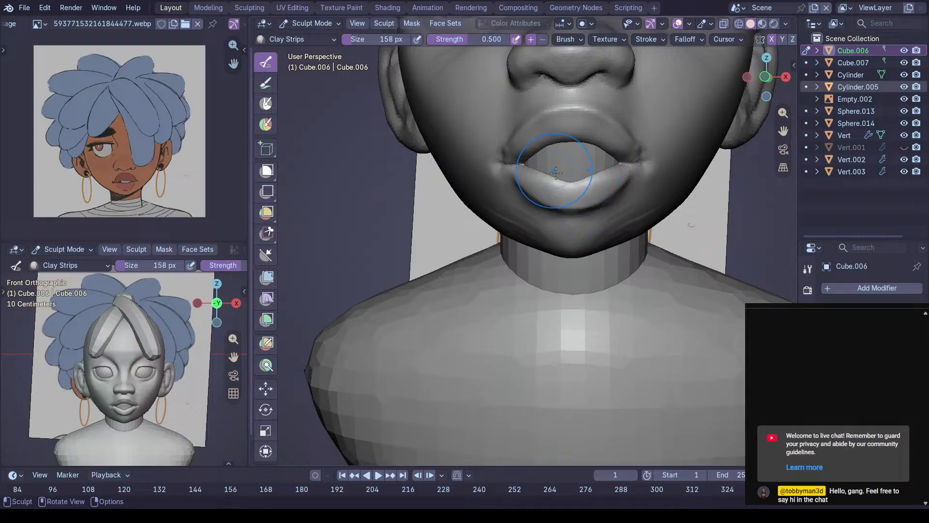
# Shift the cylinder along the Y axis within the mouth, and reselect the head for sculpting
pyautogui.scroll(-2, 555, 172)
pyautogui.moveTo(554, 171)
pyautogui.mouseDown(button='middle')
pyautogui.moveTo(583, 189)
pyautogui.moveTo(587, 165)
pyautogui.mouseUp(button='middle')
pyautogui.hotkey('ctrl', 'Tab')
pyautogui.click(588, 159)
pyautogui.press('g')
pyautogui.press('y')
pyautogui.click(600, 158)
pyautogui.moveTo(600, 158); pyautogui.dragTo(565, 172, button='middle')
pyautogui.click(619, 191)
pyautogui.hotkey('ctrl', 'Tab')
# Try inflating the lips near the mouth corner with a larger brush, and undo the last stroke
pyautogui.moveTo(635, 206)
pyautogui.mouseDown(button='middle')
pyautogui.moveTo(564, 183)
pyautogui.moveTo(569, 193)
pyautogui.moveTo(588, 171)
pyautogui.moveTo(560, 191)
pyautogui.moveTo(582, 192)
pyautogui.moveTo(585, 162)
pyautogui.mouseUp(button='middle')
pyautogui.press('f')
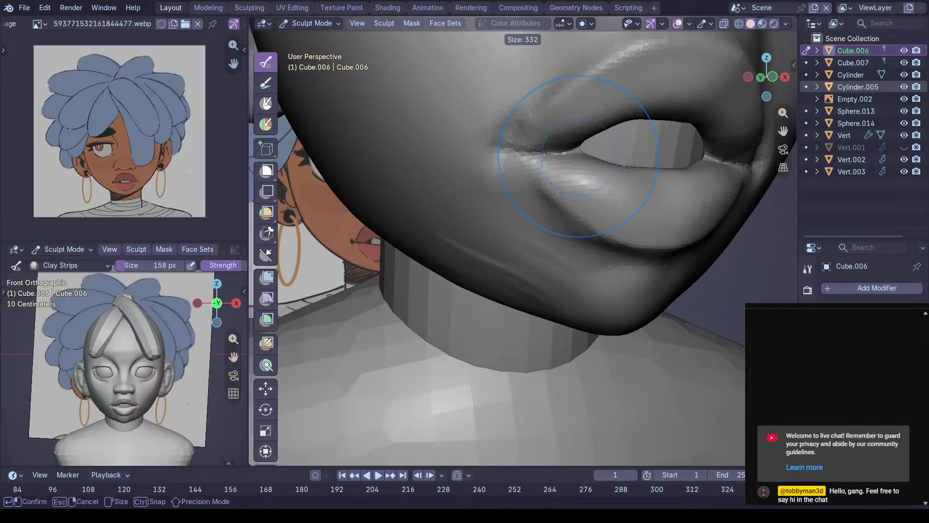
pyautogui.click(625, 164)
pyautogui.press('i')
pyautogui.moveTo(597, 146)
pyautogui.mouseDown()
pyautogui.moveTo(588, 142)
pyautogui.moveTo(611, 145)
pyautogui.mouseUp()
pyautogui.moveTo(618, 147)
pyautogui.mouseDown(button='middle')
pyautogui.moveTo(672, 154)
pyautogui.moveTo(571, 155)
pyautogui.moveTo(571, 125)
pyautogui.moveTo(569, 137)
pyautogui.moveTo(617, 137)
pyautogui.moveTo(638, 163)
pyautogui.moveTo(522, 155)
pyautogui.moveTo(524, 187)
pyautogui.moveTo(636, 176)
pyautogui.moveTo(665, 204)
pyautogui.mouseUp(button='middle')
pyautogui.hotkey('ctrl', 'z')
# Refine the lip edges around the mouth opening with Draw Sharp, Grab and Inflate/Deflate, using a 284 px brush
pyautogui.moveTo(606, 214)
pyautogui.mouseDown(button='middle')
pyautogui.moveTo(559, 155)
pyautogui.moveTo(589, 212)
pyautogui.moveTo(498, 189)
pyautogui.moveTo(575, 177)
pyautogui.moveTo(552, 209)
pyautogui.moveTo(569, 190)
pyautogui.moveTo(551, 199)
pyautogui.moveTo(618, 184)
pyautogui.moveTo(582, 197)
pyautogui.moveTo(569, 184)
pyautogui.moveTo(551, 232)
pyautogui.moveTo(580, 208)
pyautogui.moveTo(503, 216)
pyautogui.moveTo(537, 180)
pyautogui.moveTo(623, 176)
pyautogui.moveTo(632, 207)
pyautogui.moveTo(617, 168)
pyautogui.moveTo(603, 166)
pyautogui.mouseUp(button='middle')
pyautogui.hotkey('ctrl', 'Tab')
pyautogui.hotkey('ctrl', 'Tab')
pyautogui.hotkey('shift', 'c')
pyautogui.scroll(1, 556, 199)
pyautogui.press('f')
pyautogui.click(527, 208)
pyautogui.press('g')
pyautogui.press('i')
pyautogui.moveTo(598, 131); pyautogui.dragTo(616, 185, button='middle')
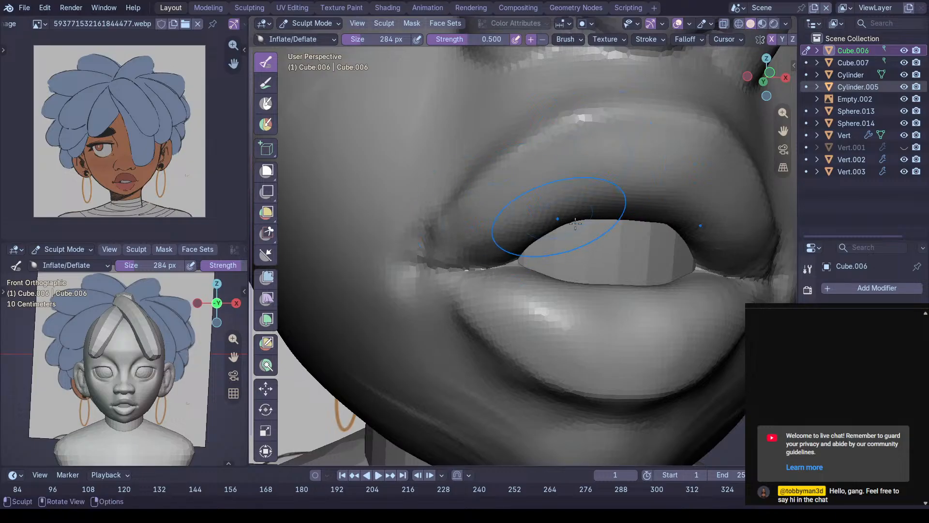
pyautogui.moveTo(518, 213); pyautogui.dragTo(686, 257, button='middle')
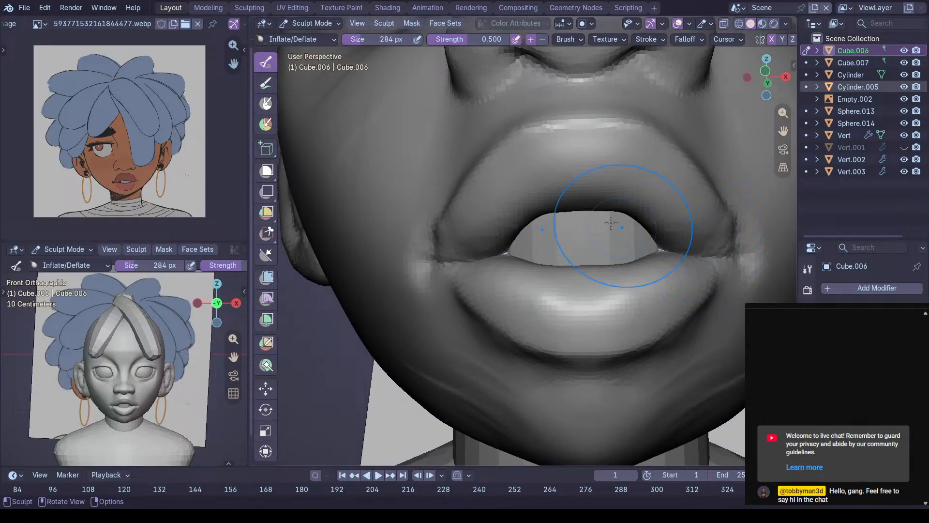
# Reshape the lips around the mouth opening with the Grab brush at 356 px
pyautogui.moveTo(484, 269)
pyautogui.mouseDown(button='middle')
pyautogui.moveTo(508, 266)
pyautogui.moveTo(518, 218)
pyautogui.moveTo(535, 209)
pyautogui.moveTo(571, 219)
pyautogui.moveTo(555, 263)
pyautogui.moveTo(566, 220)
pyautogui.mouseUp(button='middle')
pyautogui.press('f')
pyautogui.click(554, 212)
pyautogui.press('g')
pyautogui.scroll(1, 539, 220)
pyautogui.scroll(-2, 568, 213)
pyautogui.moveTo(623, 223); pyautogui.dragTo(533, 271, button='middle')
pyautogui.scroll(3, 532, 280)
pyautogui.moveTo(578, 245)
pyautogui.mouseDown(button='middle')
pyautogui.moveTo(513, 280)
pyautogui.moveTo(535, 280)
pyautogui.moveTo(521, 243)
pyautogui.moveTo(535, 284)
pyautogui.moveTo(541, 245)
pyautogui.moveTo(581, 289)
pyautogui.moveTo(549, 301)
pyautogui.mouseUp(button='middle')
# Adjust the jaw contour beside the chin with the Grab brush at 356 px
pyautogui.scroll(-2, 514, 290)
pyautogui.moveTo(463, 292); pyautogui.dragTo(455, 281, button='middle')
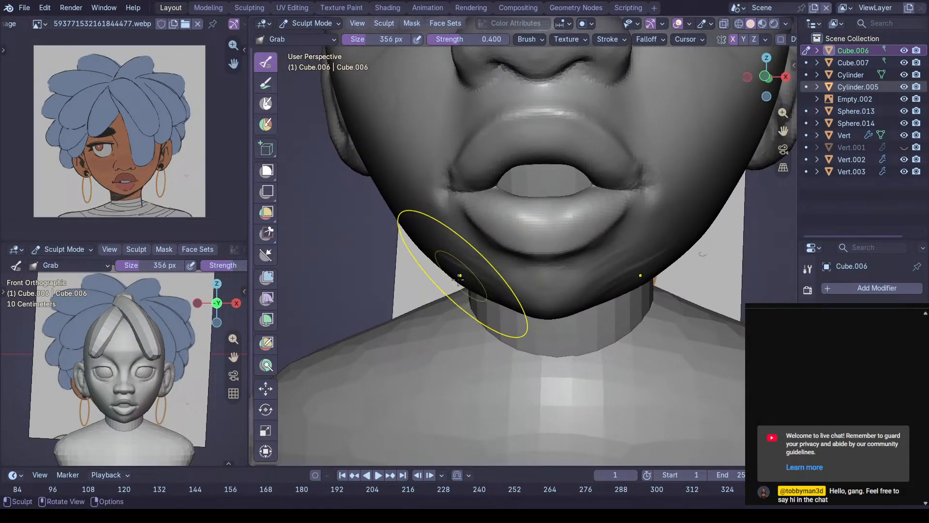
pyautogui.keyDown('ctrl'); pyautogui.moveTo(461, 279); pyautogui.dragTo(458, 286, button='middle'); pyautogui.keyUp('ctrl')
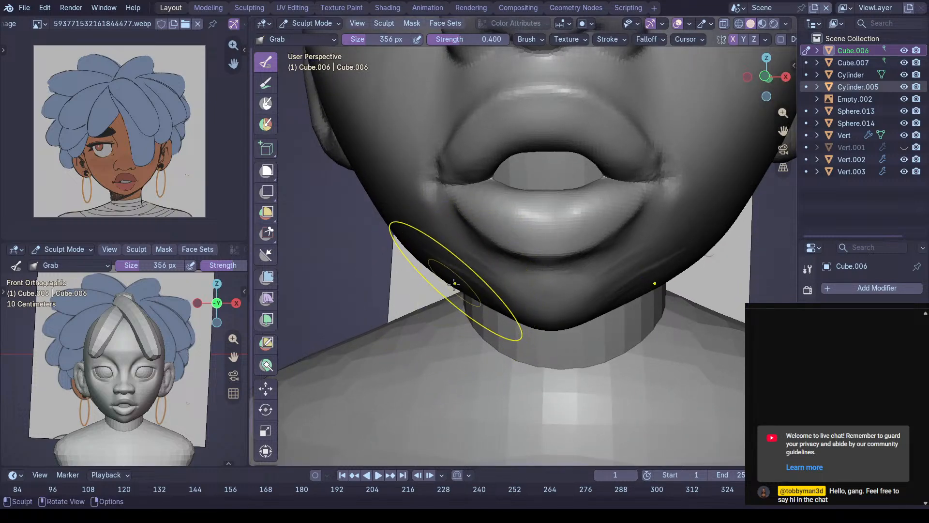
pyautogui.moveTo(459, 292); pyautogui.dragTo(457, 295)
pyautogui.moveTo(668, 269)
pyautogui.mouseDown(button='middle')
pyautogui.moveTo(591, 255)
pyautogui.moveTo(645, 284)
pyautogui.moveTo(608, 239)
pyautogui.mouseUp(button='middle')
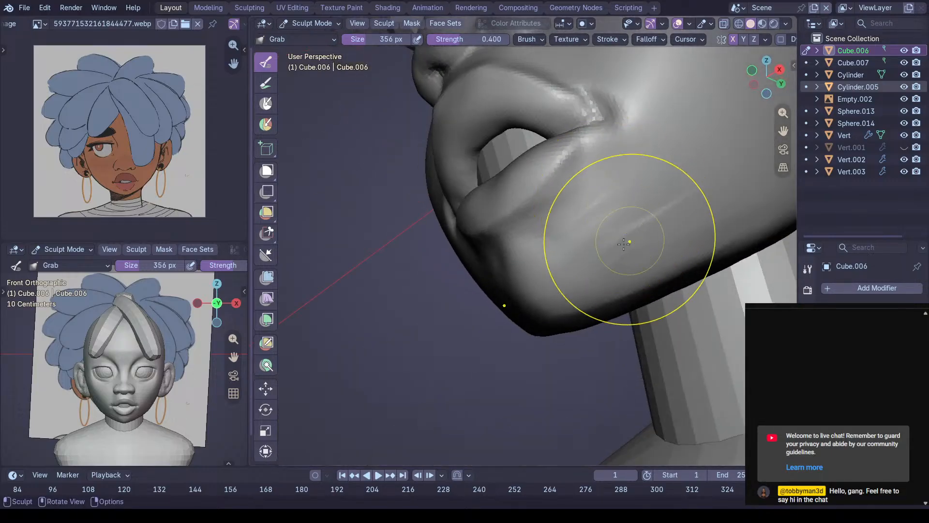
# Build up the side of the chin and lower jaw with the Clay Strips brush at 120 px
pyautogui.scroll(3, 531, 243)
pyautogui.press('c')
pyautogui.moveTo(473, 276); pyautogui.dragTo(527, 257, button='middle')
pyautogui.moveTo(508, 307); pyautogui.dragTo(596, 251)
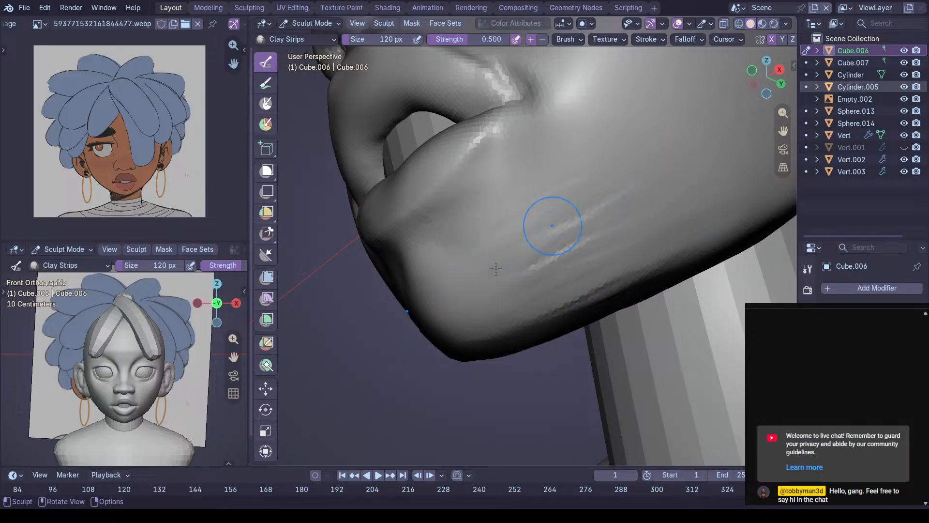
pyautogui.moveTo(556, 268); pyautogui.dragTo(673, 195)
pyautogui.moveTo(647, 173)
pyautogui.keyDown('ctrl'); pyautogui.mouseDown(button='middle')
pyautogui.moveTo(532, 266)
pyautogui.moveTo(479, 294)
pyautogui.mouseUp(button='middle'); pyautogui.keyUp('ctrl')
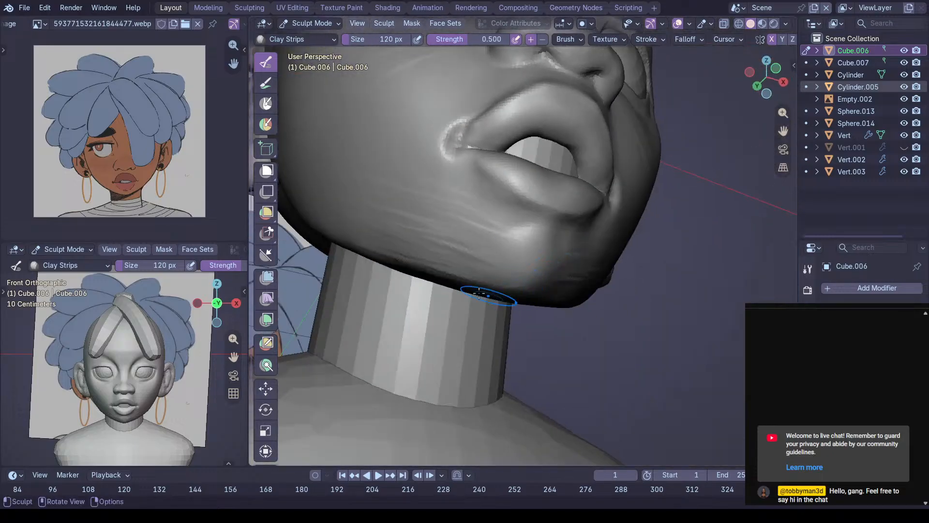
# Fill out the lower edge of the jaw with the Clay Strips brush at 200 px
pyautogui.moveTo(461, 245); pyautogui.dragTo(450, 239, button='middle')
pyautogui.press('f')
pyautogui.click(459, 252)
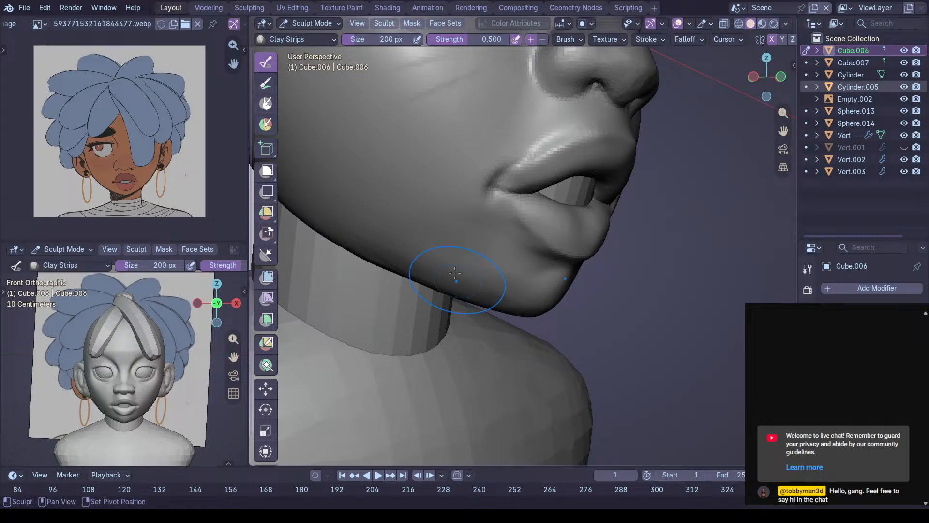
pyautogui.moveTo(420, 230)
pyautogui.mouseDown(button='middle')
pyautogui.moveTo(436, 207)
pyautogui.moveTo(508, 276)
pyautogui.moveTo(490, 220)
pyautogui.moveTo(500, 148)
pyautogui.mouseUp(button='middle')
pyautogui.moveTo(504, 256)
pyautogui.keyDown('ctrl'); pyautogui.mouseDown(button='middle')
pyautogui.moveTo(504, 213)
pyautogui.moveTo(508, 231)
pyautogui.moveTo(476, 236)
pyautogui.moveTo(495, 247)
pyautogui.moveTo(575, 208)
pyautogui.moveTo(586, 159)
pyautogui.moveTo(587, 219)
pyautogui.mouseUp(button='middle'); pyautogui.keyUp('ctrl')
# Adjust the lower face with the Grab brush at 360 px, then switch to Object Mode and save the file
pyautogui.press('f')
pyautogui.click(580, 255)
pyautogui.press('g')
pyautogui.keyDown('ctrl'); pyautogui.moveTo(598, 162); pyautogui.dragTo(575, 189, button='middle'); pyautogui.keyUp('ctrl')
pyautogui.hotkey('ctrl', 's')
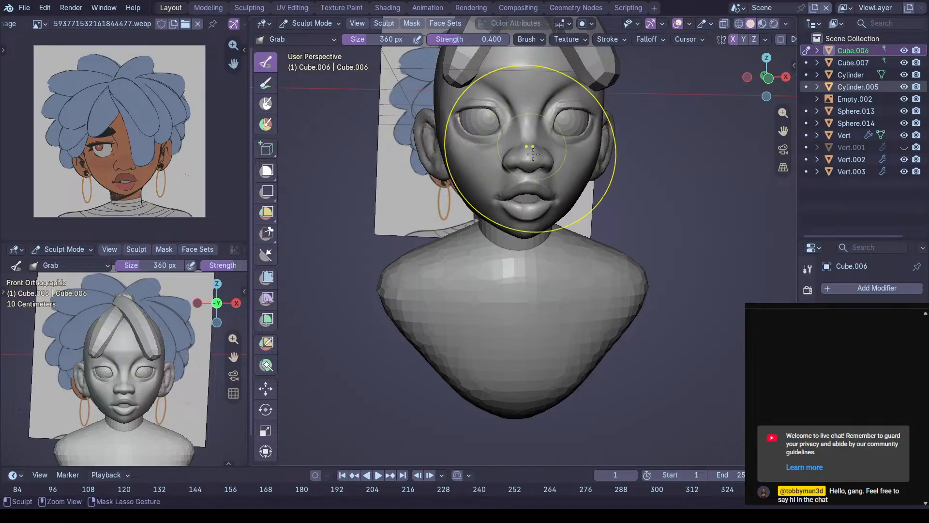
pyautogui.moveTo(550, 157)
pyautogui.mouseDown(button='middle')
pyautogui.moveTo(539, 196)
pyautogui.moveTo(508, 215)
pyautogui.moveTo(538, 174)
pyautogui.moveTo(584, 163)
pyautogui.moveTo(572, 176)
pyautogui.mouseUp(button='middle')
pyautogui.hotkey('ctrl', 'Tab')
pyautogui.hotkey('ctrl', 's')
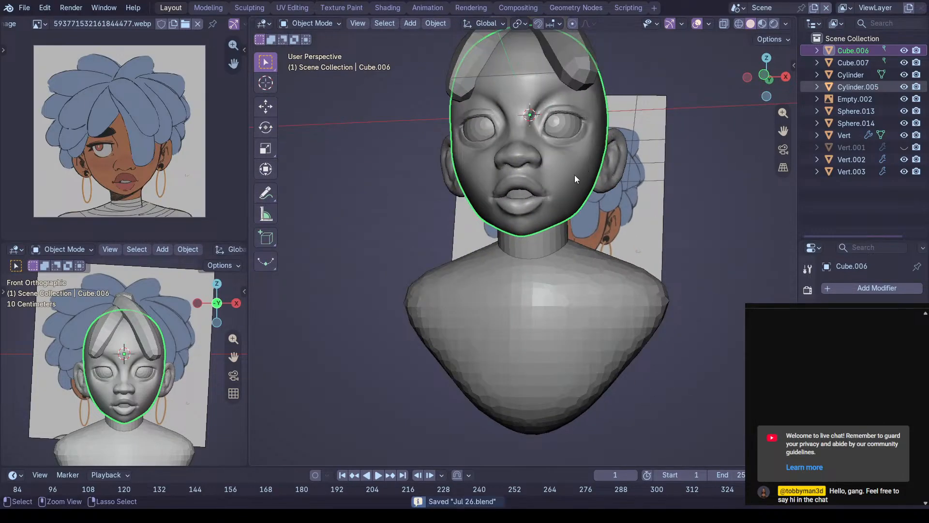
# Inspect the head in Object Mode, toggling its isolated view, and return to Sculpt Mode
pyautogui.moveTo(575, 216); pyautogui.dragTo(587, 227, button='middle')
pyautogui.click(626, 230)
pyautogui.moveTo(689, 200); pyautogui.dragTo(607, 202, button='middle')
pyautogui.click(608, 201)
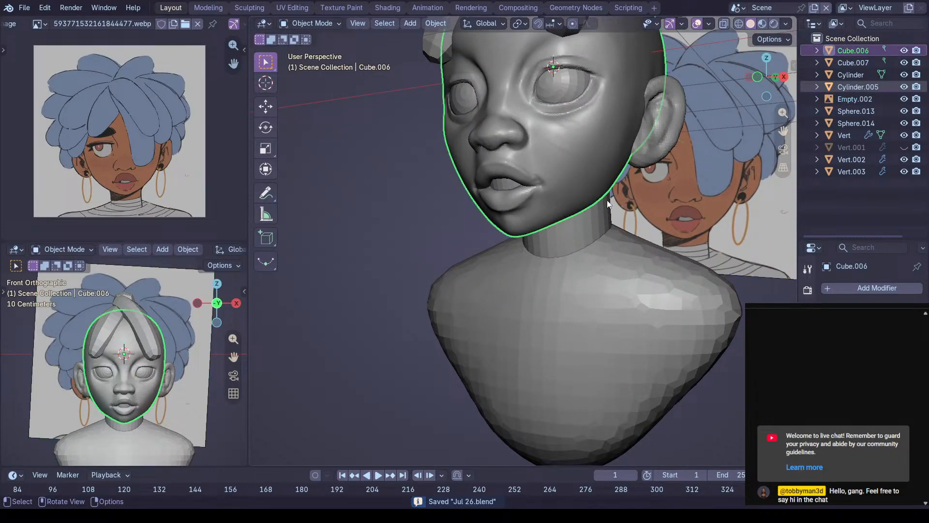
pyautogui.press('KP_Divide')
pyautogui.press('KP_Divide')
pyautogui.hotkey('ctrl', 'Tab')
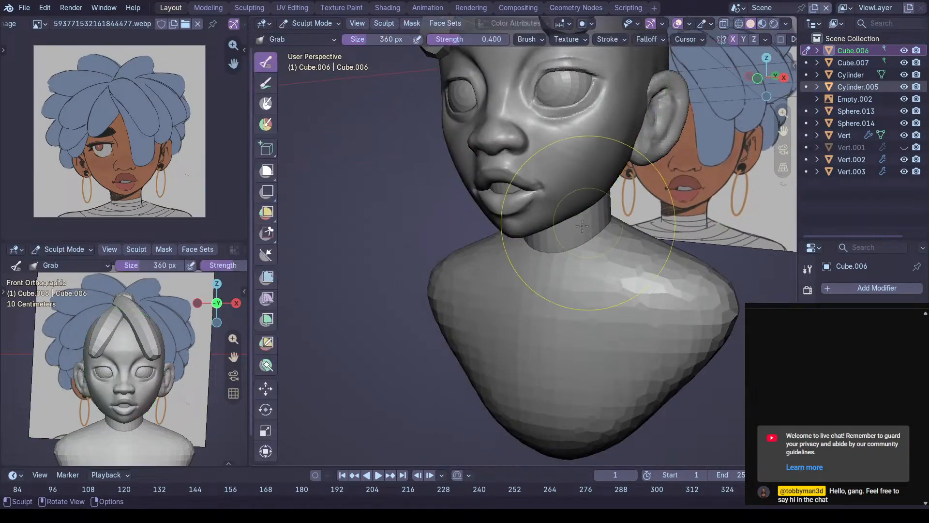
# Nudge the jawline beneath the cheek with the Grab brush at 360 px
pyautogui.moveTo(534, 227); pyautogui.dragTo(545, 224)
pyautogui.moveTo(544, 223)
pyautogui.mouseDown(button='middle')
pyautogui.moveTo(570, 224)
pyautogui.moveTo(578, 213)
pyautogui.mouseUp(button='middle')
pyautogui.moveTo(570, 215); pyautogui.dragTo(572, 218)
pyautogui.moveTo(578, 220)
pyautogui.mouseDown(button='middle')
pyautogui.moveTo(611, 207)
pyautogui.moveTo(557, 213)
pyautogui.mouseUp(button='middle')
pyautogui.keyDown('ctrl'); pyautogui.moveTo(557, 213); pyautogui.dragTo(555, 172, button='middle'); pyautogui.keyUp('ctrl')
pyautogui.moveTo(479, 280)
pyautogui.mouseDown(button='middle')
pyautogui.moveTo(474, 301)
pyautogui.moveTo(493, 297)
pyautogui.mouseUp(button='middle')
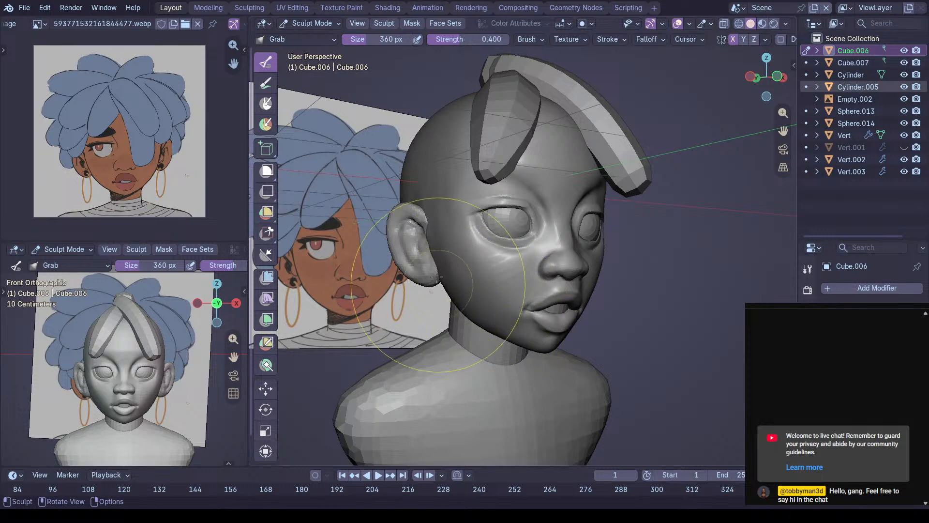
# Switch the viewport shading to a lighter grey matcap and save the file
pyautogui.moveTo(419, 266)
pyautogui.mouseDown(button='middle')
pyautogui.moveTo(444, 256)
pyautogui.moveTo(449, 238)
pyautogui.mouseUp(button='middle')
pyautogui.scroll(-3, 514, 231)
pyautogui.moveTo(514, 230); pyautogui.dragTo(516, 252, button='middle')
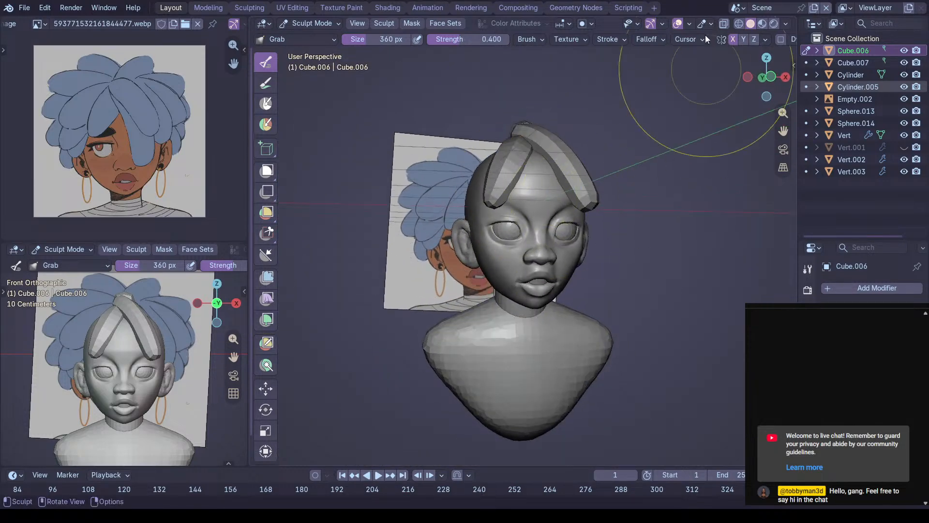
pyautogui.click(788, 24)
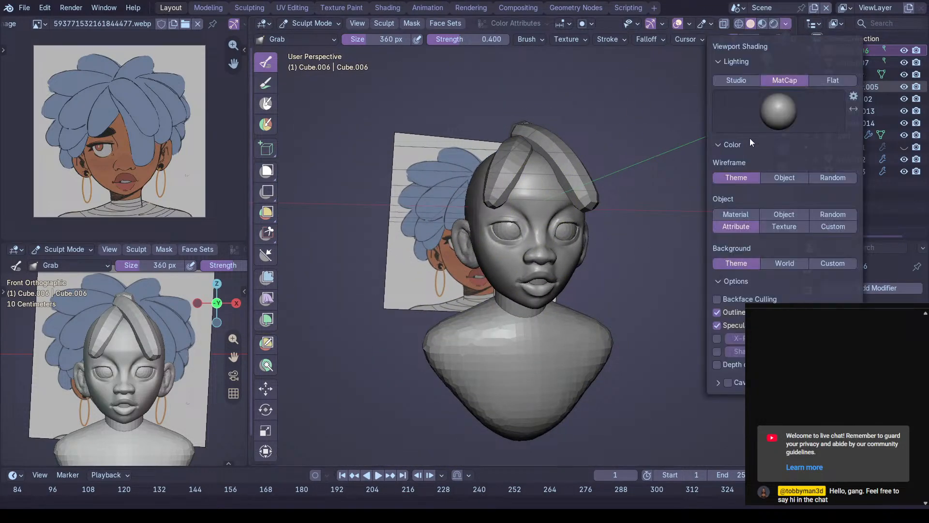
pyautogui.click(750, 109)
pyautogui.click(570, 160)
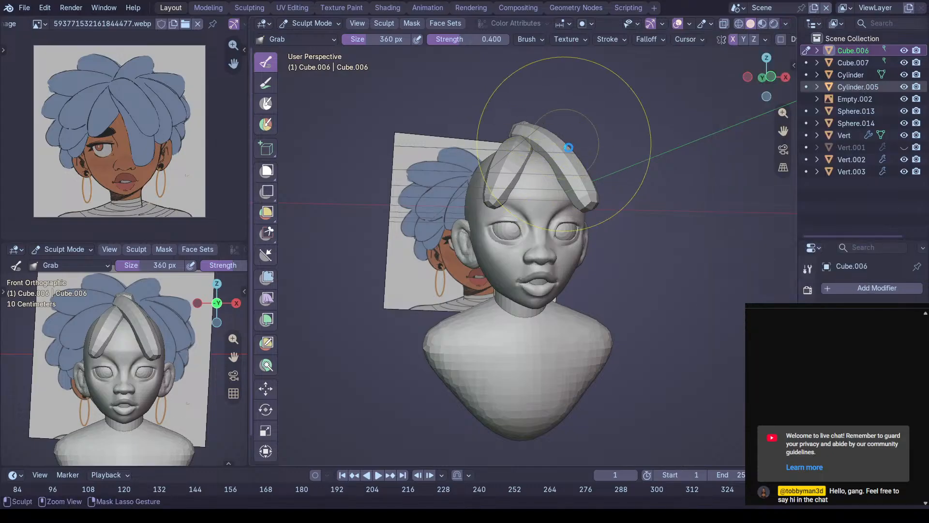
pyautogui.hotkey('ctrl', 's')
# Examine the head's facial proportions from several angles and distances, with the head deselected and selected in Object Mode
pyautogui.moveTo(551, 140); pyautogui.dragTo(581, 131, button='middle')
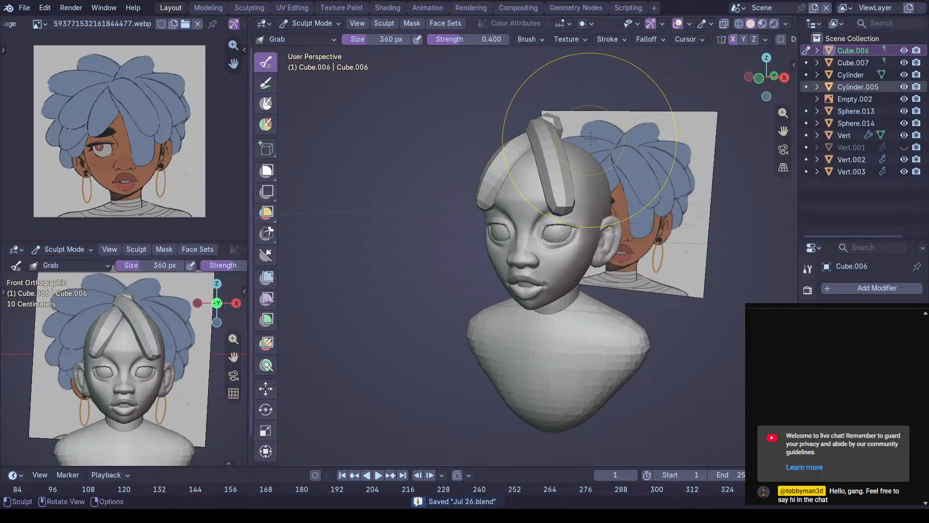
pyautogui.moveTo(592, 138)
pyautogui.mouseDown(button='middle')
pyautogui.moveTo(652, 111)
pyautogui.moveTo(564, 175)
pyautogui.mouseUp(button='middle')
pyautogui.scroll(4, 573, 166)
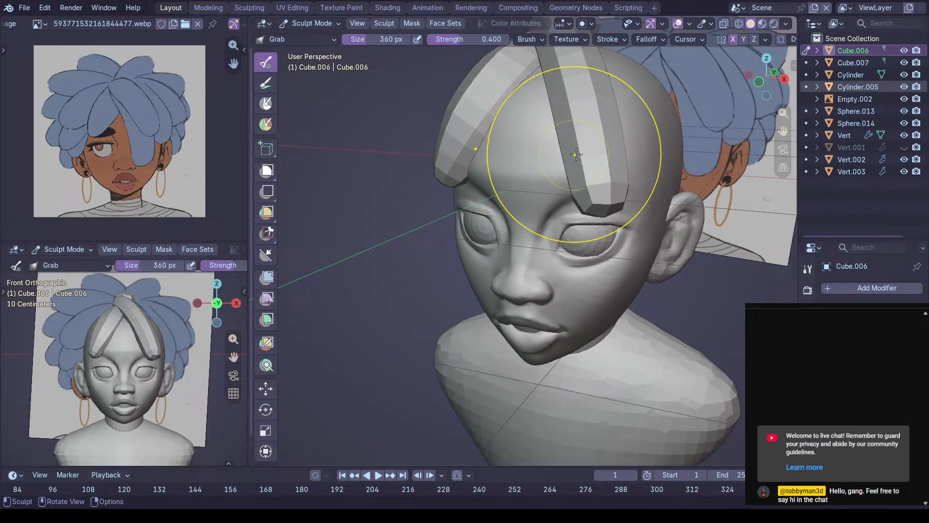
pyautogui.moveTo(601, 146); pyautogui.dragTo(599, 136, button='middle')
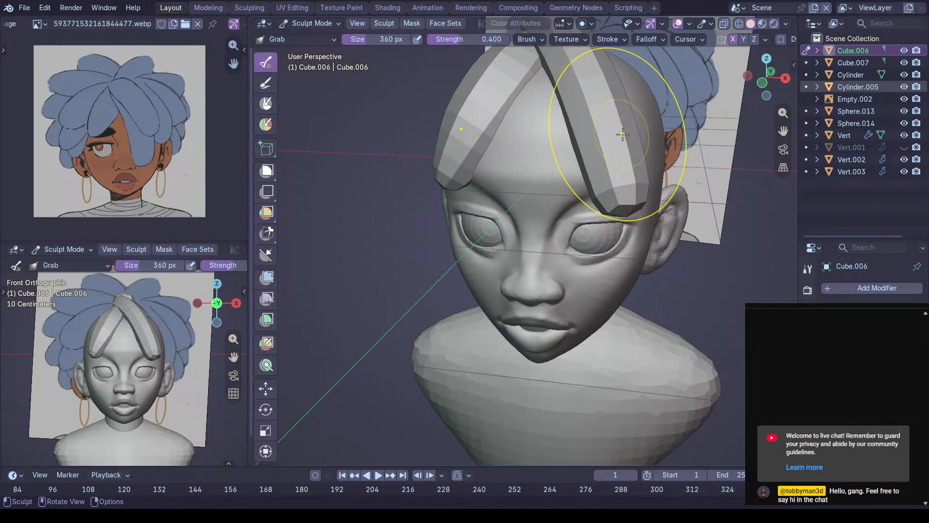
pyautogui.moveTo(616, 135)
pyautogui.mouseDown(button='middle')
pyautogui.moveTo(609, 154)
pyautogui.moveTo(610, 129)
pyautogui.moveTo(628, 126)
pyautogui.mouseUp(button='middle')
pyautogui.hotkey('ctrl', 'Tab')
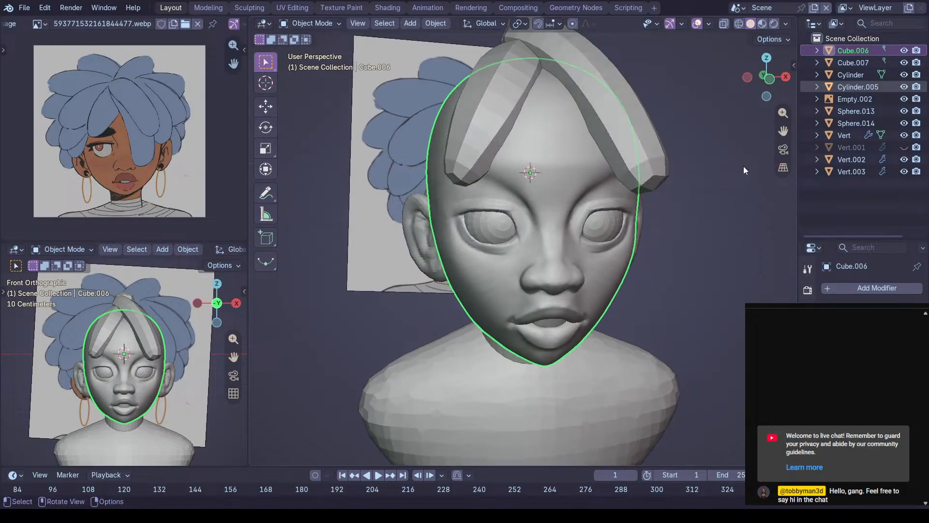
pyautogui.click(742, 168)
pyautogui.keyDown('ctrl'); pyautogui.moveTo(631, 83); pyautogui.dragTo(573, 119, button='middle'); pyautogui.keyUp('ctrl')
pyautogui.moveTo(589, 159)
pyautogui.mouseDown(button='middle')
pyautogui.moveTo(584, 147)
pyautogui.moveTo(538, 167)
pyautogui.moveTo(588, 170)
pyautogui.mouseUp(button='middle')
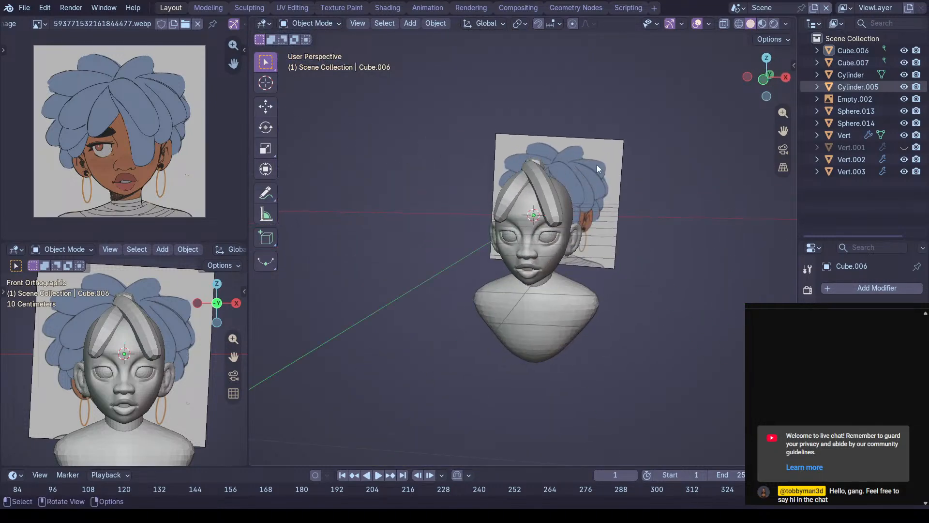
pyautogui.keyDown('ctrl'); pyautogui.moveTo(574, 261); pyautogui.dragTo(599, 158, button='middle'); pyautogui.keyUp('ctrl')
pyautogui.click(627, 155)
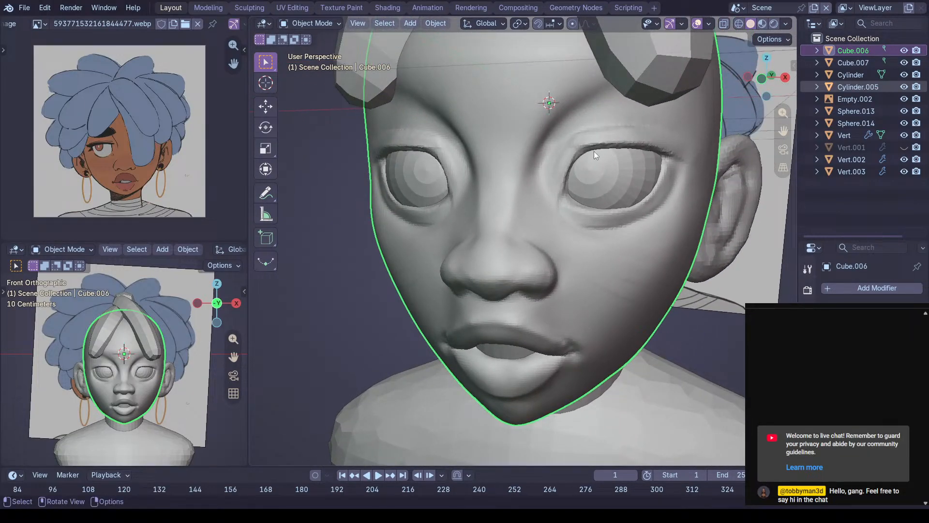
pyautogui.moveTo(568, 207); pyautogui.dragTo(582, 218, button='middle')
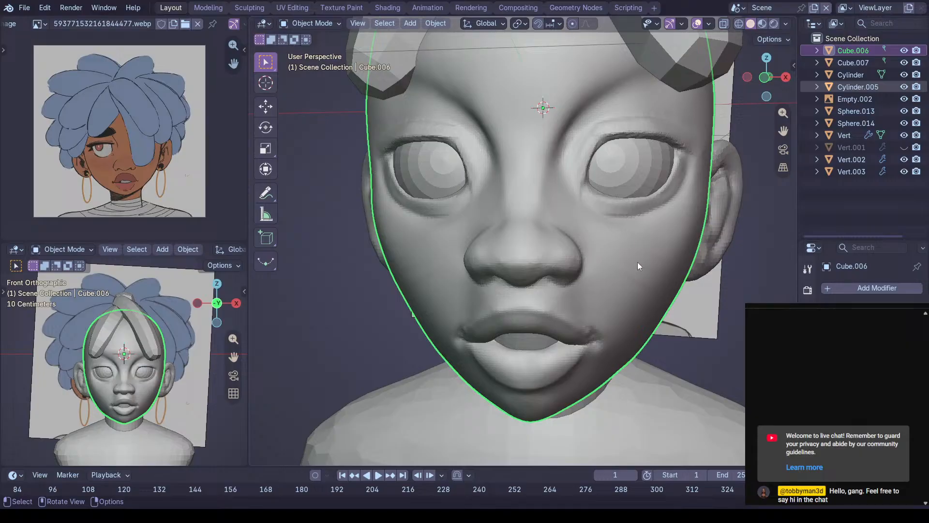
# Return to Sculpt Mode and refine the lower lip area with the Grab brush at 220 px
pyautogui.hotkey('ctrl', 'Tab')
pyautogui.moveTo(593, 335); pyautogui.dragTo(600, 312, button='middle')
pyautogui.keyDown('shift'); pyautogui.moveTo(529, 351); pyautogui.dragTo(524, 310, button='middle'); pyautogui.keyUp('shift')
pyautogui.press('f')
pyautogui.click(527, 310)
pyautogui.press('f')
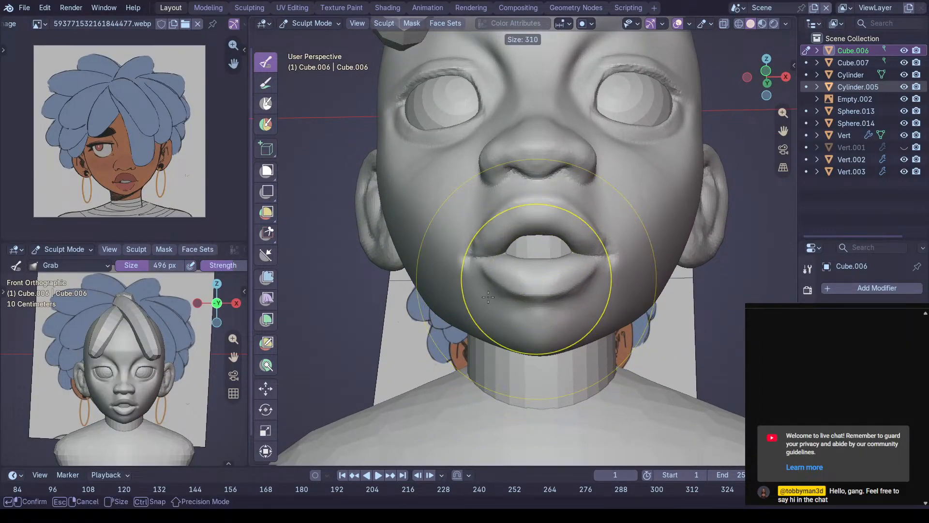
pyautogui.click(467, 309)
pyautogui.moveTo(536, 279)
pyautogui.mouseDown(button='middle')
pyautogui.moveTo(545, 282)
pyautogui.moveTo(549, 323)
pyautogui.mouseUp(button='middle')
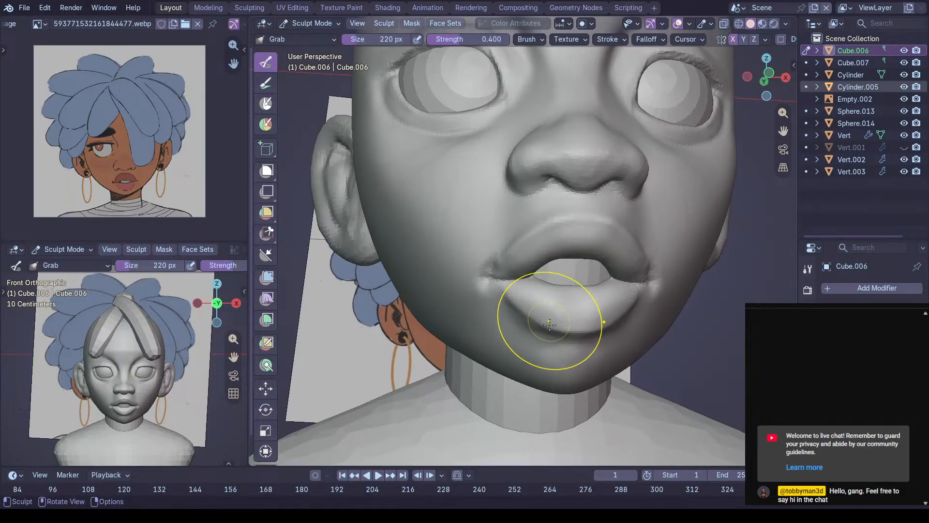
pyautogui.moveTo(614, 347)
pyautogui.mouseDown(button='middle')
pyautogui.moveTo(580, 292)
pyautogui.moveTo(543, 284)
pyautogui.moveTo(476, 222)
pyautogui.moveTo(484, 228)
pyautogui.moveTo(510, 171)
pyautogui.moveTo(544, 234)
pyautogui.moveTo(539, 247)
pyautogui.mouseUp(button='middle')
# Define the crease beneath the lower lip with the Draw Sharp brush at 248 px
pyautogui.hotkey('shift', 'c')
pyautogui.press('f')
pyautogui.click(556, 248)
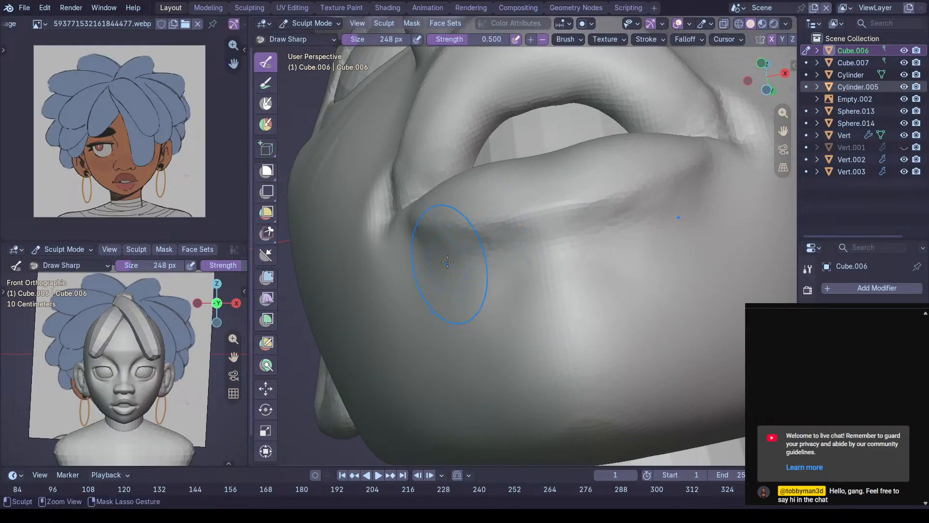
pyautogui.moveTo(586, 251); pyautogui.dragTo(563, 302, button='middle')
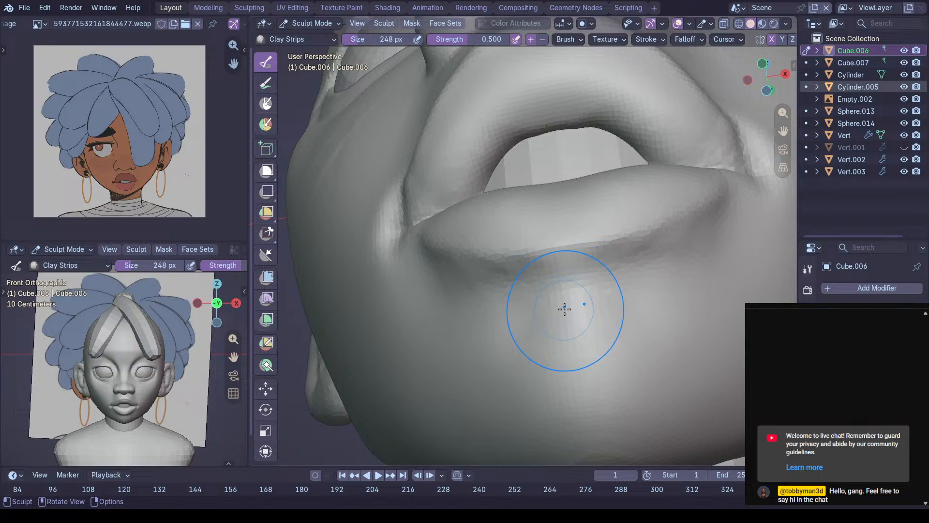
# Build up the area between the lower lip and chin with the Clay Strips brush at 164 px
pyautogui.press('f')
pyautogui.click(570, 302)
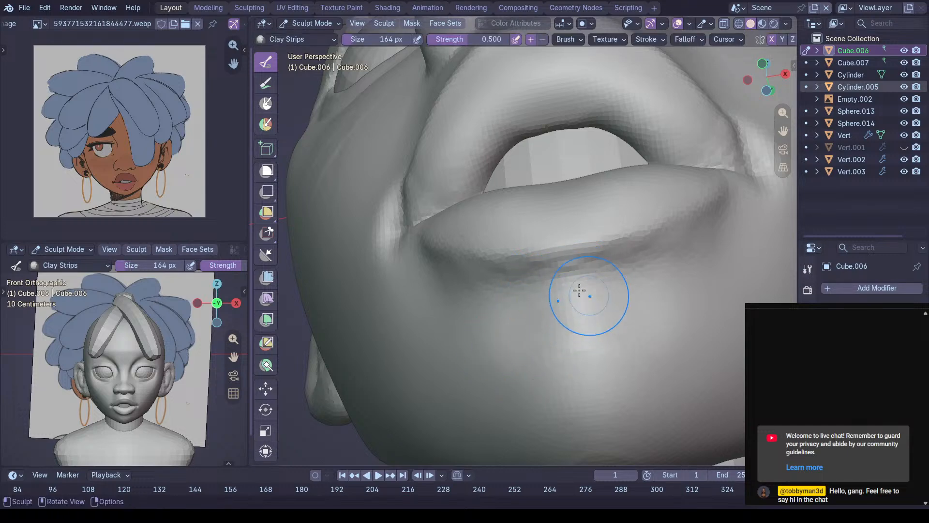
pyautogui.scroll(5, 584, 290)
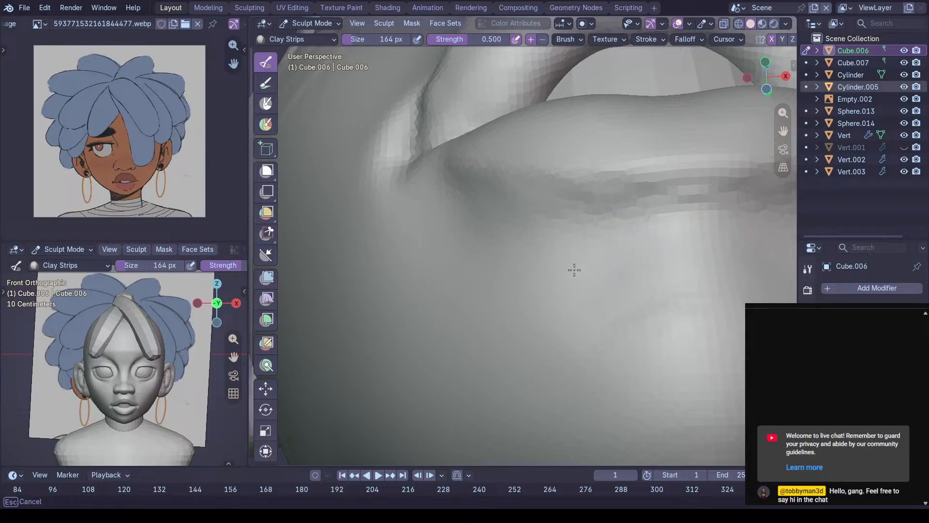
pyautogui.moveTo(651, 208)
pyautogui.mouseDown(button='middle')
pyautogui.moveTo(711, 224)
pyautogui.moveTo(625, 253)
pyautogui.moveTo(564, 204)
pyautogui.moveTo(561, 218)
pyautogui.mouseUp(button='middle')
# Adjust the profile of the lower lip and chin with the Grab brush at 322 px
pyautogui.press('f')
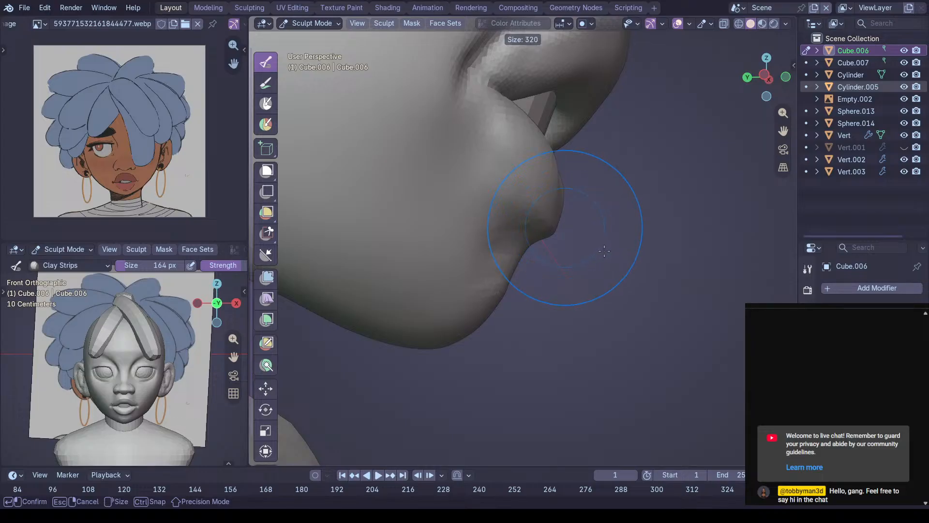
pyautogui.click(604, 251)
pyautogui.press('g')
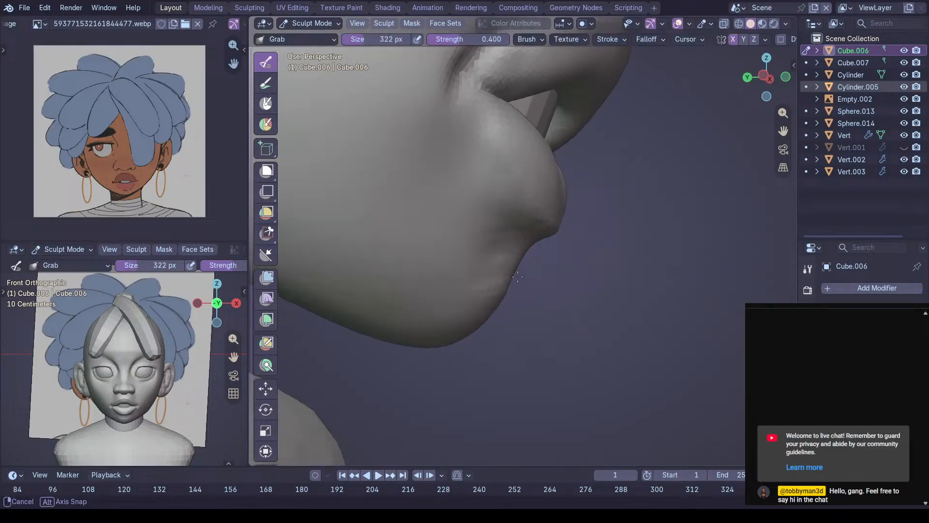
pyautogui.moveTo(522, 270); pyautogui.dragTo(496, 282, button='middle')
pyautogui.moveTo(477, 320)
pyautogui.mouseDown(button='middle')
pyautogui.moveTo(498, 310)
pyautogui.moveTo(479, 340)
pyautogui.moveTo(528, 364)
pyautogui.moveTo(506, 334)
pyautogui.moveTo(639, 270)
pyautogui.mouseUp(button='middle')
# Reshape the jaw contour beside the chin with the Grab brush at 414 px
pyautogui.press('f')
pyautogui.click(529, 334)
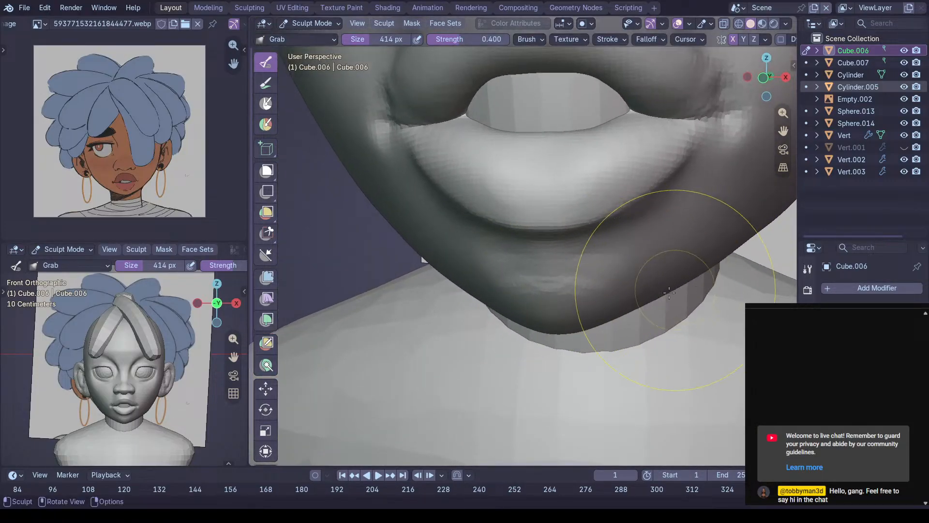
pyautogui.moveTo(645, 301); pyautogui.dragTo(648, 307)
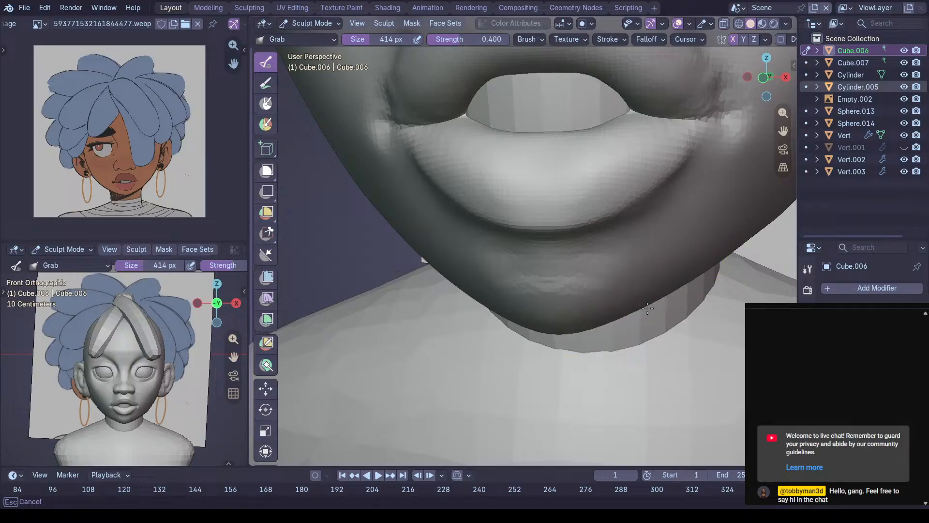
pyautogui.moveTo(626, 255)
pyautogui.mouseDown(button='middle')
pyautogui.moveTo(602, 264)
pyautogui.moveTo(574, 245)
pyautogui.moveTo(535, 275)
pyautogui.moveTo(531, 263)
pyautogui.mouseUp(button='middle')
# Refine the transition between the lower lip and chin with the Crease Polish brush at 164 px
pyautogui.hotkey('shift', 'c')
pyautogui.press('f')
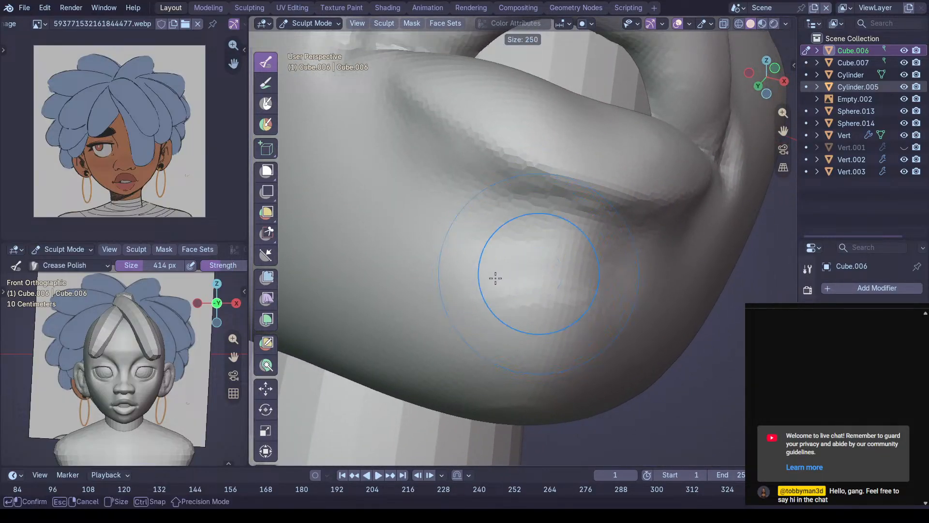
pyautogui.click(481, 280)
pyautogui.moveTo(482, 281)
pyautogui.mouseDown(button='middle')
pyautogui.moveTo(575, 248)
pyautogui.moveTo(544, 271)
pyautogui.mouseUp(button='middle')
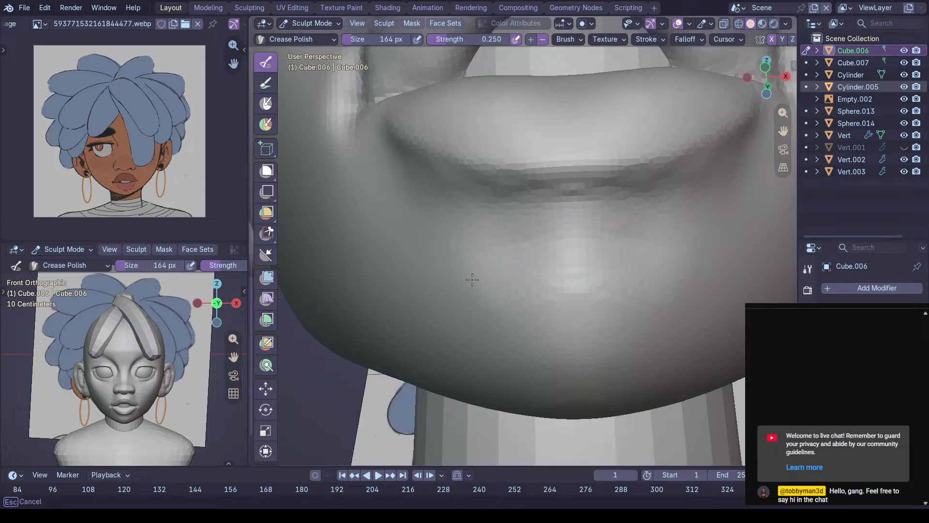
pyautogui.moveTo(532, 257)
pyautogui.mouseDown(button='middle')
pyautogui.moveTo(542, 269)
pyautogui.moveTo(524, 278)
pyautogui.mouseUp(button='middle')
# Sharpen the fold beneath the lower lip with the Draw Sharp brush at 164 px
pyautogui.press('v')
pyautogui.keyDown('ctrl'); pyautogui.moveTo(571, 257); pyautogui.dragTo(587, 266, button='middle'); pyautogui.keyUp('ctrl')
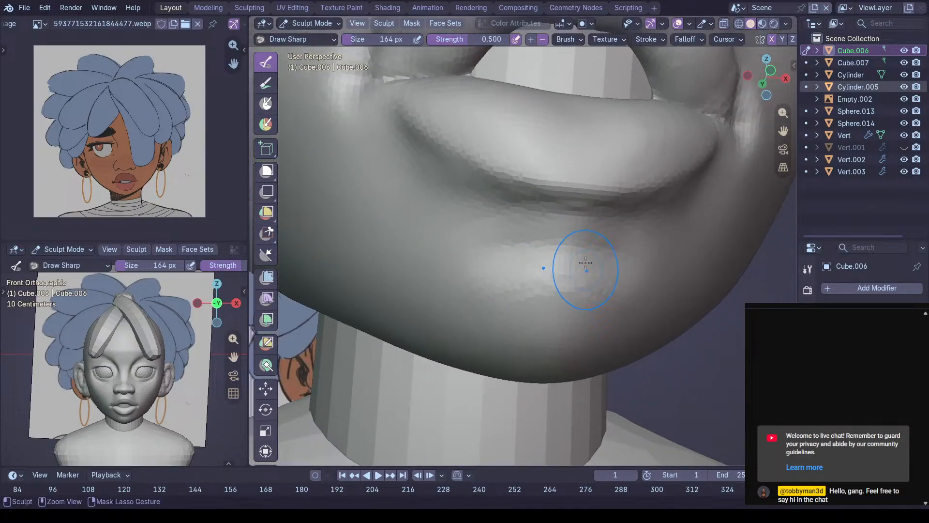
pyautogui.moveTo(503, 259)
pyautogui.mouseDown(button='middle')
pyautogui.moveTo(656, 227)
pyautogui.moveTo(543, 257)
pyautogui.moveTo(485, 244)
pyautogui.moveTo(487, 233)
pyautogui.mouseUp(button='middle')
# Flatten and even out the surface below the lower lip and mouth corner with the Scrape/Fill brush at 184 px
pyautogui.hotkey('shift', 't')
pyautogui.moveTo(502, 239); pyautogui.dragTo(489, 245)
pyautogui.press('f')
pyautogui.click(498, 246)
pyautogui.moveTo(508, 249); pyautogui.dragTo(535, 241, button='middle')
pyautogui.moveTo(475, 229); pyautogui.dragTo(485, 231, button='middle')
pyautogui.moveTo(494, 200)
pyautogui.mouseDown(button='middle')
pyautogui.moveTo(465, 228)
pyautogui.moveTo(464, 204)
pyautogui.mouseUp(button='middle')
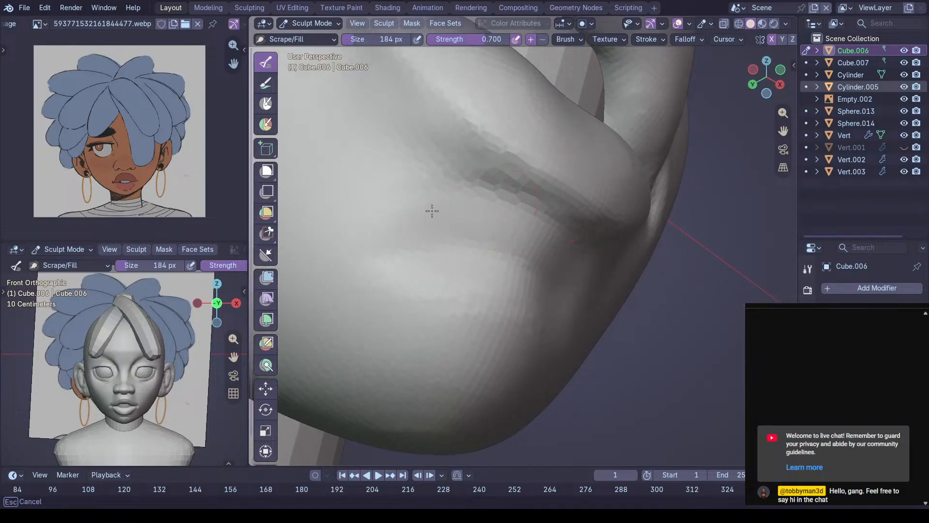
pyautogui.moveTo(529, 240)
pyautogui.mouseDown(button='middle')
pyautogui.moveTo(505, 213)
pyautogui.moveTo(484, 217)
pyautogui.moveTo(579, 209)
pyautogui.mouseUp(button='middle')
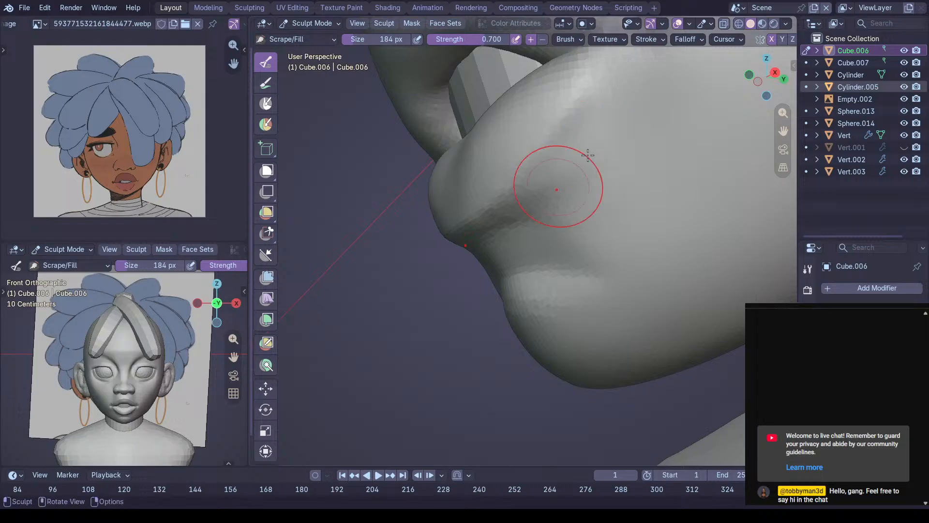
pyautogui.moveTo(579, 195)
pyautogui.mouseDown(button='middle')
pyautogui.moveTo(615, 173)
pyautogui.moveTo(588, 187)
pyautogui.mouseUp(button='middle')
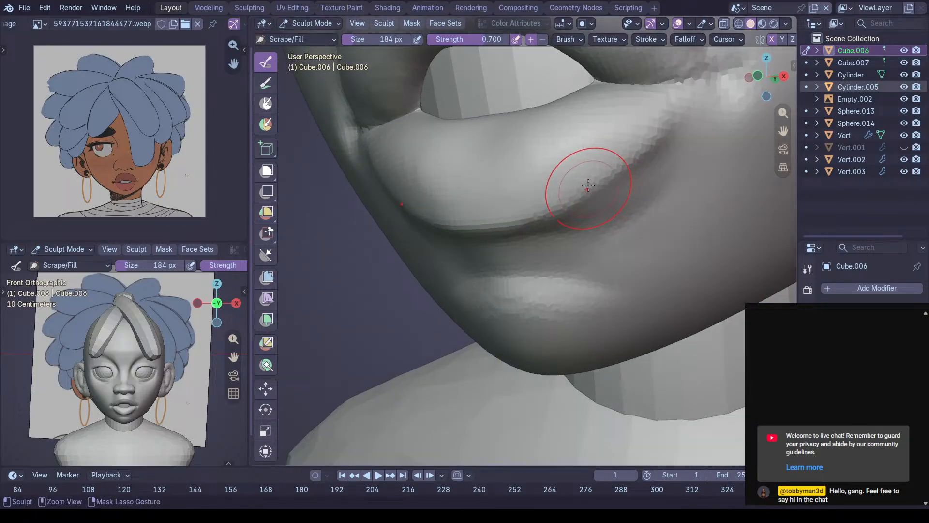
# Adjust the mouth and chin shape with the Grab brush at 378 px and save the file
pyautogui.press('g')
pyautogui.press('f')
pyautogui.click(629, 189)
pyautogui.moveTo(627, 176)
pyautogui.mouseDown(button='middle')
pyautogui.moveTo(620, 199)
pyautogui.moveTo(628, 187)
pyautogui.moveTo(553, 217)
pyautogui.mouseUp(button='middle')
pyautogui.hotkey('ctrl', 's')
pyautogui.moveTo(414, 294); pyautogui.dragTo(508, 227, button='middle')
pyautogui.keyDown('ctrl'); pyautogui.moveTo(506, 265); pyautogui.dragTo(506, 291, button='middle'); pyautogui.keyUp('ctrl')
pyautogui.moveTo(435, 265); pyautogui.dragTo(549, 250, button='middle')
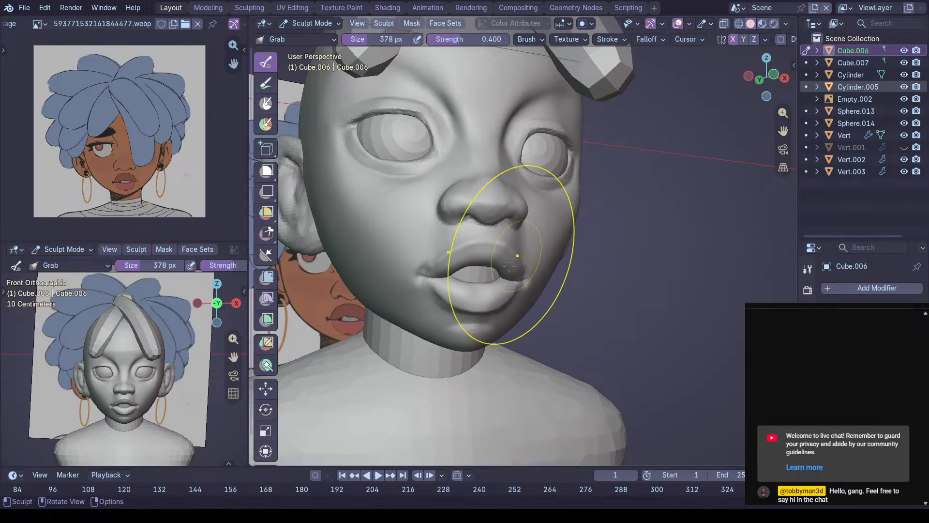
# Save the file after the mouth and chin adjustments
pyautogui.keyDown('ctrl'); pyautogui.moveTo(482, 290); pyautogui.dragTo(484, 314, button='middle'); pyautogui.keyUp('ctrl')
pyautogui.moveTo(595, 228); pyautogui.dragTo(515, 184, button='middle')
pyautogui.hotkey('ctrl', 's')
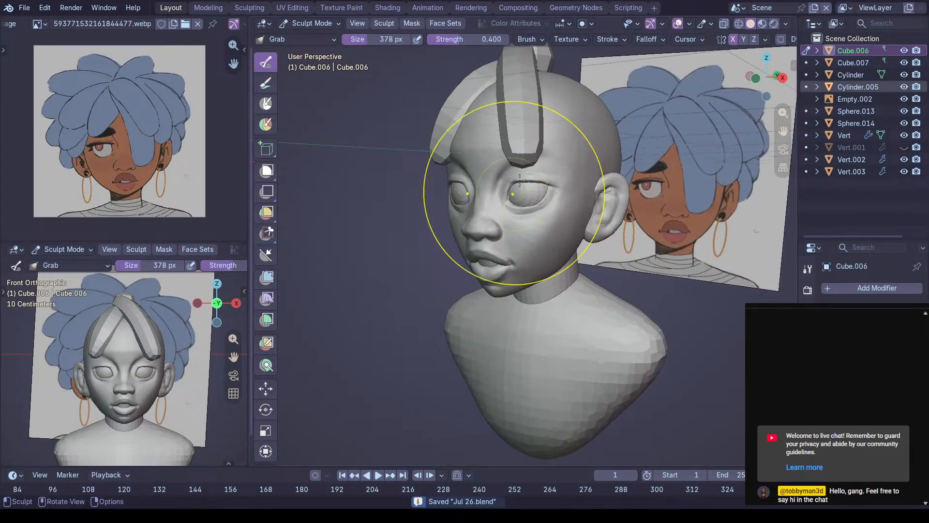
# Examine the upper and lower eyelids and the inner eye corner up close from several angles
pyautogui.moveTo(573, 213); pyautogui.dragTo(543, 235, button='middle')
pyautogui.moveTo(601, 248)
pyautogui.keyDown('ctrl'); pyautogui.mouseDown(button='middle')
pyautogui.moveTo(614, 215)
pyautogui.moveTo(545, 249)
pyautogui.moveTo(565, 207)
pyautogui.moveTo(508, 217)
pyautogui.moveTo(507, 229)
pyautogui.moveTo(518, 220)
pyautogui.mouseUp(button='middle'); pyautogui.keyUp('ctrl')
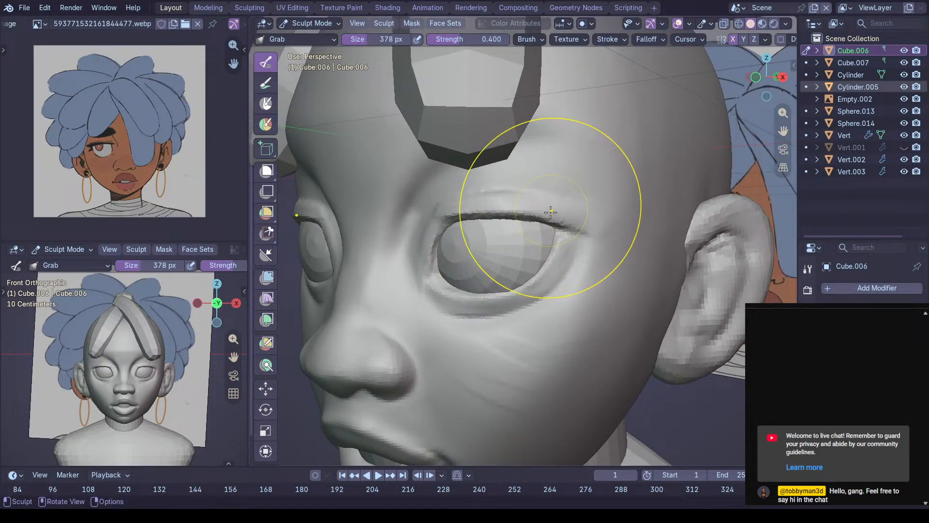
pyautogui.moveTo(534, 215)
pyautogui.mouseDown(button='middle')
pyautogui.moveTo(503, 221)
pyautogui.moveTo(507, 233)
pyautogui.moveTo(490, 239)
pyautogui.mouseUp(button='middle')
pyautogui.moveTo(446, 300)
pyautogui.mouseDown(button='middle')
pyautogui.moveTo(484, 290)
pyautogui.moveTo(425, 311)
pyautogui.moveTo(452, 281)
pyautogui.moveTo(561, 263)
pyautogui.mouseUp(button='middle')
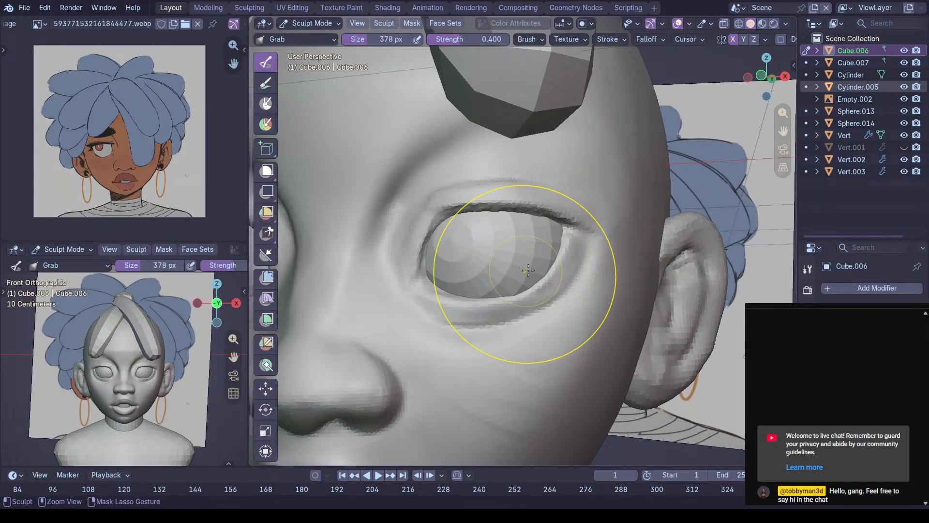
pyautogui.moveTo(507, 274); pyautogui.dragTo(448, 282, button='middle')
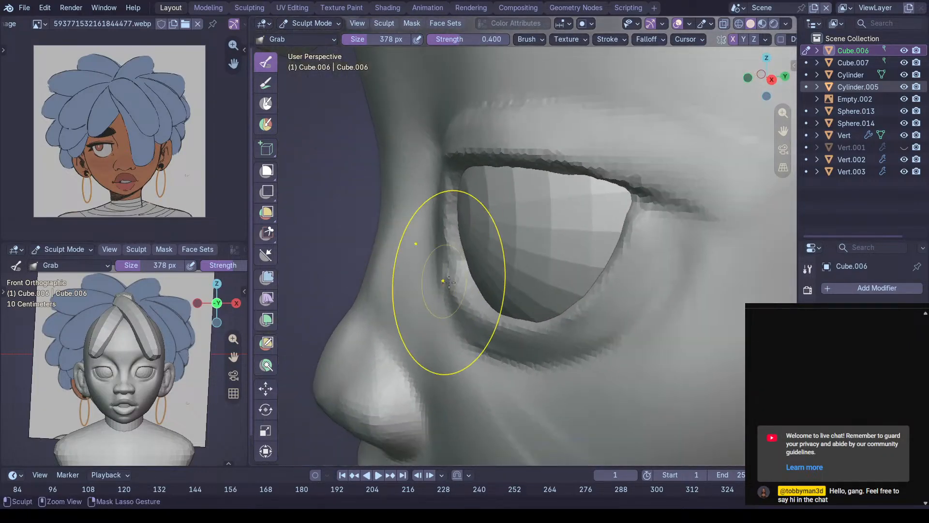
pyautogui.moveTo(479, 255); pyautogui.dragTo(454, 253, button='middle')
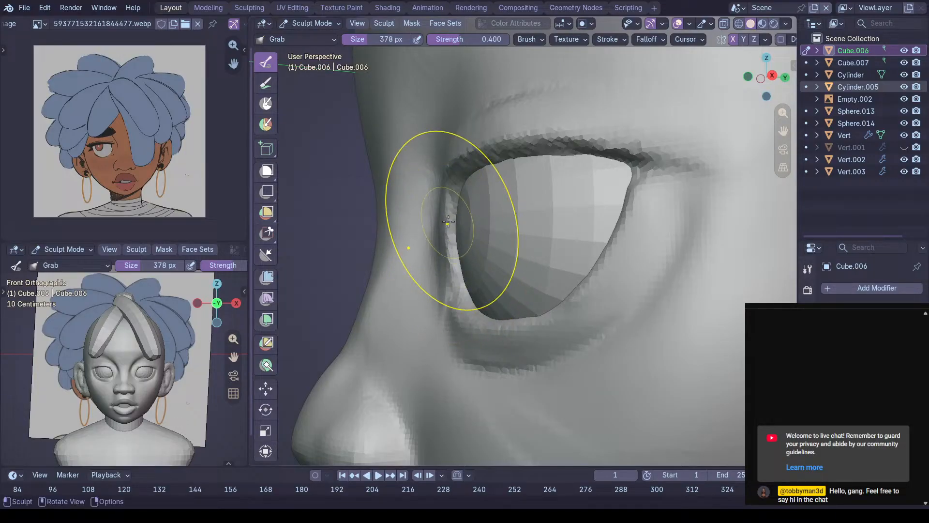
pyautogui.moveTo(492, 205); pyautogui.dragTo(487, 239, button='middle')
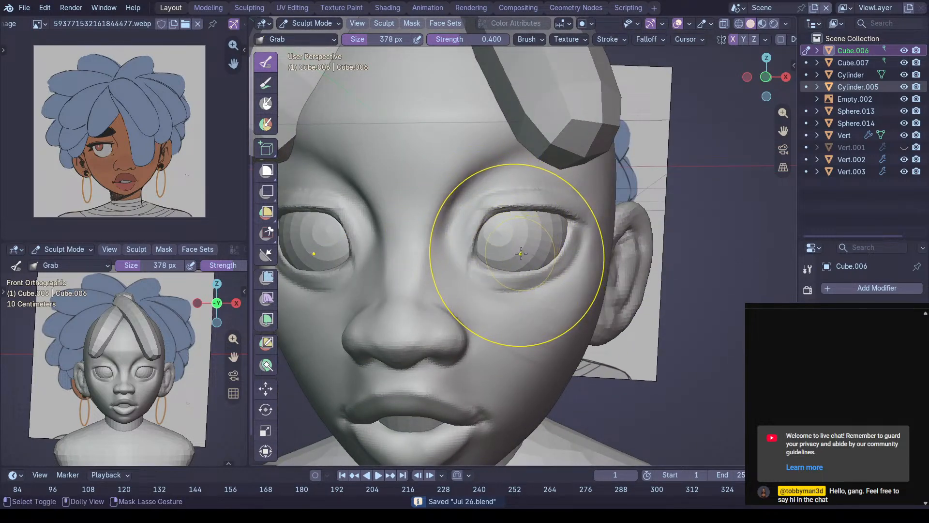
pyautogui.moveTo(507, 261); pyautogui.dragTo(570, 222, button='middle')
pyautogui.scroll(4, 570, 222)
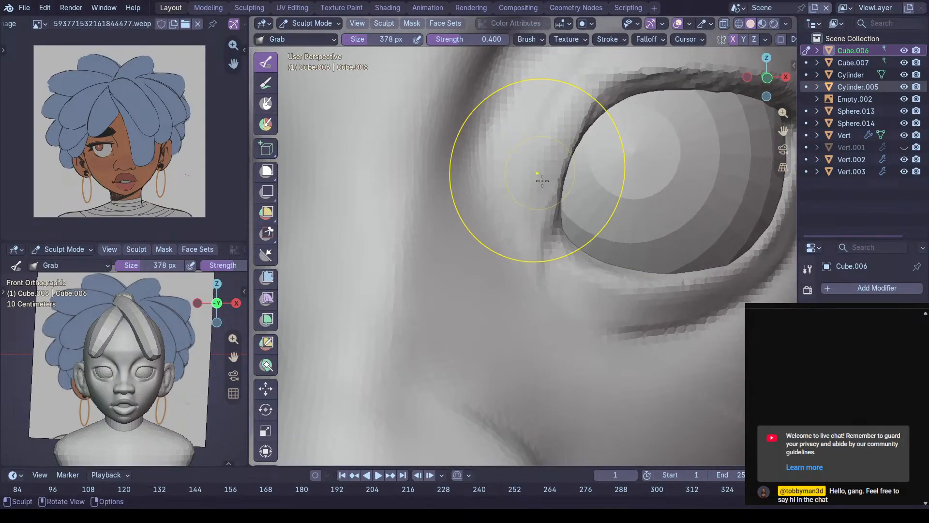
# Set the brush size to 462 px and switch to the Grab brush for shaping the inner eye corner
pyautogui.moveTo(548, 173)
pyautogui.keyDown('shift'); pyautogui.mouseDown(button='middle')
pyautogui.moveTo(558, 188)
pyautogui.moveTo(535, 170)
pyautogui.moveTo(584, 188)
pyautogui.moveTo(530, 209)
pyautogui.moveTo(545, 168)
pyautogui.moveTo(534, 162)
pyautogui.moveTo(551, 167)
pyautogui.moveTo(552, 183)
pyautogui.moveTo(633, 152)
pyautogui.moveTo(627, 213)
pyautogui.mouseUp(button='middle'); pyautogui.keyUp('shift')
pyautogui.hotkey('shift', 't')
pyautogui.moveTo(611, 164)
pyautogui.mouseDown(button='middle')
pyautogui.moveTo(566, 139)
pyautogui.moveTo(565, 191)
pyautogui.mouseUp(button='middle')
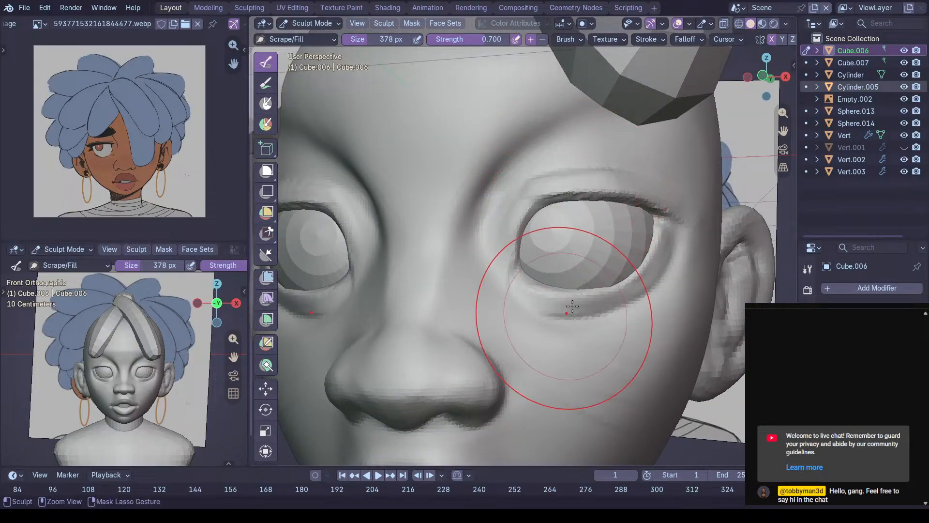
pyautogui.scroll(3, 626, 225)
pyautogui.scroll(2, 555, 236)
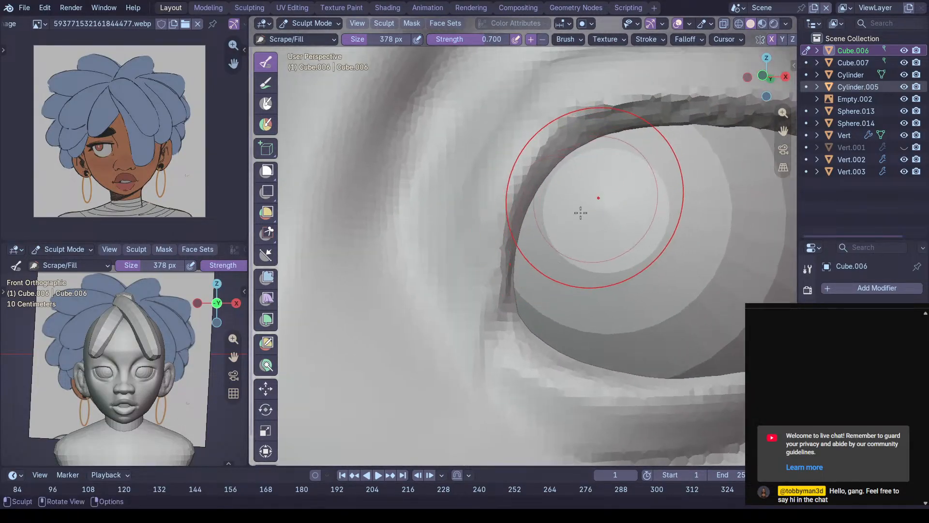
pyautogui.press('f')
pyautogui.click(603, 317)
pyautogui.press('g')
# Check the inner eye corner and lower lid rim in close-up and save the file
pyautogui.moveTo(502, 337)
pyautogui.mouseDown(button='middle')
pyautogui.moveTo(511, 307)
pyautogui.moveTo(494, 312)
pyautogui.moveTo(485, 290)
pyautogui.mouseUp(button='middle')
pyautogui.scroll(-4, 528, 254)
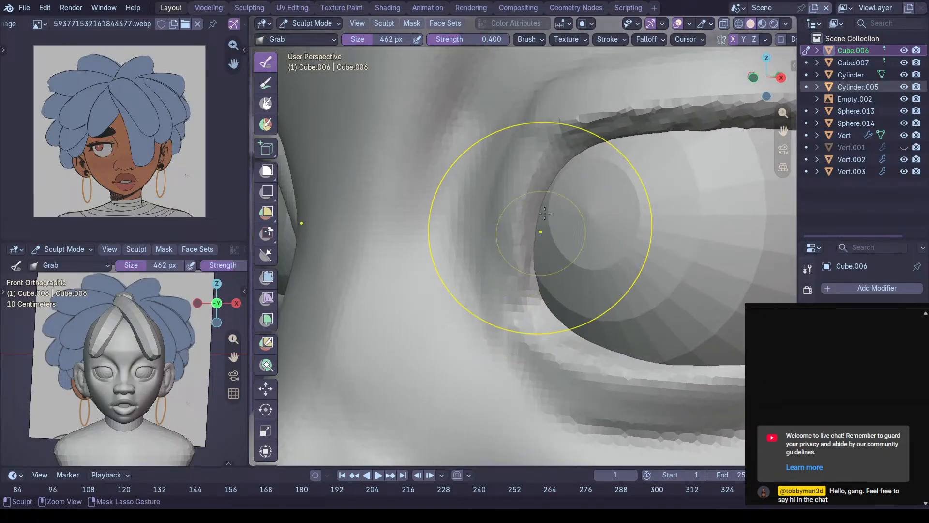
pyautogui.moveTo(593, 246)
pyautogui.mouseDown(button='middle')
pyautogui.moveTo(628, 276)
pyautogui.moveTo(686, 224)
pyautogui.moveTo(623, 227)
pyautogui.mouseUp(button='middle')
pyautogui.moveTo(561, 269)
pyautogui.mouseDown(button='middle')
pyautogui.moveTo(477, 300)
pyautogui.moveTo(488, 274)
pyautogui.mouseUp(button='middle')
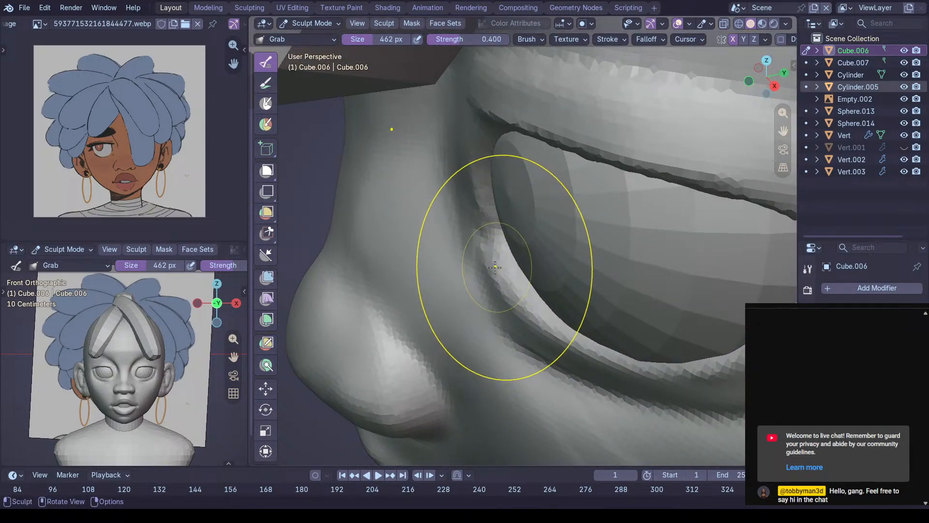
pyautogui.moveTo(670, 278)
pyautogui.mouseDown(button='middle')
pyautogui.moveTo(658, 250)
pyautogui.moveTo(605, 286)
pyautogui.moveTo(610, 254)
pyautogui.mouseUp(button='middle')
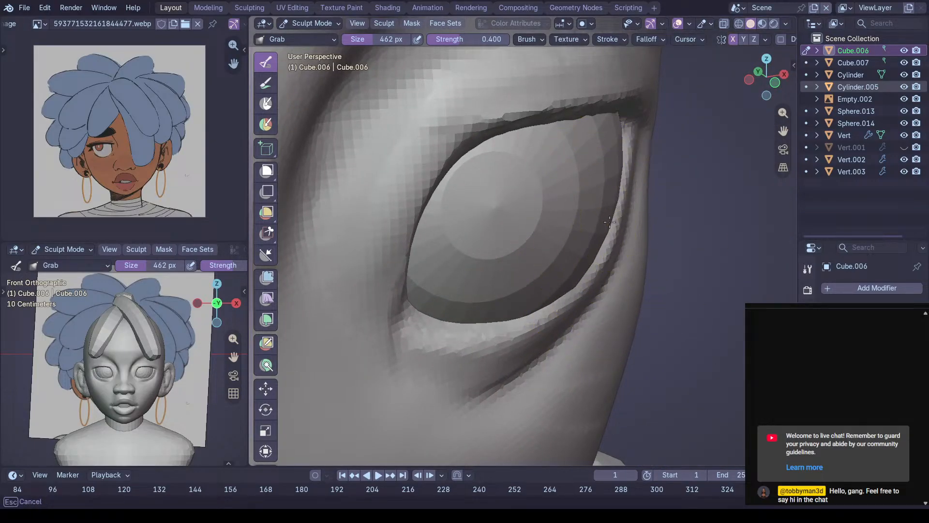
pyautogui.moveTo(629, 181)
pyautogui.keyDown('ctrl'); pyautogui.mouseDown(button='middle')
pyautogui.moveTo(627, 230)
pyautogui.moveTo(599, 264)
pyautogui.mouseUp(button='middle'); pyautogui.keyUp('ctrl')
pyautogui.keyDown('ctrl'); pyautogui.moveTo(577, 162); pyautogui.dragTo(578, 213, button='middle'); pyautogui.keyUp('ctrl')
pyautogui.moveTo(578, 213)
pyautogui.mouseDown(button='middle')
pyautogui.moveTo(515, 218)
pyautogui.moveTo(584, 182)
pyautogui.moveTo(588, 245)
pyautogui.moveTo(574, 208)
pyautogui.moveTo(568, 230)
pyautogui.moveTo(546, 223)
pyautogui.moveTo(556, 232)
pyautogui.mouseUp(button='middle')
pyautogui.hotkey('ctrl', 's')
# Examine the inner eye corner and the upper eyelid crease from the side and the front
pyautogui.keyDown('ctrl'); pyautogui.moveTo(502, 310); pyautogui.dragTo(501, 249, button='middle'); pyautogui.keyUp('ctrl')
pyautogui.moveTo(566, 245); pyautogui.dragTo(523, 249, button='middle')
pyautogui.keyDown('ctrl'); pyautogui.moveTo(523, 249); pyautogui.dragTo(505, 247, button='middle'); pyautogui.keyUp('ctrl')
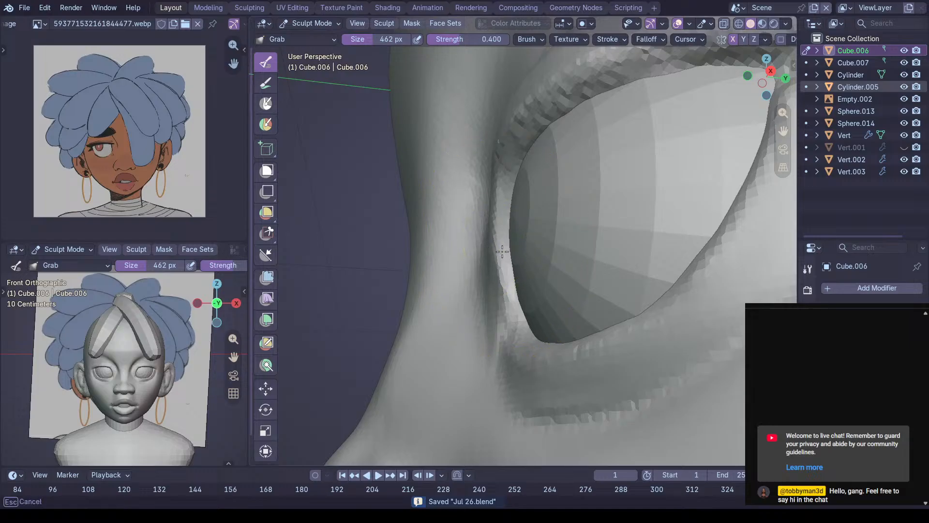
pyautogui.moveTo(539, 195)
pyautogui.keyDown('ctrl'); pyautogui.mouseDown(button='middle')
pyautogui.moveTo(597, 271)
pyautogui.moveTo(595, 295)
pyautogui.mouseUp(button='middle'); pyautogui.keyUp('ctrl')
pyautogui.moveTo(484, 261); pyautogui.dragTo(600, 240, button='middle')
pyautogui.moveTo(542, 253)
pyautogui.keyDown('ctrl'); pyautogui.mouseDown(button='middle')
pyautogui.moveTo(579, 190)
pyautogui.moveTo(521, 177)
pyautogui.moveTo(441, 182)
pyautogui.mouseUp(button='middle'); pyautogui.keyUp('ctrl')
pyautogui.moveTo(557, 183)
pyautogui.mouseDown(button='middle')
pyautogui.moveTo(610, 180)
pyautogui.moveTo(518, 184)
pyautogui.moveTo(572, 188)
pyautogui.moveTo(597, 245)
pyautogui.mouseUp(button='middle')
pyautogui.keyDown('ctrl'); pyautogui.moveTo(579, 193); pyautogui.dragTo(593, 170, button='middle'); pyautogui.keyUp('ctrl')
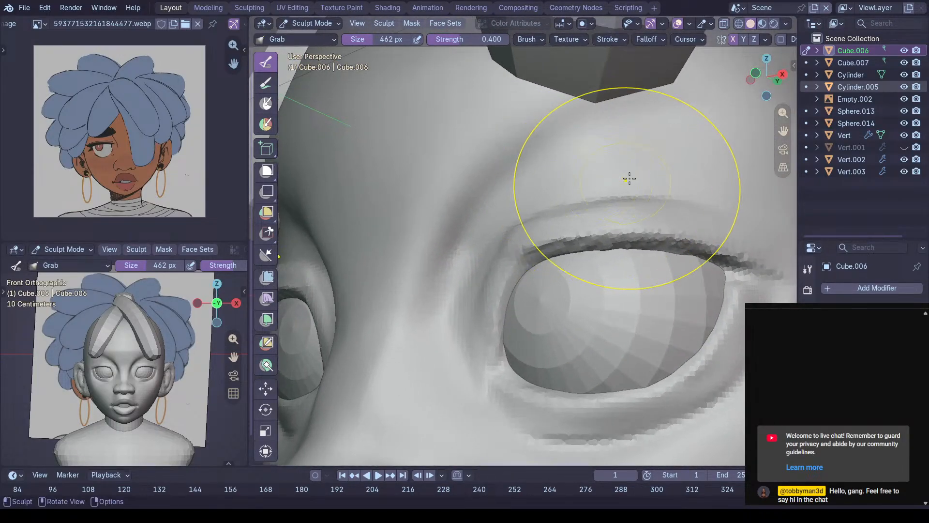
# Puff up the upper eyelid along its crease with the Inflate/Deflate brush at 462 px
pyautogui.press('i')
pyautogui.keyDown('shift'); pyautogui.moveTo(565, 197); pyautogui.dragTo(551, 233, button='middle'); pyautogui.keyUp('shift')
pyautogui.keyDown('ctrl'); pyautogui.moveTo(552, 232); pyautogui.dragTo(563, 201, button='middle'); pyautogui.keyUp('ctrl')
pyautogui.moveTo(488, 241)
pyautogui.mouseDown()
pyautogui.moveTo(656, 167)
pyautogui.moveTo(591, 201)
pyautogui.mouseUp()
pyautogui.moveTo(590, 201); pyautogui.dragTo(598, 229, button='middle')
pyautogui.moveTo(618, 198); pyautogui.dragTo(581, 232, button='middle')
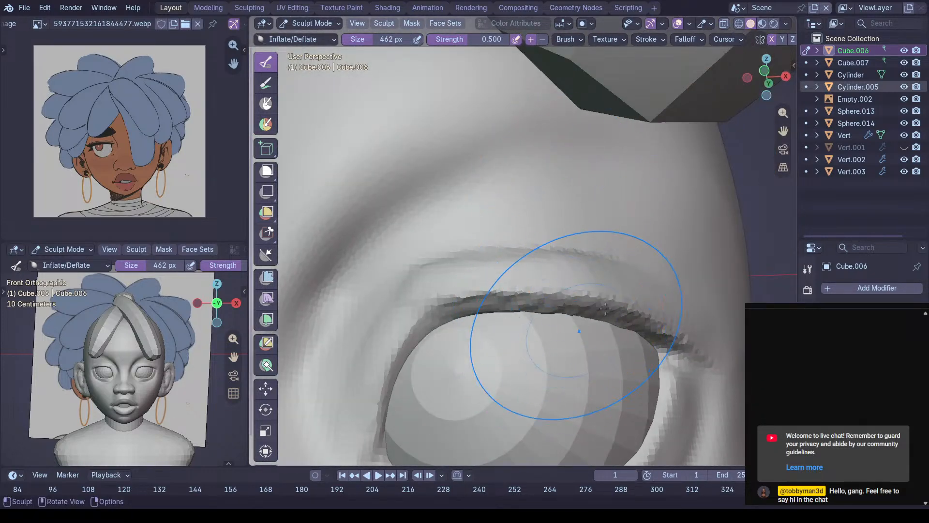
# Mask the upper eyelid and inner eye corner at 462 px, erasing the mask spill above the lid crease
pyautogui.press('m')
pyautogui.moveTo(674, 311)
pyautogui.mouseDown()
pyautogui.moveTo(490, 344)
pyautogui.moveTo(484, 295)
pyautogui.moveTo(387, 348)
pyautogui.moveTo(353, 383)
pyautogui.mouseUp()
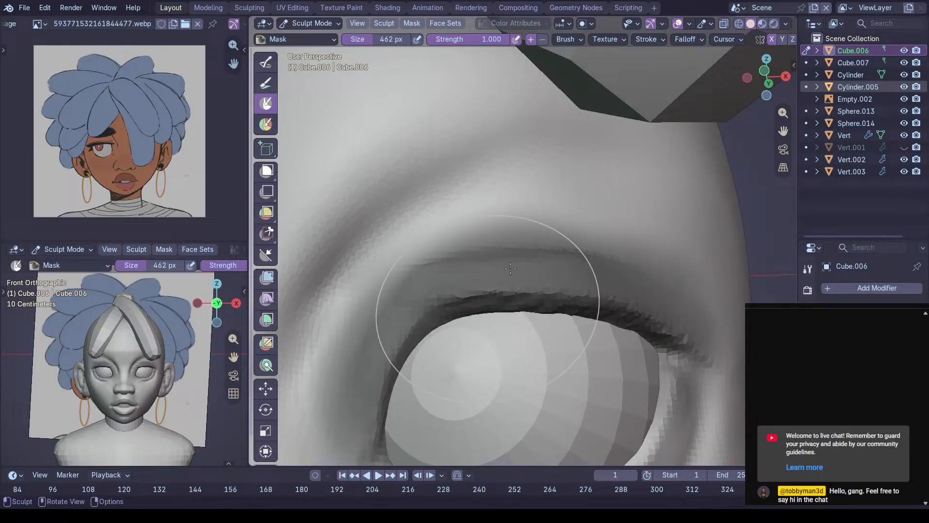
pyautogui.moveTo(702, 156)
pyautogui.keyDown('ctrl'); pyautogui.mouseDown()
pyautogui.moveTo(477, 160)
pyautogui.moveTo(472, 194)
pyautogui.mouseUp(); pyautogui.keyUp('ctrl')
pyautogui.hotkey('ctrl', 'z')
pyautogui.moveTo(407, 150)
pyautogui.keyDown('ctrl'); pyautogui.mouseDown()
pyautogui.moveTo(428, 136)
pyautogui.moveTo(529, 136)
pyautogui.mouseUp(); pyautogui.keyUp('ctrl')
pyautogui.keyDown('ctrl'); pyautogui.moveTo(456, 172); pyautogui.dragTo(621, 162); pyautogui.keyUp('ctrl')
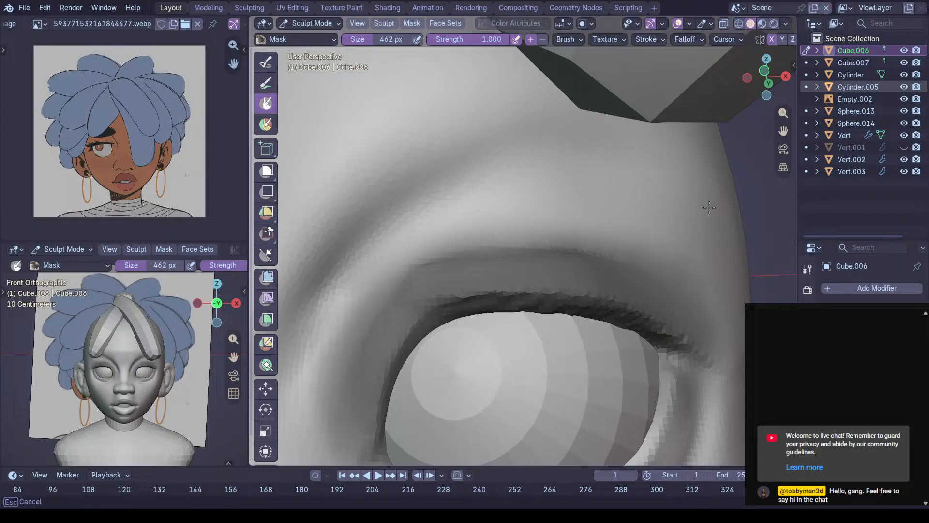
pyautogui.keyDown('ctrl'); pyautogui.moveTo(453, 163); pyautogui.dragTo(380, 251); pyautogui.keyUp('ctrl')
pyautogui.moveTo(517, 368)
pyautogui.mouseDown()
pyautogui.moveTo(406, 390)
pyautogui.moveTo(386, 440)
pyautogui.mouseUp()
pyautogui.moveTo(397, 392)
pyautogui.mouseDown()
pyautogui.moveTo(446, 356)
pyautogui.moveTo(453, 332)
pyautogui.mouseUp()
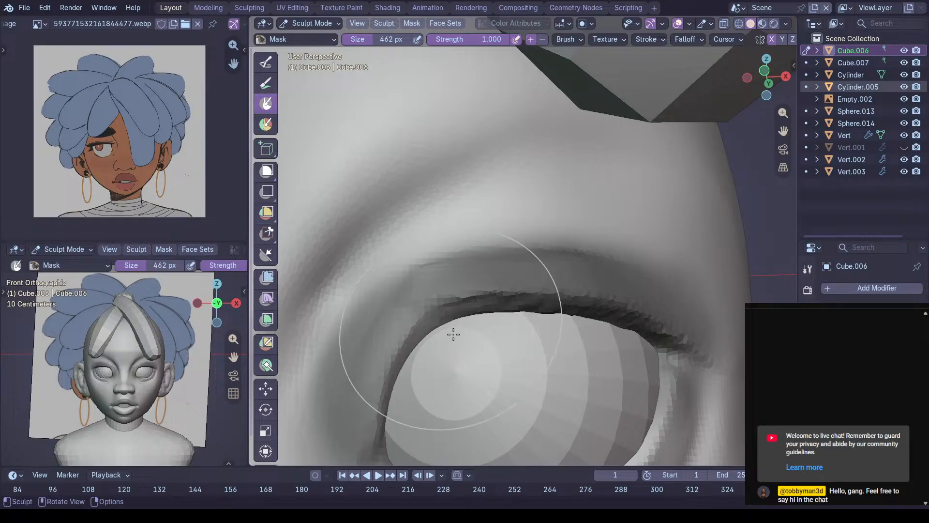
# Reinforce the mask on the inner eye corner and along the upper eyelid with the Mask brush at 368 px
pyautogui.moveTo(491, 219); pyautogui.dragTo(650, 270, button='middle')
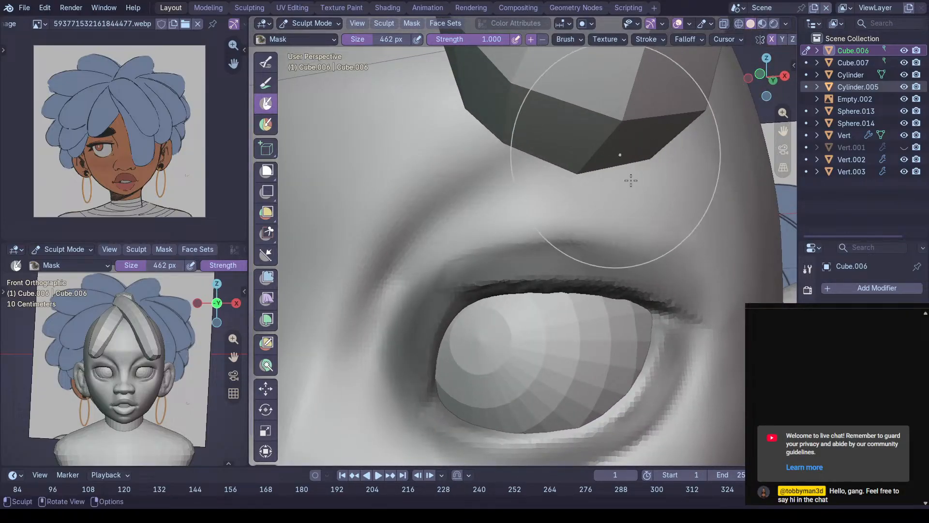
pyautogui.press('f')
pyautogui.click(656, 203)
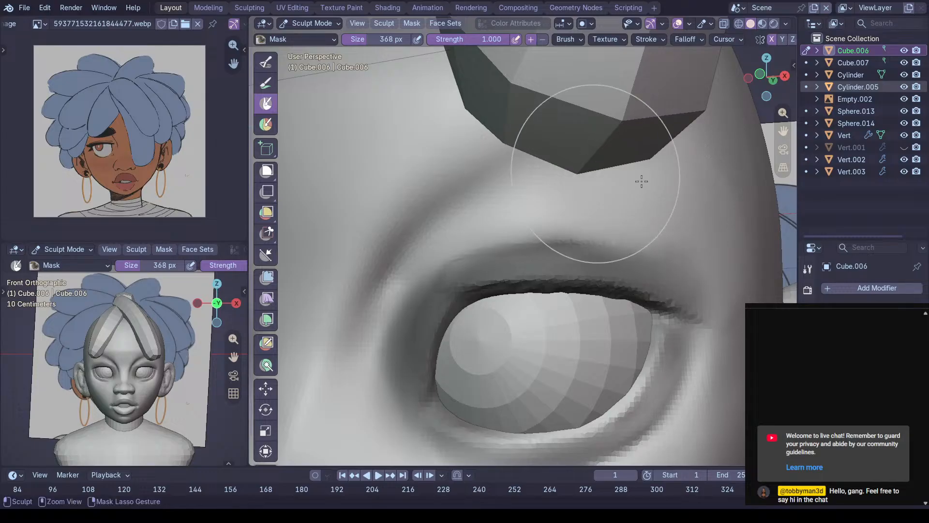
pyautogui.scroll(5, 508, 297)
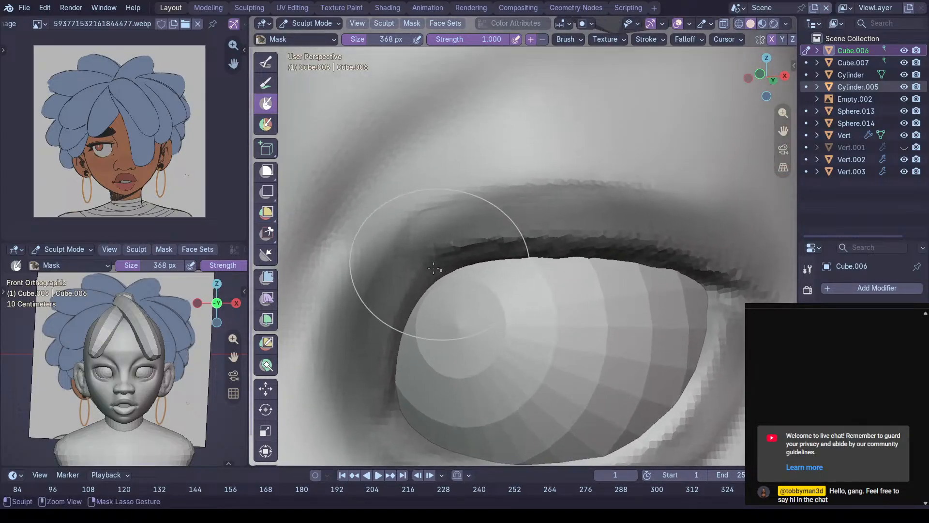
pyautogui.keyDown('ctrl'); pyautogui.moveTo(433, 268); pyautogui.dragTo(383, 262, button='middle'); pyautogui.keyUp('ctrl')
pyautogui.moveTo(383, 261); pyautogui.dragTo(350, 277)
pyautogui.moveTo(453, 226)
pyautogui.mouseDown()
pyautogui.moveTo(398, 257)
pyautogui.moveTo(456, 220)
pyautogui.moveTo(565, 221)
pyautogui.mouseUp()
pyautogui.moveTo(652, 217); pyautogui.dragTo(719, 228)
pyautogui.scroll(-1, 660, 219)
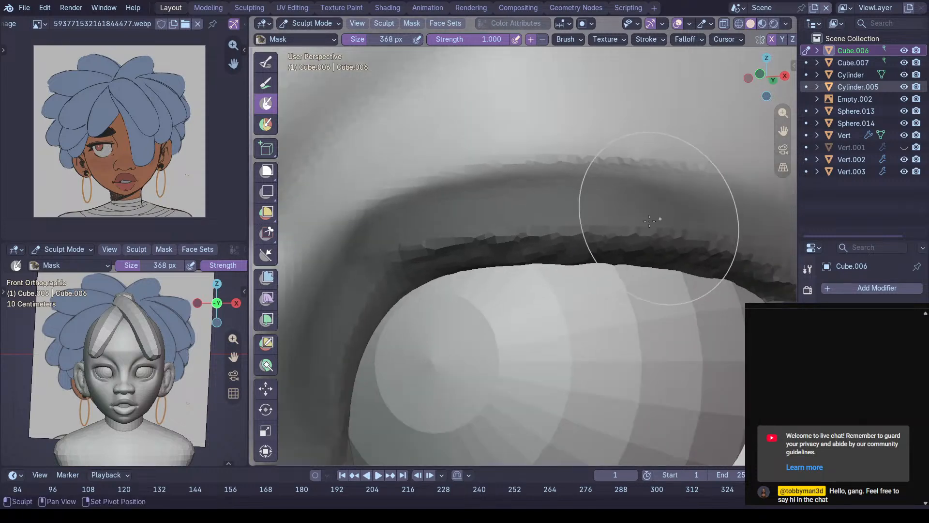
# Strengthen the upper eyelid mask and extend it past the outer eye corner
pyautogui.keyDown('shift'); pyautogui.moveTo(660, 220); pyautogui.dragTo(537, 249, button='middle'); pyautogui.keyUp('shift')
pyautogui.moveTo(537, 246); pyautogui.dragTo(611, 234)
pyautogui.moveTo(498, 238); pyautogui.dragTo(699, 252)
pyautogui.moveTo(520, 218)
pyautogui.mouseDown()
pyautogui.moveTo(678, 221)
pyautogui.moveTo(745, 284)
pyautogui.mouseUp()
pyautogui.moveTo(636, 208); pyautogui.dragTo(735, 281)
pyautogui.scroll(-1, 603, 227)
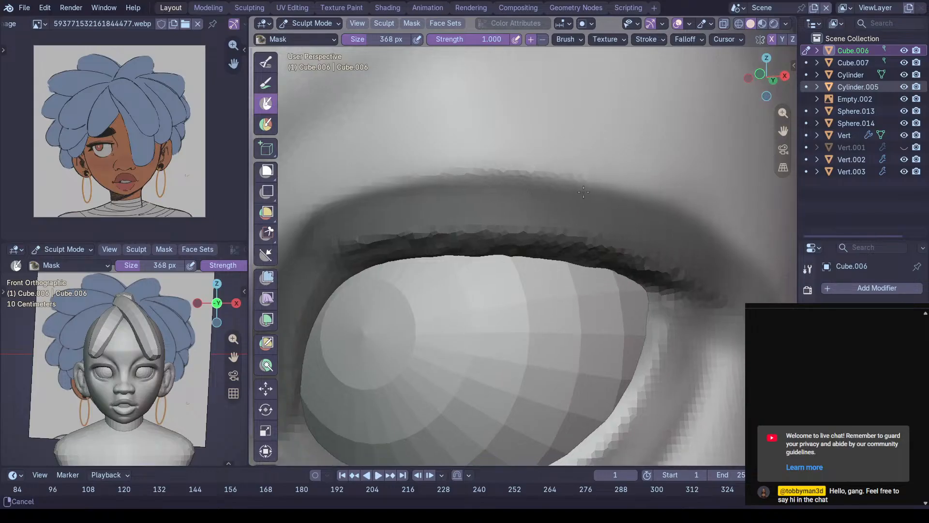
# Select the Inflate/Deflate brush for the fold above the masked eyelid, and switch to the Smooth brush at 184 px
pyautogui.keyDown('ctrl'); pyautogui.moveTo(581, 174); pyautogui.dragTo(615, 205, button='middle'); pyautogui.keyUp('ctrl')
pyautogui.press('i')
pyautogui.moveTo(571, 161)
pyautogui.mouseDown(button='middle')
pyautogui.moveTo(576, 178)
pyautogui.moveTo(486, 207)
pyautogui.moveTo(425, 166)
pyautogui.mouseUp(button='middle')
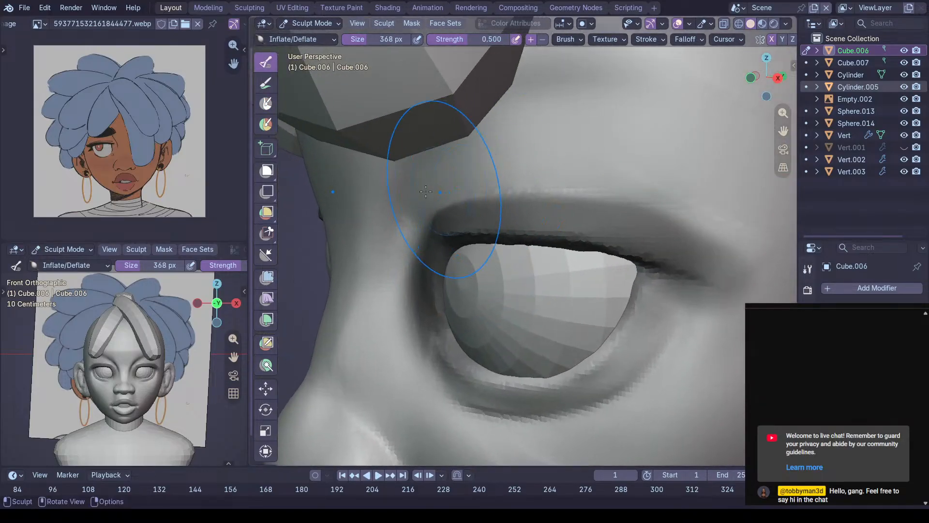
pyautogui.moveTo(726, 177)
pyautogui.mouseDown(button='middle')
pyautogui.moveTo(588, 168)
pyautogui.moveTo(611, 223)
pyautogui.moveTo(595, 218)
pyautogui.moveTo(621, 201)
pyautogui.moveTo(576, 207)
pyautogui.mouseUp(button='middle')
pyautogui.press('s')
pyautogui.press('f')
pyautogui.click(517, 212)
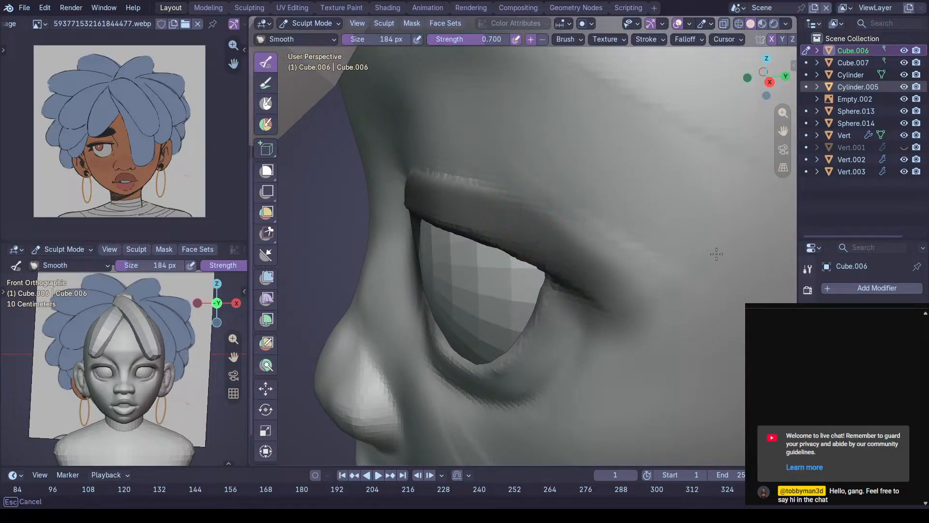
pyautogui.keyDown('shift'); pyautogui.moveTo(577, 191); pyautogui.dragTo(523, 198, button='middle'); pyautogui.keyUp('shift')
# Return to the Inflate/Deflate brush at 340 px and check the fold above the masked upper eyelid from several angles
pyautogui.press('m')
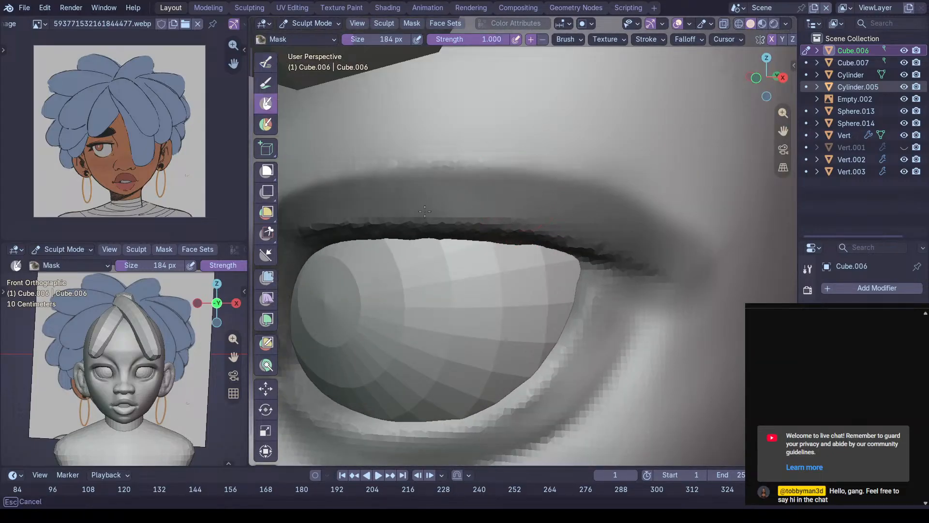
pyautogui.scroll(-4, 409, 199)
pyautogui.press('i')
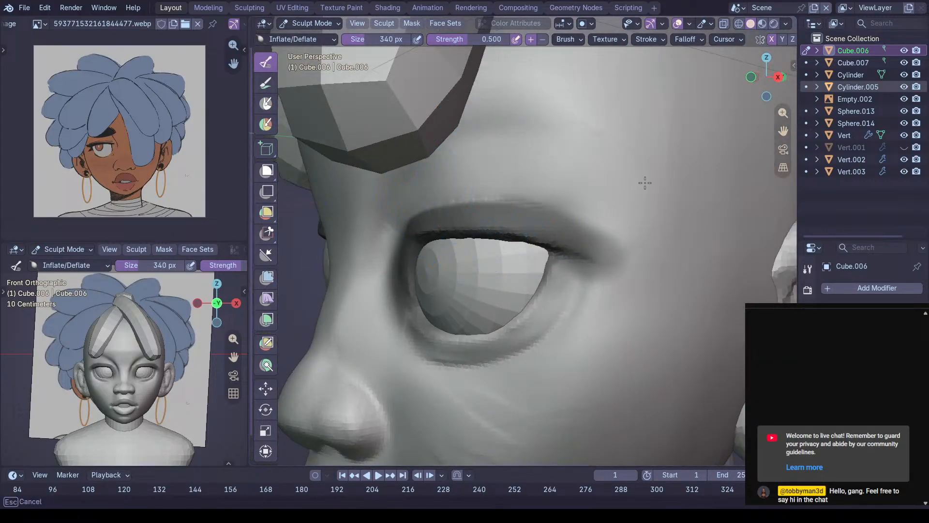
pyautogui.moveTo(645, 183); pyautogui.dragTo(525, 163, button='middle')
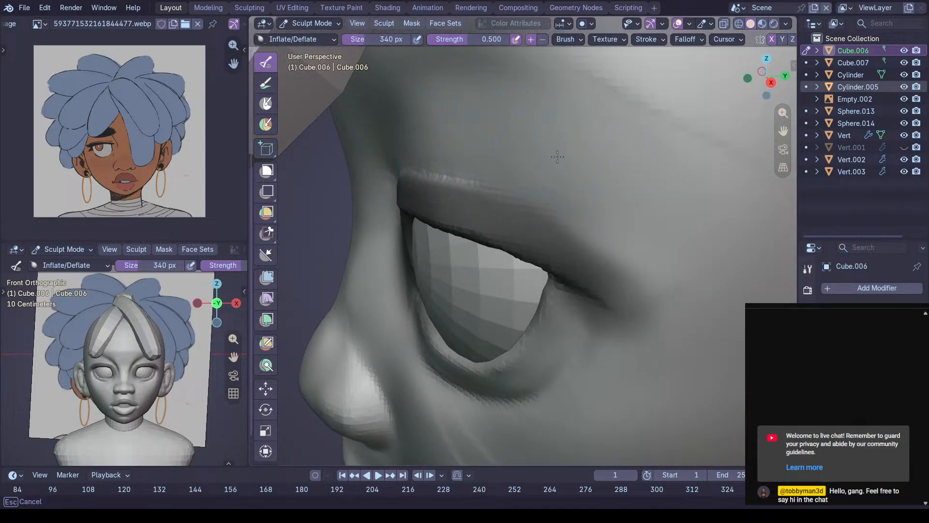
pyautogui.moveTo(605, 160); pyautogui.dragTo(529, 131, button='middle')
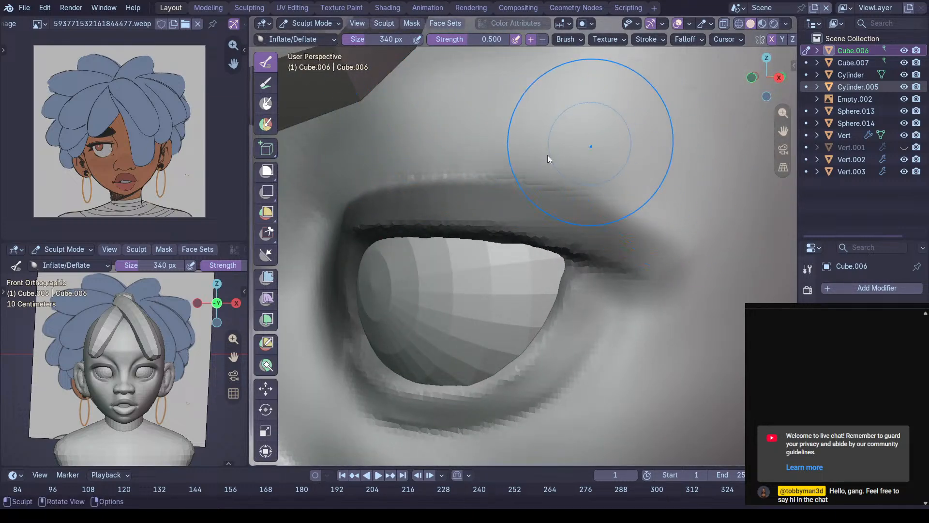
pyautogui.moveTo(591, 145); pyautogui.dragTo(503, 160, button='middle')
pyautogui.moveTo(426, 158)
pyautogui.mouseDown(button='middle')
pyautogui.moveTo(560, 150)
pyautogui.moveTo(455, 139)
pyautogui.mouseUp(button='middle')
pyautogui.moveTo(539, 157)
pyautogui.mouseDown(button='middle')
pyautogui.moveTo(607, 130)
pyautogui.moveTo(555, 182)
pyautogui.moveTo(650, 216)
pyautogui.mouseUp(button='middle')
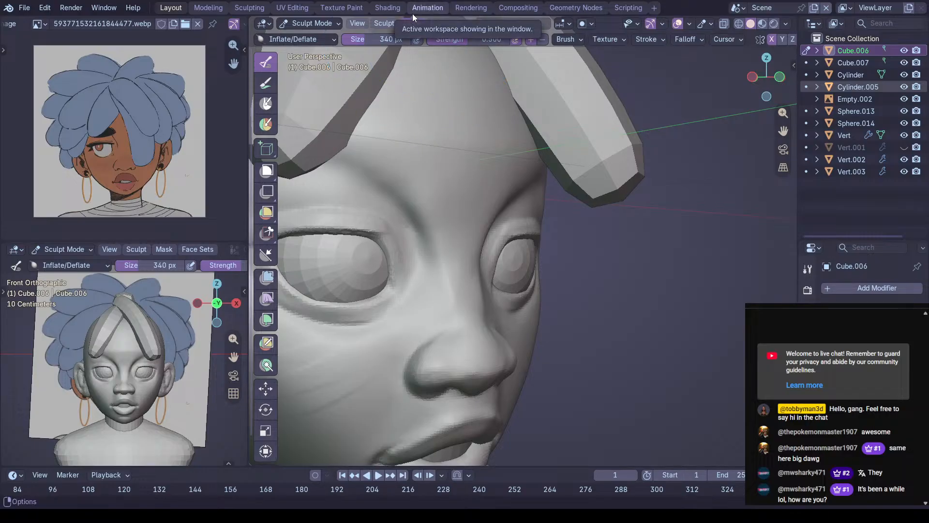
# Leave Sculpt Mode, save the file and return to Sculpt Mode on the head
pyautogui.moveTo(423, 265)
pyautogui.mouseDown(button='middle')
pyautogui.moveTo(460, 272)
pyautogui.moveTo(475, 241)
pyautogui.moveTo(459, 228)
pyautogui.mouseUp(button='middle')
pyautogui.hotkey('ctrl', 'Tab')
pyautogui.moveTo(550, 239)
pyautogui.mouseDown(button='middle')
pyautogui.moveTo(523, 223)
pyautogui.moveTo(556, 248)
pyautogui.moveTo(512, 276)
pyautogui.moveTo(499, 246)
pyautogui.moveTo(456, 227)
pyautogui.mouseUp(button='middle')
pyautogui.hotkey('ctrl', 's')
pyautogui.hotkey('ctrl', 'Tab')
# Define the rim and underside of the nose wing with the Crease Polish brush at 56 px
pyautogui.hotkey('shift', 'c')
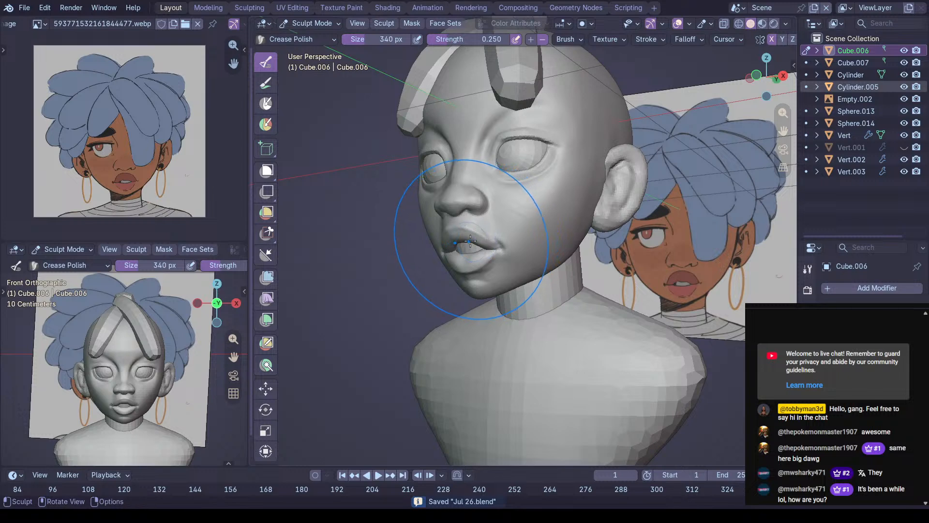
pyautogui.press('f')
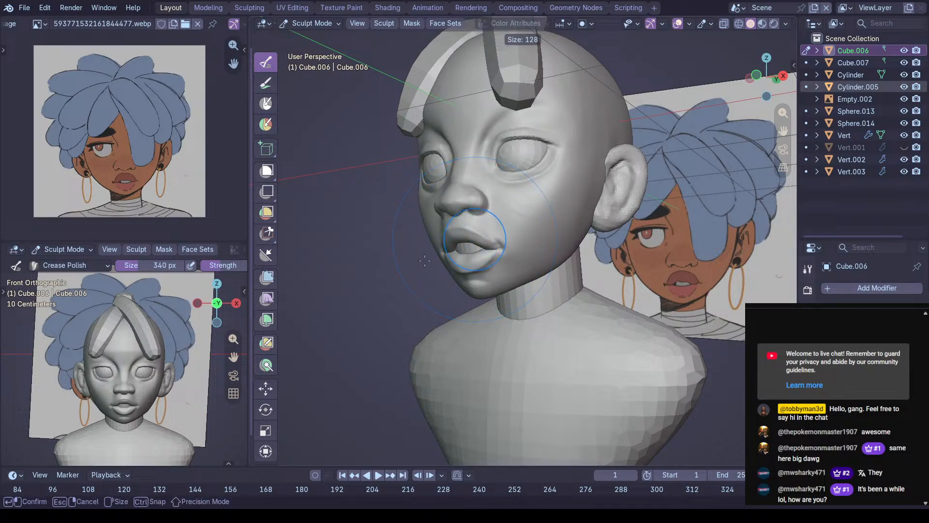
pyautogui.click(450, 256)
pyautogui.press('f')
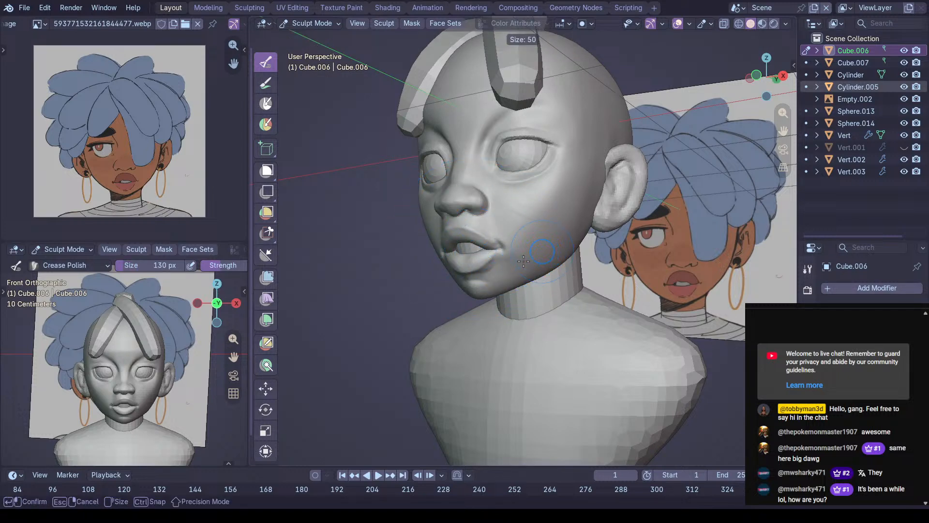
pyautogui.click(524, 261)
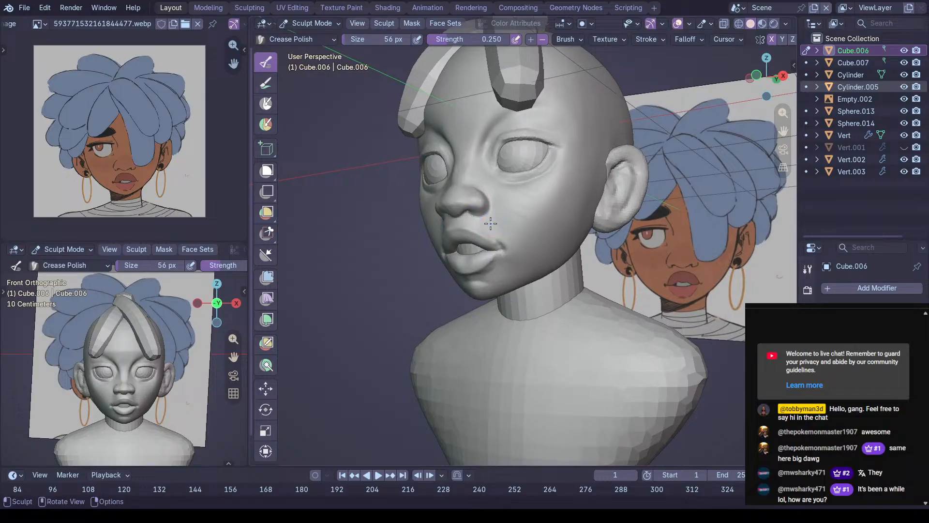
pyautogui.scroll(4, 490, 223)
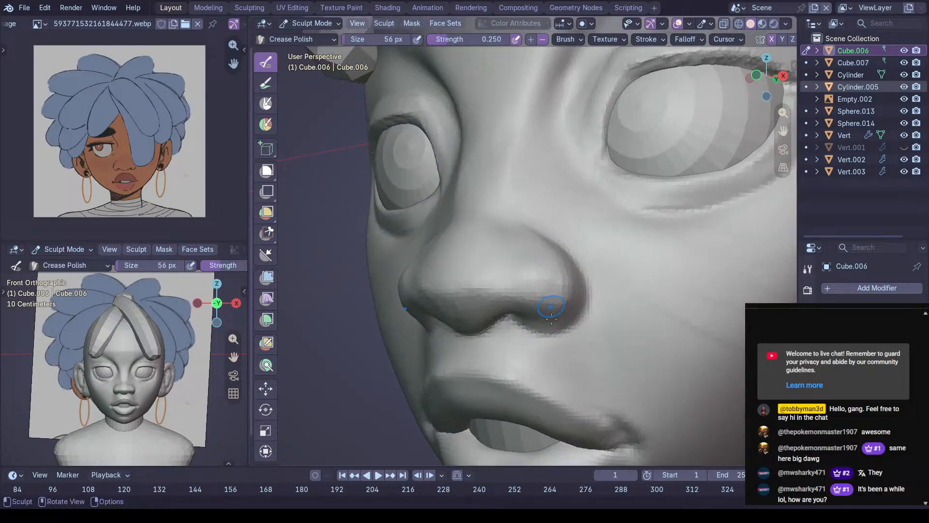
pyautogui.moveTo(554, 344)
pyautogui.mouseDown(button='middle')
pyautogui.moveTo(543, 305)
pyautogui.moveTo(531, 326)
pyautogui.moveTo(564, 329)
pyautogui.mouseUp(button='middle')
pyautogui.moveTo(564, 330); pyautogui.dragTo(516, 325)
pyautogui.moveTo(516, 325)
pyautogui.mouseDown()
pyautogui.moveTo(584, 313)
pyautogui.moveTo(601, 286)
pyautogui.mouseUp()
pyautogui.moveTo(602, 285); pyautogui.dragTo(575, 243)
pyautogui.moveTo(565, 283)
pyautogui.mouseDown(button='middle')
pyautogui.moveTo(574, 296)
pyautogui.moveTo(587, 259)
pyautogui.moveTo(587, 278)
pyautogui.moveTo(575, 262)
pyautogui.mouseUp(button='middle')
# Reshape the nose wing from below with the Grab brush at 246 px, undoing the first pull and redoing it
pyautogui.press('f')
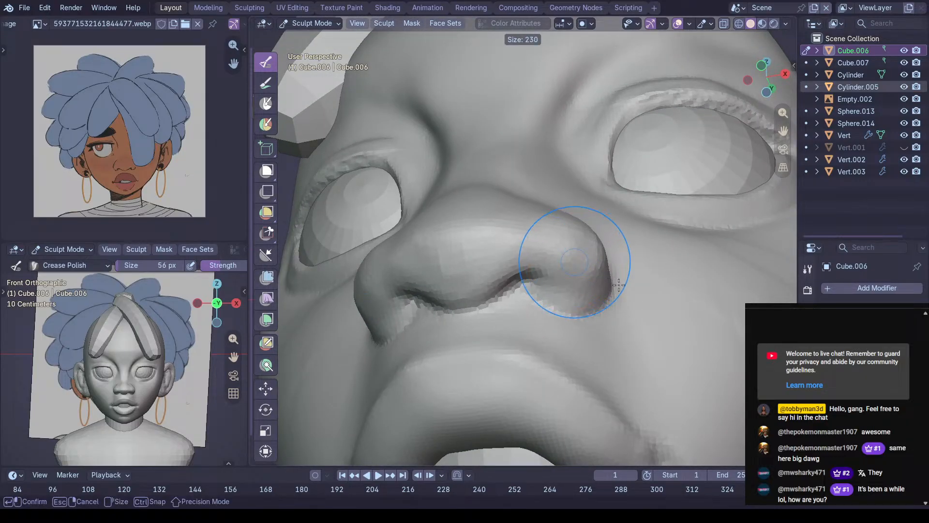
pyautogui.click(619, 286)
pyautogui.press('g')
pyautogui.moveTo(612, 290)
pyautogui.mouseDown(button='middle')
pyautogui.moveTo(610, 300)
pyautogui.moveTo(602, 273)
pyautogui.mouseUp(button='middle')
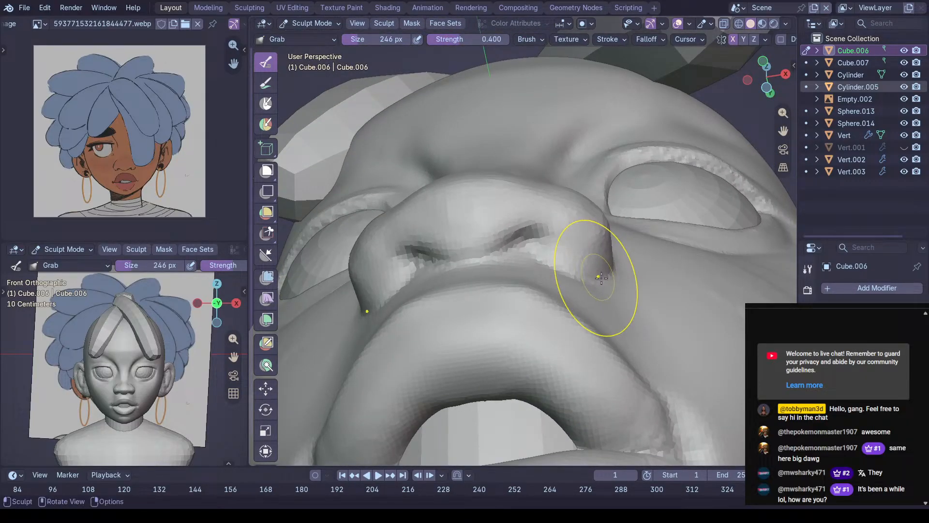
pyautogui.moveTo(608, 270); pyautogui.dragTo(612, 276)
pyautogui.moveTo(626, 275)
pyautogui.mouseDown(button='middle')
pyautogui.moveTo(615, 250)
pyautogui.moveTo(571, 274)
pyautogui.moveTo(556, 311)
pyautogui.moveTo(584, 272)
pyautogui.moveTo(562, 314)
pyautogui.mouseUp(button='middle')
pyautogui.hotkey('ctrl', 'z')
pyautogui.moveTo(562, 322); pyautogui.dragTo(556, 321)
# Sharpen the edge of the nostril opening with the Draw Sharp brush at 246 px
pyautogui.moveTo(554, 306)
pyautogui.mouseDown(button='middle')
pyautogui.moveTo(570, 248)
pyautogui.moveTo(599, 226)
pyautogui.moveTo(543, 228)
pyautogui.moveTo(490, 274)
pyautogui.moveTo(506, 263)
pyautogui.moveTo(522, 282)
pyautogui.moveTo(564, 202)
pyautogui.mouseUp(button='middle')
pyautogui.hotkey('shift', 'c')
pyautogui.moveTo(508, 356)
pyautogui.mouseDown(button='middle')
pyautogui.moveTo(488, 248)
pyautogui.moveTo(411, 197)
pyautogui.mouseUp(button='middle')
pyautogui.moveTo(544, 278); pyautogui.dragTo(461, 257, button='middle')
pyautogui.moveTo(421, 213)
pyautogui.mouseDown(button='middle')
pyautogui.moveTo(458, 239)
pyautogui.moveTo(433, 245)
pyautogui.moveTo(464, 312)
pyautogui.mouseUp(button='middle')
pyautogui.moveTo(545, 344)
pyautogui.mouseDown(button='middle')
pyautogui.moveTo(474, 333)
pyautogui.moveTo(504, 244)
pyautogui.moveTo(471, 329)
pyautogui.moveTo(489, 296)
pyautogui.mouseUp(button='middle')
pyautogui.moveTo(584, 270)
pyautogui.mouseDown(button='middle')
pyautogui.moveTo(595, 250)
pyautogui.moveTo(574, 247)
pyautogui.moveTo(551, 260)
pyautogui.mouseUp(button='middle')
pyautogui.press('v')
pyautogui.moveTo(493, 265)
pyautogui.mouseDown()
pyautogui.moveTo(477, 262)
pyautogui.moveTo(581, 201)
pyautogui.moveTo(585, 187)
pyautogui.mouseUp()
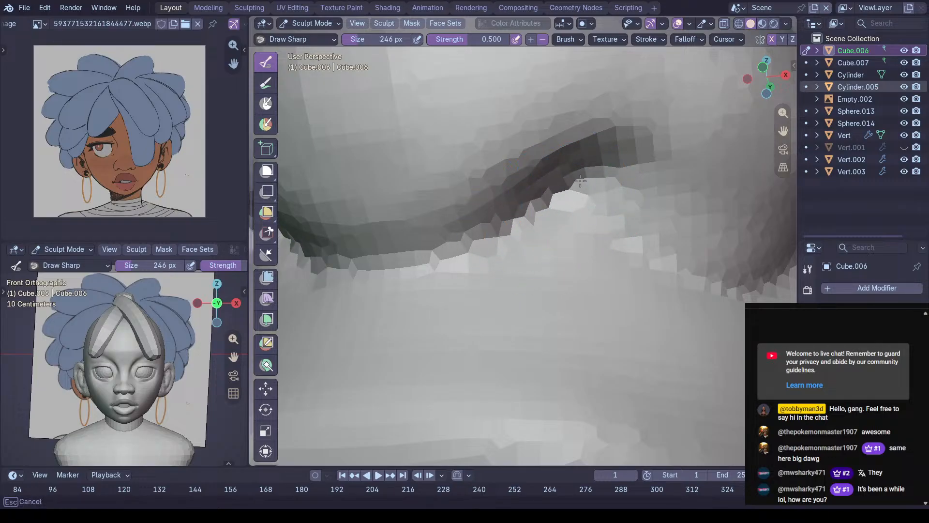
pyautogui.keyDown('ctrl'); pyautogui.moveTo(596, 253); pyautogui.dragTo(589, 233, button='middle'); pyautogui.keyUp('ctrl')
pyautogui.moveTo(704, 287); pyautogui.dragTo(706, 289, button='middle')
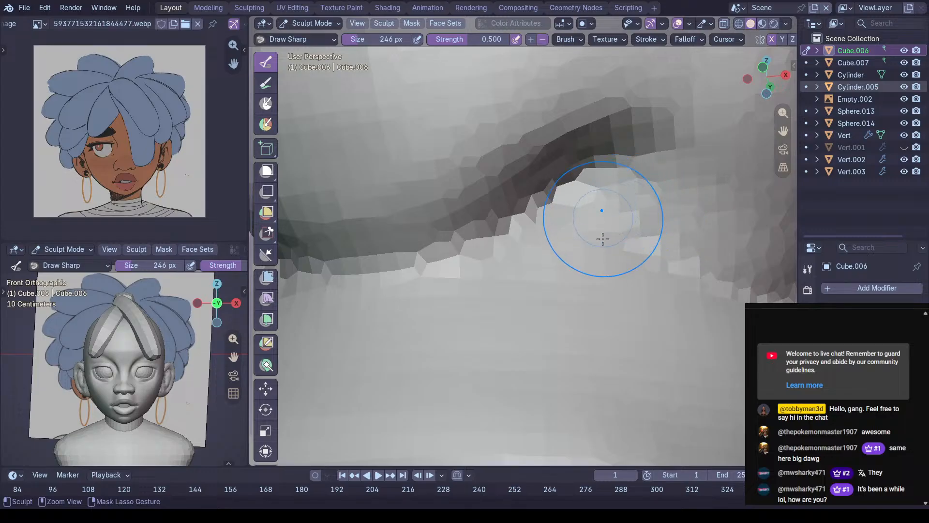
# Switch to the Grab brush at 424 px and examine the nose wings from below and from the front
pyautogui.scroll(-3, 571, 204)
pyautogui.moveTo(553, 216)
pyautogui.mouseDown(button='middle')
pyautogui.moveTo(535, 145)
pyautogui.moveTo(539, 155)
pyautogui.moveTo(507, 111)
pyautogui.moveTo(481, 182)
pyautogui.moveTo(450, 146)
pyautogui.mouseUp(button='middle')
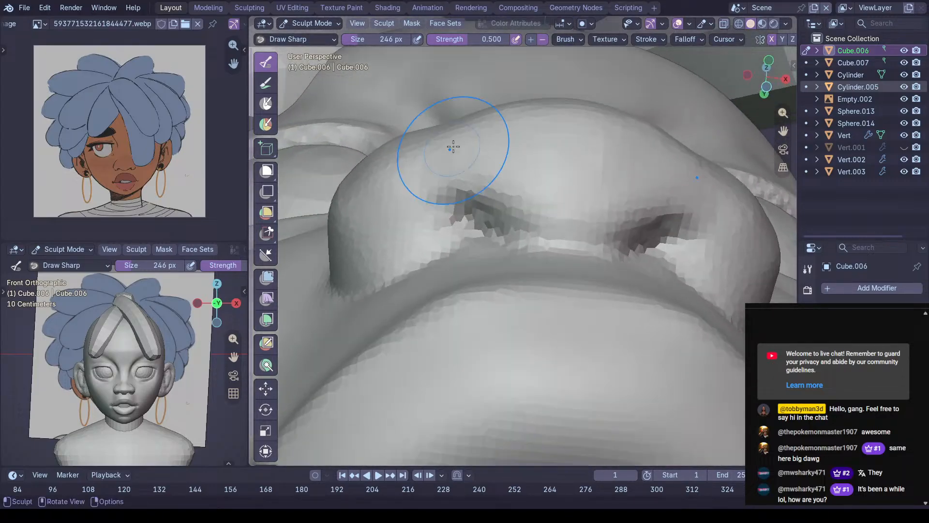
pyautogui.press('f')
pyautogui.click(485, 131)
pyautogui.press('g')
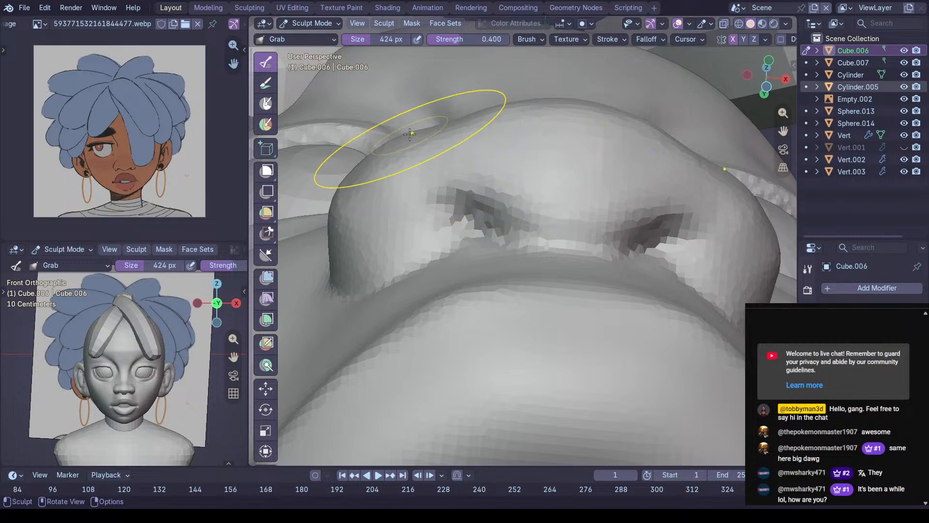
pyautogui.moveTo(415, 132); pyautogui.dragTo(462, 214, button='middle')
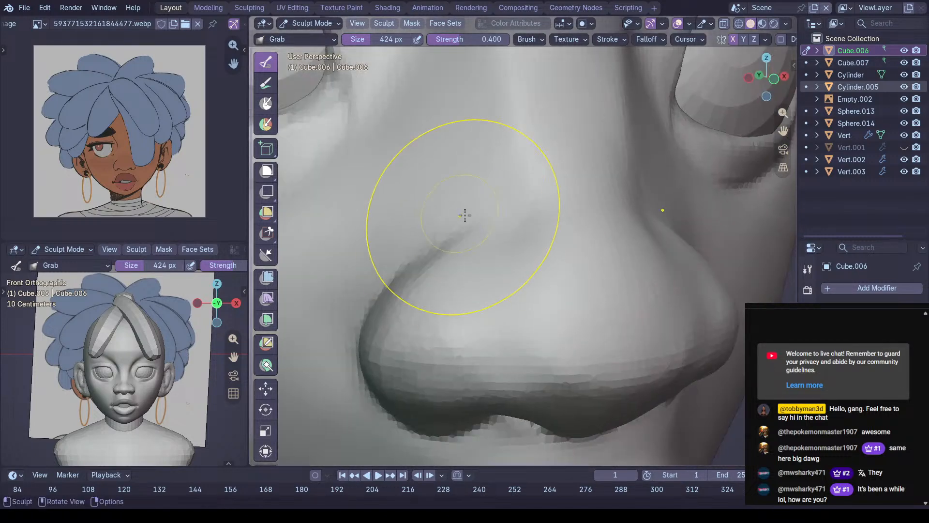
pyautogui.moveTo(489, 253)
pyautogui.mouseDown(button='middle')
pyautogui.moveTo(558, 224)
pyautogui.moveTo(515, 250)
pyautogui.moveTo(535, 234)
pyautogui.mouseUp(button='middle')
# Carve a crease between the nose tip and the wing with the Draw Sharp brush at 200 px
pyautogui.hotkey('shift', 'c')
pyautogui.press('f')
pyautogui.click(467, 274)
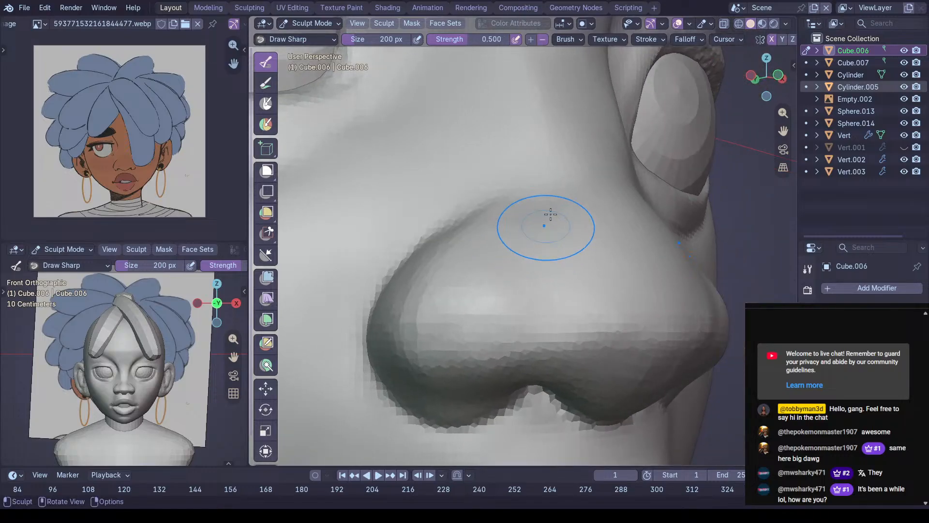
pyautogui.moveTo(548, 242); pyautogui.dragTo(513, 213)
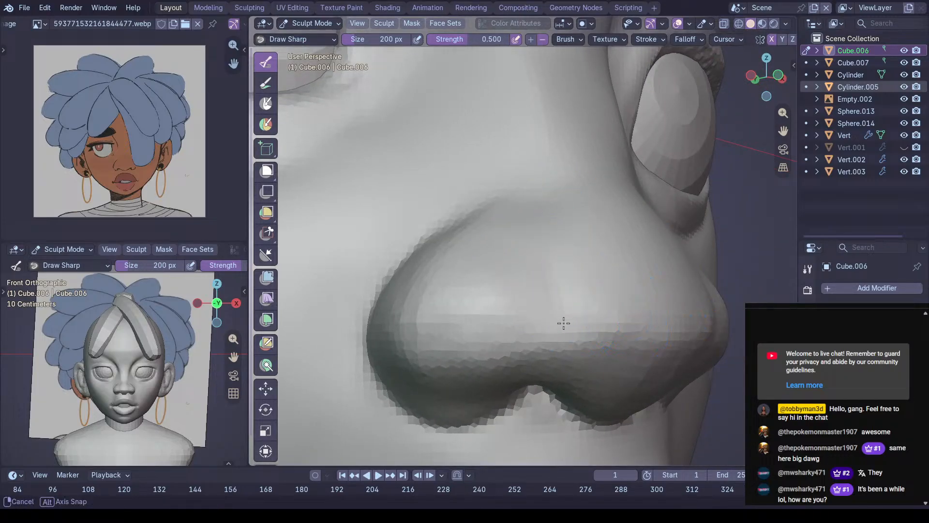
pyautogui.moveTo(568, 319); pyautogui.dragTo(549, 356, button='middle')
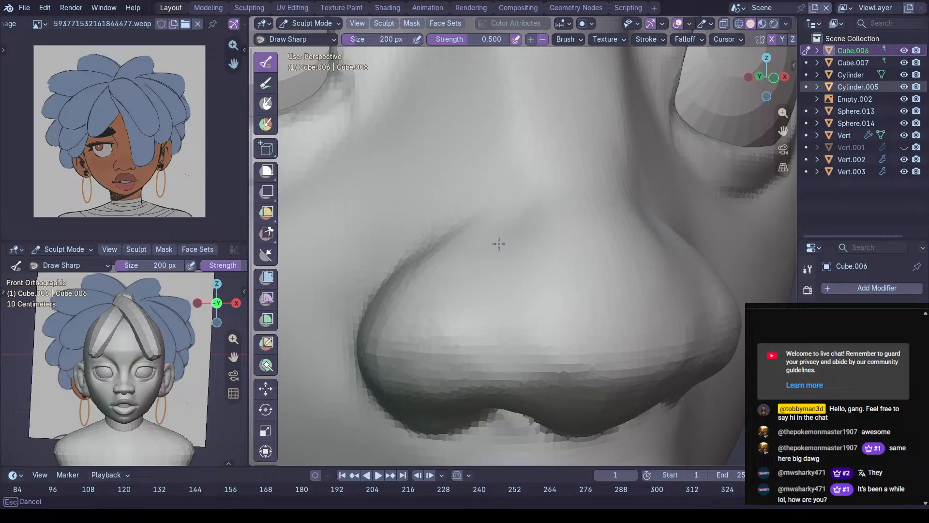
pyautogui.moveTo(529, 353); pyautogui.dragTo(543, 274, button='middle')
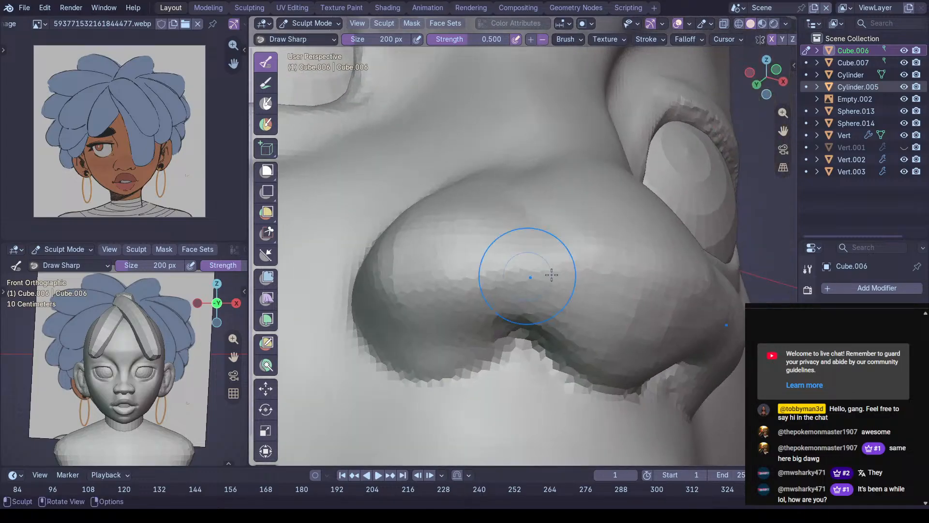
pyautogui.moveTo(552, 228); pyautogui.dragTo(517, 266, button='middle')
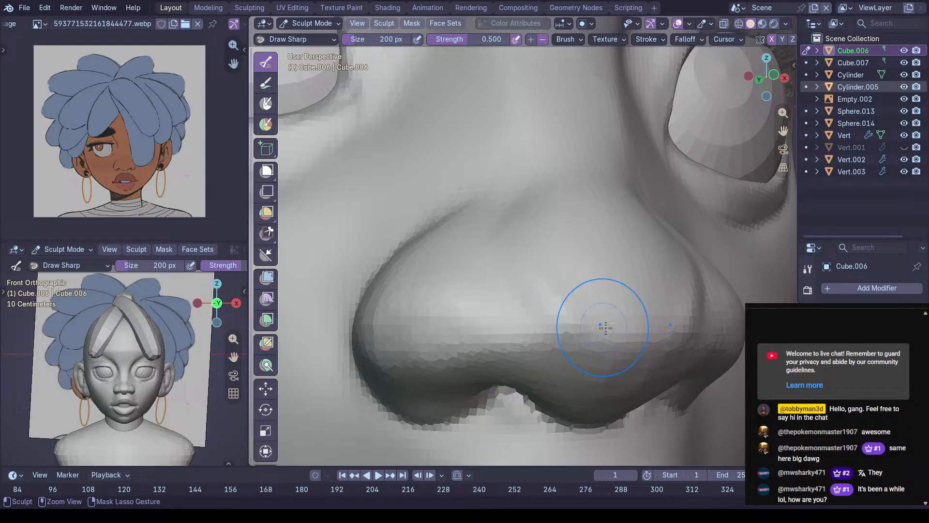
# Extend inverted Draw Sharp strokes at 260 px along both sides of the nose tip to separate it from the wings
pyautogui.moveTo(603, 276)
pyautogui.mouseDown(button='middle')
pyautogui.moveTo(567, 266)
pyautogui.moveTo(592, 249)
pyautogui.mouseUp(button='middle')
pyautogui.press('f')
pyautogui.click(579, 272)
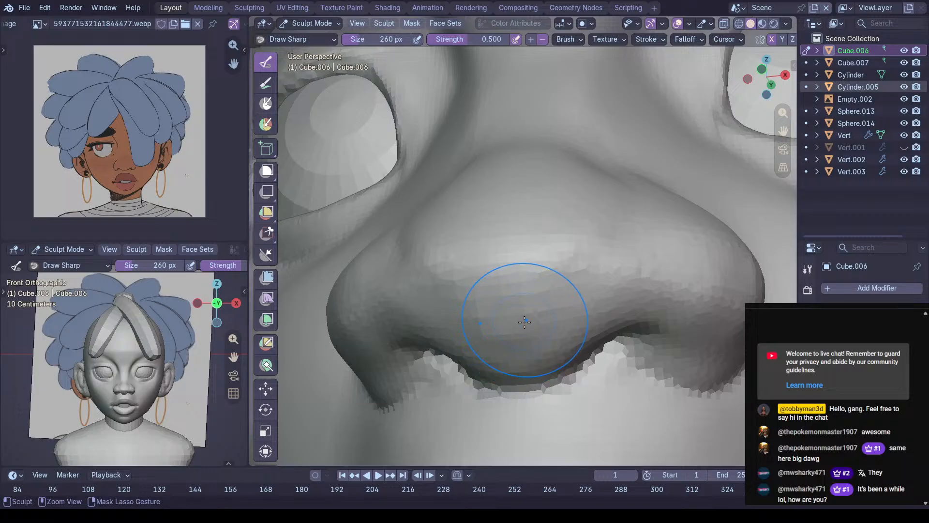
pyautogui.keyDown('ctrl'); pyautogui.moveTo(527, 342); pyautogui.dragTo(580, 232); pyautogui.keyUp('ctrl')
pyautogui.moveTo(538, 225); pyautogui.dragTo(533, 365, button='middle')
pyautogui.keyDown('ctrl'); pyautogui.moveTo(531, 370); pyautogui.dragTo(576, 294); pyautogui.keyUp('ctrl')
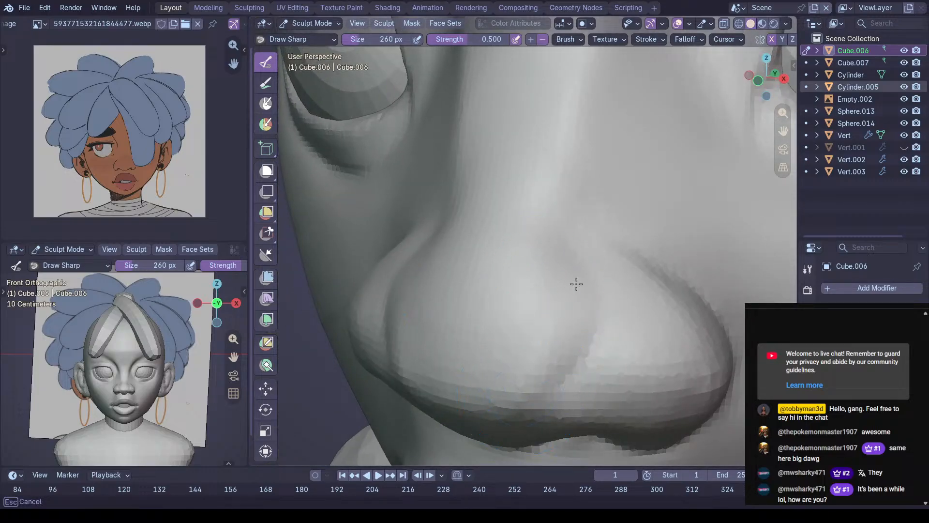
pyautogui.moveTo(564, 265)
pyautogui.mouseDown(button='middle')
pyautogui.moveTo(588, 266)
pyautogui.moveTo(607, 293)
pyautogui.mouseUp(button='middle')
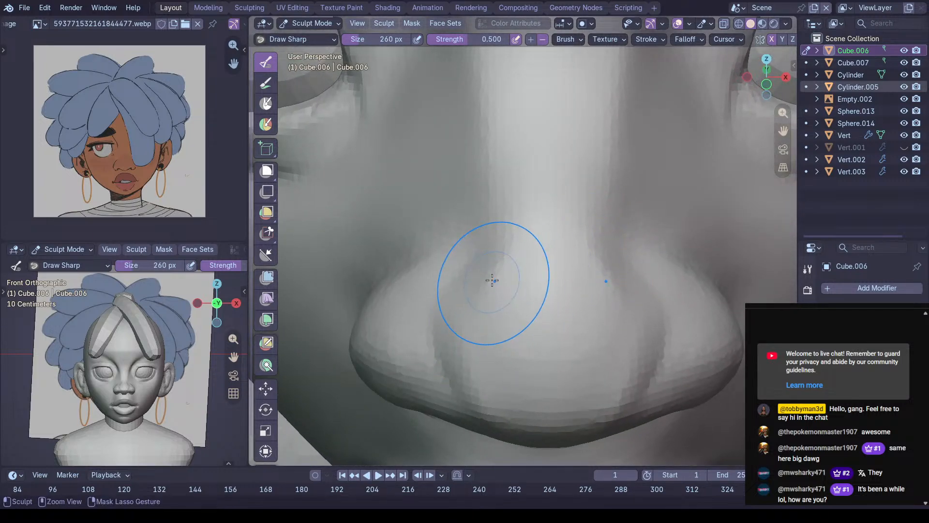
pyautogui.moveTo(467, 300)
pyautogui.mouseDown(button='middle')
pyautogui.moveTo(523, 257)
pyautogui.moveTo(527, 285)
pyautogui.moveTo(564, 270)
pyautogui.moveTo(611, 222)
pyautogui.moveTo(622, 197)
pyautogui.mouseUp(button='middle')
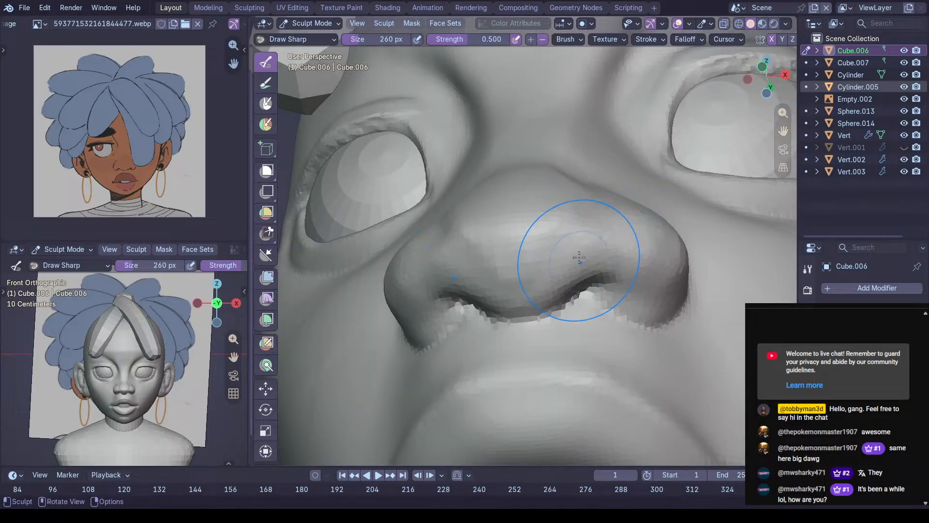
pyautogui.moveTo(625, 242); pyautogui.dragTo(616, 223, button='middle')
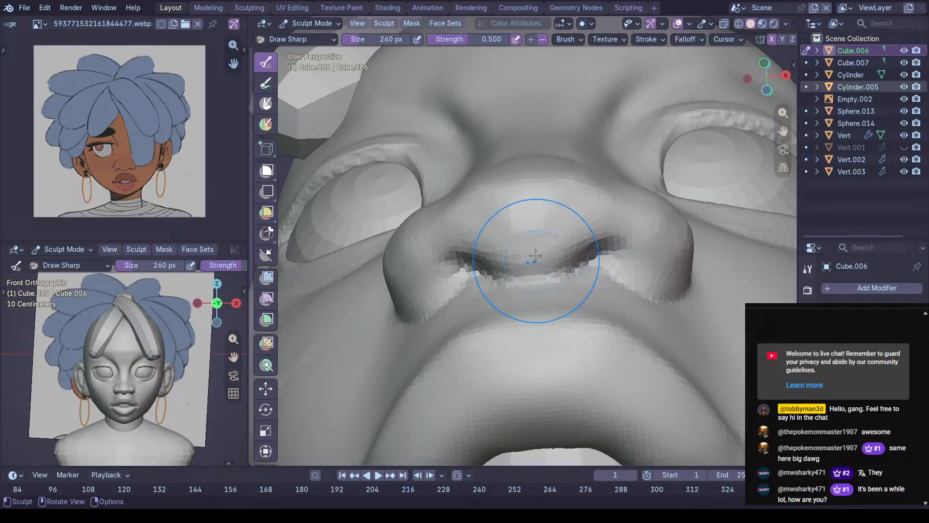
# Build up the underside of the nose tip above the nostrils with the Clay Strips brush at 142 px
pyautogui.press('c')
pyautogui.press('f')
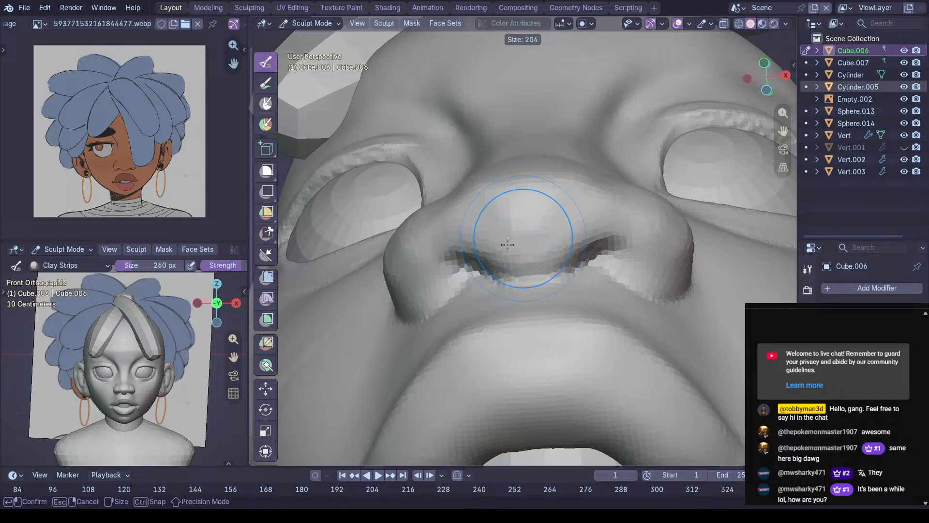
pyautogui.click(495, 257)
pyautogui.moveTo(504, 243)
pyautogui.mouseDown(button='middle')
pyautogui.moveTo(503, 182)
pyautogui.moveTo(477, 158)
pyautogui.mouseUp(button='middle')
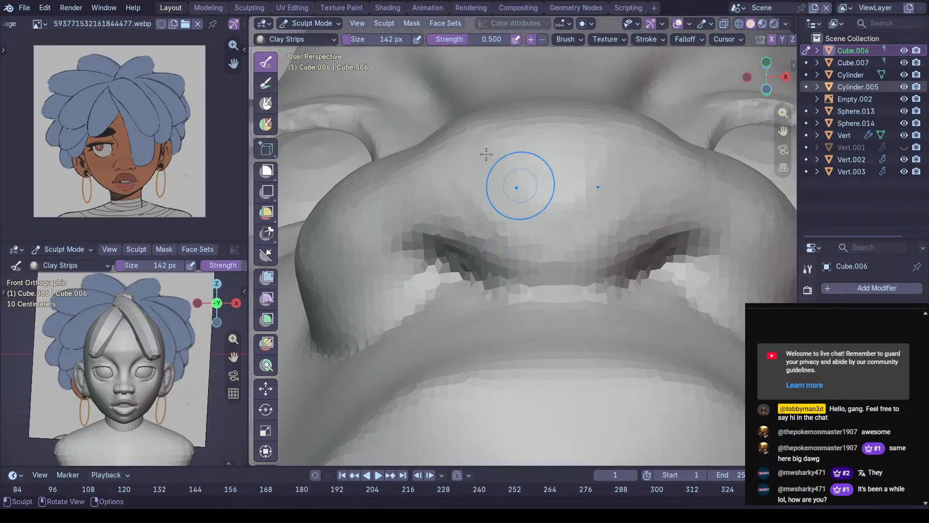
pyautogui.moveTo(480, 162); pyautogui.dragTo(549, 212)
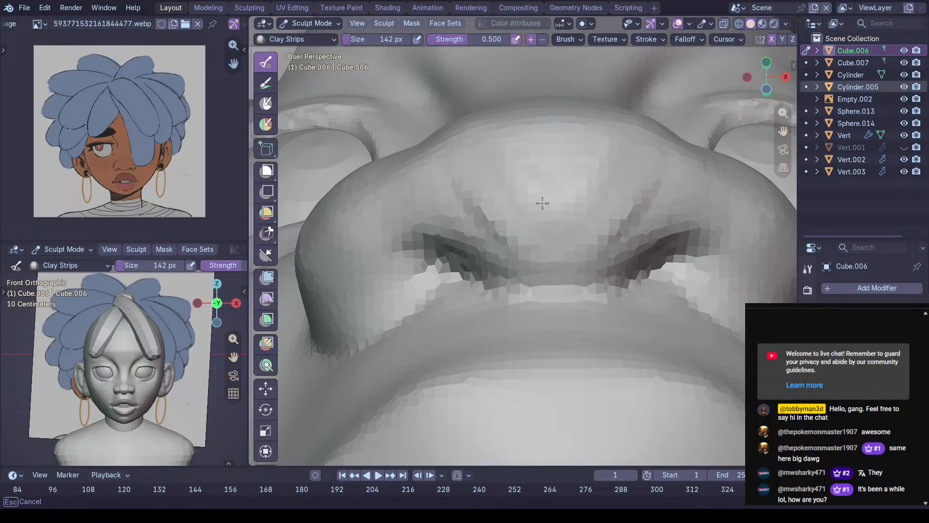
pyautogui.moveTo(556, 235); pyautogui.dragTo(519, 281, button='middle')
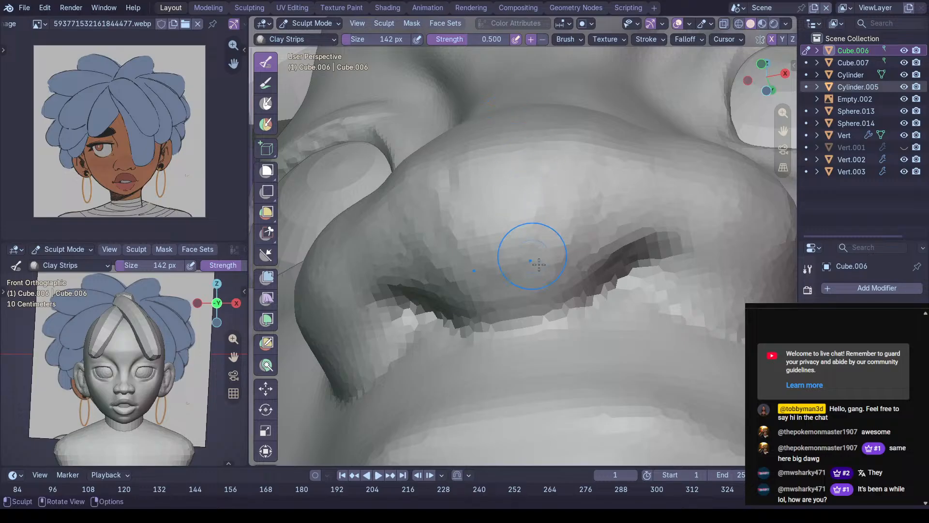
# Enlarge the Clay Strips brush to 294 px, save the file and check the nose from several angles
pyautogui.moveTo(535, 264); pyautogui.dragTo(529, 190, button='middle')
pyautogui.press('f')
pyautogui.click(572, 122)
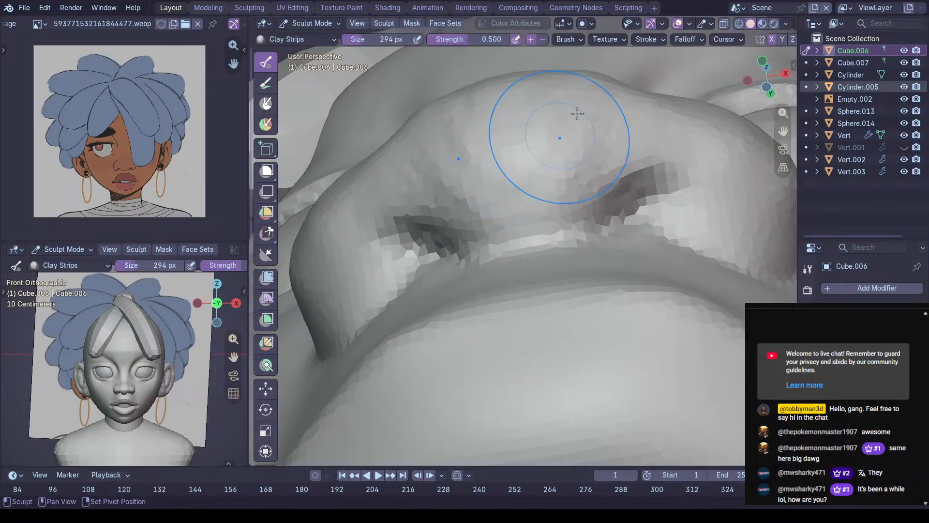
pyautogui.moveTo(495, 172)
pyautogui.mouseDown(button='middle')
pyautogui.moveTo(508, 257)
pyautogui.moveTo(497, 292)
pyautogui.moveTo(512, 180)
pyautogui.moveTo(532, 269)
pyautogui.mouseUp(button='middle')
pyautogui.hotkey('ctrl', 's')
pyautogui.moveTo(545, 213)
pyautogui.keyDown('ctrl'); pyautogui.mouseDown(button='middle')
pyautogui.moveTo(544, 251)
pyautogui.moveTo(587, 194)
pyautogui.moveTo(587, 269)
pyautogui.mouseUp(button='middle'); pyautogui.keyUp('ctrl')
pyautogui.moveTo(645, 224)
pyautogui.mouseDown(button='middle')
pyautogui.moveTo(589, 212)
pyautogui.moveTo(592, 285)
pyautogui.mouseUp(button='middle')
pyautogui.keyDown('ctrl'); pyautogui.moveTo(611, 182); pyautogui.dragTo(619, 251, button='middle'); pyautogui.keyUp('ctrl')
pyautogui.moveTo(619, 208)
pyautogui.mouseDown(button='middle')
pyautogui.moveTo(581, 199)
pyautogui.moveTo(581, 217)
pyautogui.moveTo(605, 223)
pyautogui.mouseUp(button='middle')
pyautogui.moveTo(526, 302)
pyautogui.keyDown('ctrl'); pyautogui.mouseDown(button='middle')
pyautogui.moveTo(543, 215)
pyautogui.moveTo(591, 222)
pyautogui.moveTo(616, 242)
pyautogui.moveTo(575, 217)
pyautogui.moveTo(547, 271)
pyautogui.mouseUp(button='middle'); pyautogui.keyUp('ctrl')
pyautogui.moveTo(514, 339)
pyautogui.keyDown('ctrl'); pyautogui.mouseDown(button='middle')
pyautogui.moveTo(504, 293)
pyautogui.moveTo(543, 219)
pyautogui.mouseUp(button='middle'); pyautogui.keyUp('ctrl')
# Reinforce the line from the nose bridge down beside the tip with inverted Draw Sharp strokes at 336 px
pyautogui.hotkey('shift', 'c')
pyautogui.press('f')
pyautogui.click(607, 169)
pyautogui.keyDown('ctrl'); pyautogui.moveTo(589, 155); pyautogui.dragTo(568, 306); pyautogui.keyUp('ctrl')
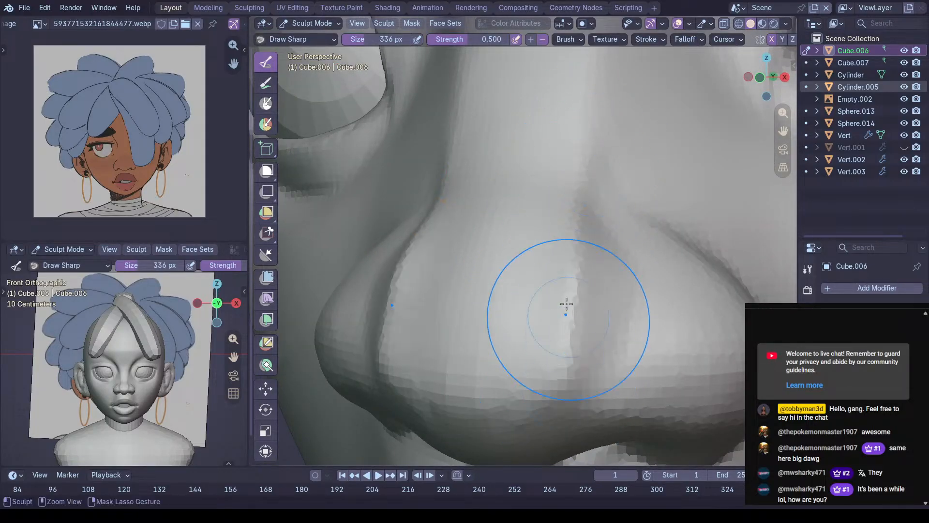
pyautogui.moveTo(546, 322); pyautogui.dragTo(510, 266, button='middle')
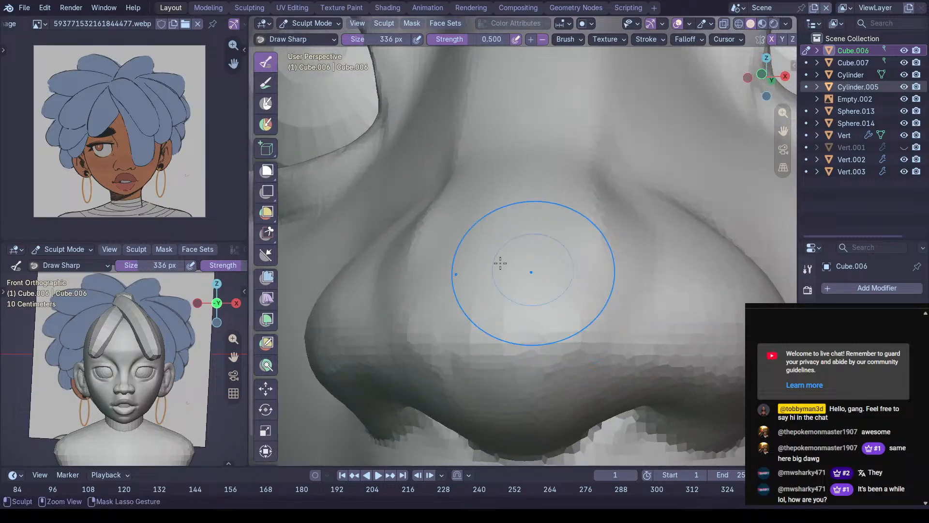
pyautogui.moveTo(464, 231)
pyautogui.mouseDown(button='middle')
pyautogui.moveTo(499, 239)
pyautogui.moveTo(504, 255)
pyautogui.moveTo(489, 242)
pyautogui.mouseUp(button='middle')
pyautogui.moveTo(498, 349)
pyautogui.mouseDown(button='middle')
pyautogui.moveTo(535, 315)
pyautogui.moveTo(524, 270)
pyautogui.mouseUp(button='middle')
pyautogui.moveTo(483, 328)
pyautogui.mouseDown(button='middle')
pyautogui.moveTo(481, 260)
pyautogui.moveTo(481, 294)
pyautogui.mouseUp(button='middle')
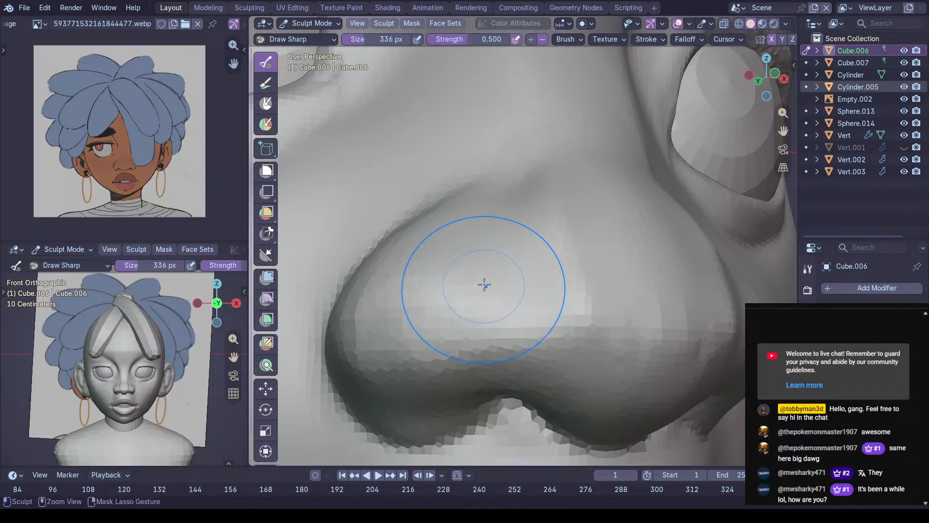
pyautogui.moveTo(466, 284); pyautogui.dragTo(462, 289, button='middle')
# Switch to the Clay Strips brush at 236 px and save the file
pyautogui.press('c')
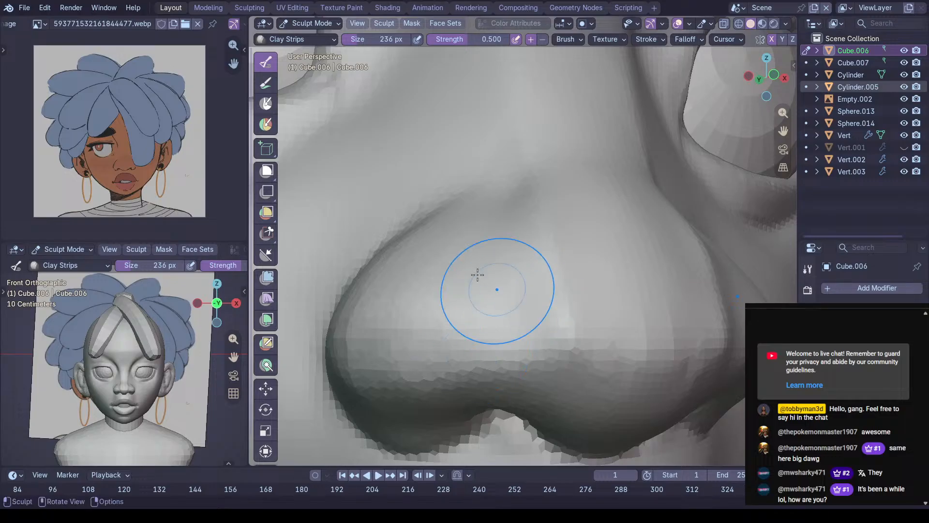
pyautogui.scroll(-5, 484, 252)
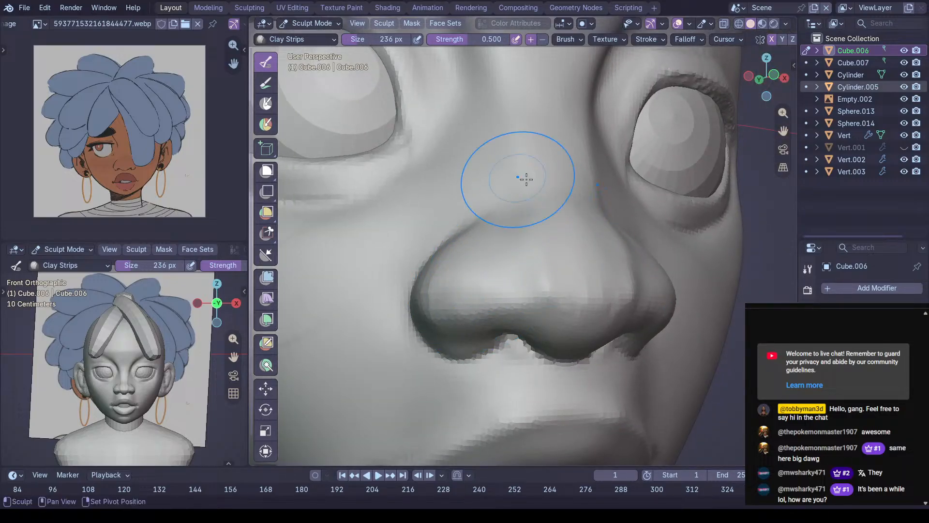
pyautogui.scroll(-5, 521, 177)
pyautogui.hotkey('ctrl', 's')
pyautogui.moveTo(550, 251)
pyautogui.mouseDown(button='middle')
pyautogui.moveTo(560, 226)
pyautogui.moveTo(532, 279)
pyautogui.mouseUp(button='middle')
# Add clay between the nose tip and wing and smooth the surface of the tip
pyautogui.scroll(6, 532, 279)
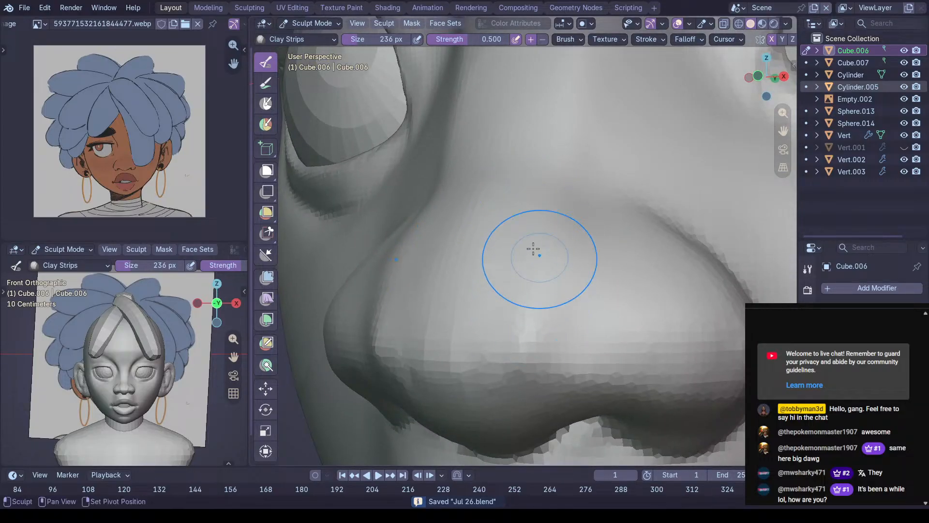
pyautogui.moveTo(533, 306)
pyautogui.mouseDown(button='middle')
pyautogui.moveTo(545, 192)
pyautogui.moveTo(574, 176)
pyautogui.mouseUp(button='middle')
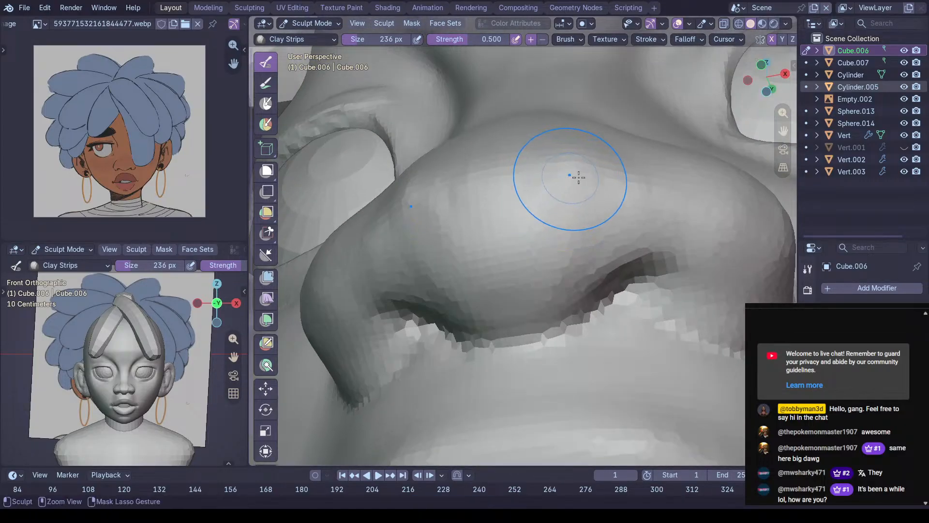
pyautogui.moveTo(609, 215)
pyautogui.mouseDown()
pyautogui.moveTo(615, 234)
pyautogui.moveTo(605, 243)
pyautogui.mouseUp()
pyautogui.moveTo(548, 252)
pyautogui.keyDown('shift'); pyautogui.mouseDown()
pyautogui.moveTo(500, 269)
pyautogui.moveTo(443, 234)
pyautogui.moveTo(494, 184)
pyautogui.mouseUp(); pyautogui.keyUp('shift')
pyautogui.moveTo(494, 184)
pyautogui.keyDown('ctrl'); pyautogui.mouseDown(button='middle')
pyautogui.moveTo(511, 238)
pyautogui.moveTo(564, 270)
pyautogui.moveTo(541, 208)
pyautogui.mouseUp(button='middle'); pyautogui.keyUp('ctrl')
# Save the file and smooth the cheek beside the nose
pyautogui.hotkey('ctrl', 's')
pyautogui.scroll(-2, 561, 257)
pyautogui.moveTo(476, 273)
pyautogui.mouseDown(button='middle')
pyautogui.moveTo(510, 332)
pyautogui.moveTo(503, 324)
pyautogui.mouseUp(button='middle')
pyautogui.keyDown('ctrl'); pyautogui.moveTo(503, 324); pyautogui.dragTo(443, 266, button='middle'); pyautogui.keyUp('ctrl')
pyautogui.moveTo(417, 268)
pyautogui.keyDown('shift'); pyautogui.mouseDown()
pyautogui.moveTo(378, 283)
pyautogui.moveTo(390, 288)
pyautogui.mouseUp(); pyautogui.keyUp('shift')
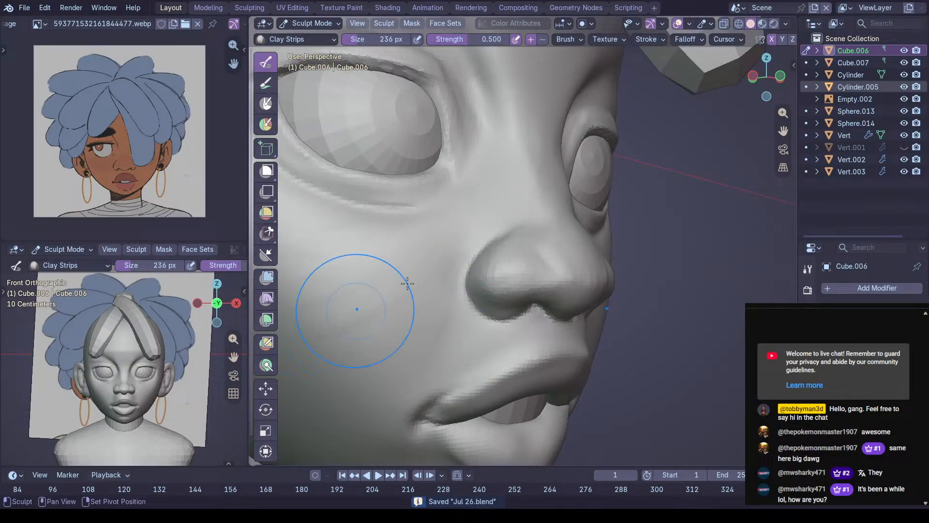
pyautogui.moveTo(450, 271)
pyautogui.mouseDown(button='middle')
pyautogui.moveTo(480, 241)
pyautogui.moveTo(629, 271)
pyautogui.mouseUp(button='middle')
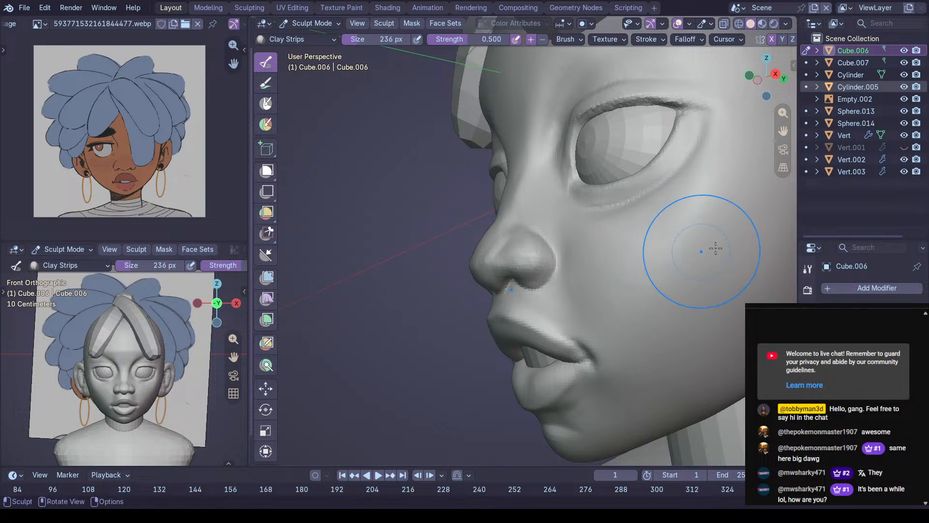
pyautogui.moveTo(710, 249); pyautogui.dragTo(587, 234, button='middle')
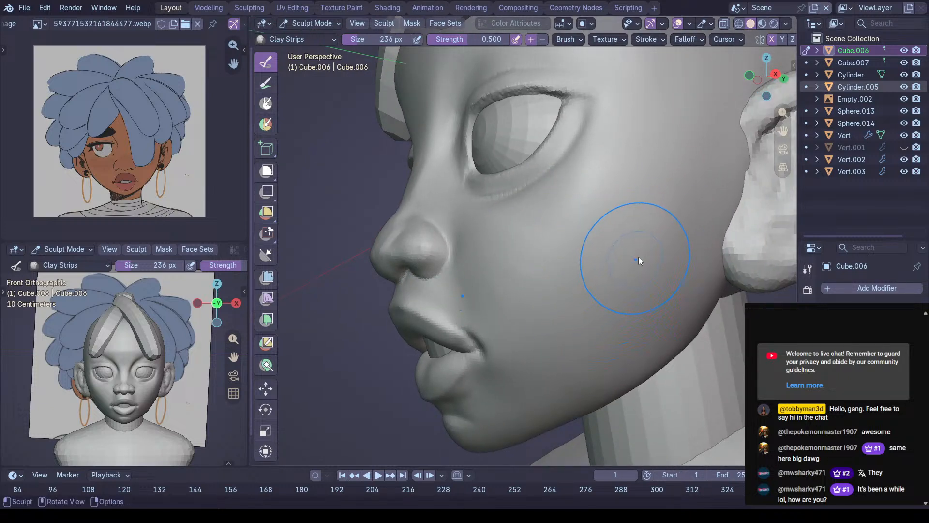
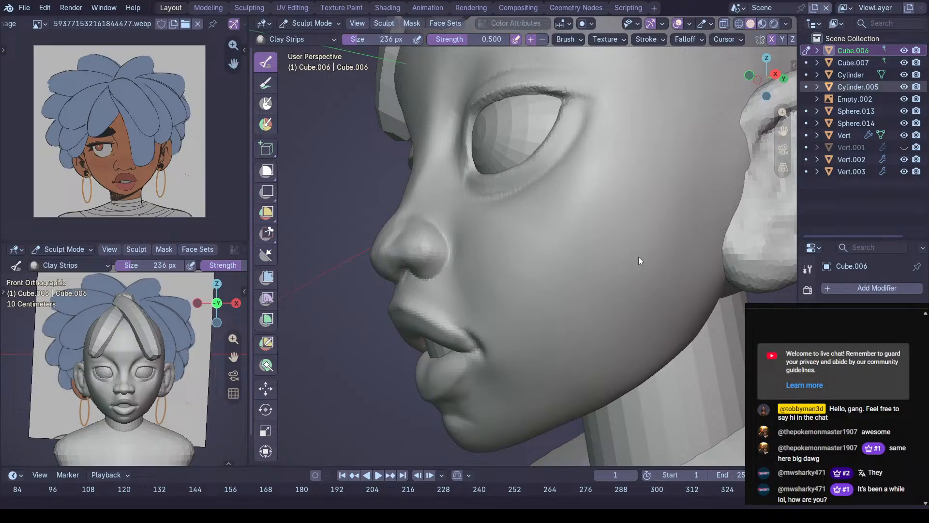
pyautogui.press('F3')
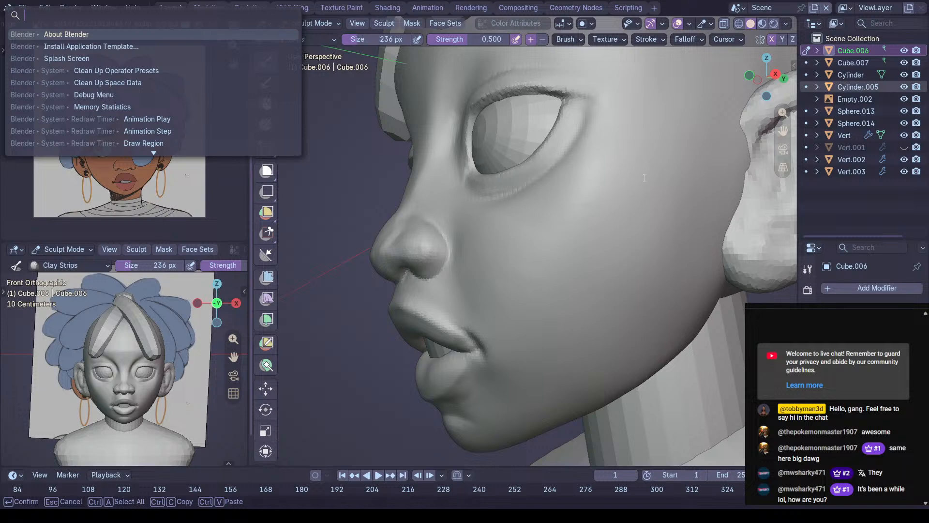
pyautogui.press('Escape')
# Add volume to the upper lip with Inflate/Deflate brush strokes at 236 px
pyautogui.moveTo(492, 230)
pyautogui.mouseDown(button='middle')
pyautogui.moveTo(444, 259)
pyautogui.moveTo(418, 222)
pyautogui.mouseUp(button='middle')
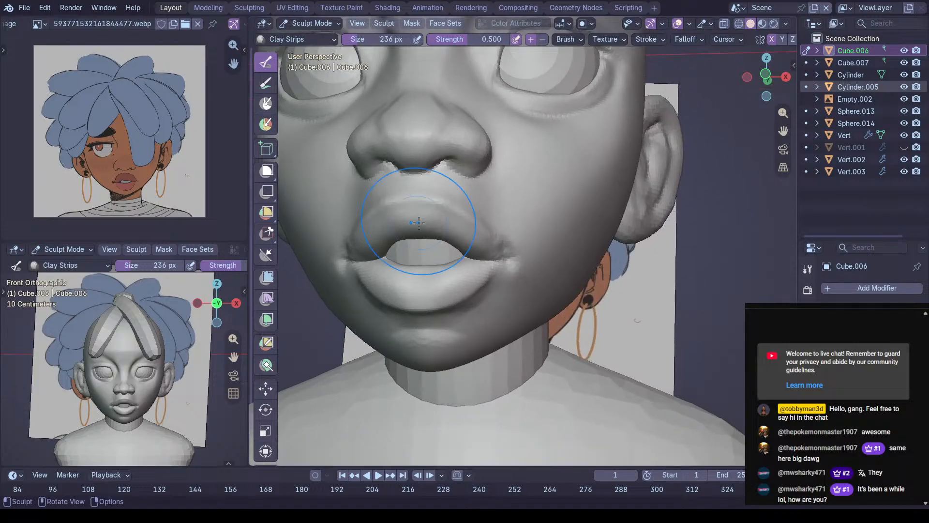
pyautogui.moveTo(332, 218); pyautogui.dragTo(384, 217, button='middle')
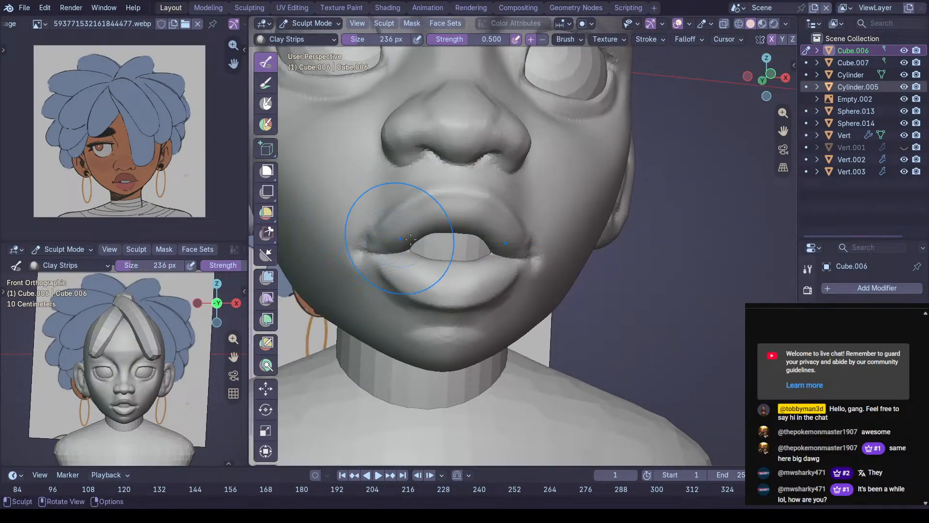
pyautogui.moveTo(452, 265); pyautogui.dragTo(380, 235, button='middle')
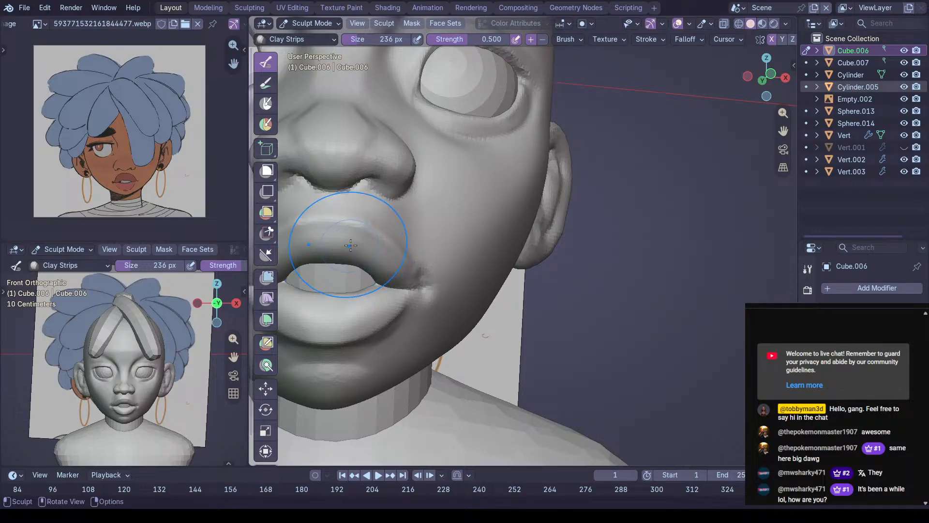
pyautogui.moveTo(336, 228)
pyautogui.mouseDown(button='middle')
pyautogui.moveTo(474, 247)
pyautogui.moveTo(450, 222)
pyautogui.moveTo(452, 246)
pyautogui.moveTo(405, 249)
pyautogui.moveTo(362, 269)
pyautogui.moveTo(384, 314)
pyautogui.moveTo(354, 290)
pyautogui.mouseUp(button='middle')
pyautogui.hotkey('shift', 'c')
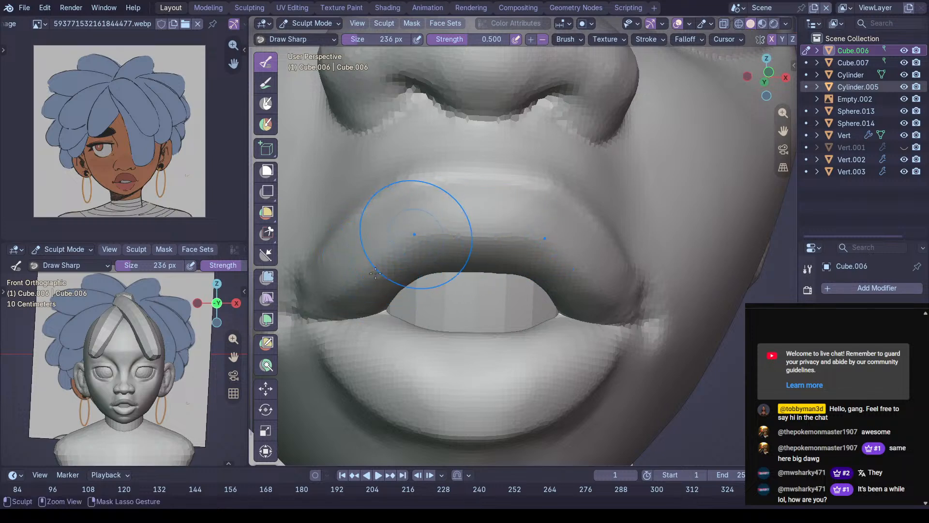
pyautogui.moveTo(368, 242)
pyautogui.mouseDown(button='middle')
pyautogui.moveTo(433, 298)
pyautogui.moveTo(457, 241)
pyautogui.moveTo(497, 218)
pyautogui.mouseUp(button='middle')
pyautogui.press('i')
pyautogui.moveTo(395, 222); pyautogui.dragTo(339, 235)
pyautogui.moveTo(495, 204)
pyautogui.mouseDown()
pyautogui.moveTo(392, 213)
pyautogui.moveTo(305, 243)
pyautogui.mouseUp()
pyautogui.moveTo(405, 225)
pyautogui.keyDown('ctrl'); pyautogui.mouseDown(button='middle')
pyautogui.moveTo(401, 244)
pyautogui.moveTo(430, 208)
pyautogui.mouseUp(button='middle'); pyautogui.keyUp('ctrl')
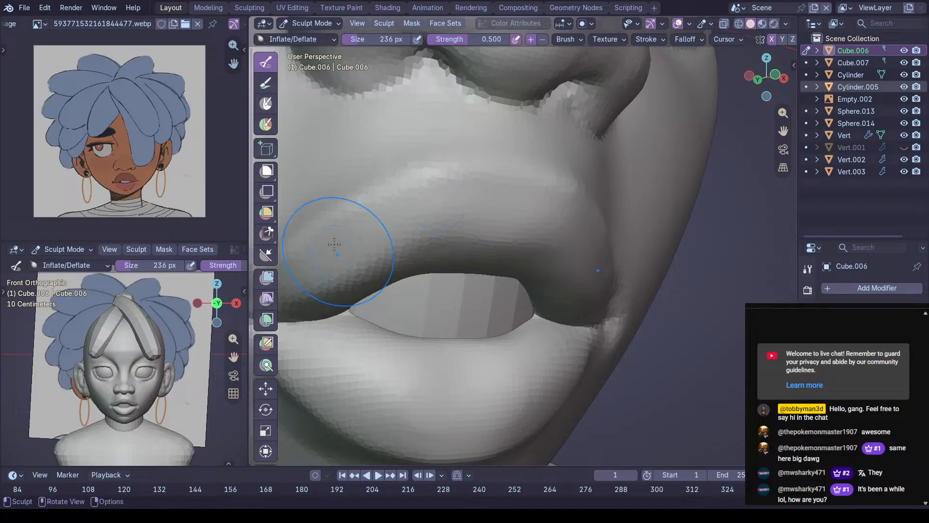
# Define the upper part of the lower lip with Draw Sharp strokes at 236 px, starting with an inverted one
pyautogui.moveTo(544, 224)
pyautogui.mouseDown(button='middle')
pyautogui.moveTo(448, 243)
pyautogui.moveTo(402, 239)
pyautogui.mouseUp(button='middle')
pyautogui.moveTo(469, 233); pyautogui.dragTo(576, 346, button='middle')
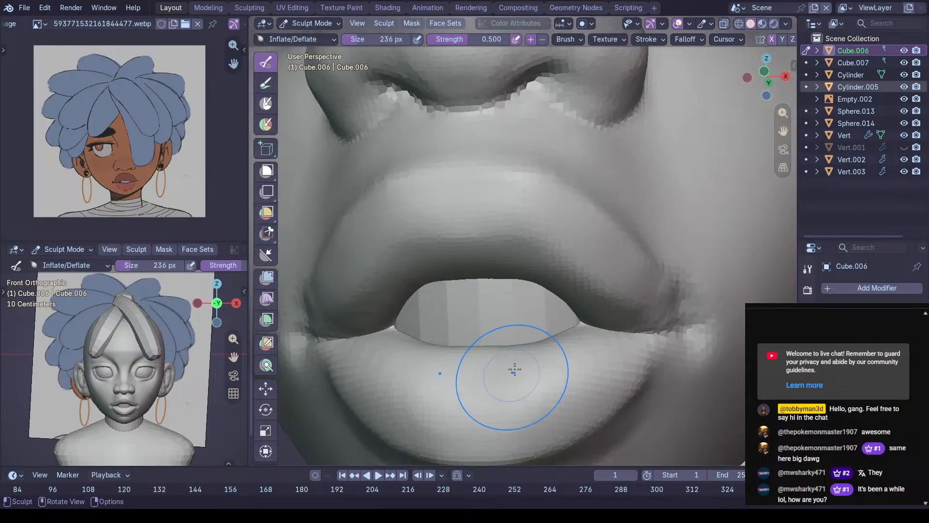
pyautogui.hotkey('shift', 'c')
pyautogui.moveTo(593, 360)
pyautogui.keyDown('ctrl'); pyautogui.mouseDown()
pyautogui.moveTo(556, 385)
pyautogui.moveTo(512, 390)
pyautogui.mouseUp(); pyautogui.keyUp('ctrl')
pyautogui.moveTo(381, 376)
pyautogui.mouseDown()
pyautogui.moveTo(560, 373)
pyautogui.moveTo(623, 348)
pyautogui.mouseUp()
# Switch sculpting to the ear mesh Sphere.013 and pull its rear edge slightly backward with the Grab brush at 374 px
pyautogui.moveTo(622, 349)
pyautogui.mouseDown(button='middle')
pyautogui.moveTo(639, 370)
pyautogui.moveTo(541, 369)
pyautogui.moveTo(525, 329)
pyautogui.mouseUp(button='middle')
pyautogui.keyDown('ctrl'); pyautogui.moveTo(517, 215); pyautogui.dragTo(622, 213, button='middle'); pyautogui.keyUp('ctrl')
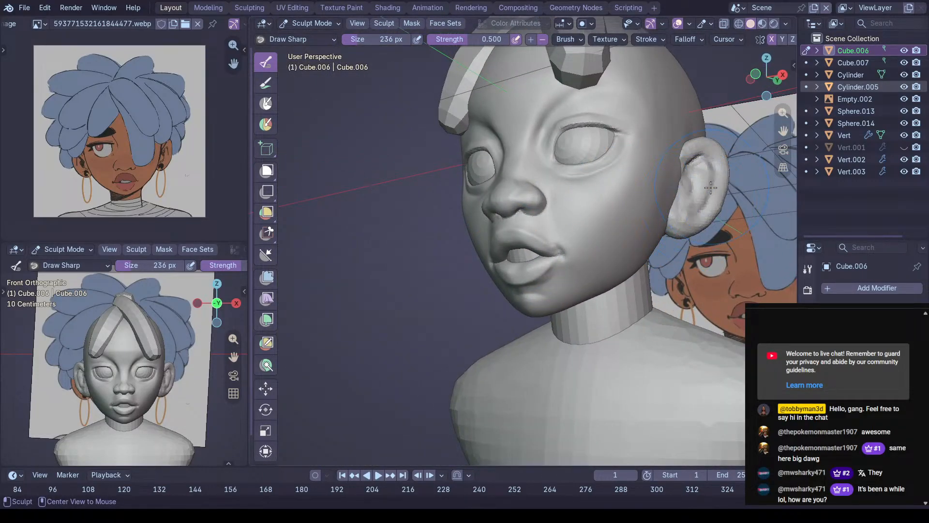
pyautogui.hotkey('alt', 'q')
pyautogui.moveTo(694, 195)
pyautogui.keyDown('shift'); pyautogui.mouseDown(button='middle')
pyautogui.moveTo(457, 249)
pyautogui.moveTo(442, 286)
pyautogui.moveTo(514, 259)
pyautogui.moveTo(482, 234)
pyautogui.moveTo(491, 228)
pyautogui.mouseUp(button='middle'); pyautogui.keyUp('shift')
pyautogui.press('f')
pyautogui.click(551, 245)
pyautogui.moveTo(551, 246); pyautogui.dragTo(546, 239, button='middle')
pyautogui.press('g')
pyautogui.moveTo(547, 239); pyautogui.dragTo(566, 238)
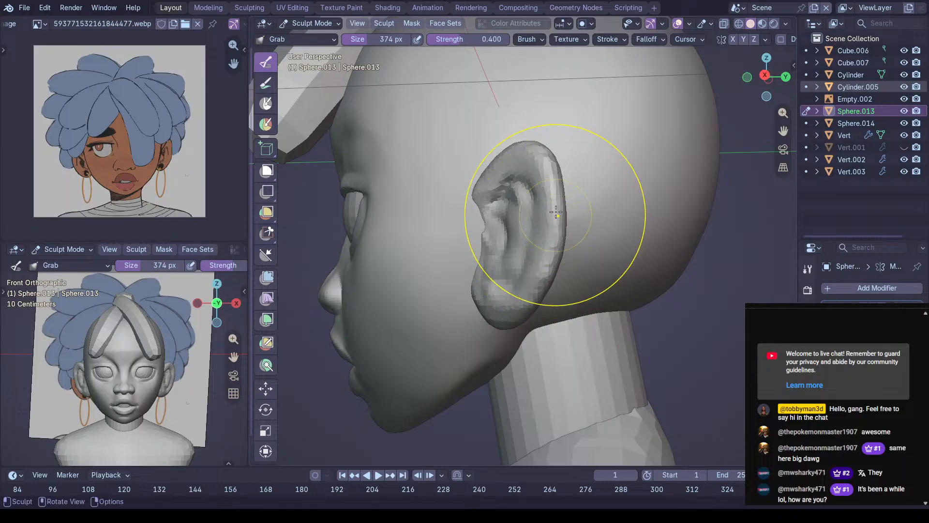
# Build up the tragus at the front of the ear with the Clay Strips brush at 146 px
pyautogui.moveTo(551, 264)
pyautogui.mouseDown(button='middle')
pyautogui.moveTo(522, 241)
pyautogui.moveTo(480, 245)
pyautogui.moveTo(497, 190)
pyautogui.moveTo(447, 209)
pyautogui.moveTo(425, 197)
pyautogui.moveTo(430, 232)
pyautogui.moveTo(423, 210)
pyautogui.mouseUp(button='middle')
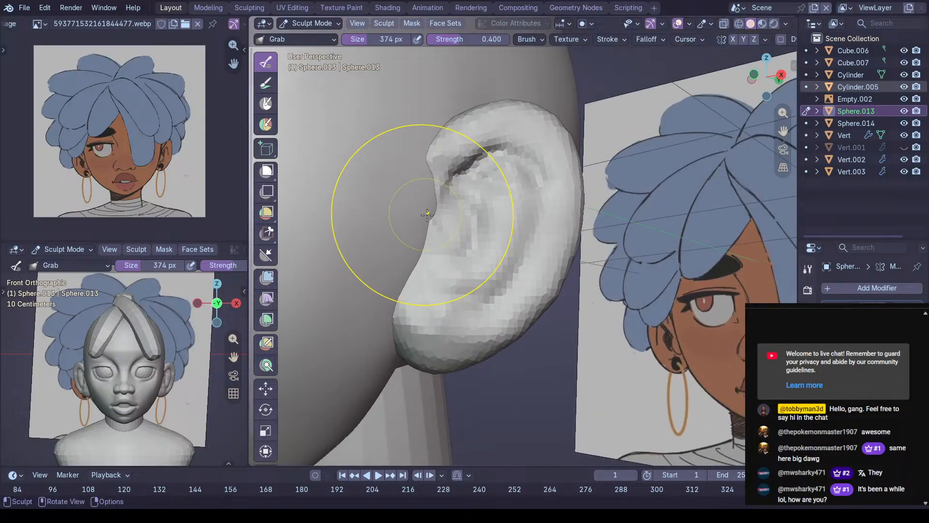
pyautogui.press('c')
pyautogui.press('f')
pyautogui.click(390, 220)
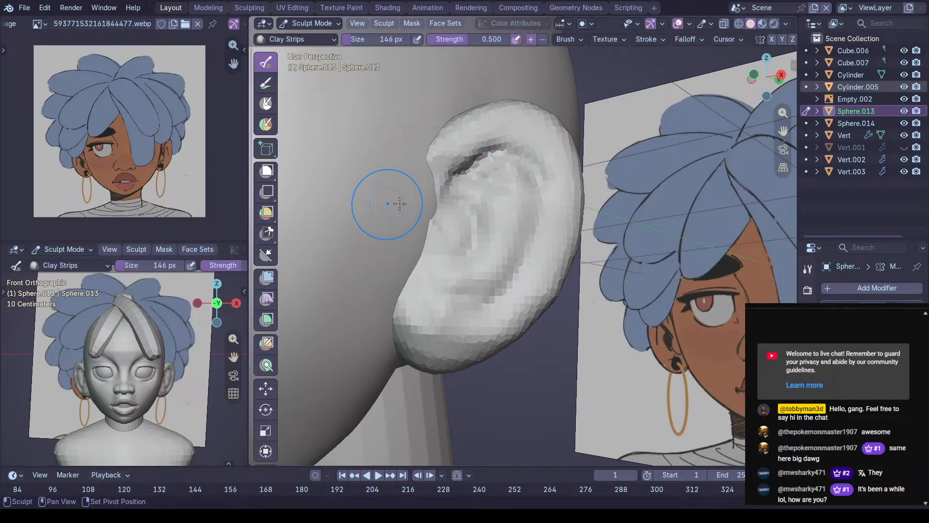
pyautogui.scroll(4, 441, 213)
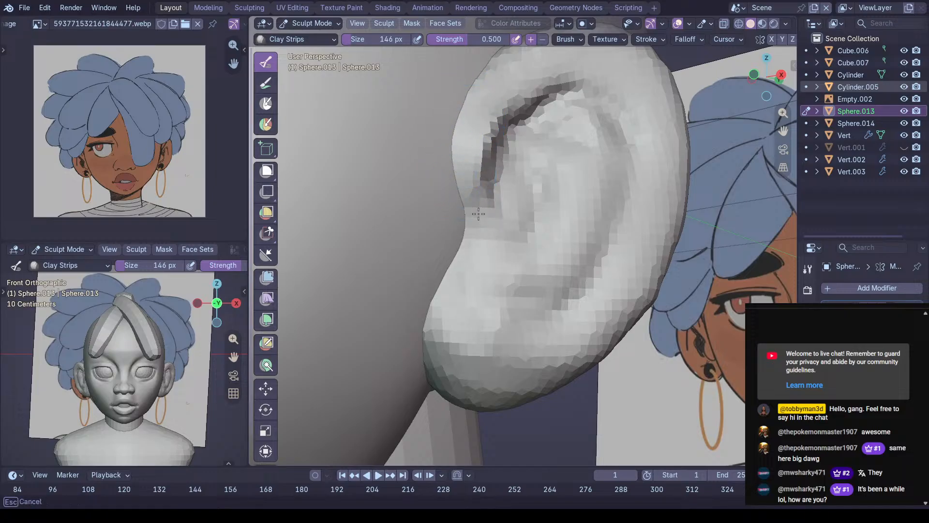
pyautogui.moveTo(443, 248)
pyautogui.mouseDown(button='middle')
pyautogui.moveTo(425, 291)
pyautogui.moveTo(445, 322)
pyautogui.mouseUp(button='middle')
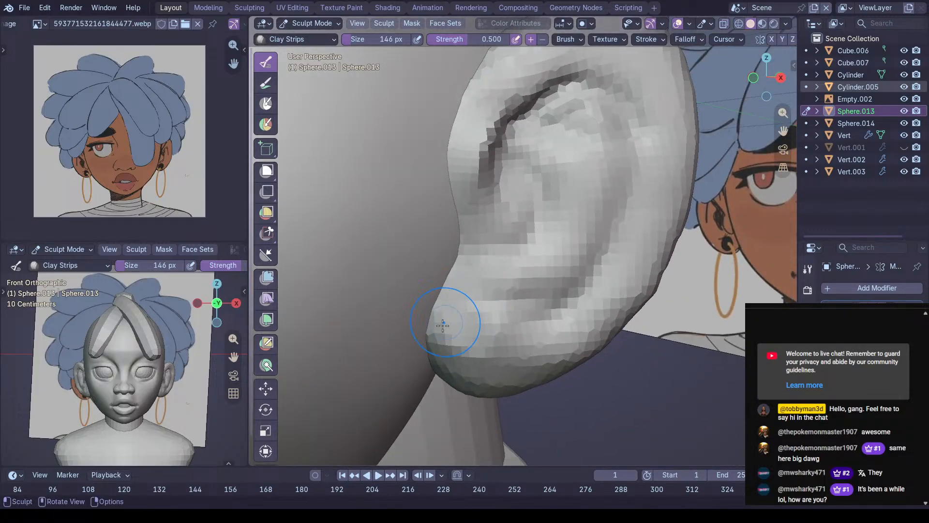
pyautogui.moveTo(450, 283)
pyautogui.mouseDown(button='middle')
pyautogui.moveTo(404, 166)
pyautogui.moveTo(411, 181)
pyautogui.mouseUp(button='middle')
# Reshape the tragus and front edge of the ear with the Grab brush at 426 px
pyautogui.press('f')
pyautogui.click(491, 174)
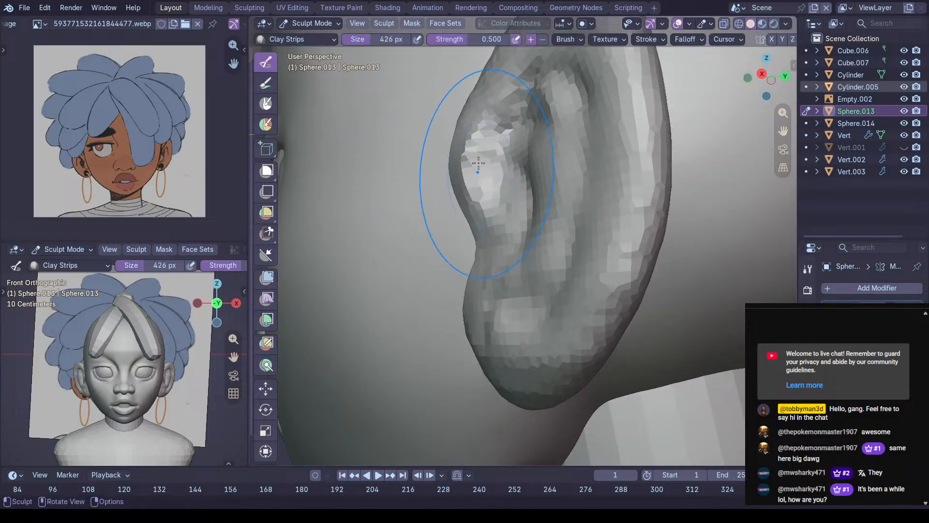
pyautogui.moveTo(491, 174); pyautogui.dragTo(453, 165, button='middle')
pyautogui.press('g')
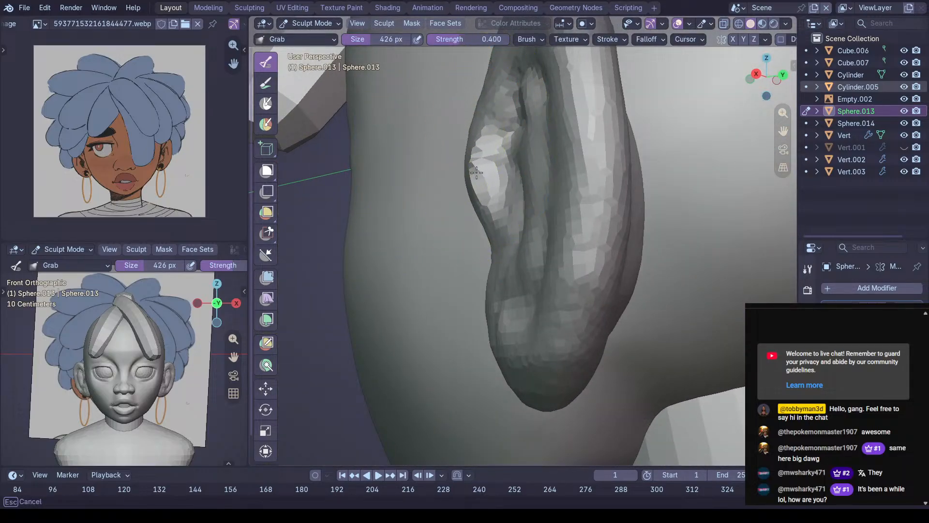
pyautogui.moveTo(482, 173)
pyautogui.mouseDown()
pyautogui.moveTo(493, 112)
pyautogui.moveTo(514, 125)
pyautogui.mouseUp()
pyautogui.moveTo(397, 145)
pyautogui.mouseDown(button='middle')
pyautogui.moveTo(494, 155)
pyautogui.moveTo(504, 175)
pyautogui.moveTo(460, 166)
pyautogui.moveTo(471, 171)
pyautogui.mouseUp(button='middle')
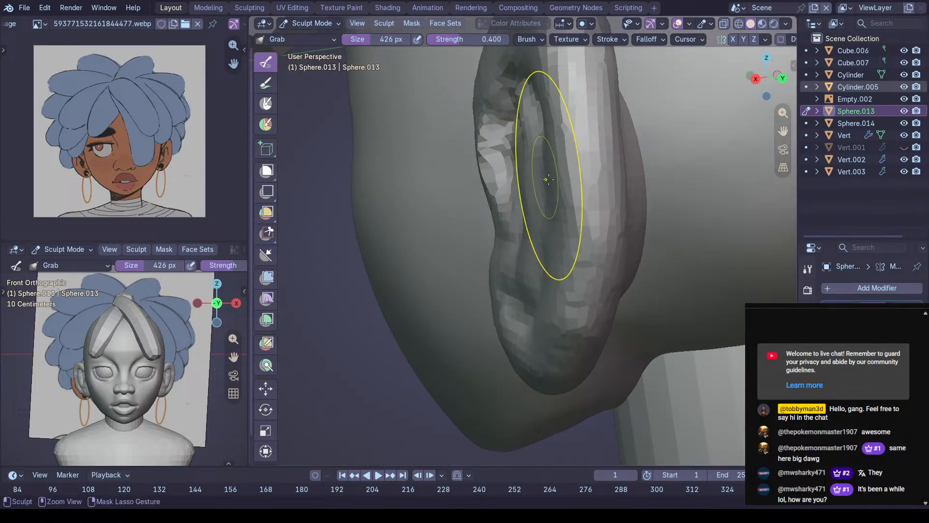
# Undo the last Grab changes on the ear and save the file
pyautogui.hotkey('ctrl', 'z')
pyautogui.hotkey('ctrl', 'z')
pyautogui.hotkey('ctrl', 'z')
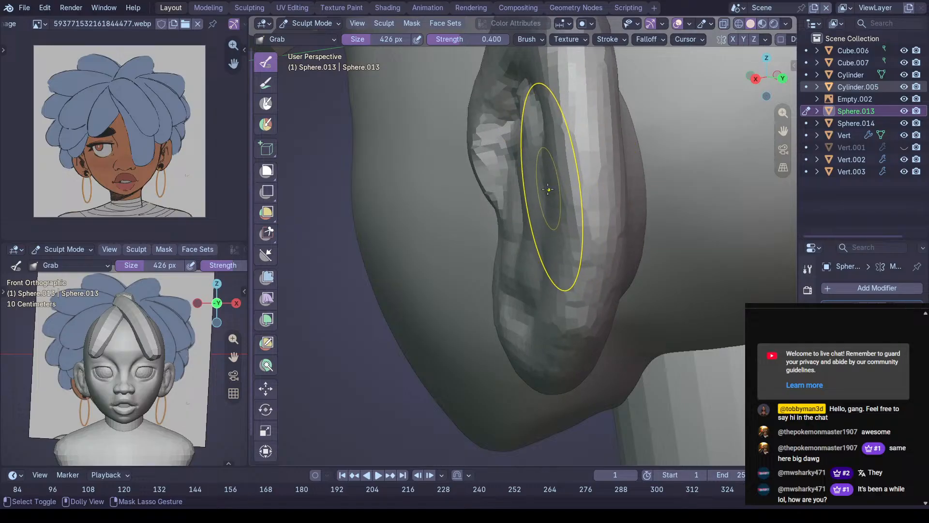
pyautogui.moveTo(490, 208)
pyautogui.mouseDown(button='middle')
pyautogui.moveTo(500, 197)
pyautogui.moveTo(481, 242)
pyautogui.moveTo(503, 260)
pyautogui.moveTo(460, 208)
pyautogui.moveTo(425, 186)
pyautogui.moveTo(474, 150)
pyautogui.moveTo(551, 168)
pyautogui.moveTo(508, 190)
pyautogui.moveTo(529, 145)
pyautogui.moveTo(543, 228)
pyautogui.moveTo(518, 196)
pyautogui.mouseUp(button='middle')
pyautogui.scroll(2, 508, 237)
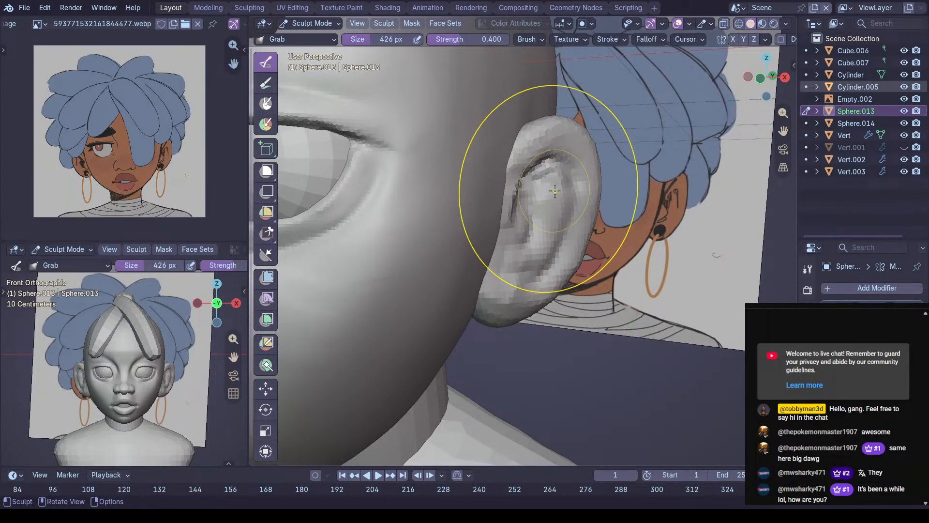
pyautogui.hotkey('ctrl', 's')
# Return to Object Mode, clear the selection and save the file
pyautogui.scroll(-4, 487, 274)
pyautogui.moveTo(488, 273); pyautogui.dragTo(513, 220, button='middle')
pyautogui.scroll(2, 498, 194)
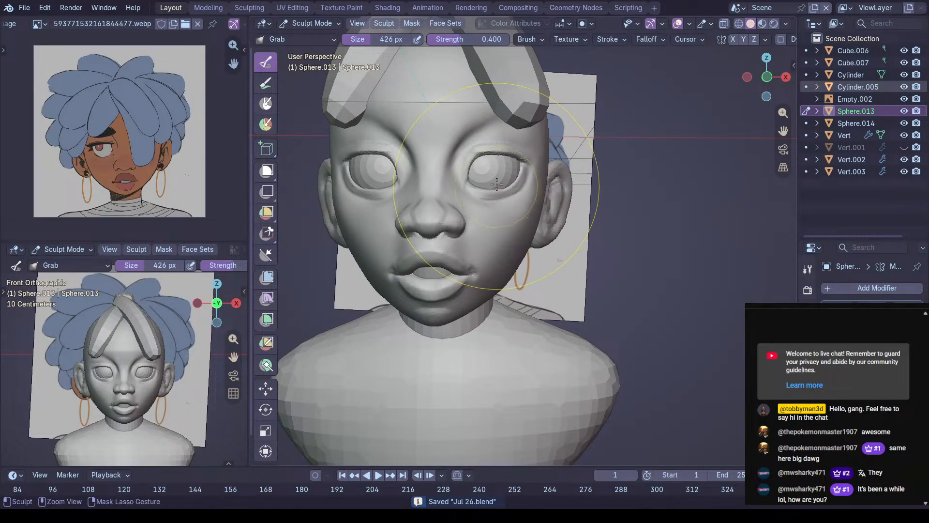
pyautogui.keyDown('ctrl'); pyautogui.moveTo(494, 177); pyautogui.dragTo(518, 219, button='middle'); pyautogui.keyUp('ctrl')
pyautogui.hotkey('ctrl', 'Tab')
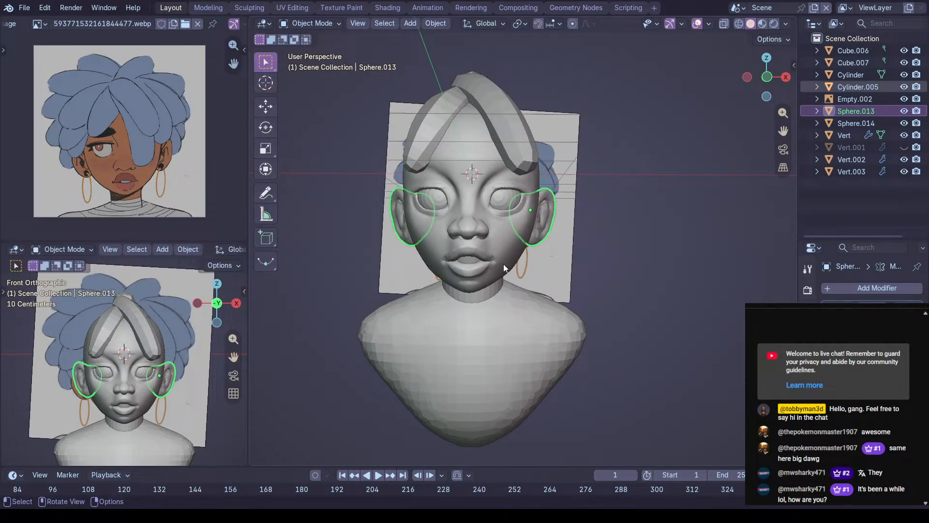
pyautogui.click(498, 260)
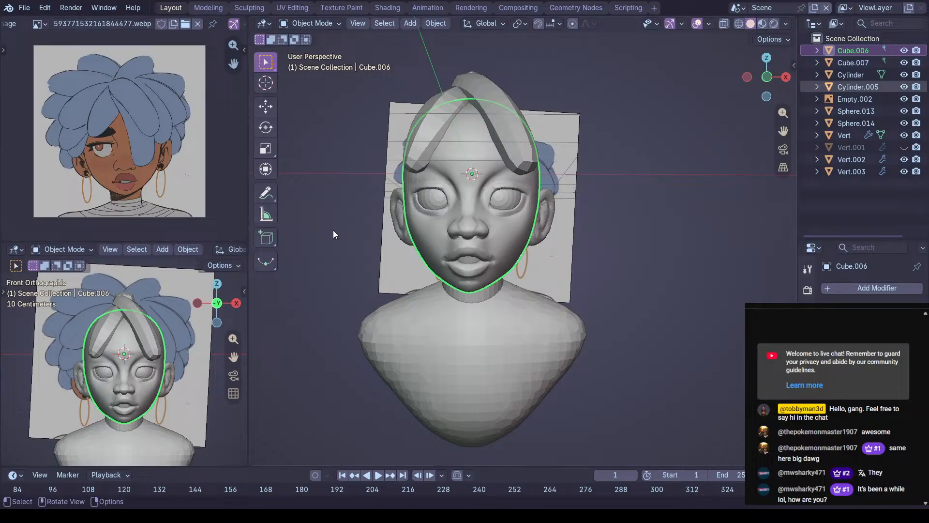
pyautogui.keyDown('ctrl'); pyautogui.moveTo(664, 202); pyautogui.dragTo(735, 268, button='middle'); pyautogui.keyUp('ctrl')
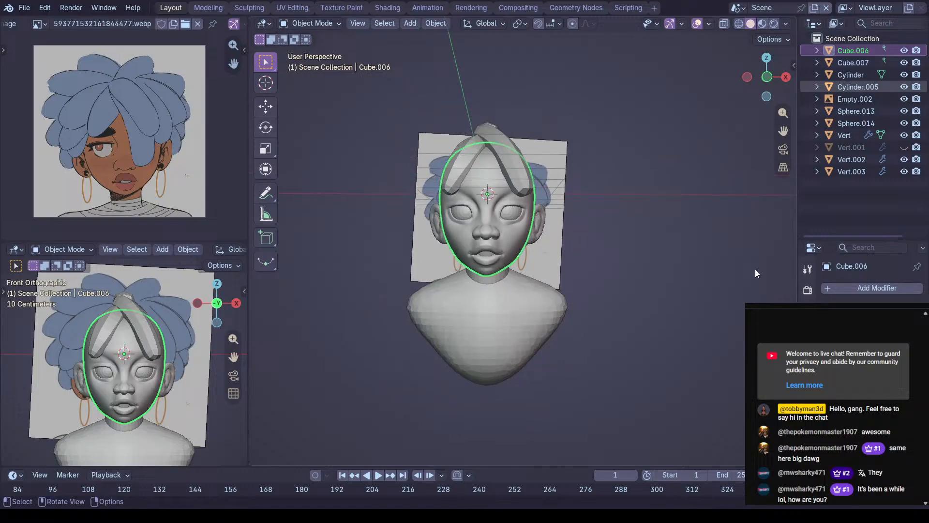
pyautogui.click(644, 249)
pyautogui.hotkey('ctrl', 's')
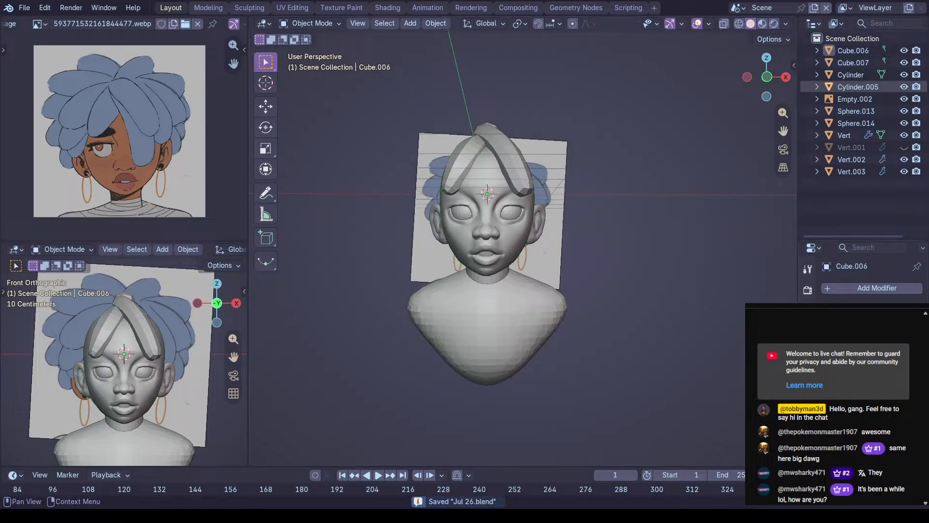
# Set the head material's viewport display color to the skin tone sampled from the reference drawing, and brighten it to a warm orange-brown
pyautogui.moveTo(672, 349); pyautogui.dragTo(686, 327, button='middle')
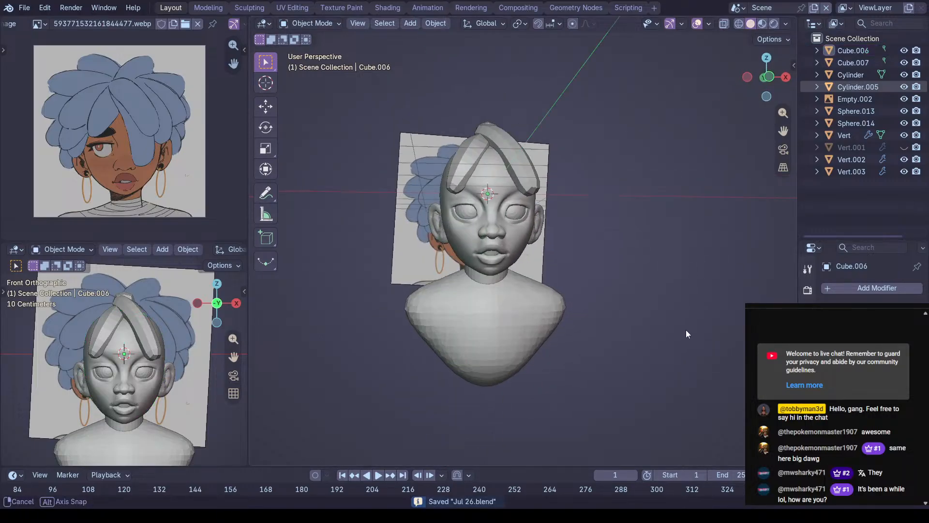
pyautogui.click(503, 250)
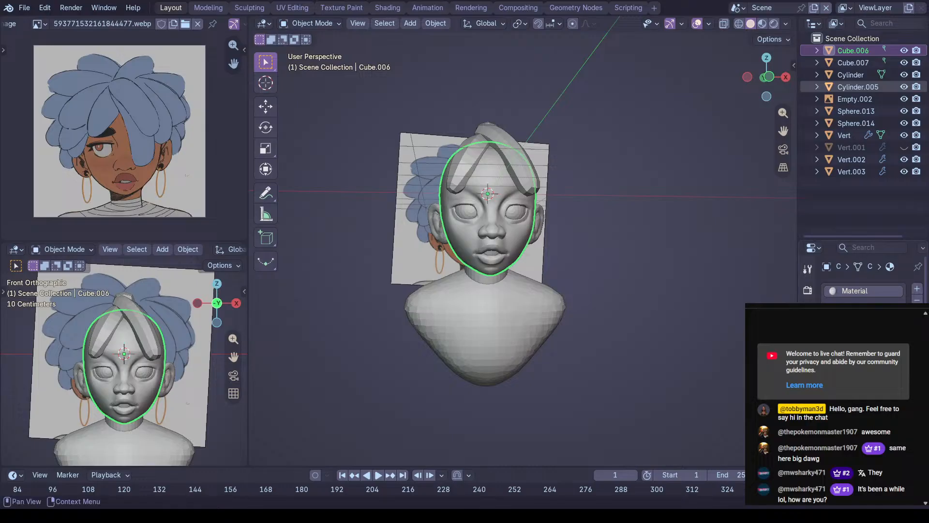
pyautogui.scroll(-8, 866, 278)
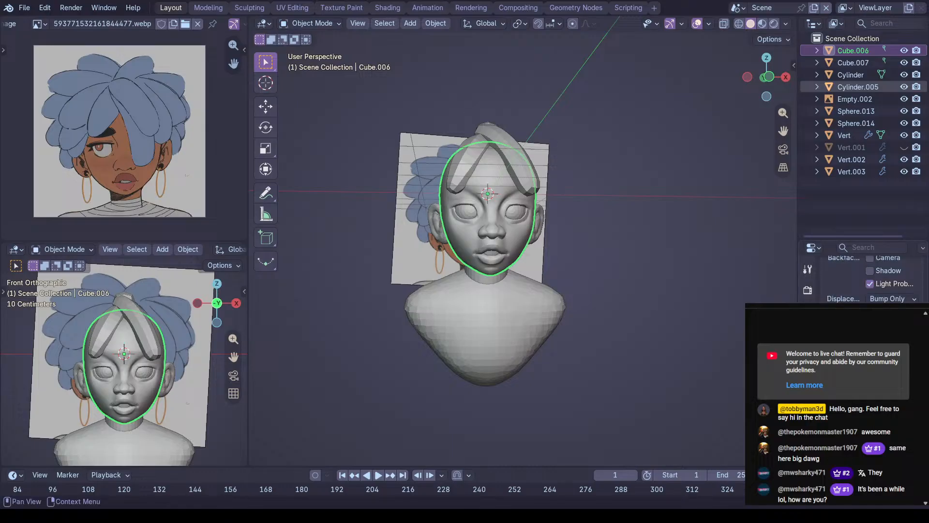
pyautogui.scroll(-1, 866, 278)
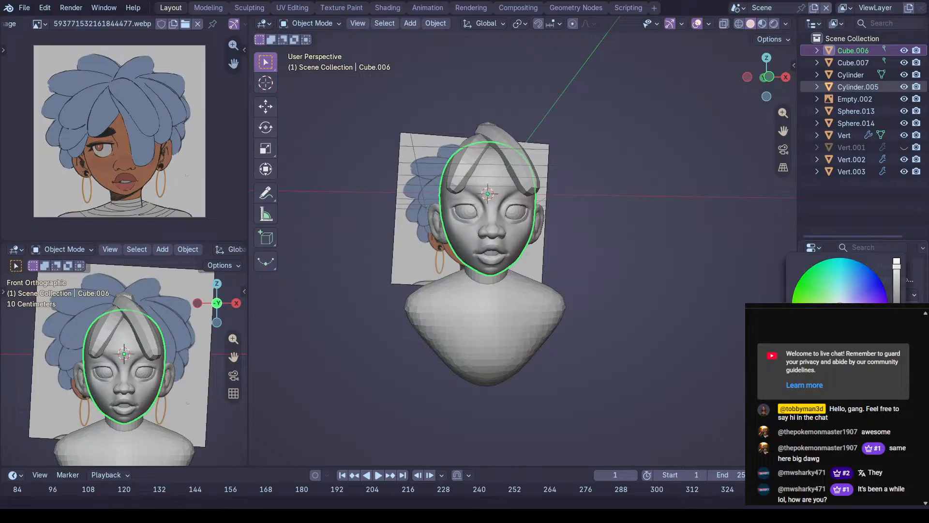
pyautogui.click(894, 435)
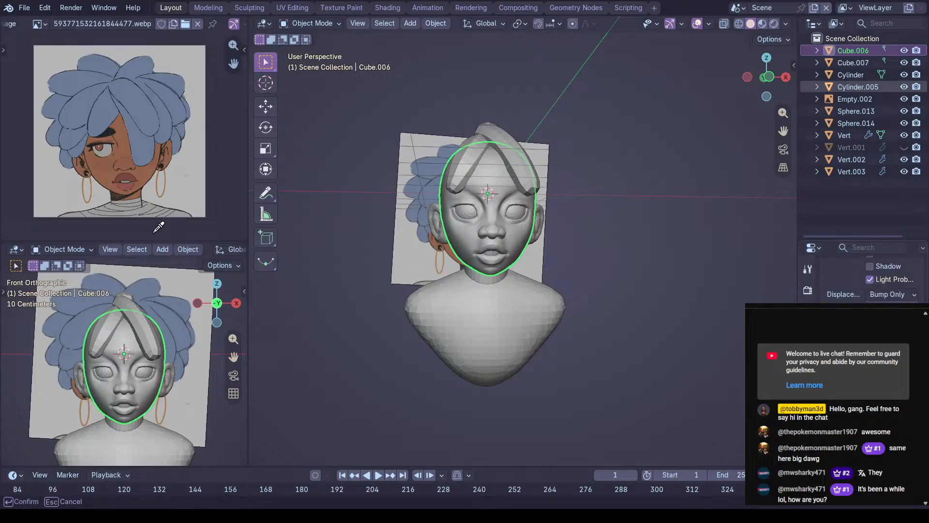
pyautogui.click(108, 181)
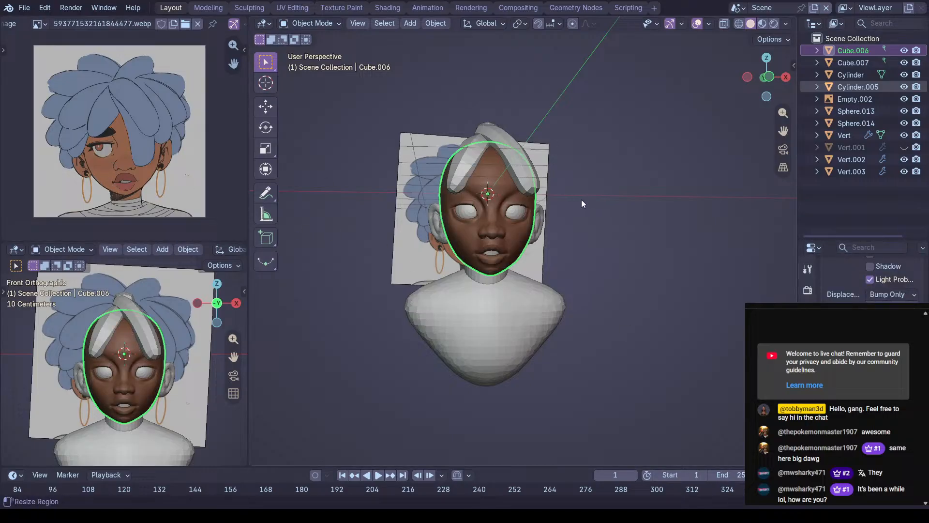
pyautogui.click(890, 450)
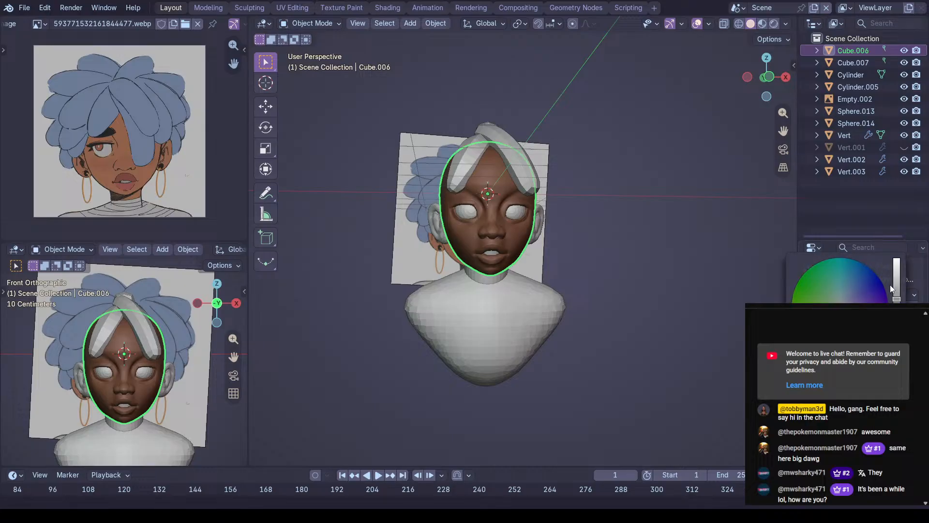
pyautogui.moveTo(894, 287); pyautogui.dragTo(900, 270)
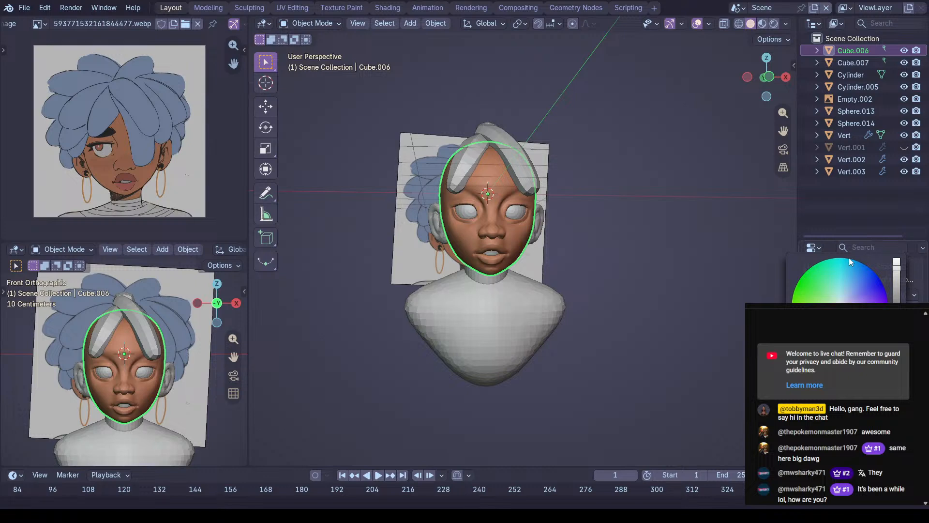
# Choose the plain light-grey MatCap as the lighting for the viewport shading
pyautogui.click(787, 28)
pyautogui.click(756, 114)
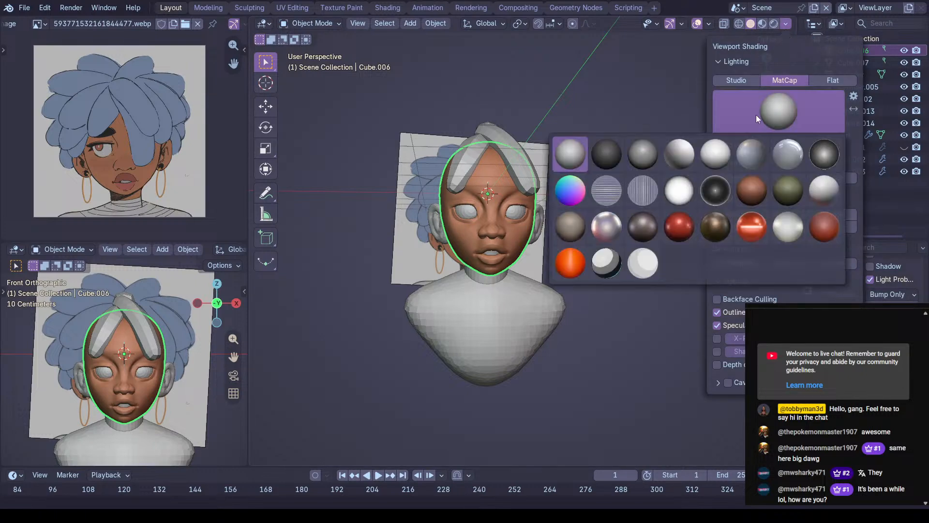
pyautogui.click(568, 154)
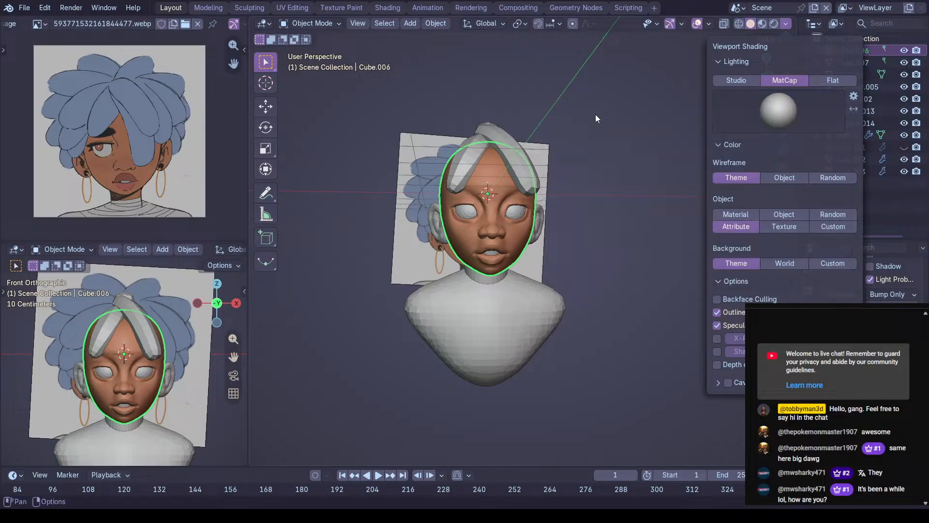
# Link the head's material to the neck and the ears, and clear the selection
pyautogui.click(493, 277)
pyautogui.scroll(3, 512, 280)
pyautogui.moveTo(556, 286)
pyautogui.mouseDown(button='middle')
pyautogui.moveTo(516, 220)
pyautogui.moveTo(529, 292)
pyautogui.moveTo(507, 282)
pyautogui.mouseUp(button='middle')
pyautogui.click(507, 281)
pyautogui.click(516, 275)
pyautogui.keyDown('shift'); pyautogui.click(545, 209); pyautogui.keyUp('shift')
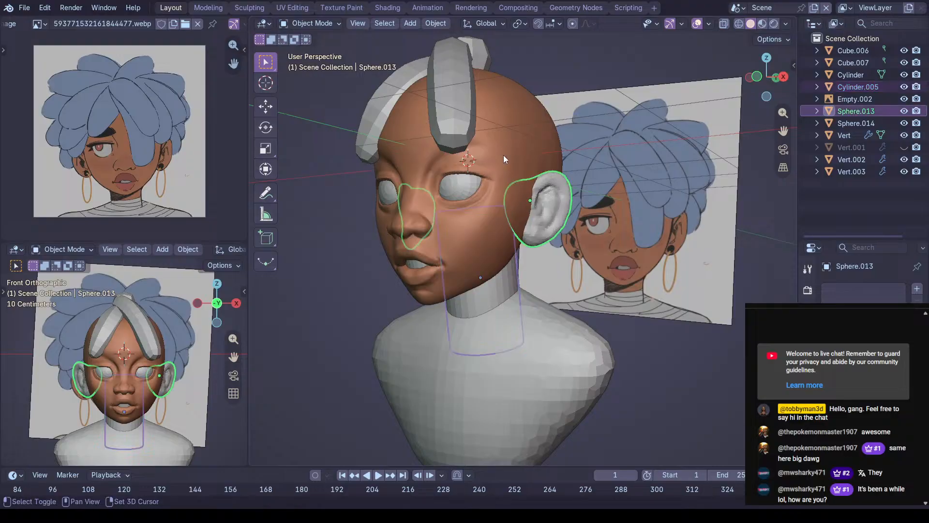
pyautogui.keyDown('shift'); pyautogui.click(495, 160); pyautogui.keyUp('shift')
pyautogui.hotkey('ctrl', 'l')
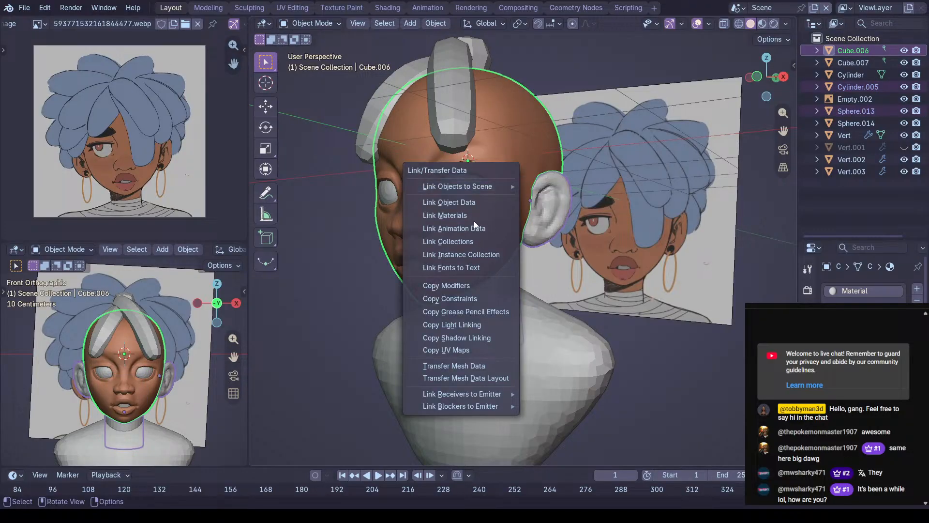
pyautogui.click(475, 210)
pyautogui.moveTo(498, 219); pyautogui.dragTo(616, 233, button='middle')
pyautogui.click(633, 237)
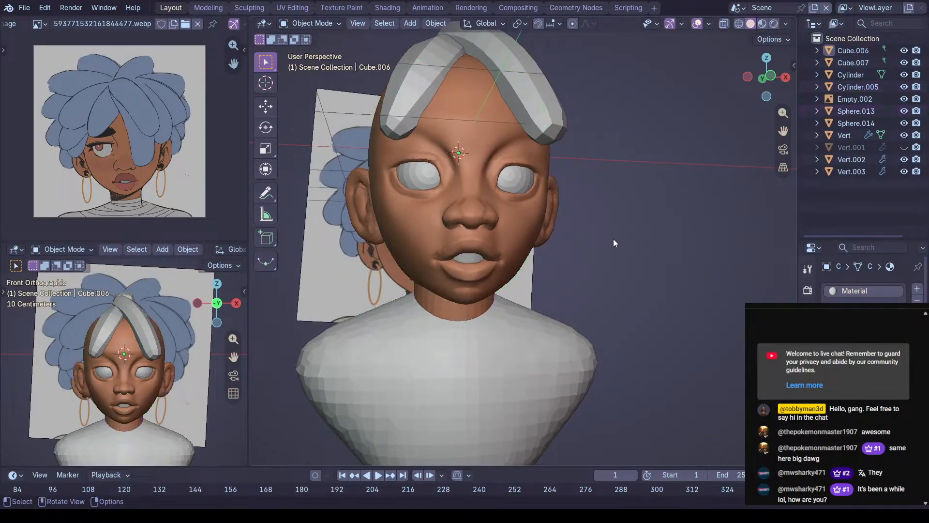
# Put the head in Sculpt Mode from the front orthographic view and set the Grab brush size to 488 px
pyautogui.moveTo(556, 262); pyautogui.dragTo(564, 244, button='middle')
pyautogui.press('KP_5')
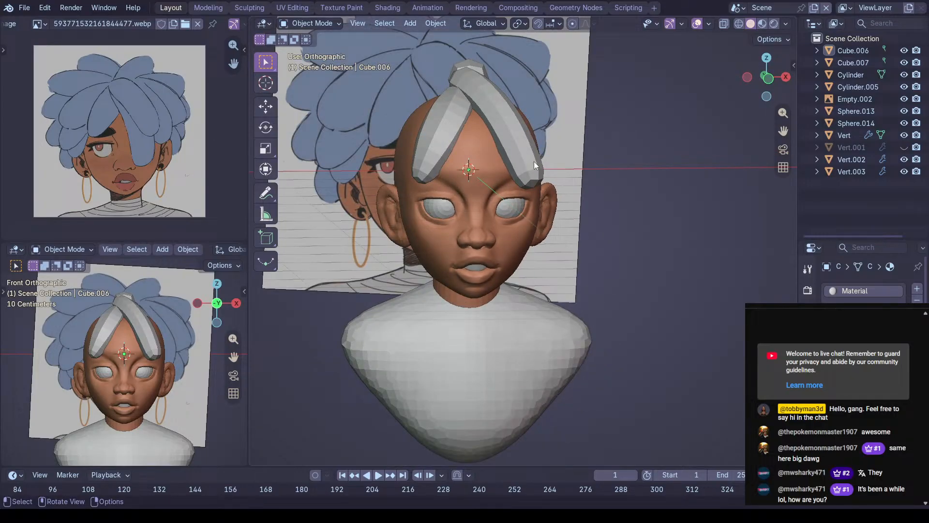
pyautogui.press('KP_1')
pyautogui.click(531, 201)
pyautogui.hotkey('ctrl', 'Tab')
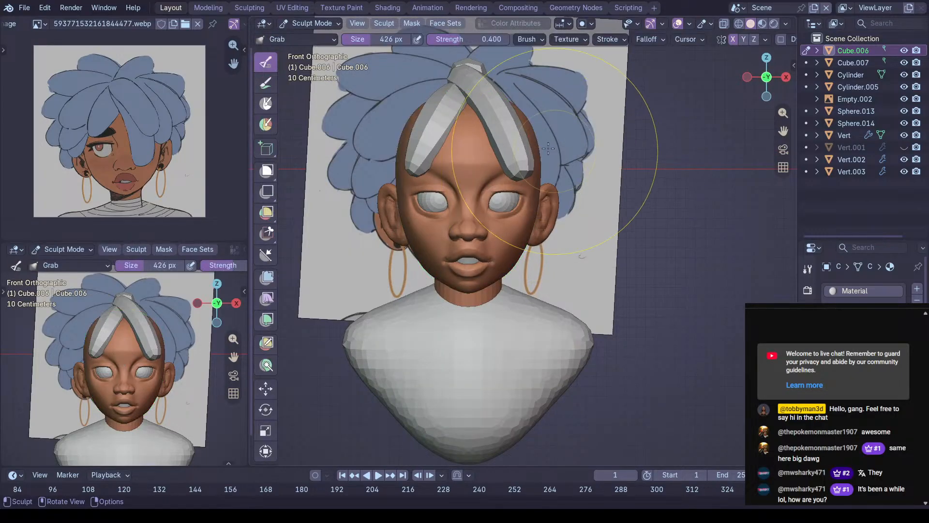
pyautogui.press('f')
pyautogui.click(545, 143)
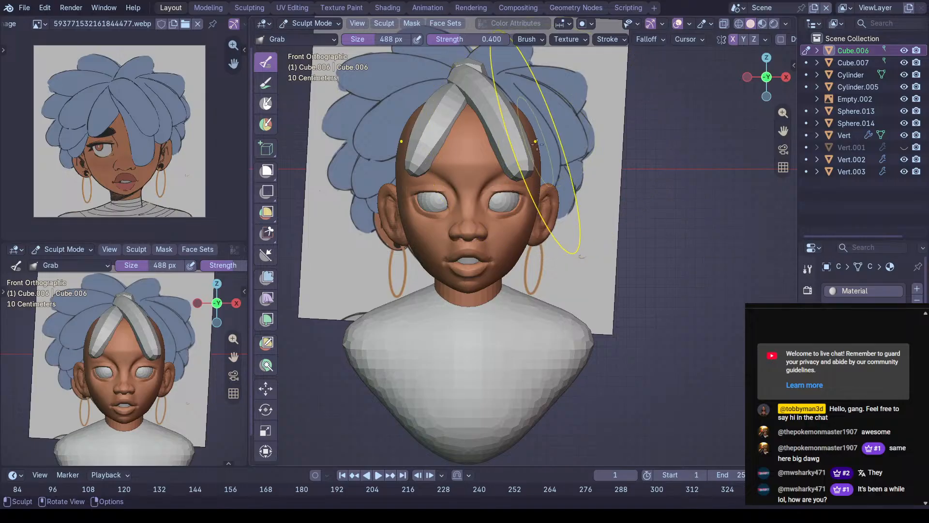
# Isolate the head in local view and widen the sides and rear corners of the skull with the Grab brush
pyautogui.moveTo(544, 143); pyautogui.dragTo(532, 143, button='middle')
pyautogui.scroll(-2, 528, 143)
pyautogui.press('KP_Divide')
pyautogui.scroll(-2, 580, 160)
pyautogui.moveTo(585, 160); pyautogui.dragTo(600, 165)
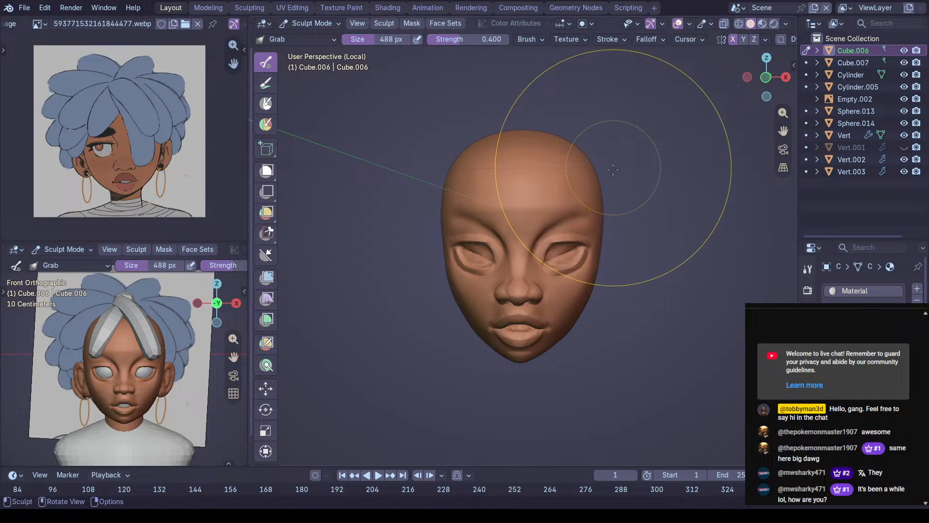
pyautogui.press('KP_7')
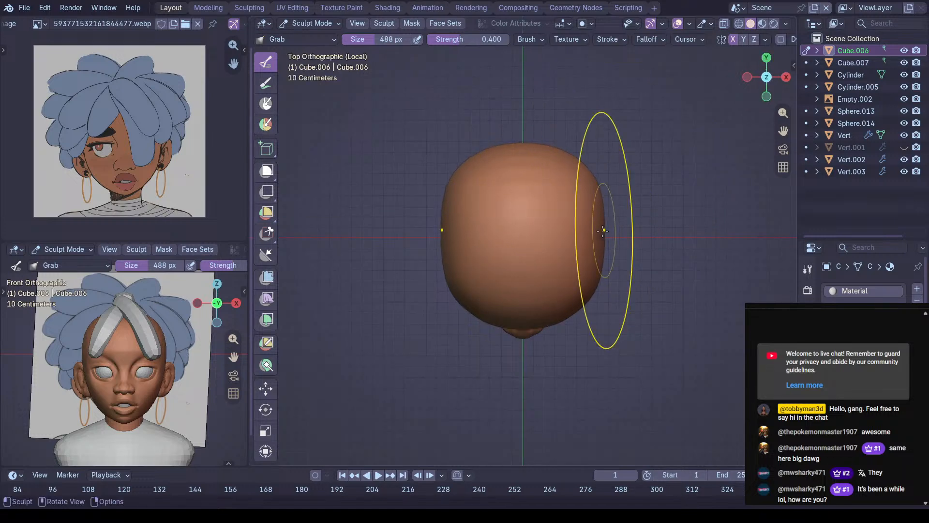
pyautogui.moveTo(588, 169); pyautogui.dragTo(586, 164)
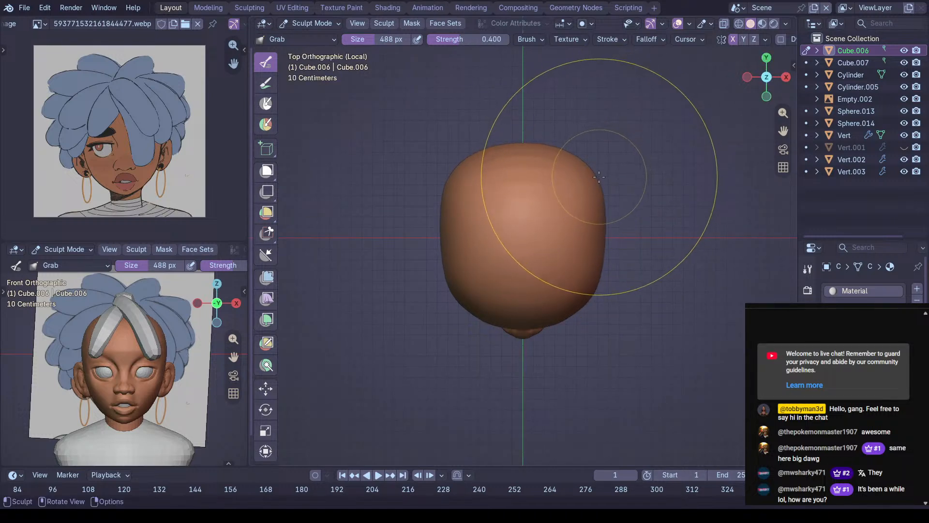
pyautogui.press('ctrl+KP_1')
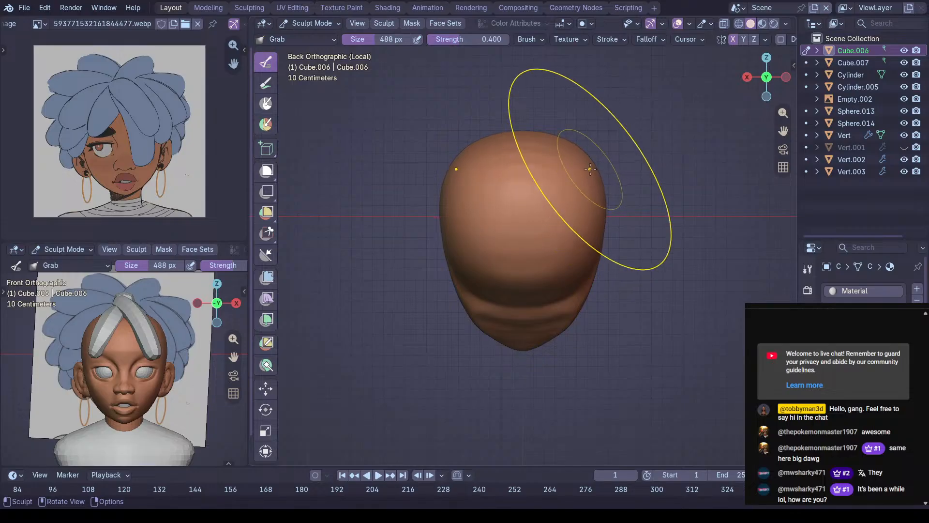
pyautogui.moveTo(590, 168)
pyautogui.mouseDown(button='middle')
pyautogui.moveTo(605, 253)
pyautogui.moveTo(590, 205)
pyautogui.moveTo(610, 233)
pyautogui.moveTo(629, 235)
pyautogui.mouseUp(button='middle')
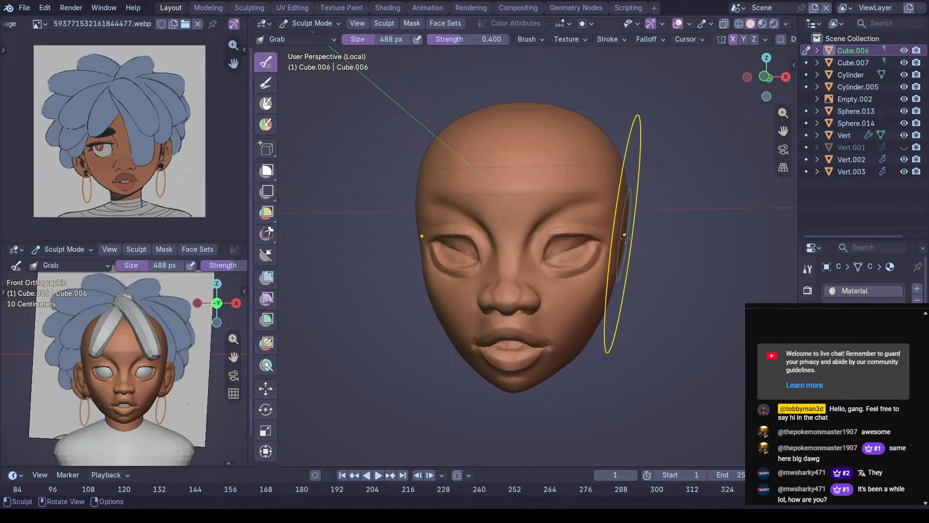
# Build up the temple, side of the skull and forehead with the Clay Strips brush at 374 px
pyautogui.scroll(2, 665, 236)
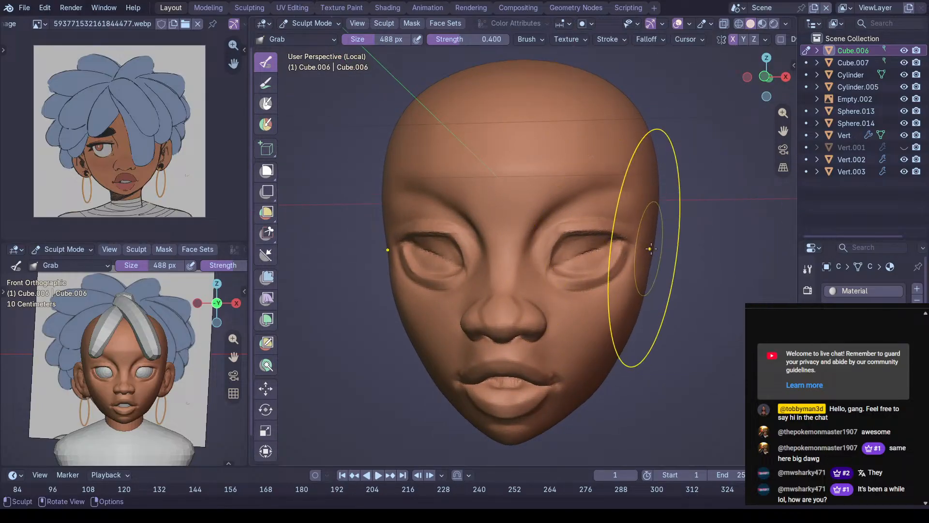
pyautogui.moveTo(653, 290)
pyautogui.mouseDown(button='middle')
pyautogui.moveTo(586, 277)
pyautogui.moveTo(586, 242)
pyautogui.mouseUp(button='middle')
pyautogui.scroll(5, 586, 222)
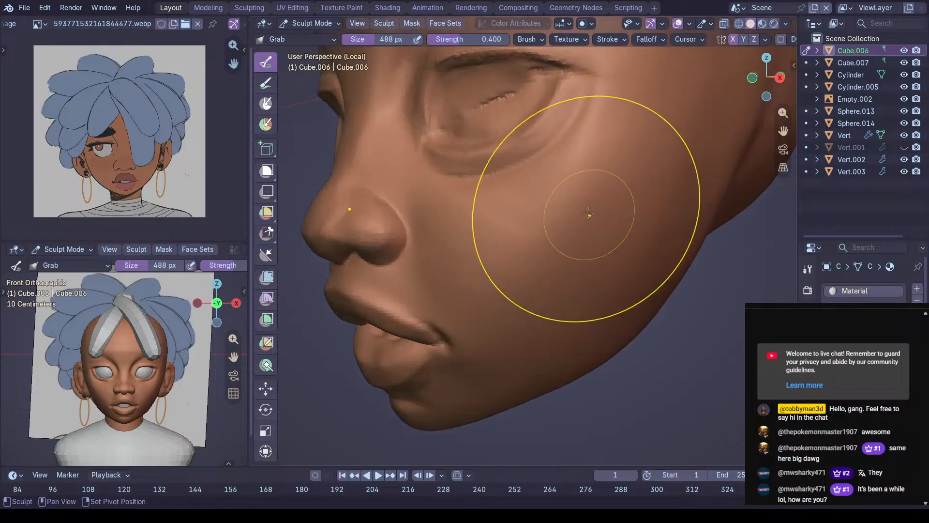
pyautogui.moveTo(546, 330); pyautogui.dragTo(572, 315, button='middle')
pyautogui.press('c')
pyautogui.press('f')
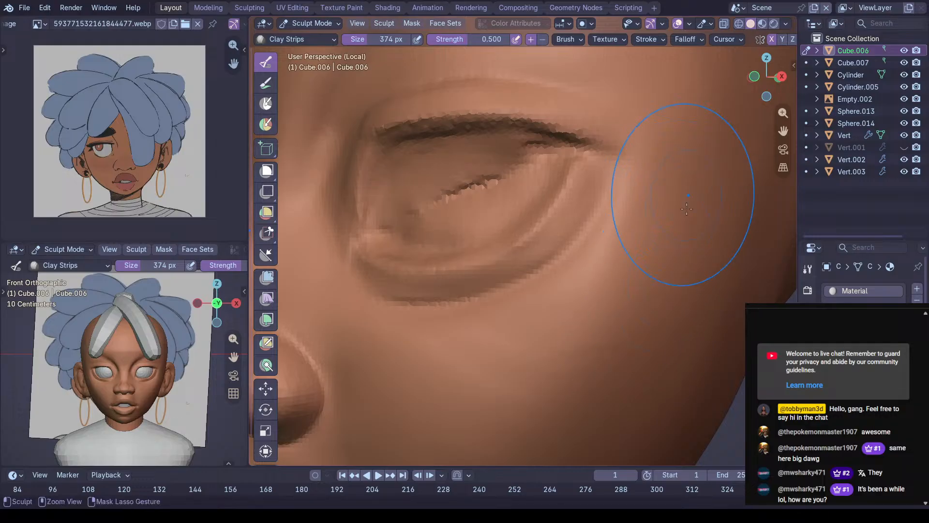
pyautogui.scroll(-4, 688, 195)
pyautogui.moveTo(664, 128); pyautogui.dragTo(682, 121, button='middle')
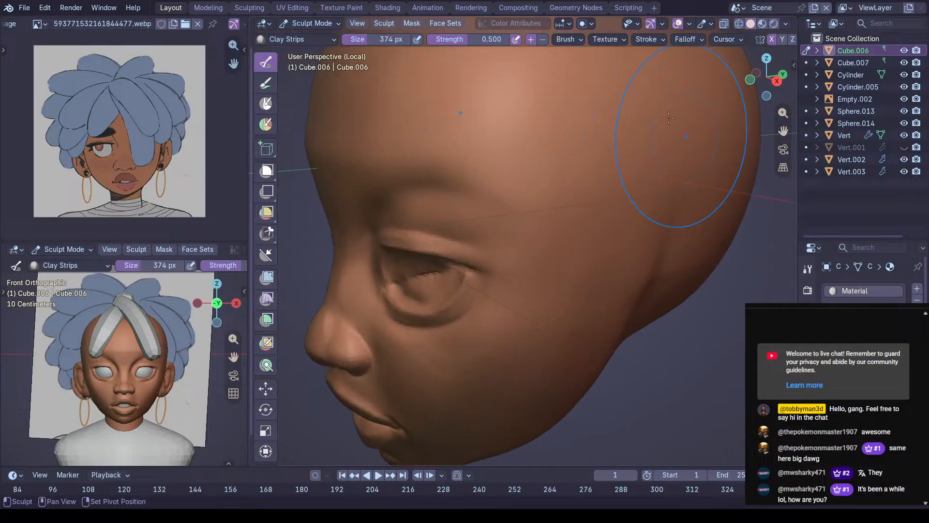
pyautogui.moveTo(602, 277); pyautogui.dragTo(571, 303, button='middle')
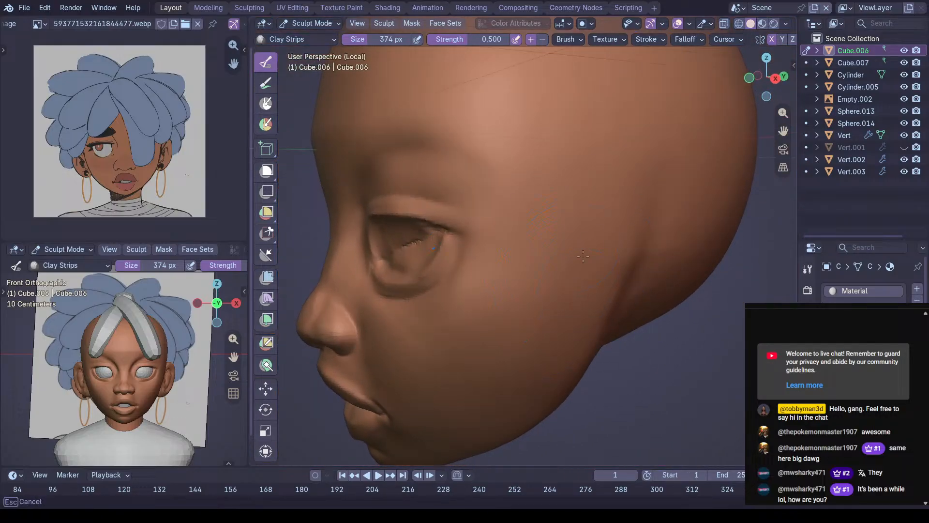
pyautogui.moveTo(550, 129); pyautogui.dragTo(559, 177, button='middle')
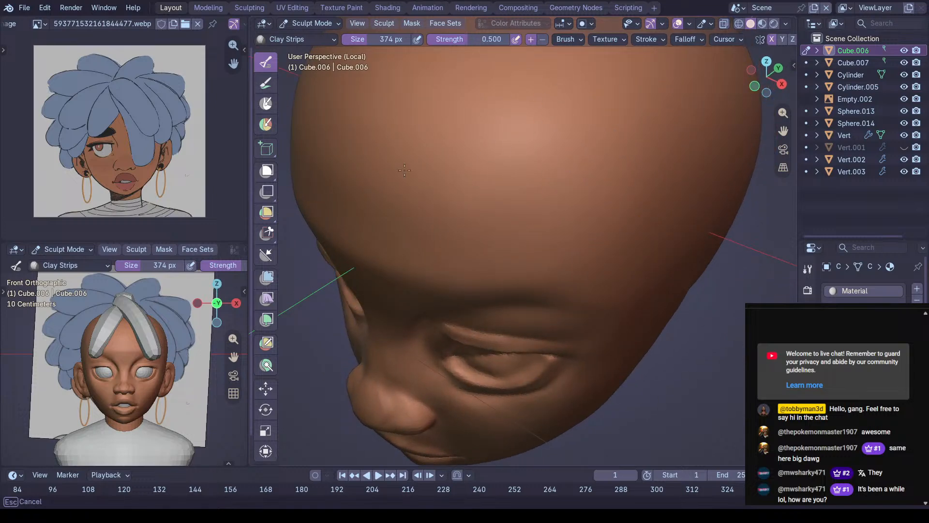
pyautogui.moveTo(359, 179); pyautogui.dragTo(429, 172, button='middle')
pyautogui.moveTo(438, 218)
pyautogui.keyDown('shift'); pyautogui.mouseDown(button='middle')
pyautogui.moveTo(472, 252)
pyautogui.moveTo(468, 222)
pyautogui.moveTo(495, 197)
pyautogui.mouseUp(button='middle'); pyautogui.keyUp('shift')
pyautogui.keyDown('ctrl'); pyautogui.moveTo(487, 237); pyautogui.dragTo(472, 198, button='middle'); pyautogui.keyUp('ctrl')
pyautogui.moveTo(411, 202)
pyautogui.mouseDown()
pyautogui.moveTo(387, 204)
pyautogui.moveTo(441, 182)
pyautogui.mouseUp()
pyautogui.moveTo(440, 182)
pyautogui.keyDown('ctrl'); pyautogui.mouseDown(button='middle')
pyautogui.moveTo(440, 205)
pyautogui.moveTo(467, 254)
pyautogui.mouseUp(button='middle'); pyautogui.keyUp('ctrl')
pyautogui.keyDown('ctrl'); pyautogui.moveTo(483, 213); pyautogui.dragTo(485, 252, button='middle'); pyautogui.keyUp('ctrl')
pyautogui.moveTo(485, 242)
pyautogui.mouseDown(button='middle')
pyautogui.moveTo(650, 201)
pyautogui.moveTo(623, 189)
pyautogui.mouseUp(button='middle')
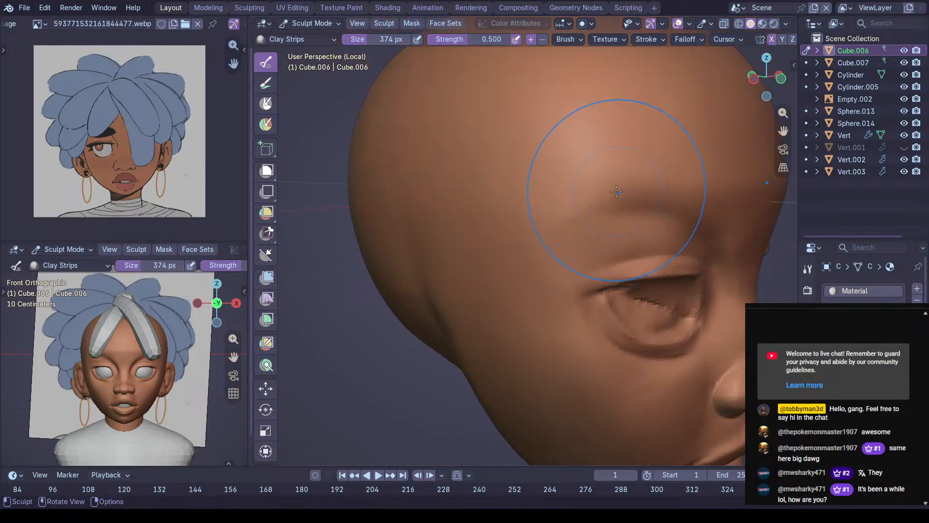
# Even out the forehead and temple above the eye with the Scrape/Fill brush
pyautogui.hotkey('shift', 'c')
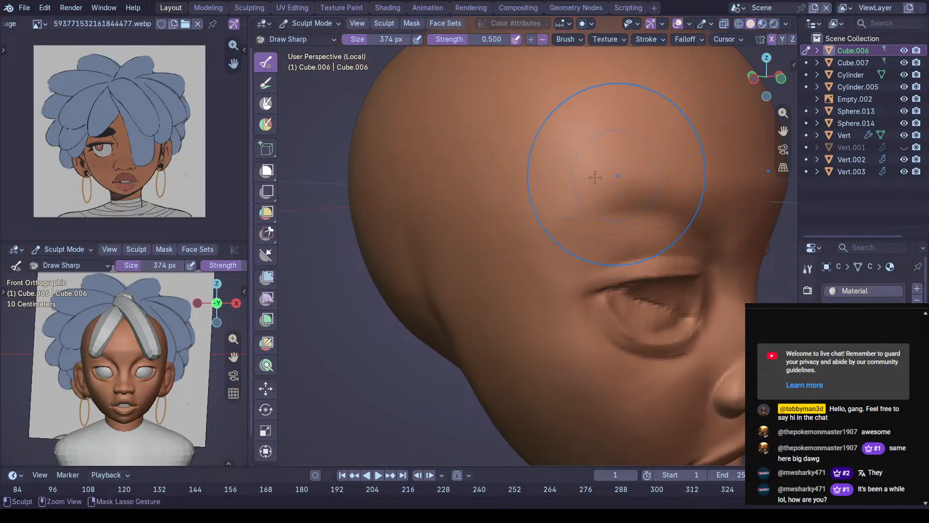
pyautogui.moveTo(558, 243)
pyautogui.keyDown('ctrl'); pyautogui.mouseDown(button='middle')
pyautogui.moveTo(546, 238)
pyautogui.moveTo(556, 255)
pyautogui.moveTo(602, 235)
pyautogui.moveTo(607, 213)
pyautogui.mouseUp(button='middle'); pyautogui.keyUp('ctrl')
pyautogui.hotkey('shift', 't')
pyautogui.moveTo(604, 183); pyautogui.dragTo(612, 161)
pyautogui.moveTo(534, 188); pyautogui.dragTo(583, 160)
pyautogui.moveTo(456, 178); pyautogui.dragTo(647, 170)
pyautogui.moveTo(531, 190)
pyautogui.mouseDown()
pyautogui.moveTo(429, 190)
pyautogui.moveTo(541, 234)
pyautogui.moveTo(537, 263)
pyautogui.mouseUp()
pyautogui.moveTo(509, 222)
pyautogui.mouseDown()
pyautogui.moveTo(552, 240)
pyautogui.moveTo(506, 263)
pyautogui.mouseUp()
# Reduce the Scrape/Fill brush to 182 px and refine and smooth the brow area above the eye
pyautogui.scroll(-7, 508, 244)
pyautogui.moveTo(570, 234)
pyautogui.mouseDown(button='middle')
pyautogui.moveTo(517, 248)
pyautogui.moveTo(533, 261)
pyautogui.moveTo(612, 228)
pyautogui.moveTo(588, 230)
pyautogui.moveTo(598, 219)
pyautogui.mouseUp(button='middle')
pyautogui.keyDown('shift'); pyautogui.moveTo(598, 219); pyautogui.dragTo(616, 248, button='middle'); pyautogui.keyUp('shift')
pyautogui.press('f')
pyautogui.click(514, 246)
pyautogui.scroll(-1, 504, 213)
pyautogui.moveTo(473, 217)
pyautogui.mouseDown()
pyautogui.moveTo(587, 204)
pyautogui.moveTo(472, 216)
pyautogui.mouseUp()
pyautogui.moveTo(413, 227)
pyautogui.keyDown('shift'); pyautogui.mouseDown(button='middle')
pyautogui.moveTo(468, 245)
pyautogui.moveTo(509, 196)
pyautogui.moveTo(527, 237)
pyautogui.mouseUp(button='middle'); pyautogui.keyUp('shift')
pyautogui.scroll(1, 512, 193)
pyautogui.moveTo(561, 211)
pyautogui.keyDown('shift'); pyautogui.mouseDown()
pyautogui.moveTo(539, 245)
pyautogui.moveTo(472, 270)
pyautogui.mouseUp(); pyautogui.keyUp('shift')
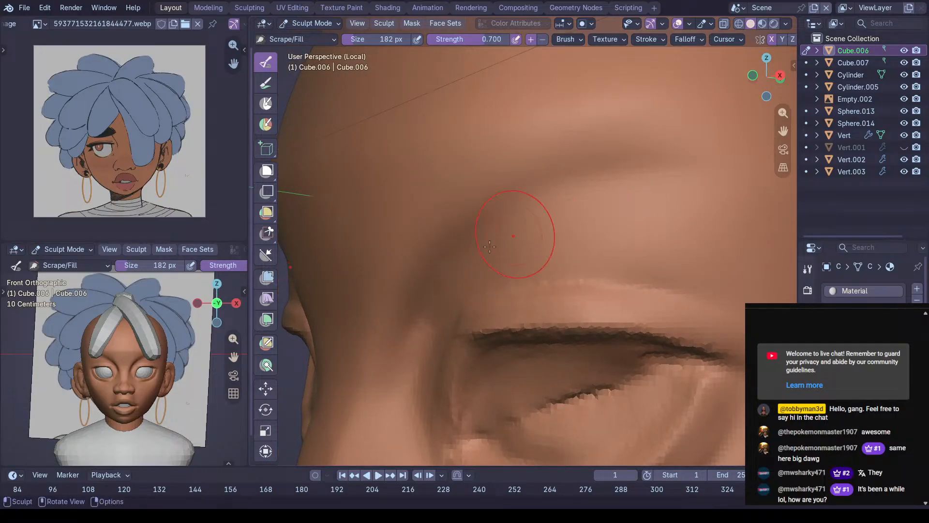
# Sharpen the brow crease with the Crease Polish brush at 182 px and save the file
pyautogui.hotkey('shift', 'c')
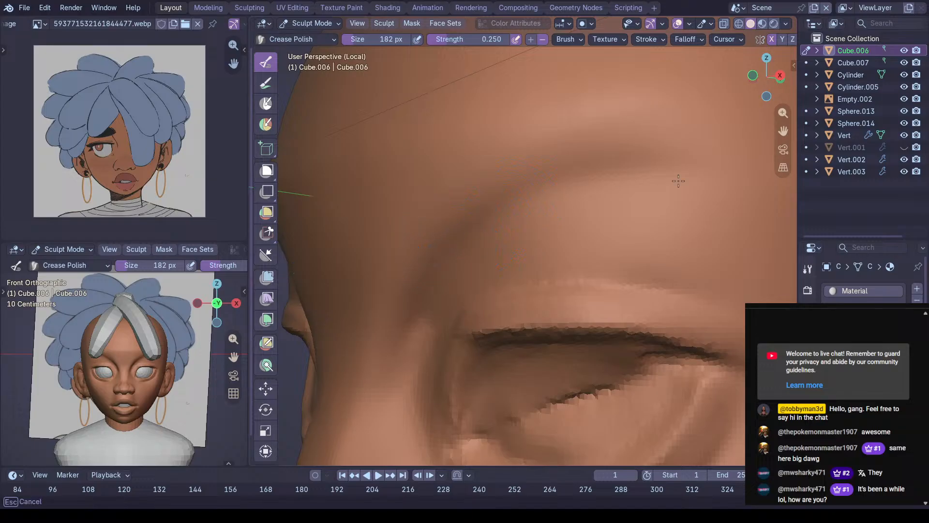
pyautogui.scroll(-6, 633, 149)
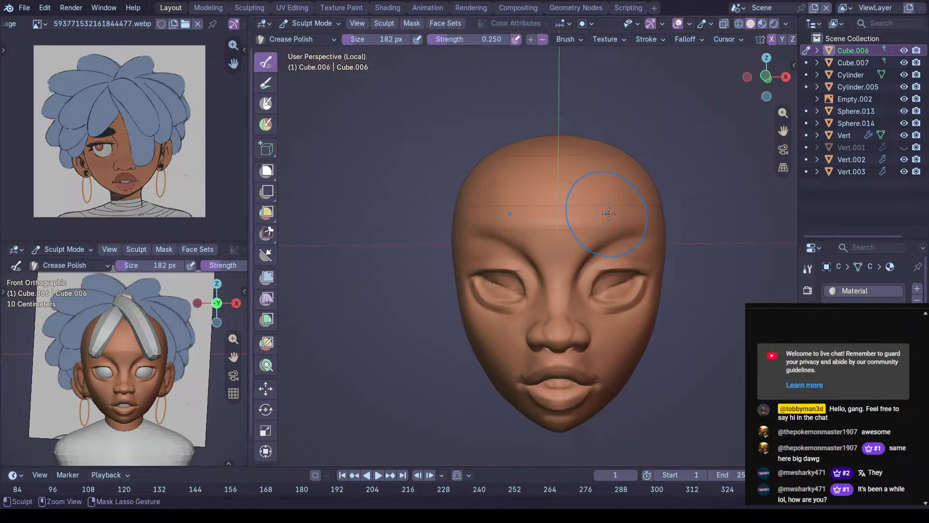
pyautogui.hotkey('ctrl', 's')
# Reshape the inner corner and upper lid of the eye with the Grab brush at 468 px
pyautogui.moveTo(605, 226)
pyautogui.mouseDown(button='middle')
pyautogui.moveTo(620, 234)
pyautogui.moveTo(588, 236)
pyautogui.mouseUp(button='middle')
pyautogui.scroll(-2, 619, 235)
pyautogui.moveTo(603, 204); pyautogui.dragTo(592, 196, button='middle')
pyautogui.moveTo(588, 285)
pyautogui.keyDown('ctrl'); pyautogui.mouseDown(button='middle')
pyautogui.moveTo(588, 198)
pyautogui.moveTo(646, 188)
pyautogui.mouseUp(button='middle'); pyautogui.keyUp('ctrl')
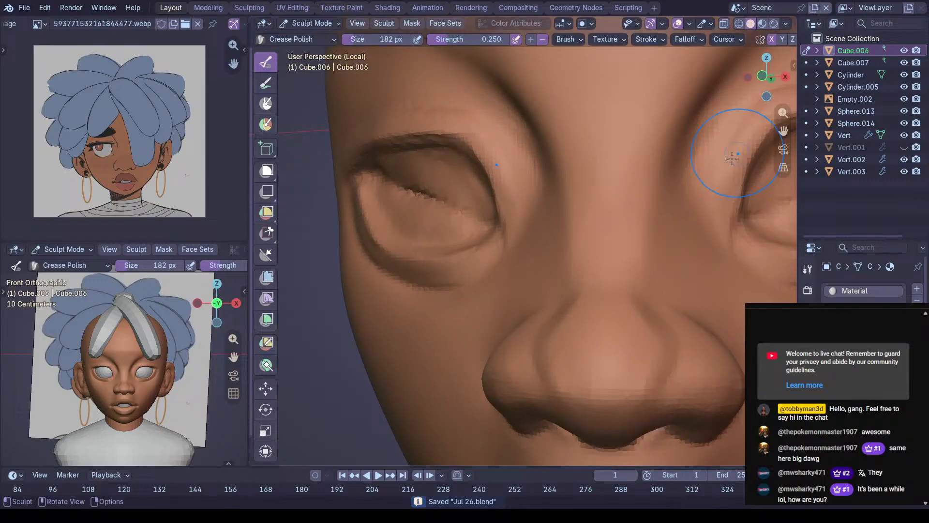
pyautogui.press('KP_Decimal')
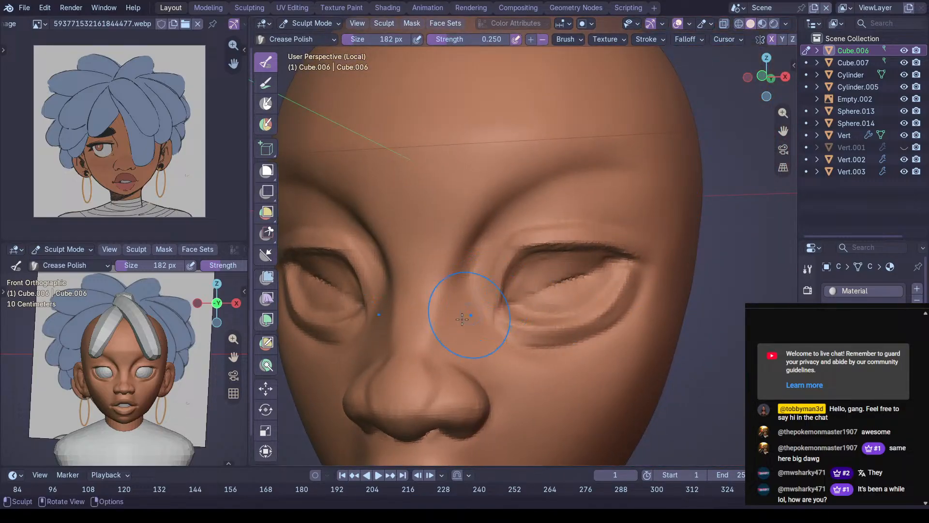
pyautogui.keyDown('ctrl'); pyautogui.moveTo(467, 316); pyautogui.dragTo(502, 276, button='middle'); pyautogui.keyUp('ctrl')
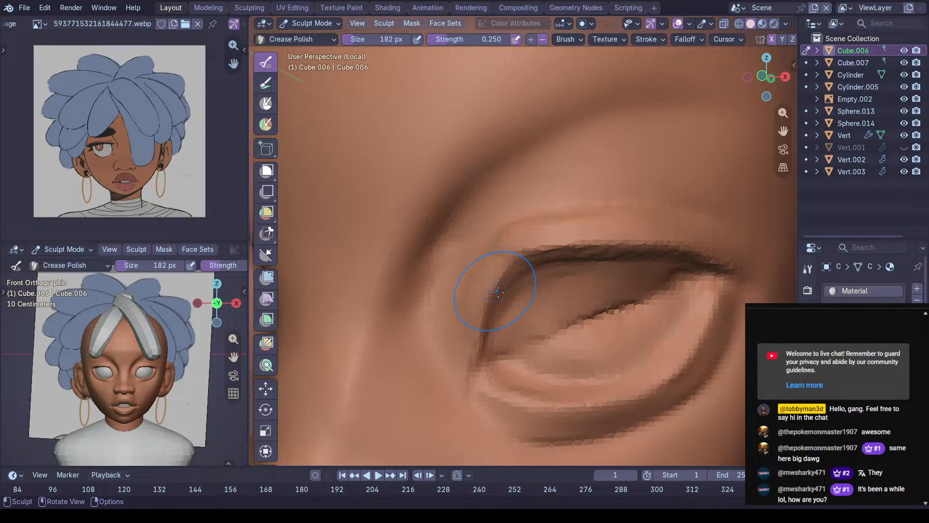
pyautogui.press('g')
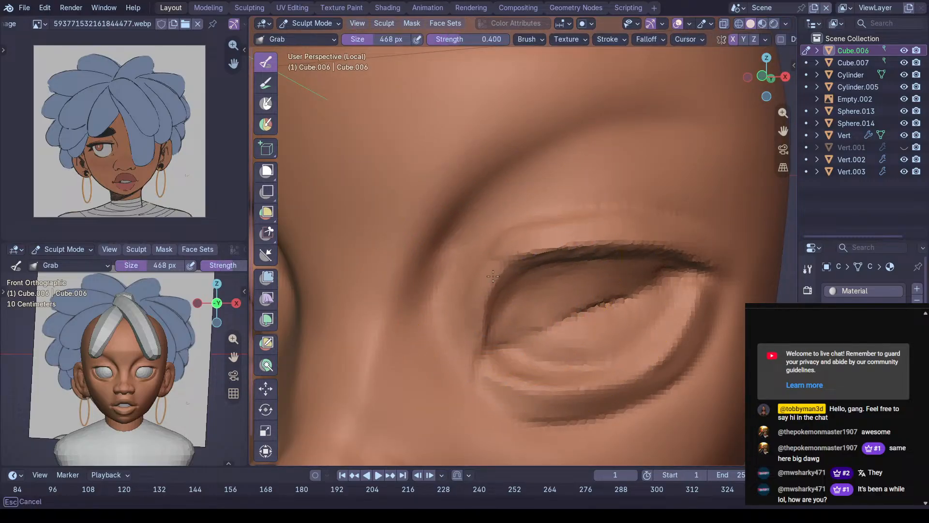
pyautogui.scroll(-3, 532, 260)
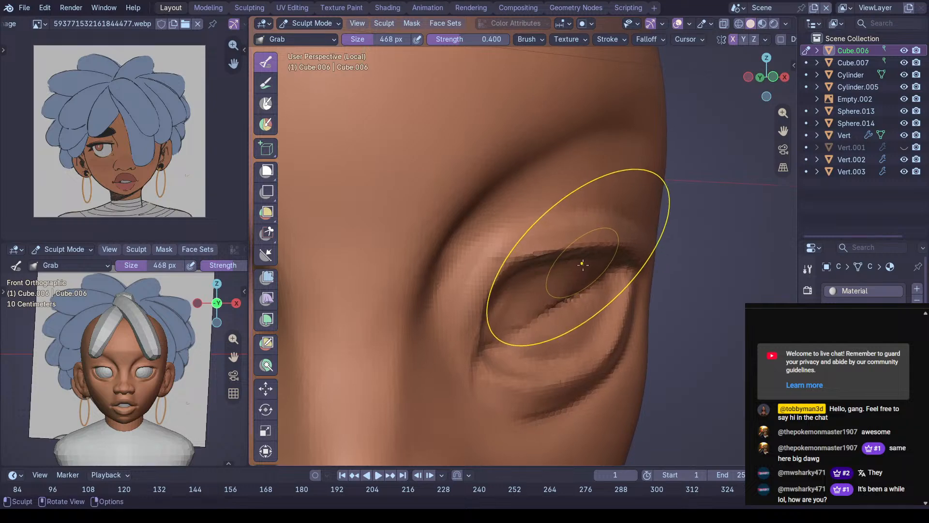
# Leave local view and fit the eyelids around the eyeball with the Grab brush at 468 px
pyautogui.press('KP_Divide')
pyautogui.moveTo(567, 277); pyautogui.dragTo(557, 278, button='middle')
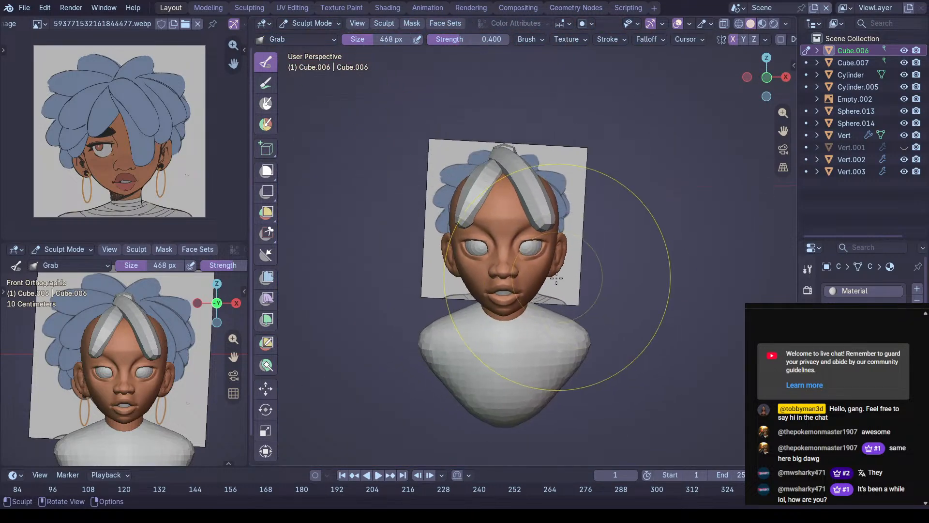
pyautogui.scroll(6, 532, 251)
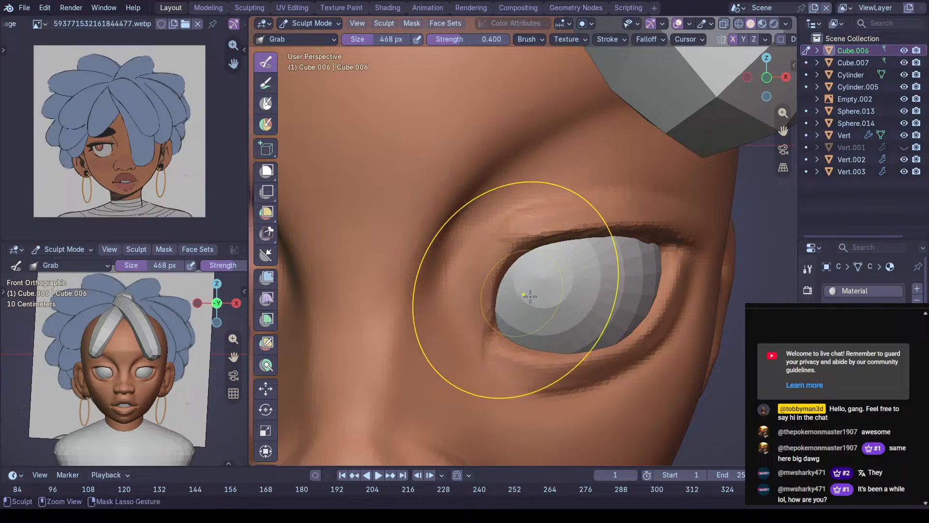
pyautogui.scroll(1, 525, 294)
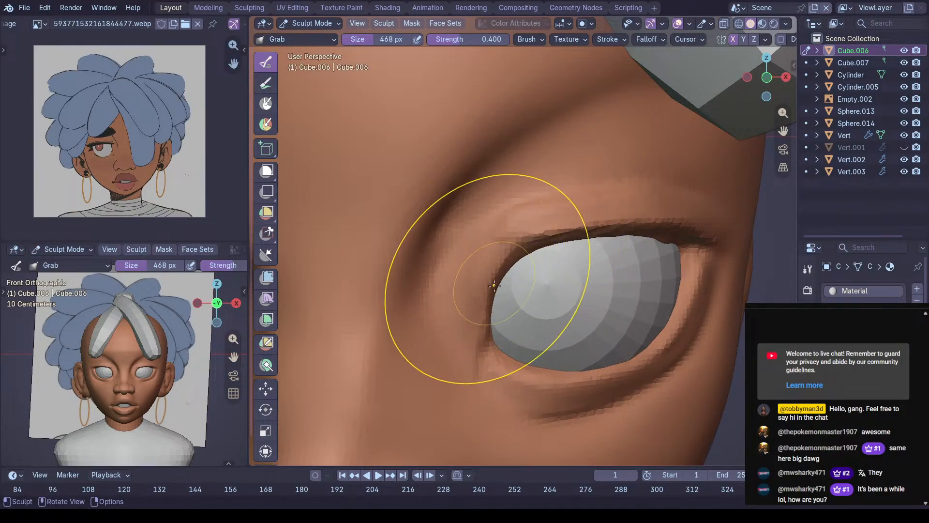
pyautogui.scroll(2, 505, 253)
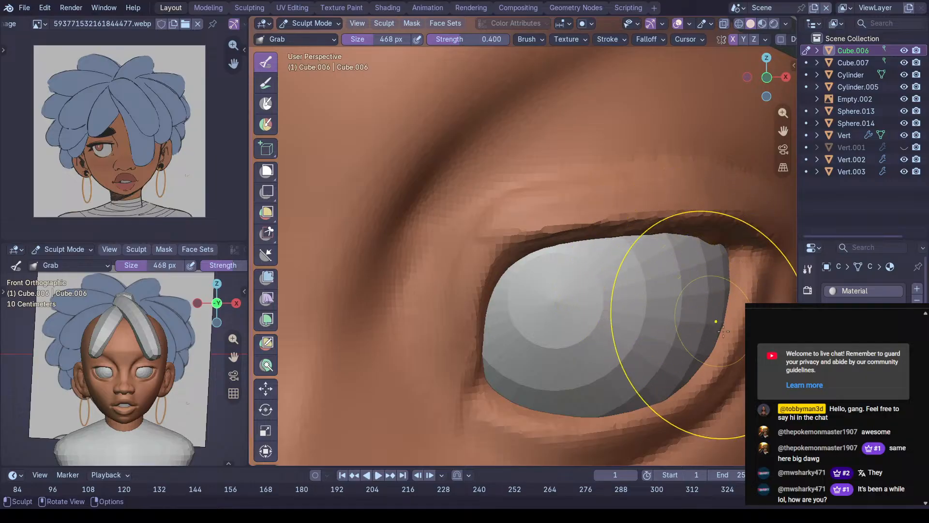
pyautogui.keyDown('shift'); pyautogui.moveTo(669, 309); pyautogui.dragTo(623, 287, button='middle'); pyautogui.keyUp('shift')
pyautogui.scroll(-1, 680, 302)
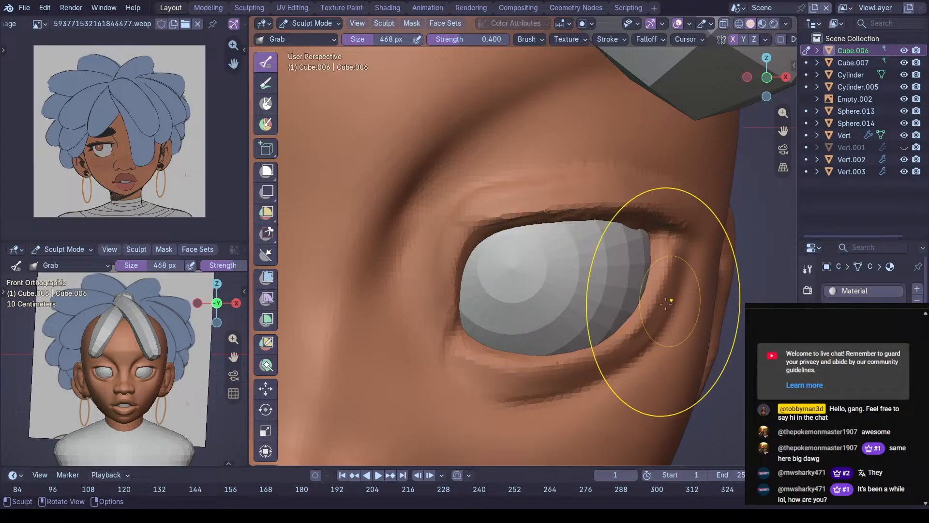
pyautogui.moveTo(632, 308)
pyautogui.mouseDown(button='middle')
pyautogui.moveTo(666, 370)
pyautogui.moveTo(622, 311)
pyautogui.mouseUp(button='middle')
pyautogui.keyDown('ctrl'); pyautogui.moveTo(633, 266); pyautogui.dragTo(643, 282, button='middle'); pyautogui.keyUp('ctrl')
# Return the head to Object Mode and save the file
pyautogui.hotkey('ctrl', 'Tab')
pyautogui.keyDown('ctrl'); pyautogui.moveTo(533, 205); pyautogui.dragTo(437, 236, button='middle'); pyautogui.keyUp('ctrl')
pyautogui.hotkey('ctrl', 's')
# Select the eyeball and move it outward along the X axis by about 0.015 m
pyautogui.moveTo(557, 265); pyautogui.dragTo(634, 269, button='middle')
pyautogui.keyDown('ctrl'); pyautogui.moveTo(507, 322); pyautogui.dragTo(569, 191, button='middle'); pyautogui.keyUp('ctrl')
pyautogui.click(598, 256)
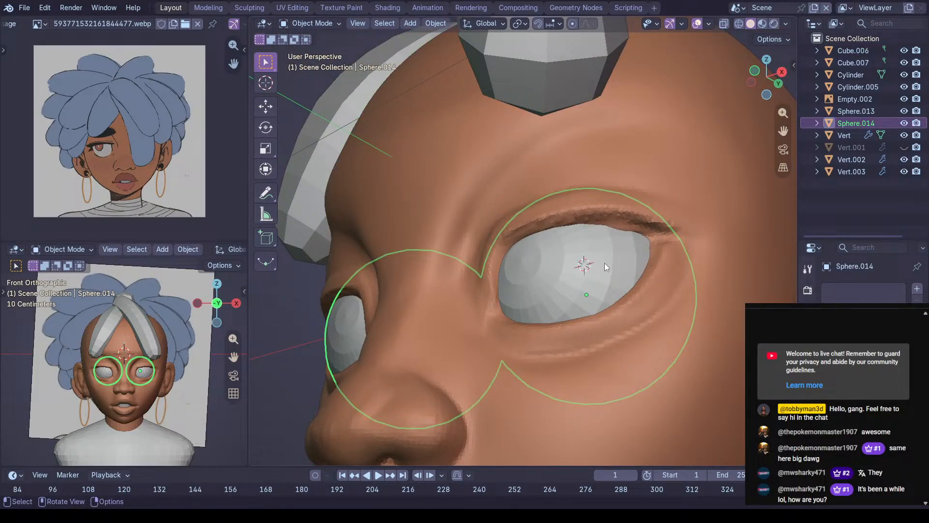
pyautogui.press('KP_1')
pyautogui.scroll(3, 634, 312)
pyautogui.press('g')
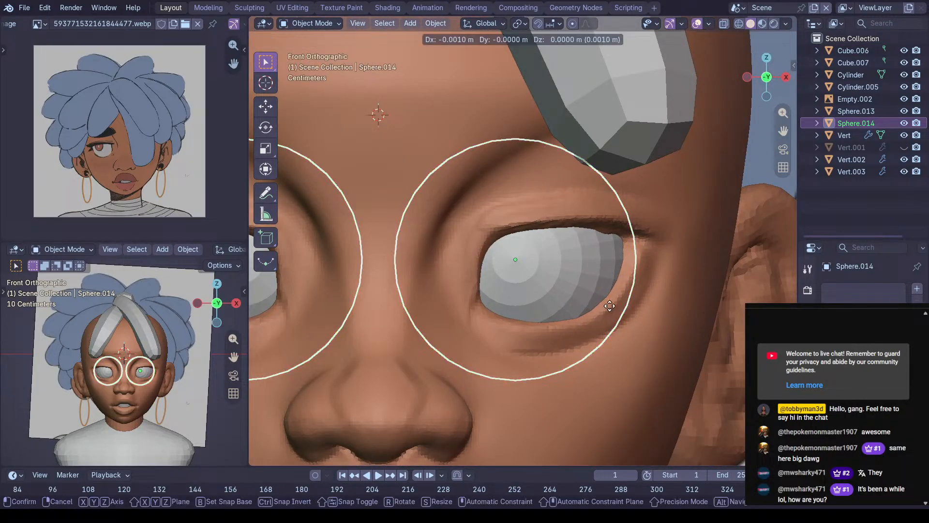
pyautogui.press('x')
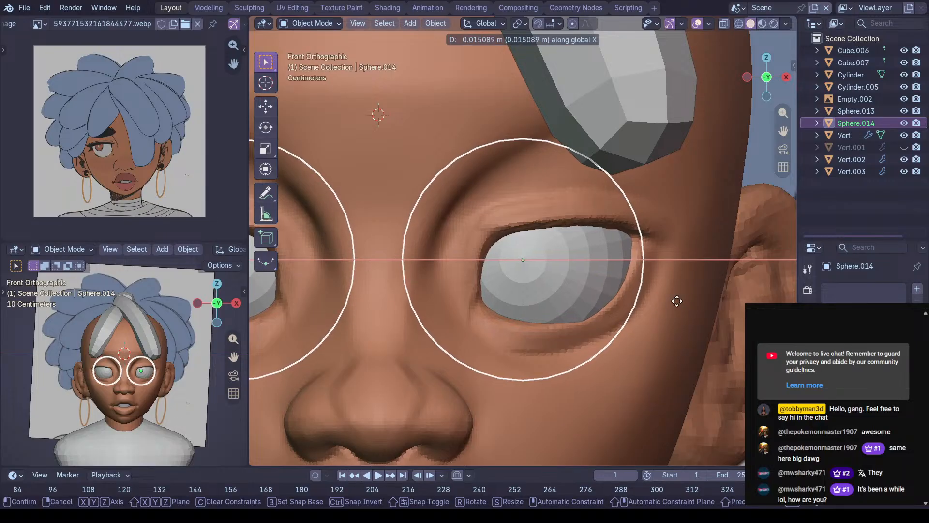
pyautogui.click(663, 304)
# Scale the eyeball up uniformly by a factor of about 1.04, comparing the fit before and after
pyautogui.moveTo(663, 304); pyautogui.dragTo(686, 305, button='middle')
pyautogui.press('s')
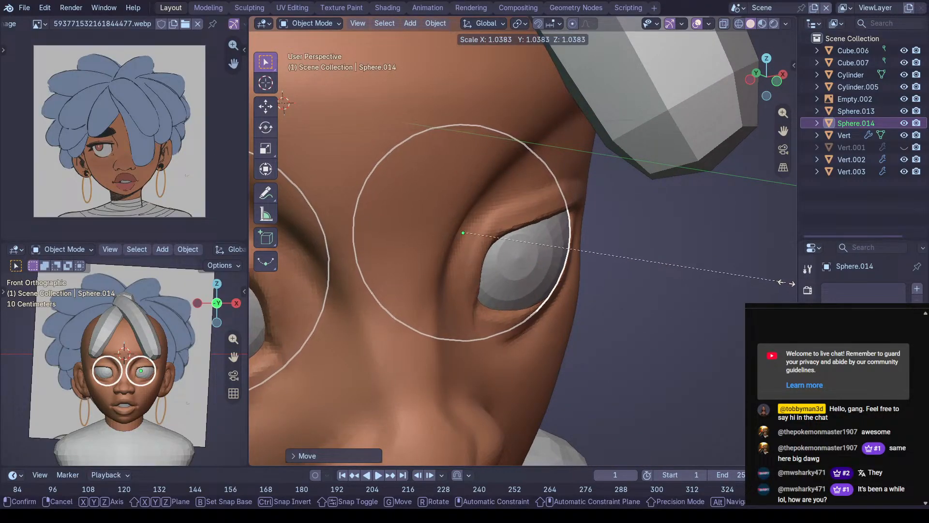
pyautogui.click(778, 282)
pyautogui.moveTo(750, 273); pyautogui.dragTo(672, 243, button='middle')
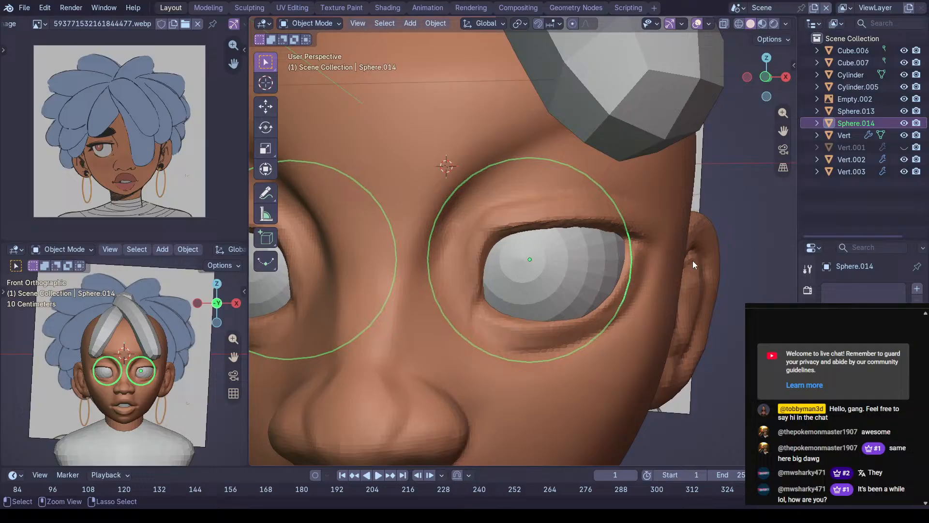
pyautogui.hotkey('ctrl', 'z')
pyautogui.hotkey('ctrl', 'z')
pyautogui.hotkey('ctrl', 'z')
pyautogui.hotkey('ctrl', 'shift', 'z')
pyautogui.hotkey('ctrl', 'shift', 'z')
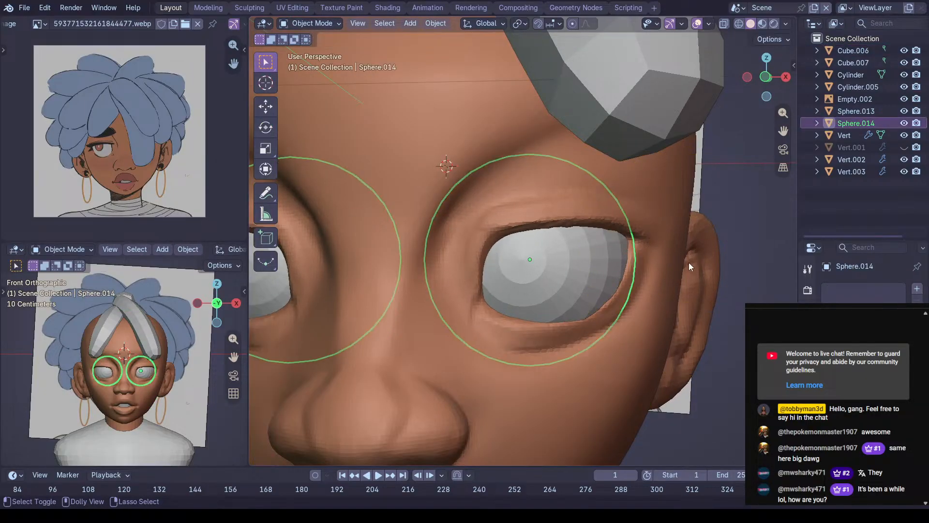
# Return the head to Sculpt Mode and reshape the skin around the eye with the Grab brush at 636 px
pyautogui.moveTo(687, 262); pyautogui.dragTo(537, 315, button='middle')
pyautogui.click(613, 383)
pyautogui.moveTo(603, 342)
pyautogui.mouseDown(button='middle')
pyautogui.moveTo(589, 341)
pyautogui.moveTo(604, 321)
pyautogui.moveTo(543, 342)
pyautogui.moveTo(604, 368)
pyautogui.mouseUp(button='middle')
pyautogui.hotkey('ctrl', 'Tab')
pyautogui.press('f')
pyautogui.click(571, 348)
pyautogui.moveTo(603, 334); pyautogui.dragTo(670, 317, button='middle')
pyautogui.keyDown('ctrl'); pyautogui.moveTo(572, 319); pyautogui.dragTo(581, 289, button='middle'); pyautogui.keyUp('ctrl')
pyautogui.moveTo(504, 417); pyautogui.dragTo(507, 402)
pyautogui.moveTo(508, 401); pyautogui.dragTo(492, 305, button='middle')
pyautogui.moveTo(506, 228); pyautogui.dragTo(509, 298, button='middle')
pyautogui.keyDown('ctrl'); pyautogui.moveTo(506, 339); pyautogui.dragTo(522, 232, button='middle'); pyautogui.keyUp('ctrl')
pyautogui.moveTo(524, 278)
pyautogui.keyDown('shift'); pyautogui.mouseDown(button='middle')
pyautogui.moveTo(517, 287)
pyautogui.moveTo(503, 271)
pyautogui.moveTo(545, 295)
pyautogui.moveTo(531, 289)
pyautogui.moveTo(635, 278)
pyautogui.moveTo(580, 251)
pyautogui.moveTo(554, 324)
pyautogui.moveTo(514, 272)
pyautogui.moveTo(484, 275)
pyautogui.moveTo(543, 255)
pyautogui.moveTo(495, 248)
pyautogui.mouseUp(button='middle'); pyautogui.keyUp('shift')
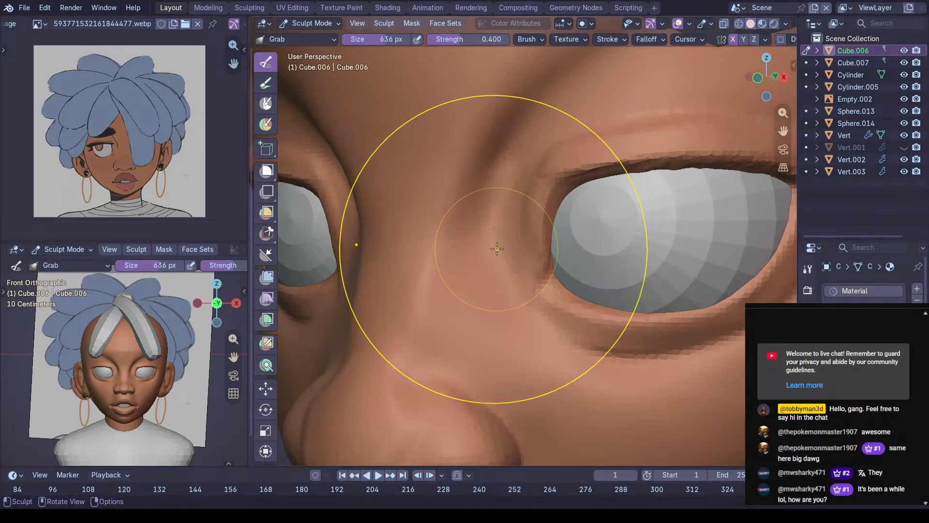
# Switch to the Draw Sharp brush at 286 px for work on the inner corner of the eye
pyautogui.hotkey('shift', 'c')
pyautogui.moveTo(510, 321)
pyautogui.mouseDown(button='middle')
pyautogui.moveTo(557, 298)
pyautogui.moveTo(508, 307)
pyautogui.mouseUp(button='middle')
pyautogui.press('f')
pyautogui.click(425, 307)
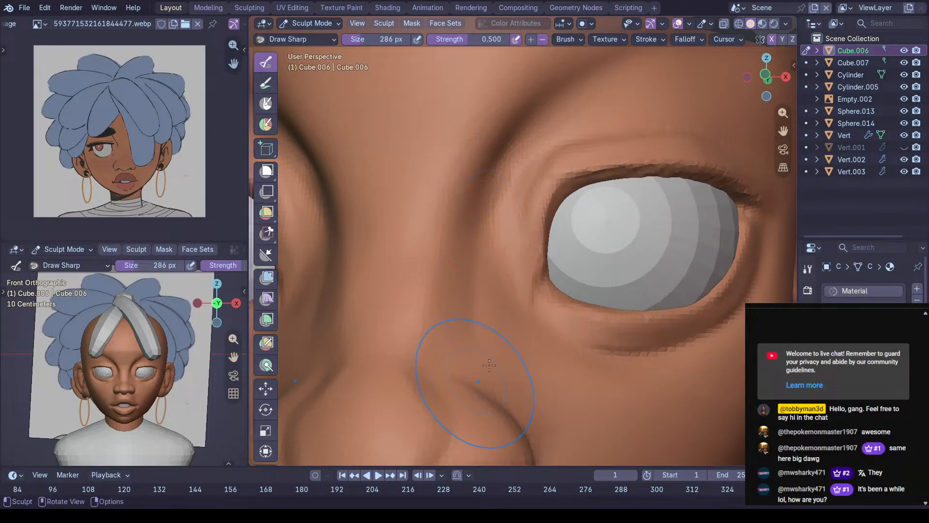
pyautogui.moveTo(470, 323)
pyautogui.mouseDown(button='middle')
pyautogui.moveTo(450, 323)
pyautogui.moveTo(508, 291)
pyautogui.mouseUp(button='middle')
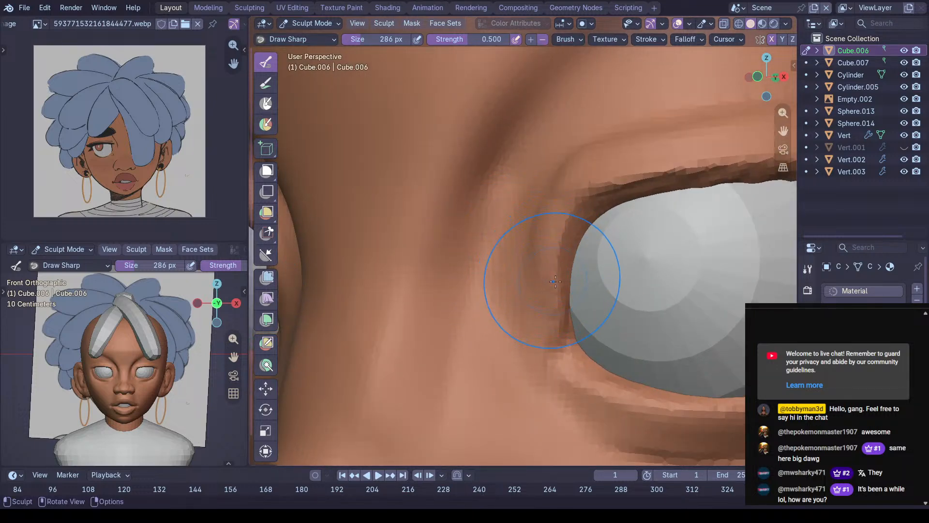
pyautogui.moveTo(543, 270)
pyautogui.keyDown('ctrl'); pyautogui.mouseDown(button='middle')
pyautogui.moveTo(538, 293)
pyautogui.moveTo(521, 299)
pyautogui.moveTo(535, 258)
pyautogui.mouseUp(button='middle'); pyautogui.keyUp('ctrl')
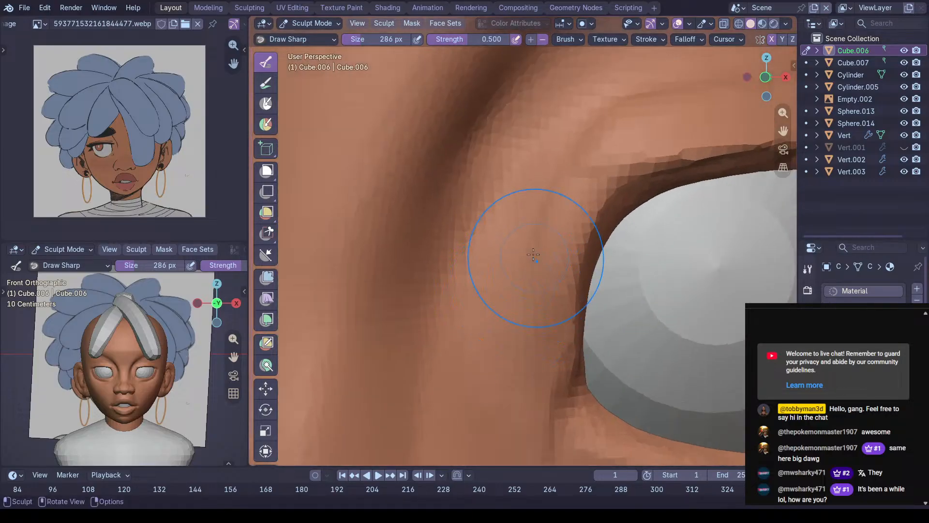
# Fit the lid rim at the inner eye corner to the eyeball with the Grab brush, starting at 362 px and enlarging it to 478 px
pyautogui.moveTo(526, 357)
pyautogui.mouseDown(button='middle')
pyautogui.moveTo(606, 311)
pyautogui.moveTo(597, 321)
pyautogui.moveTo(515, 321)
pyautogui.moveTo(503, 384)
pyautogui.moveTo(528, 346)
pyautogui.moveTo(549, 350)
pyautogui.mouseUp(button='middle')
pyautogui.press('f')
pyautogui.click(540, 347)
pyautogui.press('g')
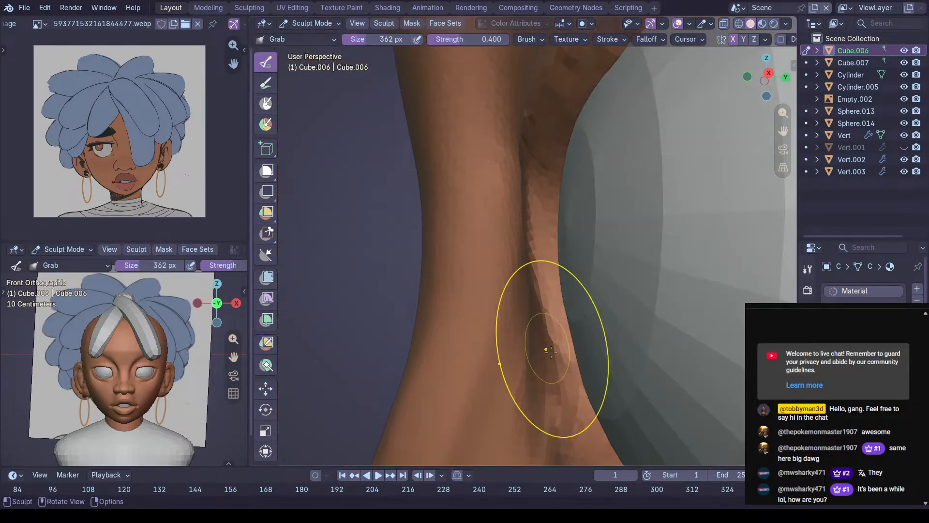
pyautogui.moveTo(556, 349); pyautogui.dragTo(554, 330)
pyautogui.hotkey('shift', 'c')
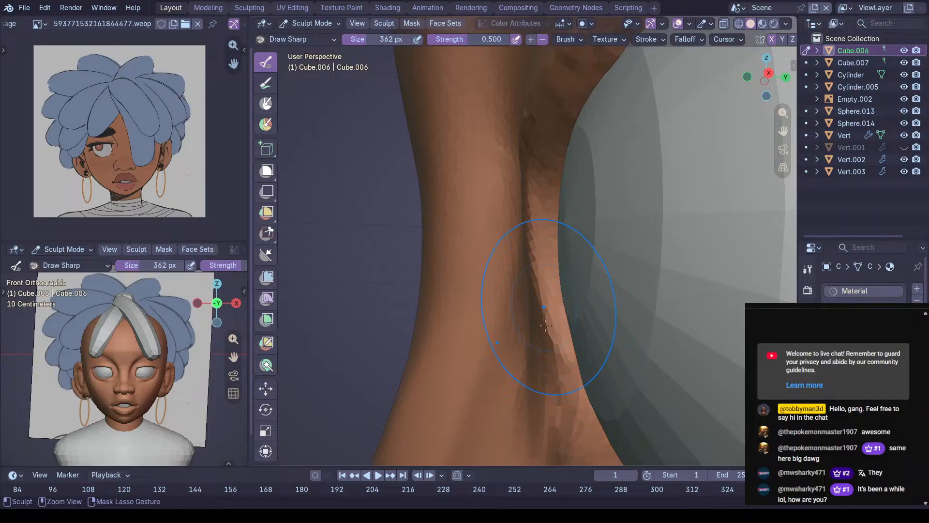
pyautogui.press('g')
pyautogui.moveTo(548, 378)
pyautogui.mouseDown()
pyautogui.moveTo(550, 392)
pyautogui.moveTo(560, 384)
pyautogui.mouseUp()
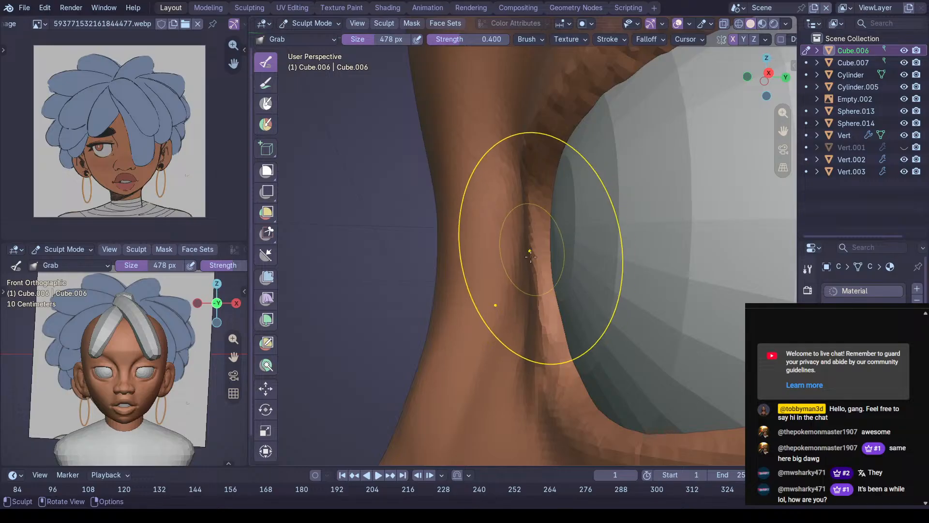
pyautogui.moveTo(546, 264); pyautogui.dragTo(597, 341, button='middle')
pyautogui.keyDown('ctrl'); pyautogui.moveTo(535, 342); pyautogui.dragTo(577, 311, button='middle'); pyautogui.keyUp('ctrl')
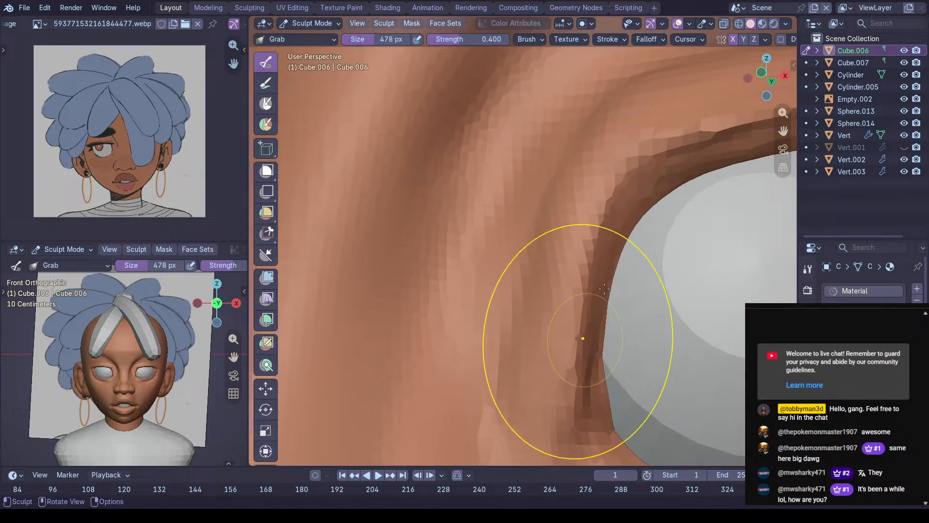
# Examine how the eyelids wrap around the eyeball from below, from the side and from a distance
pyautogui.scroll(-2, 599, 300)
pyautogui.scroll(-5, 611, 285)
pyautogui.moveTo(613, 290)
pyautogui.mouseDown(button='middle')
pyautogui.moveTo(629, 264)
pyautogui.moveTo(595, 341)
pyautogui.moveTo(605, 334)
pyautogui.moveTo(589, 257)
pyautogui.moveTo(557, 242)
pyautogui.moveTo(544, 311)
pyautogui.moveTo(541, 300)
pyautogui.moveTo(566, 274)
pyautogui.moveTo(510, 304)
pyautogui.moveTo(545, 208)
pyautogui.moveTo(538, 168)
pyautogui.moveTo(524, 217)
pyautogui.moveTo(578, 223)
pyautogui.moveTo(692, 278)
pyautogui.moveTo(601, 311)
pyautogui.moveTo(667, 261)
pyautogui.moveTo(622, 223)
pyautogui.moveTo(540, 198)
pyautogui.mouseUp(button='middle')
pyautogui.scroll(5, 544, 301)
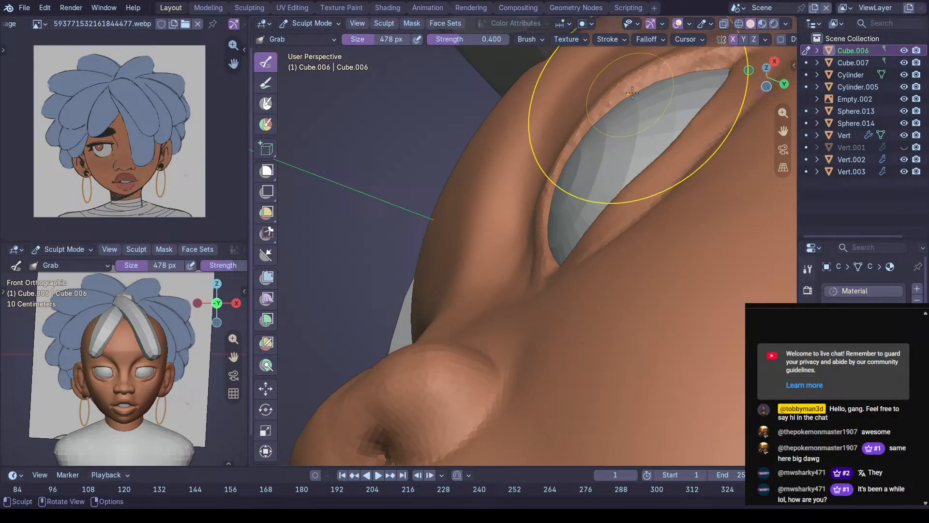
pyautogui.moveTo(665, 81); pyautogui.dragTo(684, 246, button='middle')
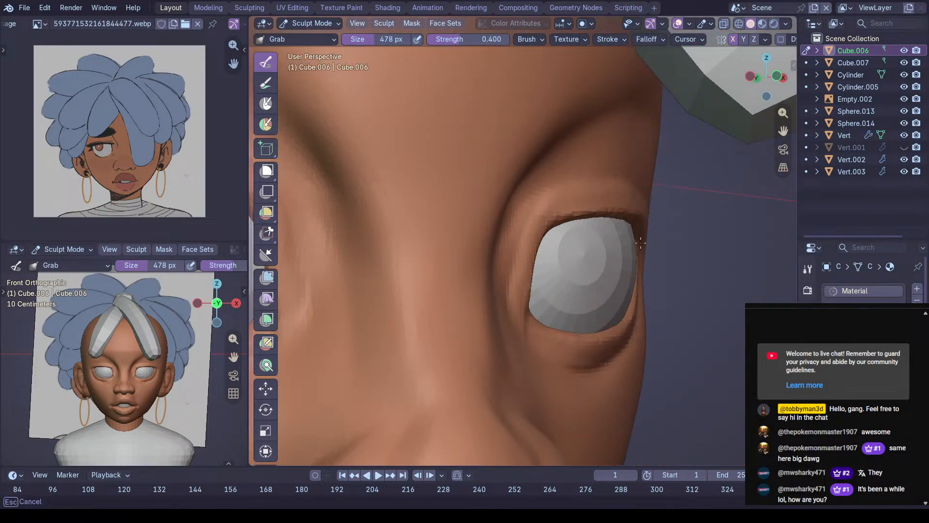
pyautogui.moveTo(722, 239)
pyautogui.keyDown('ctrl'); pyautogui.mouseDown(button='middle')
pyautogui.moveTo(653, 269)
pyautogui.moveTo(606, 268)
pyautogui.moveTo(673, 267)
pyautogui.moveTo(672, 247)
pyautogui.moveTo(595, 265)
pyautogui.moveTo(567, 259)
pyautogui.moveTo(593, 233)
pyautogui.moveTo(621, 285)
pyautogui.moveTo(574, 275)
pyautogui.moveTo(582, 249)
pyautogui.moveTo(585, 287)
pyautogui.mouseUp(button='middle'); pyautogui.keyUp('ctrl')
pyautogui.scroll(-3, 606, 268)
# Compare the inner eye corner and nose bridge with the reference drawing in front view by toggling X-ray
pyautogui.press('KP_1')
pyautogui.hotkey('alt', 'z')
pyautogui.keyDown('ctrl'); pyautogui.moveTo(551, 276); pyautogui.dragTo(539, 240, button='middle'); pyautogui.keyUp('ctrl')
pyautogui.hotkey('alt', 'z')
pyautogui.hotkey('alt', 'z')
pyautogui.keyDown('ctrl'); pyautogui.moveTo(389, 246); pyautogui.dragTo(381, 237, button='middle'); pyautogui.keyUp('ctrl')
pyautogui.hotkey('alt', 'z')
pyautogui.hotkey('alt', 'z')
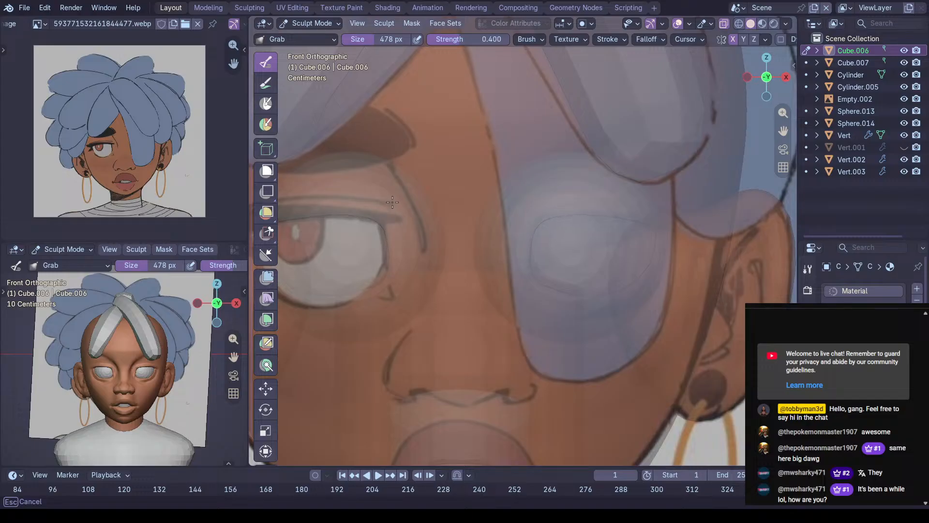
pyautogui.hotkey('alt', 'z')
pyautogui.hotkey('alt', 'z')
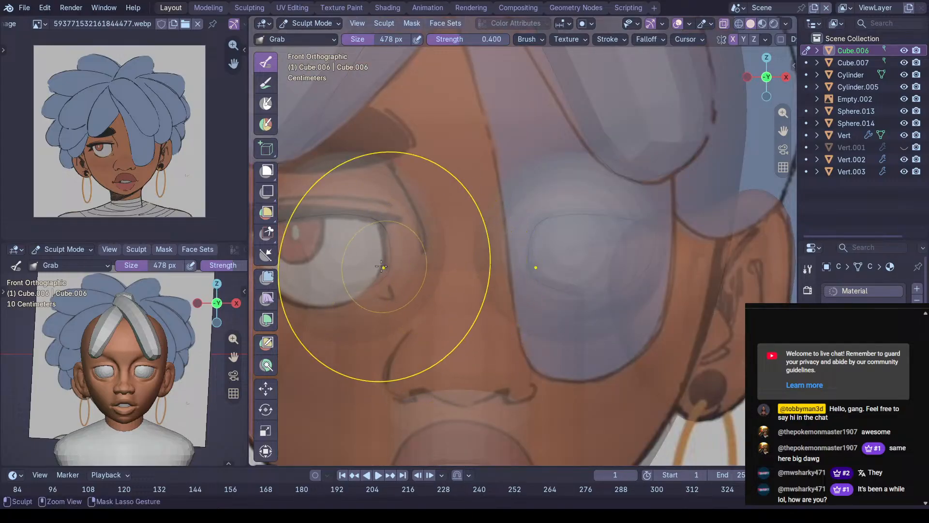
pyautogui.hotkey('alt', 'z')
pyautogui.hotkey('alt', 'z')
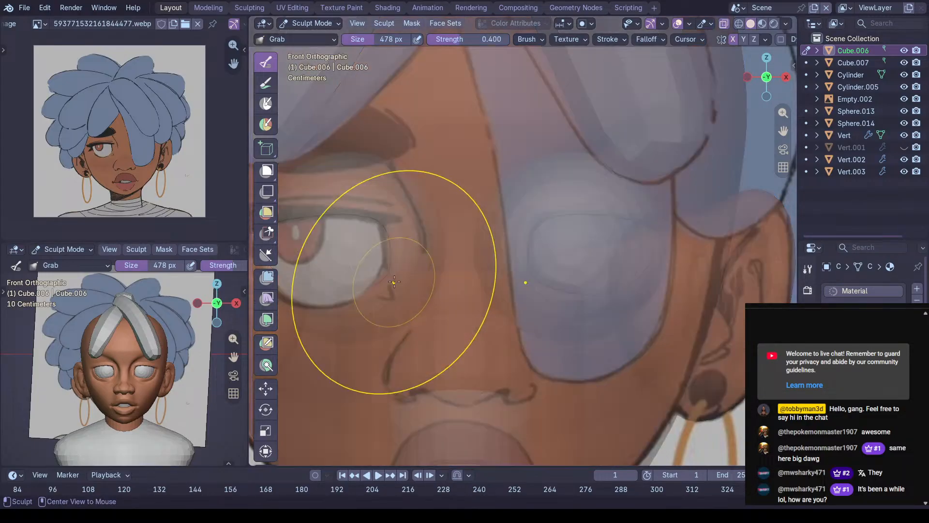
pyautogui.hotkey('alt', 'z')
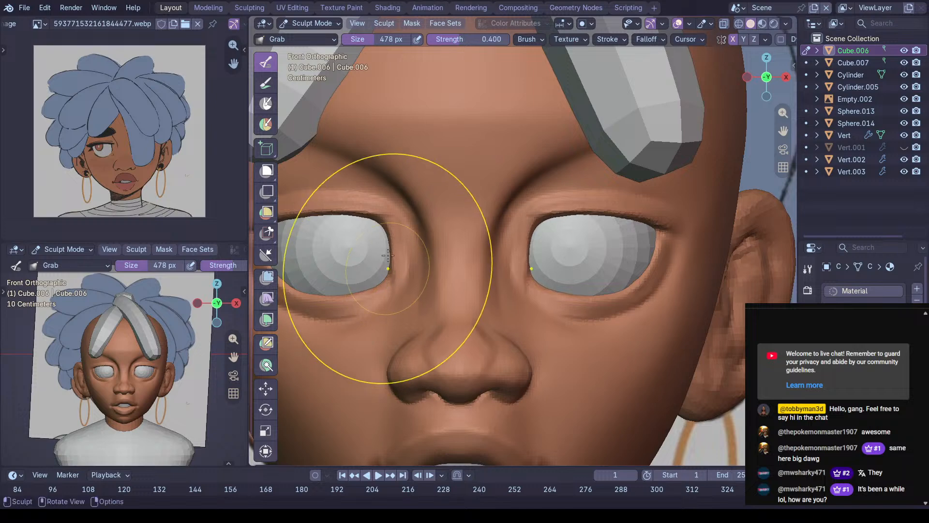
pyautogui.hotkey('alt', 'z')
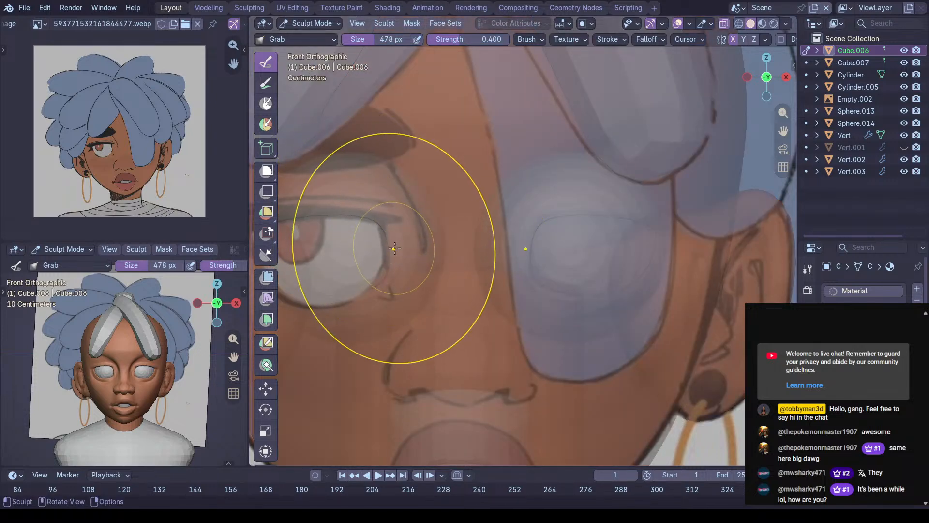
pyautogui.hotkey('alt', 'z')
# Compare the lid outline and brow crease of the eye left uncovered in the reference drawing, toggling X-ray
pyautogui.keyDown('shift'); pyautogui.moveTo(290, 245); pyautogui.dragTo(456, 252, button='middle'); pyautogui.keyUp('shift')
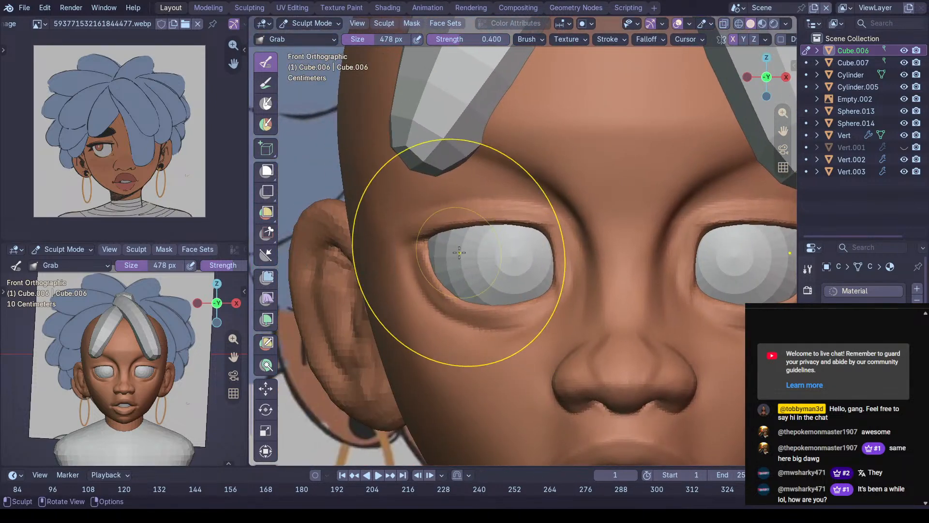
pyautogui.hotkey('alt', 'z')
pyautogui.hotkey('alt', 'z')
pyautogui.hotkey('alt', 'z')
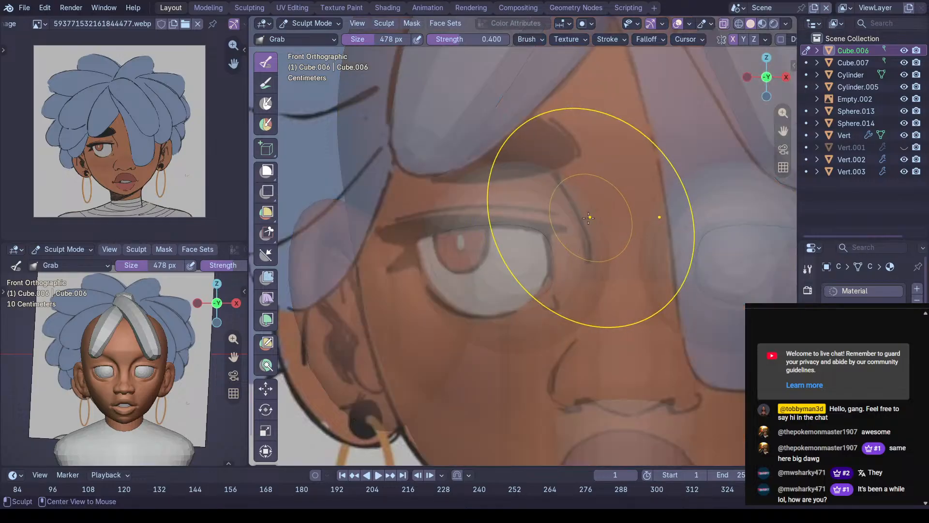
pyautogui.hotkey('alt', 'z')
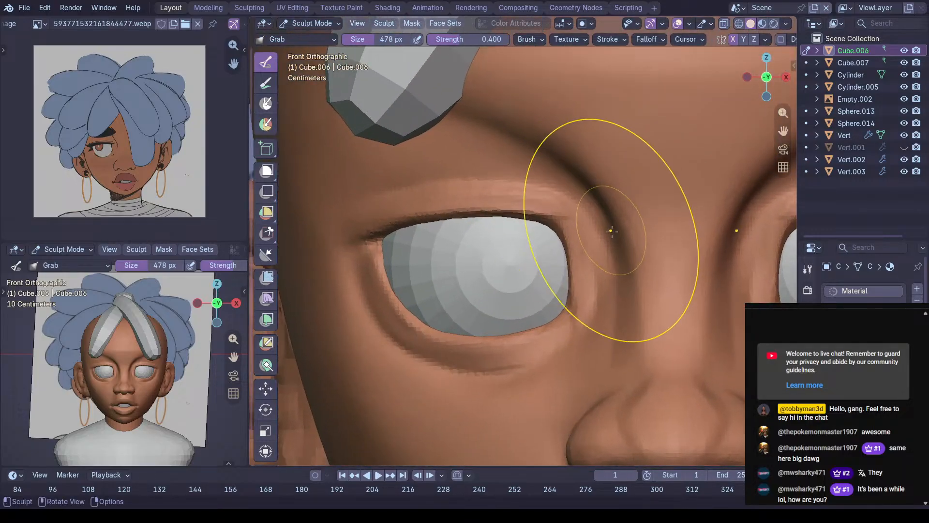
pyautogui.hotkey('alt', 'z')
pyautogui.hotkey('alt', 'z')
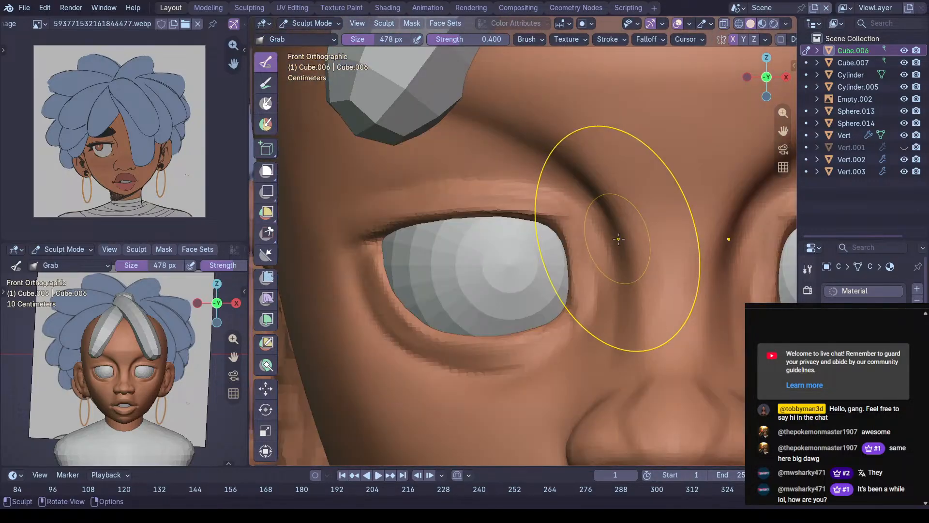
pyautogui.hotkey('alt', 'z')
pyautogui.hotkey('alt', 'z')
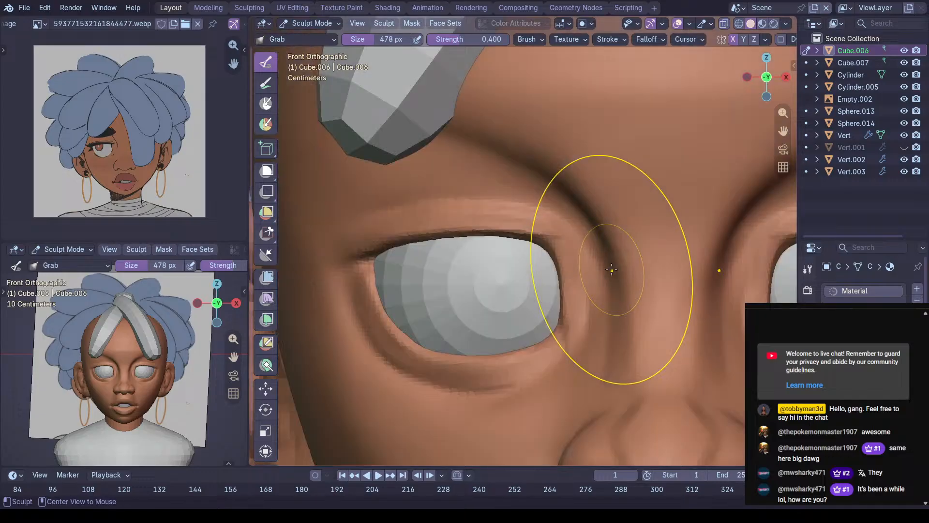
pyautogui.hotkey('alt', 'z')
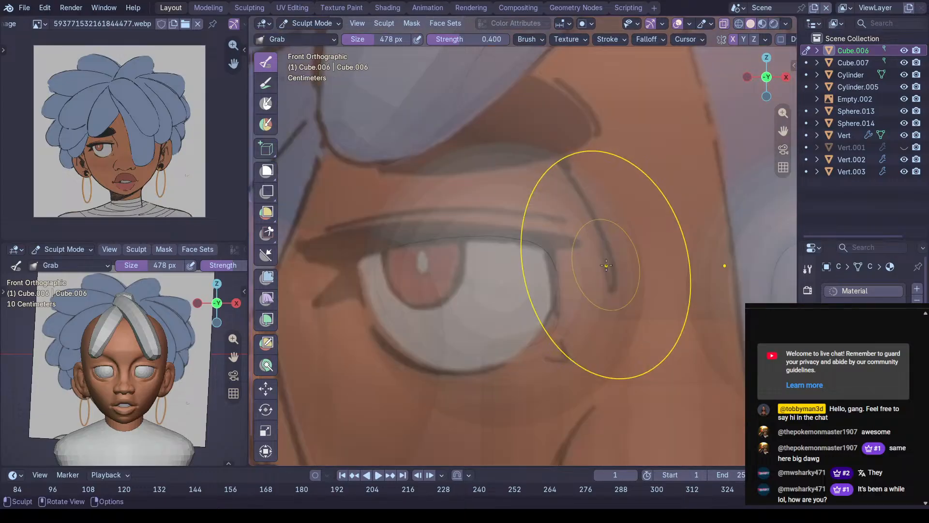
pyautogui.hotkey('alt', 'z')
pyautogui.hotkey('alt', 'z')
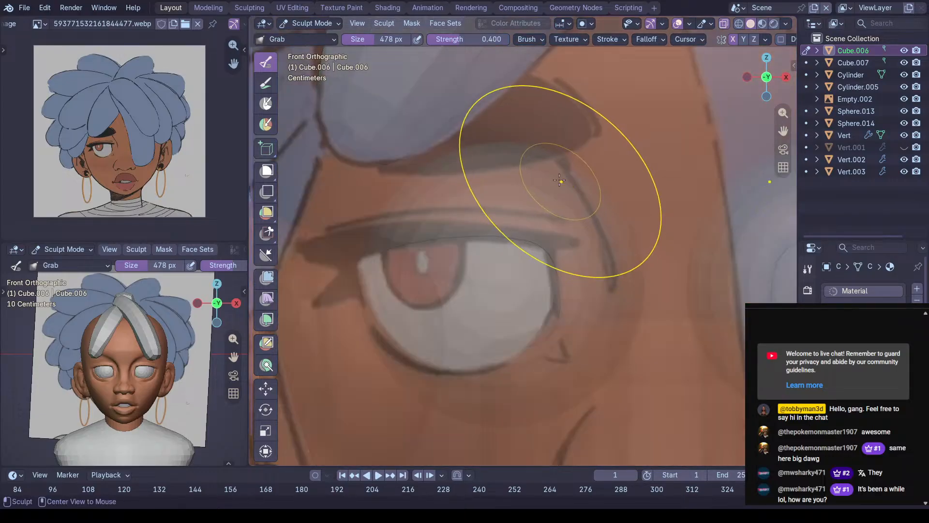
pyautogui.hotkey('alt', 'z')
# Check the eye against the reference drawing in X-ray and pull its outer corner slightly up and outward with the Grab brush at 478 px
pyautogui.scroll(-2, 550, 144)
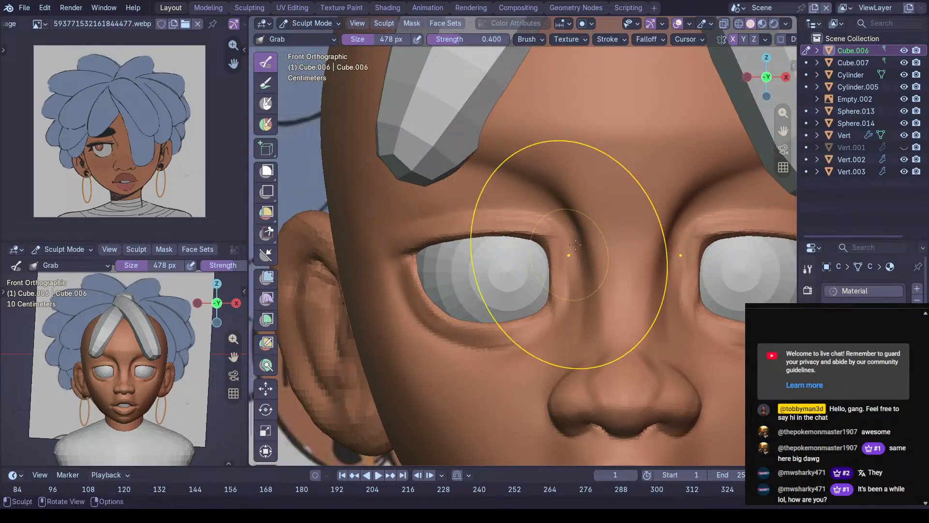
pyautogui.hotkey('alt', 'z')
pyautogui.hotkey('alt', 'z')
pyautogui.hotkey('alt', 'z')
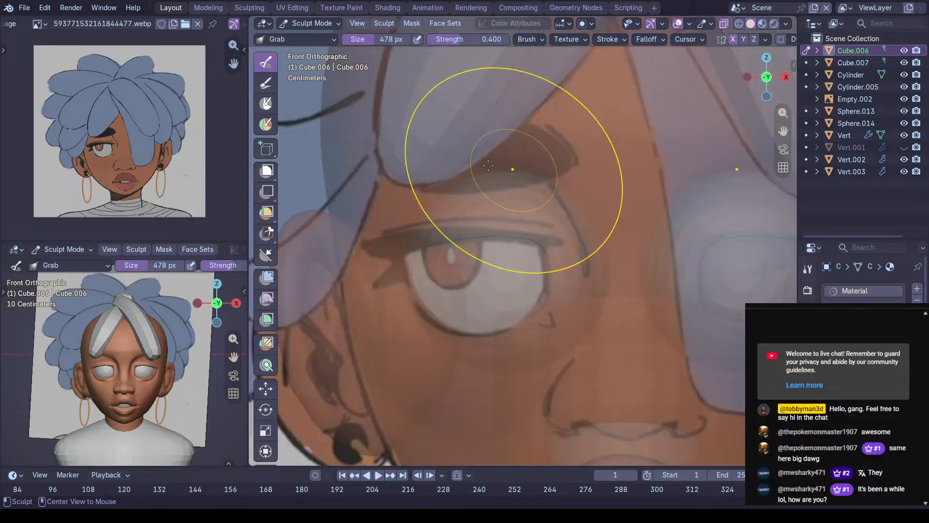
pyautogui.hotkey('alt', 'z')
pyautogui.hotkey('alt', 'z')
pyautogui.hotkey('alt', 'z')
pyautogui.hotkey('alt', 'z')
pyautogui.hotkey('alt', 'z')
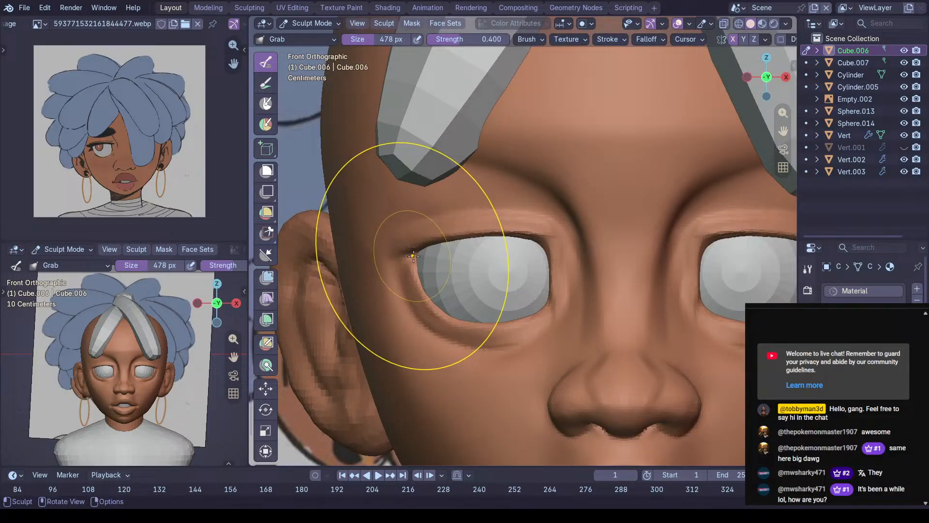
pyautogui.hotkey('alt', 'z')
pyautogui.hotkey('alt', 'z')
pyautogui.moveTo(414, 257); pyautogui.dragTo(408, 249)
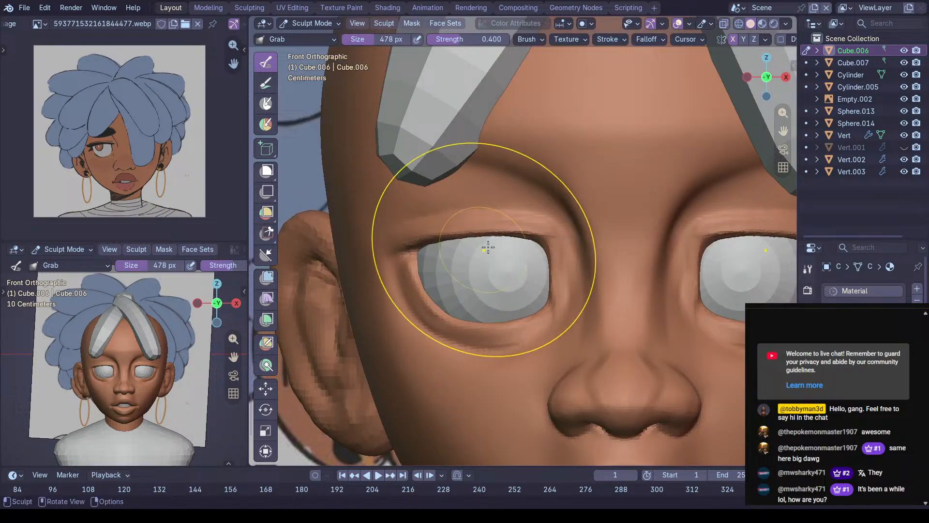
# Switch to Object Mode and move the eyeballs farther apart along the X axis by about 0.011 m
pyautogui.moveTo(544, 248)
pyautogui.mouseDown(button='middle')
pyautogui.moveTo(510, 251)
pyautogui.moveTo(552, 283)
pyautogui.mouseUp(button='middle')
pyautogui.hotkey('ctrl', 'Tab')
pyautogui.click(524, 268)
pyautogui.press('g')
pyautogui.press('x')
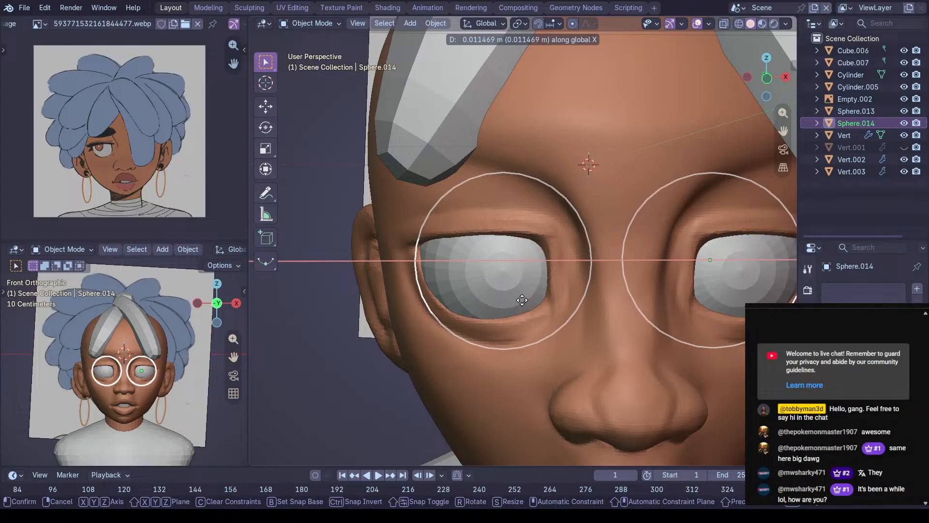
pyautogui.click(517, 294)
# Return the head to Sculpt Mode and adjust the outer part of the lower eyelid with the Grab brush at 566 px
pyautogui.moveTo(503, 293); pyautogui.dragTo(567, 306, button='middle')
pyautogui.scroll(2, 389, 353)
pyautogui.click(388, 350)
pyautogui.moveTo(386, 350)
pyautogui.mouseDown(button='middle')
pyautogui.moveTo(349, 356)
pyautogui.moveTo(422, 339)
pyautogui.moveTo(483, 353)
pyautogui.moveTo(472, 297)
pyautogui.moveTo(395, 304)
pyautogui.mouseUp(button='middle')
pyautogui.hotkey('ctrl', 'Tab')
pyautogui.press('f')
pyautogui.click(430, 310)
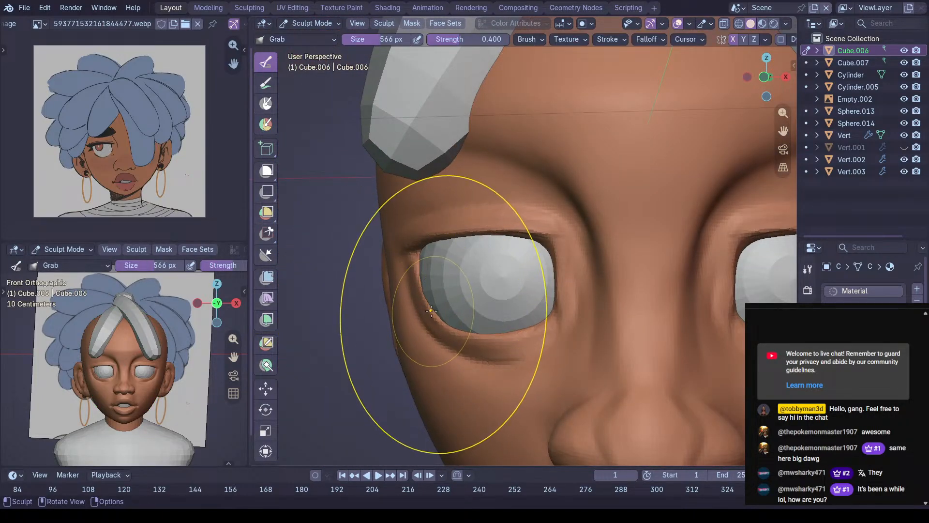
pyautogui.moveTo(429, 311); pyautogui.dragTo(431, 311)
pyautogui.moveTo(431, 311); pyautogui.dragTo(443, 315, button='middle')
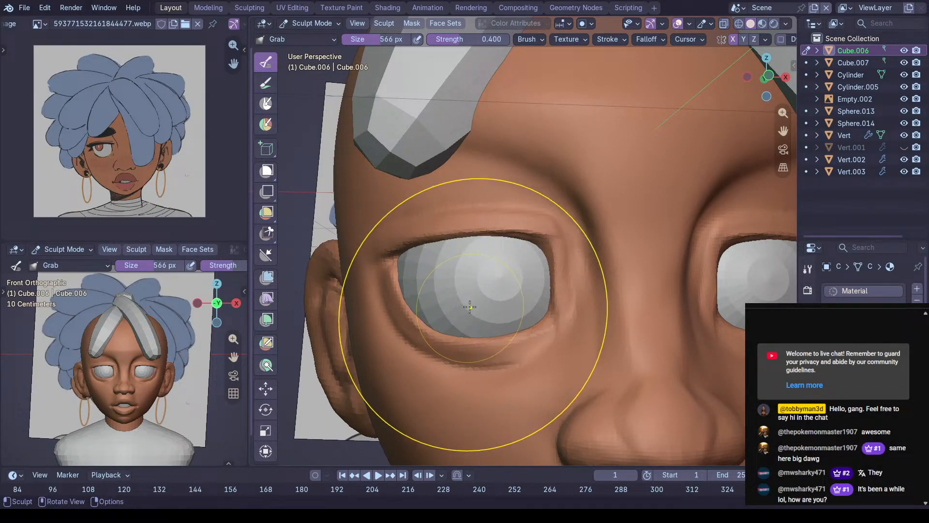
# Nudge the outer eye corner and the upper eyelid area with the Grab brush at 566 px
pyautogui.moveTo(467, 305); pyautogui.dragTo(489, 344, button='middle')
pyautogui.moveTo(473, 279); pyautogui.dragTo(461, 263, button='middle')
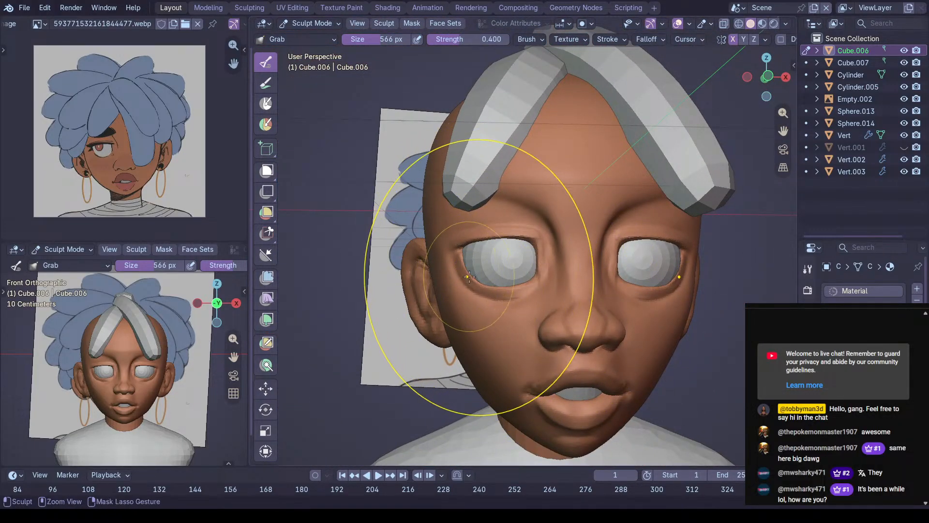
pyautogui.moveTo(457, 259); pyautogui.dragTo(453, 254)
pyautogui.moveTo(503, 252)
pyautogui.mouseDown(button='middle')
pyautogui.moveTo(600, 184)
pyautogui.moveTo(571, 227)
pyautogui.moveTo(616, 266)
pyautogui.moveTo(652, 258)
pyautogui.moveTo(624, 263)
pyautogui.mouseUp(button='middle')
pyautogui.moveTo(599, 222); pyautogui.dragTo(598, 224)
pyautogui.scroll(5, 580, 270)
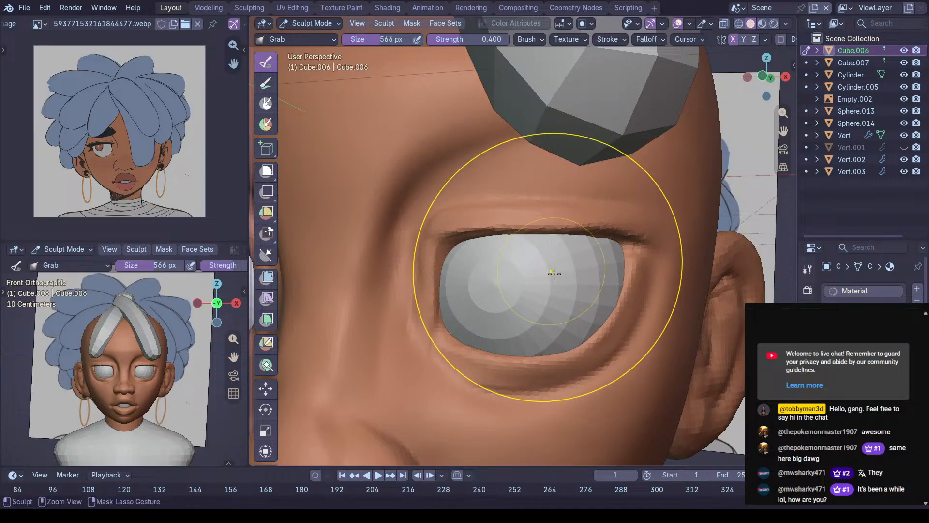
pyautogui.hotkey('ctrl', 'shift', 'z')
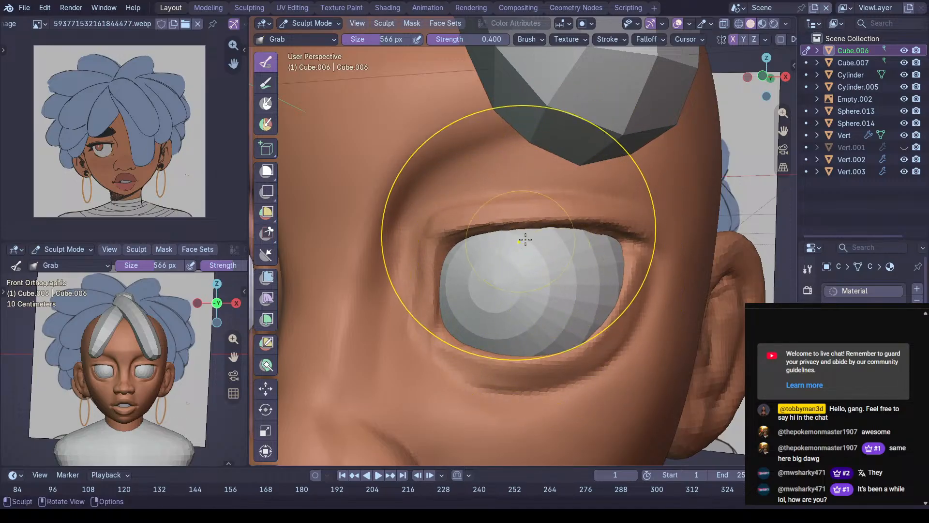
# Compare the face before and after the latest eyelid strokes by undoing and redoing them from the front
pyautogui.moveTo(624, 237)
pyautogui.mouseDown(button='middle')
pyautogui.moveTo(528, 271)
pyautogui.moveTo(496, 257)
pyautogui.moveTo(546, 333)
pyautogui.moveTo(534, 411)
pyautogui.mouseUp(button='middle')
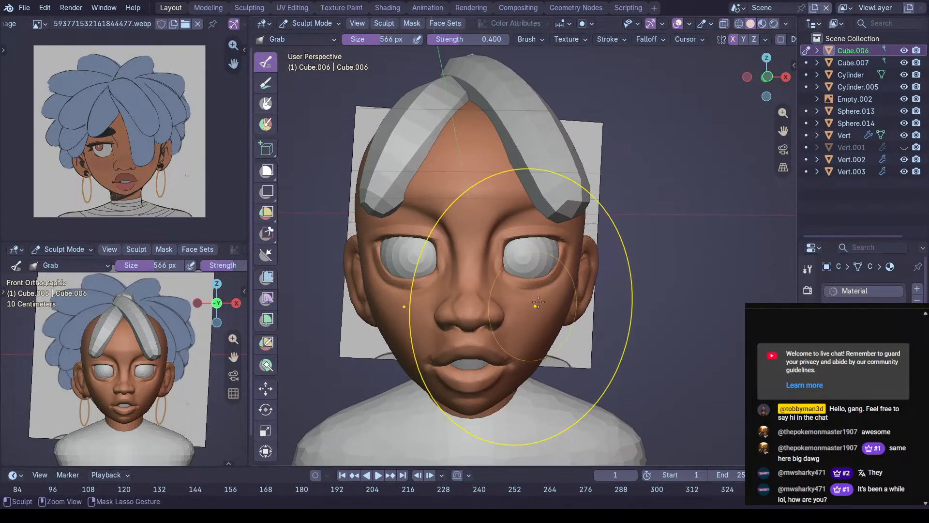
pyautogui.keyDown('ctrl'); pyautogui.moveTo(533, 313); pyautogui.dragTo(528, 405, button='middle'); pyautogui.keyUp('ctrl')
pyautogui.hotkey('ctrl', 'z')
pyautogui.hotkey('ctrl', 'shift', 'z')
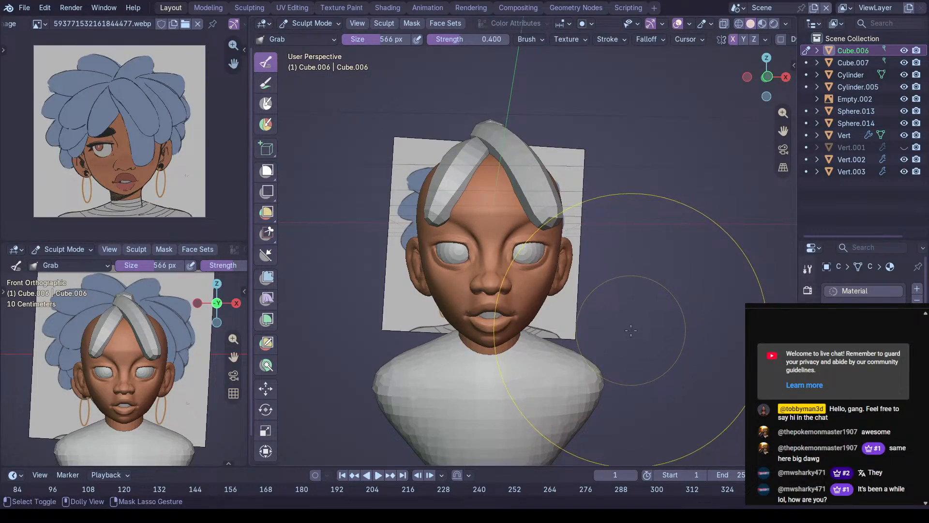
pyautogui.hotkey('ctrl', 'z')
pyautogui.hotkey('ctrl', 'shift', 'z')
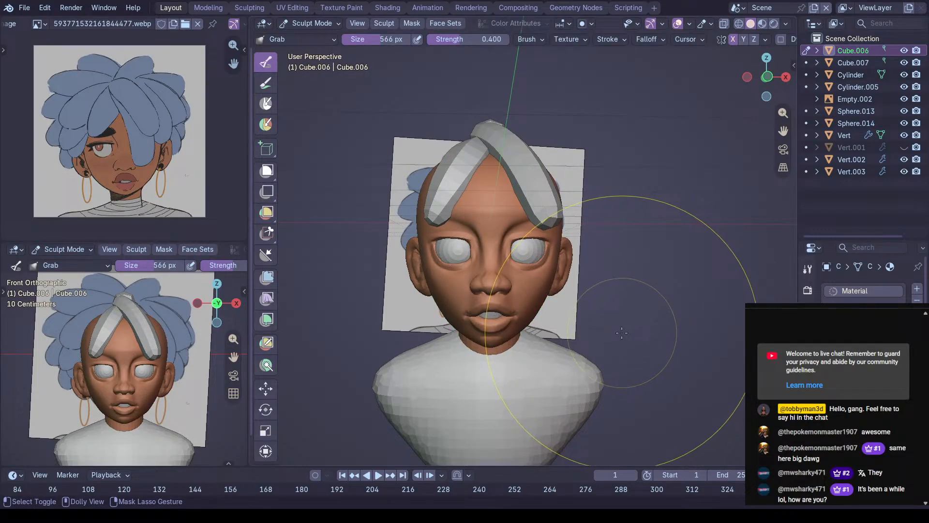
pyautogui.hotkey('ctrl', 'z')
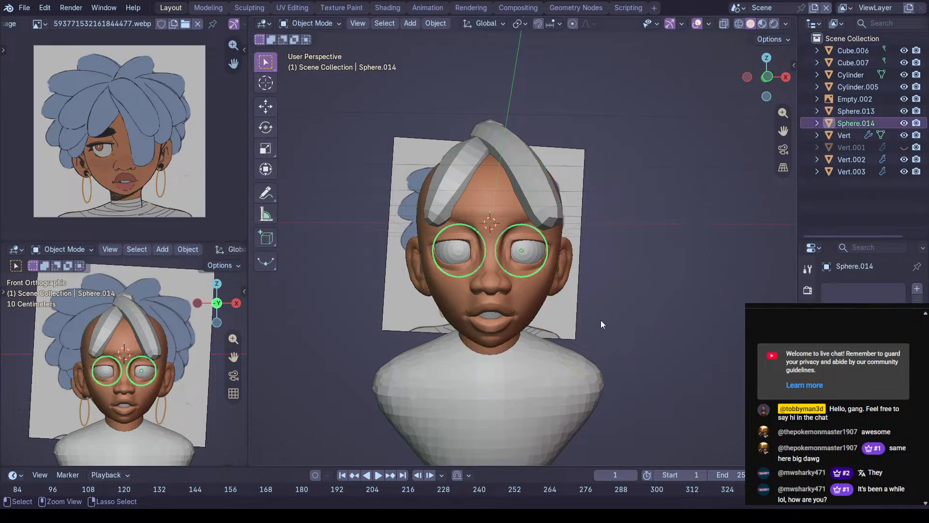
pyautogui.hotkey('ctrl', 'shift', 'z')
pyautogui.hotkey('ctrl', 'shift', 'z')
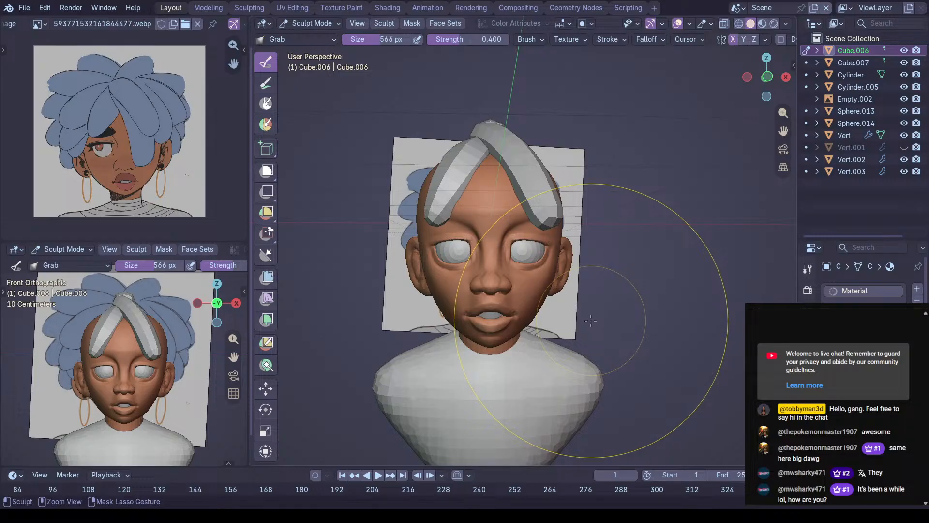
# Pull the outer corner of the eye slightly upward with the Grab brush at 566 px in a three-quarter view
pyautogui.scroll(7, 514, 339)
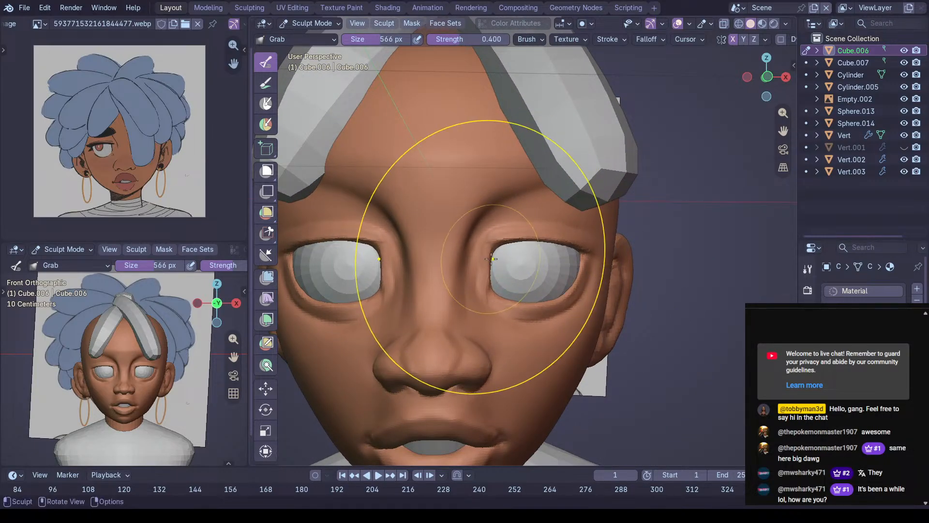
pyautogui.scroll(8, 488, 299)
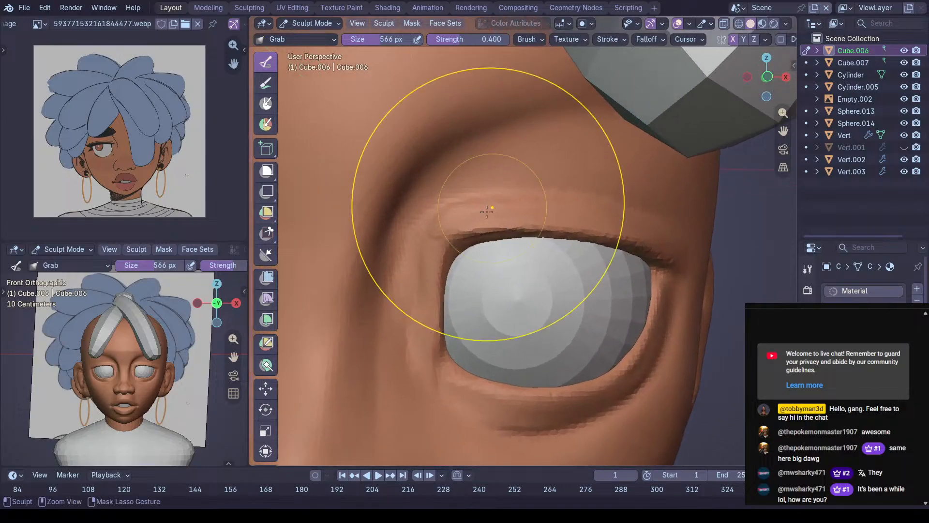
pyautogui.moveTo(463, 307); pyautogui.dragTo(349, 286, button='middle')
pyautogui.keyDown('ctrl'); pyautogui.moveTo(324, 345); pyautogui.dragTo(445, 338, button='middle'); pyautogui.keyUp('ctrl')
pyautogui.keyDown('ctrl'); pyautogui.moveTo(445, 339); pyautogui.dragTo(460, 367, button='middle'); pyautogui.keyUp('ctrl')
pyautogui.moveTo(460, 367)
pyautogui.mouseDown(button='middle')
pyautogui.moveTo(468, 351)
pyautogui.moveTo(446, 343)
pyautogui.moveTo(459, 347)
pyautogui.mouseUp(button='middle')
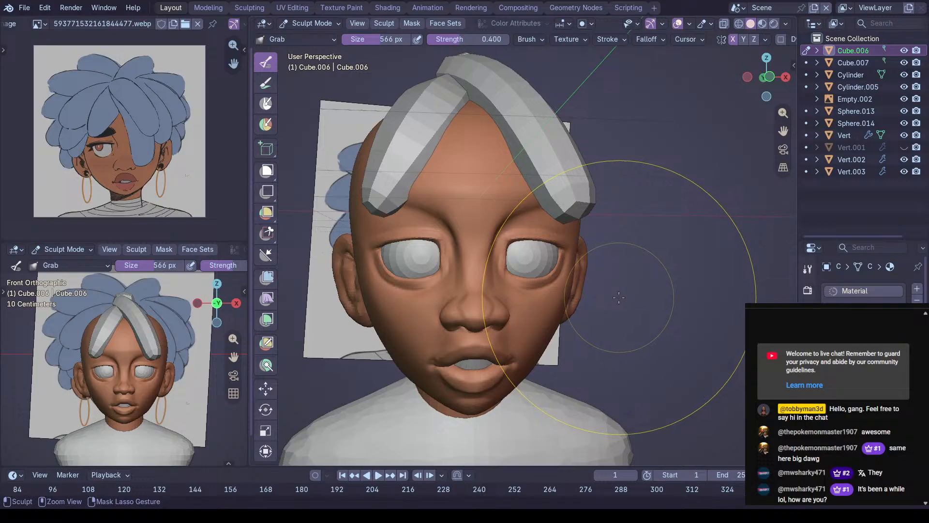
pyautogui.moveTo(601, 301); pyautogui.dragTo(575, 278, button='middle')
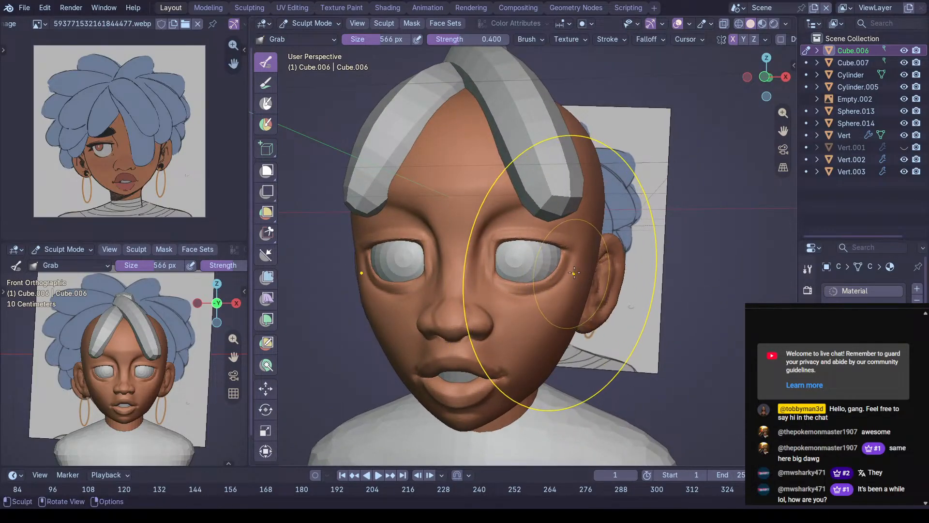
pyautogui.moveTo(569, 257)
pyautogui.mouseDown(button='middle')
pyautogui.moveTo(487, 280)
pyautogui.moveTo(560, 266)
pyautogui.mouseUp(button='middle')
pyautogui.scroll(1, 563, 248)
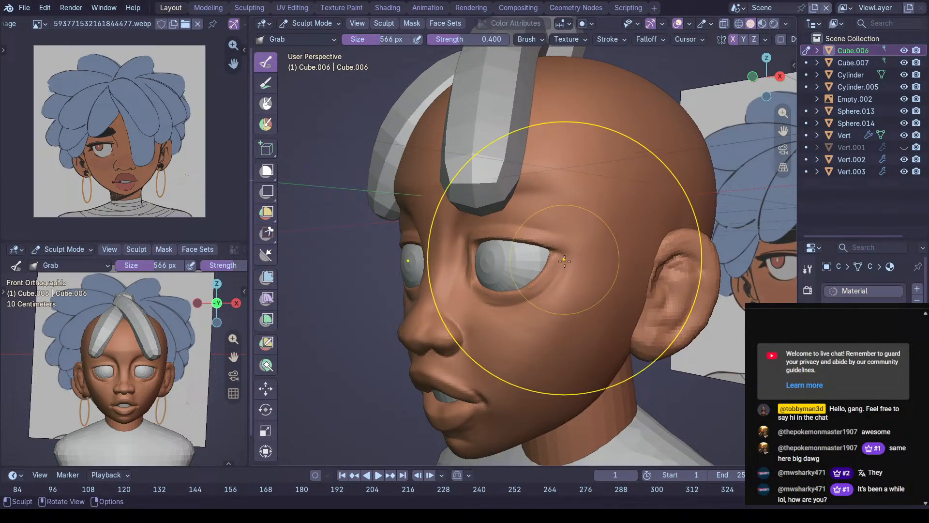
pyautogui.scroll(3, 581, 232)
pyautogui.moveTo(591, 259); pyautogui.dragTo(592, 243)
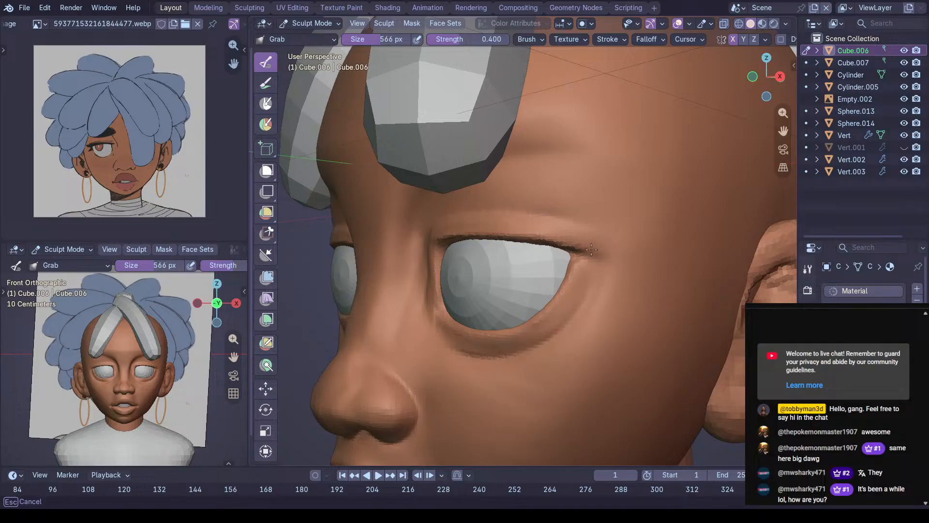
# Pull the outer part of the lower eyelid slightly down and outward with the Grab brush at 566 px
pyautogui.moveTo(604, 217); pyautogui.dragTo(682, 222, button='middle')
pyautogui.keyDown('ctrl'); pyautogui.moveTo(627, 246); pyautogui.dragTo(586, 315, button='middle'); pyautogui.keyUp('ctrl')
pyautogui.moveTo(583, 285); pyautogui.dragTo(561, 295, button='middle')
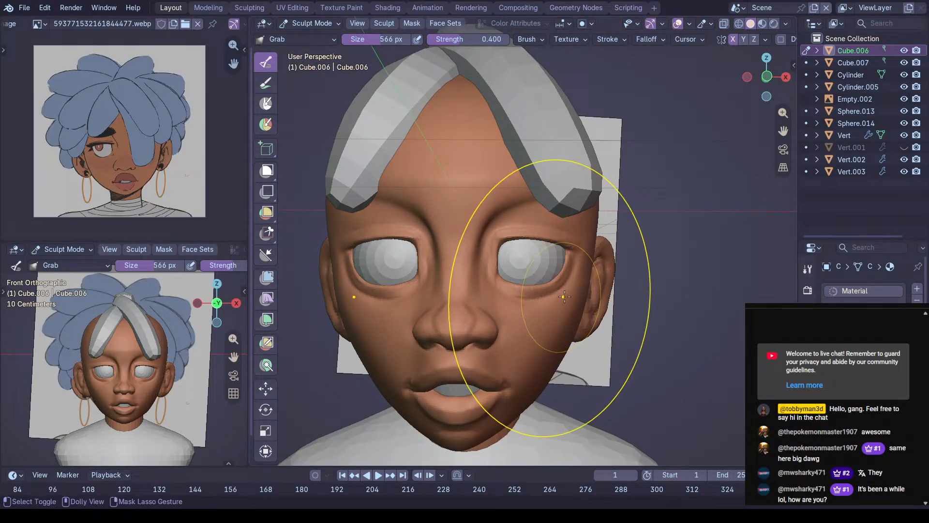
pyautogui.scroll(2, 543, 311)
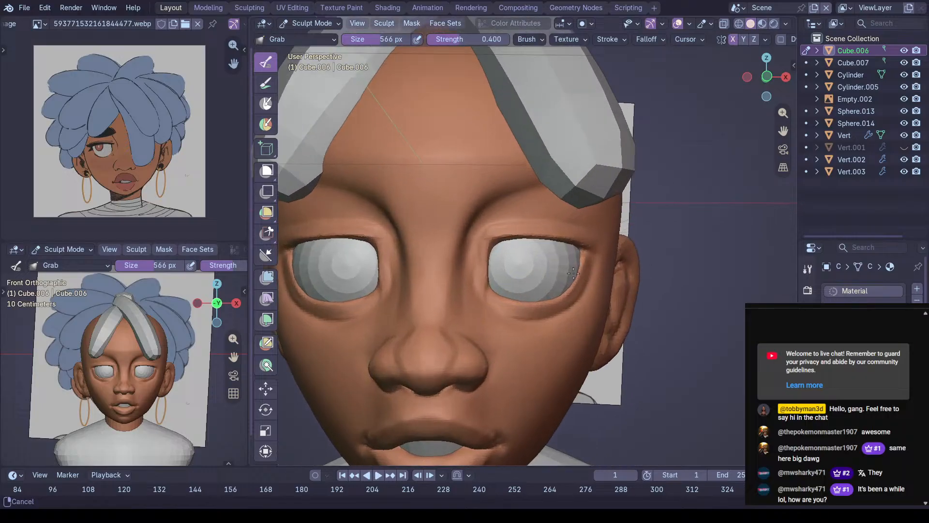
pyautogui.scroll(3, 545, 338)
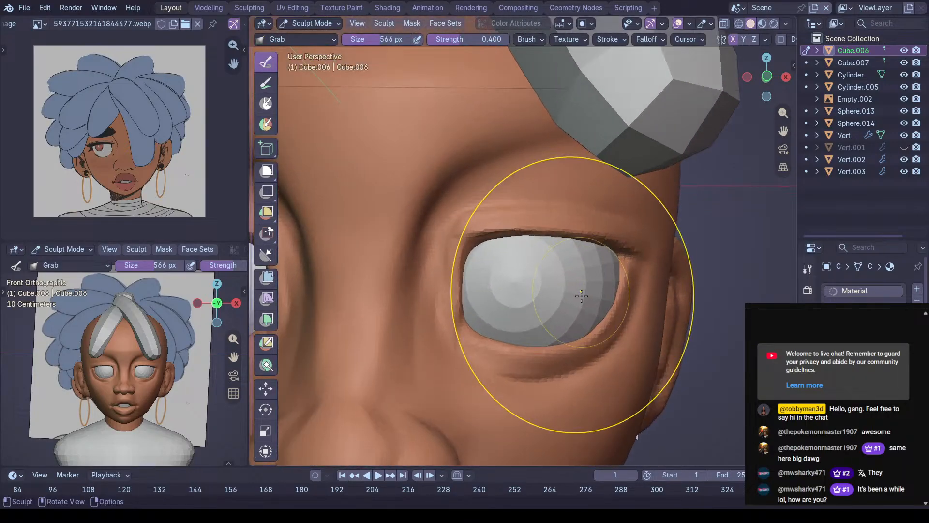
pyautogui.moveTo(593, 313); pyautogui.dragTo(604, 326)
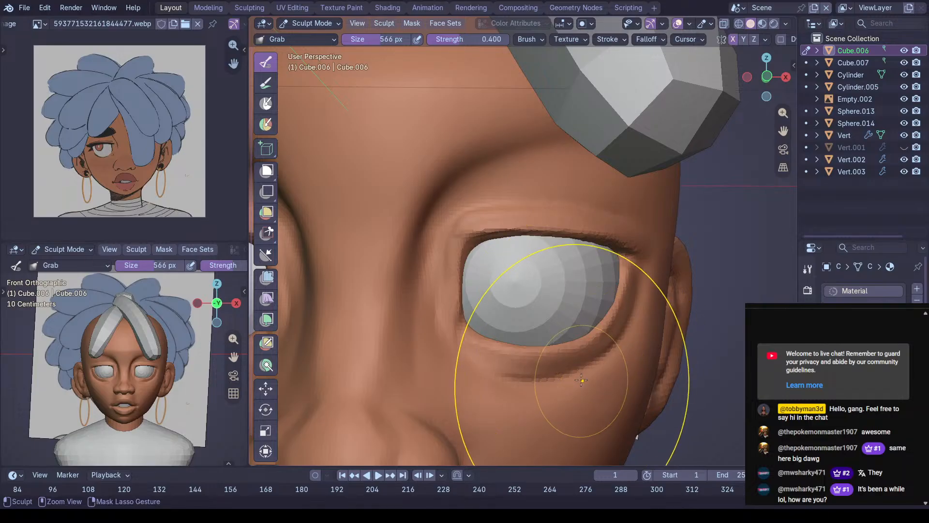
pyautogui.scroll(-6, 561, 345)
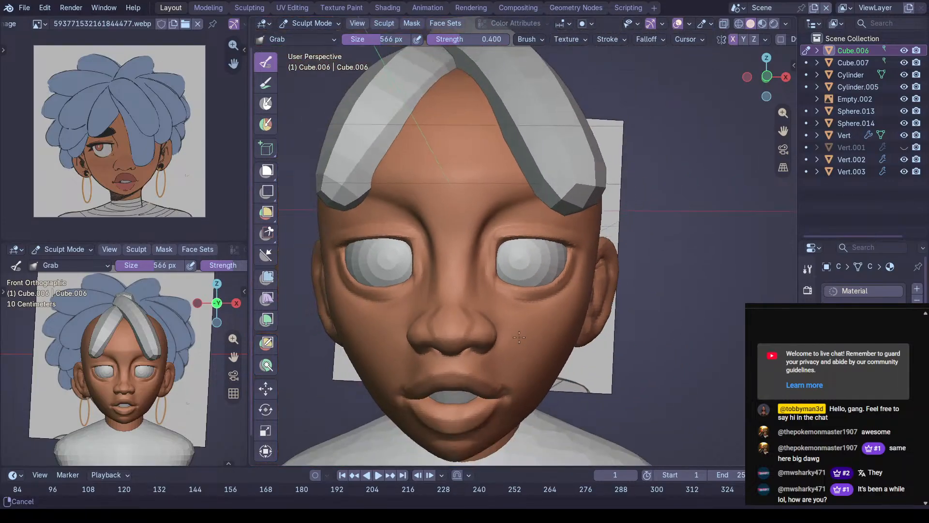
# Switch to Object Mode, select the eyeballs, push them slightly back along the Y axis and scale them up slightly
pyautogui.moveTo(644, 338)
pyautogui.mouseDown(button='middle')
pyautogui.moveTo(498, 301)
pyautogui.moveTo(420, 298)
pyautogui.mouseUp(button='middle')
pyautogui.hotkey('ctrl', 'Tab')
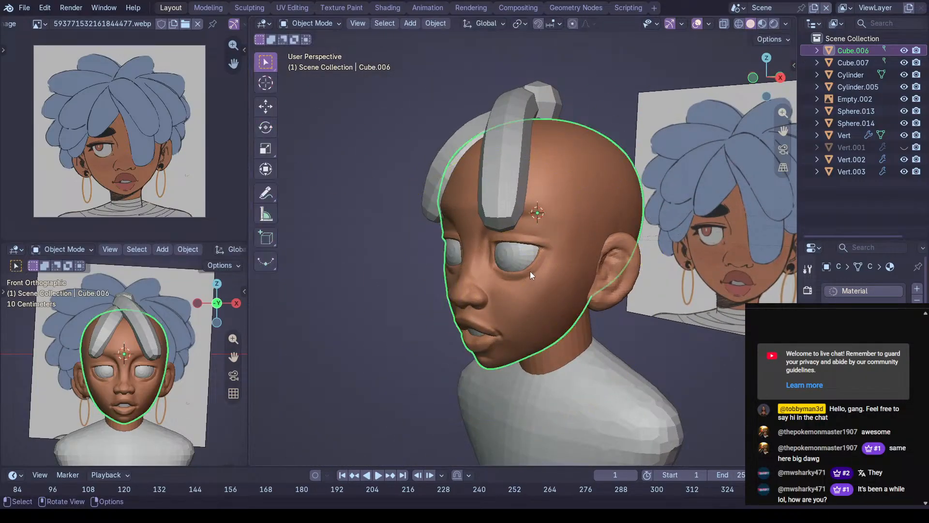
pyautogui.click(527, 257)
pyautogui.moveTo(527, 258); pyautogui.dragTo(496, 257, button='middle')
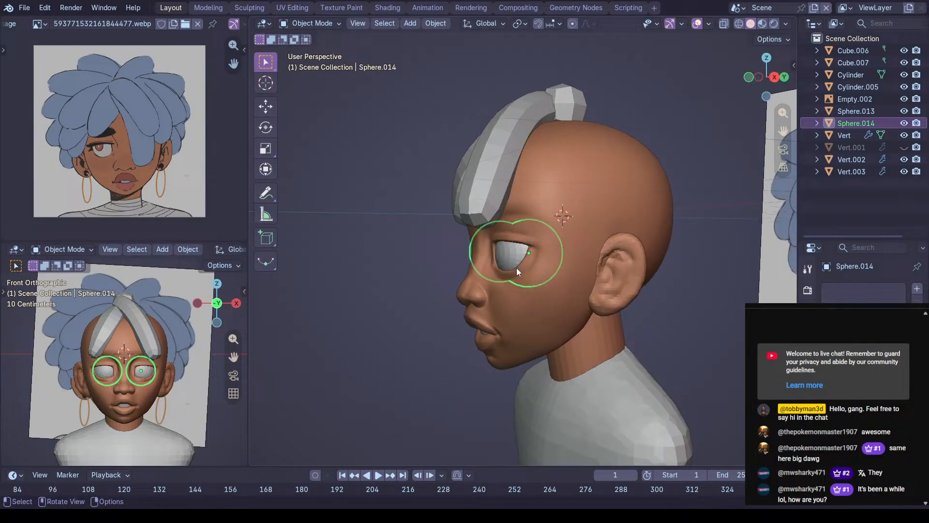
pyautogui.press('g')
pyautogui.press('y')
pyautogui.click(525, 265)
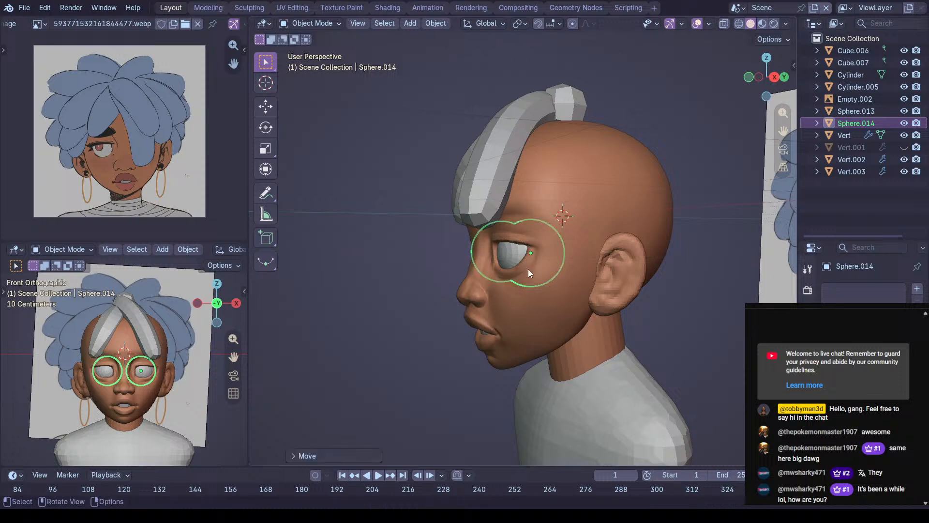
pyautogui.press('s')
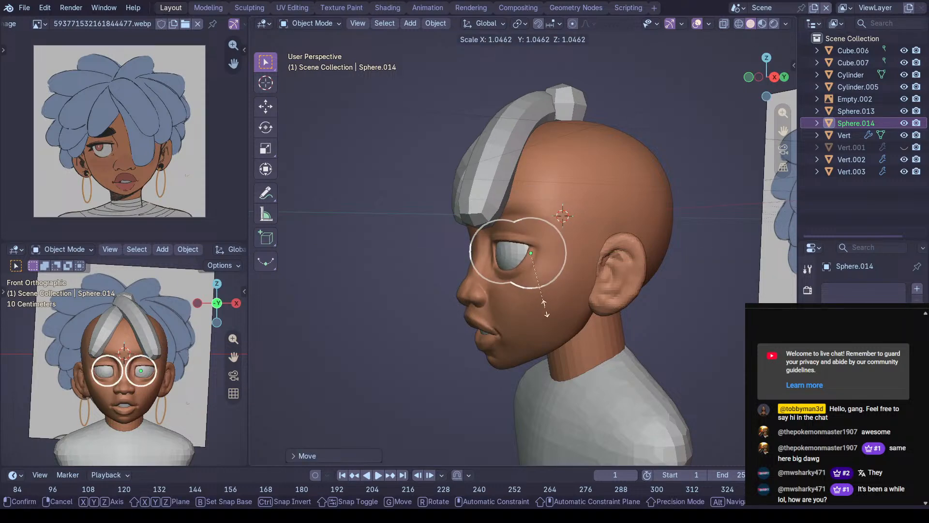
pyautogui.click(543, 328)
# Move the eyeballs slightly closer together along the X axis
pyautogui.moveTo(544, 328); pyautogui.dragTo(620, 303, button='middle')
pyautogui.scroll(6, 538, 263)
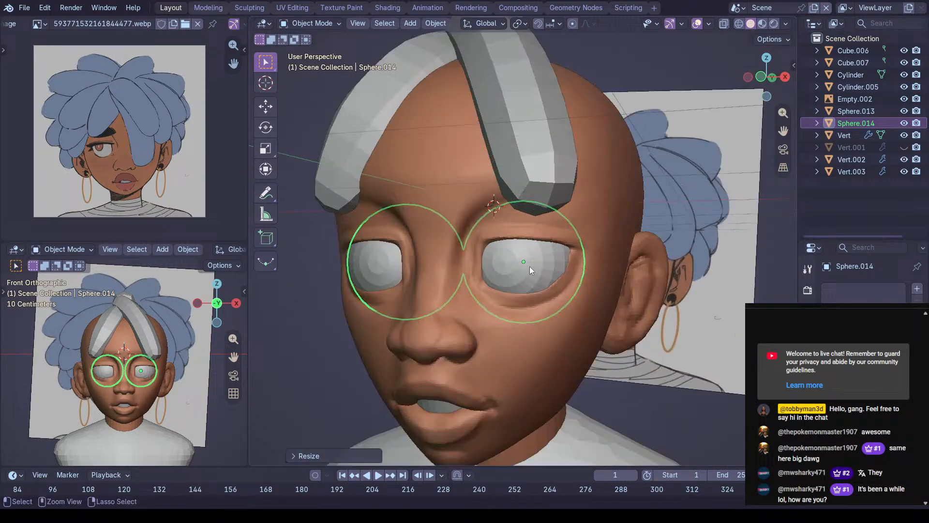
pyautogui.press('g')
pyautogui.press('x')
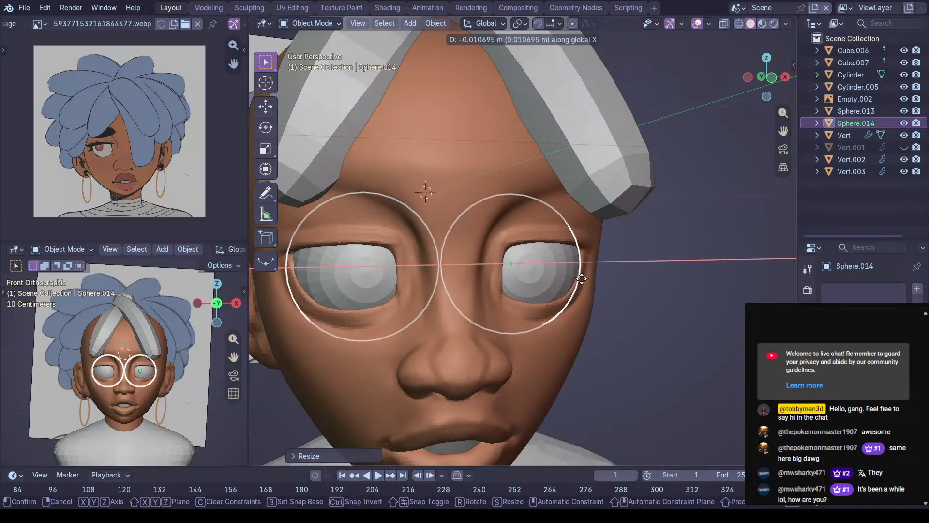
pyautogui.click(564, 280)
pyautogui.moveTo(565, 281); pyautogui.dragTo(536, 282, button='middle')
# Return the head to Sculpt Mode and pull the upper eyelid rim against the eyeball from below with the Grab brush at 566 px
pyautogui.moveTo(558, 323); pyautogui.dragTo(571, 215, button='middle')
pyautogui.click(679, 234)
pyautogui.click(587, 214)
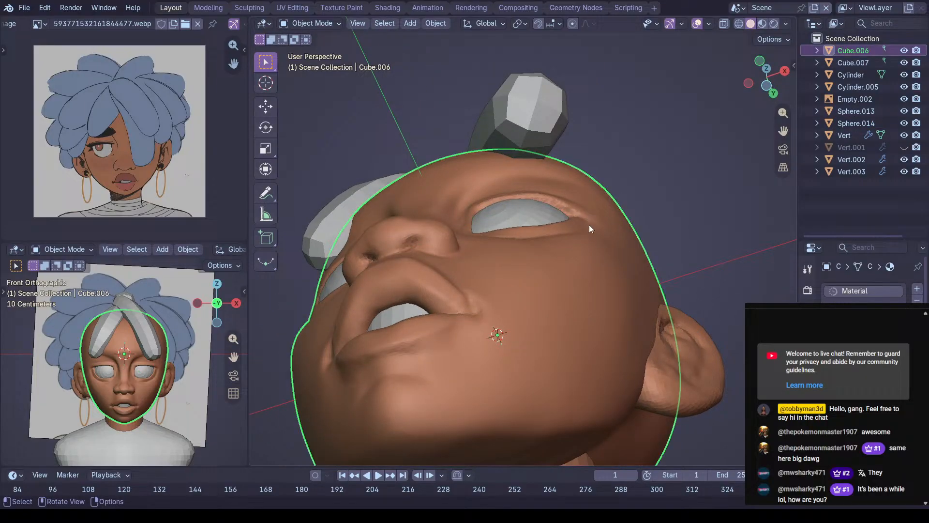
pyautogui.hotkey('ctrl', 'Tab')
pyautogui.keyDown('ctrl'); pyautogui.moveTo(549, 235); pyautogui.dragTo(556, 173, button='middle'); pyautogui.keyUp('ctrl')
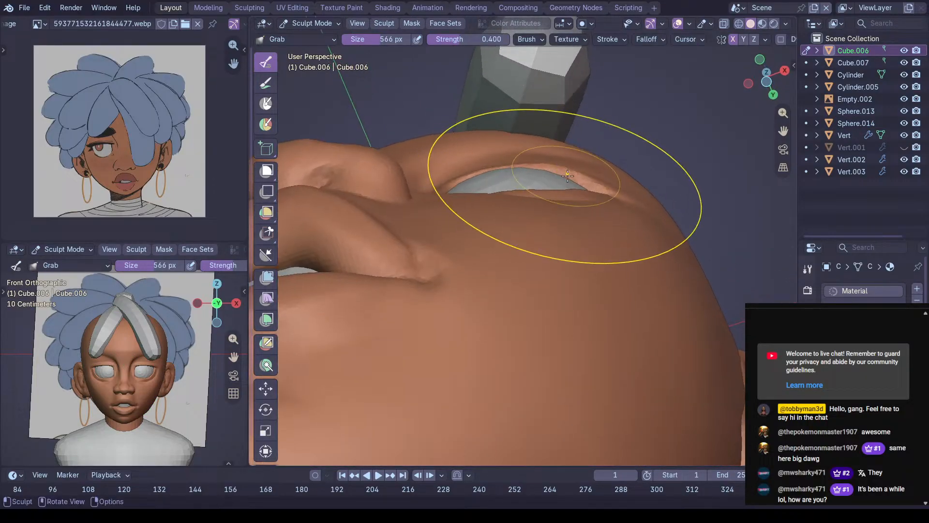
pyautogui.moveTo(567, 176); pyautogui.dragTo(572, 186)
pyautogui.keyDown('shift'); pyautogui.moveTo(544, 212); pyautogui.dragTo(531, 266, button='middle'); pyautogui.keyUp('shift')
pyautogui.keyDown('ctrl'); pyautogui.moveTo(531, 266); pyautogui.dragTo(495, 199, button='middle'); pyautogui.keyUp('ctrl')
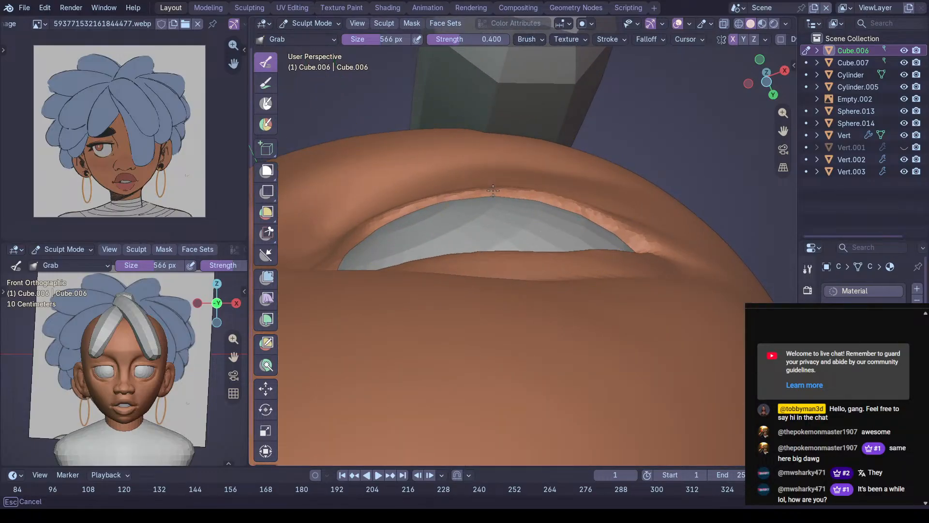
pyautogui.moveTo(545, 198); pyautogui.dragTo(574, 203)
# Examine the fit of the eyelids around the eyeballs and the inner eye corners from several angles
pyautogui.moveTo(602, 228)
pyautogui.mouseDown(button='middle')
pyautogui.moveTo(603, 312)
pyautogui.moveTo(635, 306)
pyautogui.moveTo(603, 327)
pyautogui.mouseUp(button='middle')
pyautogui.keyDown('ctrl'); pyautogui.moveTo(626, 245); pyautogui.dragTo(598, 295, button='middle'); pyautogui.keyUp('ctrl')
pyautogui.moveTo(598, 295); pyautogui.dragTo(550, 293, button='middle')
pyautogui.moveTo(489, 293)
pyautogui.mouseDown(button='middle')
pyautogui.moveTo(459, 293)
pyautogui.moveTo(435, 271)
pyautogui.moveTo(411, 333)
pyautogui.moveTo(375, 315)
pyautogui.moveTo(493, 270)
pyautogui.moveTo(480, 280)
pyautogui.moveTo(601, 247)
pyautogui.moveTo(537, 299)
pyautogui.mouseUp(button='middle')
pyautogui.moveTo(430, 312); pyautogui.dragTo(459, 261, button='middle')
pyautogui.keyDown('ctrl'); pyautogui.moveTo(455, 329); pyautogui.dragTo(500, 305, button='middle'); pyautogui.keyUp('ctrl')
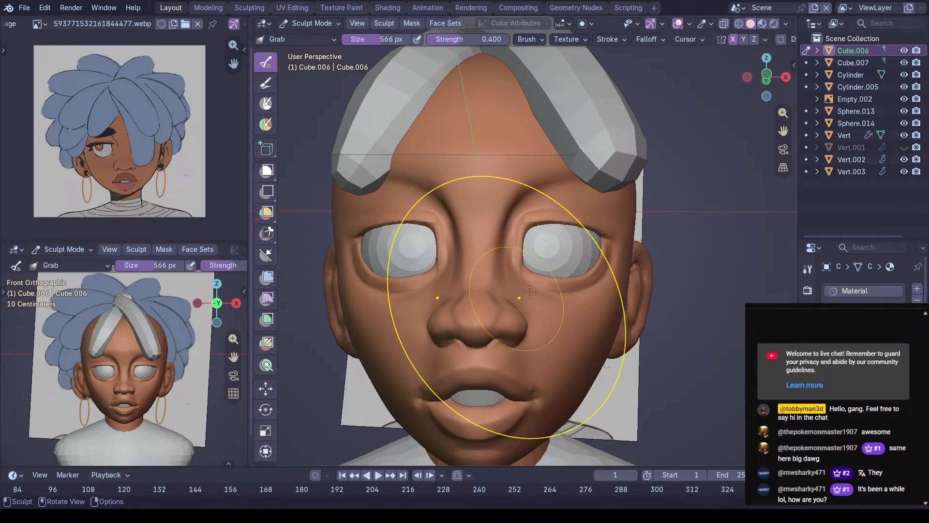
pyautogui.keyDown('shift'); pyautogui.moveTo(523, 281); pyautogui.dragTo(533, 261, button='middle'); pyautogui.keyUp('shift')
pyautogui.keyDown('ctrl'); pyautogui.moveTo(511, 305); pyautogui.dragTo(514, 271, button='middle'); pyautogui.keyUp('ctrl')
pyautogui.keyDown('shift'); pyautogui.moveTo(508, 298); pyautogui.dragTo(502, 253, button='middle'); pyautogui.keyUp('shift')
# Smooth the crease between the nose bridge and inner eye corner with the Smooth brush at 200 px and 0.700 strength
pyautogui.press('f')
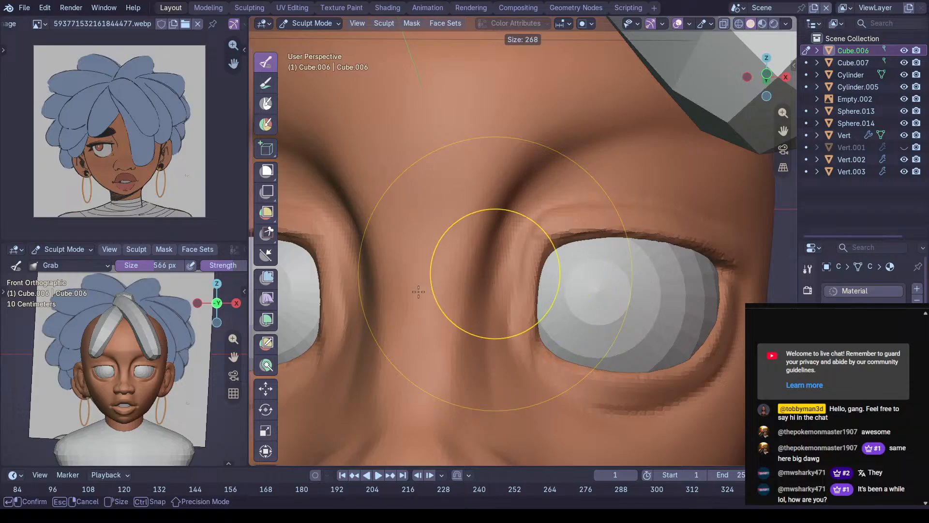
pyautogui.click(446, 292)
pyautogui.hotkey('shift', 's')
pyautogui.scroll(3, 489, 290)
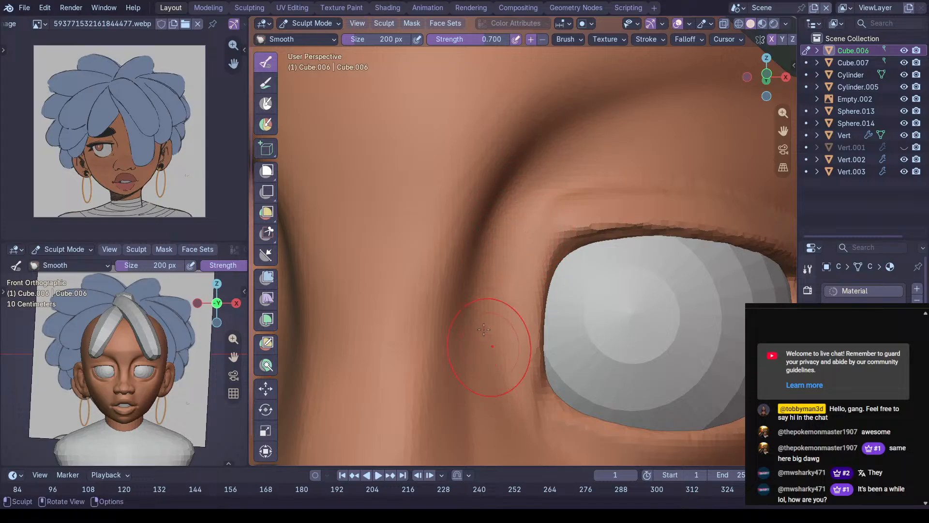
pyautogui.scroll(-4, 498, 358)
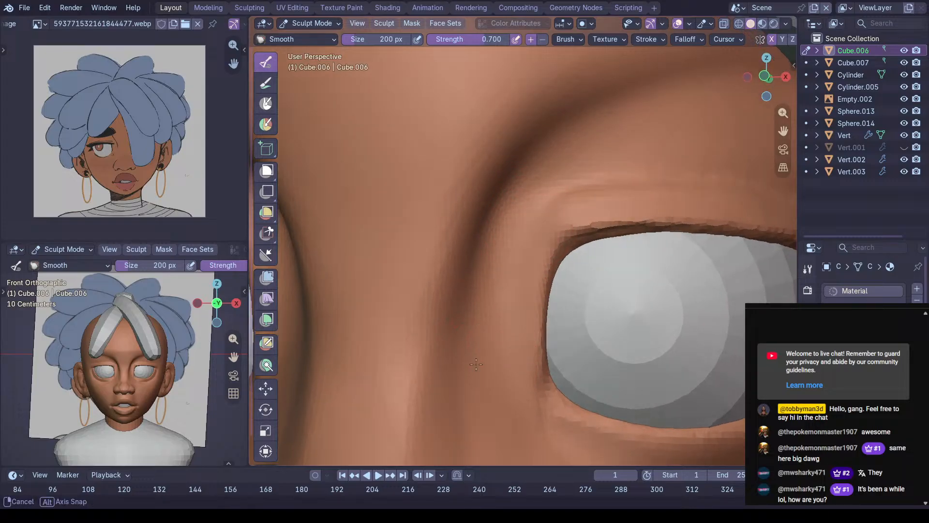
pyautogui.moveTo(493, 358); pyautogui.dragTo(504, 242, button='middle')
pyautogui.scroll(2, 514, 326)
pyautogui.keyDown('ctrl'); pyautogui.moveTo(520, 280); pyautogui.dragTo(519, 258, button='middle'); pyautogui.keyUp('ctrl')
pyautogui.keyDown('ctrl'); pyautogui.moveTo(467, 358); pyautogui.dragTo(521, 239); pyautogui.keyUp('ctrl')
pyautogui.moveTo(469, 354)
pyautogui.keyDown('ctrl'); pyautogui.mouseDown()
pyautogui.moveTo(510, 245)
pyautogui.moveTo(465, 361)
pyautogui.moveTo(492, 291)
pyautogui.moveTo(471, 301)
pyautogui.moveTo(466, 349)
pyautogui.moveTo(454, 332)
pyautogui.moveTo(483, 311)
pyautogui.moveTo(489, 271)
pyautogui.moveTo(483, 324)
pyautogui.moveTo(507, 226)
pyautogui.moveTo(518, 214)
pyautogui.moveTo(518, 237)
pyautogui.mouseUp(); pyautogui.keyUp('ctrl')
pyautogui.moveTo(478, 381)
pyautogui.mouseDown()
pyautogui.moveTo(486, 442)
pyautogui.moveTo(480, 397)
pyautogui.moveTo(505, 253)
pyautogui.mouseUp()
pyautogui.moveTo(467, 421); pyautogui.dragTo(481, 430)
pyautogui.scroll(-3, 530, 313)
pyautogui.moveTo(530, 313)
pyautogui.mouseDown(button='middle')
pyautogui.moveTo(572, 357)
pyautogui.moveTo(566, 344)
pyautogui.mouseUp(button='middle')
pyautogui.scroll(-5, 566, 345)
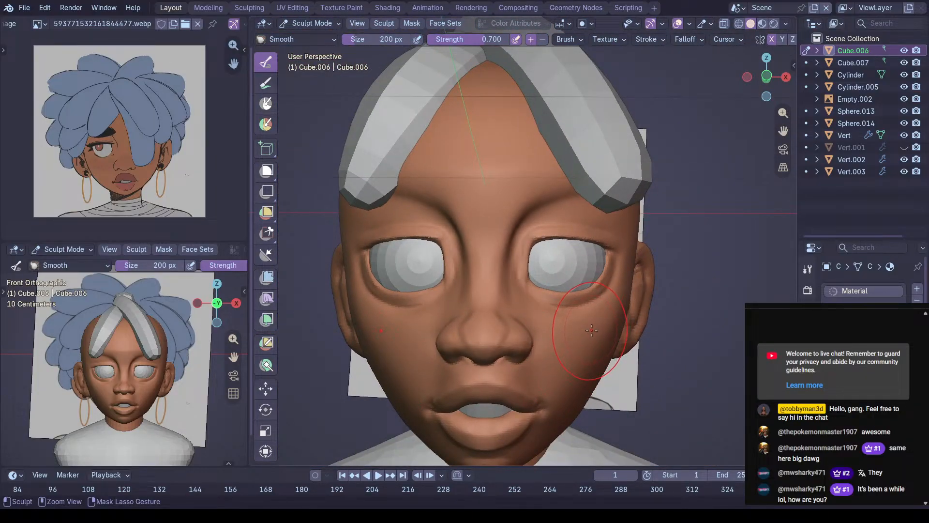
# Save the file, switch the head to Object Mode, deselect it, and save again
pyautogui.hotkey('ctrl', 's')
pyautogui.hotkey('ctrl', 'Tab')
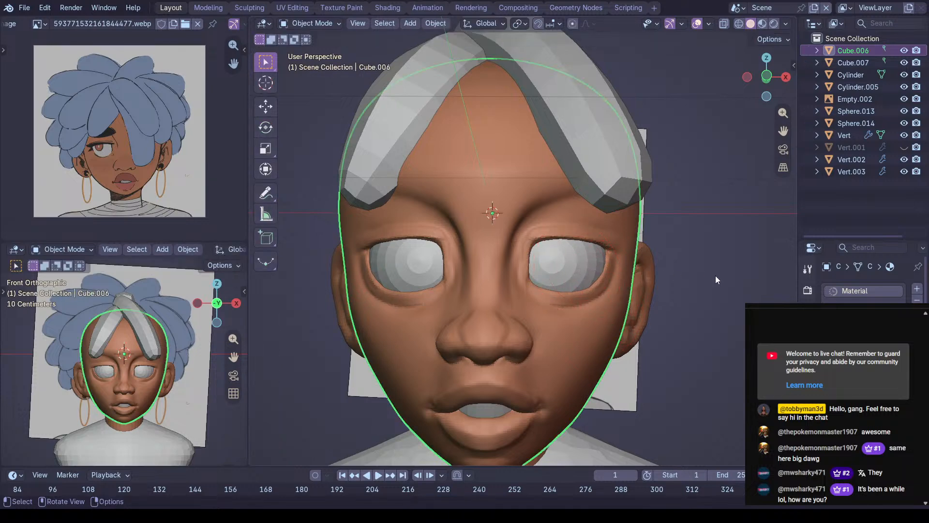
pyautogui.click(719, 283)
pyautogui.hotkey('ctrl', 's')
# Examine the eyes and eyelids in a close three-quarter view
pyautogui.scroll(-3, 687, 258)
pyautogui.moveTo(675, 302); pyautogui.dragTo(562, 326, button='middle')
pyautogui.scroll(2, 551, 305)
pyautogui.scroll(2, 433, 293)
pyautogui.moveTo(436, 281); pyautogui.dragTo(408, 254, button='middle')
pyautogui.scroll(3, 443, 262)
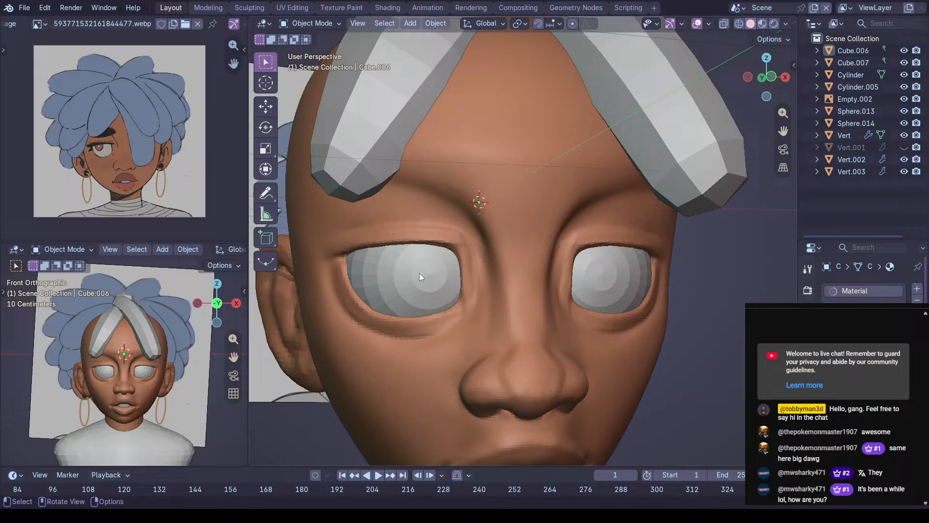
# Raise the upper eyelids slightly with the Grab brush at 358 px and 0.400 strength, and return the head to Object Mode
pyautogui.scroll(1, 405, 260)
pyautogui.hotkey('ctrl', 'Tab')
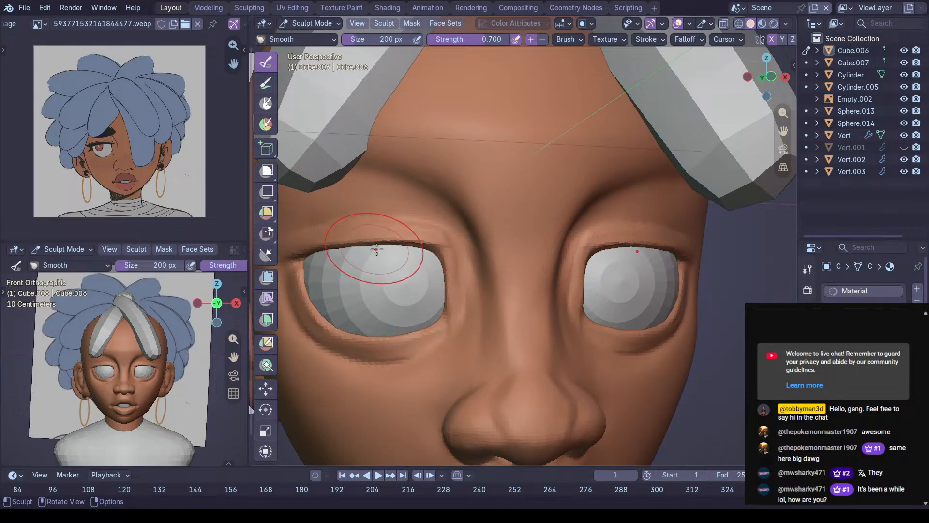
pyautogui.scroll(-2, 375, 249)
pyautogui.press('g')
pyautogui.moveTo(397, 247); pyautogui.dragTo(397, 236)
pyautogui.moveTo(456, 243); pyautogui.dragTo(462, 241)
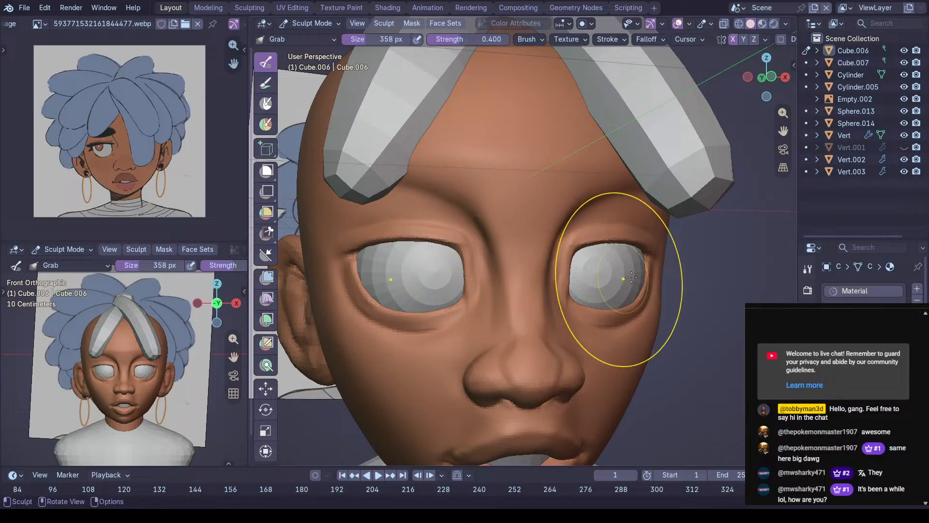
pyautogui.scroll(-2, 597, 273)
pyautogui.scroll(-2, 581, 290)
pyautogui.moveTo(581, 290)
pyautogui.mouseDown(button='middle')
pyautogui.moveTo(536, 257)
pyautogui.moveTo(571, 250)
pyautogui.mouseUp(button='middle')
pyautogui.scroll(2, 605, 242)
pyautogui.scroll(-4, 608, 248)
pyautogui.hotkey('ctrl', 'Tab')
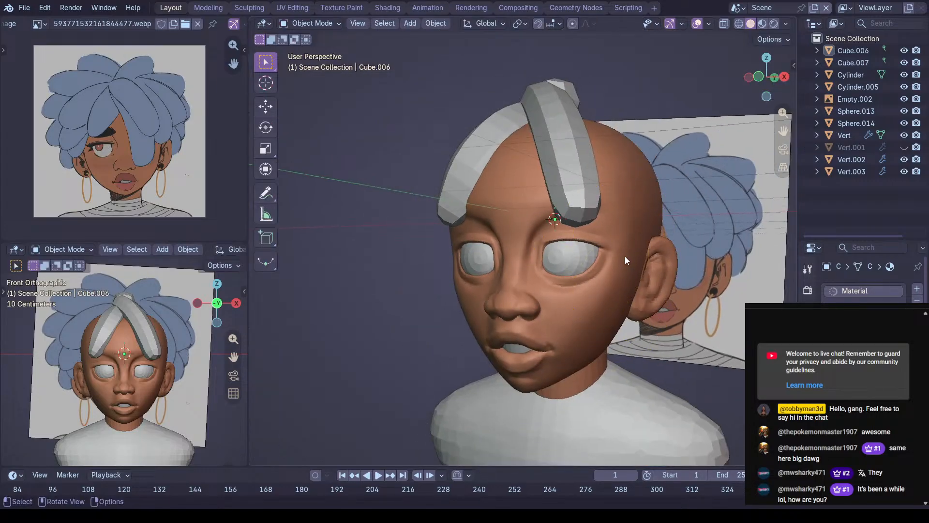
# Color the Vert.002 hair strand's material with the blue sampled from the reference drawing's hair, and brighten that color
pyautogui.click(575, 210)
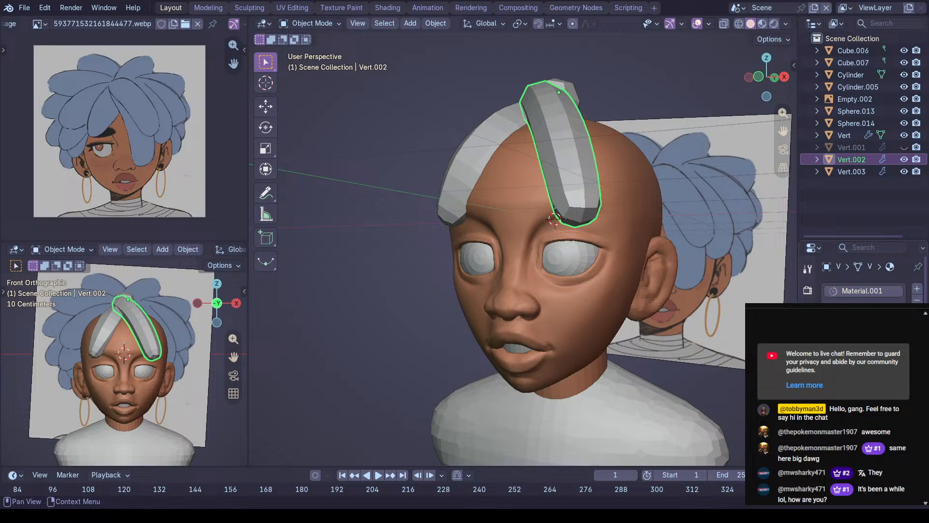
pyautogui.scroll(-5, 864, 279)
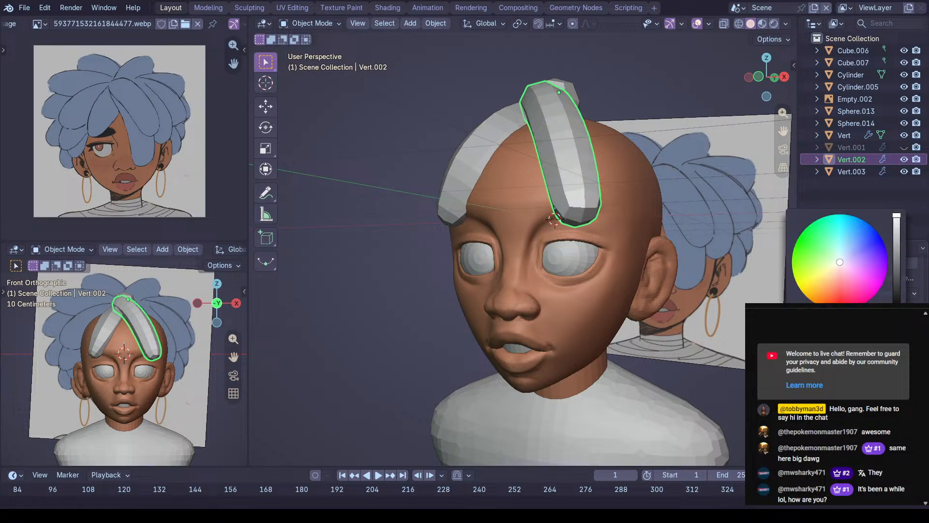
pyautogui.click(148, 154)
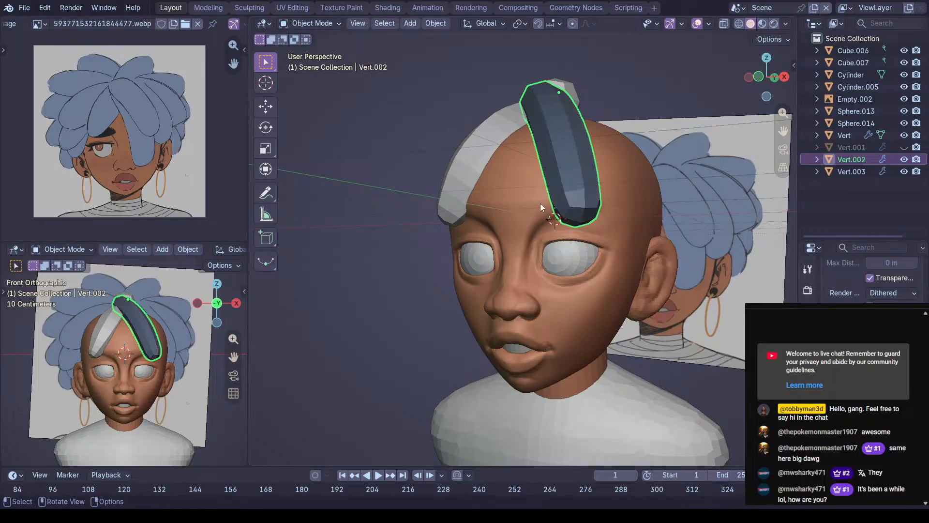
pyautogui.scroll(-5, 861, 280)
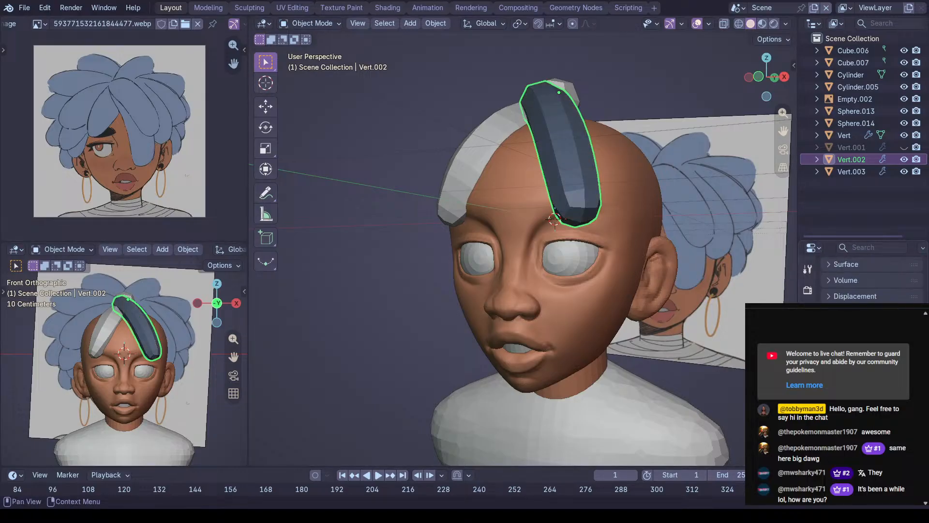
pyautogui.scroll(3, 862, 279)
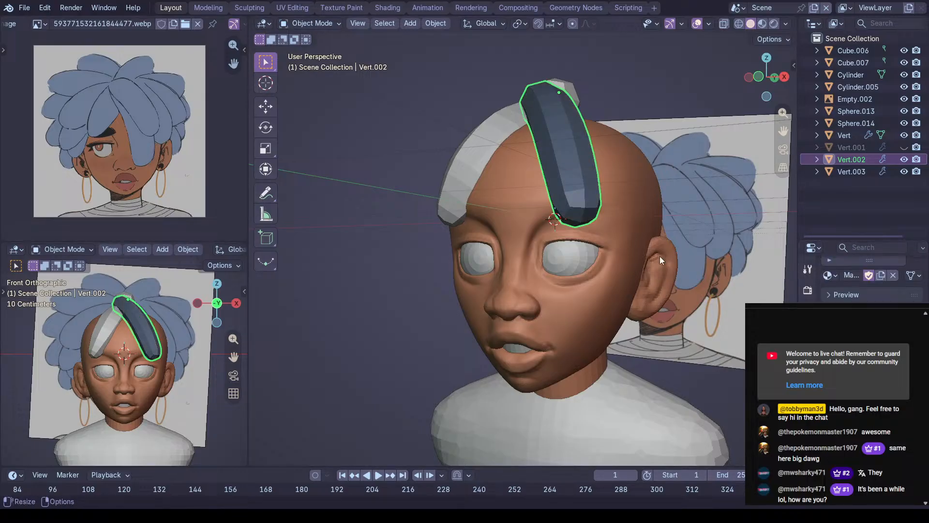
pyautogui.moveTo(894, 239); pyautogui.dragTo(913, 228)
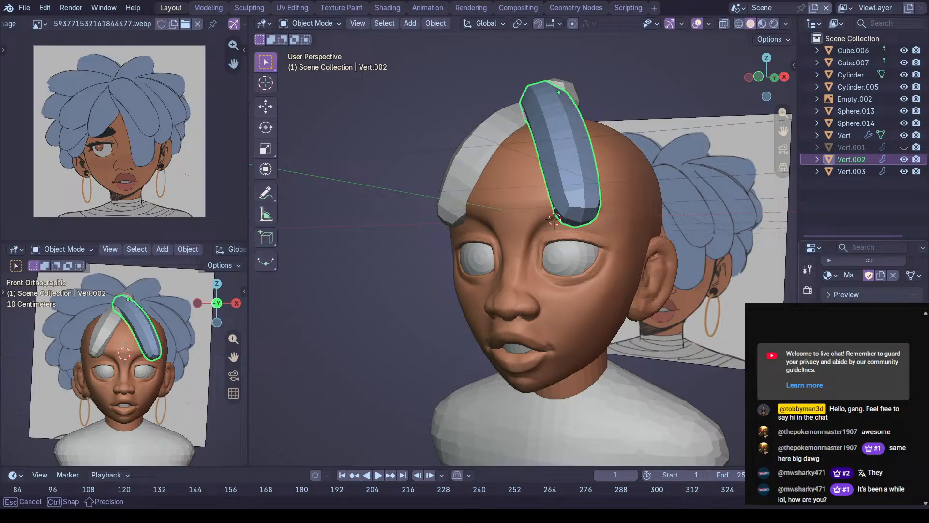
# Link the blue strand's material to the other hair strands, deselect everything and save the file
pyautogui.moveTo(503, 244); pyautogui.dragTo(550, 120, button='middle')
pyautogui.click(684, 277)
pyautogui.click(488, 160)
pyautogui.keyDown('shift'); pyautogui.click(553, 123); pyautogui.keyUp('shift')
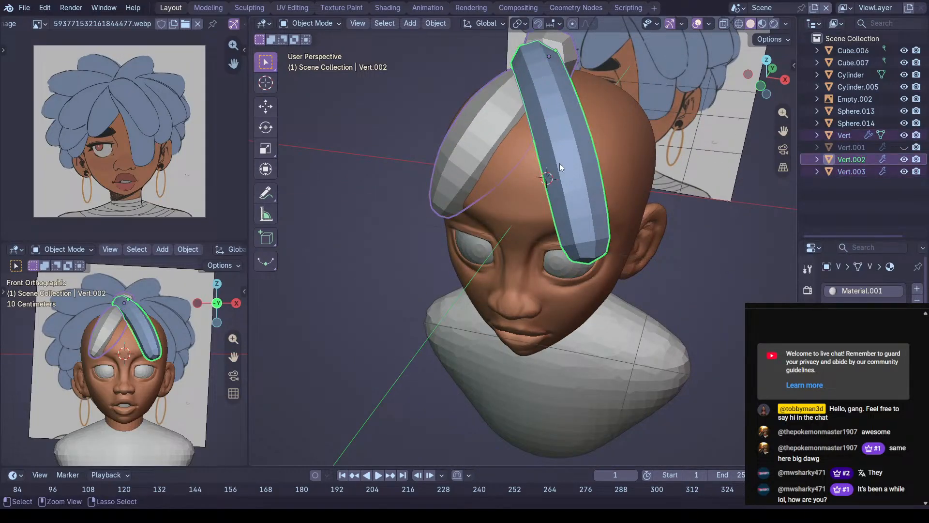
pyautogui.hotkey('ctrl', 'l')
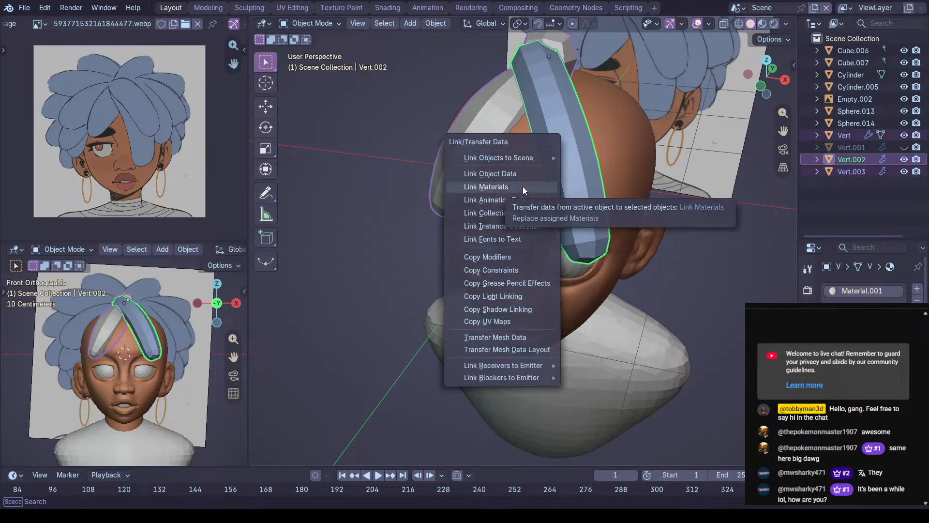
pyautogui.click(524, 186)
pyautogui.hotkey('alt', 'a')
pyautogui.moveTo(696, 230); pyautogui.dragTo(692, 202, button='middle')
pyautogui.hotkey('ctrl', 's')
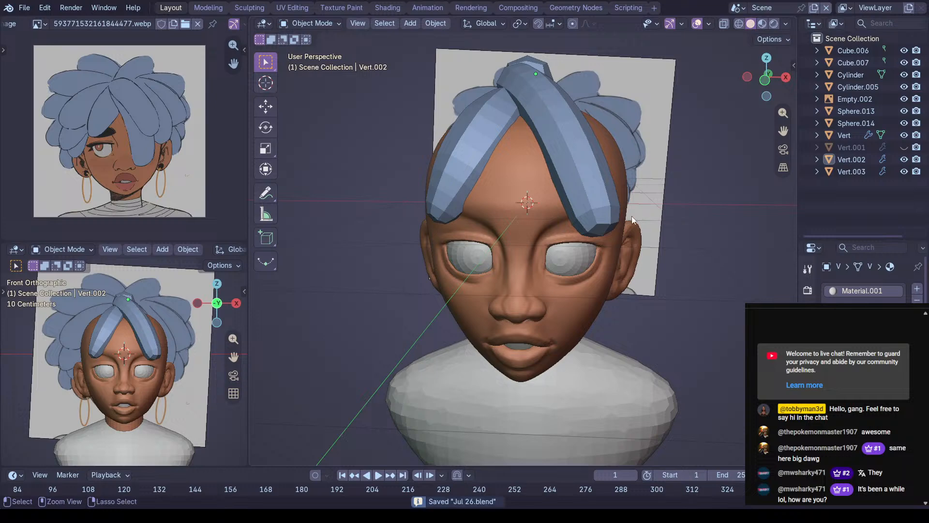
# Copy the modifiers from hair strand Vert.003 to strand Vert.002
pyautogui.moveTo(520, 294); pyautogui.dragTo(559, 269, button='middle')
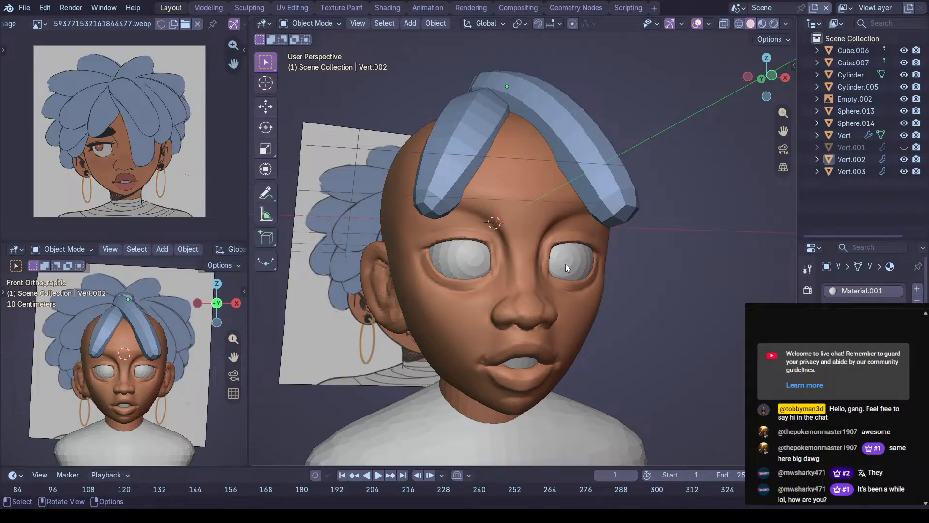
pyautogui.click(457, 191)
pyautogui.moveTo(449, 192); pyautogui.dragTo(614, 184, button='middle')
pyautogui.press('Tab')
pyautogui.press('Tab')
pyautogui.click(625, 182)
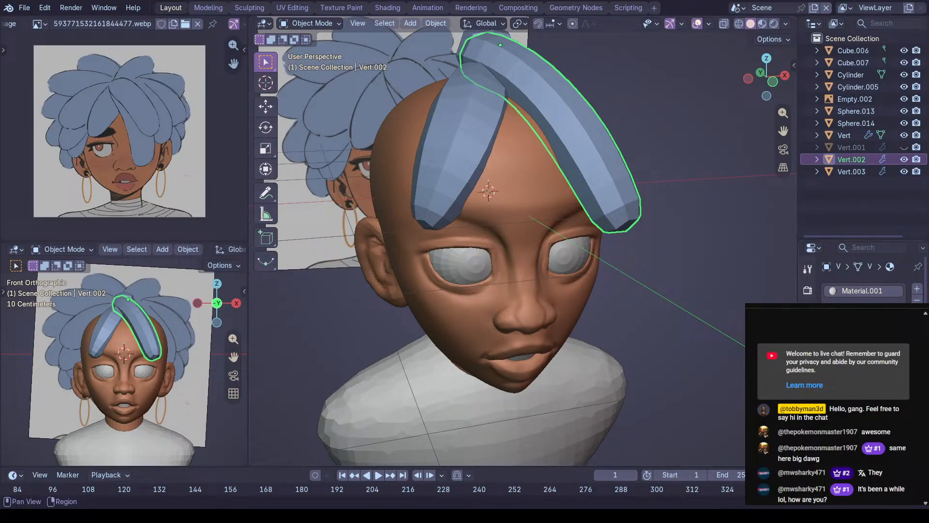
pyautogui.keyDown('shift'); pyautogui.click(455, 157); pyautogui.keyUp('shift')
pyautogui.hotkey('ctrl', 'l')
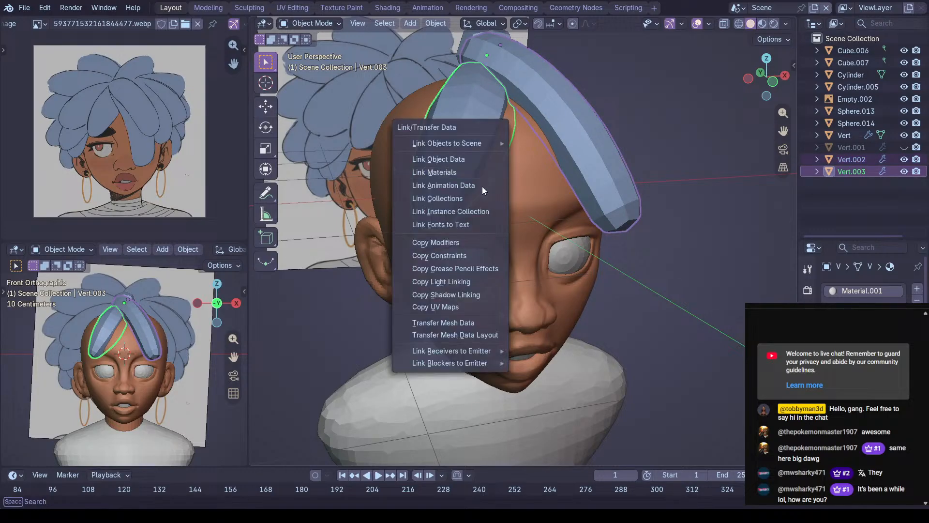
pyautogui.click(463, 242)
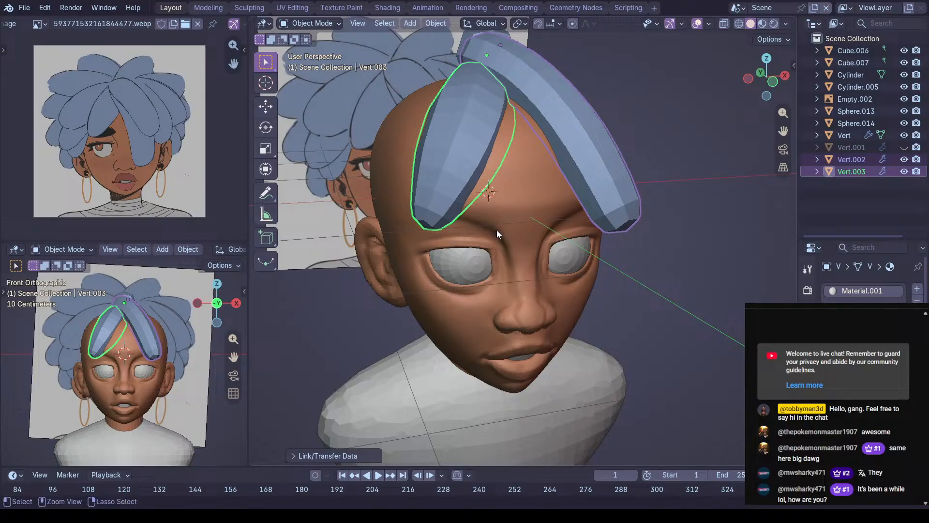
# Open hair strand Vert.003 in Edit Mode with X-ray display to expose its vertex chain
pyautogui.click(457, 179)
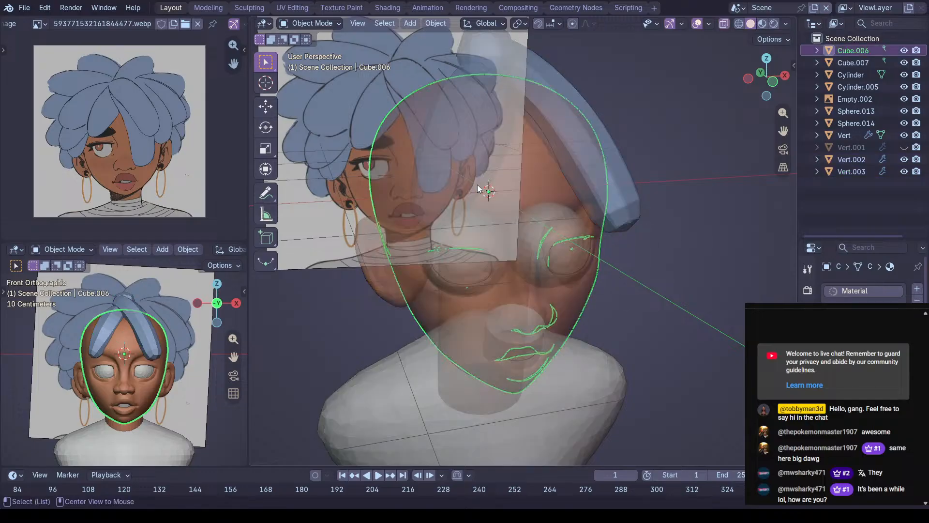
pyautogui.click(466, 161)
pyautogui.press('Tab')
pyautogui.hotkey('alt', 'z')
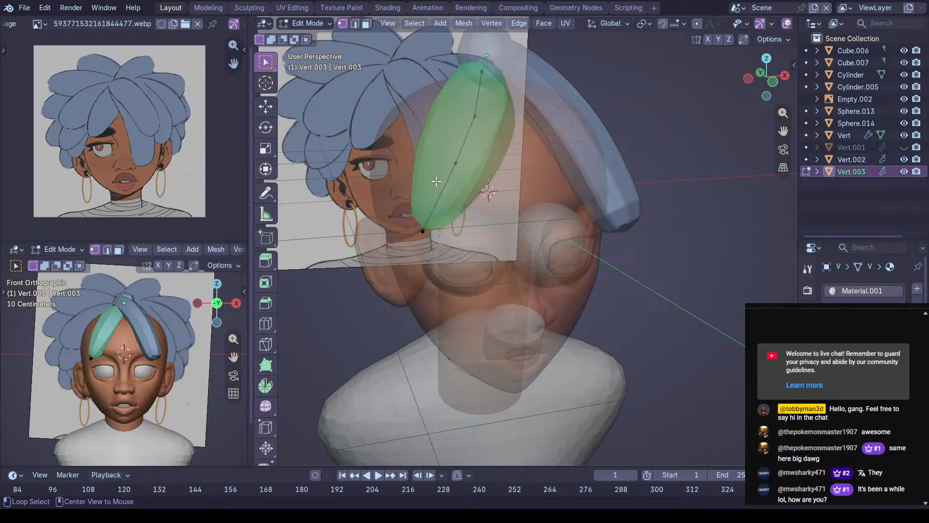
pyautogui.moveTo(484, 165); pyautogui.dragTo(377, 156, button='middle')
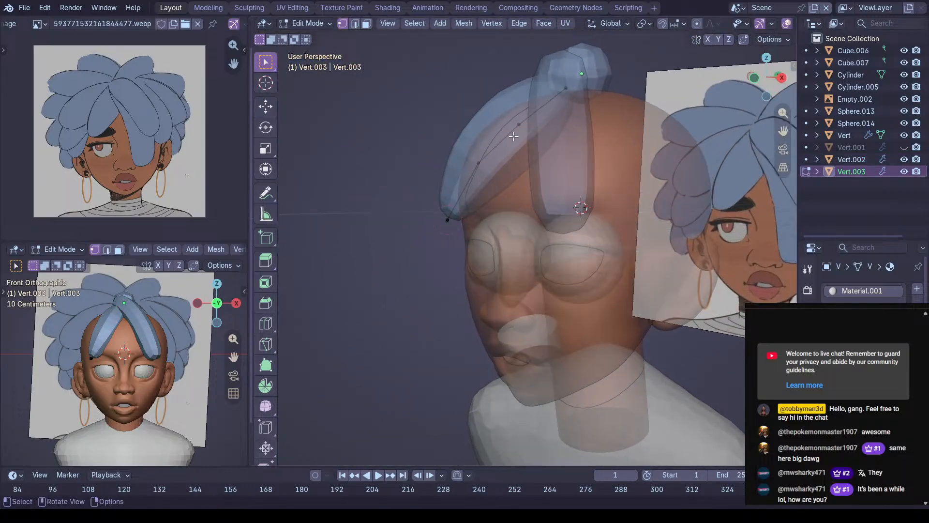
pyautogui.hotkey('alt', 'q')
pyautogui.hotkey('alt', 'q')
pyautogui.hotkey('alt', 's')
pyautogui.rightClick(538, 235)
# Nudge the strand's upper-middle vertex slightly forward, and save the file in Object Mode with X-ray off
pyautogui.moveTo(576, 209); pyautogui.dragTo(539, 197, button='middle')
pyautogui.hotkey('alt', 'a')
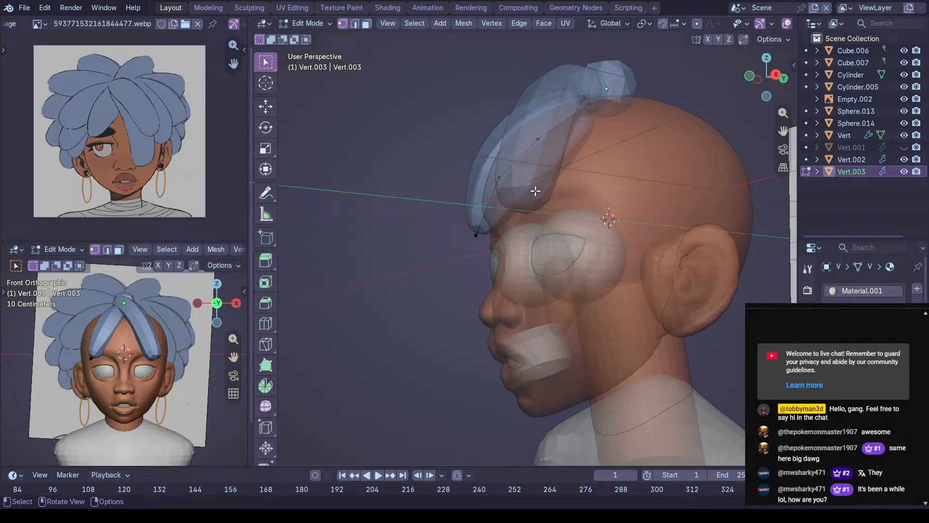
pyautogui.hotkey('ctrl', 'z')
pyautogui.press('g')
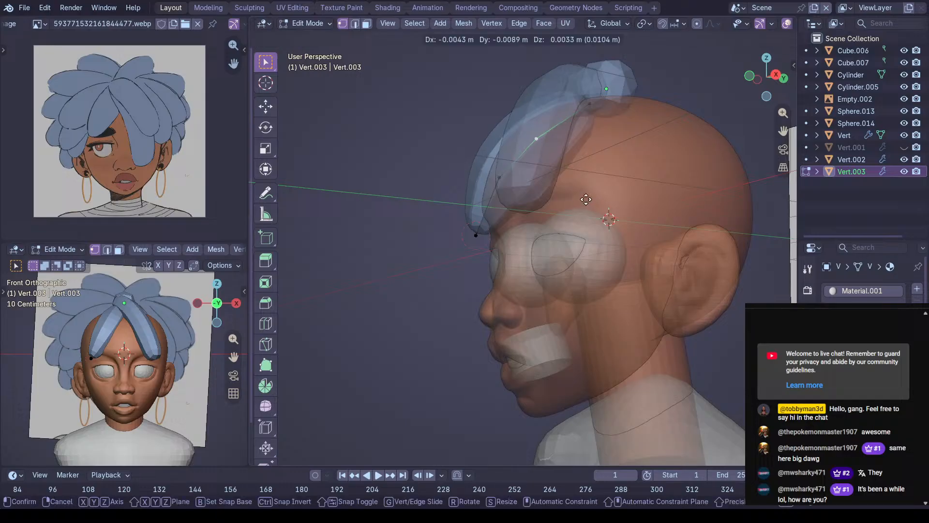
pyautogui.click(582, 195)
pyautogui.hotkey('alt', 'z')
pyautogui.moveTo(582, 194); pyautogui.dragTo(614, 201, button='middle')
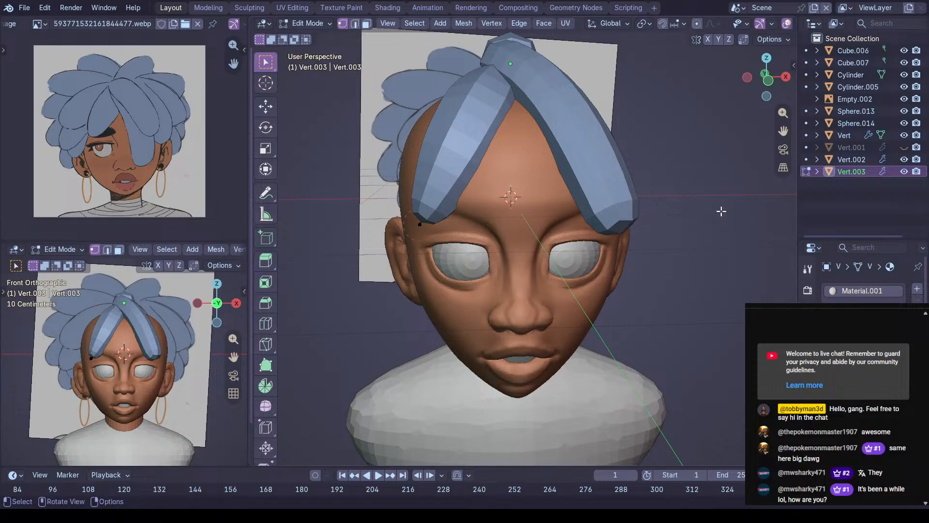
pyautogui.press('Tab')
pyautogui.hotkey('ctrl', 's')
pyautogui.scroll(-3, 624, 223)
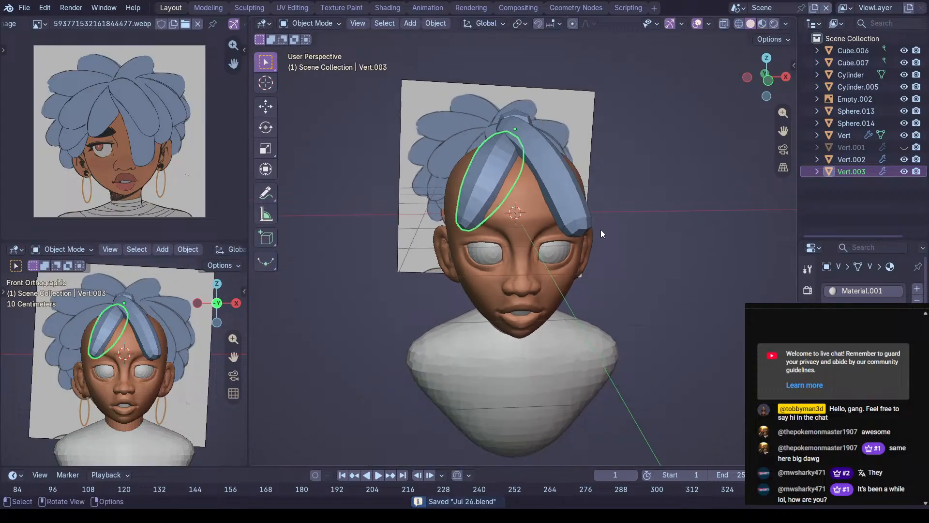
pyautogui.scroll(2, 573, 280)
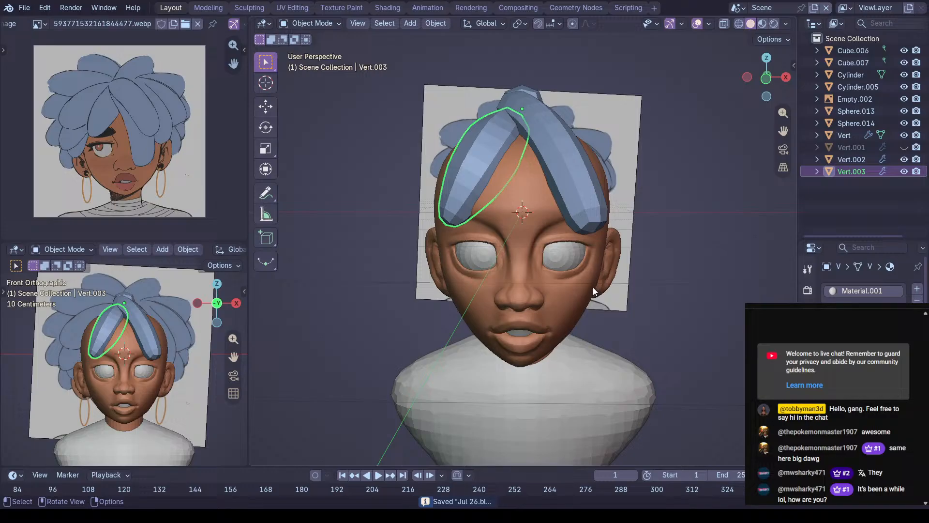
pyautogui.moveTo(579, 260); pyautogui.dragTo(553, 200, button='middle')
pyautogui.hotkey('shift', 'a')
pyautogui.moveTo(544, 199)
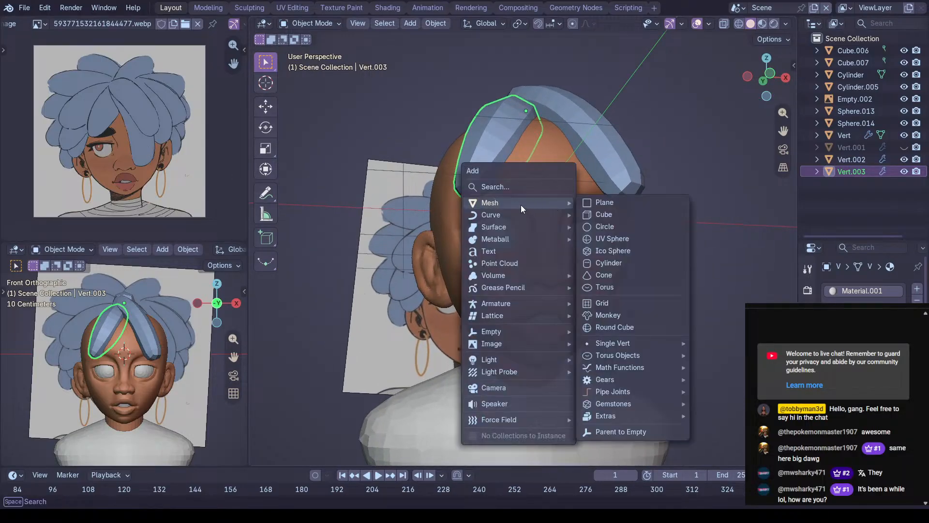
pyautogui.click(597, 216)
pyautogui.hotkey('ctrl', 'z')
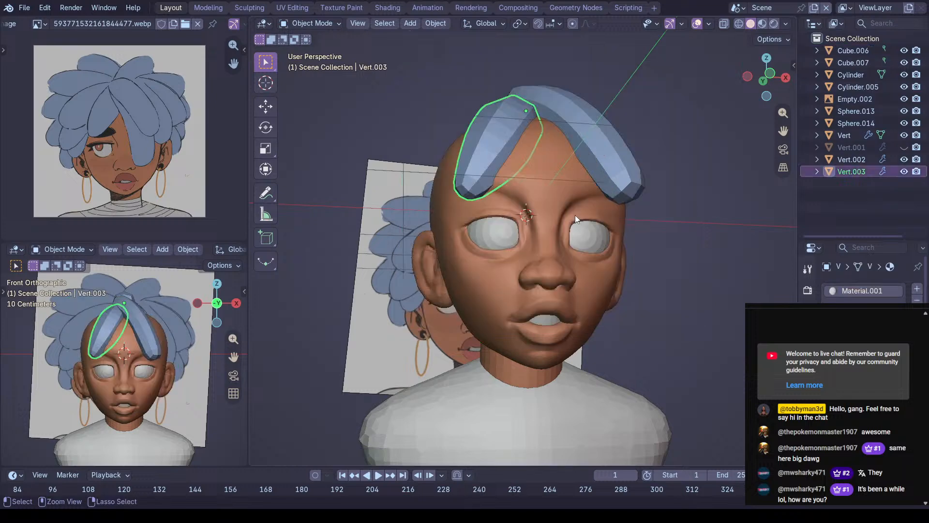
# Add a single-vertex mesh at the 3D cursor on the forehead
pyautogui.hotkey('shift', 'a')
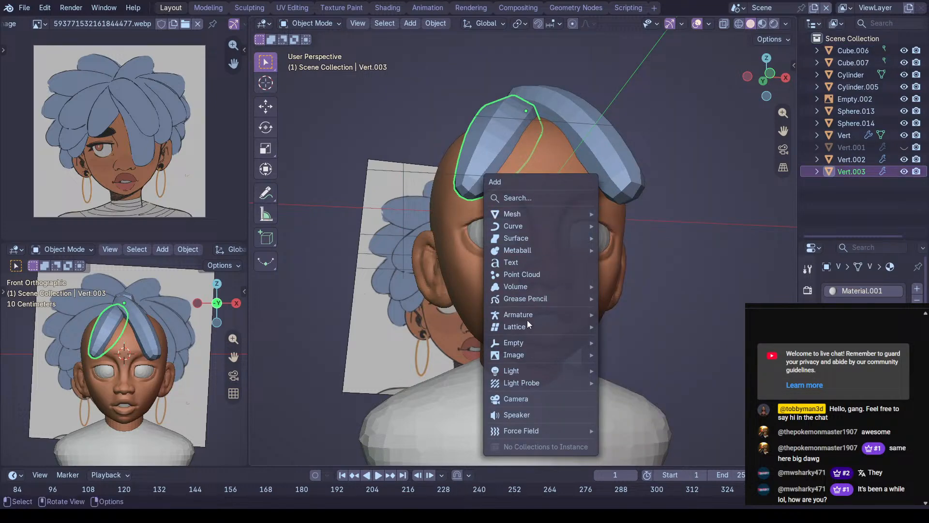
pyautogui.moveTo(531, 217)
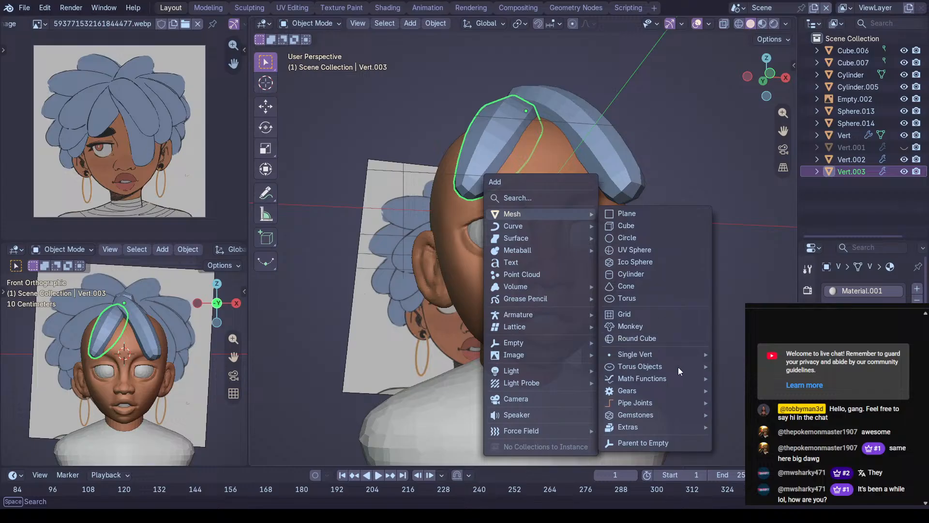
pyautogui.moveTo(694, 356)
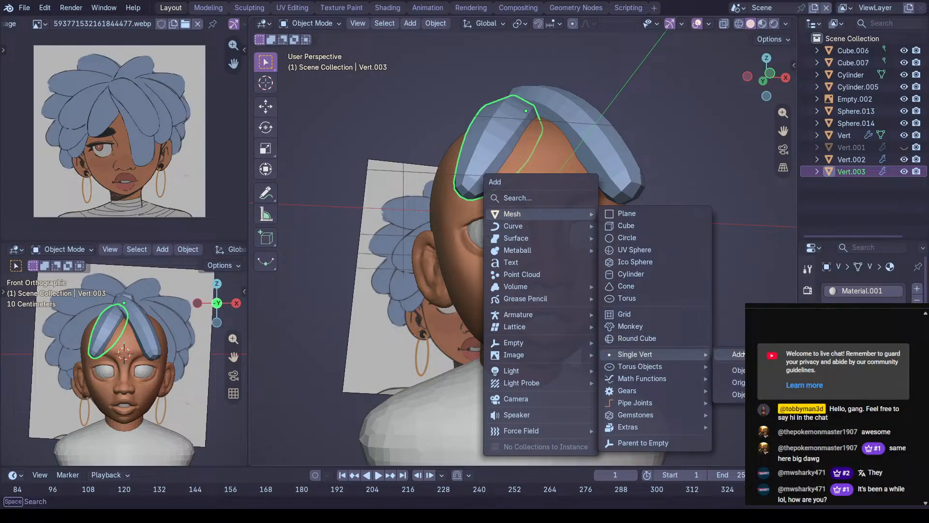
pyautogui.click(733, 354)
pyautogui.moveTo(617, 237); pyautogui.dragTo(610, 227, button='middle')
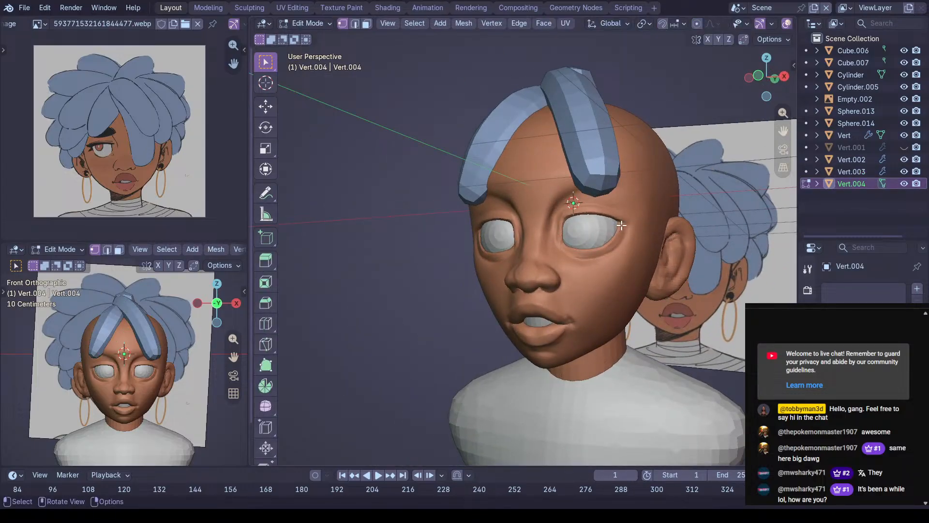
# Align the view to front orthographic and enable snapping with Face Project as the snap target
pyautogui.press('KP_1')
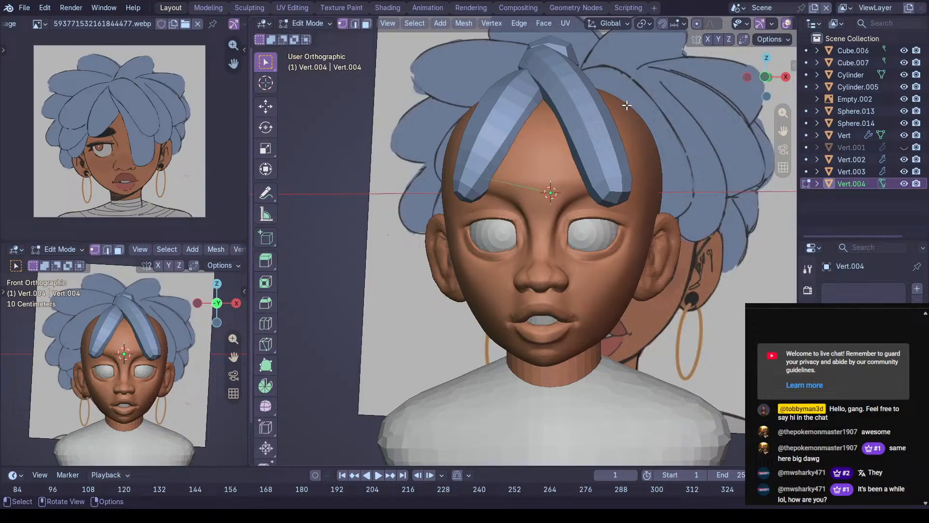
pyautogui.press('KP_1')
pyautogui.click(662, 23)
pyautogui.click(682, 24)
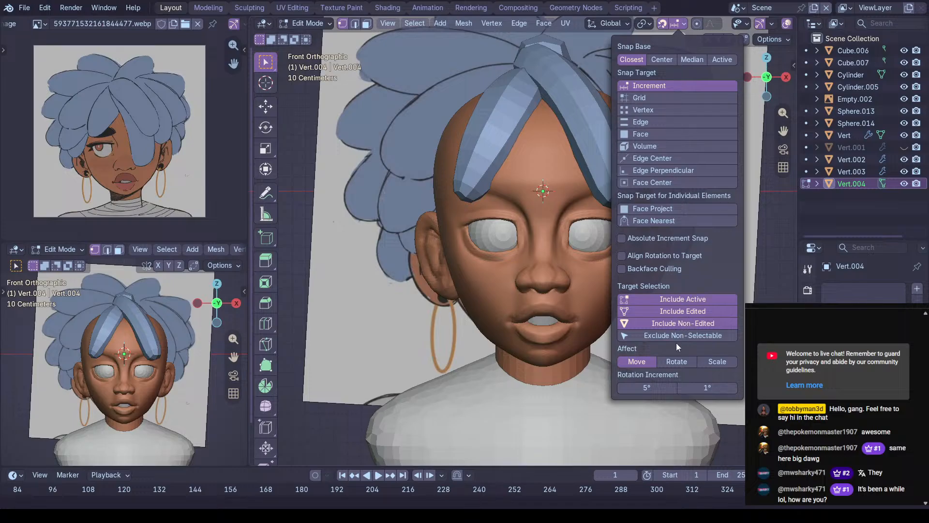
pyautogui.click(661, 210)
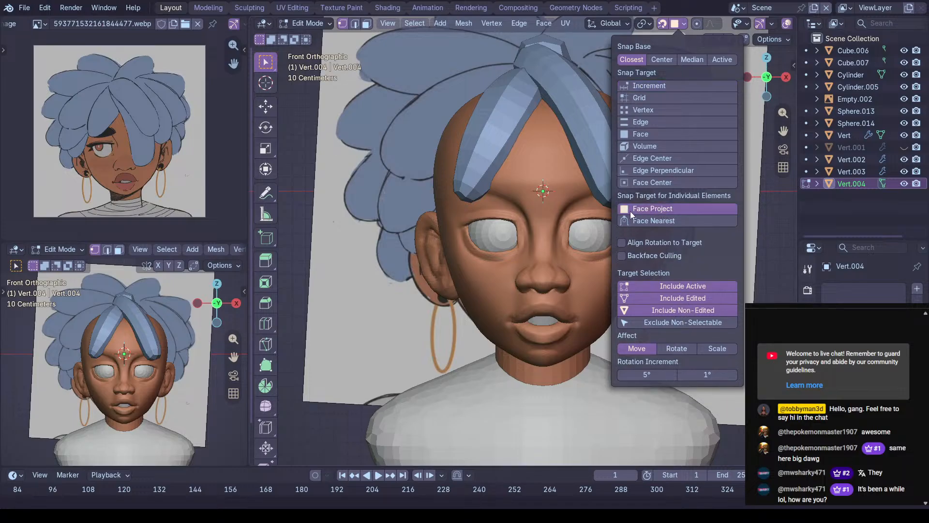
# Move the new vertex from the forehead center to the inner end of the character's left brow
pyautogui.press('g')
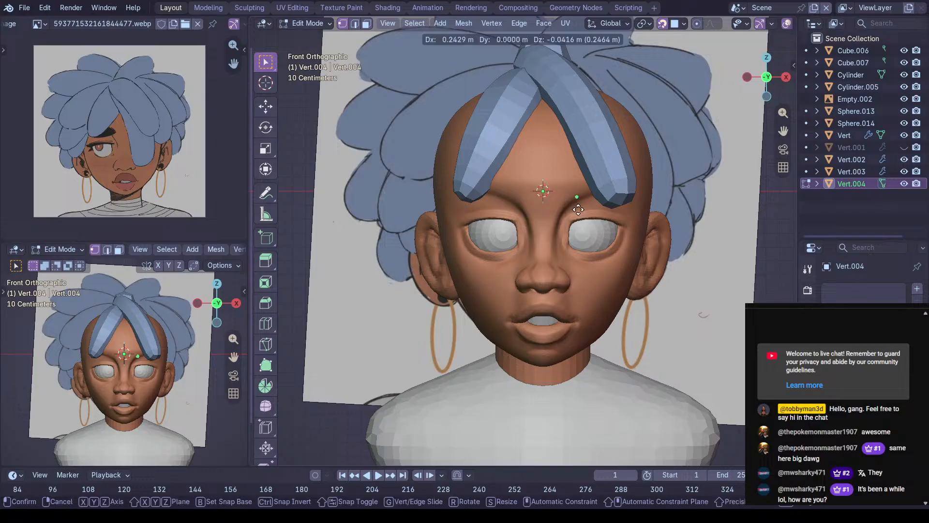
pyautogui.click(565, 212)
pyautogui.scroll(3, 608, 153)
pyautogui.scroll(2, 607, 153)
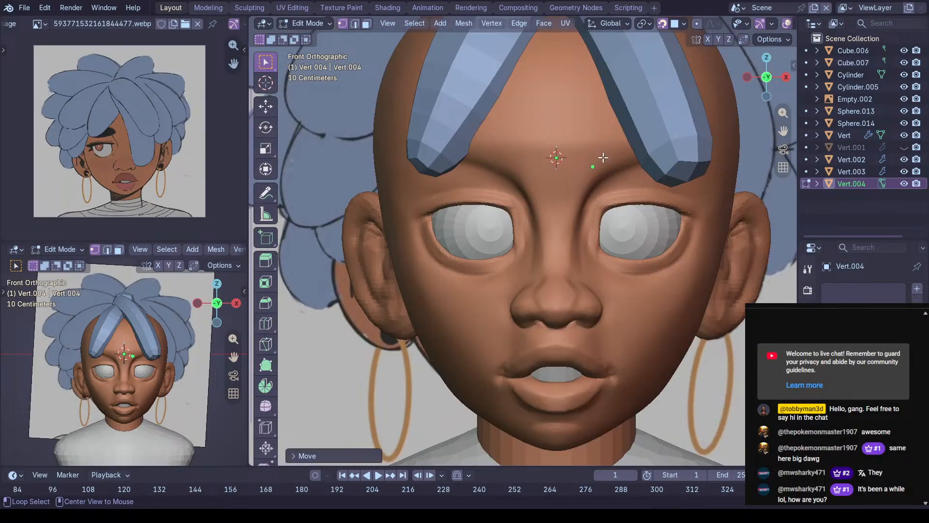
pyautogui.scroll(3, 566, 213)
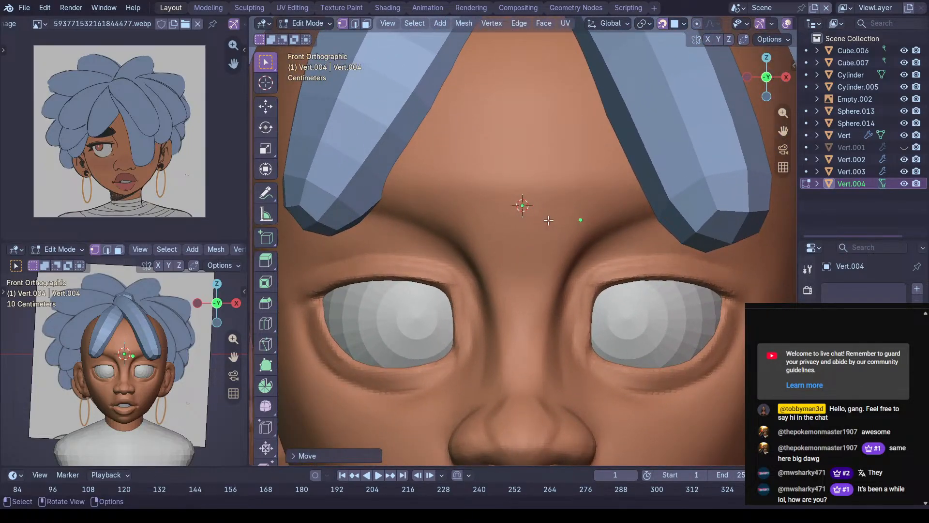
# Move the starting vertex above the inner corner of the screen-left eye and extrude two vertices downward as the eyebrow's inner edge
pyautogui.press('g')
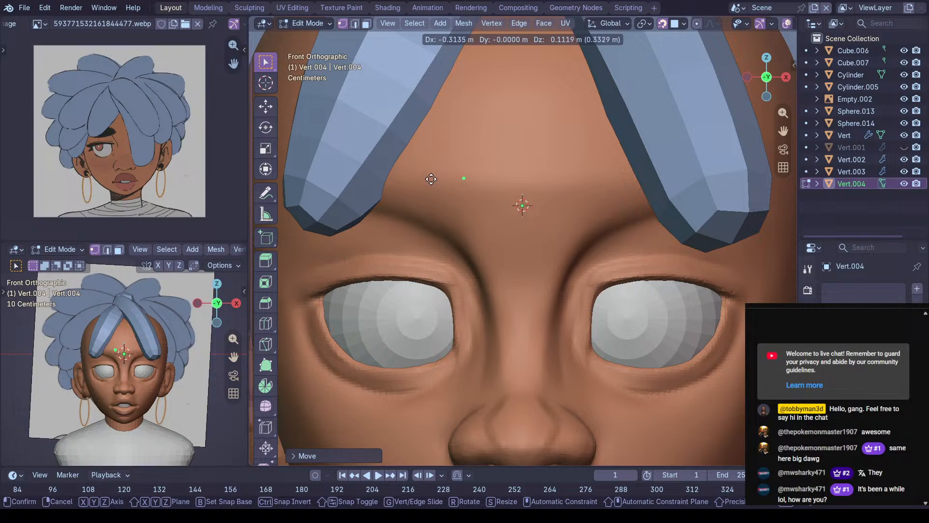
pyautogui.click(435, 176)
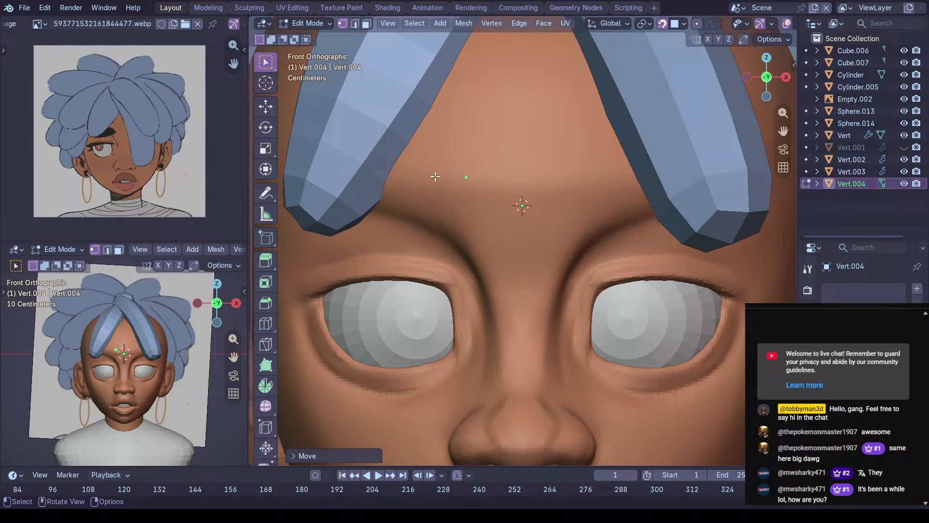
pyautogui.press('e')
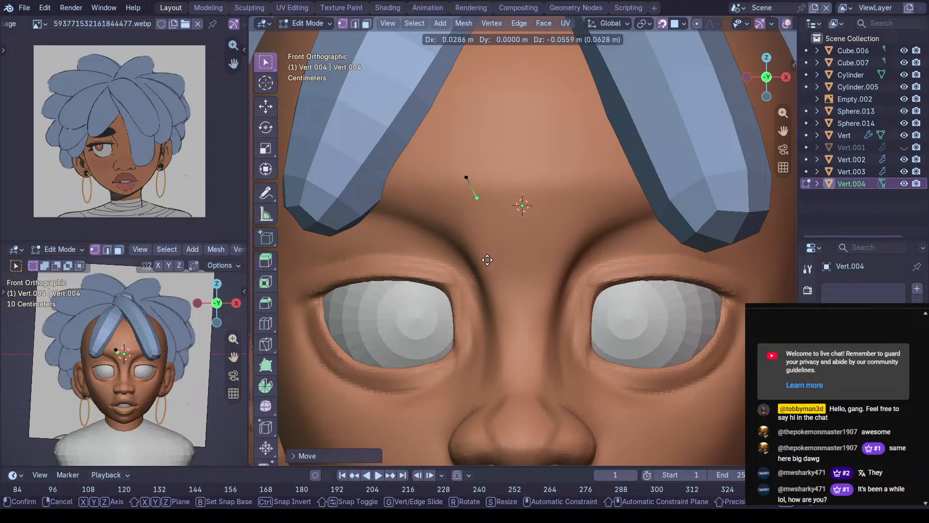
pyautogui.click(489, 264)
pyautogui.press('e')
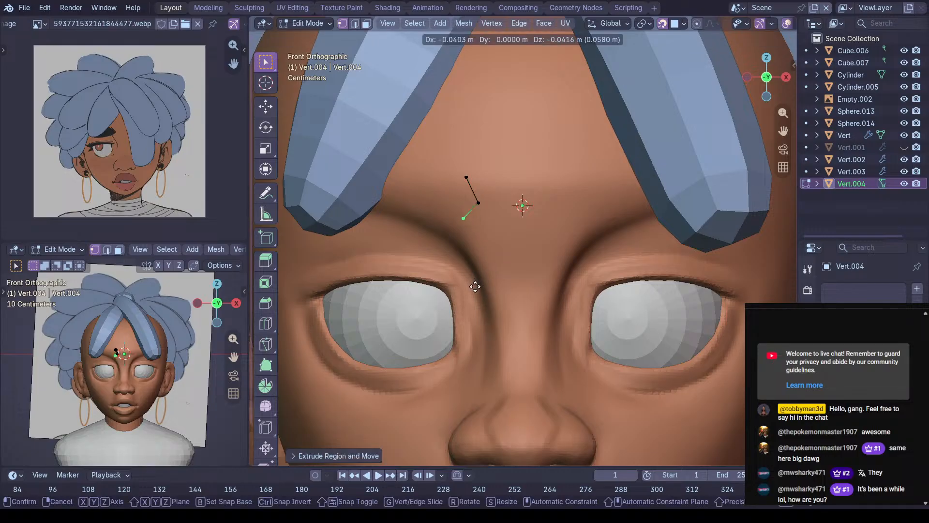
pyautogui.click(481, 291)
# Extrude the whole vertex chain outward as the first eyebrow segment and flatten its new edge along X
pyautogui.press('a')
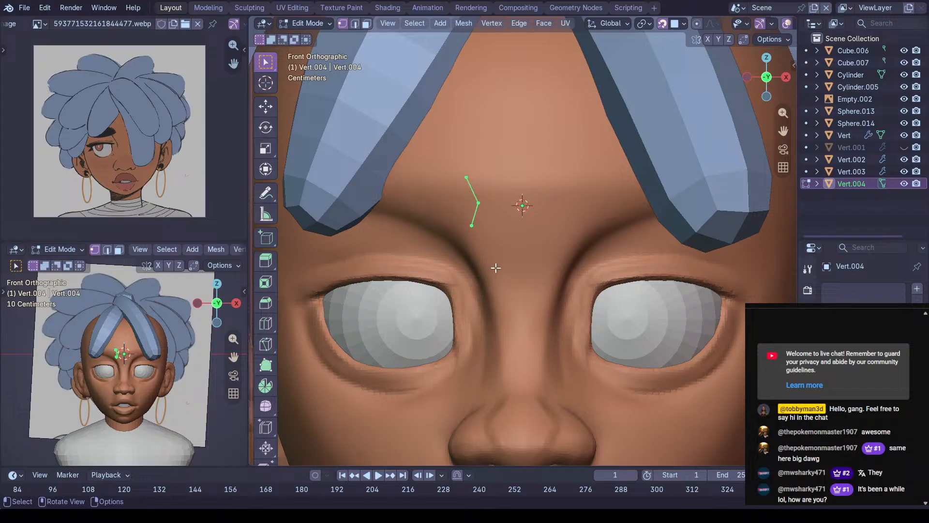
pyautogui.press('e')
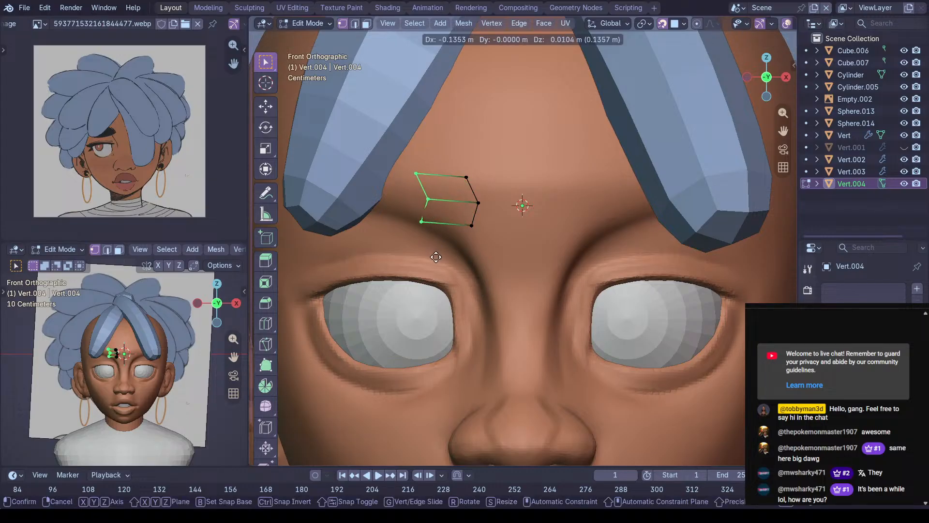
pyautogui.click(430, 258)
pyautogui.press('s')
pyautogui.press('x')
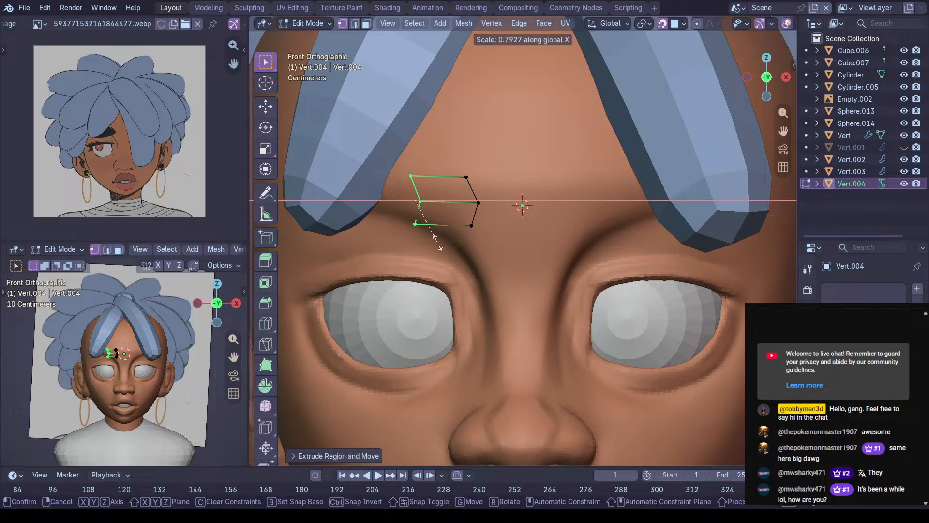
pyautogui.click(401, 204)
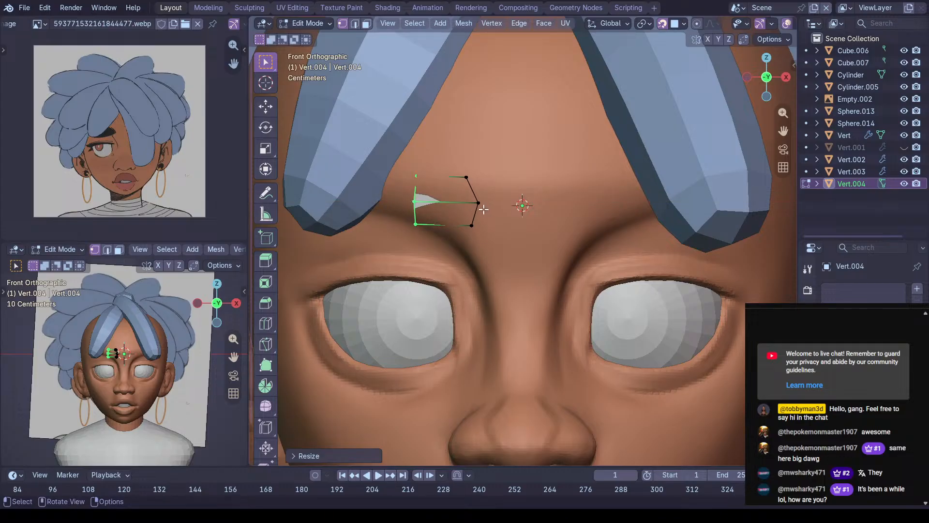
# Extrude the eyebrow's outer edge further outward across the forehead as a second segment
pyautogui.moveTo(484, 209); pyautogui.dragTo(435, 189, button='middle')
pyautogui.press('e')
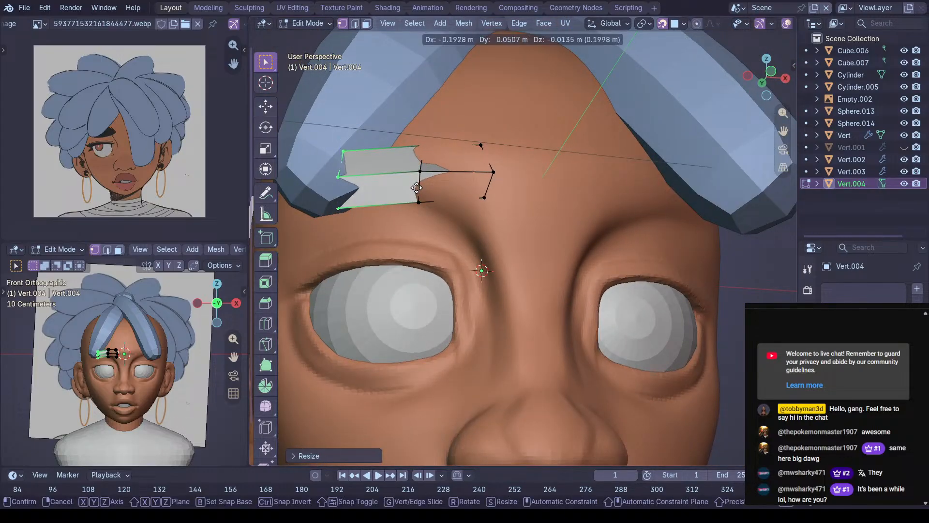
pyautogui.click(402, 174)
# Hide the hair strand overlapping the eyebrow and resume editing the eyebrow mesh
pyautogui.press('Tab')
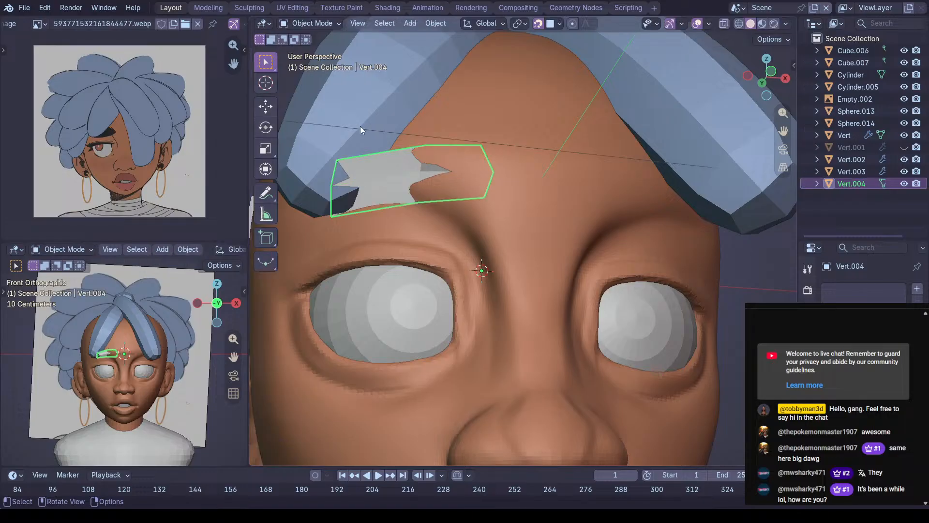
pyautogui.click(363, 125)
pyautogui.click(386, 172)
pyautogui.press('Tab')
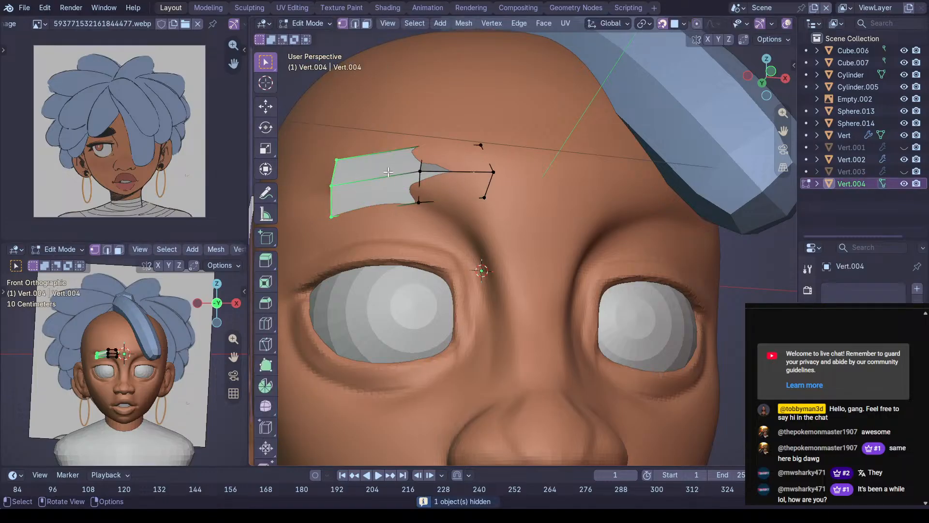
# Raise the eyebrow's outer edge by about 0.03 m in front view
pyautogui.moveTo(386, 172); pyautogui.dragTo(392, 186, button='middle')
pyautogui.press('KP_Decimal')
pyautogui.keyDown('ctrl'); pyautogui.moveTo(439, 167); pyautogui.dragTo(503, 219, button='middle'); pyautogui.keyUp('ctrl')
pyautogui.press('KP_1')
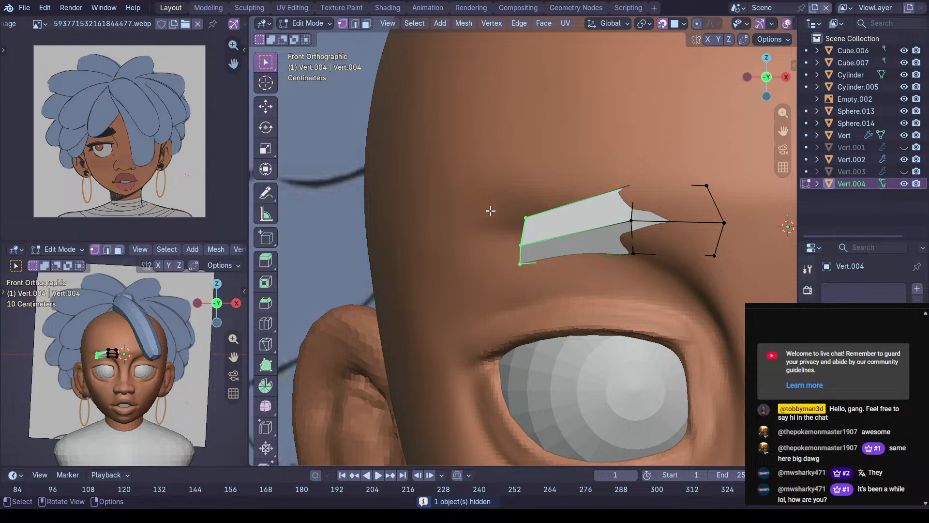
pyautogui.press('g')
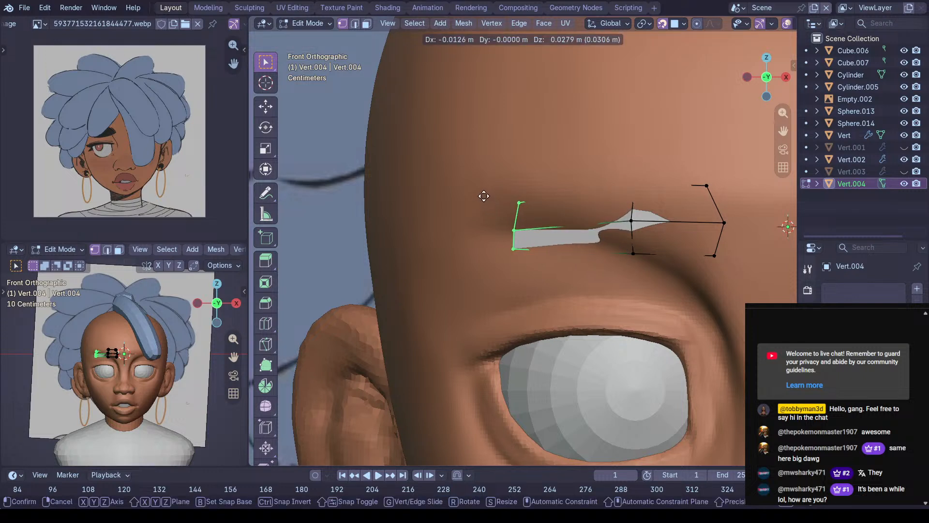
pyautogui.click(484, 195)
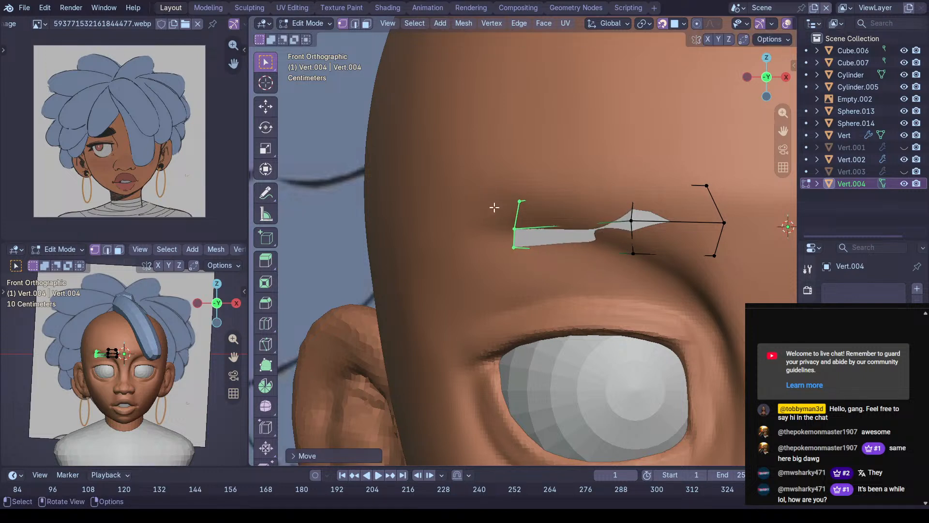
# Extrude the eyebrow's outer edge about 0.13 m outward and pull its upper and middle vertices inward to taper the tip
pyautogui.press('g')
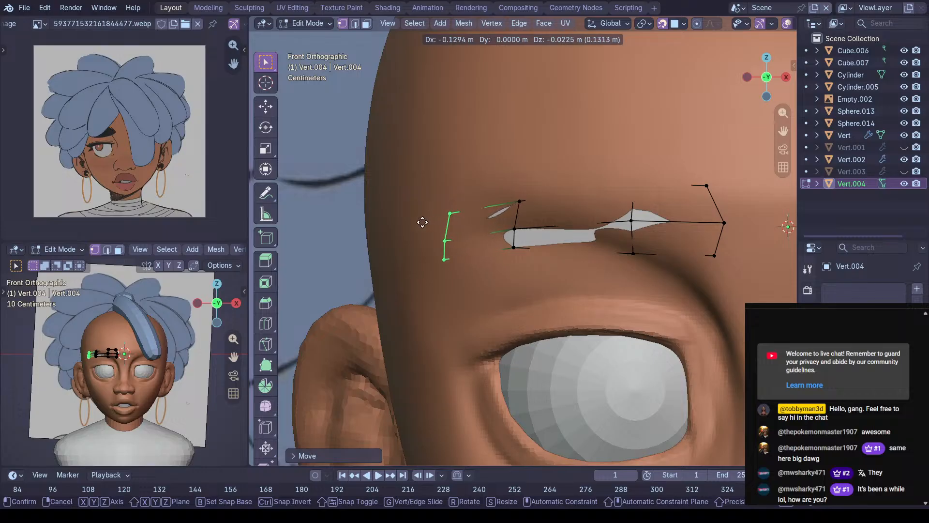
pyautogui.click(426, 219)
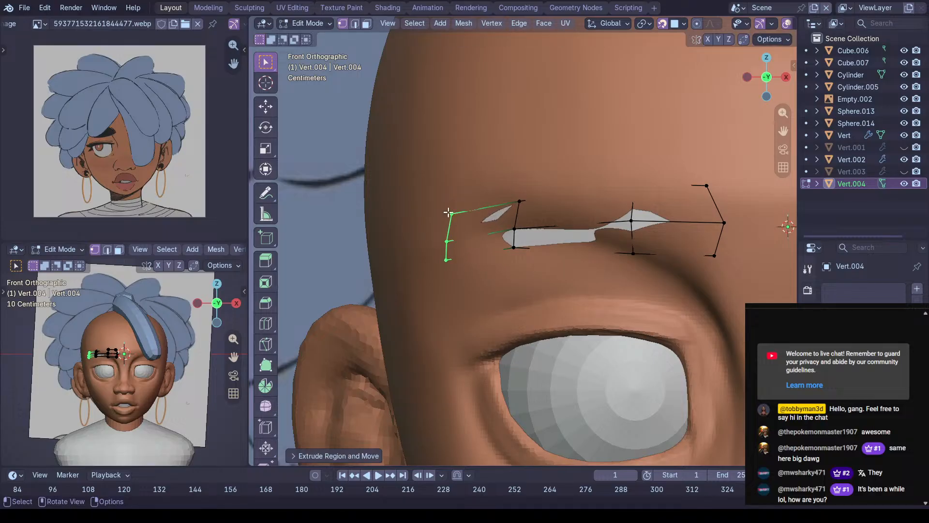
pyautogui.press('g')
pyautogui.click(449, 233)
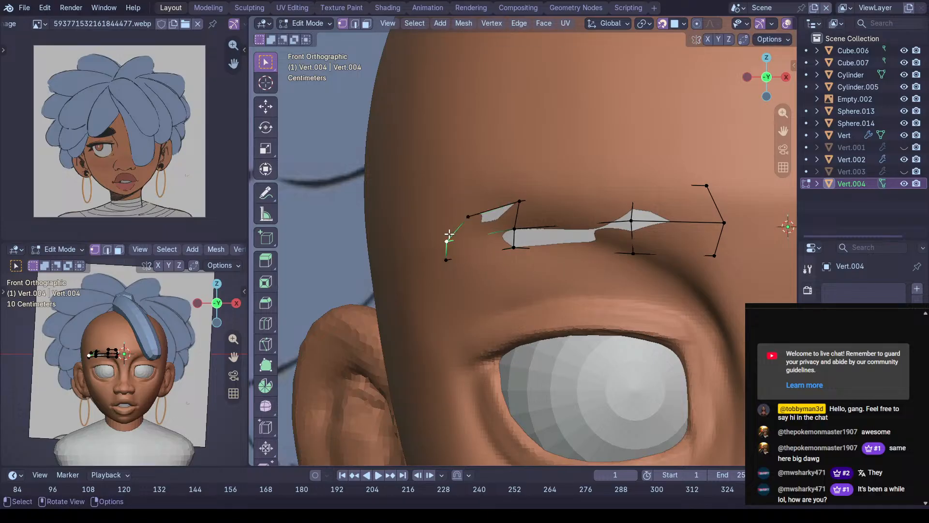
pyautogui.press('g')
pyautogui.click(452, 241)
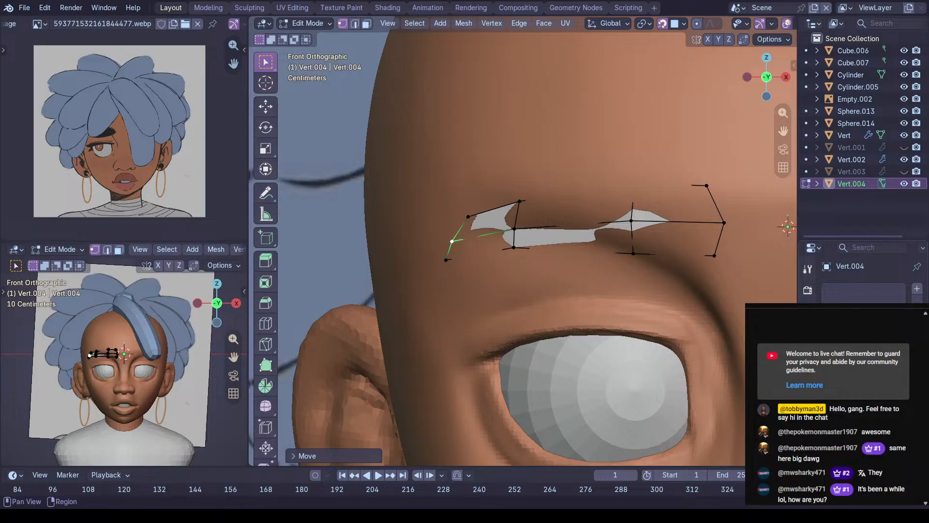
# Add a Solidify modifier to the eyebrow and adjust its thickness so it stands out from the forehead
pyautogui.click(851, 290)
pyautogui.moveTo(803, 316)
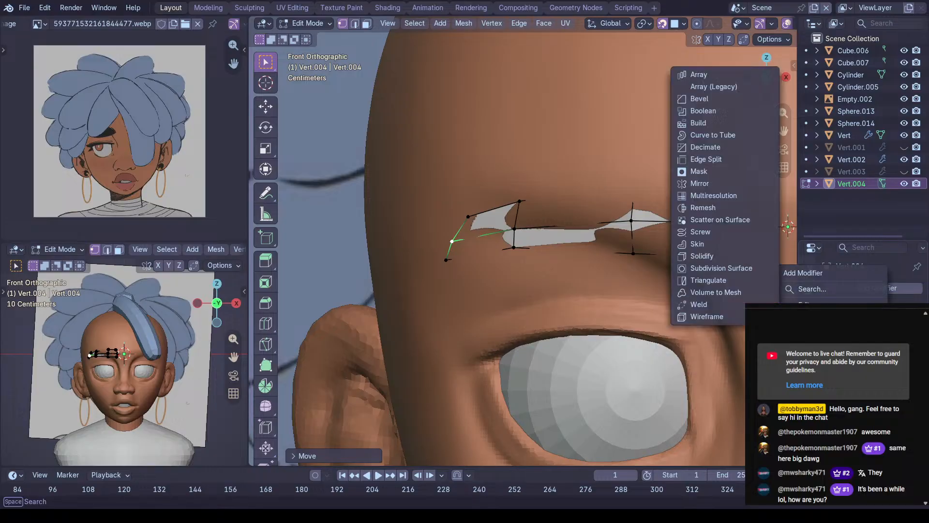
pyautogui.click(722, 256)
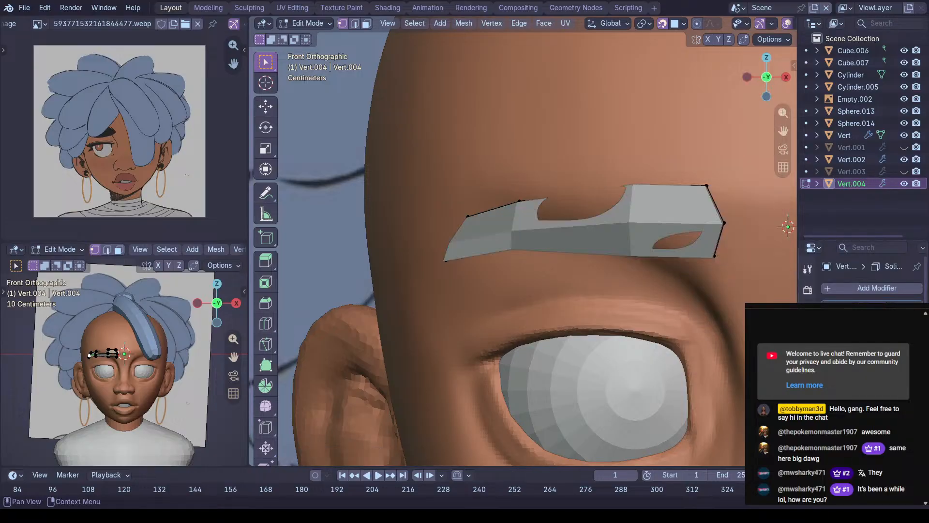
pyautogui.moveTo(878, 339); pyautogui.dragTo(904, 339)
pyautogui.moveTo(624, 229); pyautogui.dragTo(581, 154, button='middle')
pyautogui.press('Tab')
pyautogui.hotkey('alt', 'z')
pyautogui.hotkey('alt', 'z')
pyautogui.press('Tab')
pyautogui.moveTo(585, 205); pyautogui.dragTo(576, 234, button='middle')
# Cut an edge loop across the eyebrow's middle segment and nudge it slightly upward
pyautogui.hotkey('ctrl', 'r')
pyautogui.click(581, 226)
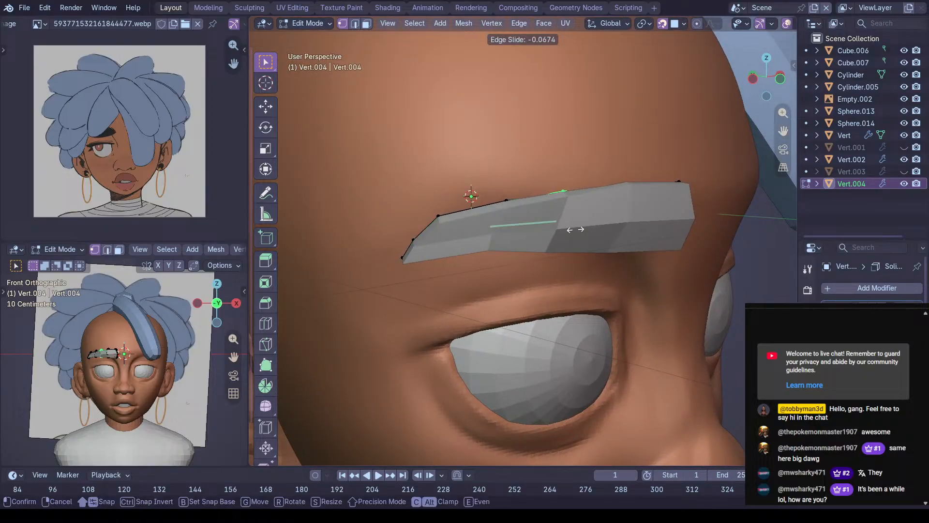
pyautogui.click(592, 237)
pyautogui.moveTo(617, 233); pyautogui.dragTo(596, 224, button='middle')
pyautogui.press('g')
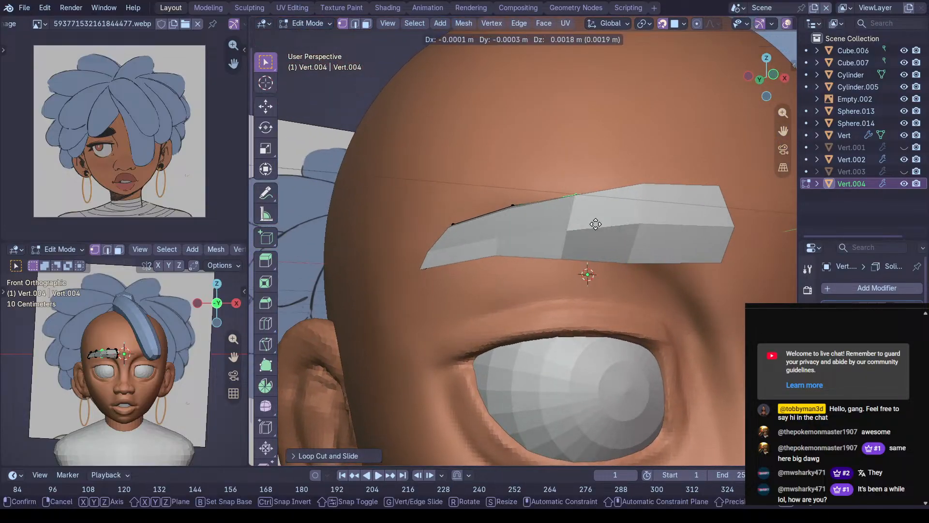
pyautogui.click(595, 222)
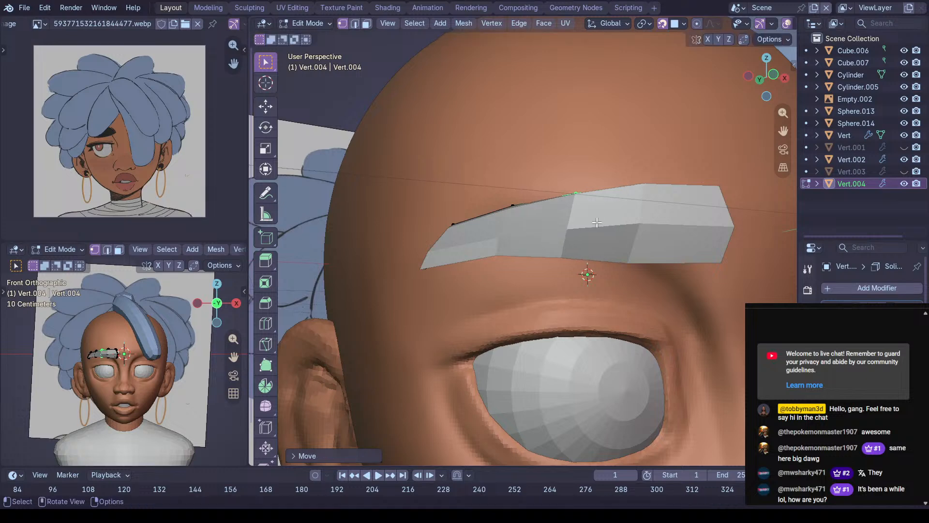
# Turn on X-ray and scale the edge loop nearest the eyebrow's inner end along X to slant it more
pyautogui.hotkey('alt', 'z')
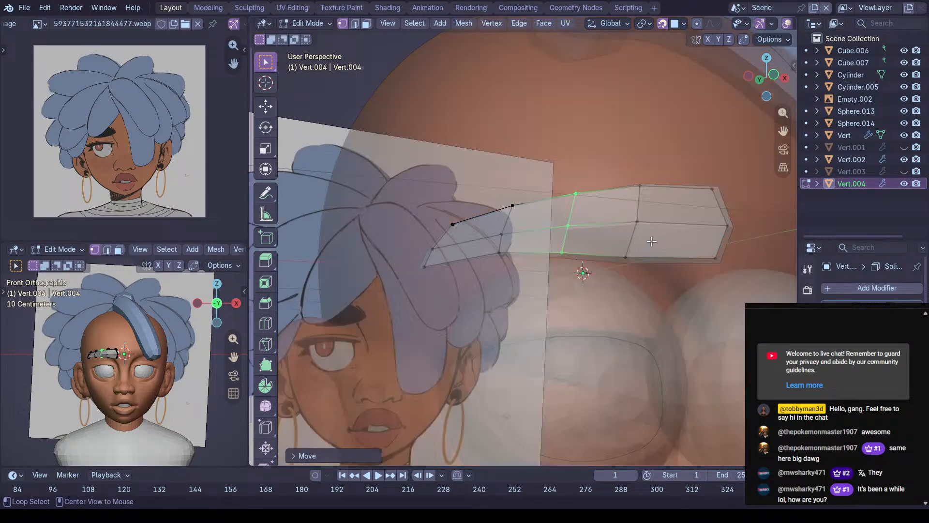
pyautogui.keyDown('alt'); pyautogui.click(636, 241); pyautogui.keyUp('alt')
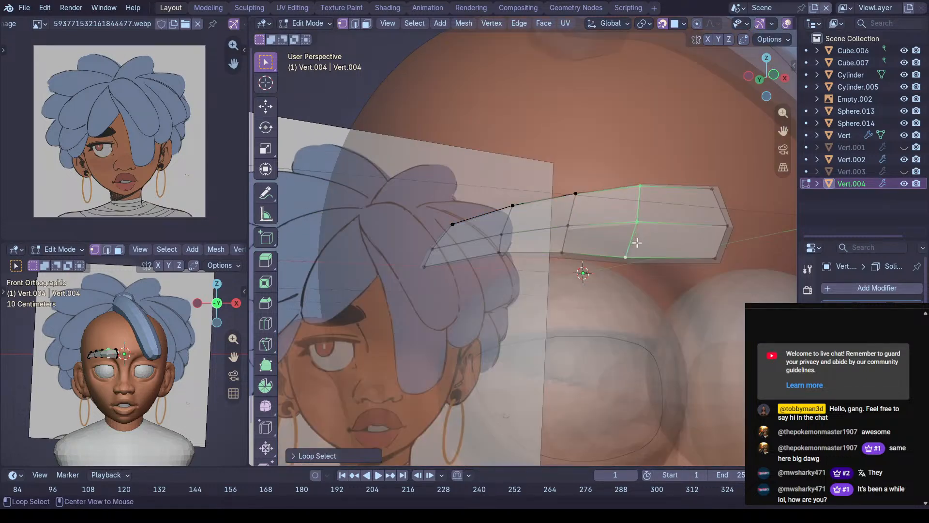
pyautogui.press('s')
pyautogui.press('x')
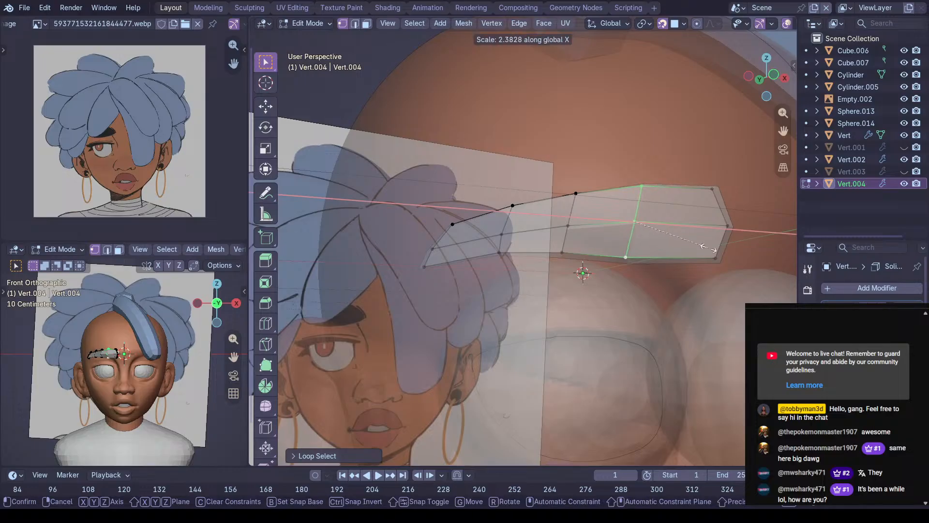
pyautogui.click(725, 249)
# Slide the slanted edge loop along the eyebrow toward its inner end
pyautogui.press('g')
pyautogui.press('g')
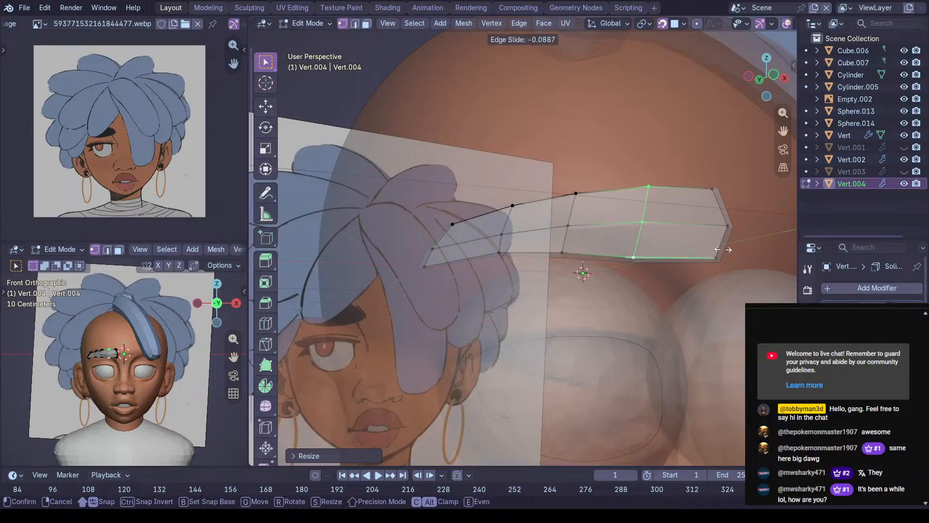
pyautogui.click(725, 248)
pyautogui.hotkey('alt', 'z')
pyautogui.hotkey('alt', 'z')
pyautogui.press('g')
pyautogui.press('g')
pyautogui.click(675, 242)
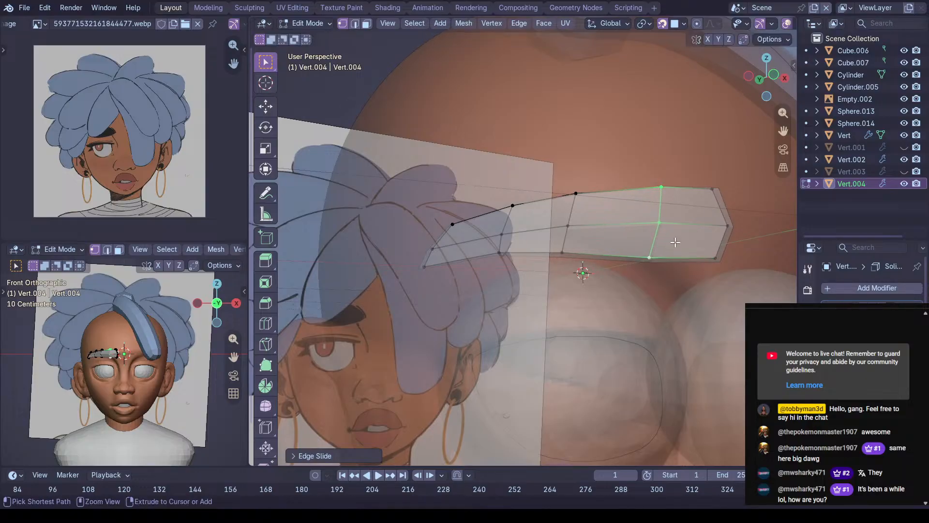
# Add a centred edge loop between the two middle loops of the eyebrow
pyautogui.hotkey('ctrl', 'r')
pyautogui.click(623, 234)
pyautogui.rightClick(622, 251)
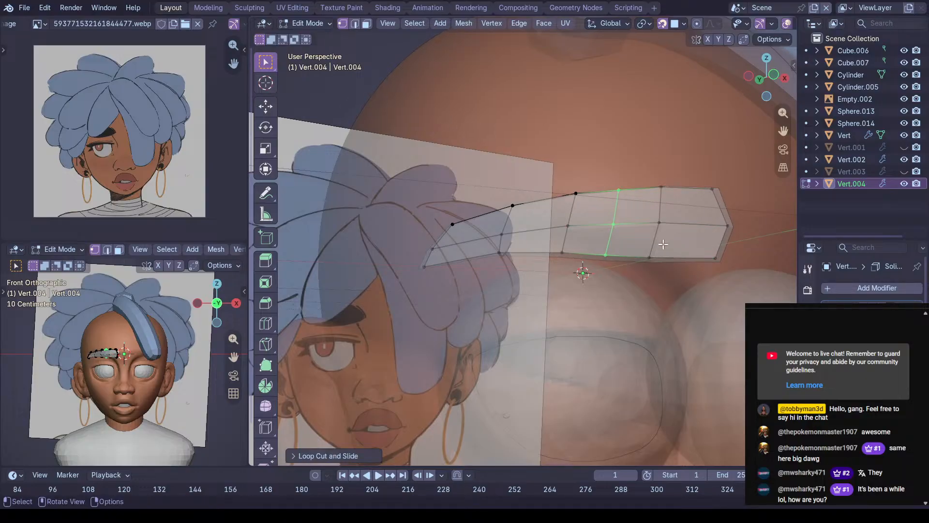
# Slide the innermost cross loop and the newly cut loop slightly toward the eyebrow's inner end
pyautogui.keyDown('alt'); pyautogui.click(658, 239); pyautogui.keyUp('alt')
pyautogui.press('g')
pyautogui.press('g')
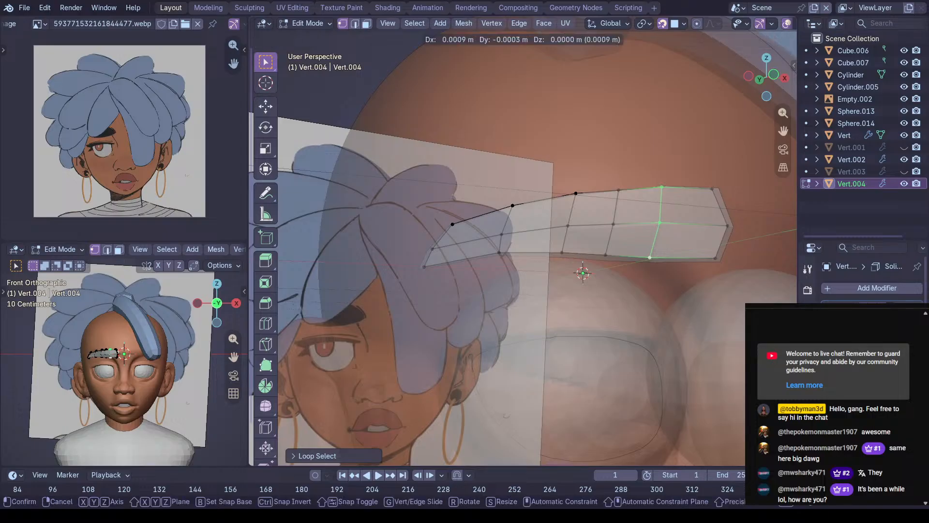
pyautogui.click(670, 239)
pyautogui.keyDown('alt'); pyautogui.click(612, 239); pyautogui.keyUp('alt')
pyautogui.press('g')
pyautogui.press('g')
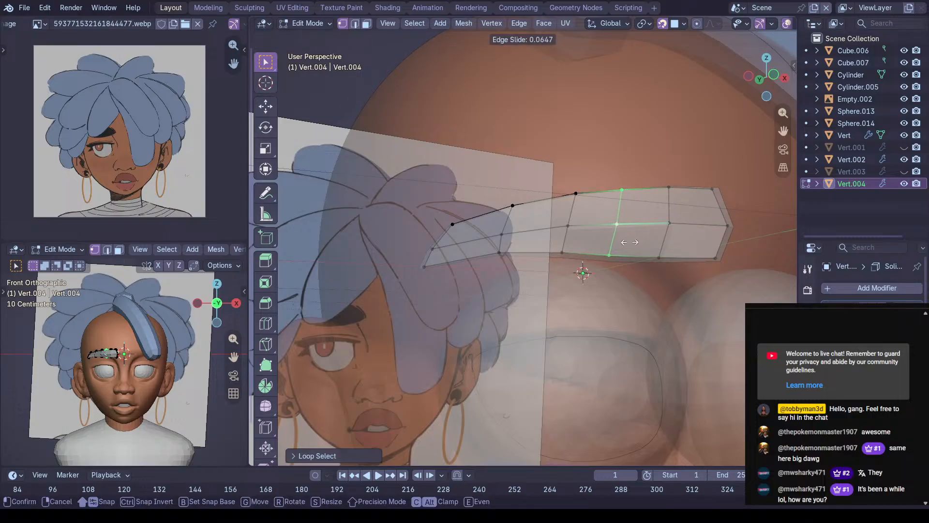
pyautogui.click(629, 244)
# Slide the loop nearest the outer tip and the two middle loops outward to even the eyebrow's spacing
pyautogui.keyDown('alt'); pyautogui.click(501, 244); pyautogui.keyUp('alt')
pyautogui.press('g')
pyautogui.press('g')
pyautogui.click(500, 246)
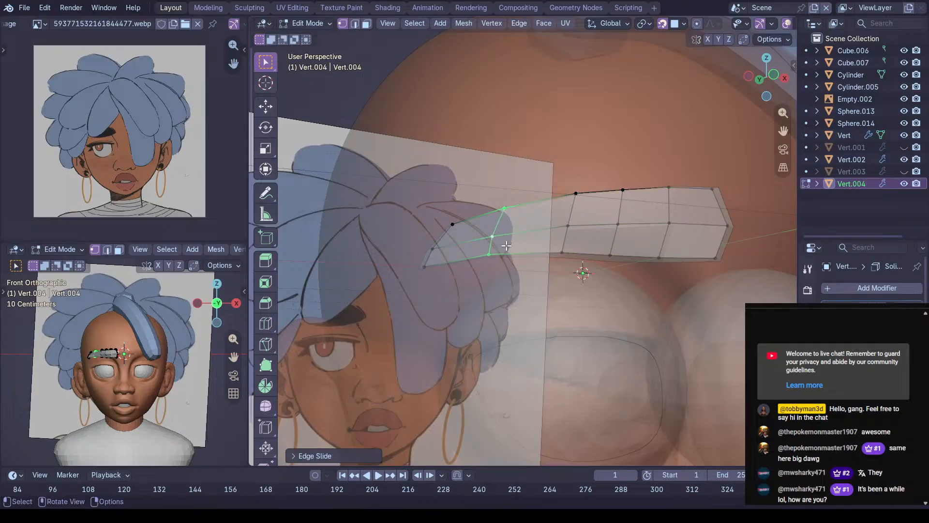
pyautogui.keyDown('alt'); pyautogui.click(563, 241); pyautogui.keyUp('alt')
pyautogui.press('g')
pyautogui.press('g')
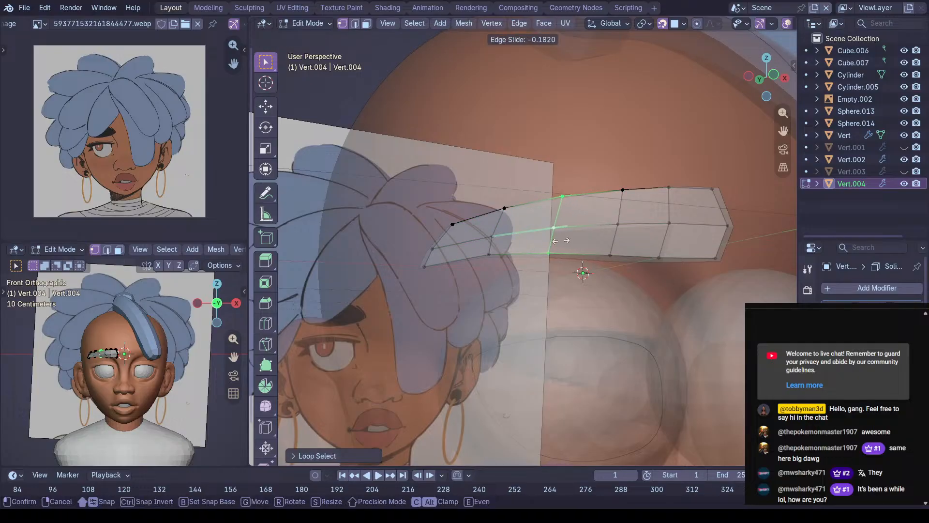
pyautogui.click(567, 241)
pyautogui.keyDown('alt'); pyautogui.click(617, 238); pyautogui.keyUp('alt')
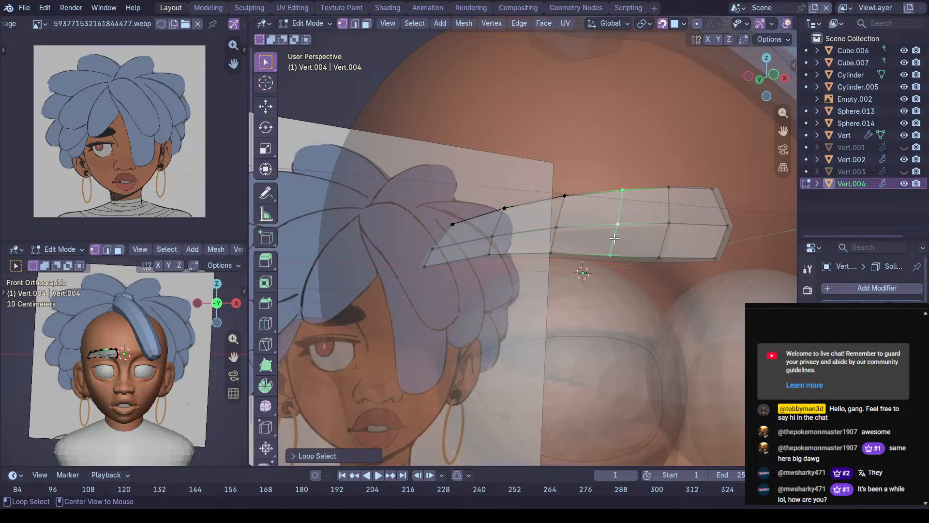
pyautogui.press('g')
pyautogui.press('g')
pyautogui.click(606, 240)
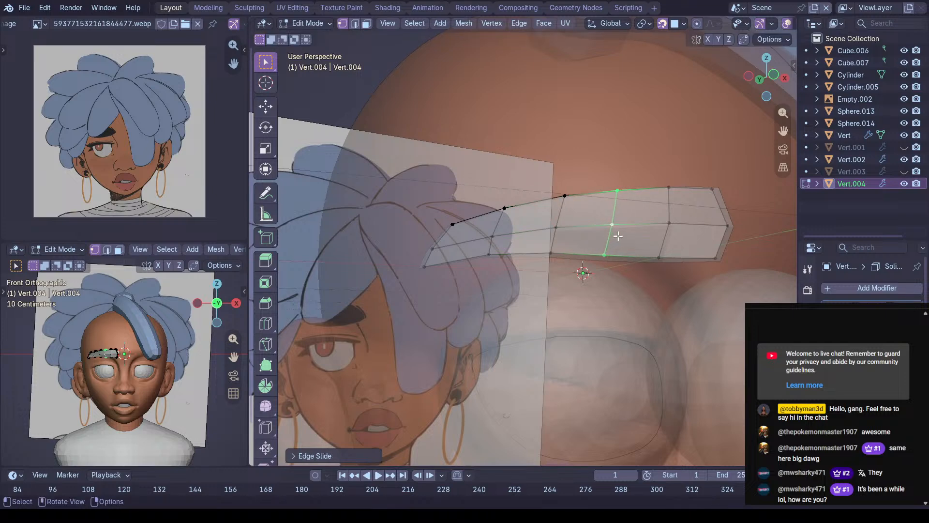
# Add one supporting edge loop close to the eyebrow's inner end and another close to its outer tip
pyautogui.press('Tab')
pyautogui.moveTo(643, 222)
pyautogui.mouseDown(button='middle')
pyautogui.moveTo(589, 247)
pyautogui.moveTo(567, 295)
pyautogui.moveTo(670, 264)
pyautogui.moveTo(645, 216)
pyautogui.mouseUp(button='middle')
pyautogui.press('Tab')
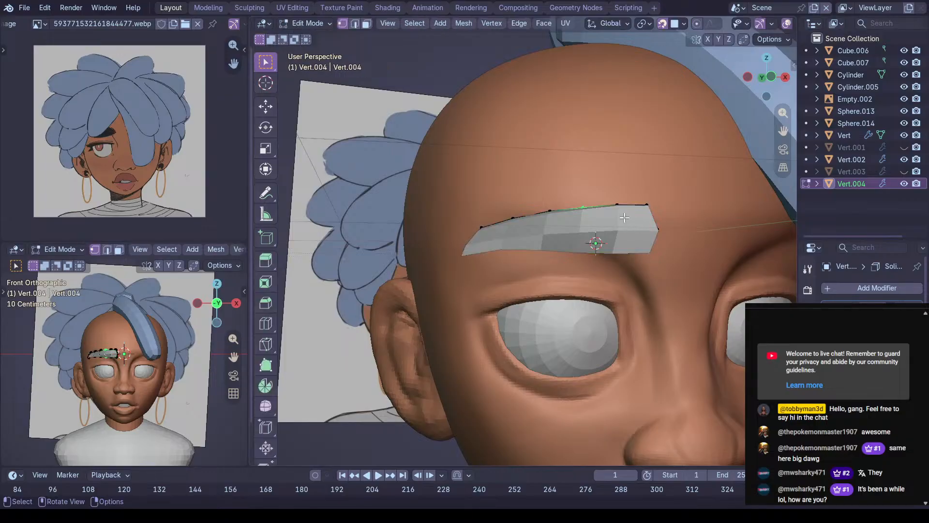
pyautogui.hotkey('alt', 'z')
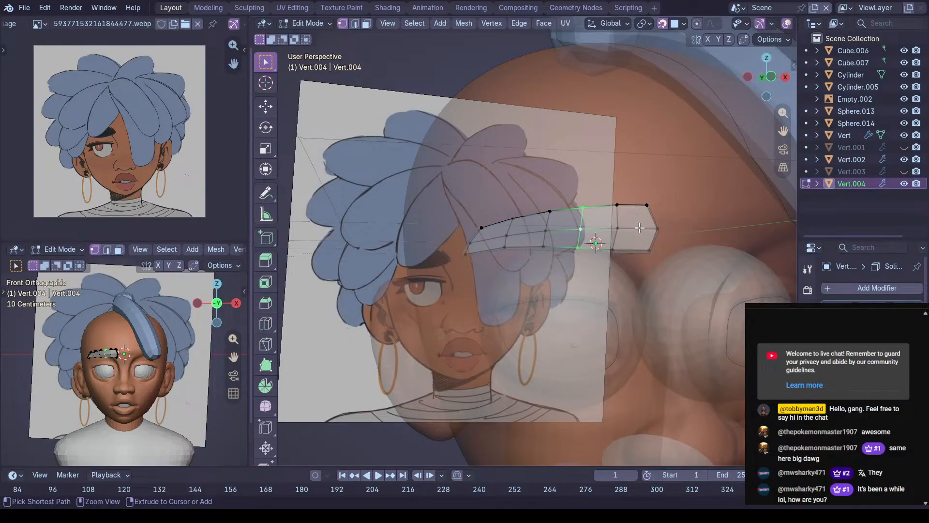
pyautogui.hotkey('ctrl', 'r')
pyautogui.click(640, 227)
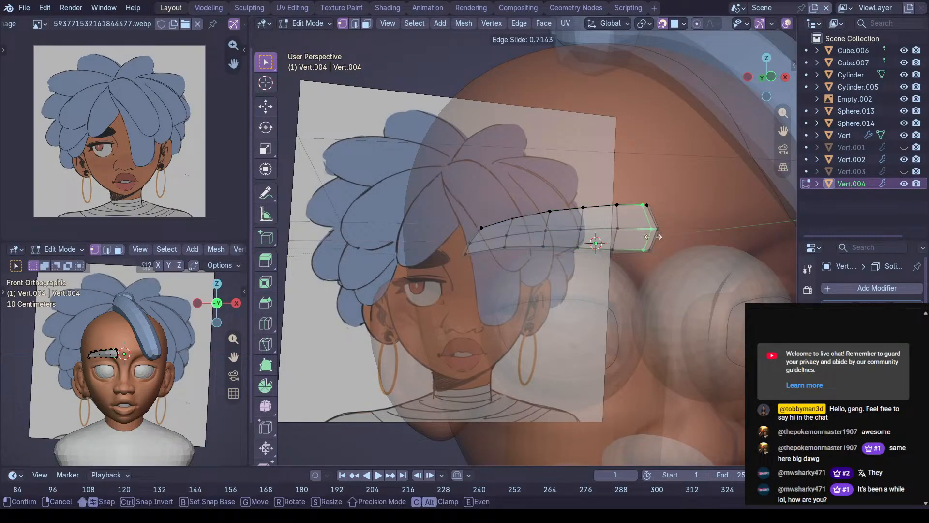
pyautogui.click(653, 237)
pyautogui.hotkey('ctrl', 'r')
pyautogui.click(491, 242)
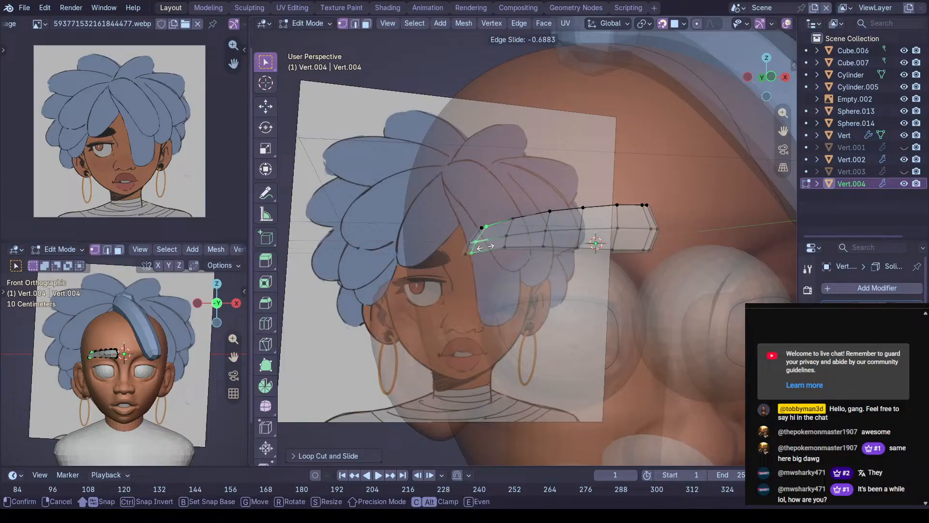
pyautogui.click(489, 244)
pyautogui.hotkey('alt', 'z')
pyautogui.press('Tab')
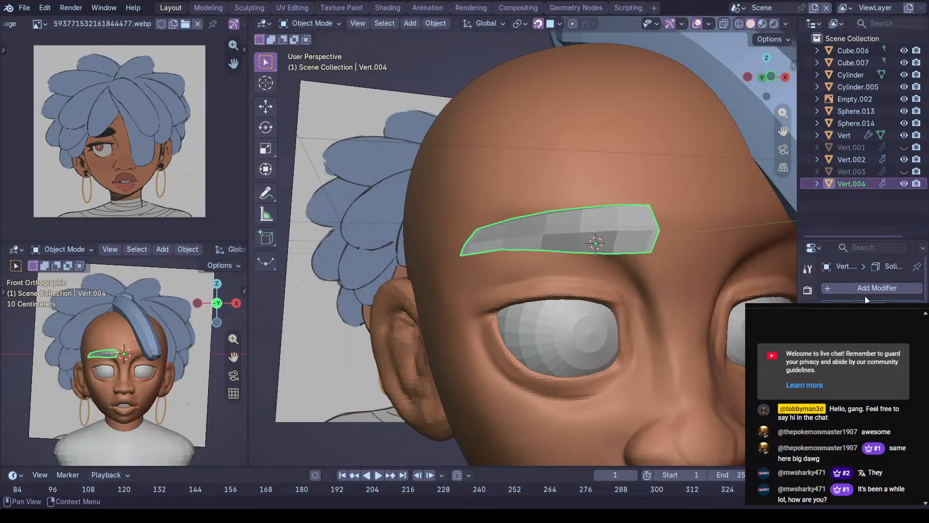
# Apply level 2 subdivision to the eyebrow to smooth its shape
pyautogui.hotkey('ctrl', '2')
pyautogui.moveTo(627, 240); pyautogui.dragTo(721, 273, button='middle')
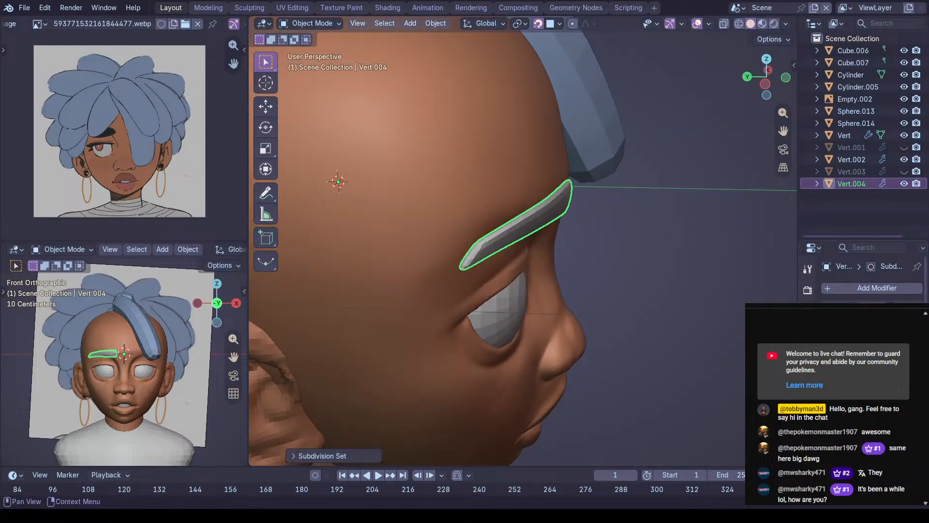
pyautogui.hotkey('ctrl', 'z')
pyautogui.moveTo(677, 218); pyautogui.dragTo(605, 222, button='middle')
# Dissolve the two supporting edge loops at the eyebrow's inner and outer ends
pyautogui.press('Tab')
pyautogui.hotkey('alt', 'z')
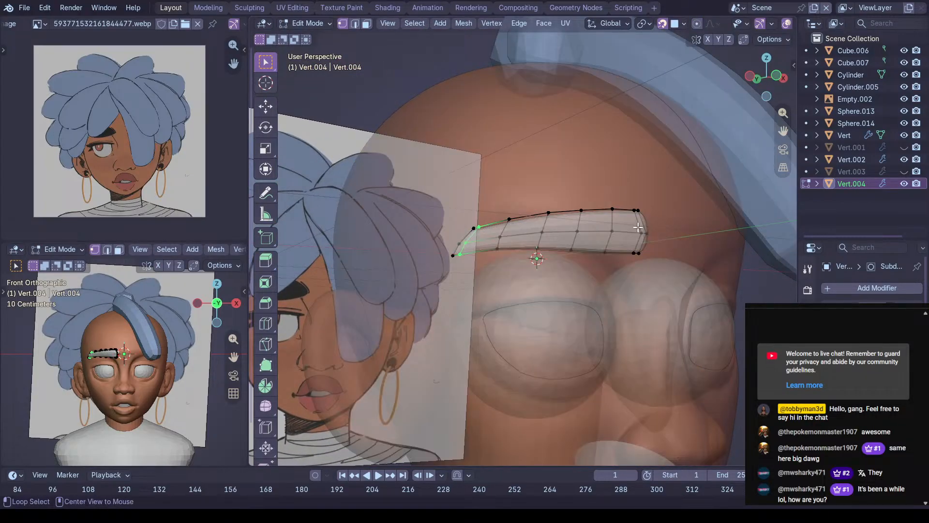
pyautogui.keyDown('alt'); pyautogui.click(639, 227); pyautogui.keyUp('alt')
pyautogui.keyDown('alt'); pyautogui.keyDown('shift'); pyautogui.click(477, 240); pyautogui.keyUp('shift'); pyautogui.keyUp('alt')
pyautogui.keyDown('alt'); pyautogui.keyDown('shift'); pyautogui.click(476, 234); pyautogui.keyUp('shift'); pyautogui.keyUp('alt')
pyautogui.hotkey('ctrl', 'z')
pyautogui.hotkey('ctrl', 'z')
pyautogui.keyDown('alt'); pyautogui.keyDown('shift'); pyautogui.click(476, 234); pyautogui.keyUp('shift'); pyautogui.keyUp('alt')
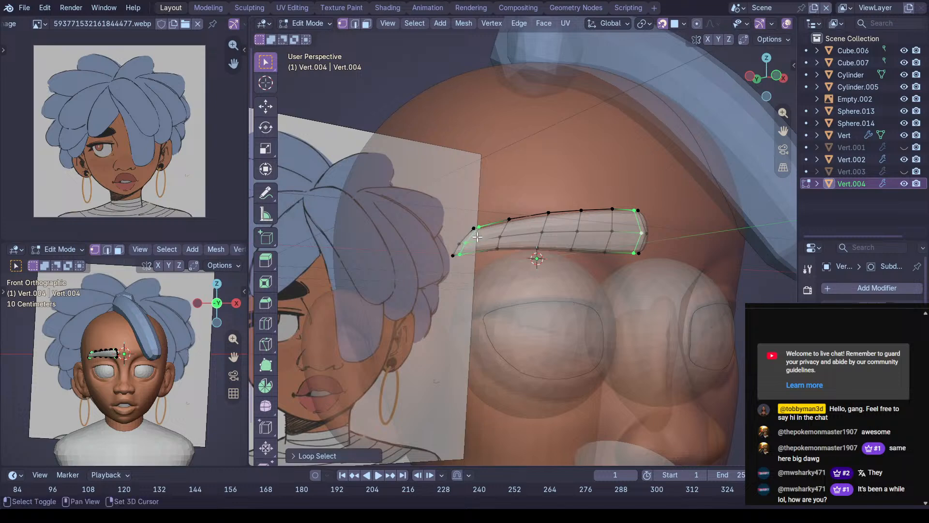
pyautogui.press('x')
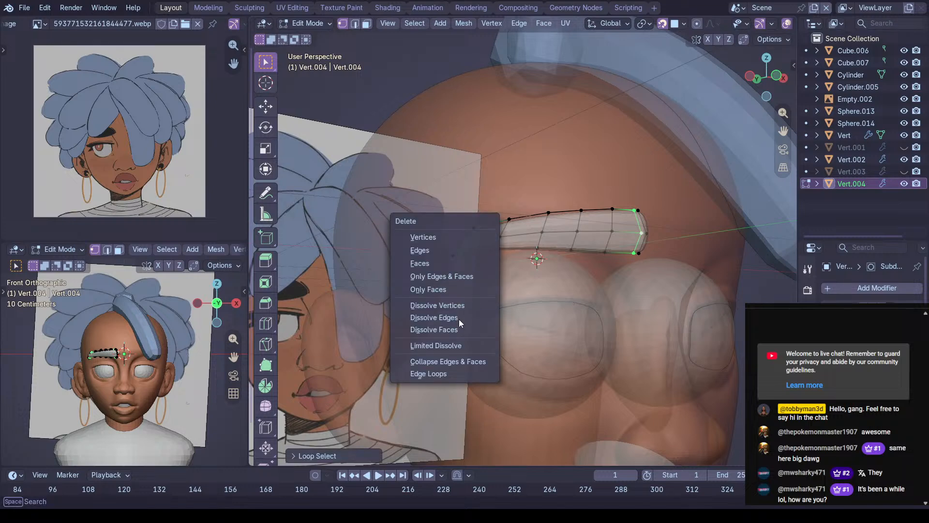
pyautogui.click(460, 318)
pyautogui.hotkey('alt', 'z')
pyautogui.press('Tab')
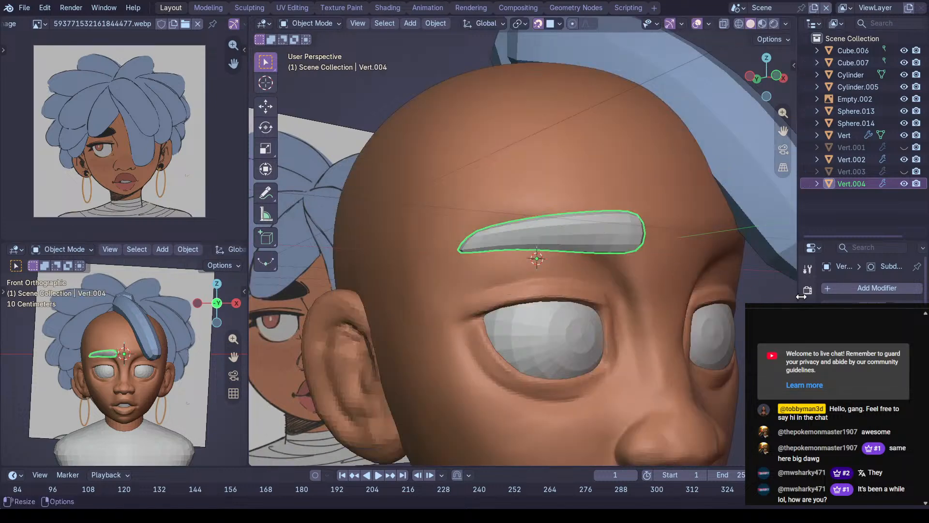
# Add a Bevel modifier to the eyebrow and place it at the top of the modifier stack
pyautogui.click(845, 287)
pyautogui.moveTo(798, 285)
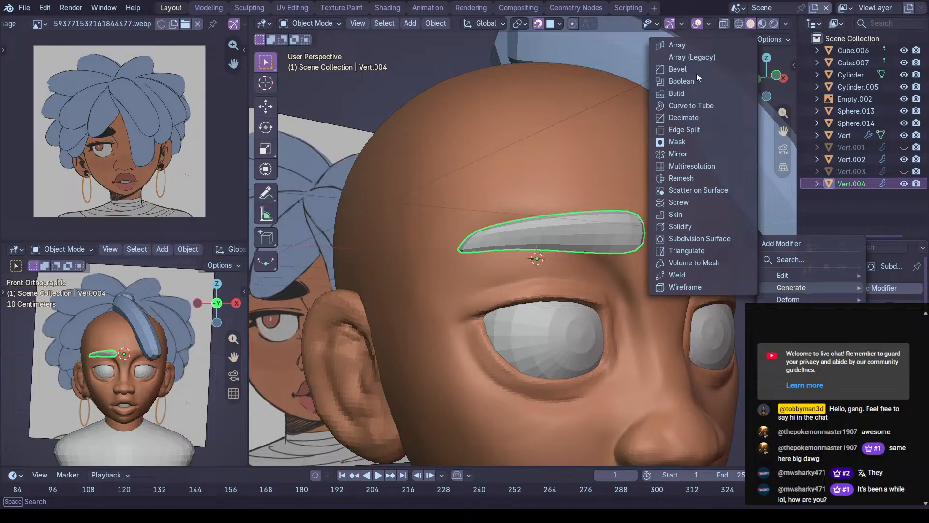
pyautogui.click(699, 238)
pyautogui.scroll(1, 861, 279)
pyautogui.scroll(10, 871, 283)
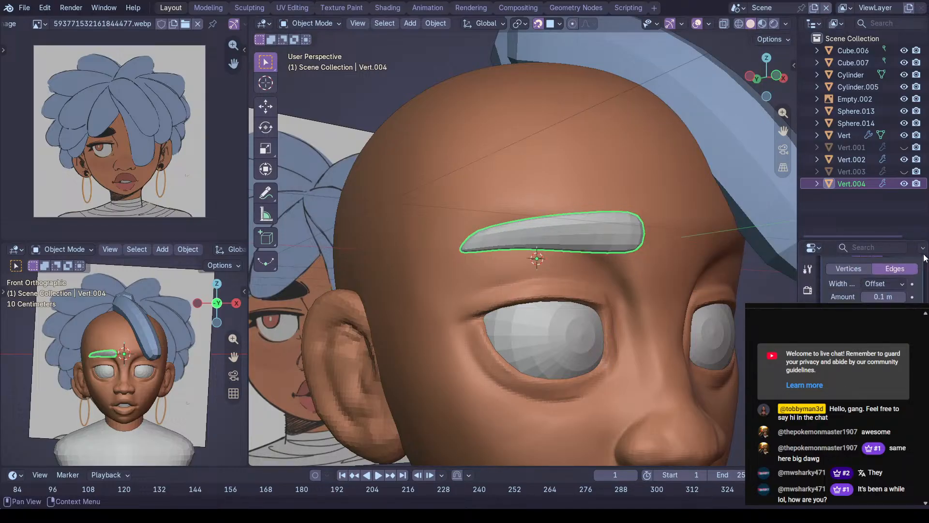
pyautogui.scroll(-5, 871, 283)
pyautogui.click(901, 272)
pyautogui.scroll(-5, 870, 279)
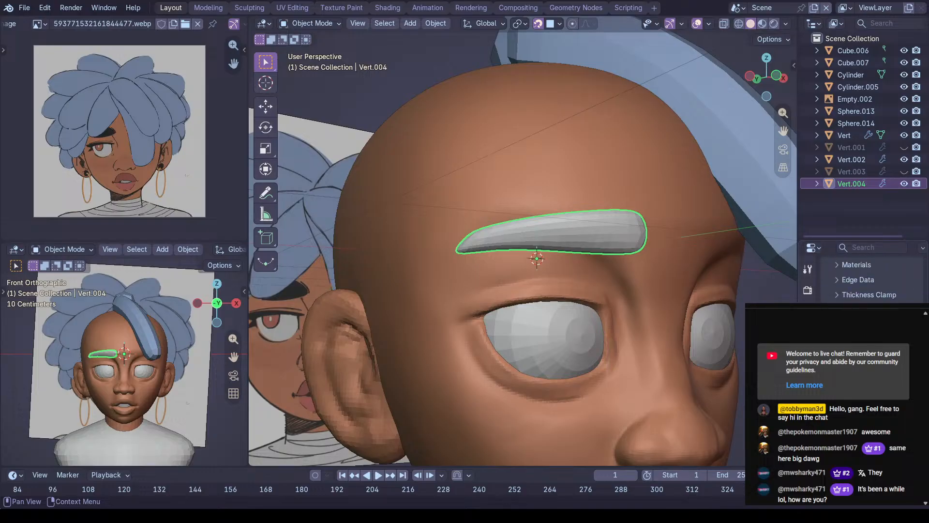
pyautogui.scroll(-4, 871, 275)
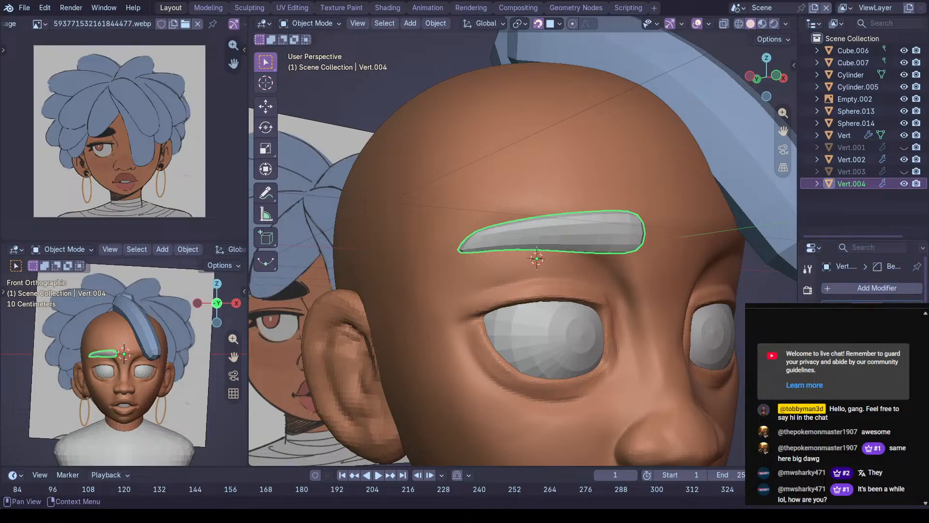
pyautogui.scroll(-1, 871, 275)
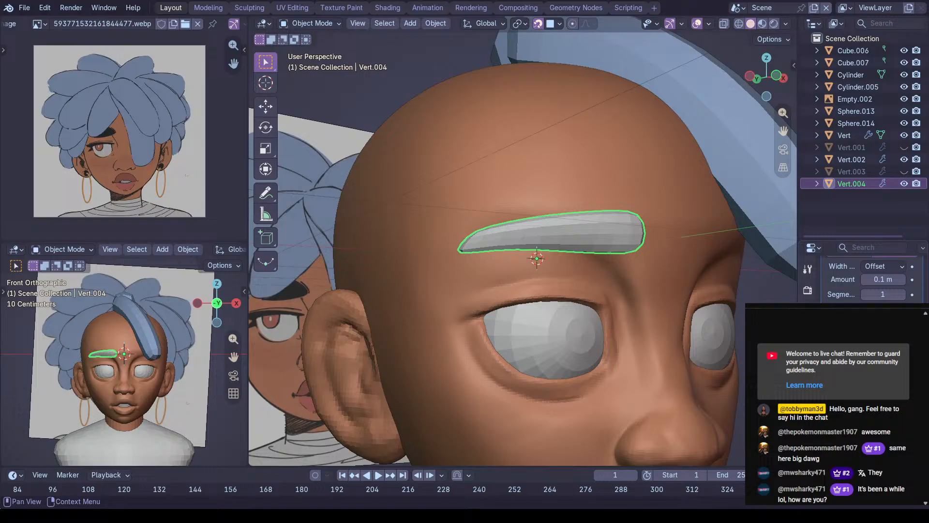
# Nudge the lower corner vertex at the eyebrow's inner end slightly upward and toward the nose
pyautogui.moveTo(581, 228); pyautogui.dragTo(527, 226, button='middle')
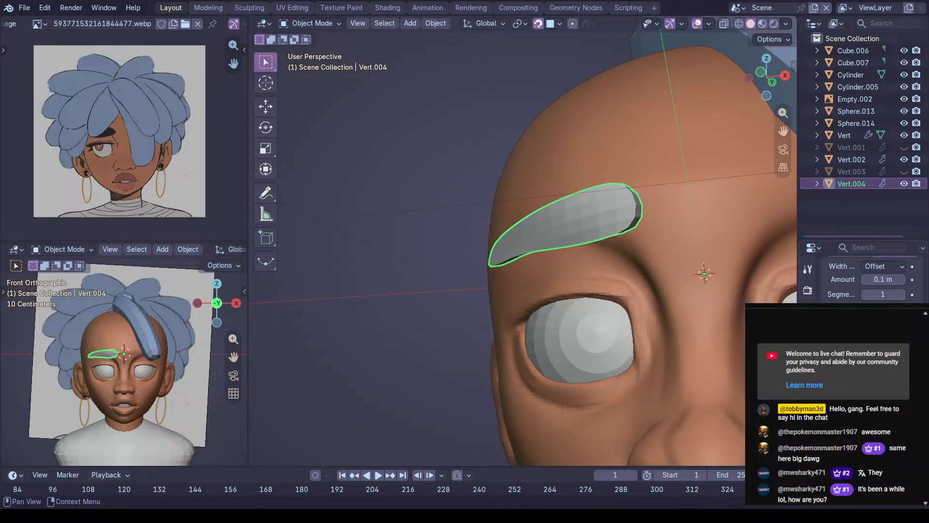
pyautogui.scroll(-1, 871, 275)
pyautogui.moveTo(732, 288); pyautogui.dragTo(605, 246, button='middle')
pyautogui.press('Tab')
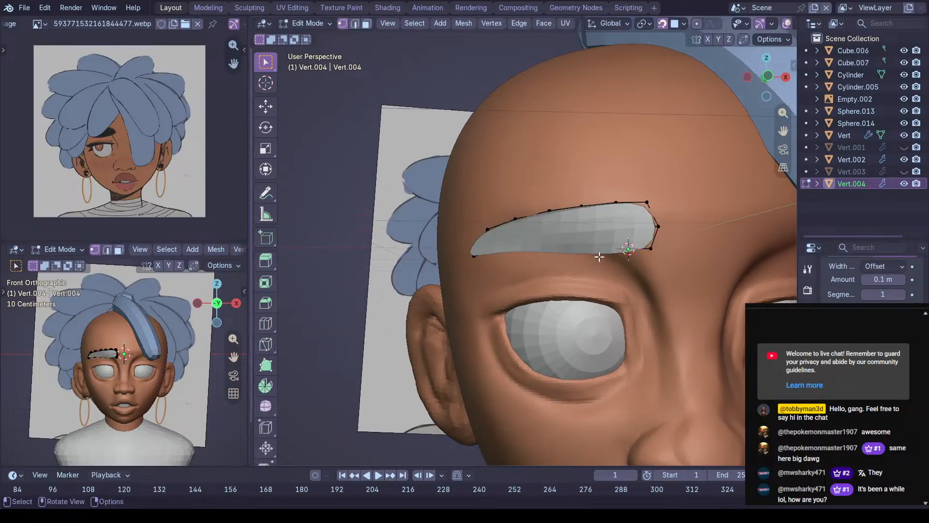
pyautogui.press('Tab')
pyautogui.press('Tab')
pyautogui.press('g')
pyautogui.click(657, 251)
# Raise the next three vertices along the eyebrow's lower edge to give it a gentle curve
pyautogui.hotkey('alt', 'z')
pyautogui.hotkey('alt', 'z')
pyautogui.hotkey('alt', 'z')
pyautogui.press('g')
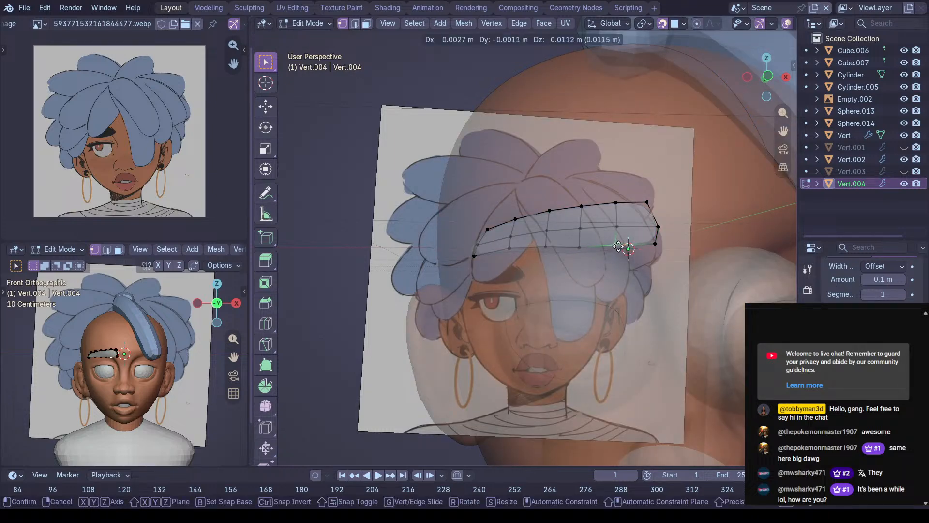
pyautogui.click(617, 247)
pyautogui.press('g')
pyautogui.click(583, 241)
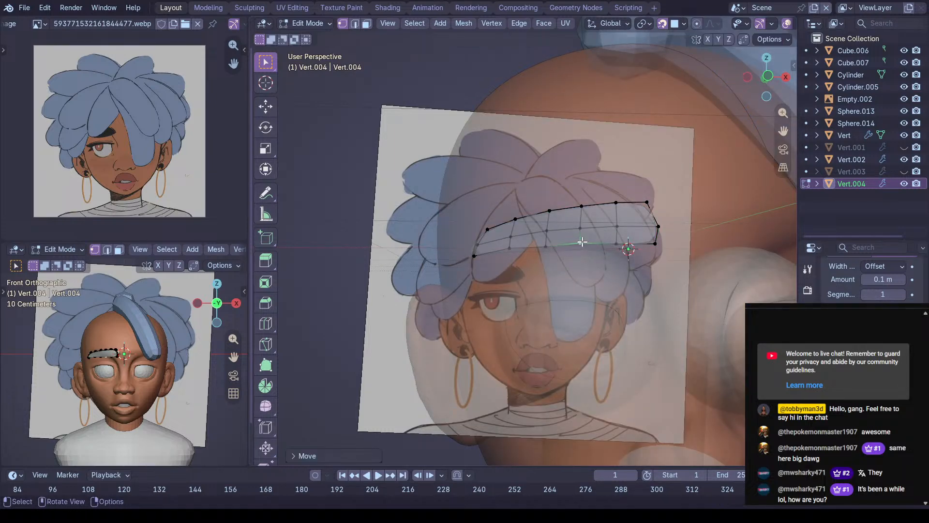
pyautogui.click(548, 248)
pyautogui.press('g')
pyautogui.click(550, 242)
pyautogui.hotkey('alt', 'z')
# Move the Solidify modifier to the top of the eyebrow's modifier stack
pyautogui.moveTo(573, 243); pyautogui.dragTo(677, 271, button='middle')
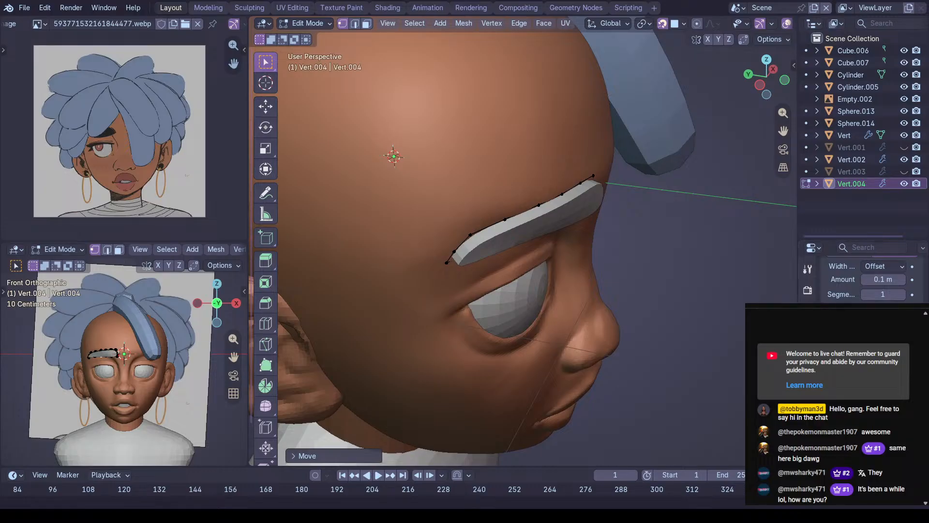
pyautogui.scroll(-6, 871, 280)
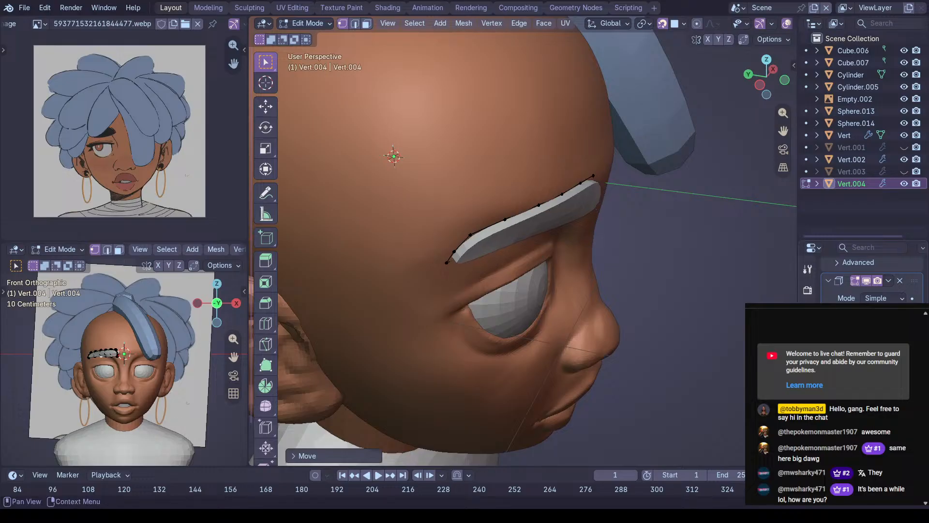
pyautogui.scroll(4, 871, 280)
pyautogui.scroll(-5, 871, 281)
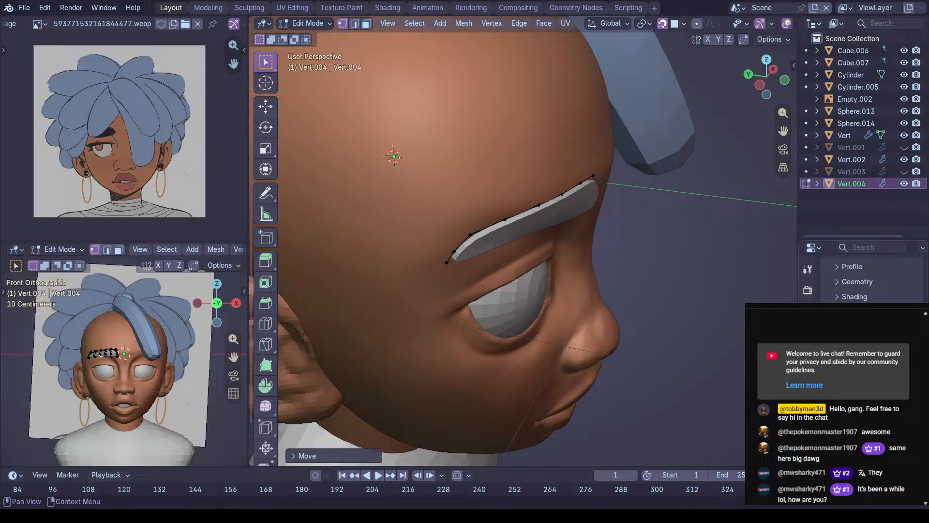
pyautogui.moveTo(917, 319)
pyautogui.mouseDown()
pyautogui.moveTo(917, 288)
pyautogui.moveTo(917, 314)
pyautogui.mouseUp()
pyautogui.scroll(3, 871, 281)
pyautogui.moveTo(648, 291); pyautogui.dragTo(710, 304, button='middle')
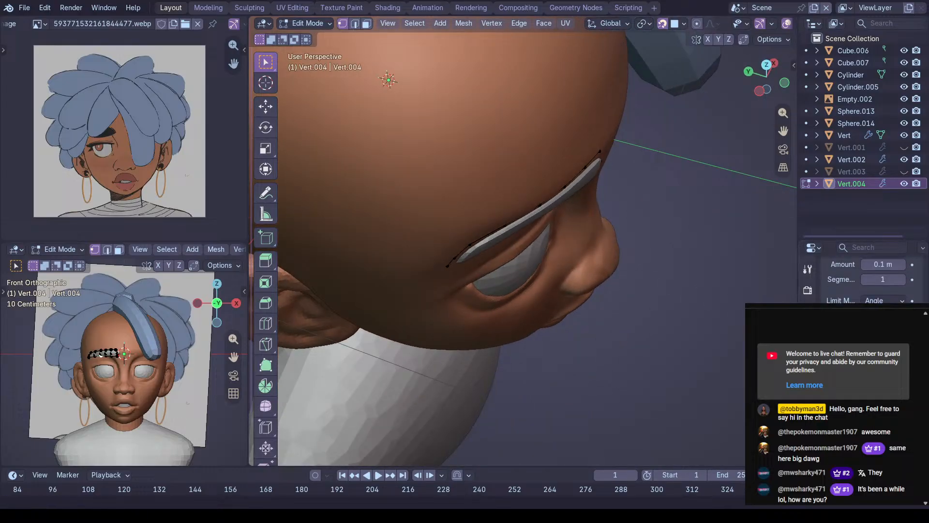
pyautogui.scroll(3, 897, 283)
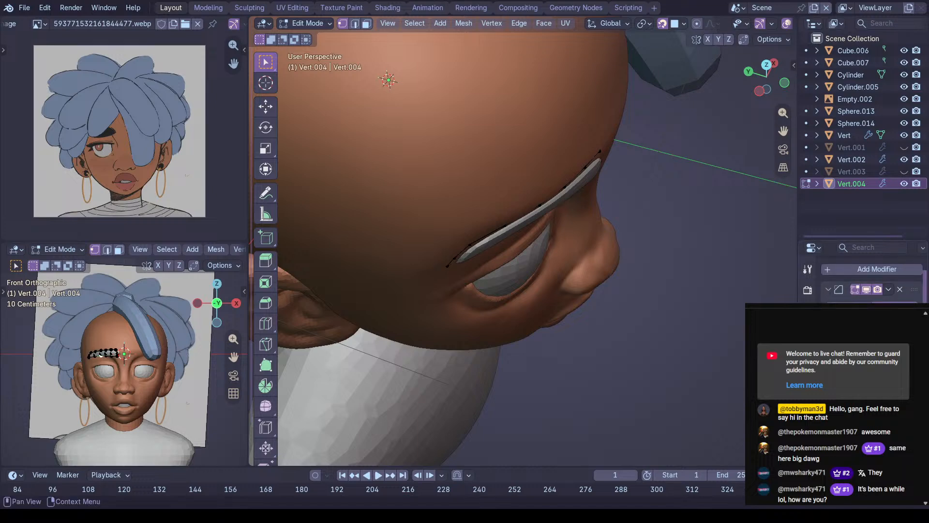
pyautogui.moveTo(677, 264)
pyautogui.mouseDown(button='middle')
pyautogui.moveTo(581, 224)
pyautogui.moveTo(678, 250)
pyautogui.mouseUp(button='middle')
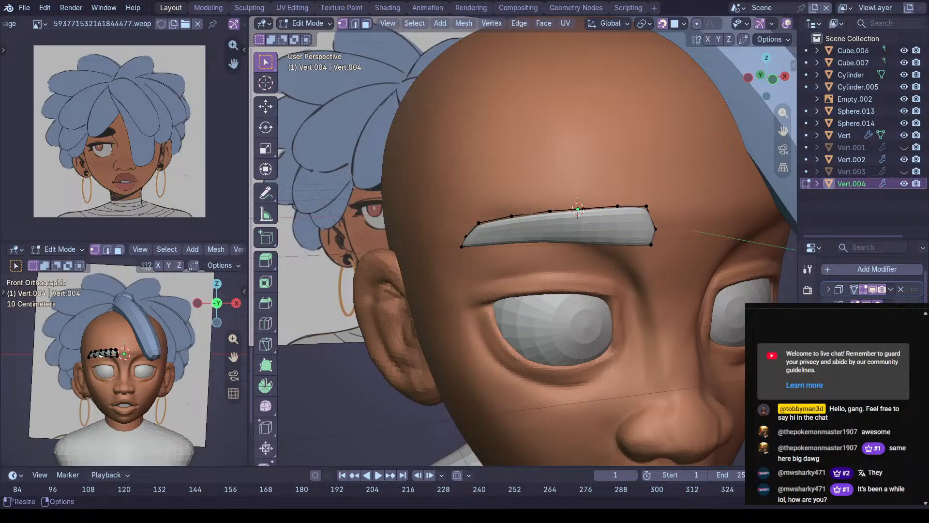
pyautogui.moveTo(706, 300); pyautogui.dragTo(726, 313, button='middle')
# Adjust the modifiers beneath Solidify to give the eyebrow's rim a narrow, softly rounded bevel
pyautogui.click(826, 289)
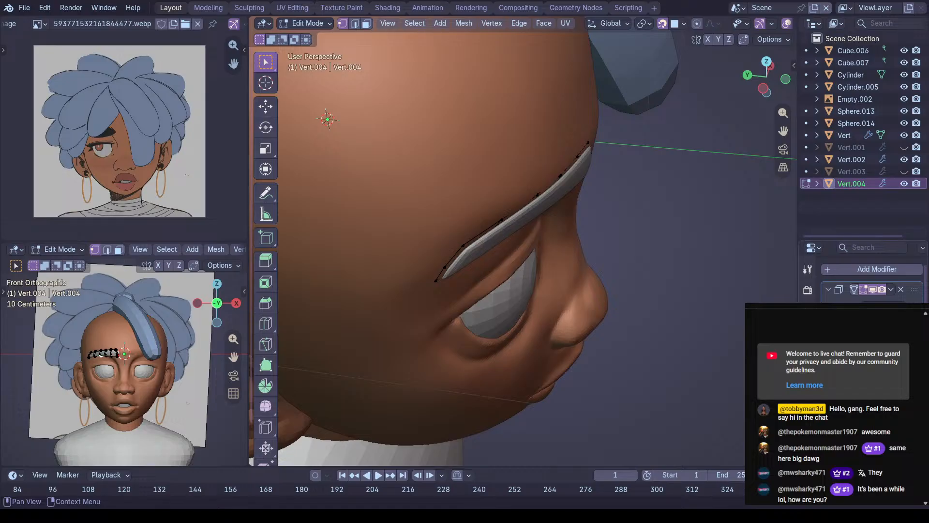
pyautogui.click(828, 289)
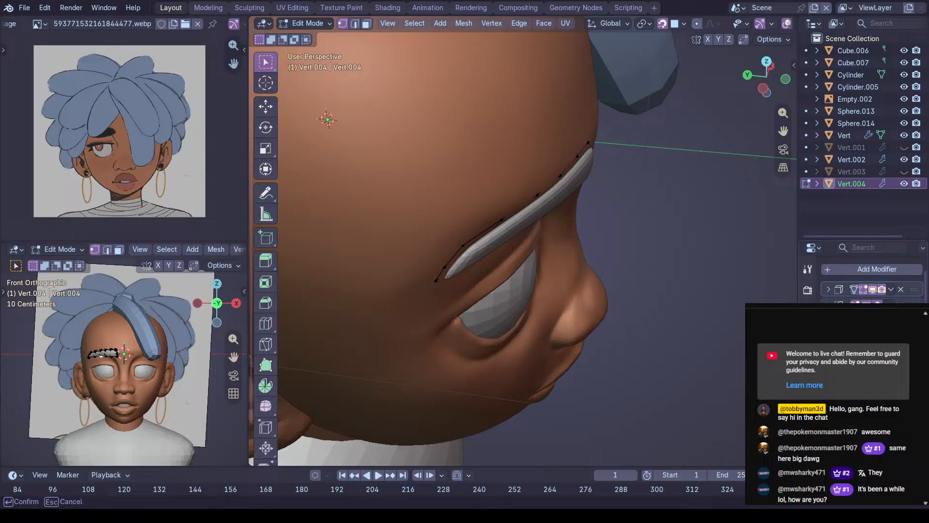
pyautogui.press('Return')
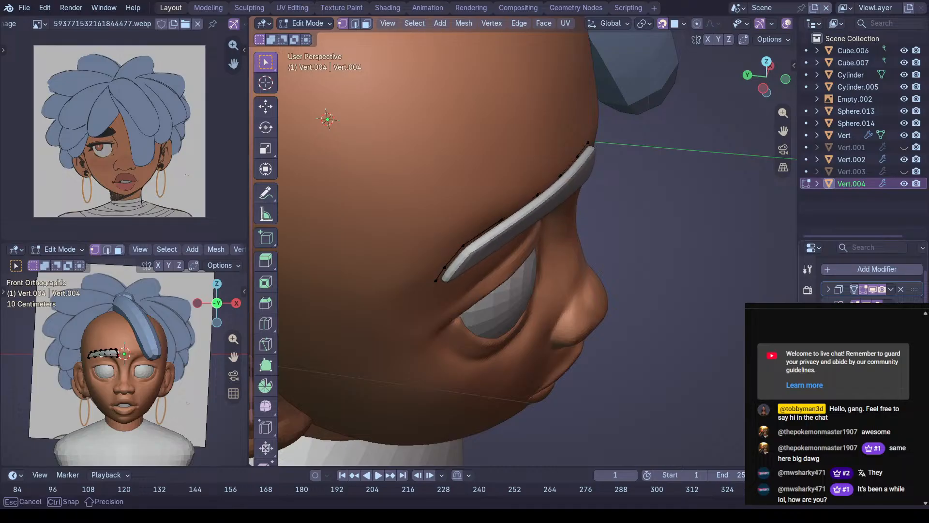
pyautogui.moveTo(692, 263); pyautogui.dragTo(645, 251, button='middle')
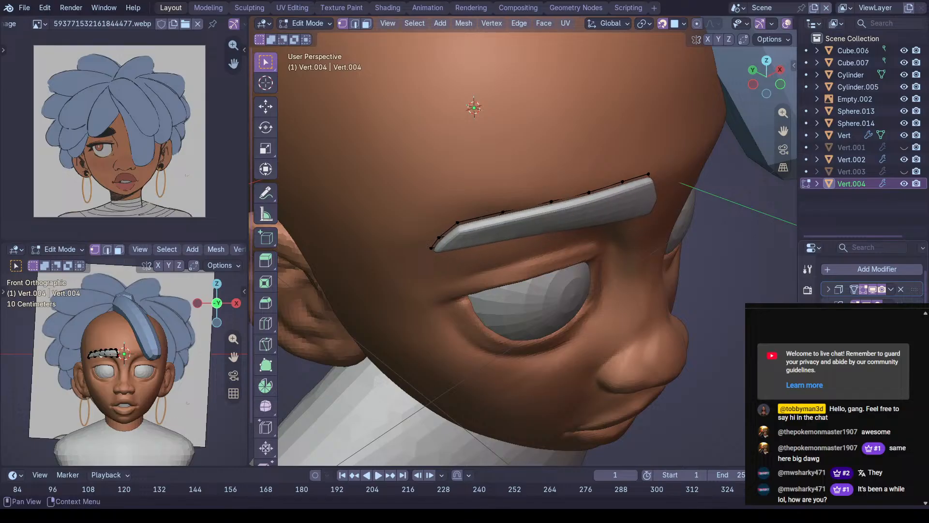
pyautogui.moveTo(605, 270)
pyautogui.mouseDown(button='middle')
pyautogui.moveTo(632, 276)
pyautogui.moveTo(634, 234)
pyautogui.moveTo(604, 276)
pyautogui.mouseUp(button='middle')
# Switch the eyebrow to Sculpt Mode and resize the Grab brush to 238 px
pyautogui.hotkey('ctrl', 'Tab')
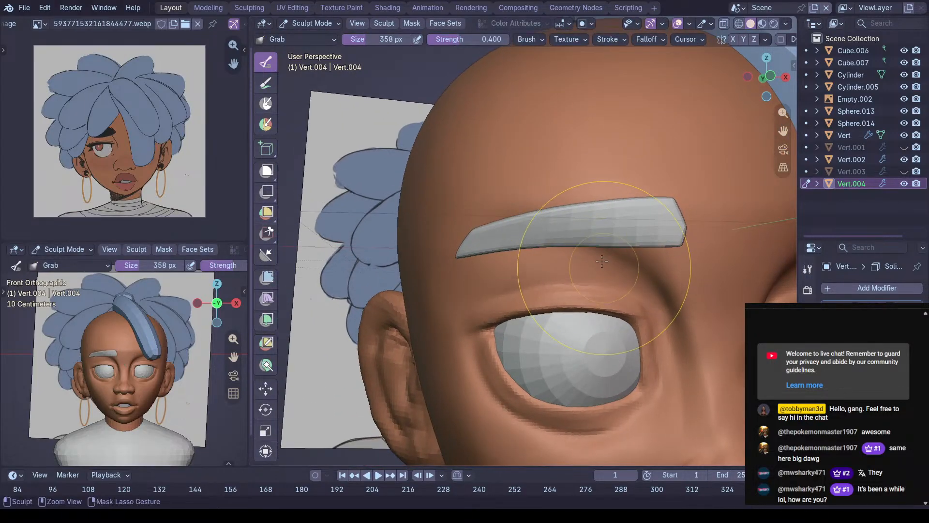
pyautogui.scroll(1, 603, 276)
pyautogui.press('f')
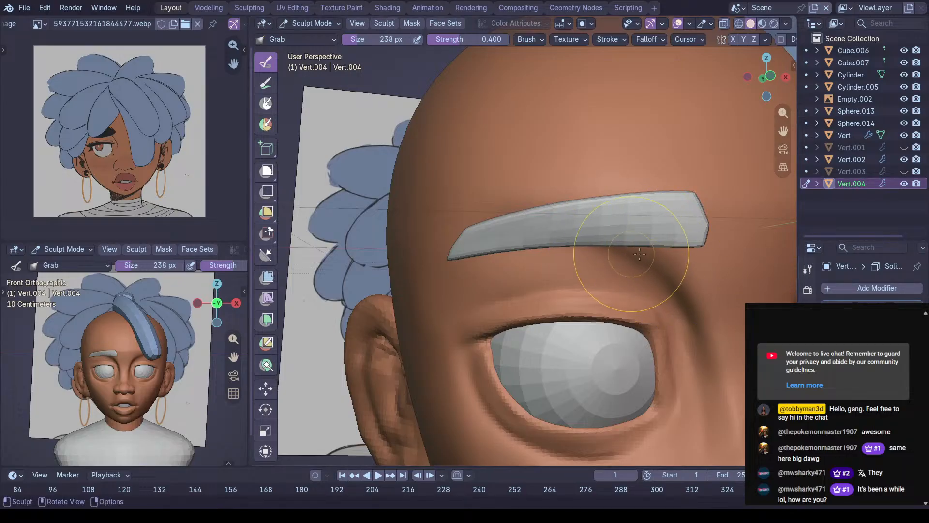
# Adjust the eyebrow's modifiers to soften its edges and round the corners at both ends
pyautogui.moveTo(672, 280); pyautogui.dragTo(617, 252, button='middle')
pyautogui.press('Tab')
pyautogui.press('Tab')
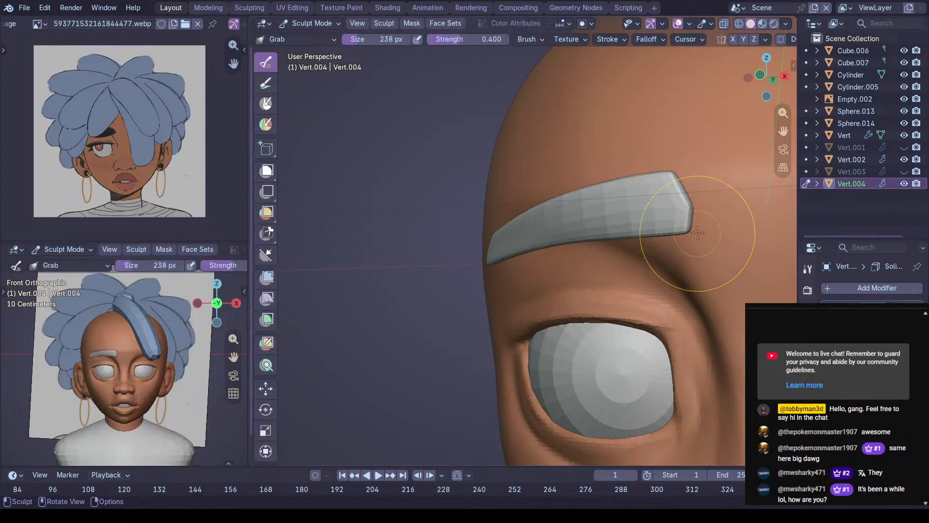
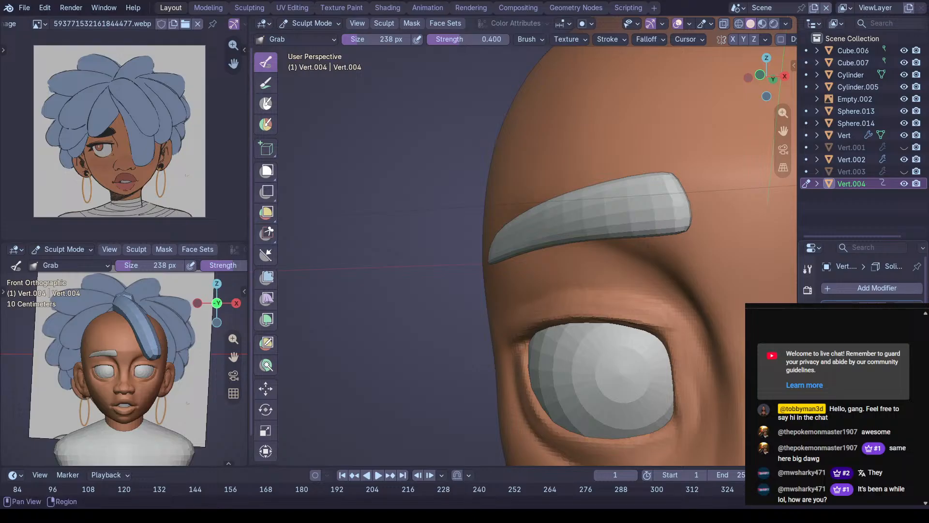
pyautogui.moveTo(680, 270); pyautogui.dragTo(676, 287, button='middle')
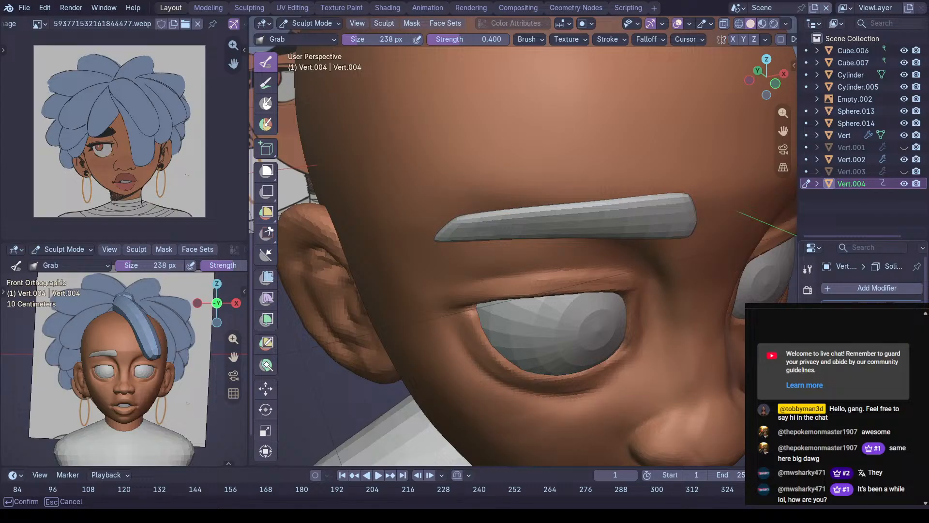
pyautogui.moveTo(622, 249); pyautogui.dragTo(692, 242, button='middle')
# Adjust the eyebrow's Solidify thickness for a slimmer profile and return to Sculpt Mode
pyautogui.press('Tab')
pyautogui.moveTo(878, 337); pyautogui.dragTo(894, 338)
pyautogui.moveTo(694, 287)
pyautogui.mouseDown(button='middle')
pyautogui.moveTo(608, 253)
pyautogui.moveTo(520, 307)
pyautogui.mouseUp(button='middle')
pyautogui.hotkey('ctrl', 'Tab')
pyautogui.moveTo(676, 256)
pyautogui.mouseDown(button='middle')
pyautogui.moveTo(561, 283)
pyautogui.moveTo(683, 291)
pyautogui.mouseUp(button='middle')
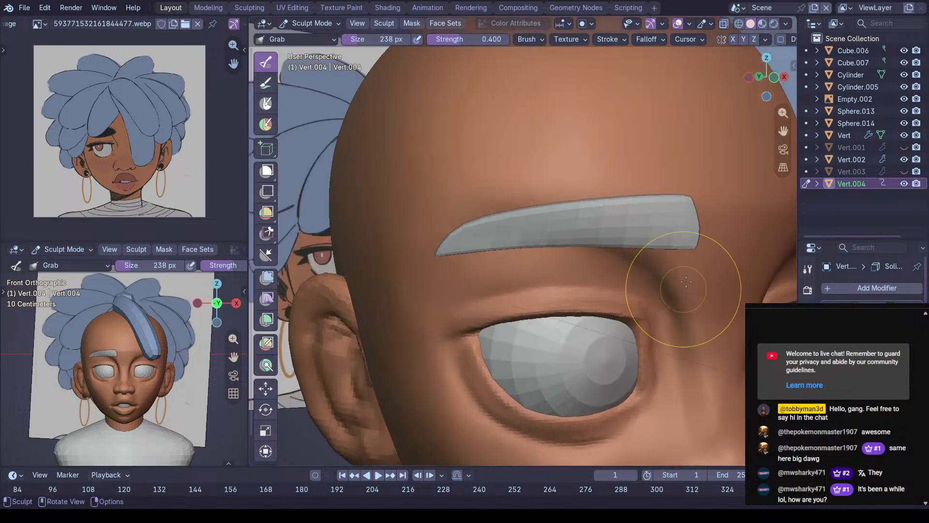
# Leave Sculpt Mode on the eyebrow and reveal all the hidden hair strands
pyautogui.hotkey('ctrl', 'Tab')
pyautogui.moveTo(652, 223)
pyautogui.keyDown('ctrl'); pyautogui.mouseDown(button='middle')
pyautogui.moveTo(629, 298)
pyautogui.moveTo(628, 277)
pyautogui.mouseUp(button='middle'); pyautogui.keyUp('ctrl')
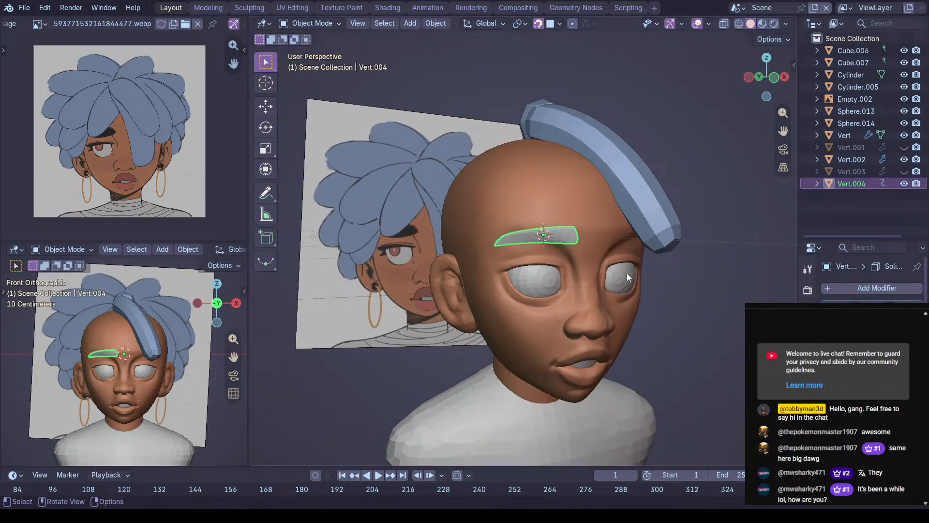
pyautogui.hotkey('alt', 'h')
pyautogui.moveTo(690, 271); pyautogui.dragTo(597, 266, button='middle')
# Link the blue hair material from the neighbouring strand to the grey front hair strand and save the file
pyautogui.click(617, 277)
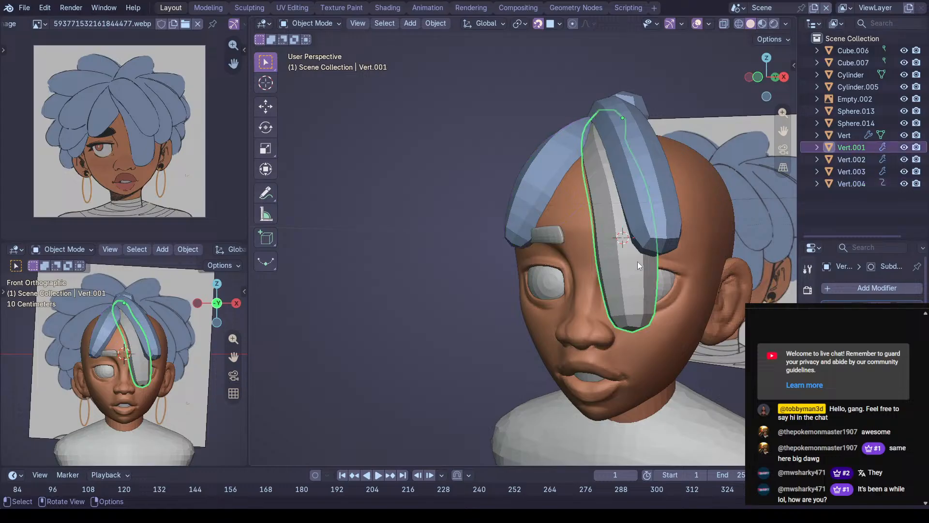
pyautogui.keyDown('shift'); pyautogui.click(654, 216); pyautogui.keyUp('shift')
pyautogui.hotkey('ctrl', 'l')
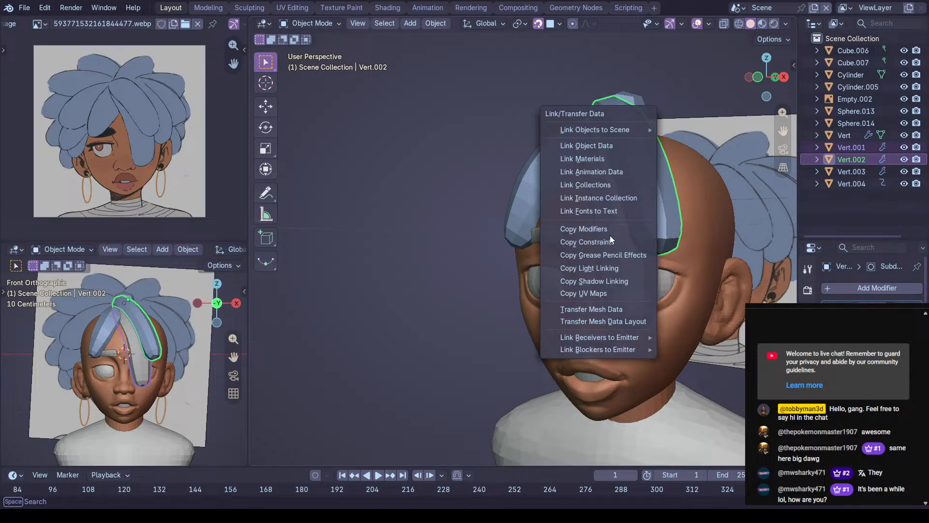
pyautogui.click(599, 159)
pyautogui.hotkey('ctrl', 's')
# Open the eyebrow in Edit Mode and raise the upper-edge vertex next to its inner corner
pyautogui.moveTo(584, 210); pyautogui.dragTo(600, 245, button='middle')
pyautogui.click(569, 237)
pyautogui.scroll(5, 600, 248)
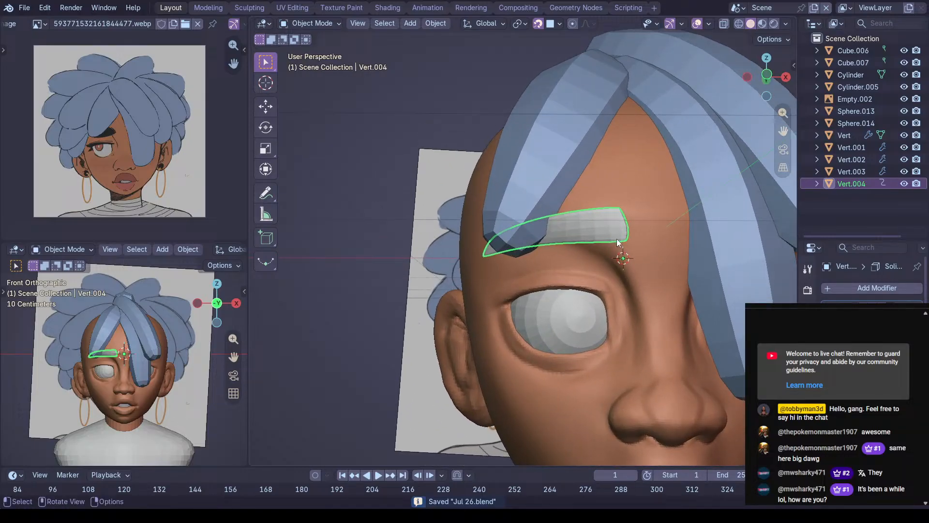
pyautogui.hotkey('ctrl', 'Tab')
pyautogui.hotkey('alt', 'z')
pyautogui.hotkey('alt', 'z')
pyautogui.press('Tab')
pyautogui.moveTo(631, 214); pyautogui.dragTo(640, 196, button='middle')
pyautogui.hotkey('alt', 'z')
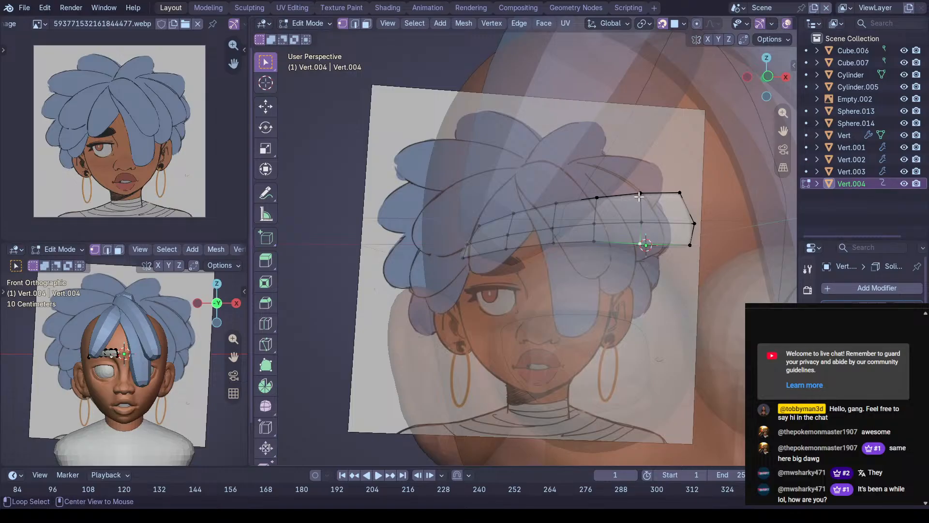
pyautogui.hotkey('alt', 'z')
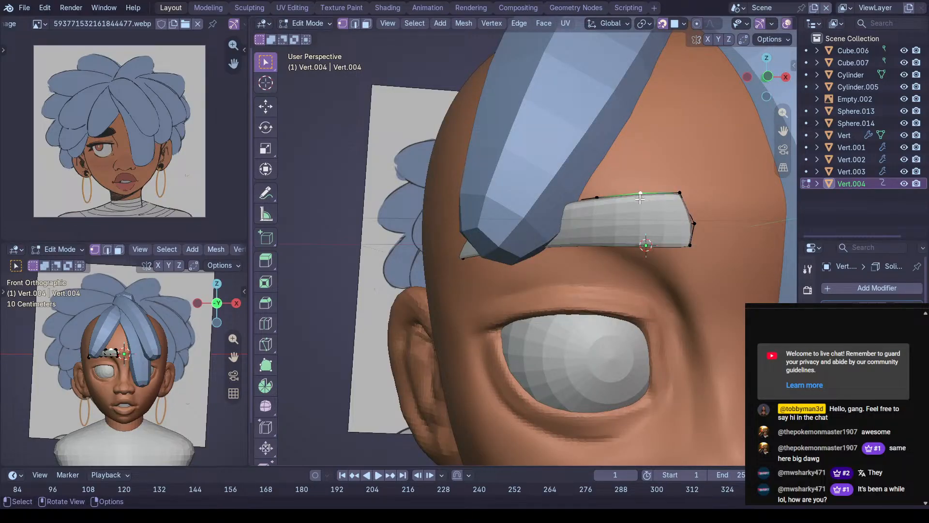
pyautogui.press('g')
pyautogui.click(661, 188)
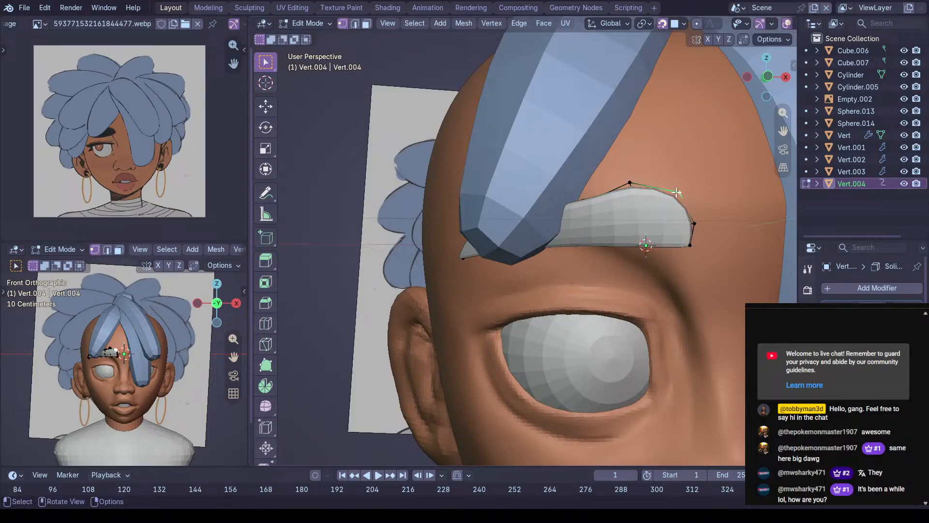
# Pull the upper and lower corner vertices at the eyebrow's inner end inward to round that end
pyautogui.press('g')
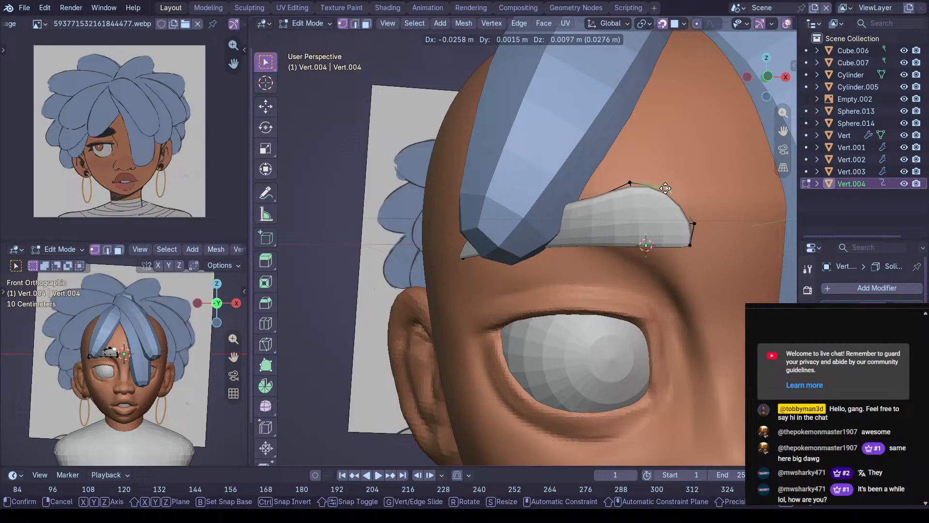
pyautogui.click(667, 189)
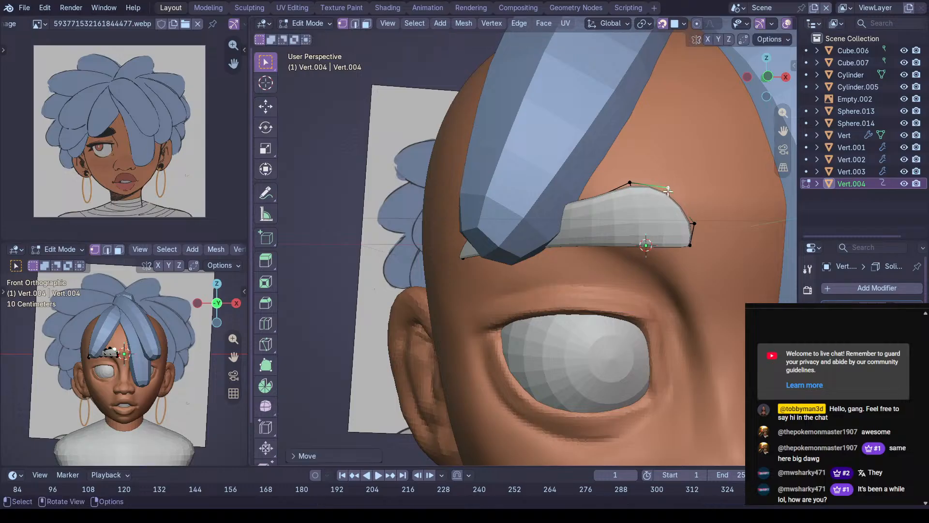
pyautogui.click(689, 249)
pyautogui.press('g')
pyautogui.click(673, 247)
# Reposition the upper-edge vertices around the eyebrow's middle to give the arch a smooth curve
pyautogui.moveTo(675, 243); pyautogui.dragTo(619, 200, button='middle')
pyautogui.hotkey('alt', 'z')
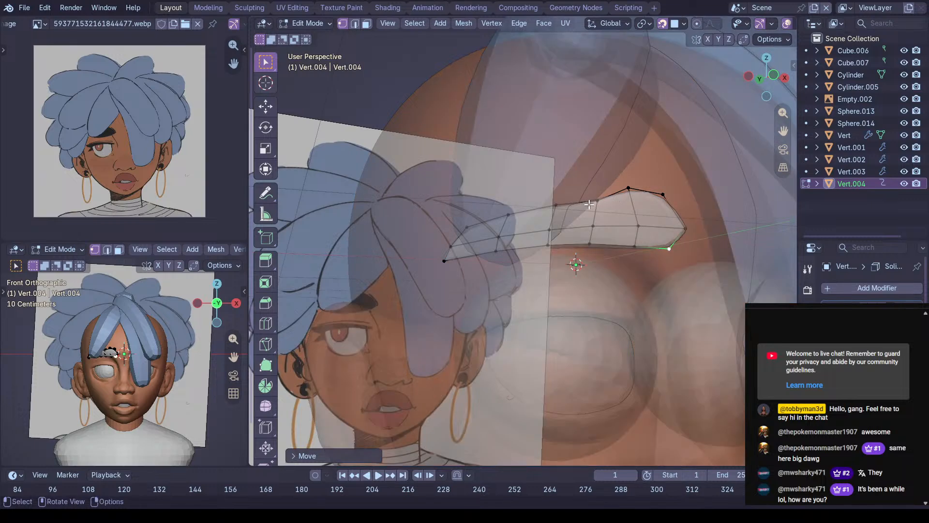
pyautogui.click(602, 196)
pyautogui.hotkey('alt', 'z')
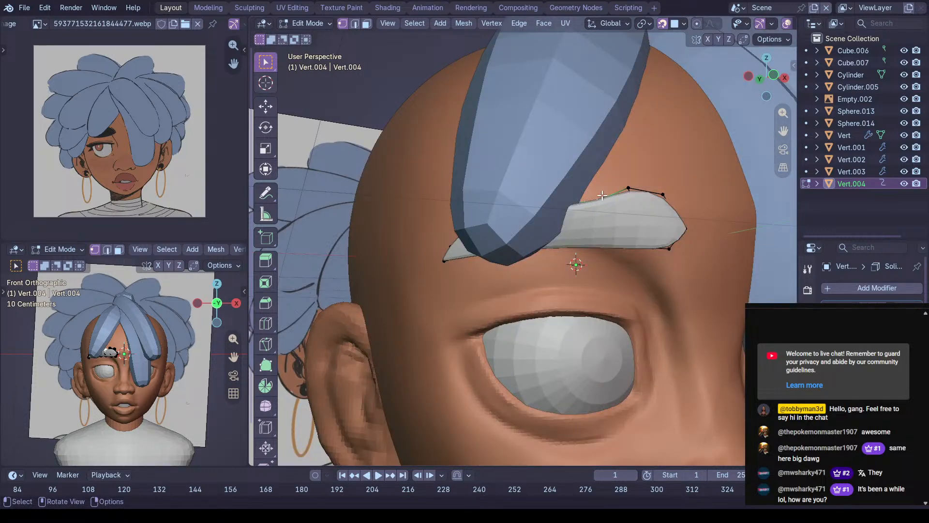
pyautogui.press('g')
pyautogui.click(562, 201)
pyautogui.hotkey('alt', 'z')
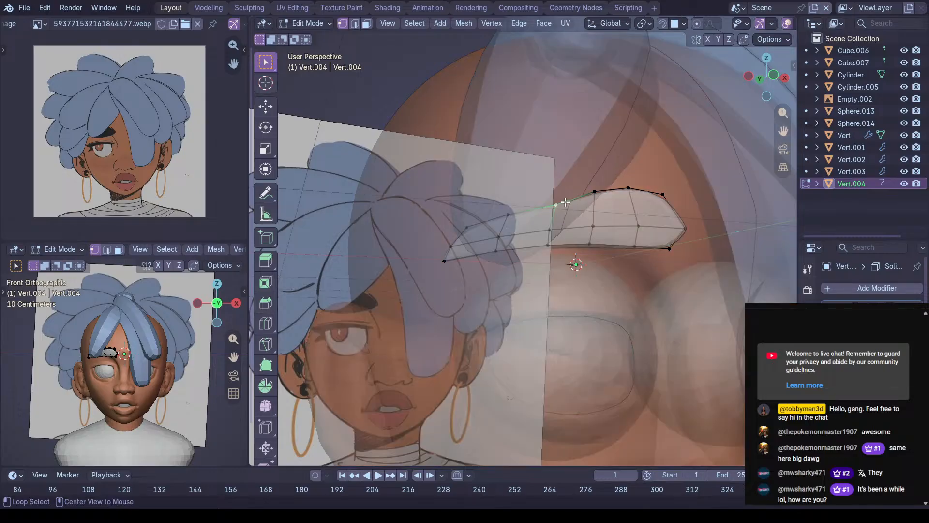
pyautogui.press('g')
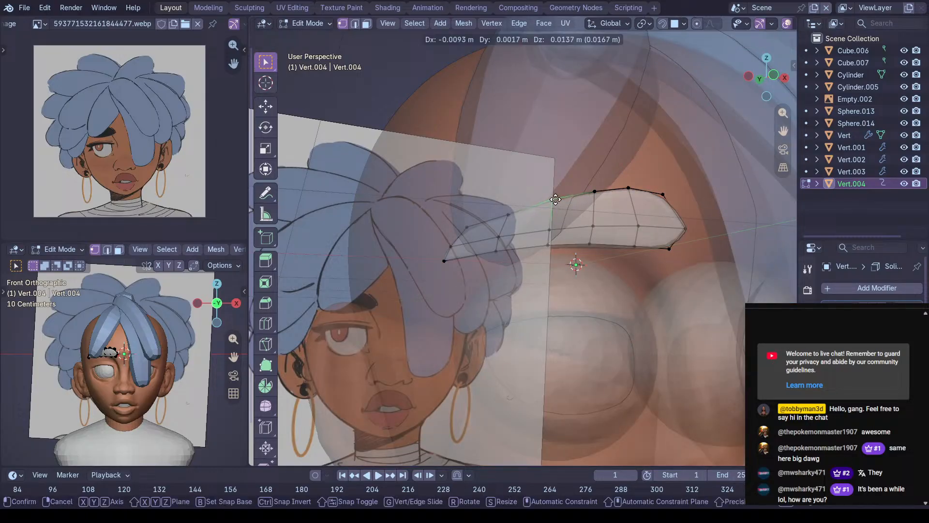
pyautogui.click(555, 199)
pyautogui.hotkey('alt', 'z')
# Nudge the eyebrow's inner tip slightly upward with the Grab brush in Sculpt Mode and return to Object Mode
pyautogui.moveTo(574, 263)
pyautogui.mouseDown(button='middle')
pyautogui.moveTo(599, 255)
pyautogui.moveTo(542, 219)
pyautogui.moveTo(636, 266)
pyautogui.moveTo(599, 257)
pyautogui.moveTo(687, 252)
pyautogui.moveTo(573, 237)
pyautogui.moveTo(641, 219)
pyautogui.moveTo(631, 232)
pyautogui.moveTo(673, 211)
pyautogui.mouseUp(button='middle')
pyautogui.hotkey('ctrl', 'Tab')
pyautogui.moveTo(723, 239)
pyautogui.mouseDown()
pyautogui.moveTo(707, 241)
pyautogui.moveTo(716, 218)
pyautogui.mouseUp()
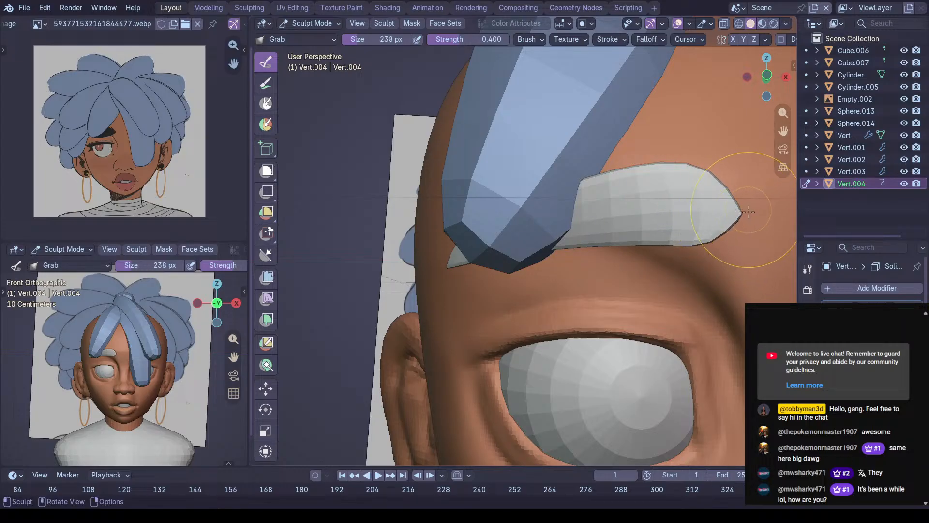
pyautogui.moveTo(733, 212); pyautogui.dragTo(735, 208)
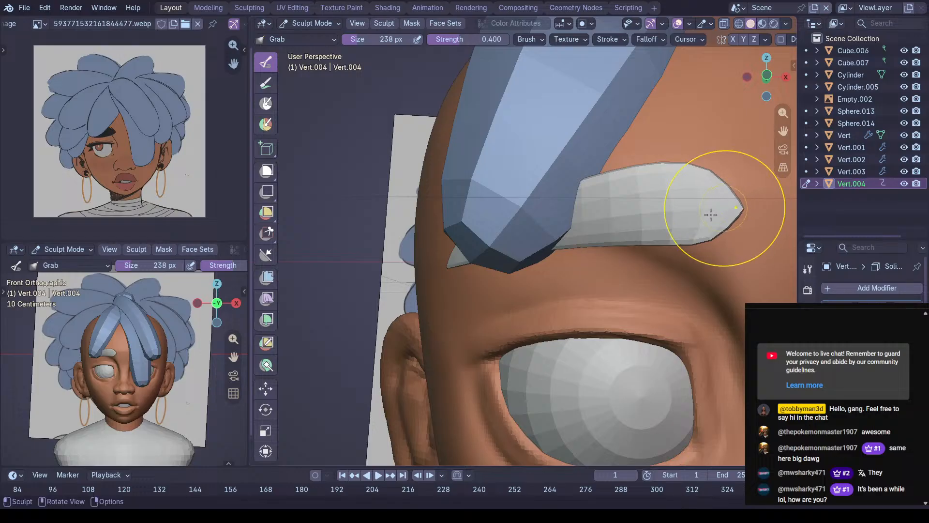
pyautogui.hotkey('ctrl', 'Tab')
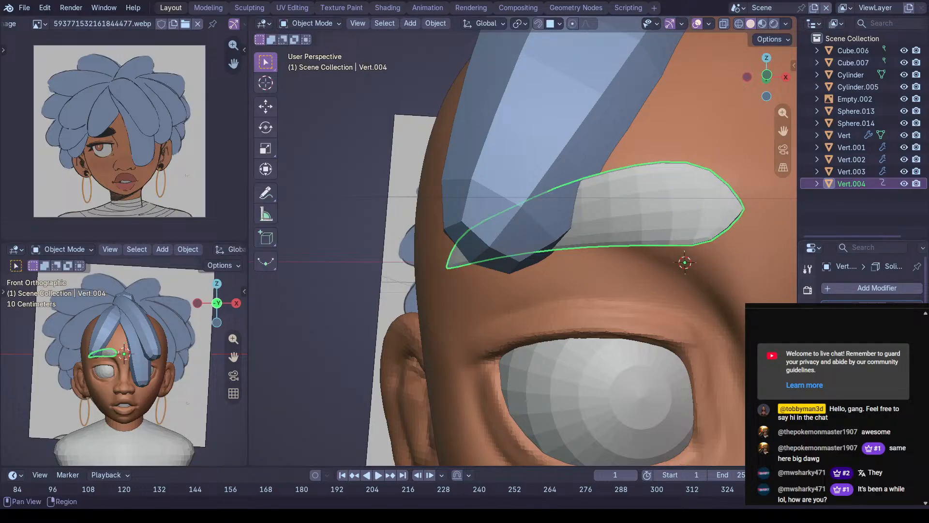
# Colour the eyebrow's material with the dark tone sampled from the eyebrow in the reference drawing
pyautogui.click(807, 480)
pyautogui.click(864, 337)
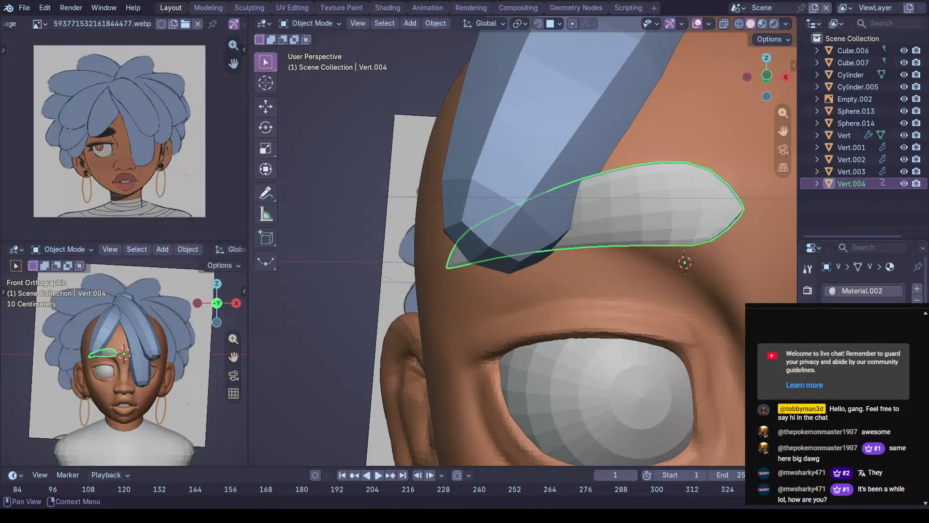
pyautogui.scroll(-2, 863, 367)
pyautogui.click(871, 437)
pyautogui.press('e')
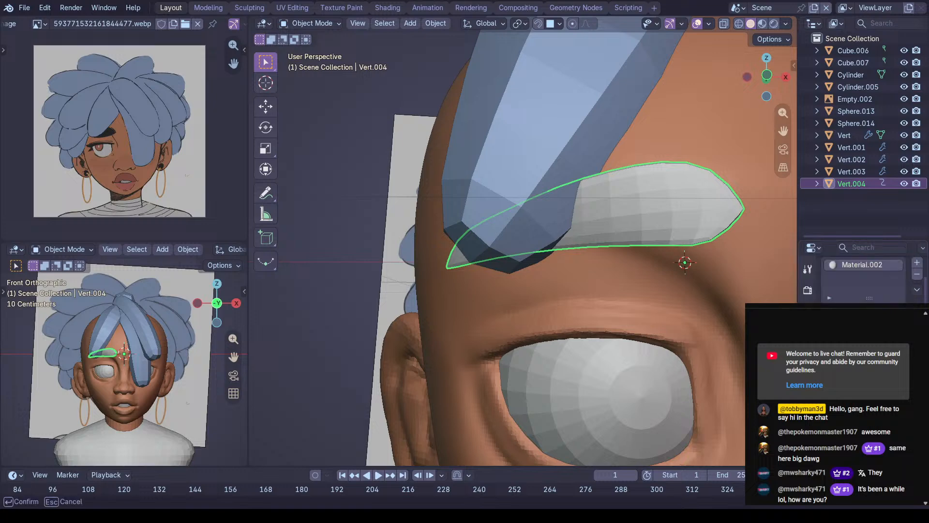
pyautogui.click(108, 135)
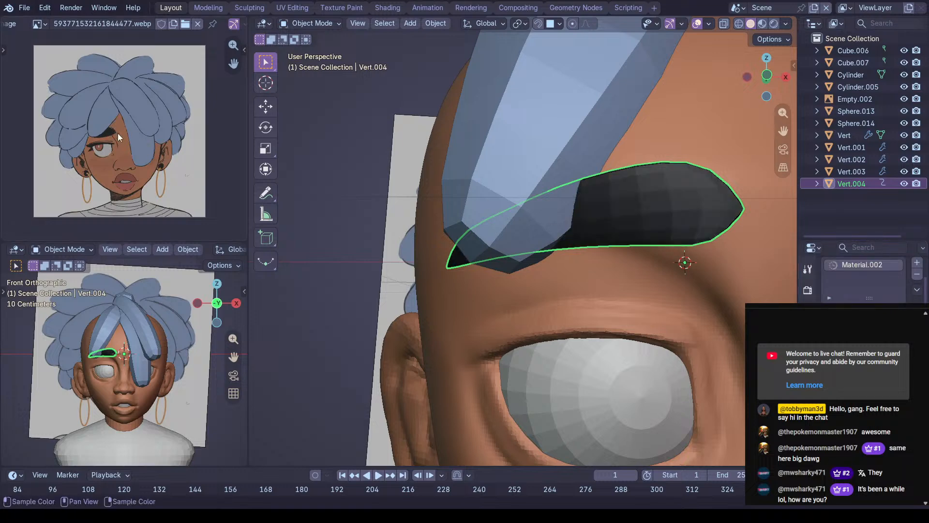
# Deselect the eyebrow, check the whole head, and save the file
pyautogui.scroll(-4, 605, 203)
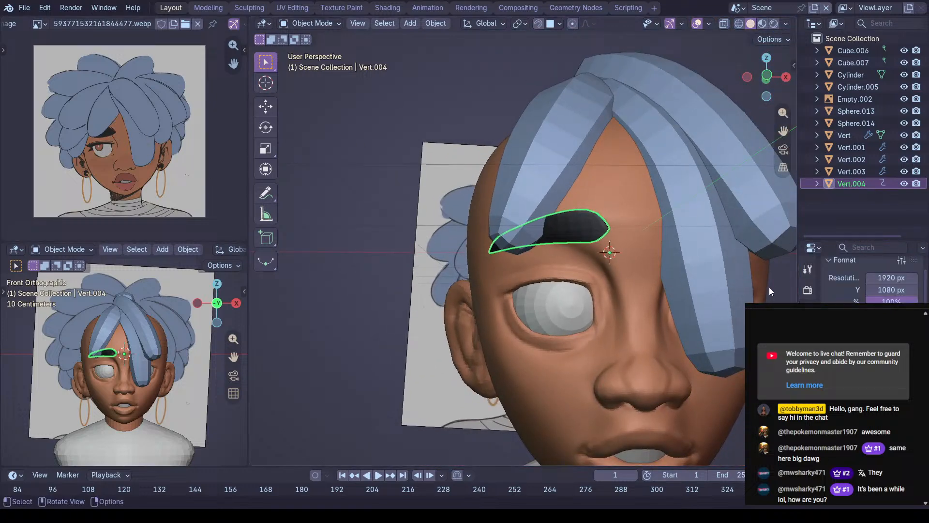
pyautogui.keyDown('ctrl'); pyautogui.moveTo(754, 265); pyautogui.dragTo(755, 322, button='middle'); pyautogui.keyUp('ctrl')
pyautogui.hotkey('alt', 'a')
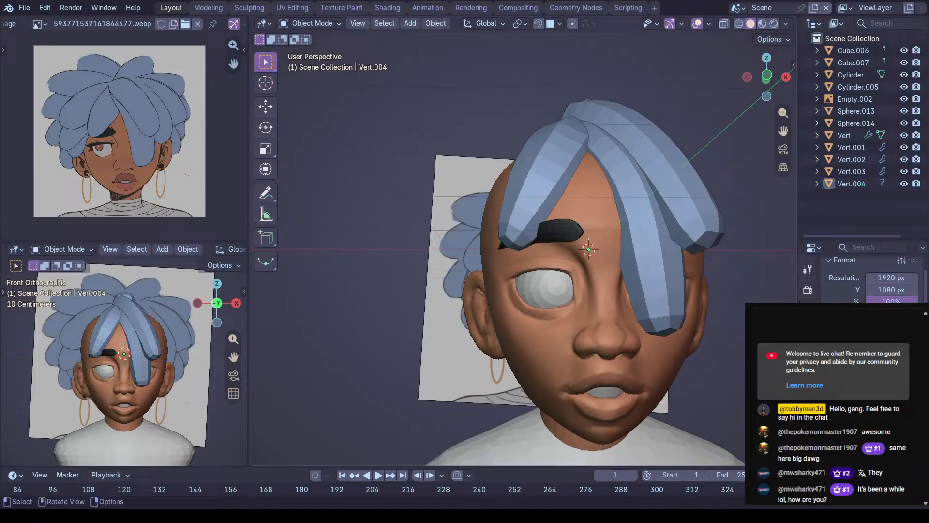
pyautogui.keyDown('ctrl'); pyautogui.moveTo(672, 210); pyautogui.dragTo(550, 266, button='middle'); pyautogui.keyUp('ctrl')
pyautogui.hotkey('ctrl', 's')
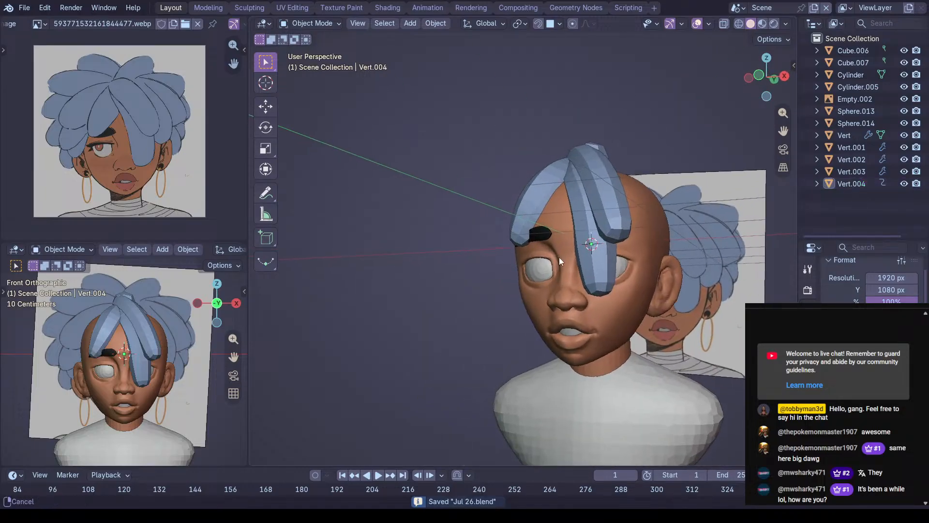
# Compare the eyebrow with the reference drawing in a close, see-through front orthographic view
pyautogui.scroll(2, 558, 251)
pyautogui.moveTo(565, 235)
pyautogui.mouseDown(button='middle')
pyautogui.moveTo(616, 248)
pyautogui.moveTo(577, 222)
pyautogui.mouseUp(button='middle')
pyautogui.scroll(5, 164, 177)
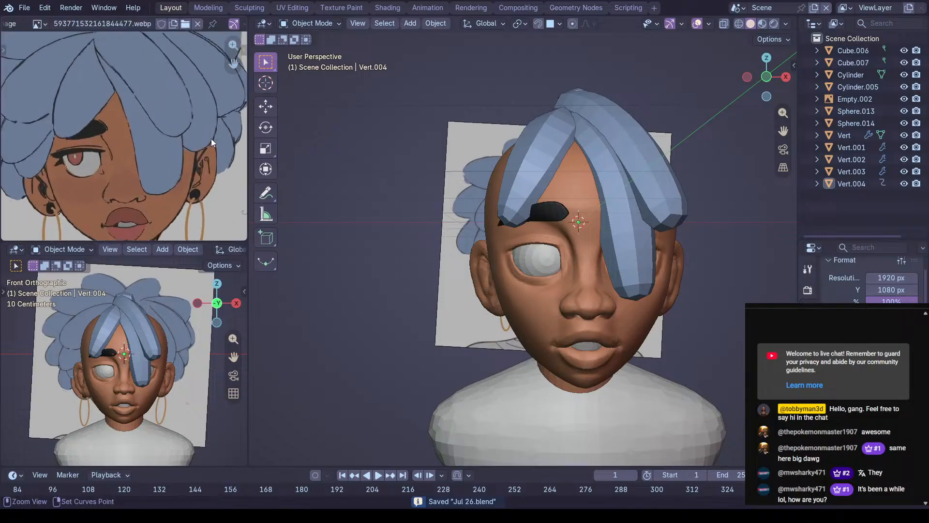
pyautogui.moveTo(483, 232); pyautogui.dragTo(549, 263, button='middle')
pyautogui.press('KP_5')
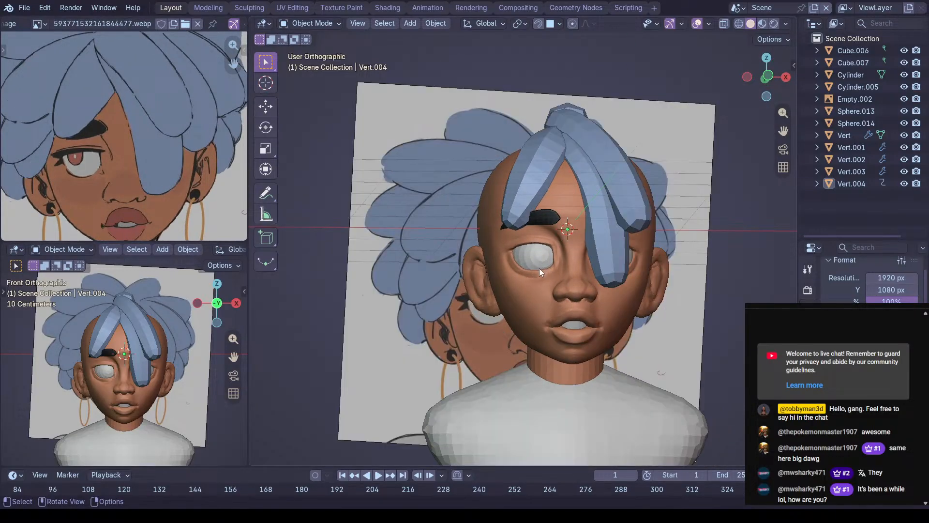
pyautogui.press('KP_1')
pyautogui.keyDown('ctrl'); pyautogui.moveTo(565, 221); pyautogui.dragTo(570, 199, button='middle'); pyautogui.keyUp('ctrl')
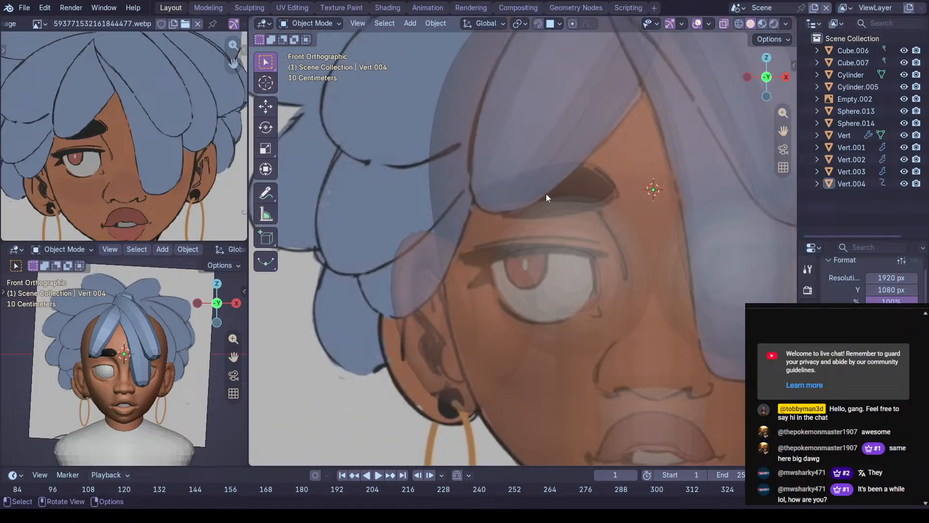
# Add a Shrinkwrap modifier to the eyebrow with the head as target, ordered so the brow keeps its thickness
pyautogui.click(582, 193)
pyautogui.press('Tab')
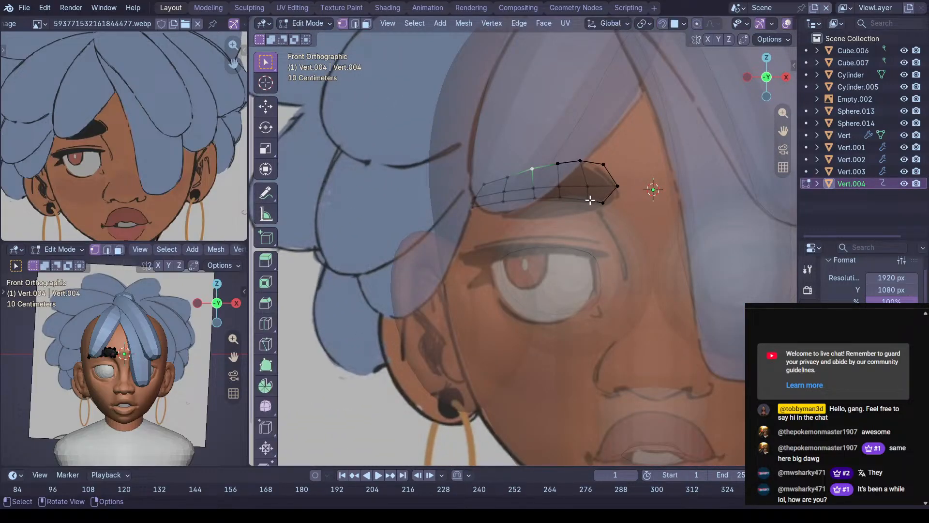
pyautogui.press('Tab')
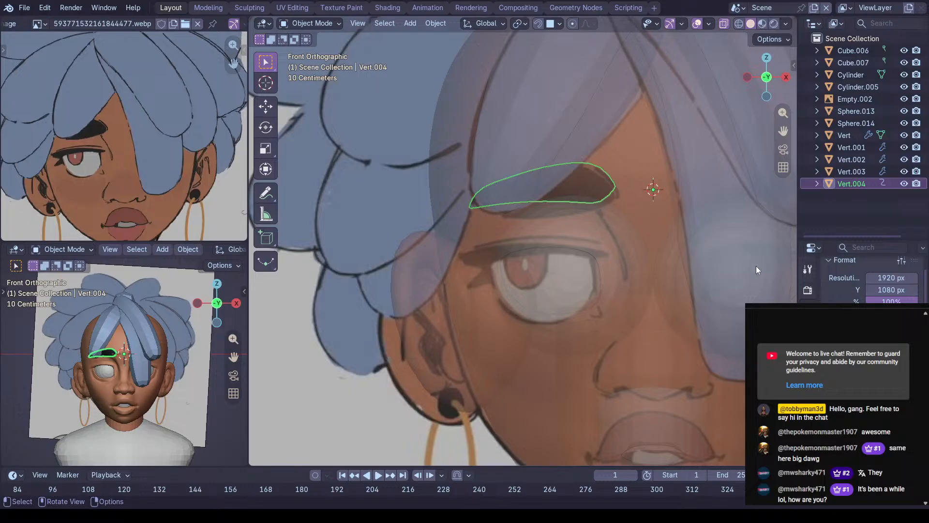
pyautogui.click(872, 262)
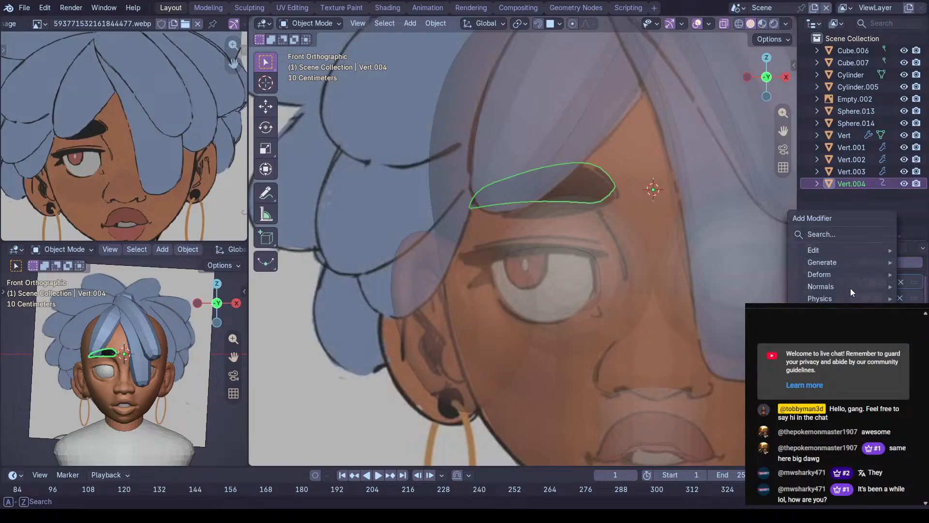
pyautogui.moveTo(840, 276)
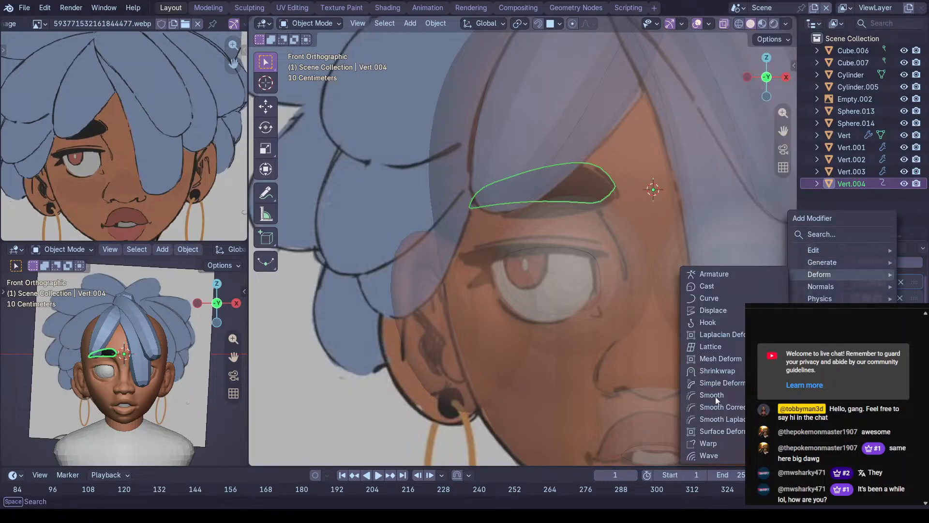
pyautogui.click(735, 371)
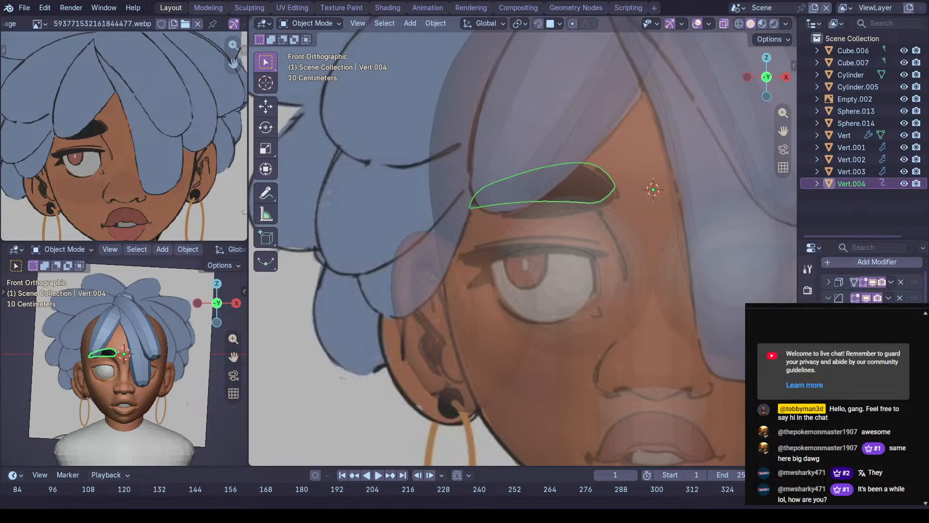
pyautogui.scroll(-3, 870, 281)
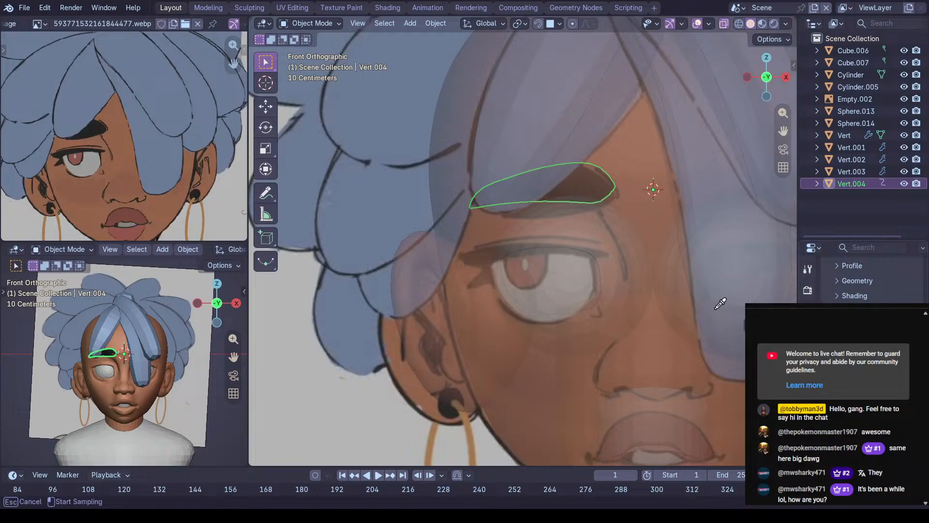
pyautogui.click(653, 288)
pyautogui.hotkey('alt', 'z')
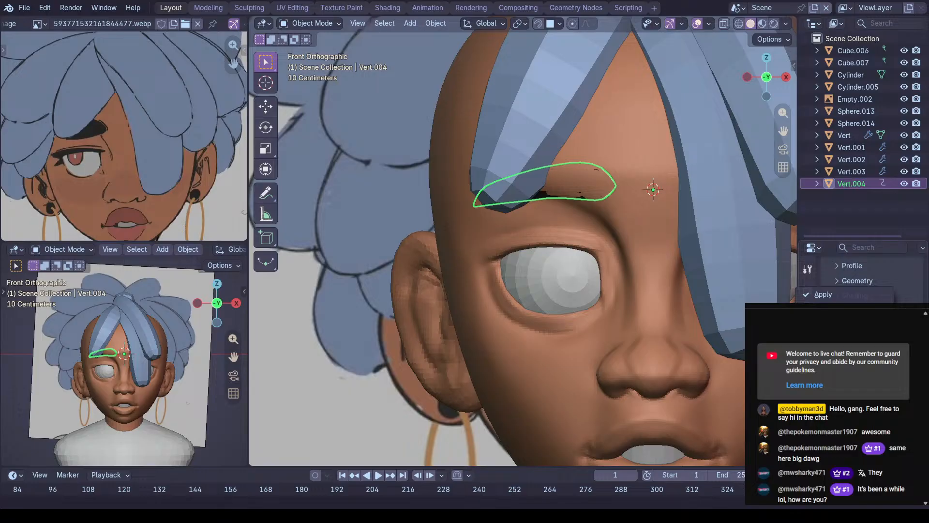
pyautogui.click(832, 358)
# Select the head together with the eyebrow and switch to Sculpt Mode with the head active in front view
pyautogui.scroll(3, 861, 278)
pyautogui.moveTo(594, 188); pyautogui.dragTo(637, 206, button='middle')
pyautogui.scroll(3, 874, 278)
pyautogui.moveTo(721, 286); pyautogui.dragTo(576, 247, button='middle')
pyautogui.click(677, 237)
pyautogui.press('KP_5')
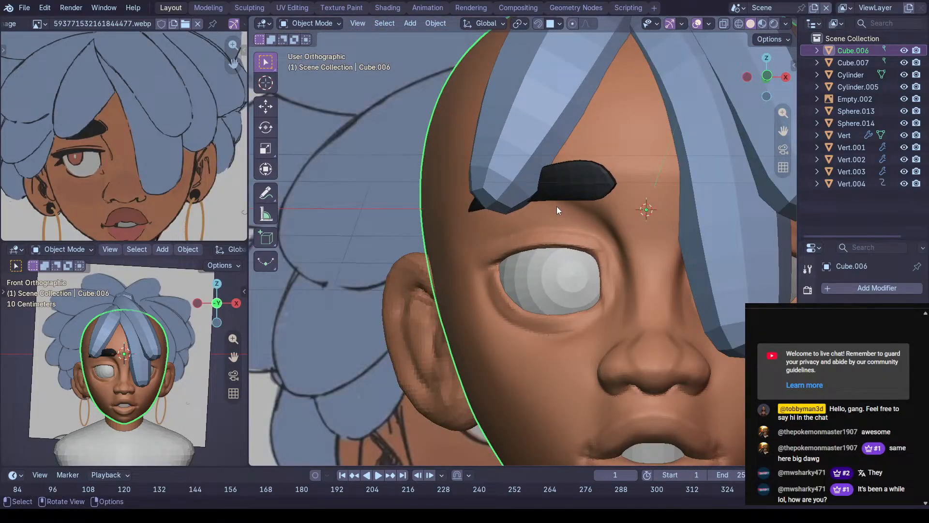
pyautogui.press('KP_1')
pyautogui.keyDown('shift'); pyautogui.click(566, 195); pyautogui.keyUp('shift')
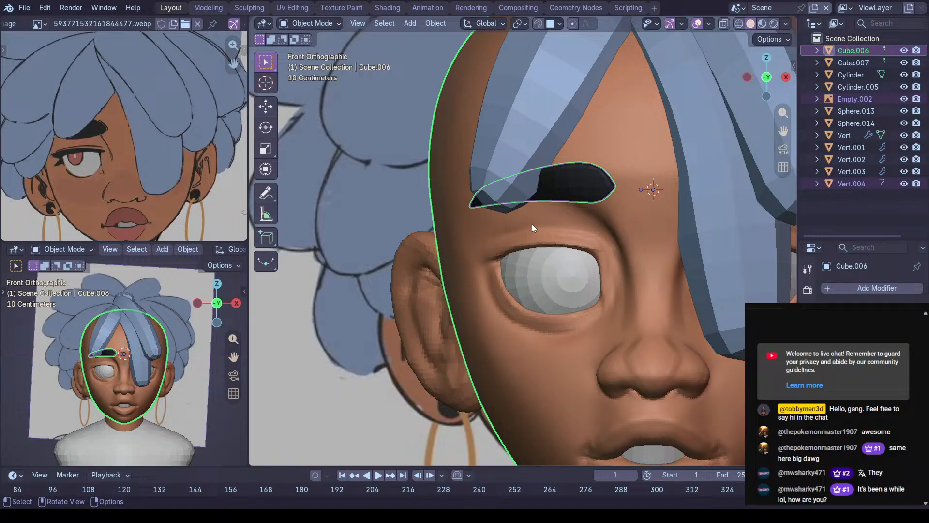
pyautogui.hotkey('ctrl', 'Tab')
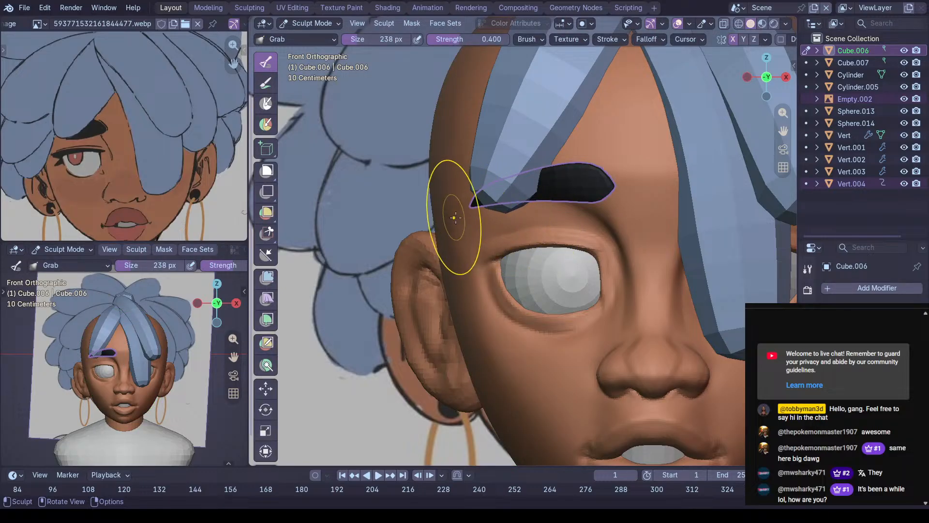
# Turn off proportional editing from the head's Edit Mode and return the head to Sculpt Mode
pyautogui.hotkey('alt', 'z')
pyautogui.hotkey('alt', 'z')
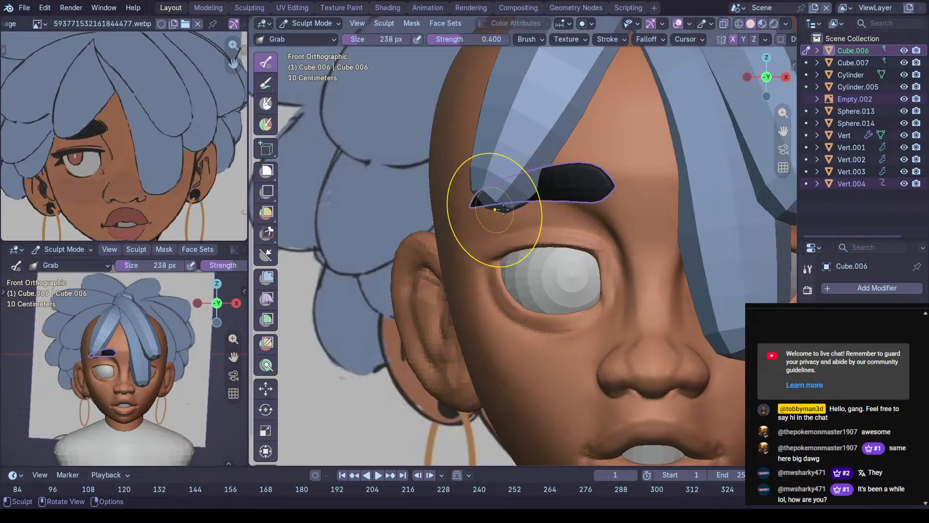
pyautogui.press('Tab')
pyautogui.press('Tab')
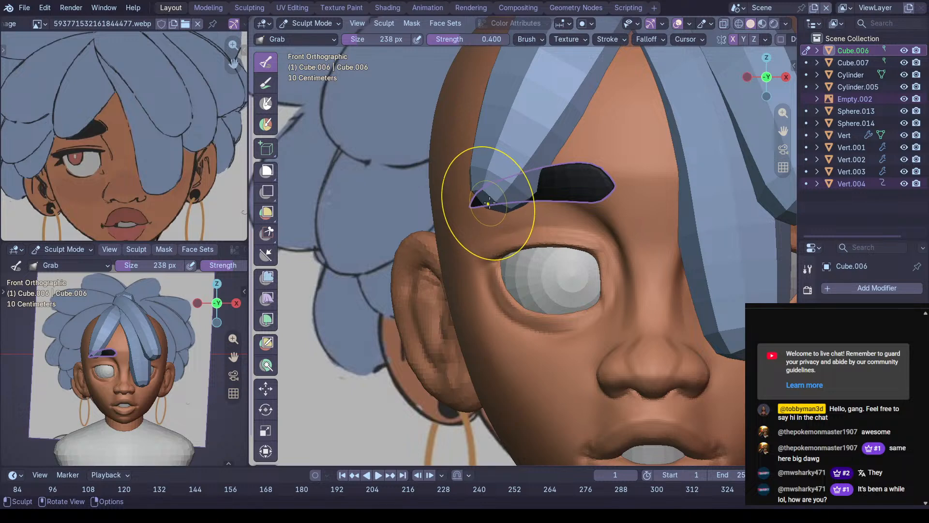
pyautogui.press('Tab')
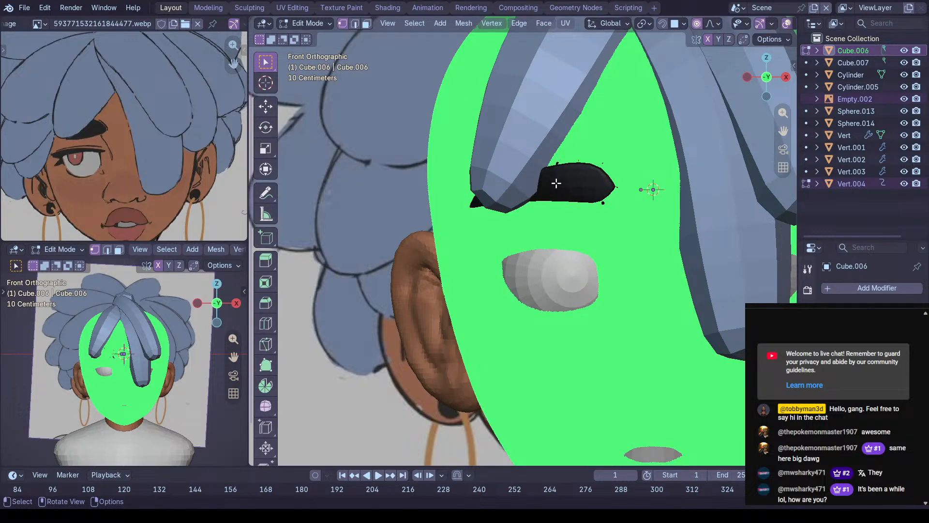
pyautogui.press('o')
pyautogui.press('Tab')
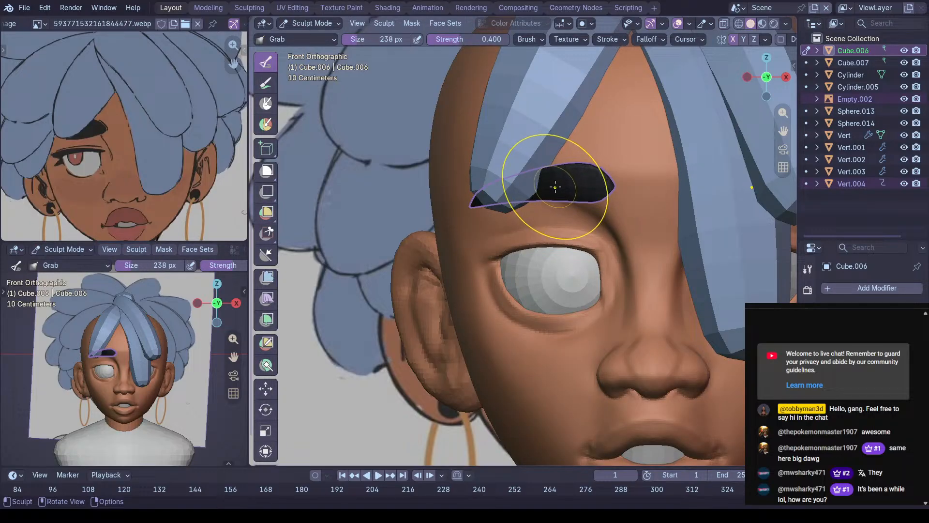
# Edit the eyebrow alone in see-through view and move its outer lower corner vertex inward
pyautogui.hotkey('ctrl', 'Tab')
pyautogui.click(561, 189)
pyautogui.press('Tab')
pyautogui.hotkey('alt', 'z')
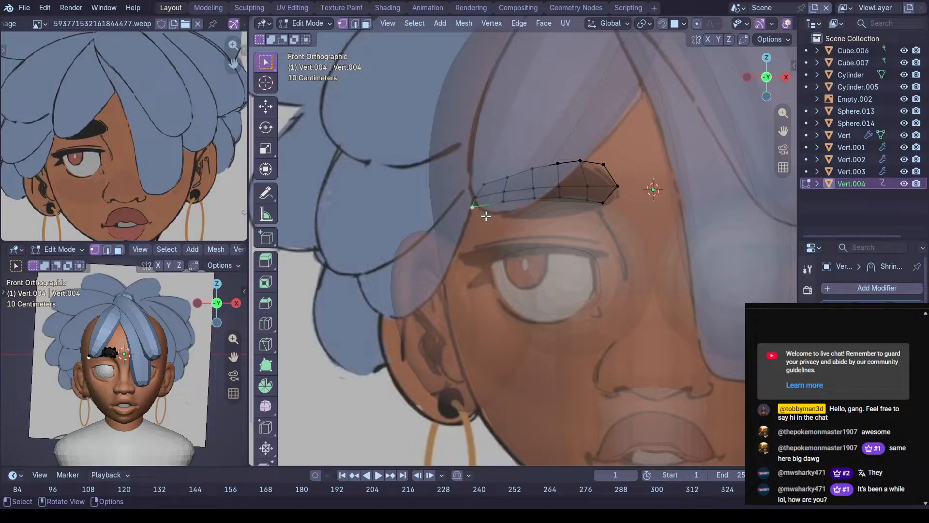
pyautogui.press('g')
pyautogui.click(504, 208)
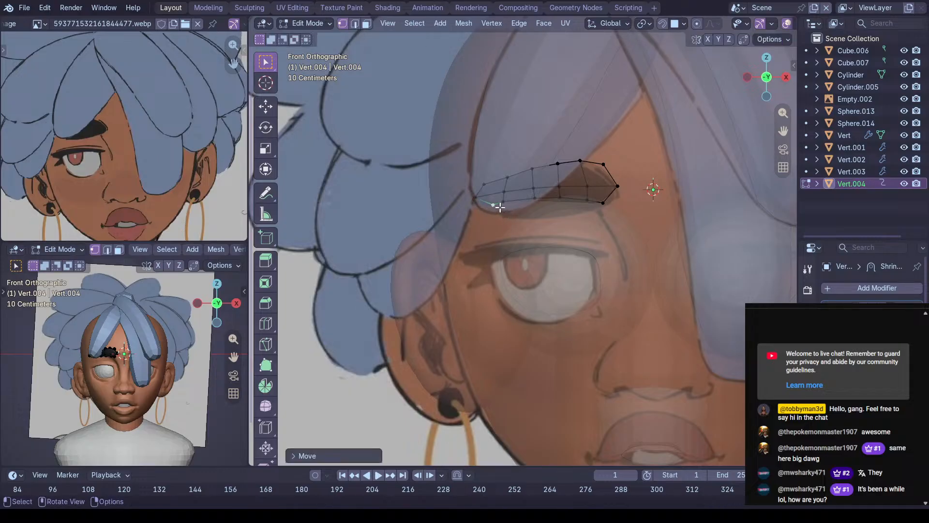
# Straighten the vertical edge loop near the eyebrow's tail along X and slide it toward the brow's centre
pyautogui.click(508, 202)
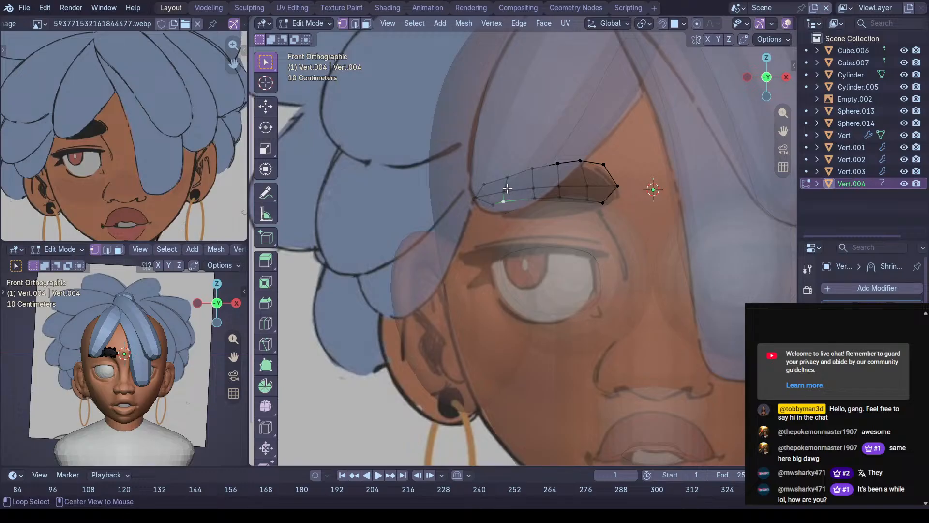
pyautogui.keyDown('alt'); pyautogui.click(509, 192); pyautogui.keyUp('alt')
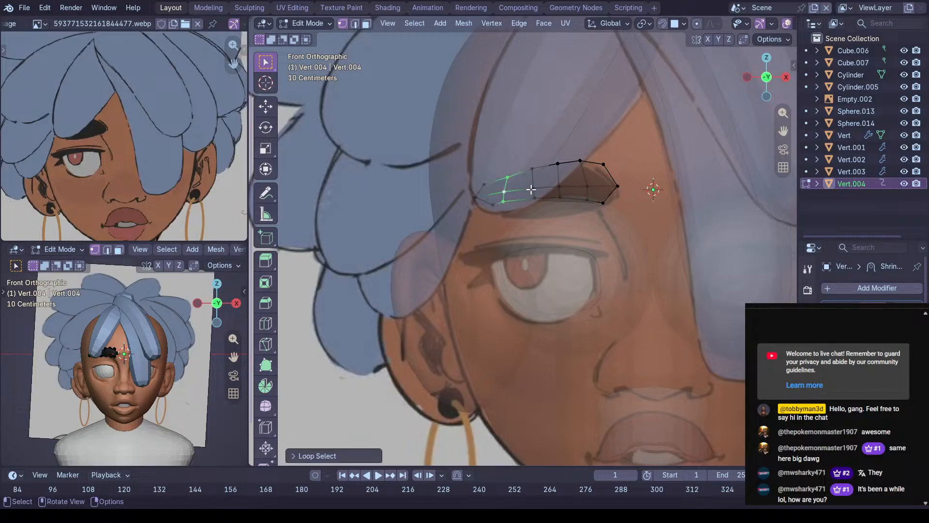
pyautogui.press('s')
pyautogui.press('x')
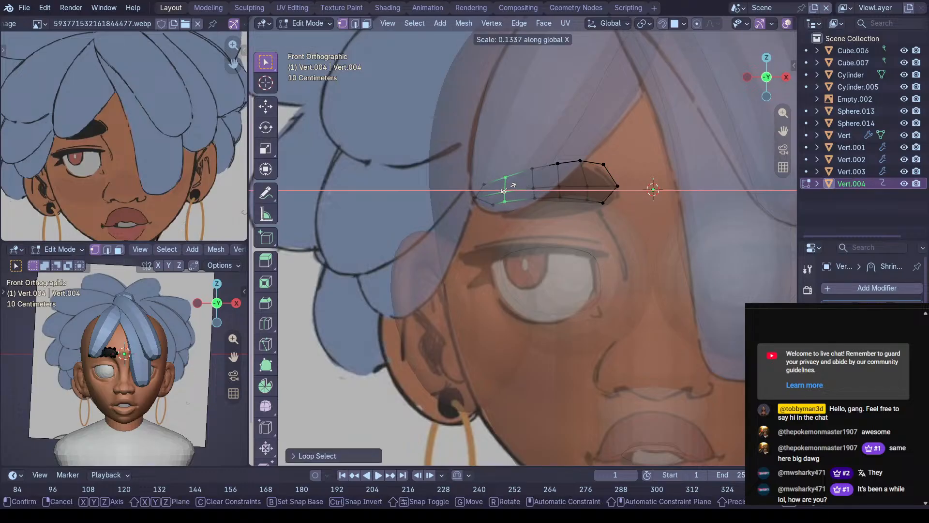
pyautogui.click(520, 196)
pyautogui.press('g')
pyautogui.press('g')
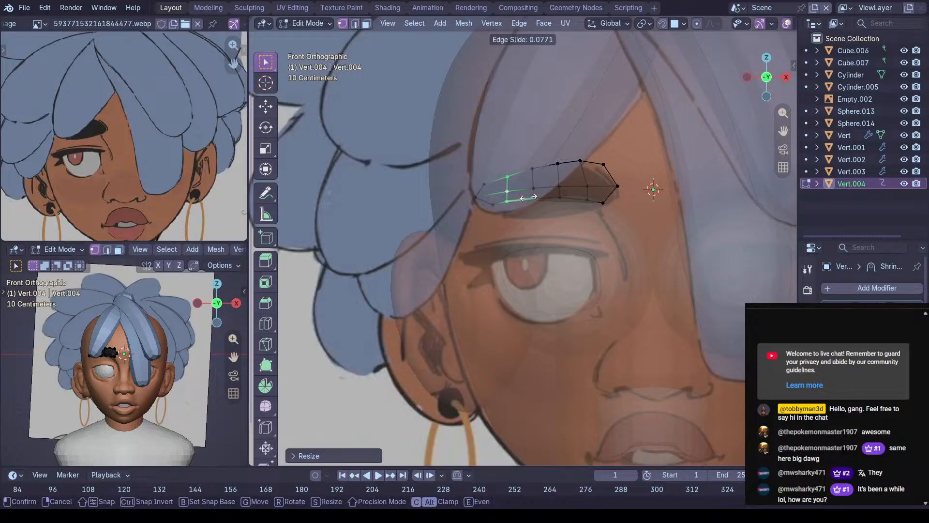
pyautogui.click(537, 196)
# Slide the eyebrow's outermost edge loop slightly inward and return to the solid view
pyautogui.keyDown('alt'); pyautogui.click(486, 202); pyautogui.keyUp('alt')
pyautogui.press('g')
pyautogui.press('g')
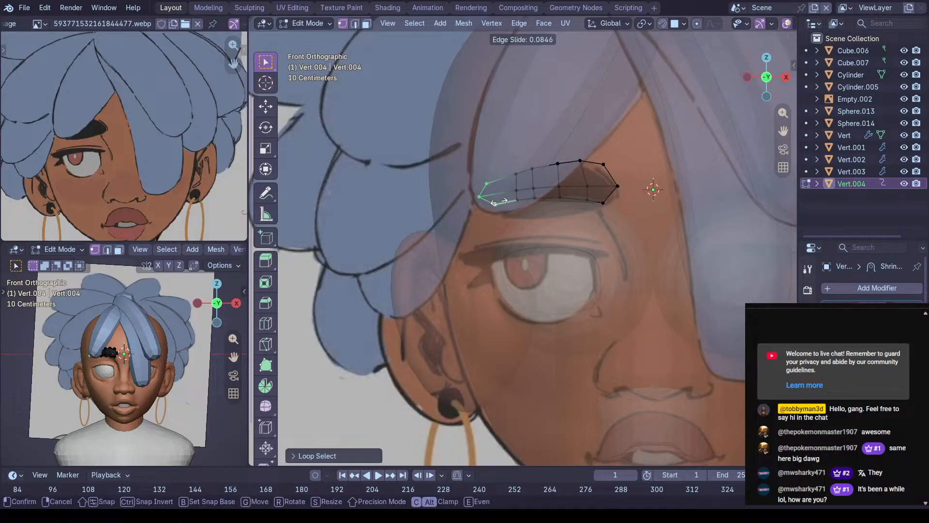
pyautogui.click(504, 198)
pyautogui.hotkey('alt', 'z')
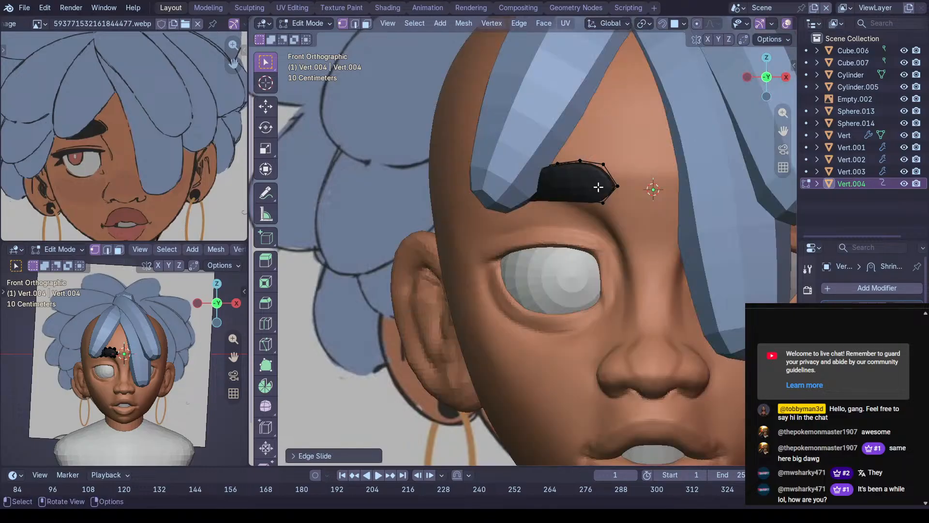
# Add a Mirror modifier to the eyebrow in Object Mode and save the file
pyautogui.moveTo(594, 206)
pyautogui.keyDown('ctrl'); pyautogui.mouseDown(button='middle')
pyautogui.moveTo(502, 210)
pyautogui.moveTo(506, 224)
pyautogui.moveTo(606, 249)
pyautogui.moveTo(600, 262)
pyautogui.moveTo(549, 278)
pyautogui.moveTo(640, 239)
pyautogui.moveTo(632, 212)
pyautogui.moveTo(789, 291)
pyautogui.mouseUp(button='middle'); pyautogui.keyUp('ctrl')
pyautogui.press('Tab')
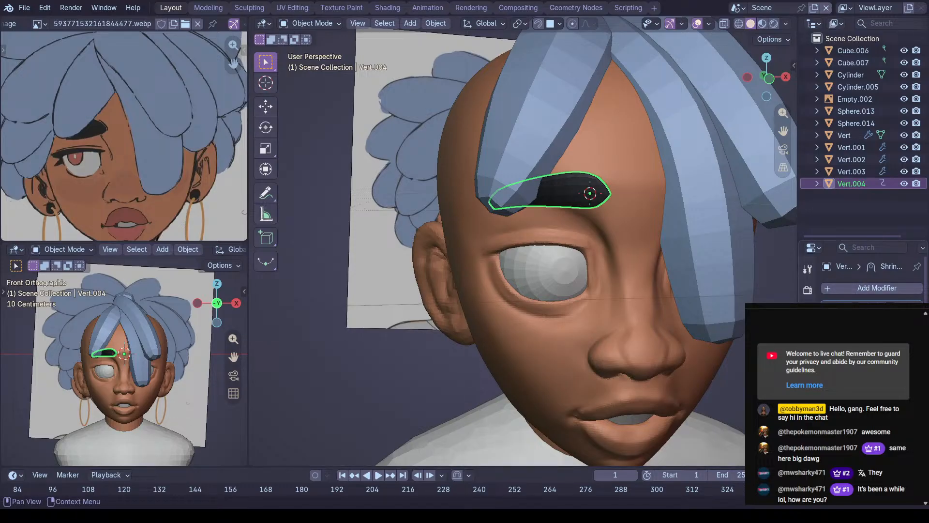
pyautogui.click(852, 288)
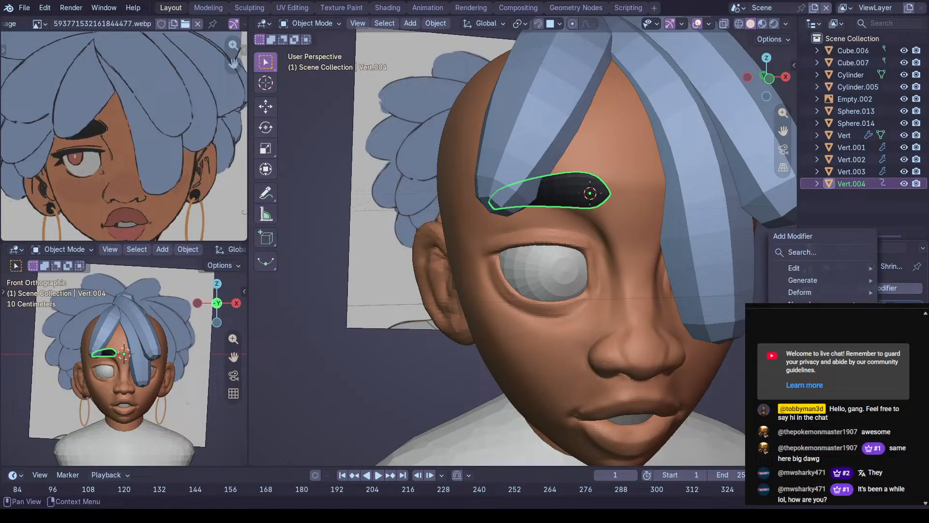
pyautogui.moveTo(826, 283)
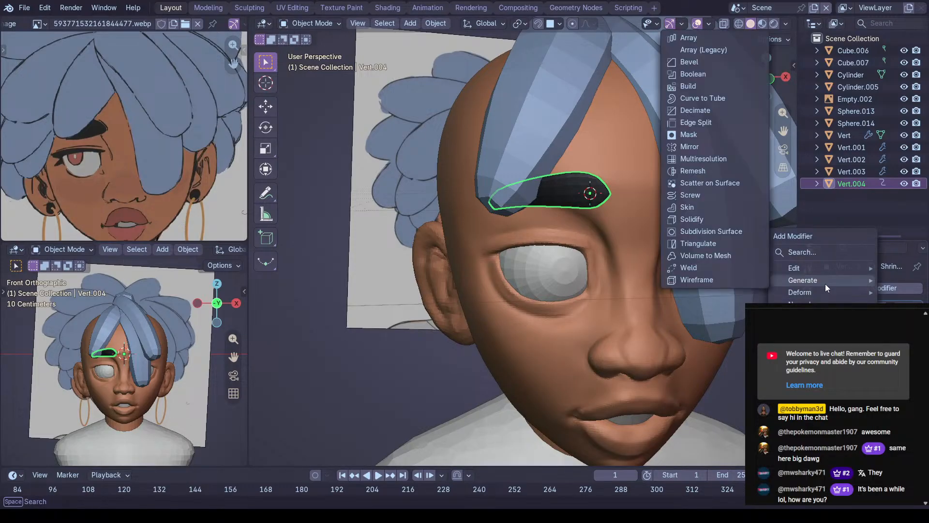
pyautogui.click(693, 147)
pyautogui.moveTo(751, 228); pyautogui.dragTo(556, 238, button='middle')
pyautogui.click(420, 317)
pyautogui.moveTo(479, 310); pyautogui.dragTo(545, 298, button='middle')
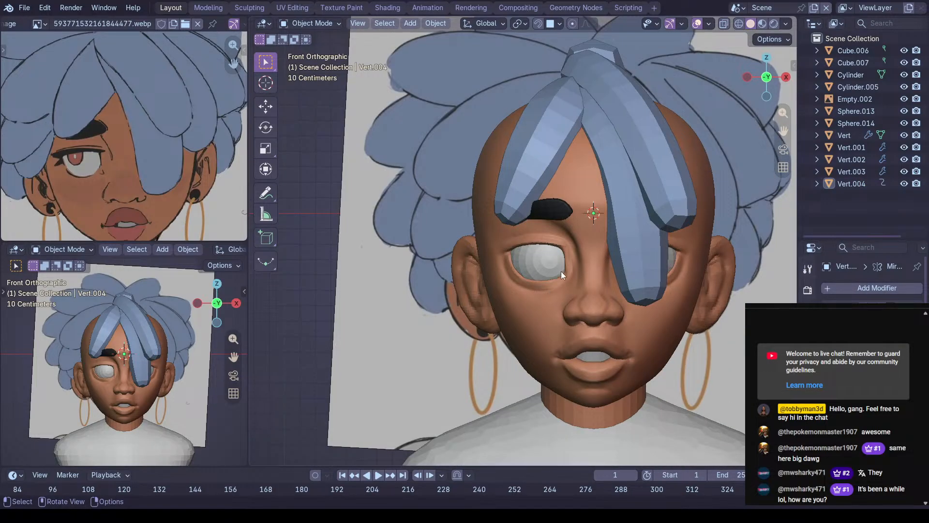
pyautogui.hotkey('ctrl', 's')
# Switch the eyebrow to Sculpt Mode and pull its middle section downward with the Grab brush
pyautogui.scroll(4, 599, 180)
pyautogui.click(564, 182)
pyautogui.press('Tab')
pyautogui.hotkey('alt', 'z')
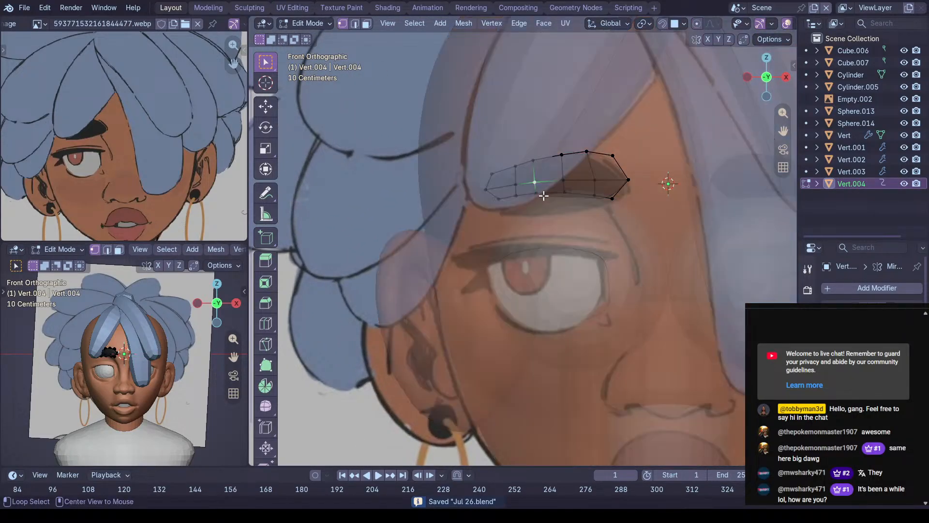
pyautogui.hotkey('ctrl', 'Tab')
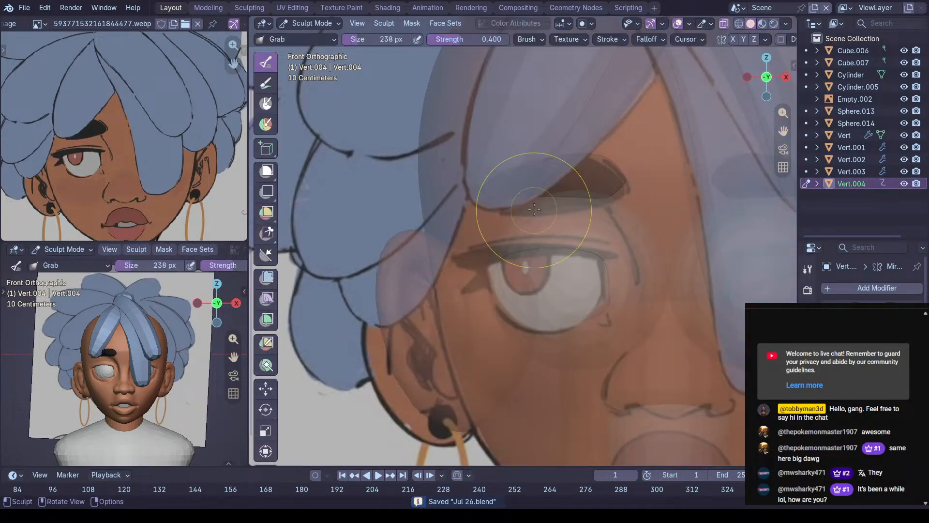
pyautogui.moveTo(539, 192); pyautogui.dragTo(538, 216)
pyautogui.hotkey('alt', 'z')
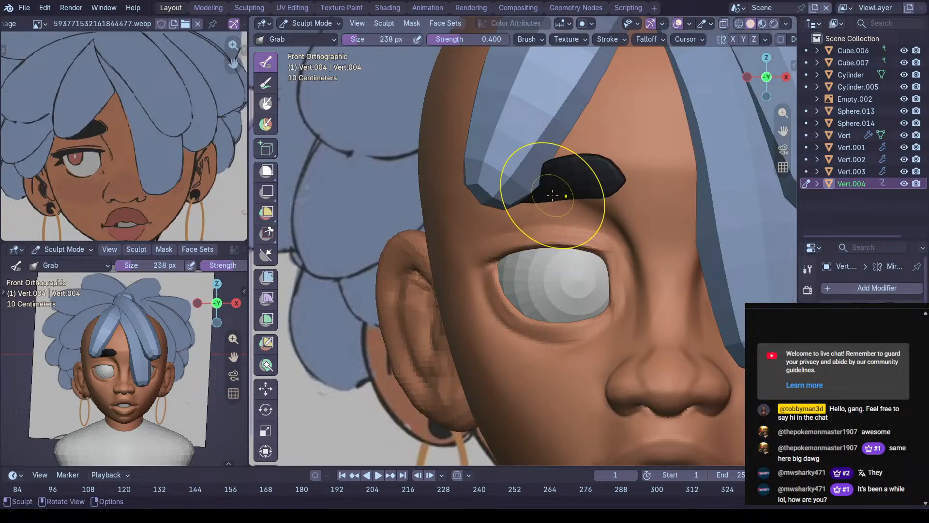
# Tighten the eyebrow's shape toward its tail and inner end with Pinch/Magnify strokes, checking against the reference
pyautogui.hotkey('alt', 'z')
pyautogui.press('p')
pyautogui.moveTo(551, 181); pyautogui.dragTo(523, 179)
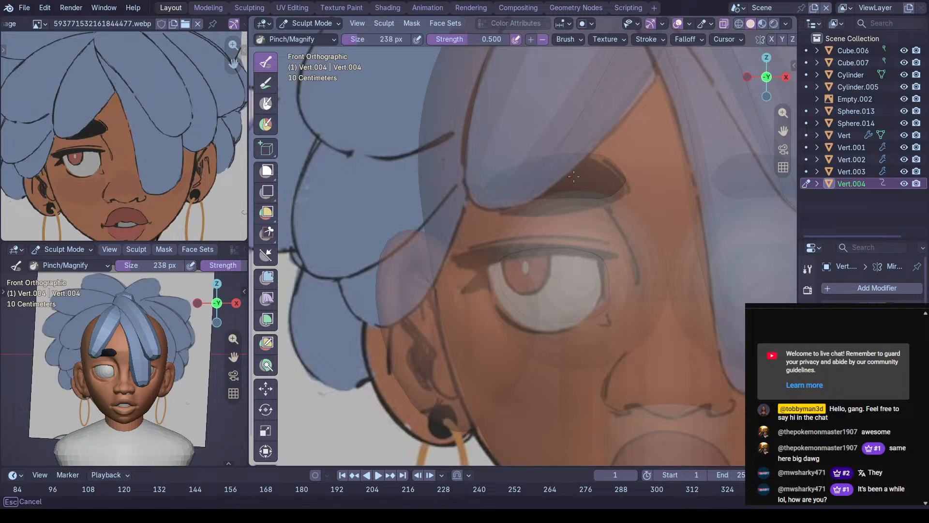
pyautogui.moveTo(522, 190); pyautogui.dragTo(532, 193)
pyautogui.hotkey('alt', 'z')
pyautogui.moveTo(580, 206)
pyautogui.keyDown('ctrl'); pyautogui.mouseDown(button='middle')
pyautogui.moveTo(574, 187)
pyautogui.moveTo(574, 218)
pyautogui.moveTo(654, 205)
pyautogui.mouseUp(button='middle'); pyautogui.keyUp('ctrl')
pyautogui.hotkey('alt', 'z')
pyautogui.hotkey('alt', 'z')
pyautogui.moveTo(650, 203)
pyautogui.mouseDown()
pyautogui.moveTo(660, 209)
pyautogui.moveTo(647, 205)
pyautogui.mouseUp()
# Set the Grab brush size to 370 px and pull the eyebrow's lower edge slightly downward
pyautogui.press('g')
pyautogui.hotkey('alt', 'z')
pyautogui.hotkey('alt', 'z')
pyautogui.press('f')
pyautogui.click(585, 208)
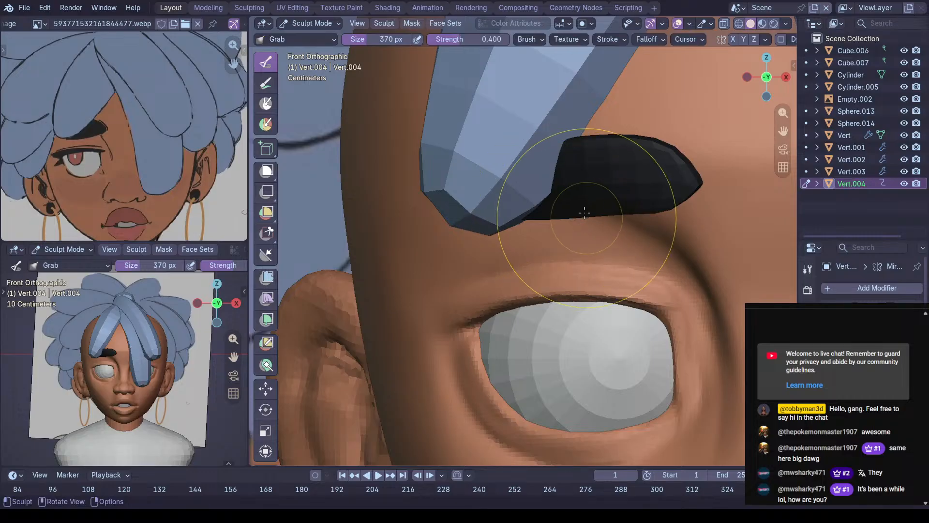
pyautogui.moveTo(578, 216); pyautogui.dragTo(594, 216)
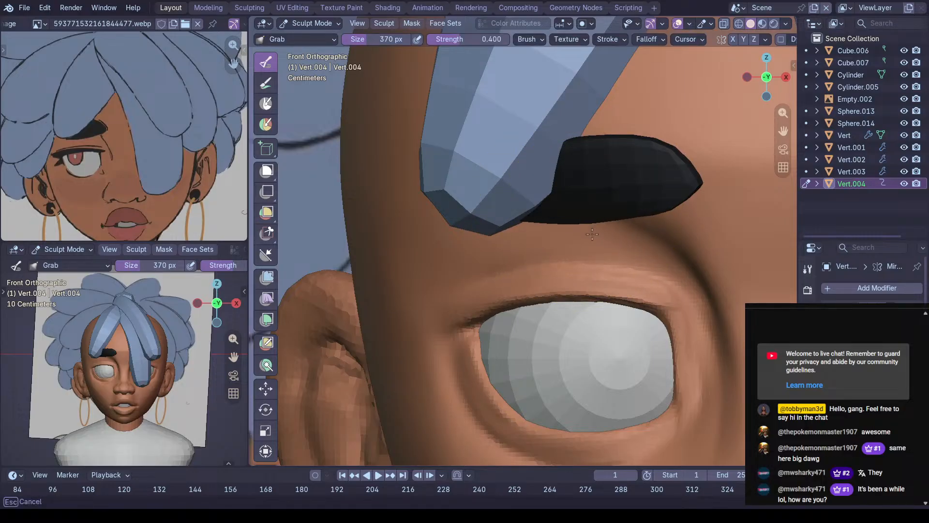
pyautogui.moveTo(593, 232); pyautogui.dragTo(594, 228)
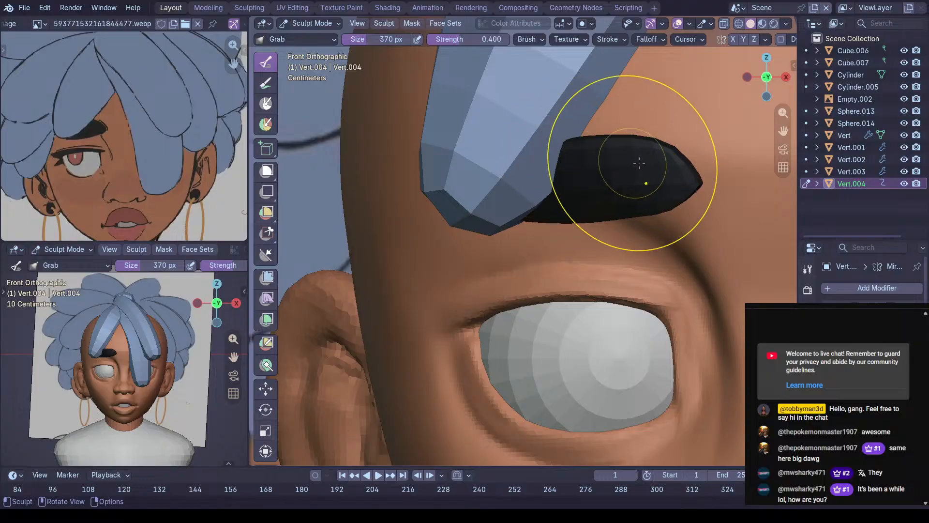
# Nudge the eyebrow's upper edge and inner lower corner with Grab while comparing them with the reference drawing
pyautogui.keyDown('ctrl'); pyautogui.moveTo(645, 138); pyautogui.dragTo(576, 225, button='middle'); pyautogui.keyUp('ctrl')
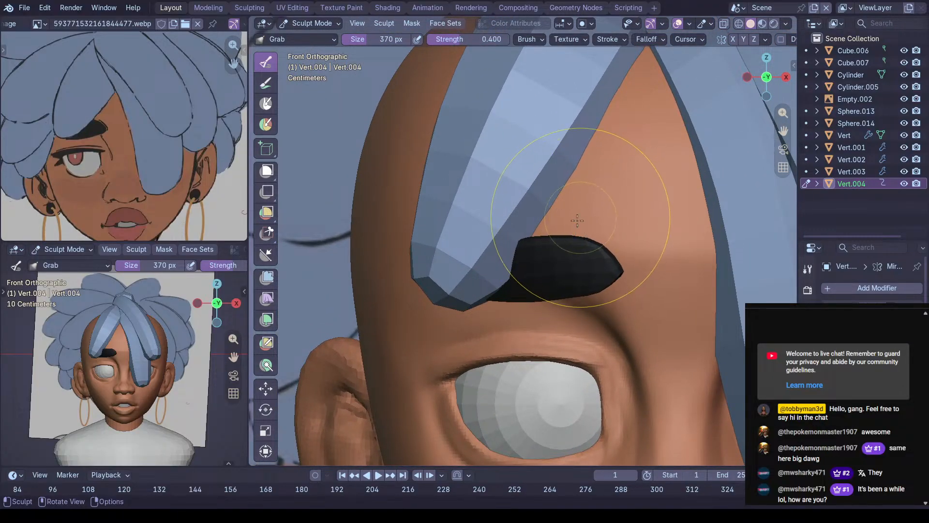
pyautogui.hotkey('alt', 'z')
pyautogui.hotkey('alt', 'z')
pyautogui.hotkey('alt', 'z')
pyautogui.moveTo(588, 245)
pyautogui.mouseDown()
pyautogui.moveTo(600, 238)
pyautogui.moveTo(583, 254)
pyautogui.mouseUp()
pyautogui.hotkey('alt', 'z')
pyautogui.hotkey('alt', 'z')
pyautogui.hotkey('alt', 'z')
pyautogui.hotkey('alt', 'z')
pyautogui.hotkey('alt', 'z')
pyautogui.hotkey('alt', 'z')
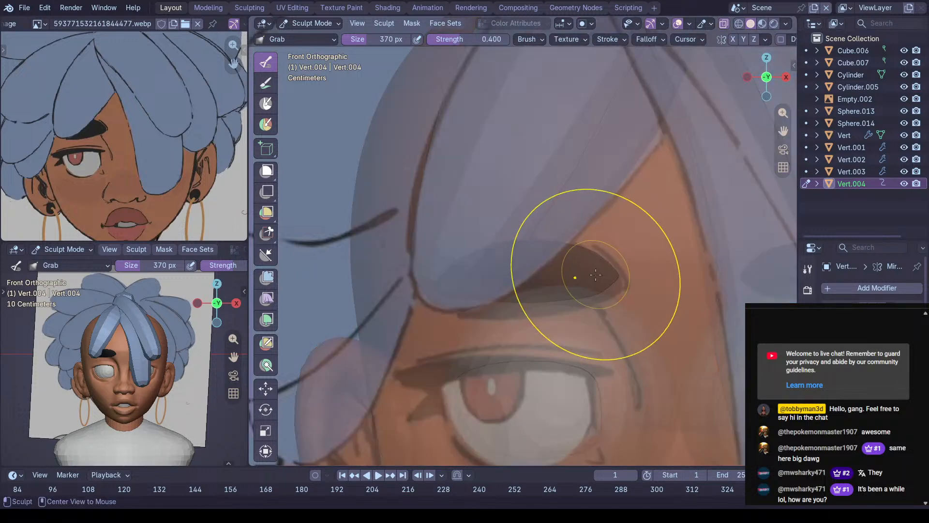
pyautogui.hotkey('alt', 'z')
pyautogui.moveTo(605, 310); pyautogui.dragTo(600, 309)
pyautogui.hotkey('alt', 'z')
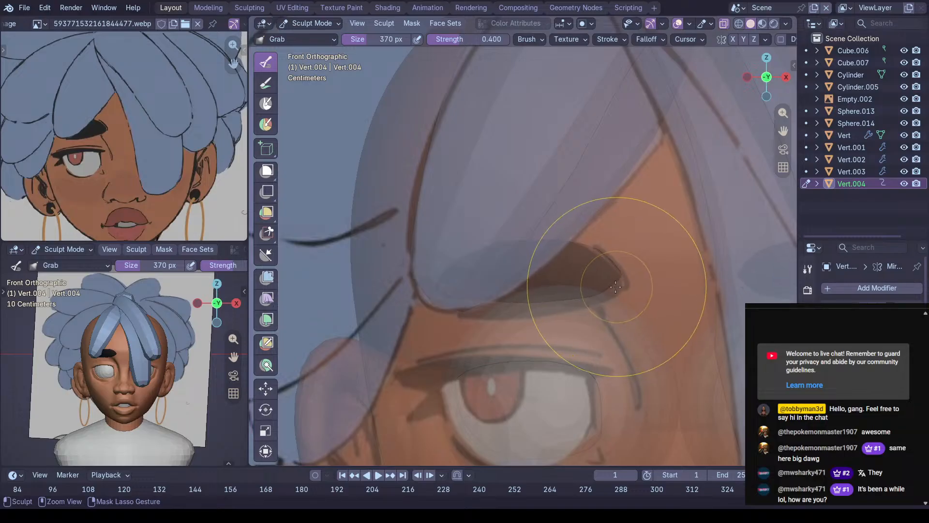
# Move the three innermost vertices of the eyebrow's lower edge down toward the drawn brow outline in Edit Mode
pyautogui.press('Tab')
pyautogui.hotkey('alt', 'z')
pyautogui.hotkey('alt', 'z')
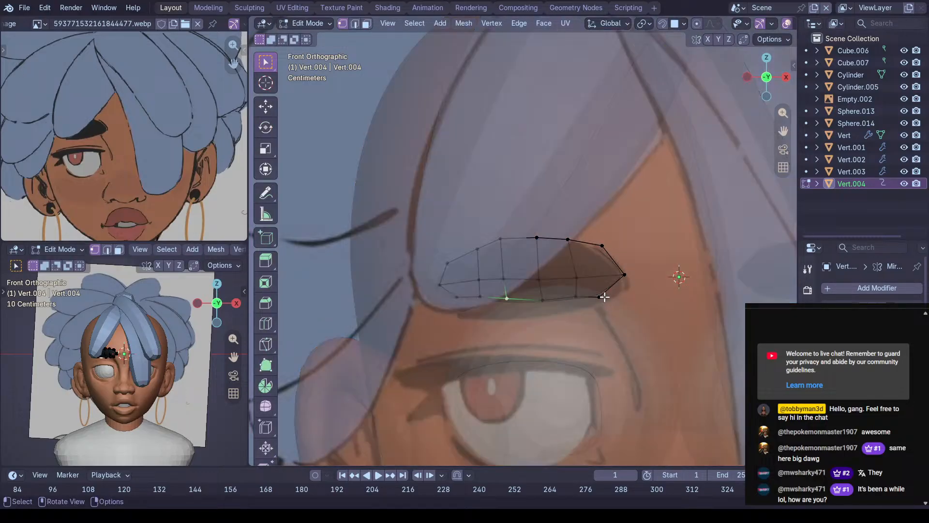
pyautogui.press('g')
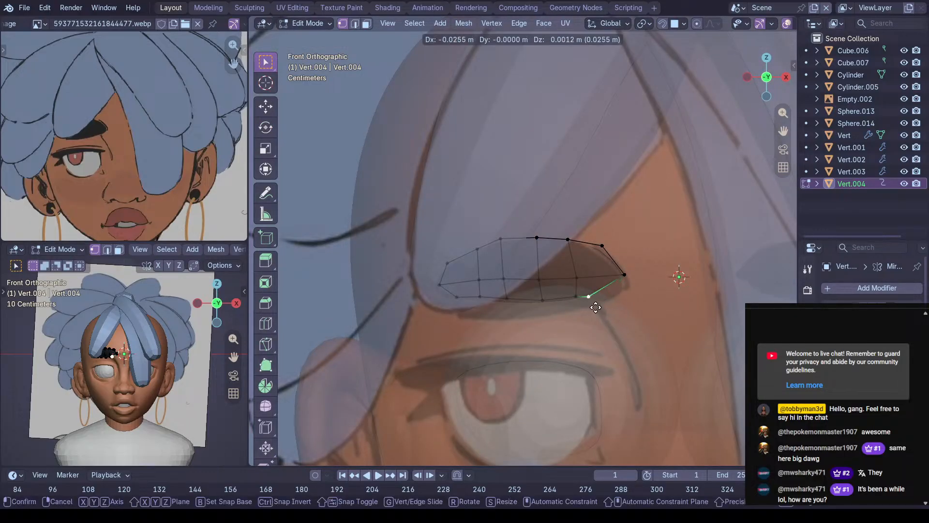
pyautogui.click(614, 320)
pyautogui.click(580, 304)
pyautogui.press('g')
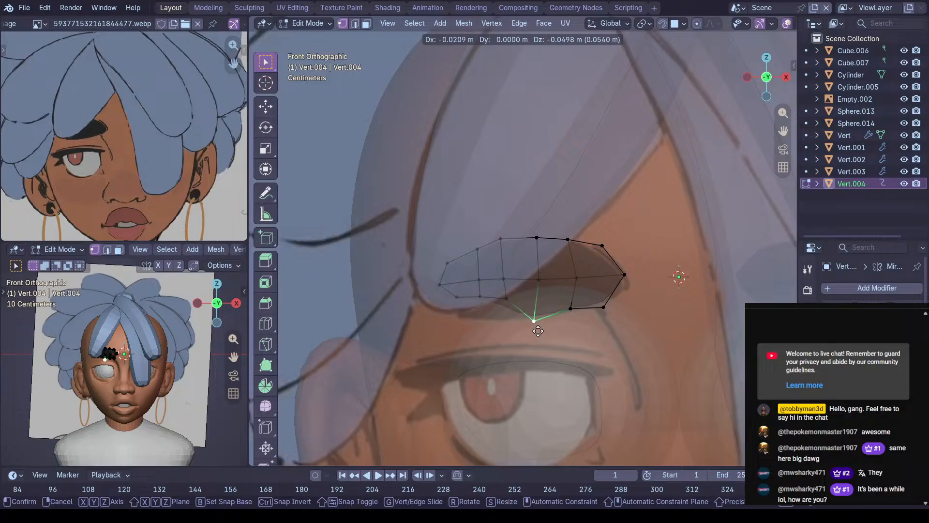
pyautogui.click(538, 331)
# Lower the next two vertices along the eyebrow's bottom edge toward the tail, continuing the fuller curve
pyautogui.click(505, 298)
pyautogui.press('g')
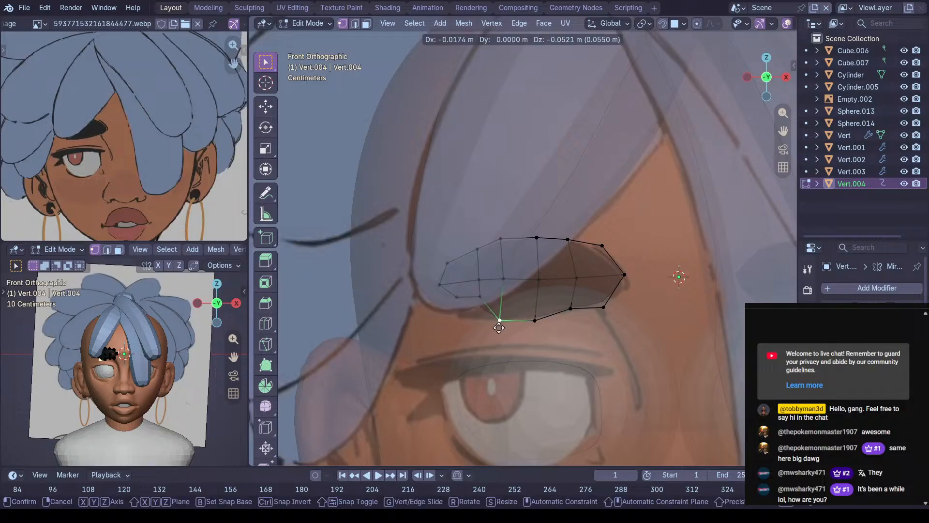
pyautogui.click(499, 328)
pyautogui.click(479, 296)
pyautogui.press('g')
pyautogui.click(473, 320)
# Reposition the eyebrow's outer end and lower tail vertices slightly outward and down to round off the tail
pyautogui.click(456, 297)
pyautogui.press('g')
pyautogui.click(454, 304)
pyautogui.click(440, 285)
pyautogui.press('g')
pyautogui.click(434, 285)
pyautogui.click(457, 305)
pyautogui.press('g')
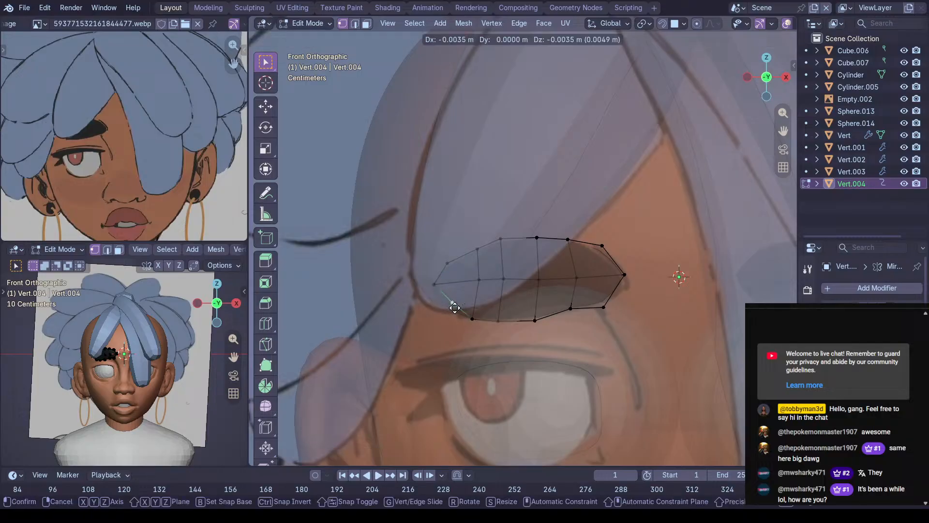
pyautogui.click(452, 309)
pyautogui.hotkey('alt', 'z')
pyautogui.hotkey('alt', 'z')
# Try lowering the second vertex from the inner end of the eyebrow's bottom edge
pyautogui.click(571, 308)
pyautogui.hotkey('alt', 'z')
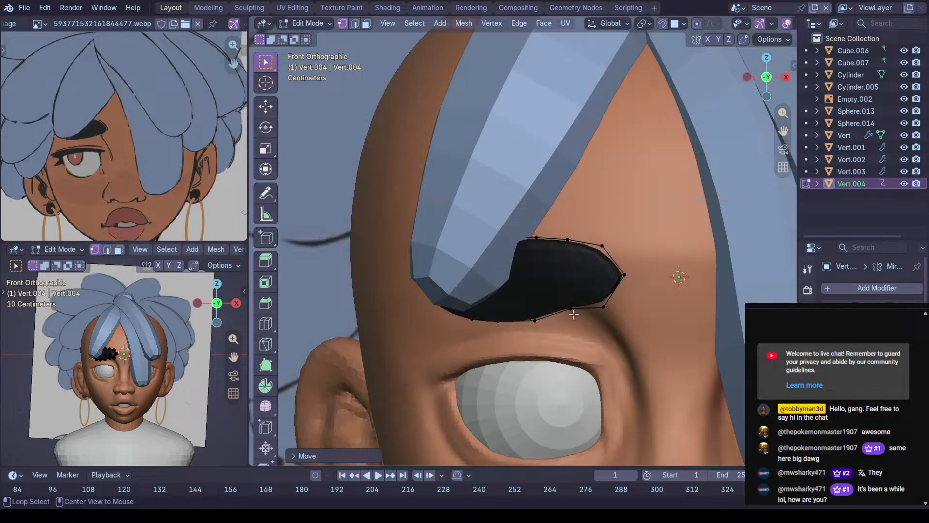
pyautogui.press('g')
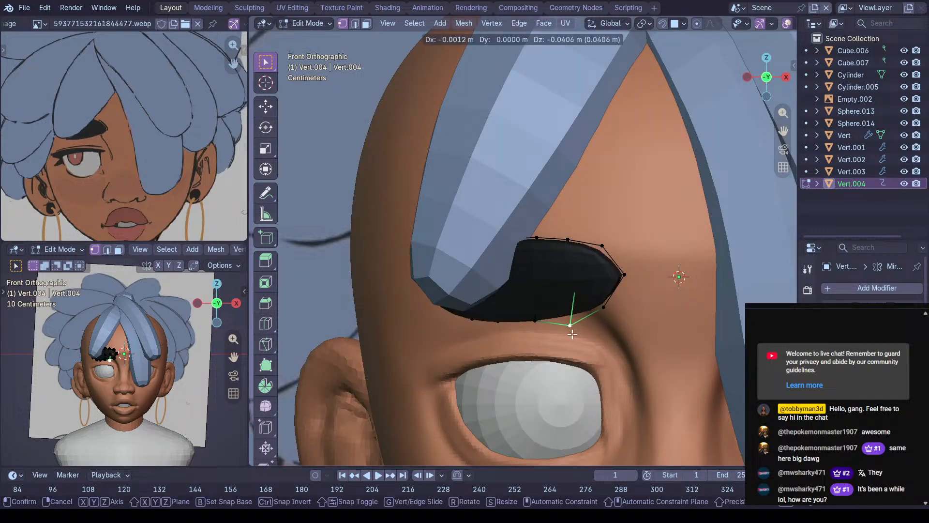
pyautogui.click(572, 334)
pyautogui.hotkey('alt', 'z')
pyautogui.hotkey('alt', 'z')
# Try shifting the vertices along the eyebrow's lower edge together
pyautogui.hotkey('alt', 'z')
pyautogui.moveTo(470, 306); pyautogui.dragTo(628, 353)
pyautogui.hotkey('alt', 'z')
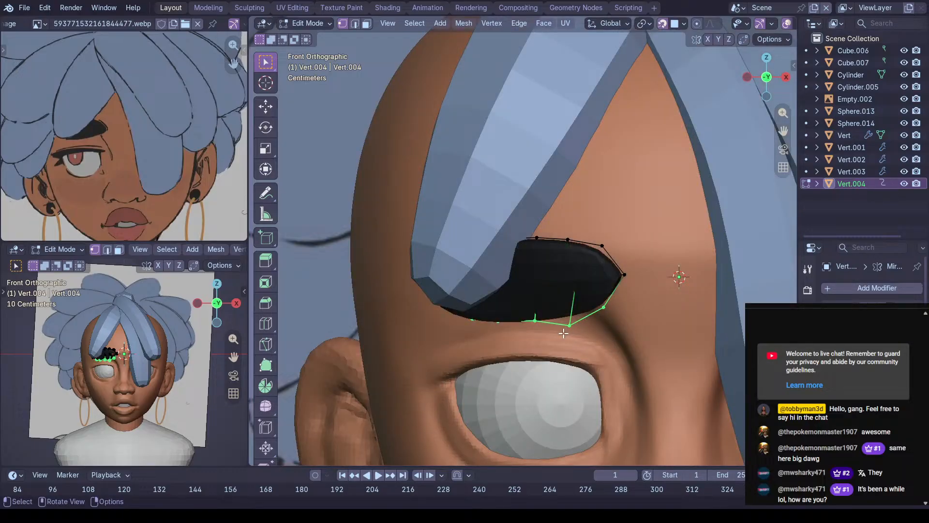
pyautogui.press('g')
pyautogui.click(567, 324)
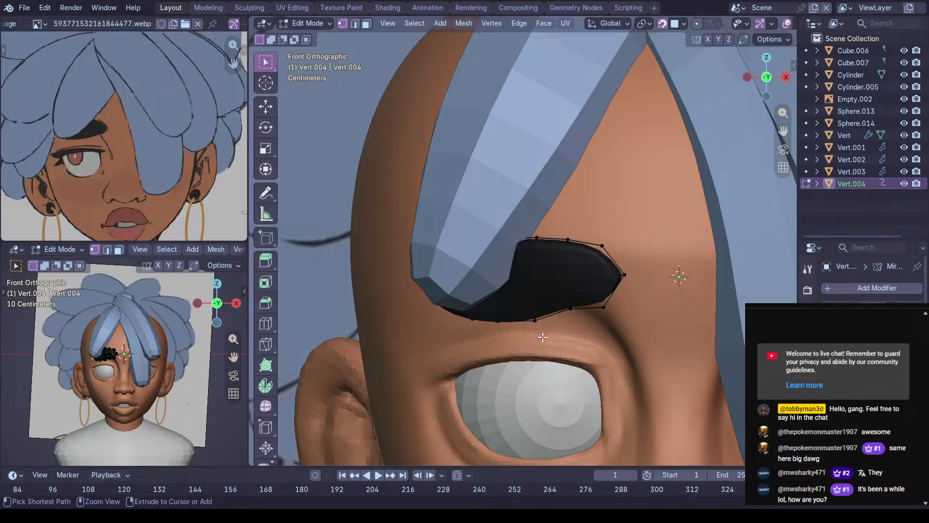
# Lower the vertex on the eyebrow's bottom edge, just outward from its inner end, by about 0.02 m
pyautogui.press('g')
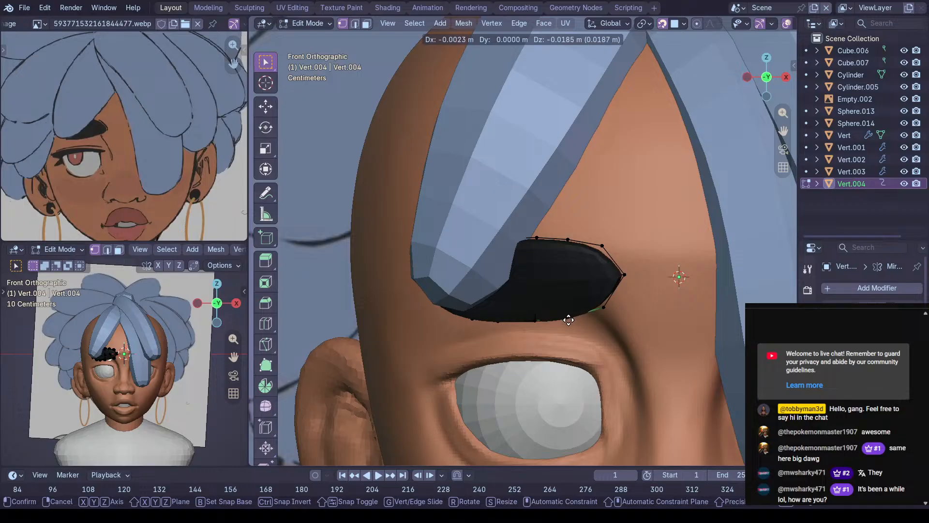
pyautogui.click(569, 320)
pyautogui.moveTo(651, 307)
pyautogui.mouseDown(button='middle')
pyautogui.moveTo(613, 276)
pyautogui.moveTo(558, 268)
pyautogui.moveTo(605, 277)
pyautogui.moveTo(660, 315)
pyautogui.moveTo(536, 271)
pyautogui.moveTo(522, 263)
pyautogui.moveTo(524, 240)
pyautogui.mouseUp(button='middle')
# Switch the eyebrow to Sculpt Mode and examine its shape and fit against the forehead from several angles
pyautogui.hotkey('ctrl', 'Tab')
pyautogui.moveTo(559, 278)
pyautogui.mouseDown(button='middle')
pyautogui.moveTo(564, 247)
pyautogui.moveTo(554, 236)
pyautogui.moveTo(550, 258)
pyautogui.moveTo(529, 253)
pyautogui.moveTo(602, 292)
pyautogui.moveTo(593, 290)
pyautogui.moveTo(649, 285)
pyautogui.moveTo(570, 251)
pyautogui.moveTo(544, 263)
pyautogui.moveTo(684, 280)
pyautogui.moveTo(687, 293)
pyautogui.mouseUp(button='middle')
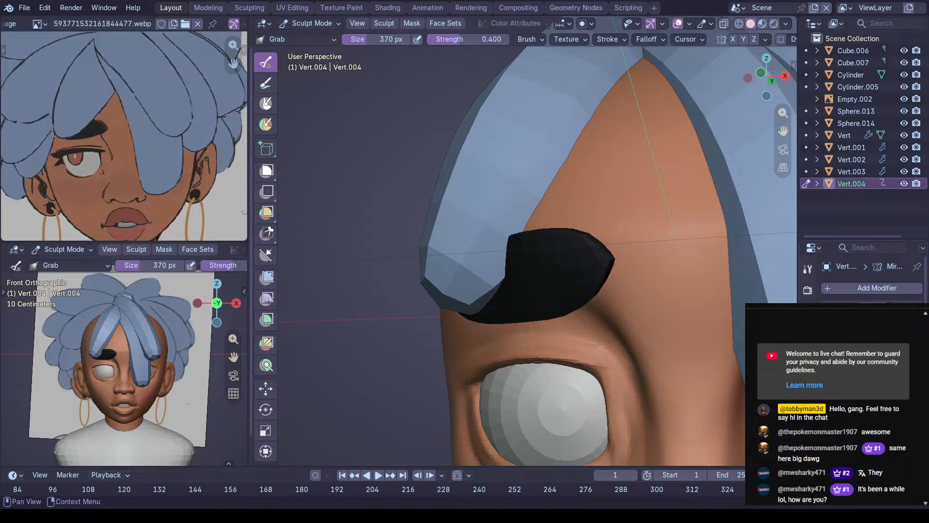
pyautogui.moveTo(624, 291)
pyautogui.mouseDown(button='middle')
pyautogui.moveTo(527, 276)
pyautogui.moveTo(587, 262)
pyautogui.moveTo(556, 290)
pyautogui.moveTo(552, 313)
pyautogui.moveTo(591, 312)
pyautogui.moveTo(540, 292)
pyautogui.mouseUp(button='middle')
pyautogui.press('x')
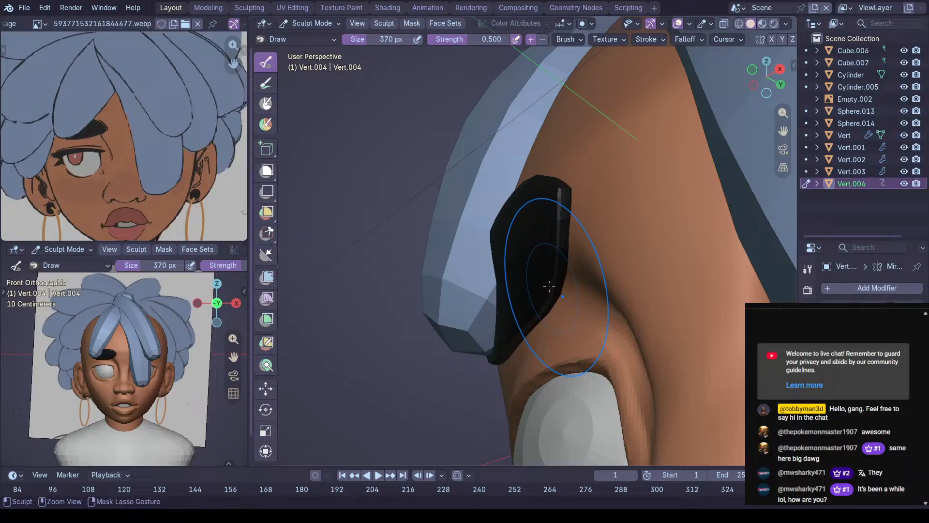
pyautogui.press('Tab')
pyautogui.press('Tab')
pyautogui.moveTo(567, 274)
pyautogui.mouseDown(button='middle')
pyautogui.moveTo(566, 289)
pyautogui.moveTo(589, 305)
pyautogui.moveTo(517, 279)
pyautogui.moveTo(608, 311)
pyautogui.moveTo(668, 299)
pyautogui.moveTo(590, 305)
pyautogui.moveTo(540, 331)
pyautogui.moveTo(570, 300)
pyautogui.moveTo(572, 271)
pyautogui.moveTo(500, 271)
pyautogui.moveTo(545, 305)
pyautogui.moveTo(676, 310)
pyautogui.mouseUp(button='middle')
pyautogui.press('x')
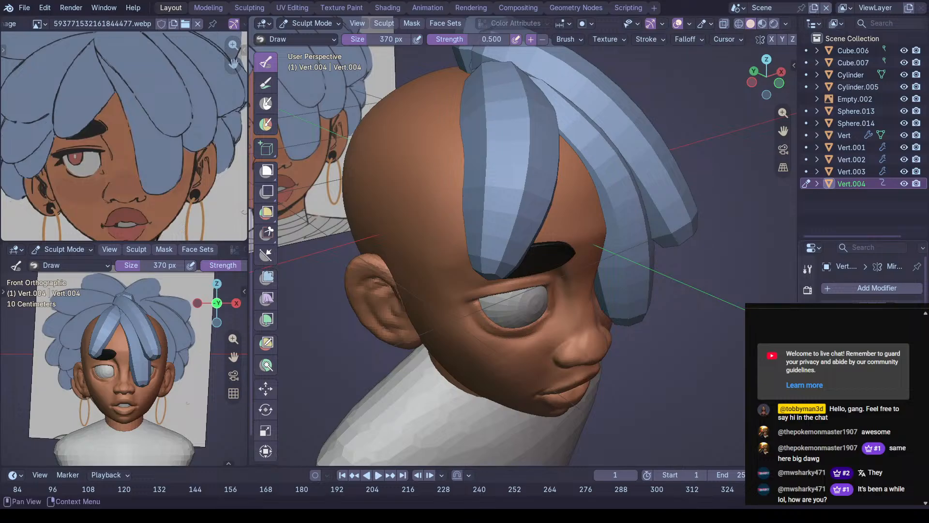
pyautogui.keyDown('ctrl'); pyautogui.moveTo(644, 315); pyautogui.dragTo(647, 247, button='middle'); pyautogui.keyUp('ctrl')
pyautogui.moveTo(647, 247); pyautogui.dragTo(586, 237, button='middle')
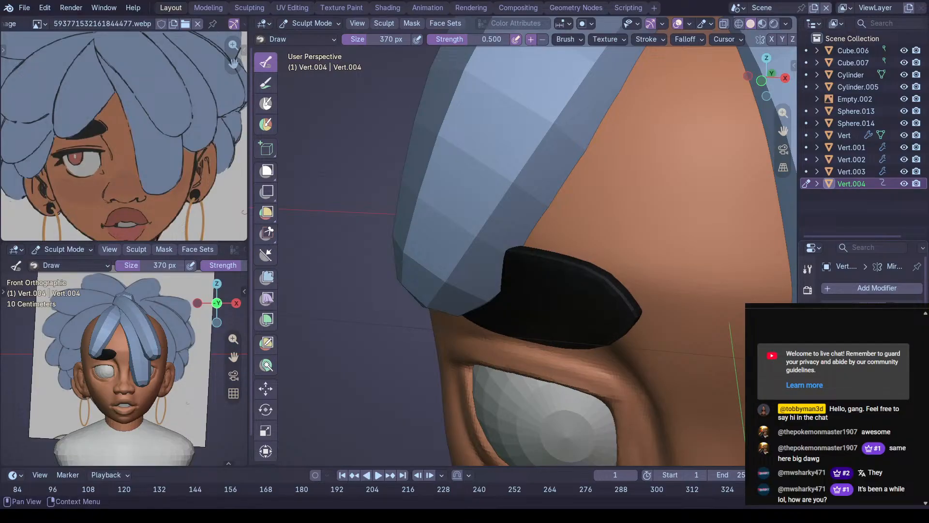
# Set the eyebrow's subdivision level to 2, return to Object Mode and save the file
pyautogui.hotkey('ctrl', '2')
pyautogui.moveTo(621, 315)
pyautogui.mouseDown(button='middle')
pyautogui.moveTo(646, 254)
pyautogui.moveTo(707, 290)
pyautogui.mouseUp(button='middle')
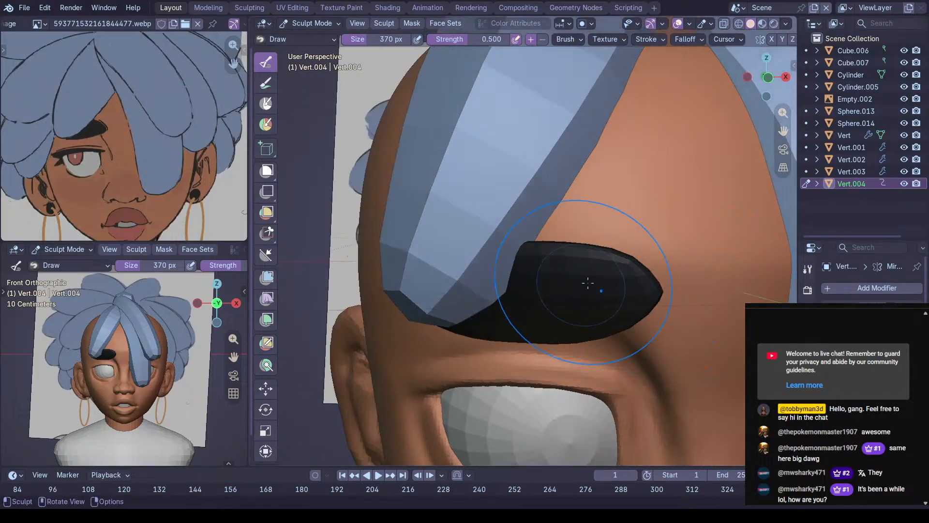
pyautogui.moveTo(585, 285); pyautogui.dragTo(612, 246, button='middle')
pyautogui.moveTo(557, 295)
pyautogui.mouseDown(button='middle')
pyautogui.moveTo(550, 346)
pyautogui.moveTo(583, 285)
pyautogui.moveTo(559, 321)
pyautogui.moveTo(677, 325)
pyautogui.mouseUp(button='middle')
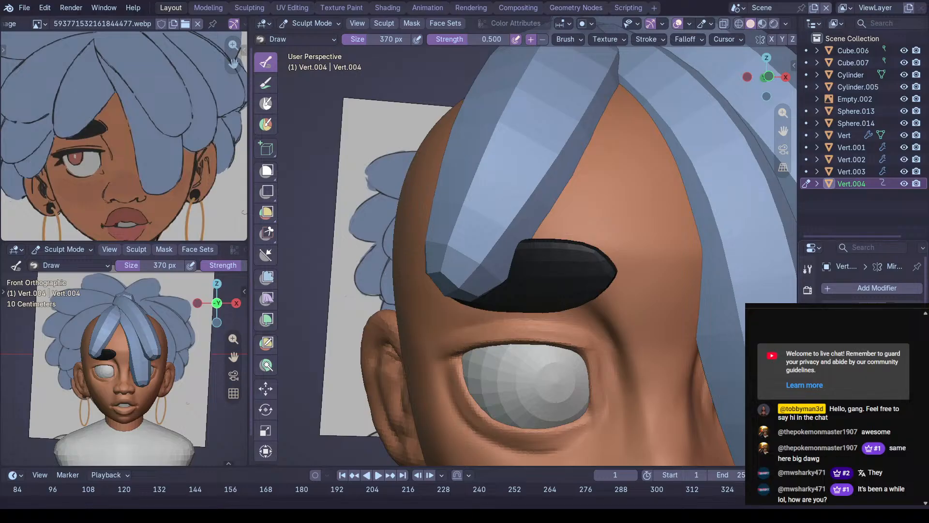
pyautogui.moveTo(598, 272)
pyautogui.mouseDown(button='middle')
pyautogui.moveTo(551, 278)
pyautogui.moveTo(593, 270)
pyautogui.moveTo(623, 304)
pyautogui.moveTo(580, 315)
pyautogui.moveTo(645, 328)
pyautogui.moveTo(600, 302)
pyautogui.moveTo(550, 303)
pyautogui.mouseUp(button='middle')
pyautogui.hotkey('ctrl', 'Tab')
pyautogui.hotkey('ctrl', 's')
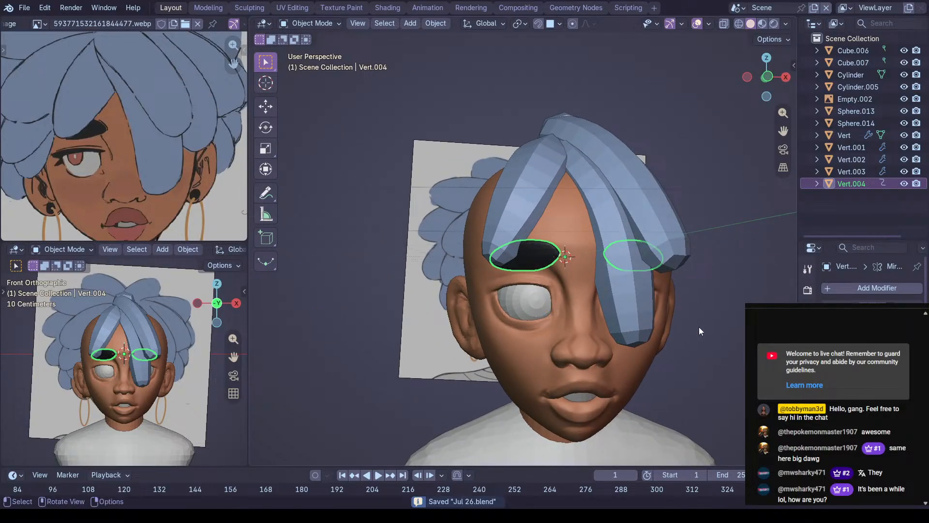
# Compare the eyebrow with the reference drawing through the head in the front view
pyautogui.click(708, 367)
pyautogui.moveTo(708, 367); pyautogui.dragTo(666, 355, button='middle')
pyautogui.press('KP_1')
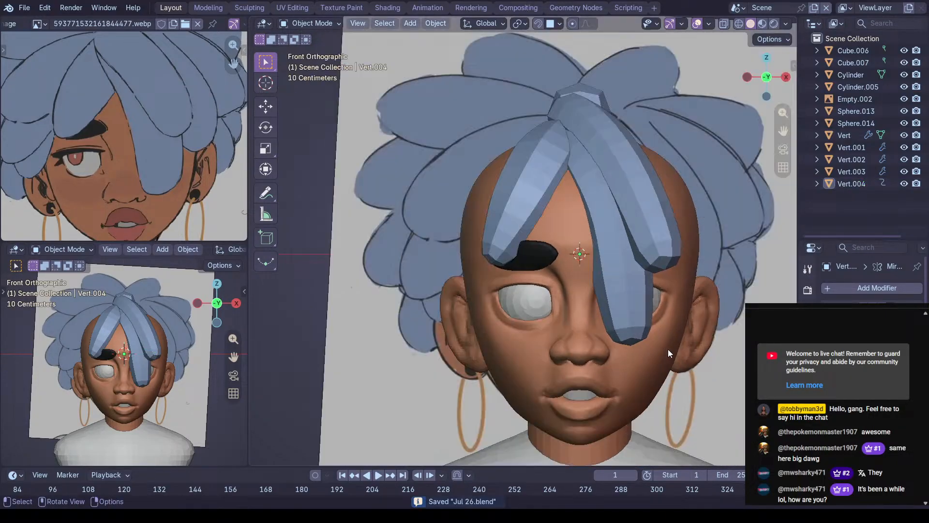
pyautogui.hotkey('alt', 'z')
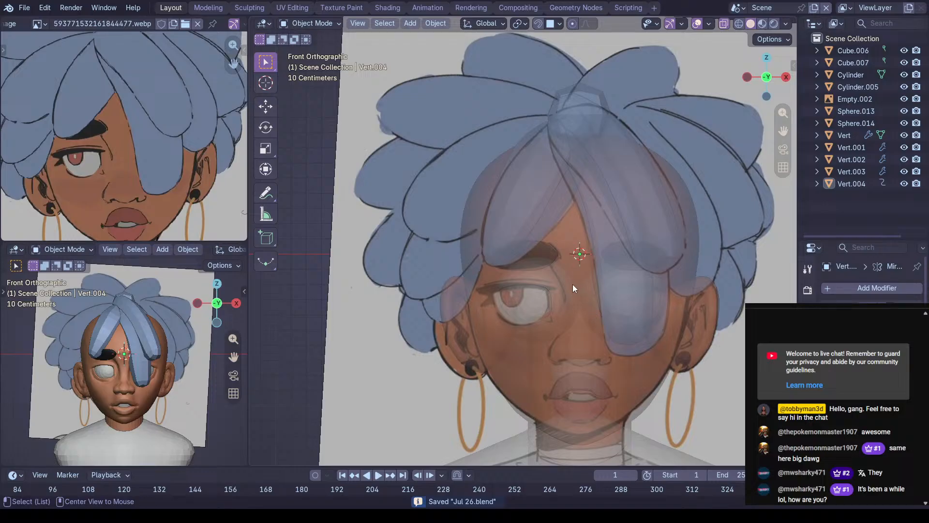
pyautogui.hotkey('alt', 'z')
# Nudge the eyebrow's inner end and outer tail slightly with the Grab brush in Sculpt Mode
pyautogui.click(540, 265)
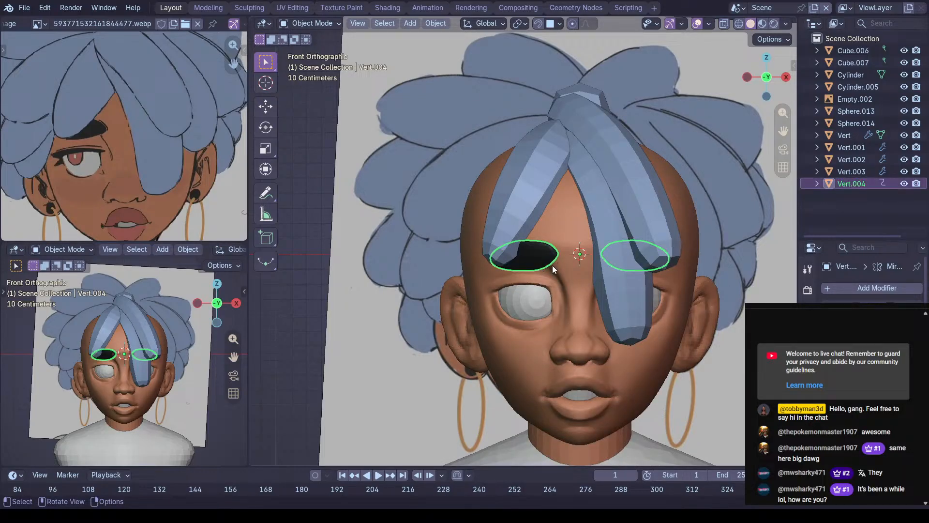
pyautogui.hotkey('ctrl', 'Tab')
pyautogui.keyDown('ctrl'); pyautogui.moveTo(541, 276); pyautogui.dragTo(542, 228, button='middle'); pyautogui.keyUp('ctrl')
pyautogui.press('g')
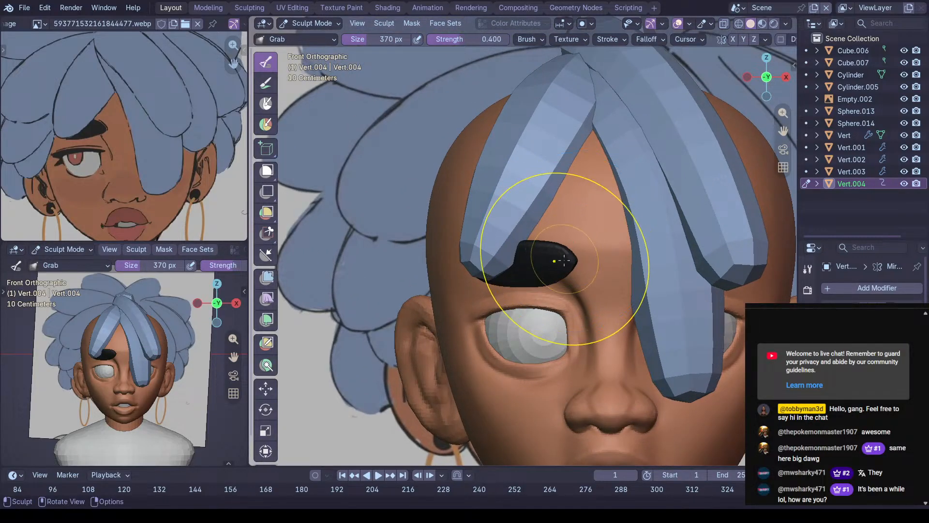
pyautogui.moveTo(567, 256); pyautogui.dragTo(567, 257)
pyautogui.keyDown('ctrl'); pyautogui.moveTo(487, 295); pyautogui.dragTo(487, 278, button='middle'); pyautogui.keyUp('ctrl')
pyautogui.moveTo(492, 285); pyautogui.dragTo(497, 282)
pyautogui.moveTo(561, 285)
pyautogui.keyDown('ctrl'); pyautogui.mouseDown(button='middle')
pyautogui.moveTo(578, 253)
pyautogui.moveTo(586, 270)
pyautogui.moveTo(600, 259)
pyautogui.mouseUp(button='middle'); pyautogui.keyUp('ctrl')
pyautogui.hotkey('ctrl', 'Tab')
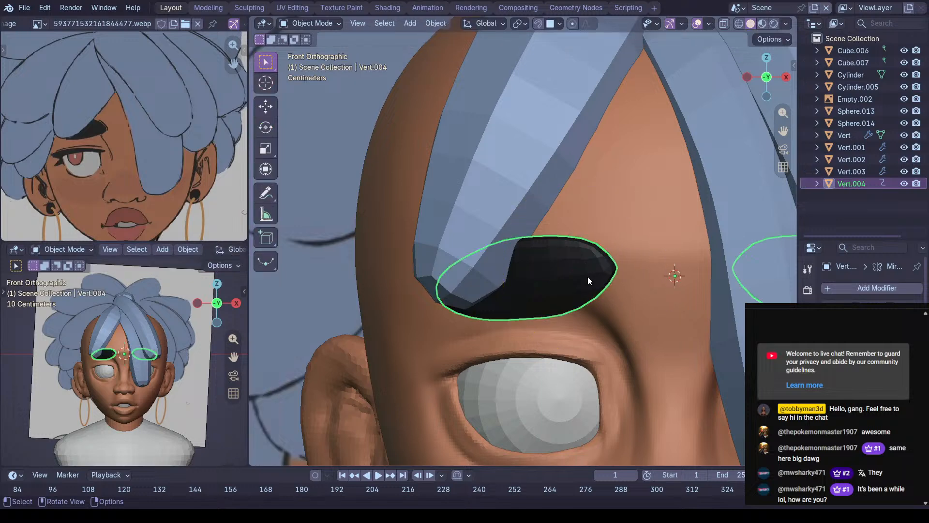
# Add a Subdivision Surface modifier to the eyebrow
pyautogui.press('Tab')
pyautogui.press('Tab')
pyautogui.keyDown('ctrl'); pyautogui.moveTo(608, 279); pyautogui.dragTo(725, 329, button='middle'); pyautogui.keyUp('ctrl')
pyautogui.hotkey('alt', 'a')
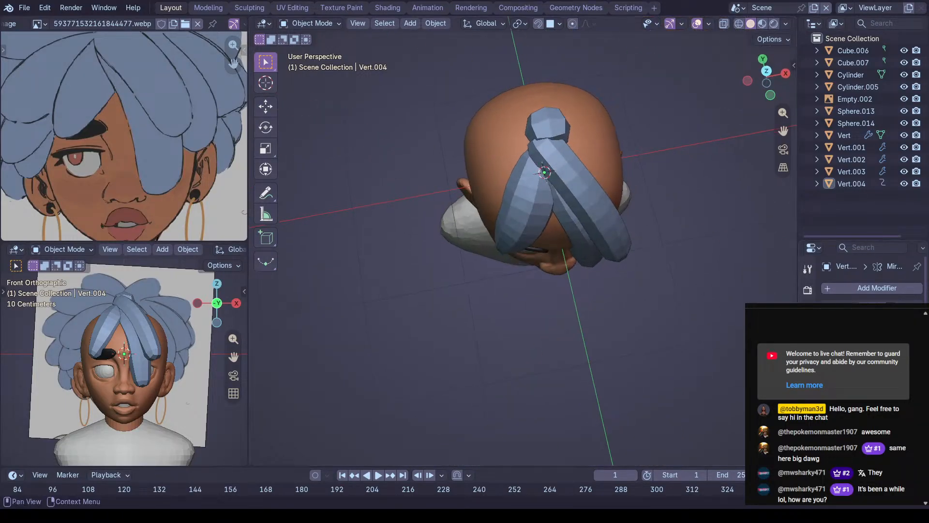
pyautogui.moveTo(627, 292); pyautogui.dragTo(668, 242, button='middle')
pyautogui.click(844, 288)
pyautogui.moveTo(842, 291)
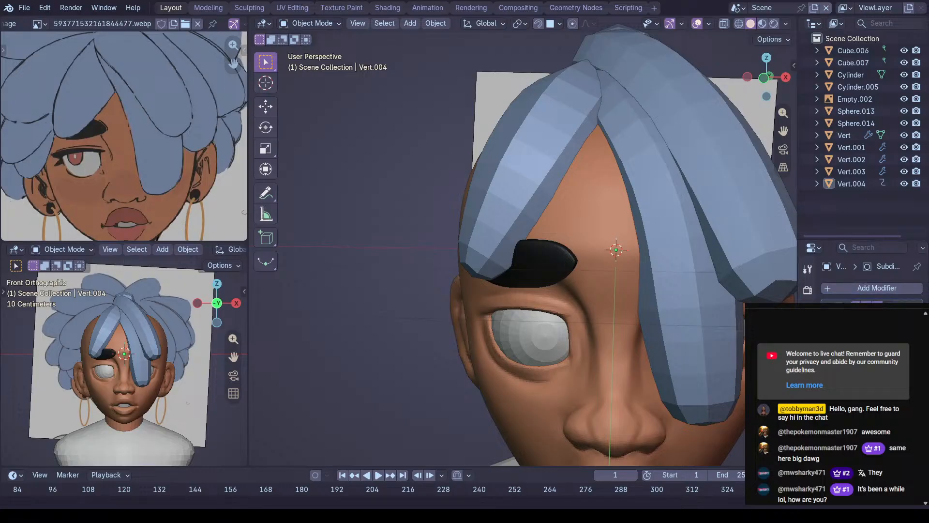
# Select the edges around the eyebrow's full outline and set their mean crease to 0.44
pyautogui.moveTo(729, 297); pyautogui.dragTo(588, 250, button='middle')
pyautogui.press('Tab')
pyautogui.keyDown('alt'); pyautogui.click(598, 252); pyautogui.keyUp('alt')
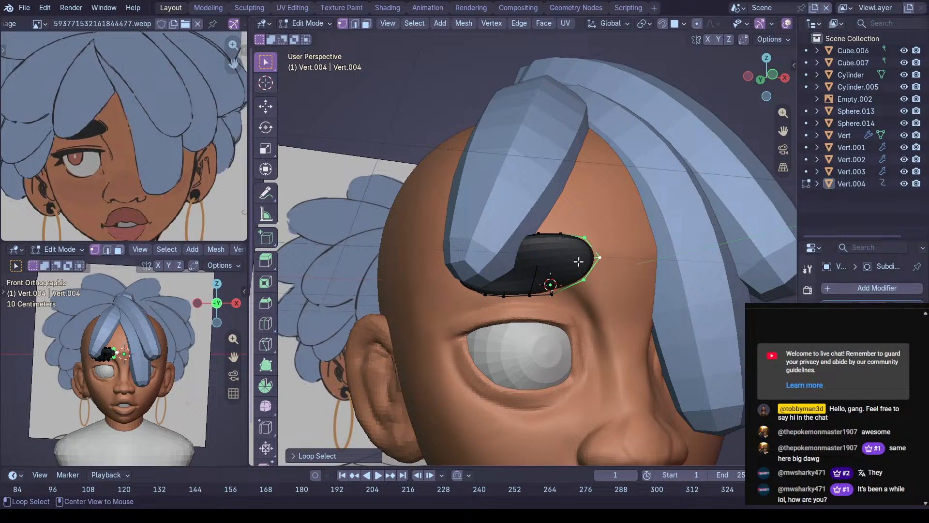
pyautogui.hotkey('alt', 'z')
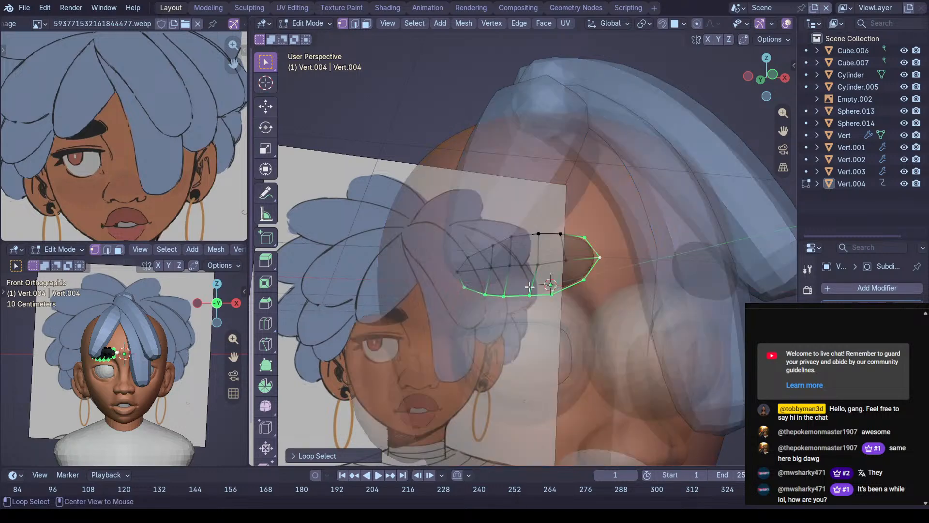
pyautogui.keyDown('alt'); pyautogui.keyDown('shift'); pyautogui.click(526, 240); pyautogui.keyUp('shift'); pyautogui.keyUp('alt')
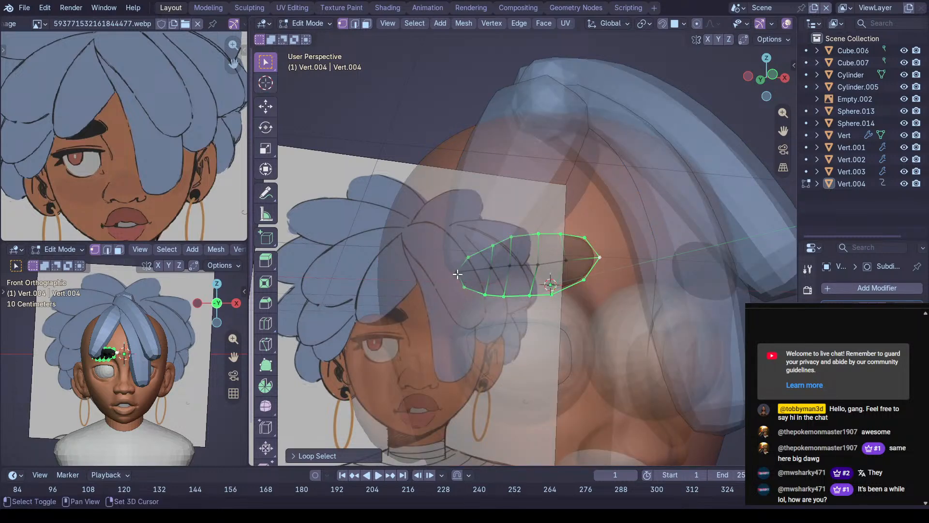
pyautogui.hotkey('alt', 'z')
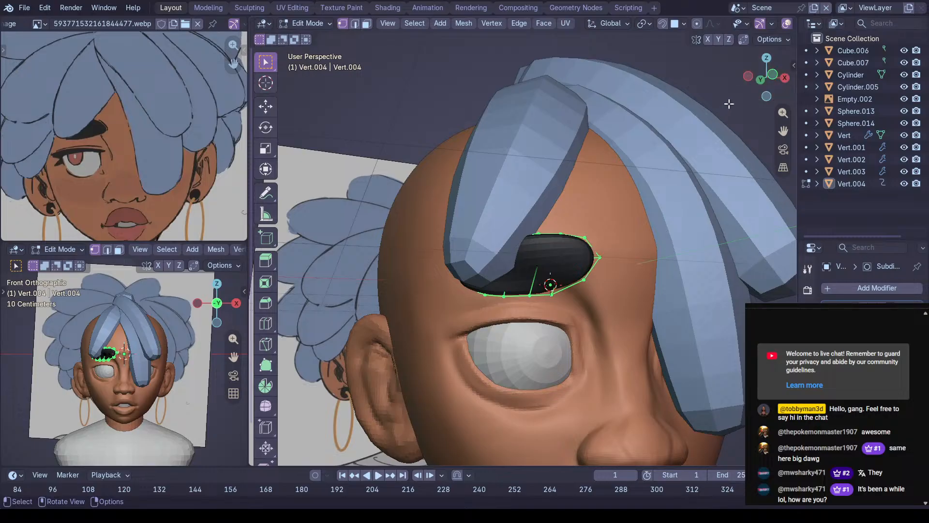
pyautogui.click(792, 66)
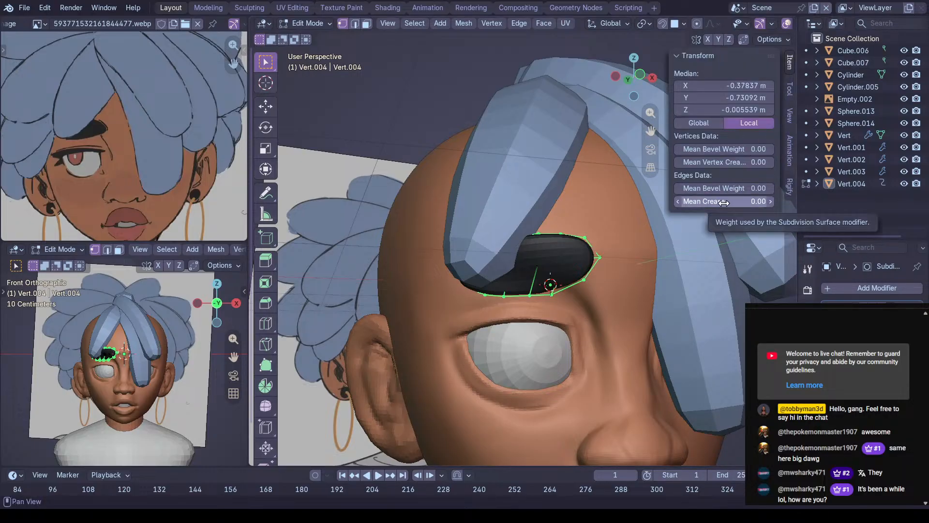
pyautogui.moveTo(721, 204); pyautogui.dragTo(739, 205)
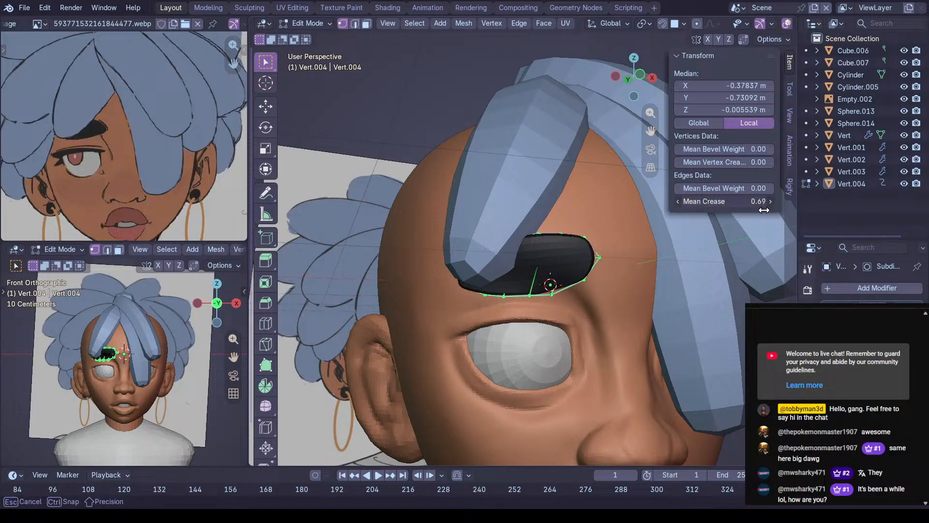
pyautogui.moveTo(762, 210); pyautogui.dragTo(722, 208)
pyautogui.press('Tab')
pyautogui.moveTo(622, 281); pyautogui.dragTo(576, 262, button='middle')
# Move the eyebrow's inner tip vertex inward toward the nose bridge and reposition the vertex just below it
pyautogui.click(576, 261)
pyautogui.press('Tab')
pyautogui.hotkey('alt', 'z')
pyautogui.hotkey('alt', 'z')
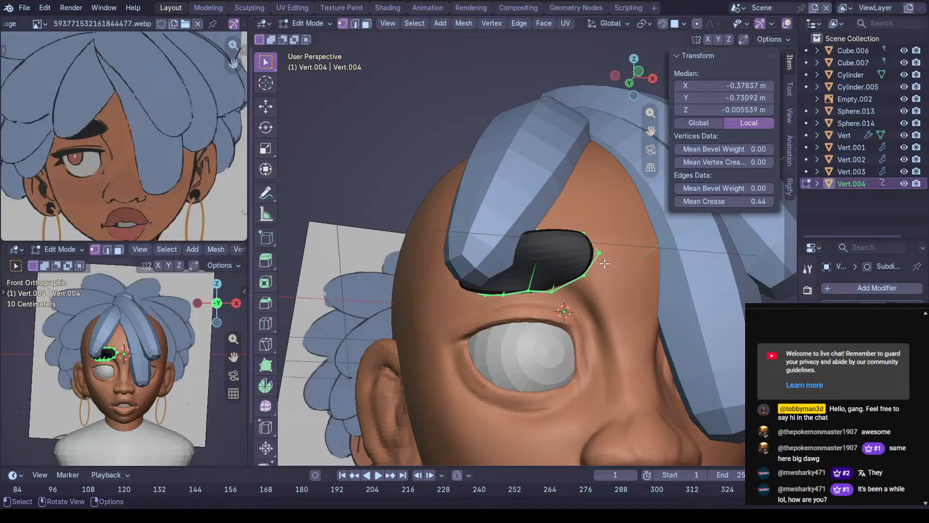
pyautogui.click(604, 264)
pyautogui.press('g')
pyautogui.click(600, 274)
pyautogui.click(587, 279)
pyautogui.press('g')
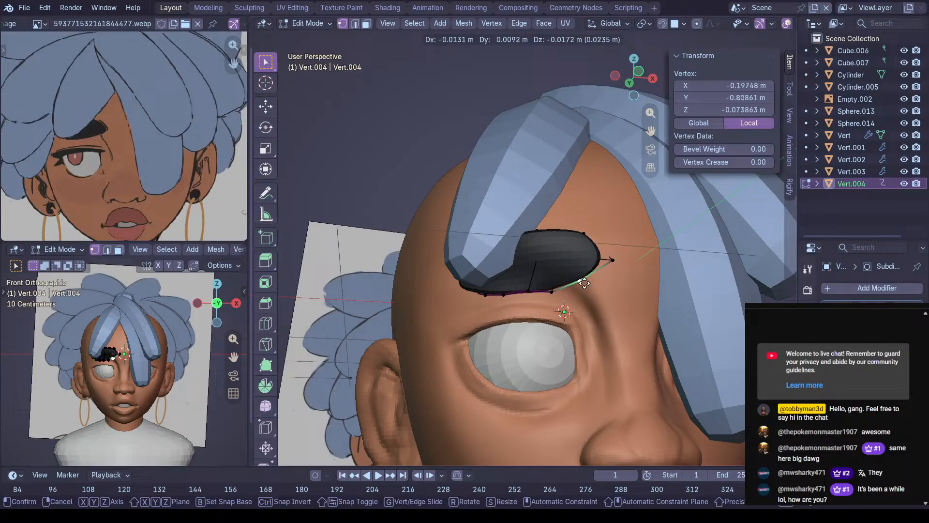
pyautogui.click(585, 282)
# Lower the eyebrow's inner tip and adjust the vertices directly below and above it to slope the end downward
pyautogui.click(613, 261)
pyautogui.press('g')
pyautogui.click(590, 281)
pyautogui.click(582, 283)
pyautogui.press('g')
pyautogui.click(580, 286)
pyautogui.click(583, 235)
pyautogui.press('g')
pyautogui.click(580, 246)
# Try lowering the next vertices along the eyebrow's upper edge
pyautogui.click(558, 237)
pyautogui.press('g')
pyautogui.click(557, 239)
pyautogui.press('g')
pyautogui.click(584, 241)
pyautogui.rightClick(588, 235)
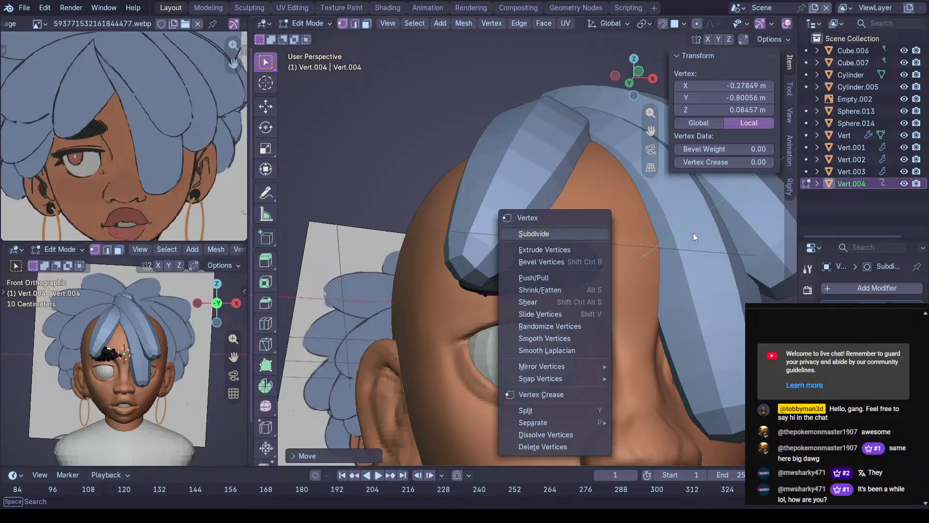
pyautogui.hotkey('ctrl', 'z')
pyautogui.hotkey('ctrl', 'z')
pyautogui.hotkey('ctrl', 'z')
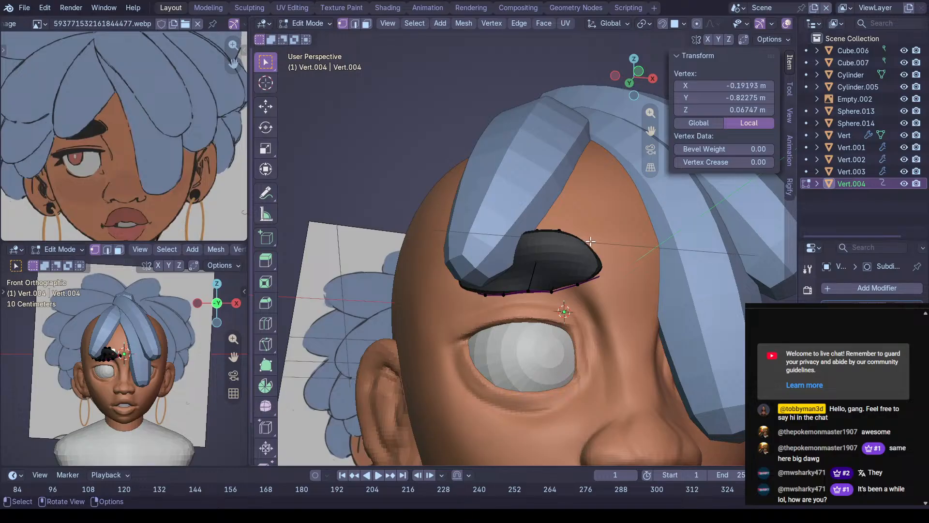
# Lower the upper vertex near the eyebrow's inner end and adjust the top-edge vertices farther out for a smooth slope
pyautogui.hotkey('alt', 'z')
pyautogui.hotkey('alt', 'z')
pyautogui.press('g')
pyautogui.click(578, 249)
pyautogui.press('g')
pyautogui.click(536, 235)
pyautogui.press('g')
pyautogui.click(541, 234)
pyautogui.moveTo(559, 234); pyautogui.dragTo(509, 241, button='middle')
pyautogui.hotkey('alt', 'z')
pyautogui.hotkey('alt', 'z')
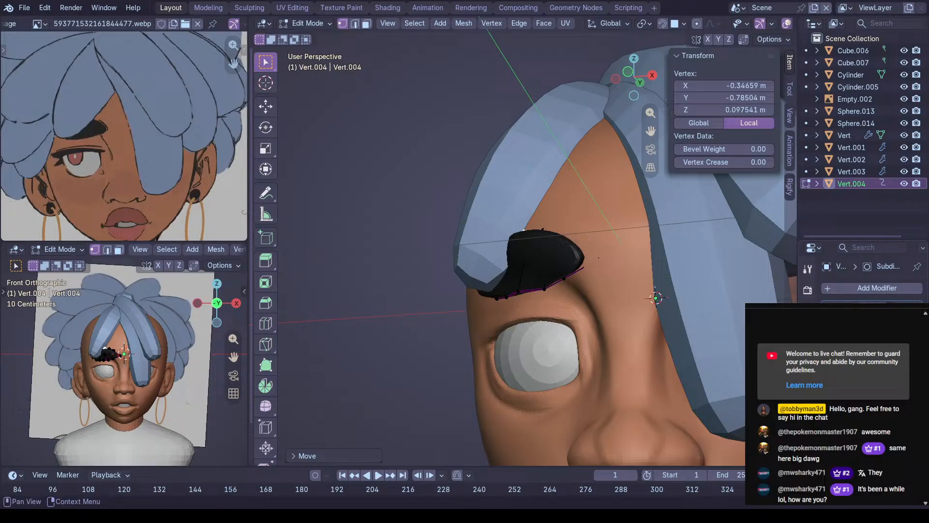
# Try adjusting the edge loop running along the middle of the eyebrow with Shrink/Fatten
pyautogui.moveTo(489, 242); pyautogui.dragTo(518, 275, button='middle')
pyautogui.hotkey('alt', 'z')
pyautogui.keyDown('alt'); pyautogui.click(524, 267); pyautogui.keyUp('alt')
pyautogui.hotkey('alt', 'z')
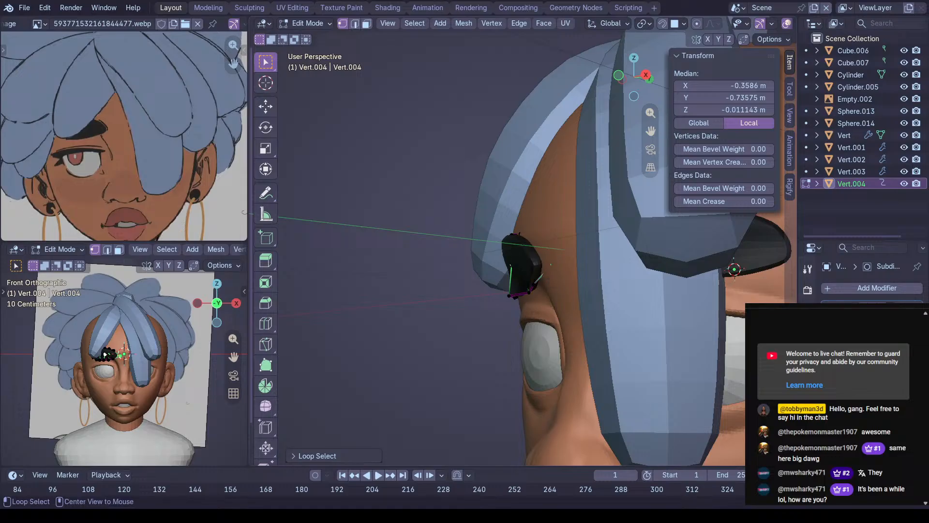
pyautogui.hotkey('alt', 's')
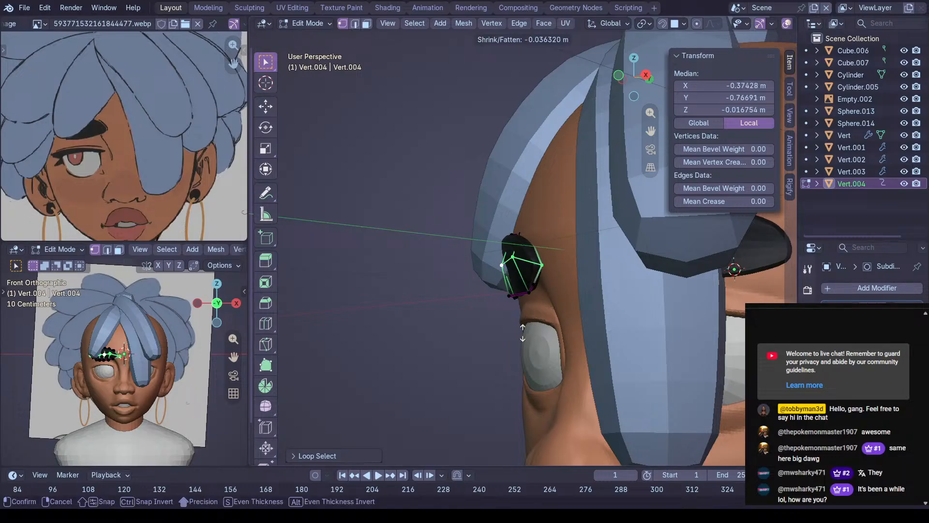
pyautogui.click(549, 315)
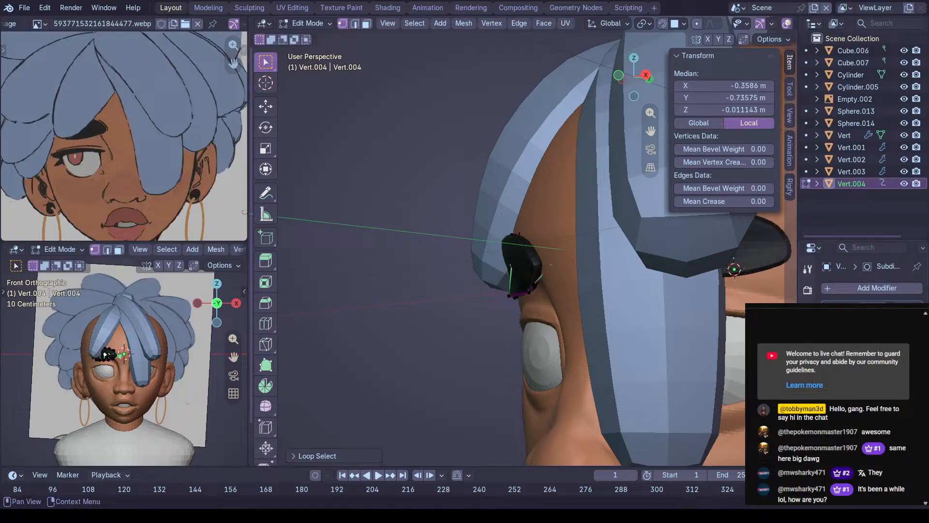
pyautogui.moveTo(618, 295); pyautogui.dragTo(626, 224, button='middle')
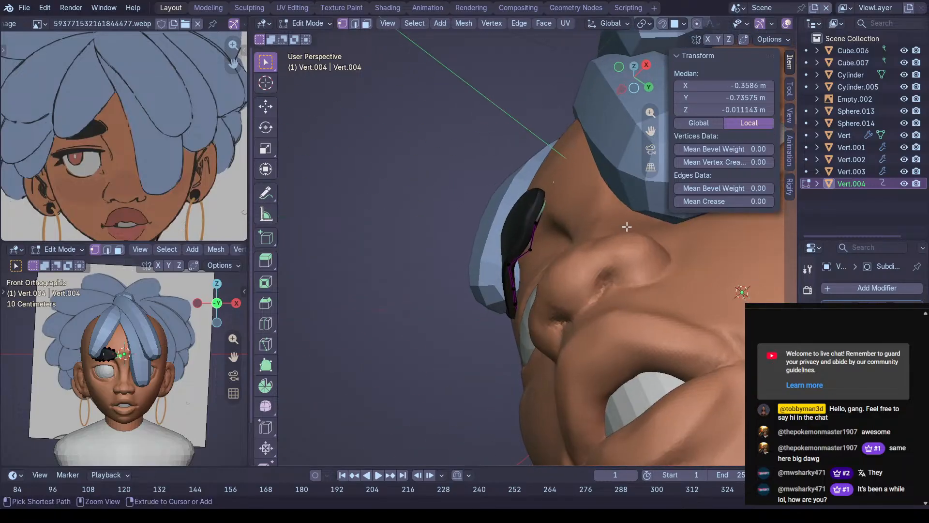
pyautogui.click(582, 242)
pyautogui.hotkey('ctrl', 'z')
pyautogui.hotkey('ctrl', 'z')
# Add a Shrinkwrap modifier to the eyebrow and pick the head as its target
pyautogui.click(837, 292)
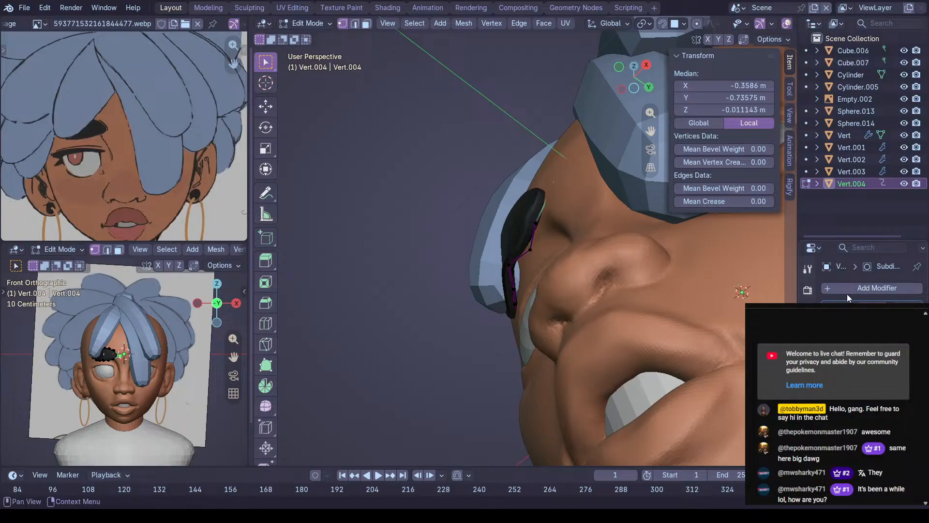
pyautogui.moveTo(837, 293)
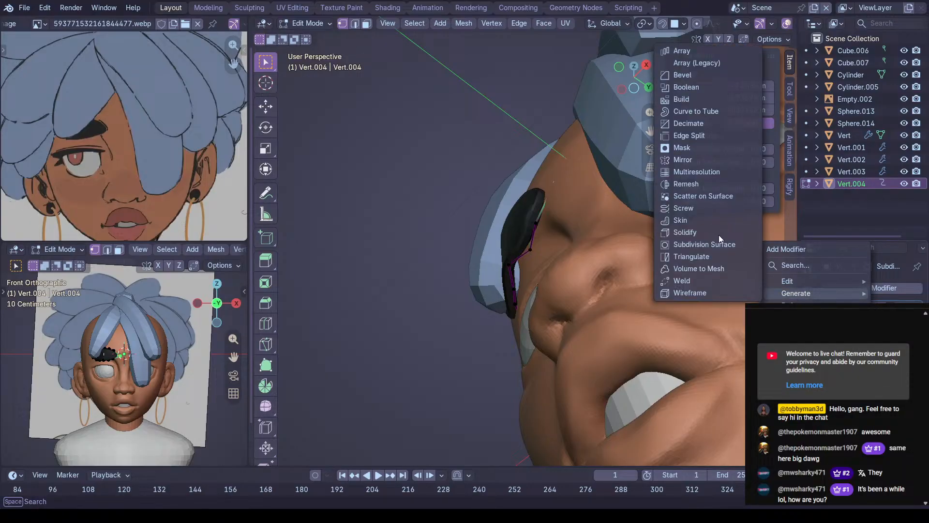
pyautogui.moveTo(798, 305)
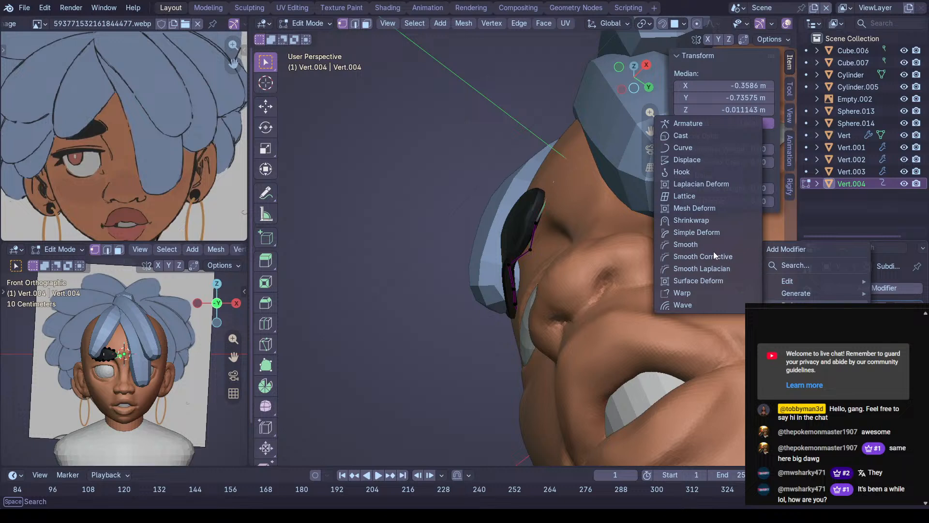
pyautogui.click(709, 225)
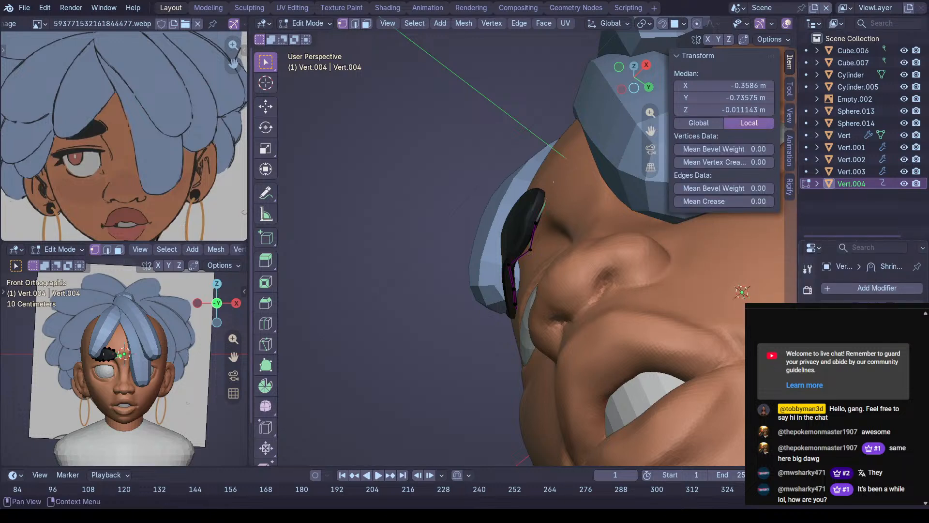
pyautogui.click(617, 279)
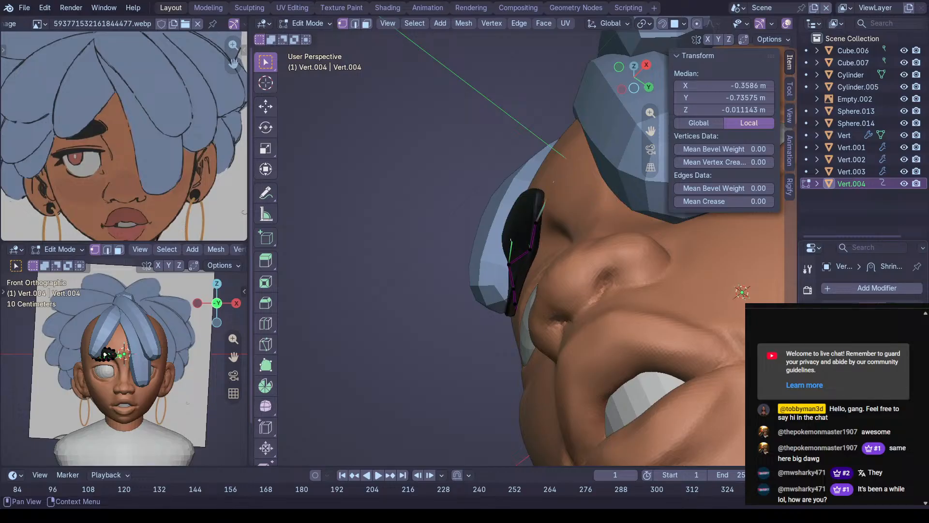
# Compare the eyebrow's editable mesh with its modified shape from several angles
pyautogui.moveTo(513, 264); pyautogui.dragTo(692, 285, button='middle')
pyautogui.click(537, 288)
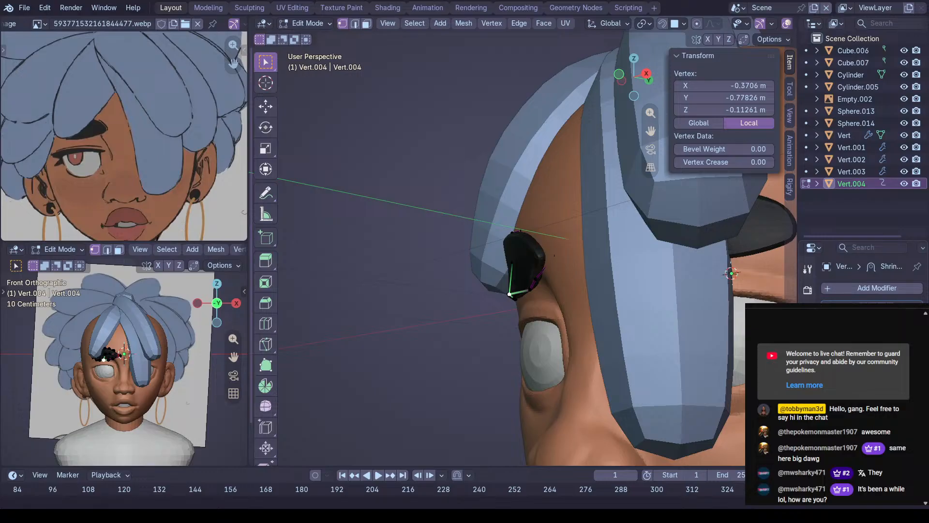
pyautogui.press('Tab')
pyautogui.press('Tab')
pyautogui.press('Tab')
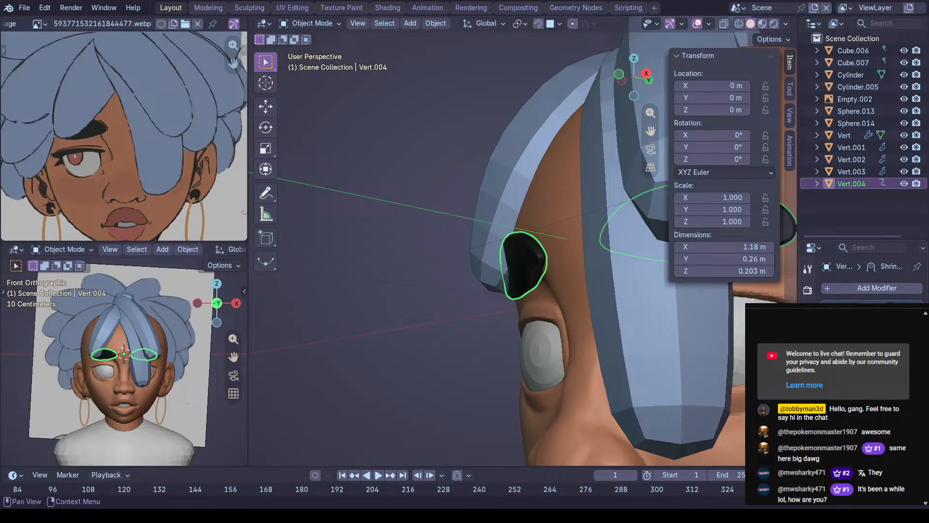
pyautogui.press('n')
pyautogui.moveTo(618, 211); pyautogui.dragTo(611, 257, button='middle')
pyautogui.press('Tab')
pyautogui.press('Tab')
pyautogui.press('Tab')
pyautogui.press('Tab')
pyautogui.press('Tab')
pyautogui.press('Tab')
# Hide only the hair strand that covers the eyebrow, keeping the head in view
pyautogui.hotkey('ctrl', 'Tab')
pyautogui.keyDown('ctrl'); pyautogui.moveTo(489, 289); pyautogui.dragTo(470, 241, button='middle'); pyautogui.keyUp('ctrl')
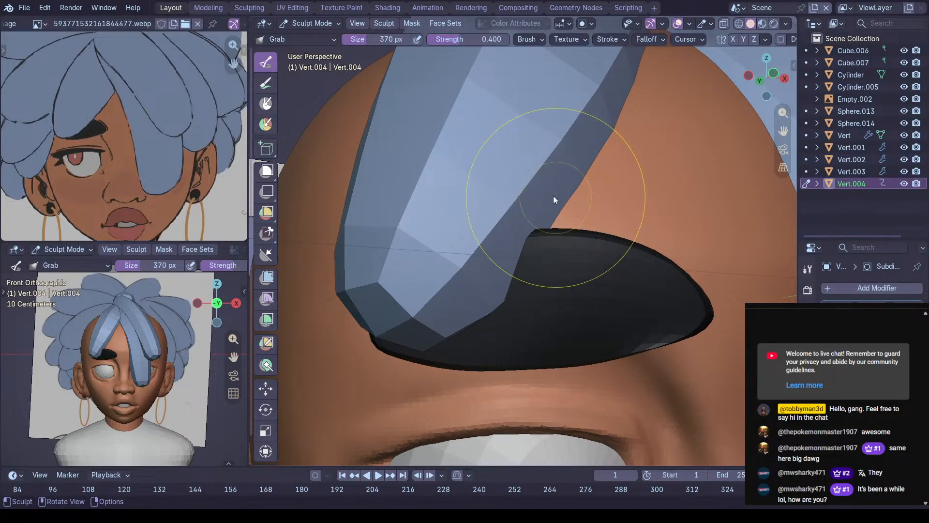
pyautogui.hotkey('ctrl', 'Tab')
pyautogui.moveTo(550, 194); pyautogui.dragTo(536, 182)
pyautogui.press('h')
pyautogui.click(520, 253)
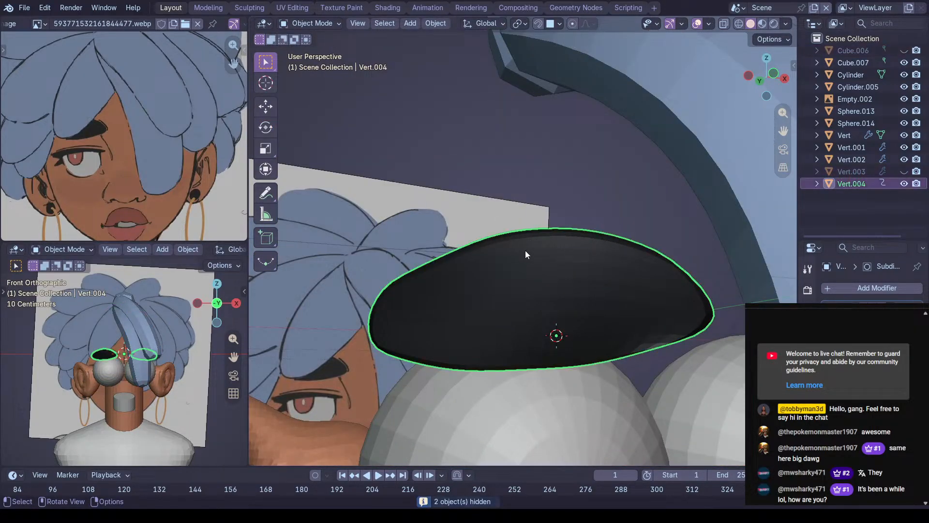
pyautogui.hotkey('alt', 'h')
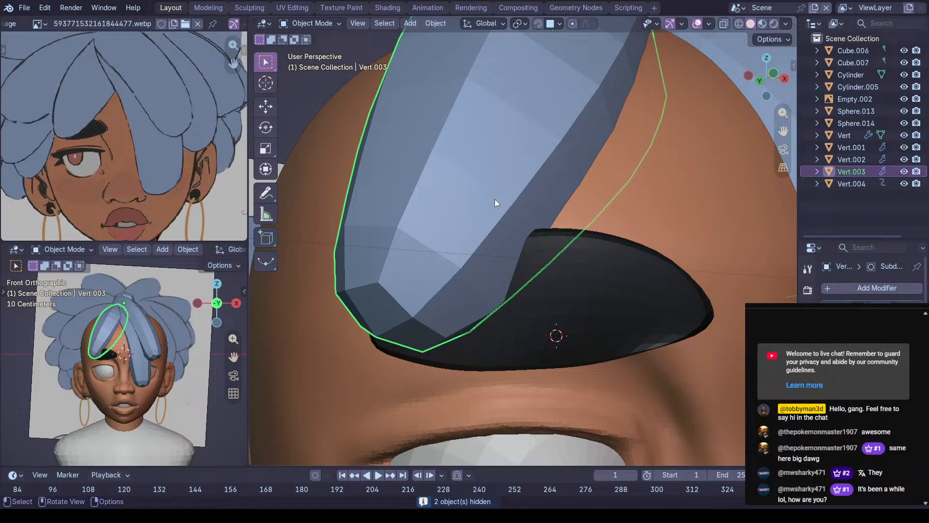
pyautogui.press('h')
pyautogui.moveTo(499, 244); pyautogui.dragTo(492, 250, button='middle')
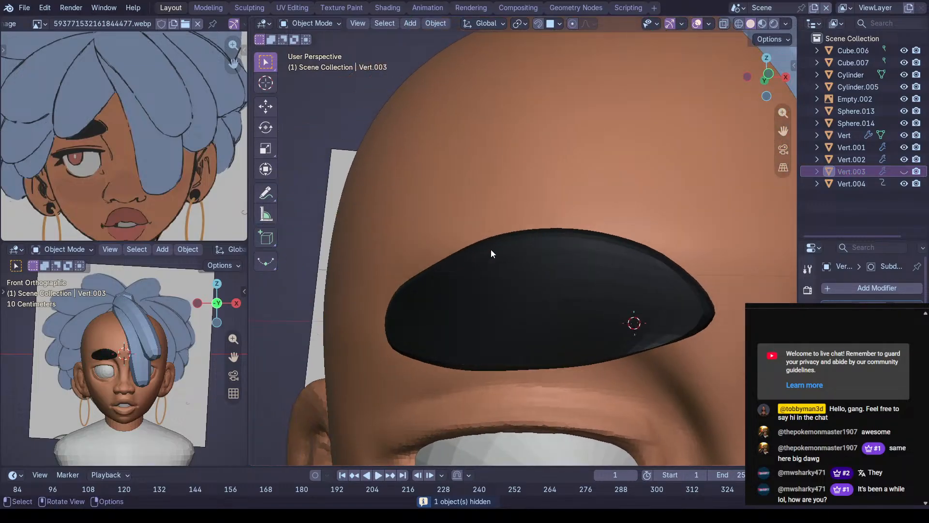
# Reshape the eyebrow's upper outer edge into a smoother arch with the Grab brush at 286 px in Sculpt Mode
pyautogui.click(514, 256)
pyautogui.hotkey('ctrl', 'Tab')
pyautogui.press('f')
pyautogui.click(420, 297)
pyautogui.moveTo(434, 269)
pyautogui.mouseDown()
pyautogui.moveTo(431, 257)
pyautogui.moveTo(405, 294)
pyautogui.moveTo(419, 300)
pyautogui.mouseUp()
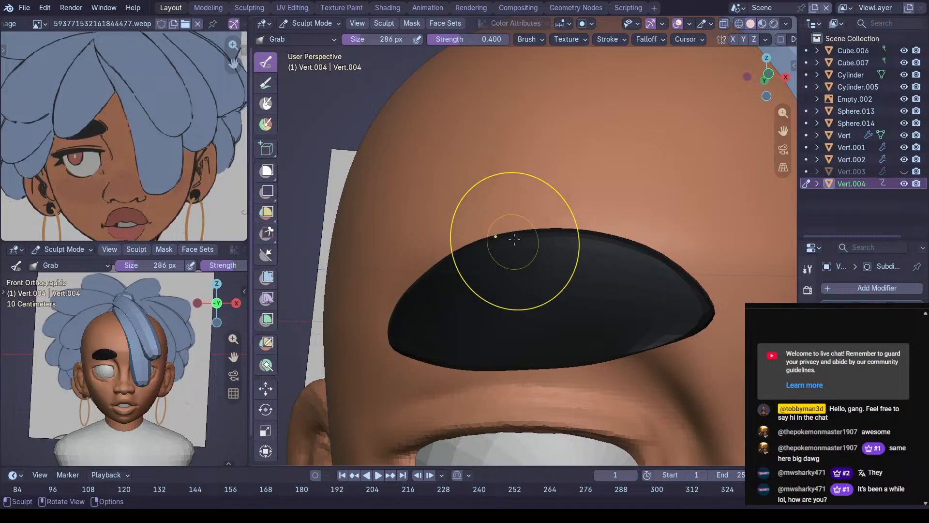
pyautogui.moveTo(568, 240); pyautogui.dragTo(595, 240)
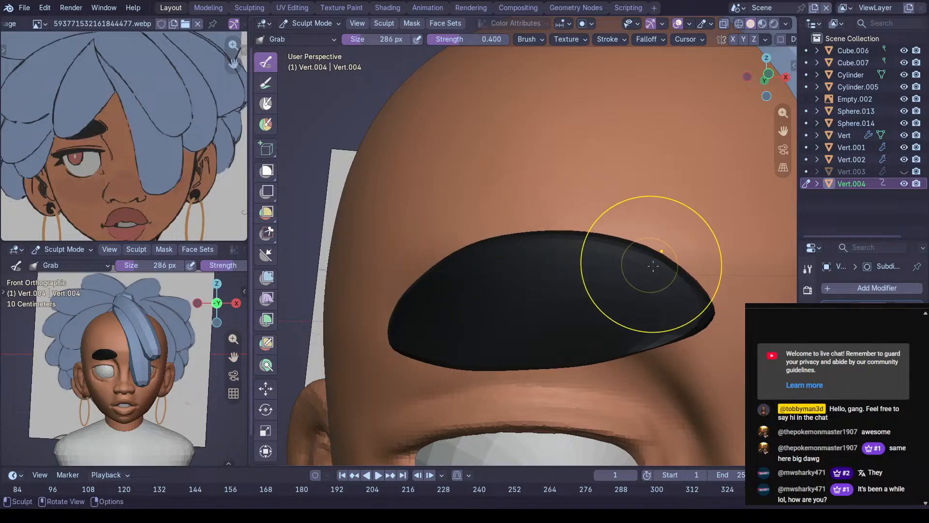
# Compare the eyebrow's edge thickness before and after the last change from the side, and leave that change undone
pyautogui.moveTo(663, 259)
pyautogui.mouseDown(button='middle')
pyautogui.moveTo(649, 213)
pyautogui.moveTo(649, 266)
pyautogui.mouseUp(button='middle')
pyautogui.press('Tab')
pyautogui.press('Tab')
pyautogui.moveTo(709, 255); pyautogui.dragTo(674, 259, button='middle')
pyautogui.hotkey('alt', 'z')
pyautogui.hotkey('alt', 'z')
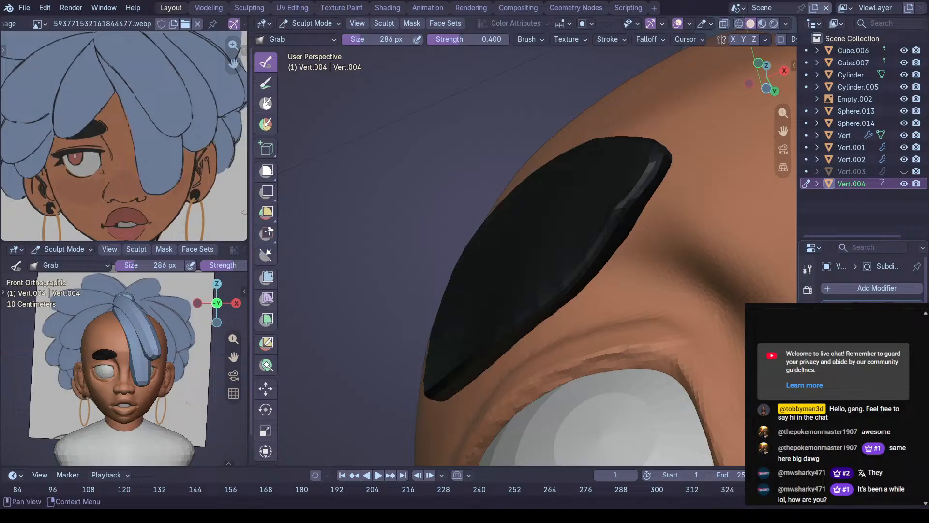
pyautogui.moveTo(622, 207); pyautogui.dragTo(580, 256, button='middle')
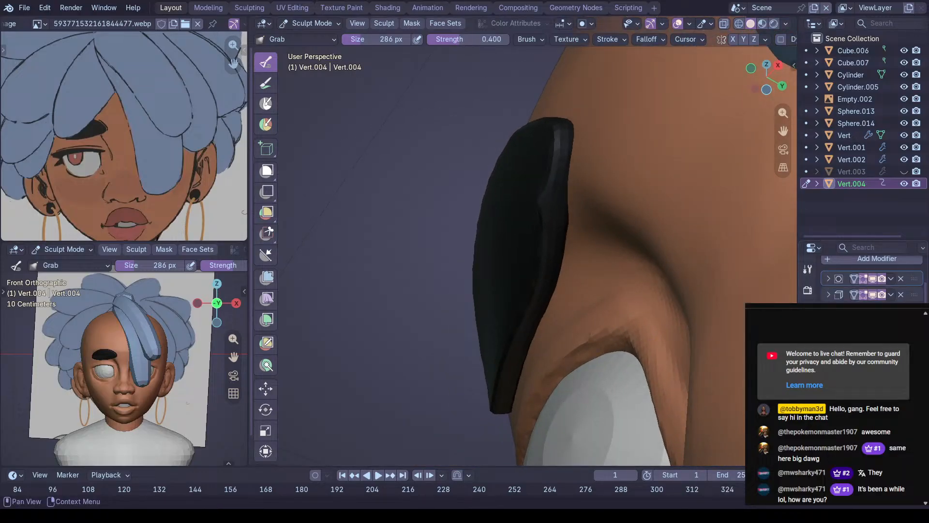
pyautogui.hotkey('ctrl', 'z')
pyautogui.hotkey('ctrl', 'shift', 'z')
pyautogui.hotkey('ctrl', 'z')
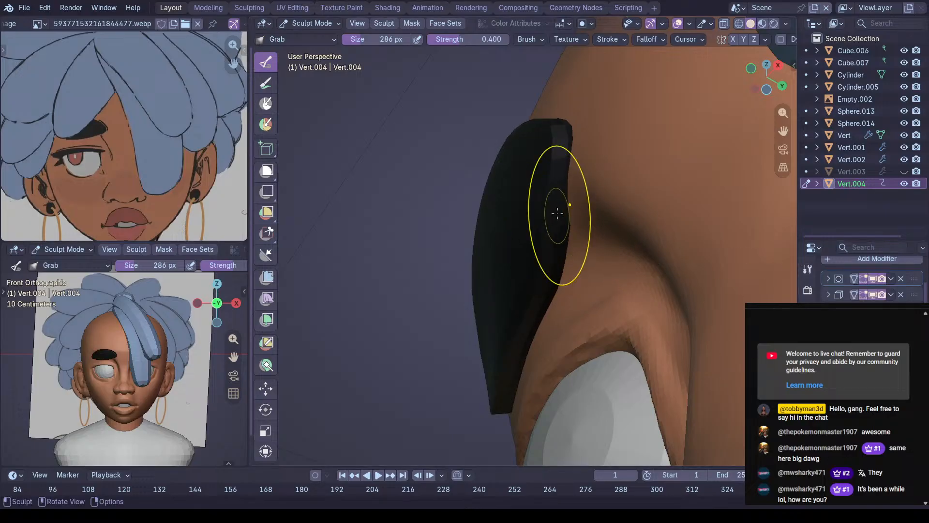
# Examine the eyebrow's fit against the forehead from several angles, and view the mirrored pair in isolation
pyautogui.moveTo(660, 263); pyautogui.dragTo(754, 293, button='middle')
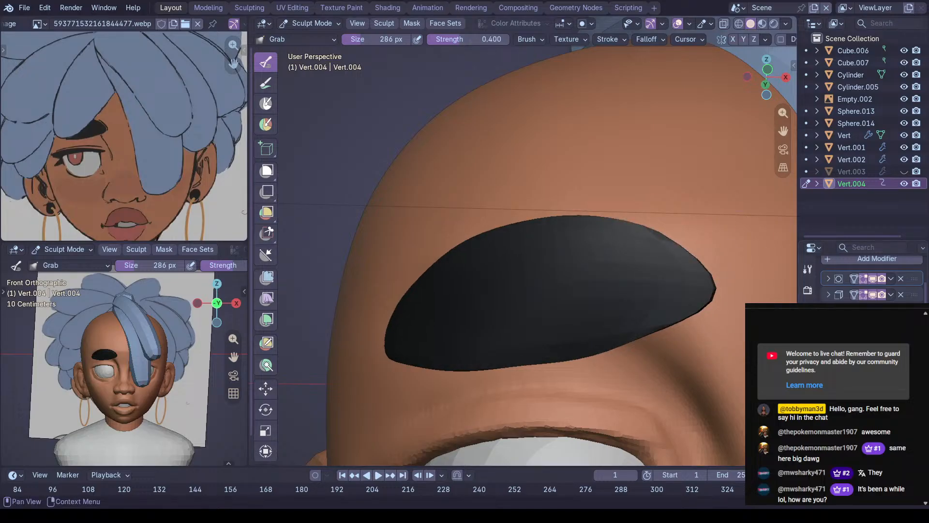
pyautogui.moveTo(632, 270)
pyautogui.mouseDown(button='middle')
pyautogui.moveTo(746, 299)
pyautogui.moveTo(616, 290)
pyautogui.moveTo(729, 303)
pyautogui.mouseUp(button='middle')
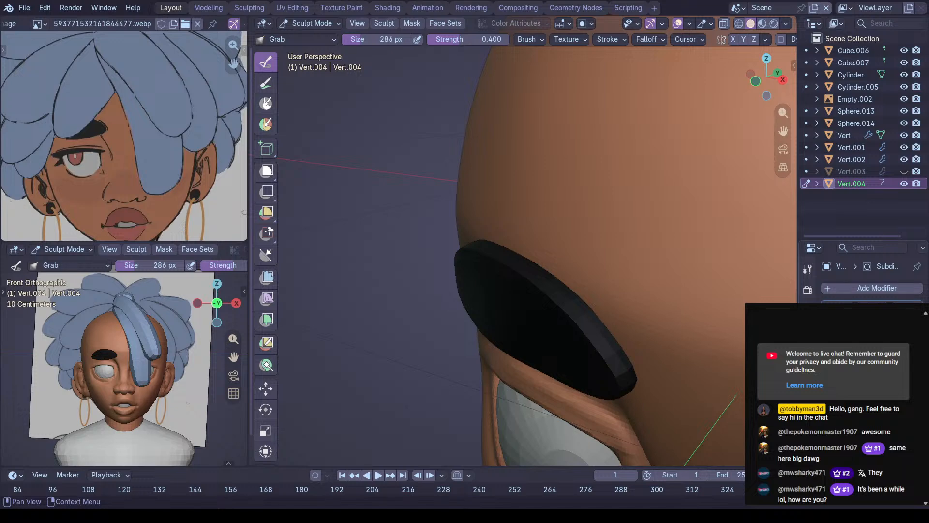
pyautogui.moveTo(588, 285); pyautogui.dragTo(691, 257, button='middle')
pyautogui.scroll(-3, 659, 263)
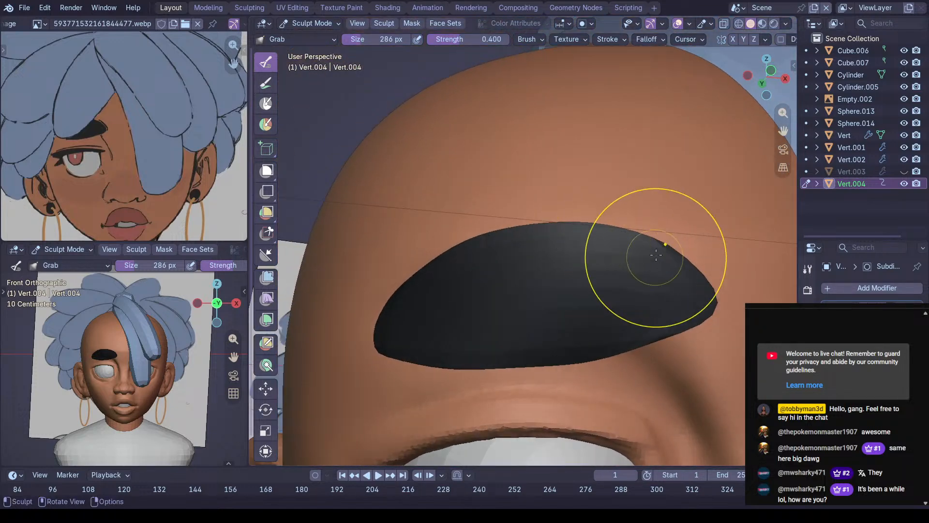
pyautogui.press('KP_Divide')
pyautogui.moveTo(581, 234); pyautogui.dragTo(565, 255, button='middle')
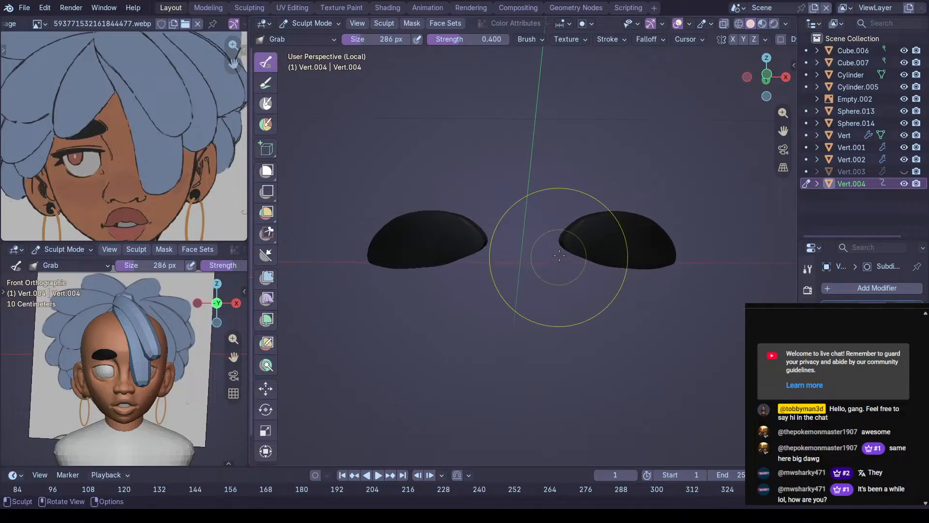
pyautogui.press('KP_Divide')
pyautogui.hotkey('ctrl', 'Tab')
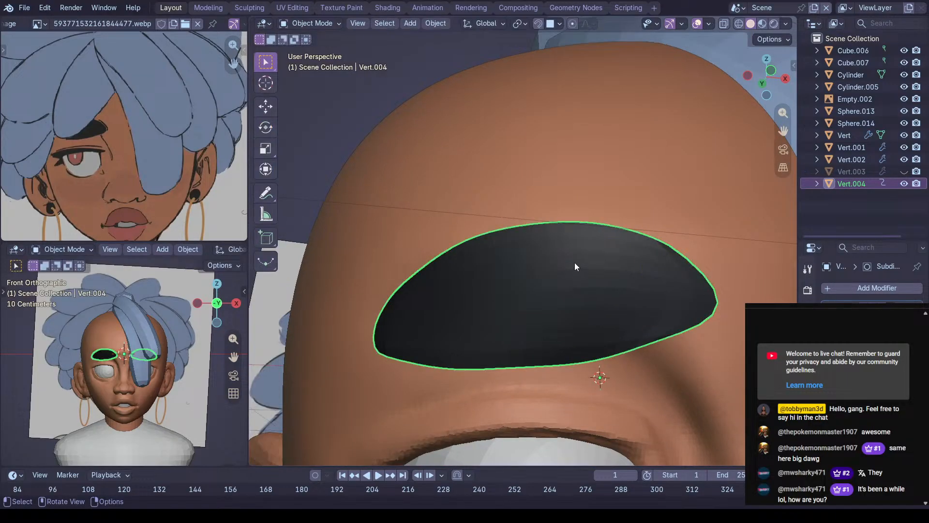
pyautogui.scroll(-6, 575, 215)
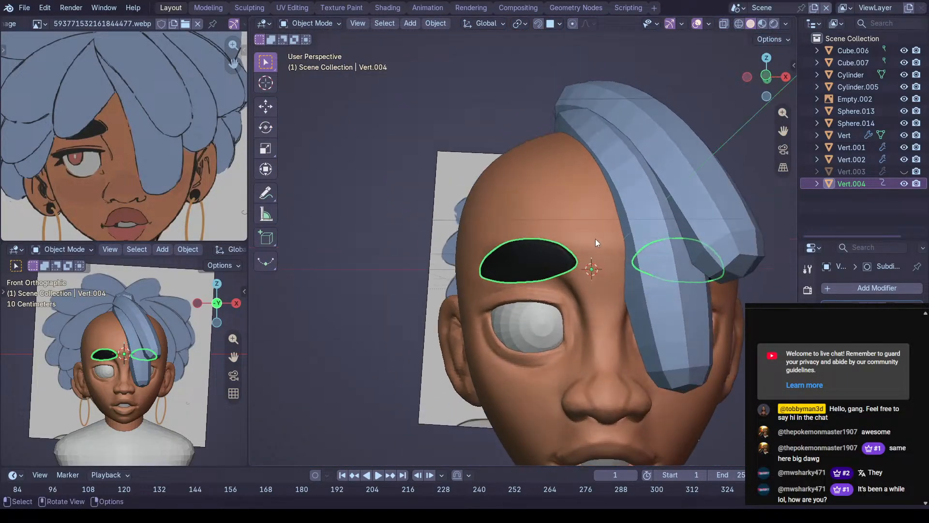
pyautogui.scroll(4, 569, 265)
pyautogui.hotkey('ctrl', 'Tab')
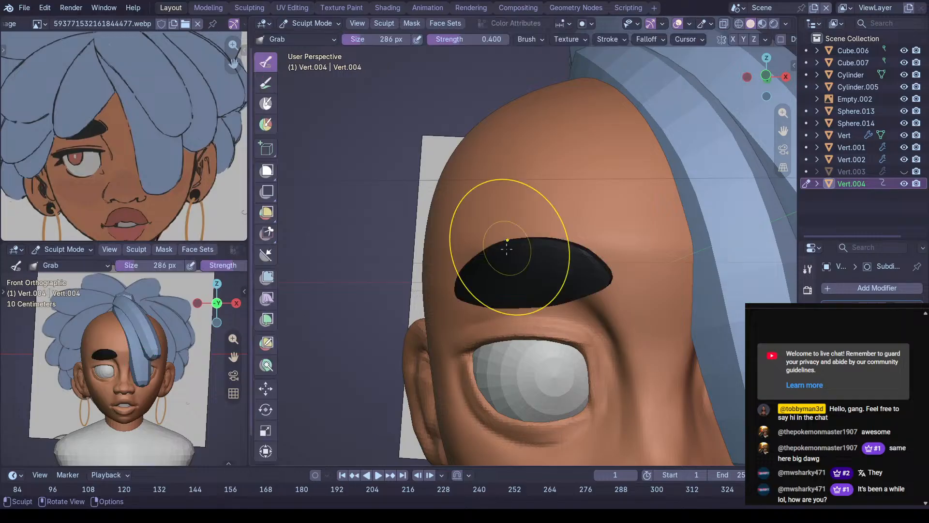
pyautogui.moveTo(481, 320); pyautogui.dragTo(503, 277, button='middle')
pyautogui.scroll(2, 504, 278)
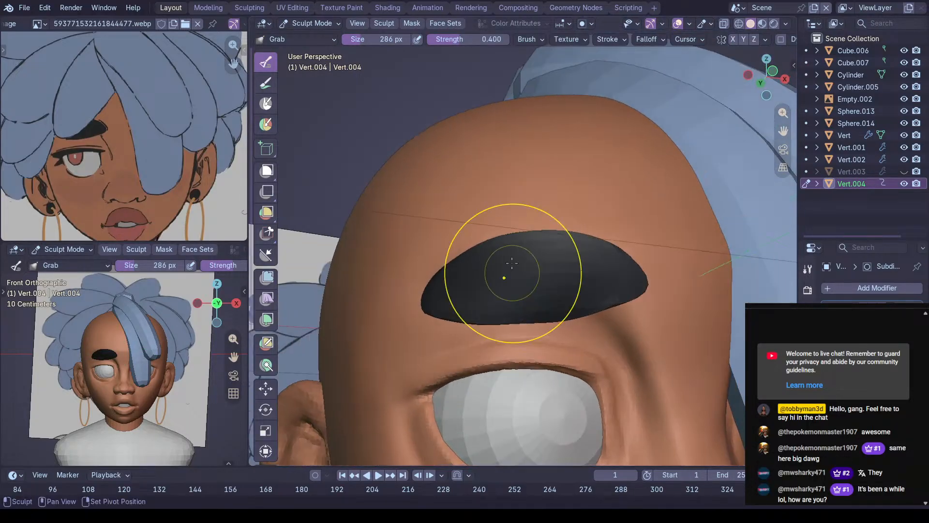
# Undo the last two actions on the eyebrow and redo one, checking its shape up close
pyautogui.hotkey('ctrl', 'z')
pyautogui.hotkey('ctrl', 'z')
pyautogui.hotkey('ctrl', 'shift', 'z')
pyautogui.scroll(3, 492, 294)
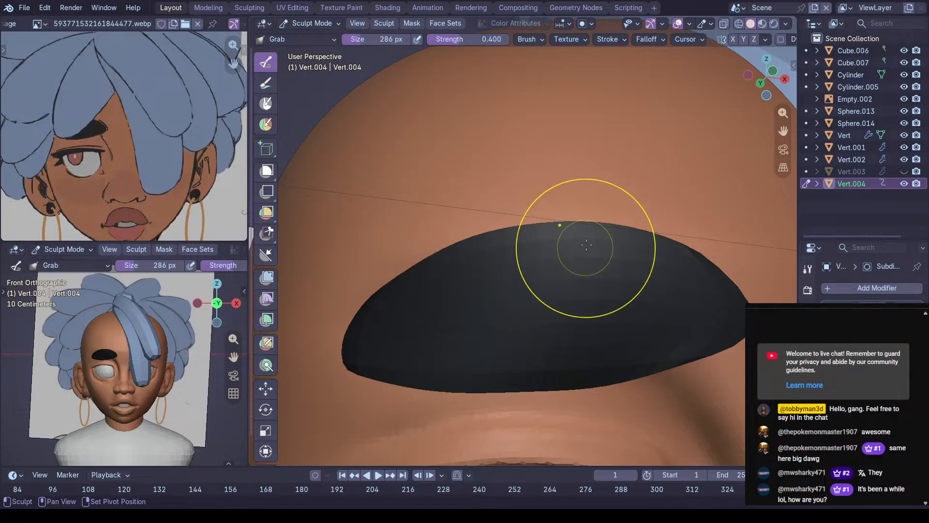
pyautogui.moveTo(578, 210)
pyautogui.keyDown('ctrl'); pyautogui.mouseDown(button='middle')
pyautogui.moveTo(588, 276)
pyautogui.moveTo(554, 329)
pyautogui.mouseUp(button='middle'); pyautogui.keyUp('ctrl')
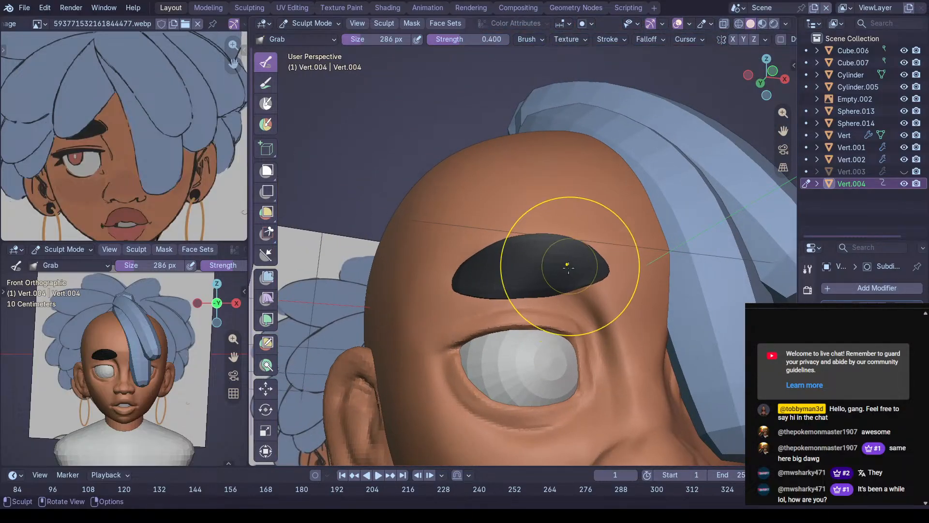
# Return to Object Mode, unhide the hair strand and save the file
pyautogui.hotkey('ctrl', 'Tab')
pyautogui.moveTo(572, 249); pyautogui.dragTo(757, 319, button='middle')
pyautogui.hotkey('ctrl', 's')
pyautogui.hotkey('alt', 'h')
pyautogui.click(748, 338)
pyautogui.moveTo(584, 304); pyautogui.dragTo(535, 298, button='middle')
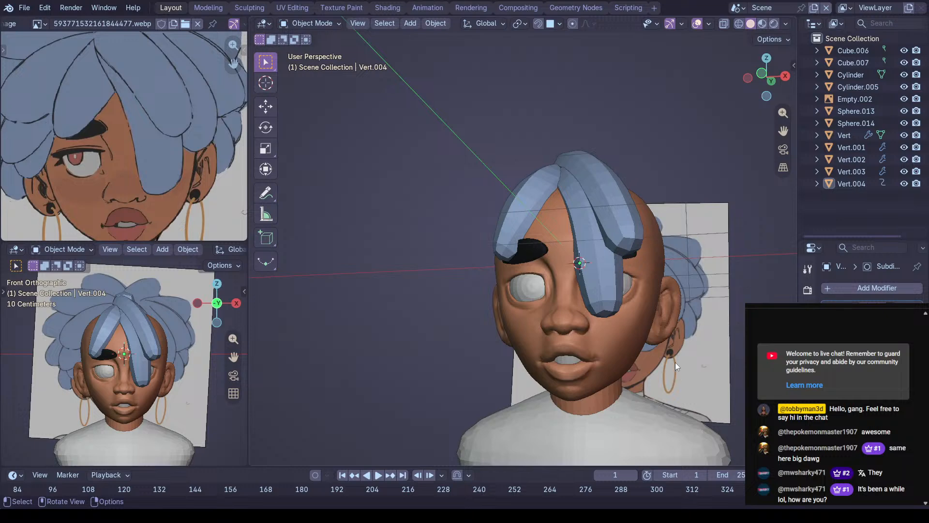
pyautogui.moveTo(620, 352); pyautogui.dragTo(665, 339, button='middle')
pyautogui.moveTo(576, 294); pyautogui.dragTo(552, 290, button='middle')
pyautogui.hotkey('ctrl', 's')
# Select the ear, enter Sculpt Mode and adjust its voxel remesh size to a finer grid
pyautogui.click(599, 357)
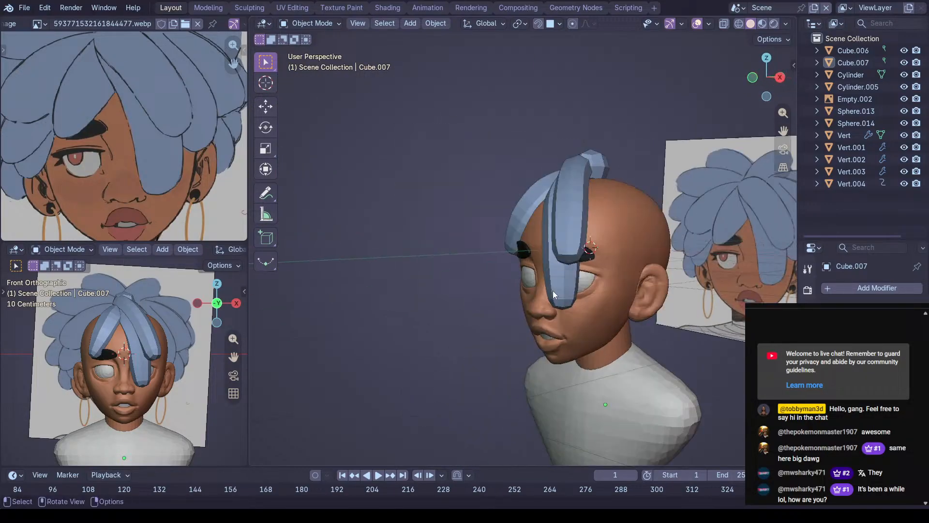
pyautogui.click(648, 309)
pyautogui.scroll(4, 661, 318)
pyautogui.moveTo(662, 317); pyautogui.dragTo(628, 298, button='middle')
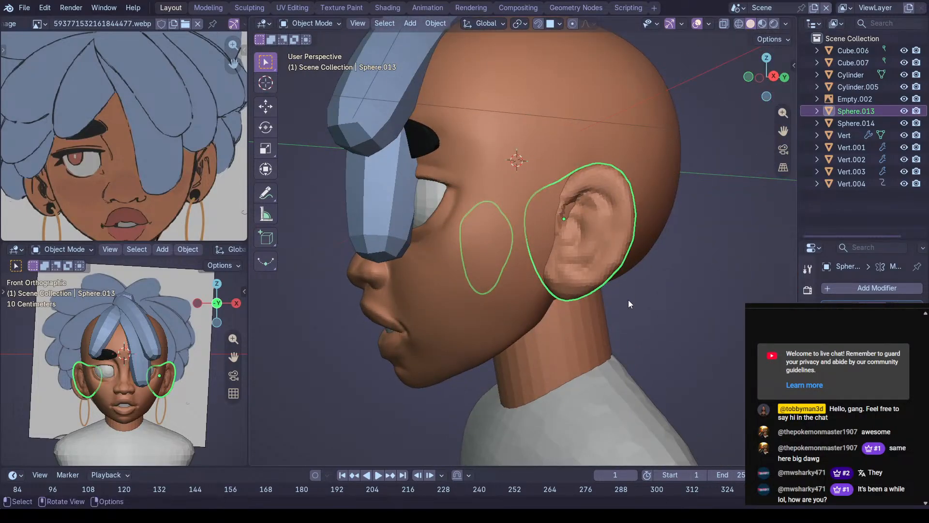
pyautogui.hotkey('ctrl', 'Tab')
pyautogui.press('r')
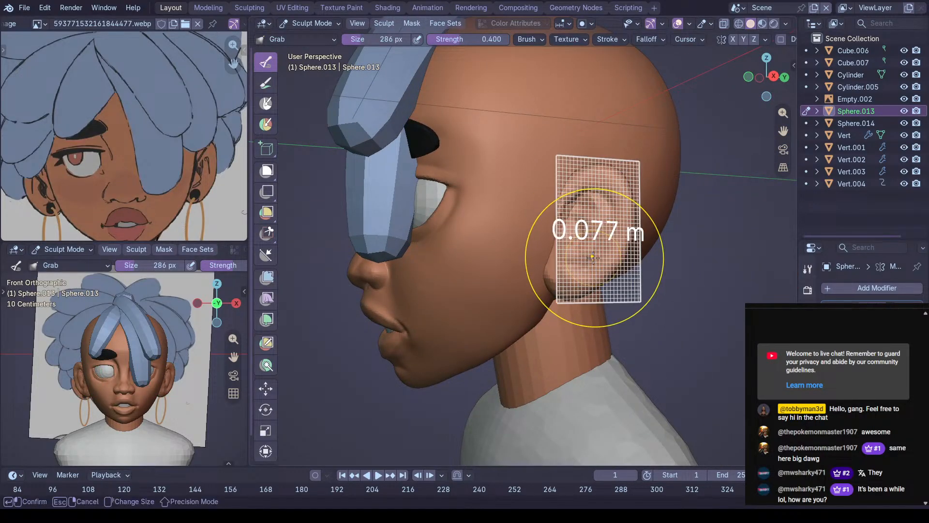
pyautogui.click(599, 270)
pyautogui.press('r')
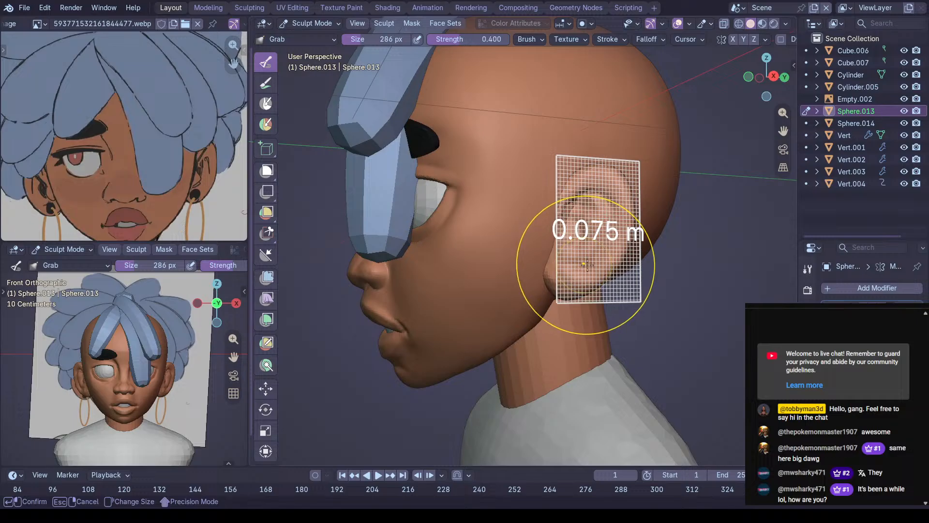
pyautogui.click(639, 267)
pyautogui.press('r')
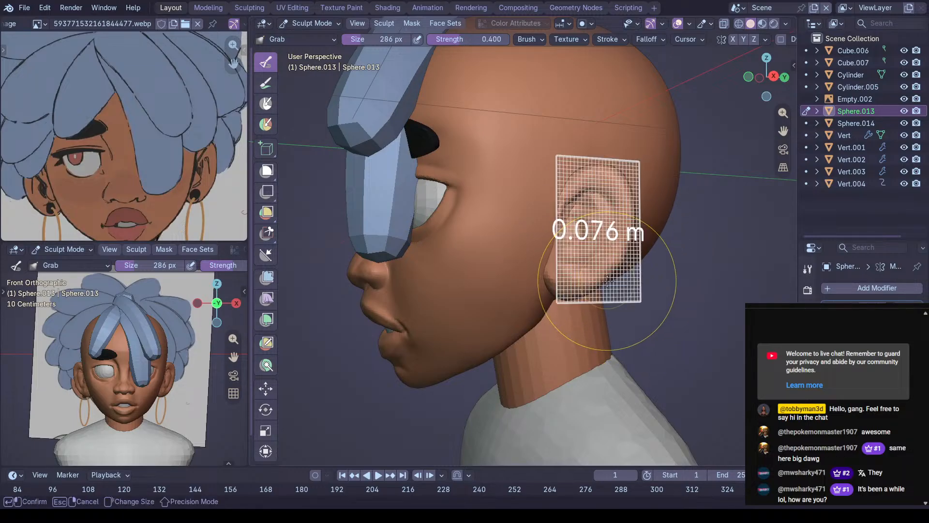
pyautogui.click(829, 276)
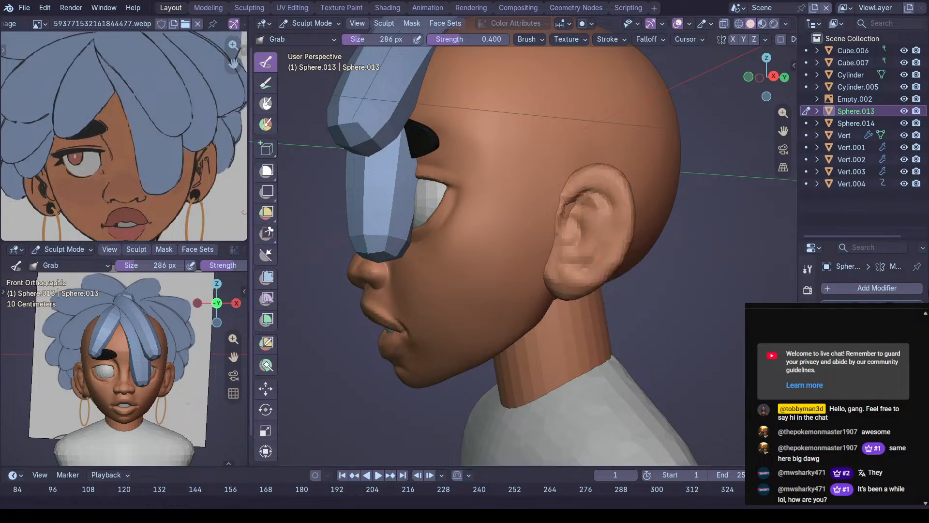
pyautogui.press('r')
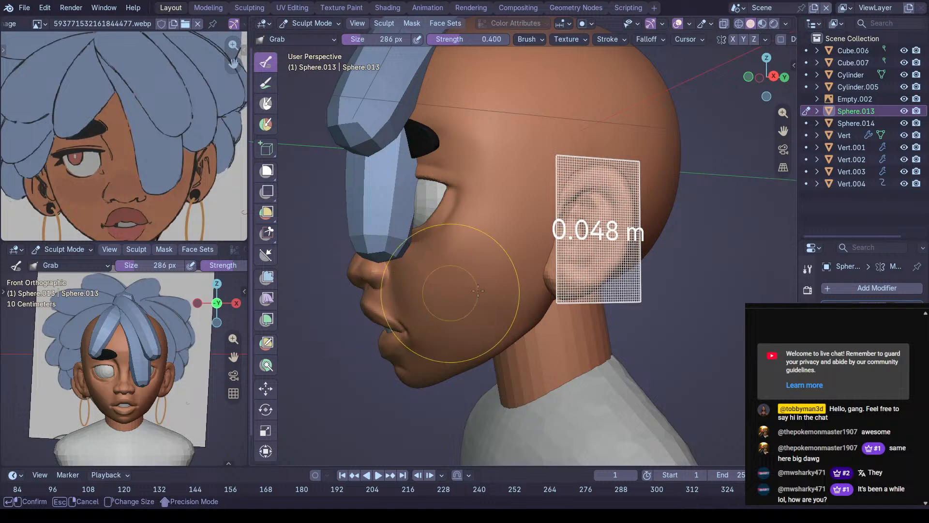
pyautogui.click(581, 290)
# Set up the Draw Sharp brush at 160 px for sculpting the ear
pyautogui.moveTo(602, 264); pyautogui.dragTo(504, 179, button='middle')
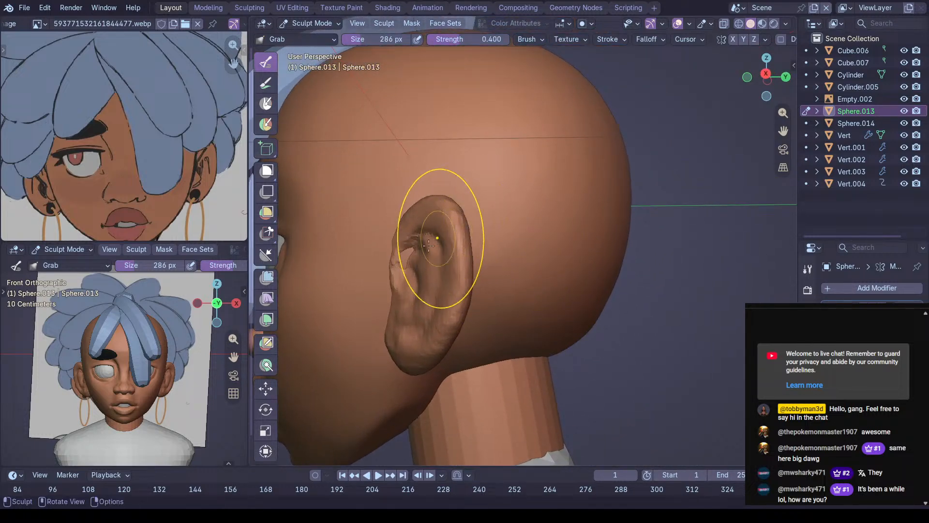
pyautogui.scroll(1, 464, 249)
pyautogui.moveTo(440, 251)
pyautogui.keyDown('shift'); pyautogui.mouseDown(button='middle')
pyautogui.moveTo(755, 290)
pyautogui.moveTo(569, 275)
pyautogui.mouseUp(button='middle'); pyautogui.keyUp('shift')
pyautogui.hotkey('shift', 'c')
pyautogui.press('f')
pyautogui.click(502, 275)
pyautogui.press('f')
pyautogui.click(504, 271)
pyautogui.moveTo(503, 271); pyautogui.dragTo(623, 250, button='middle')
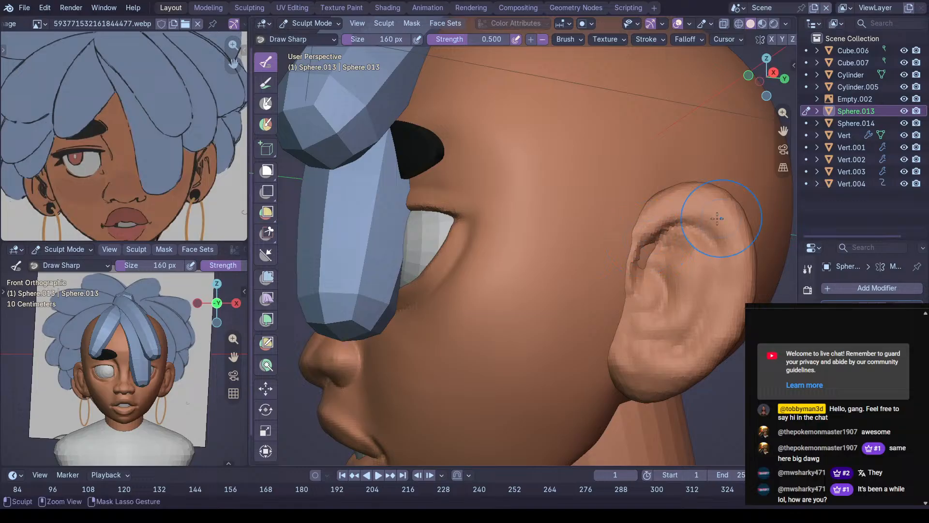
# Fill the gap beneath the ear's upper front fold with a 108 px Clay Strips brush
pyautogui.scroll(-4, 729, 238)
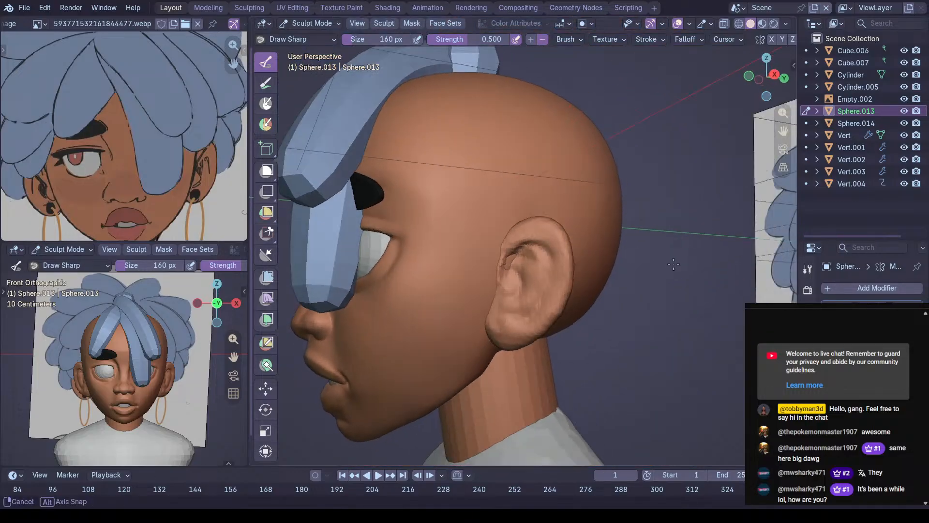
pyautogui.scroll(5, 501, 323)
pyautogui.scroll(4, 502, 323)
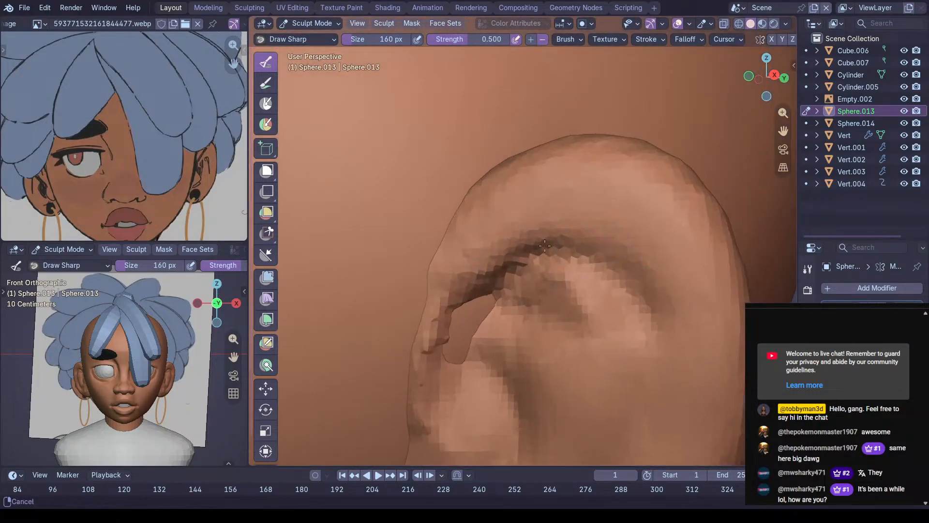
pyautogui.moveTo(457, 312); pyautogui.dragTo(462, 296, button='middle')
pyautogui.press('c')
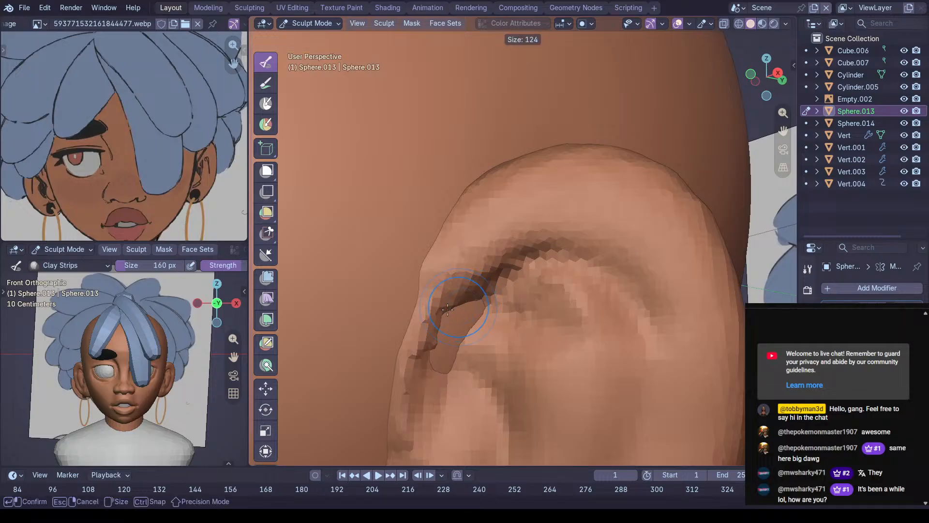
pyautogui.moveTo(477, 280); pyautogui.dragTo(449, 336)
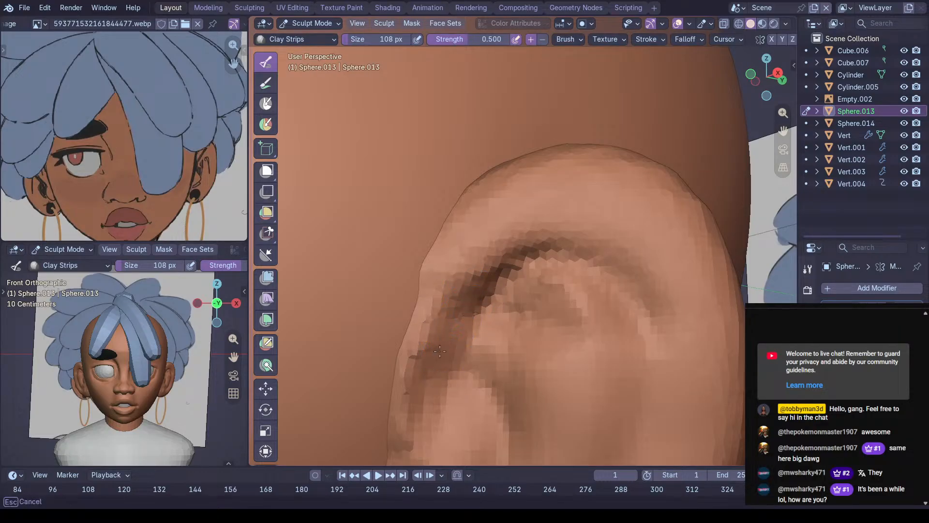
pyautogui.keyDown('shift'); pyautogui.moveTo(456, 327); pyautogui.dragTo(450, 250, button='middle'); pyautogui.keyUp('shift')
# Reshape the ear's upper rim with the Grab brush at 444 px
pyautogui.hotkey('shift', 'c')
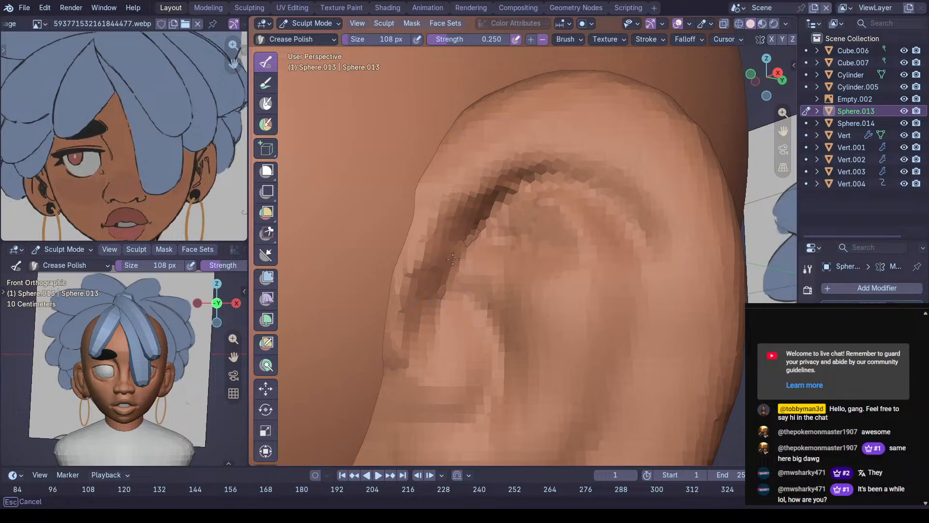
pyautogui.moveTo(602, 213); pyautogui.dragTo(640, 224, button='middle')
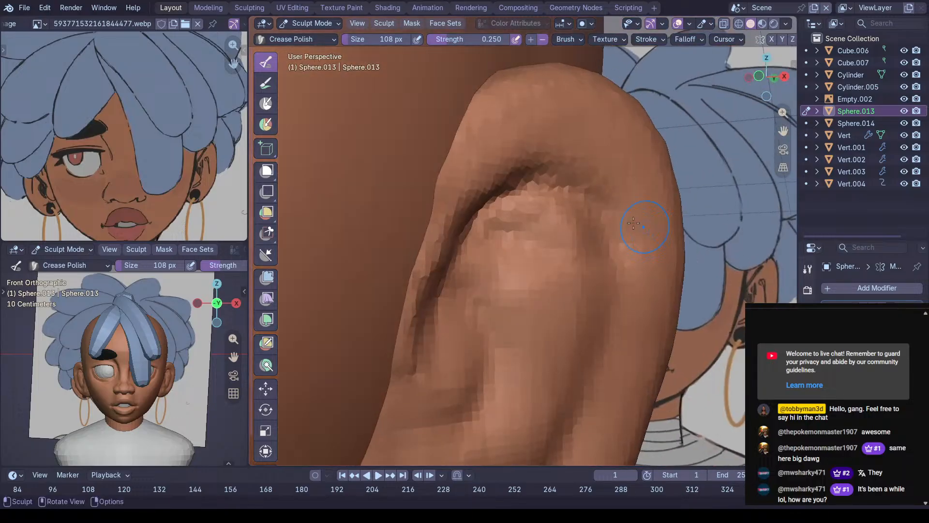
pyautogui.moveTo(531, 197)
pyautogui.mouseDown(button='middle')
pyautogui.moveTo(534, 188)
pyautogui.moveTo(546, 201)
pyautogui.mouseUp(button='middle')
pyautogui.press('f')
pyautogui.click(581, 195)
pyautogui.press('g')
pyautogui.moveTo(535, 172); pyautogui.dragTo(557, 158)
pyautogui.moveTo(612, 172)
pyautogui.mouseDown()
pyautogui.moveTo(625, 190)
pyautogui.moveTo(626, 246)
pyautogui.mouseUp()
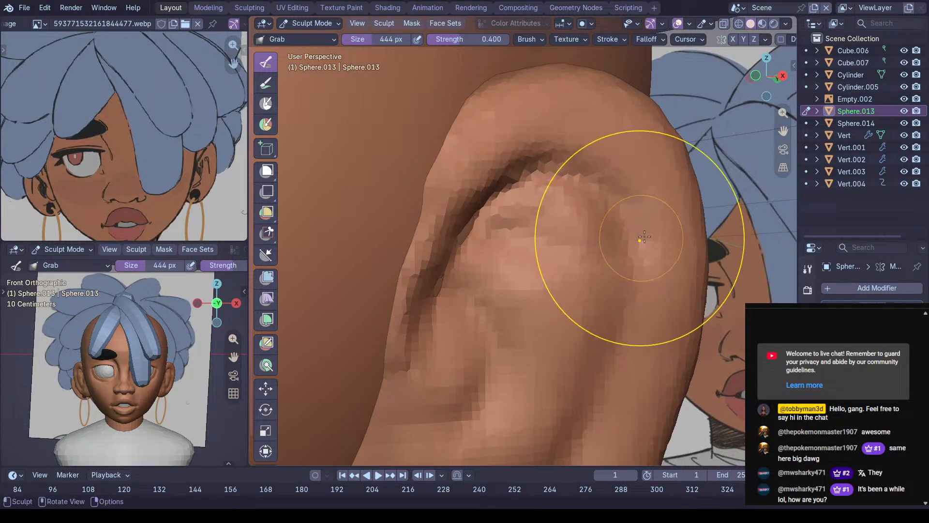
pyautogui.moveTo(644, 243); pyautogui.dragTo(659, 242, button='middle')
# Refine the inner fold beneath the ear's upper rim with Crease Polish and Grab
pyautogui.moveTo(547, 247)
pyautogui.mouseDown(button='middle')
pyautogui.moveTo(583, 242)
pyautogui.moveTo(561, 218)
pyautogui.mouseUp(button='middle')
pyautogui.hotkey('shift', 'c')
pyautogui.moveTo(523, 203)
pyautogui.mouseDown()
pyautogui.moveTo(555, 192)
pyautogui.moveTo(544, 211)
pyautogui.mouseUp()
pyautogui.moveTo(531, 224)
pyautogui.mouseDown(button='middle')
pyautogui.moveTo(492, 309)
pyautogui.moveTo(426, 249)
pyautogui.mouseUp(button='middle')
pyautogui.press('g')
pyautogui.moveTo(465, 209); pyautogui.dragTo(502, 166, button='middle')
# Deepen the groove under the ear's upper rim with the Draw Sharp brush at 378 px
pyautogui.hotkey('shift', 'c')
pyautogui.press('f')
pyautogui.click(488, 179)
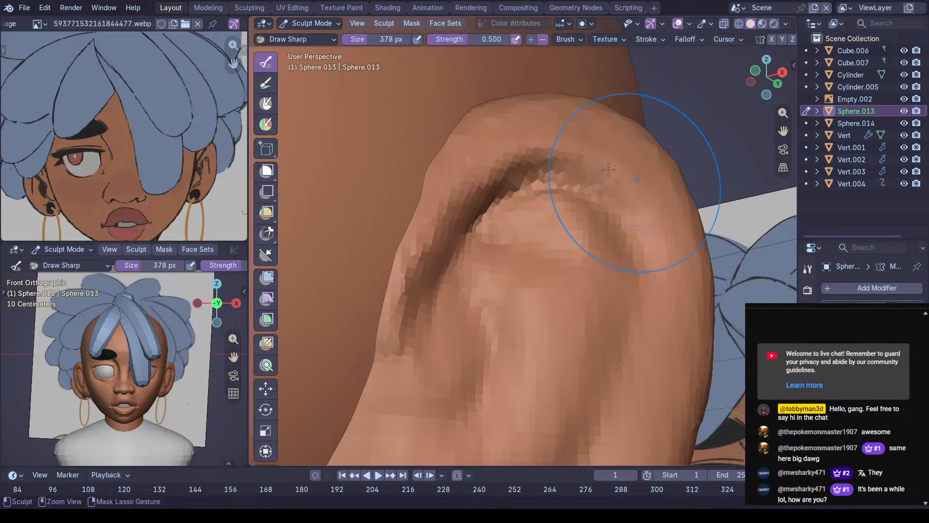
pyautogui.moveTo(681, 271); pyautogui.dragTo(661, 278, button='middle')
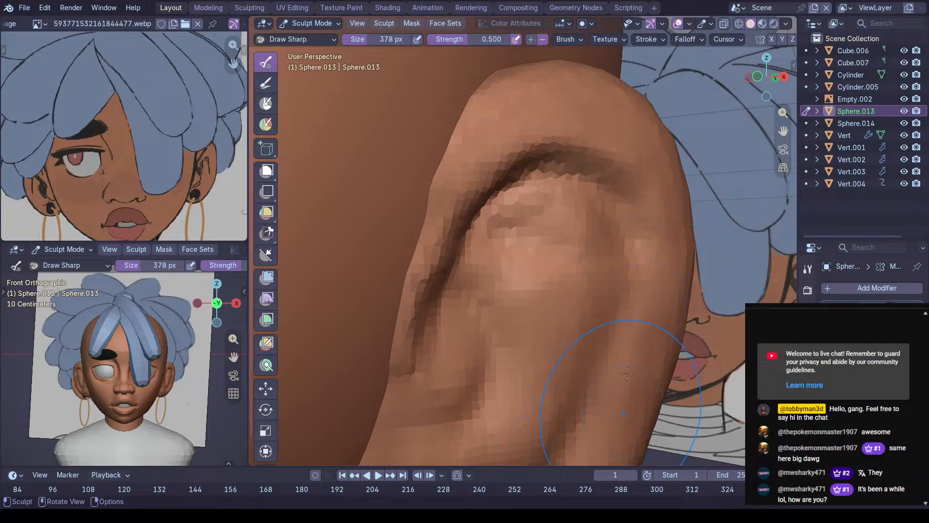
pyautogui.scroll(5, 628, 386)
pyautogui.moveTo(653, 200)
pyautogui.mouseDown(button='middle')
pyautogui.moveTo(668, 271)
pyautogui.moveTo(675, 263)
pyautogui.mouseUp(button='middle')
pyautogui.scroll(1, 581, 208)
# Carve the hollows around the tragus and ear canal with the Draw Sharp brush at 212 px
pyautogui.press('f')
pyautogui.click(484, 196)
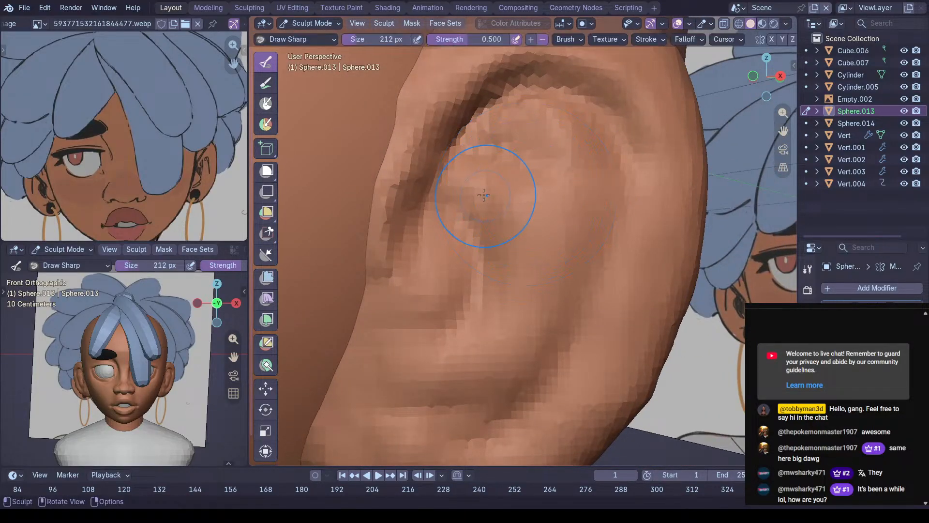
pyautogui.moveTo(484, 196); pyautogui.dragTo(456, 128, button='middle')
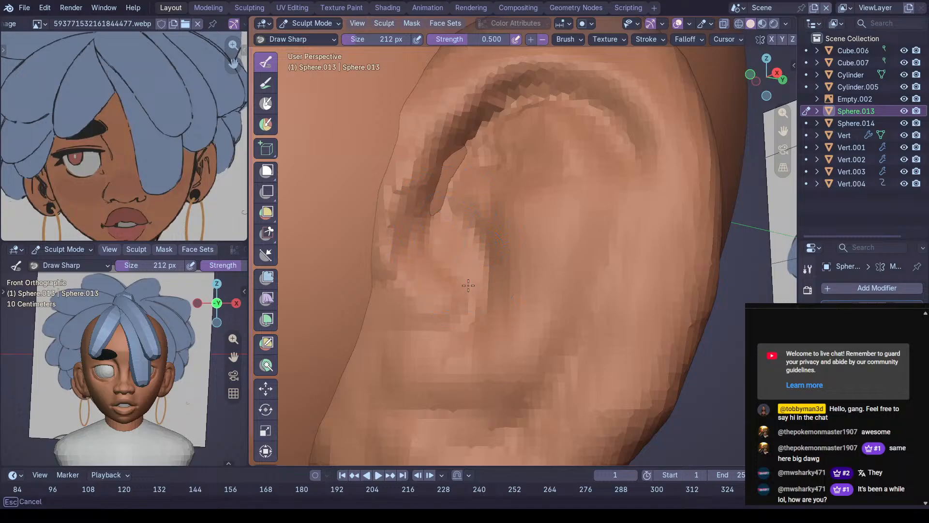
pyautogui.moveTo(472, 292); pyautogui.dragTo(423, 306, button='middle')
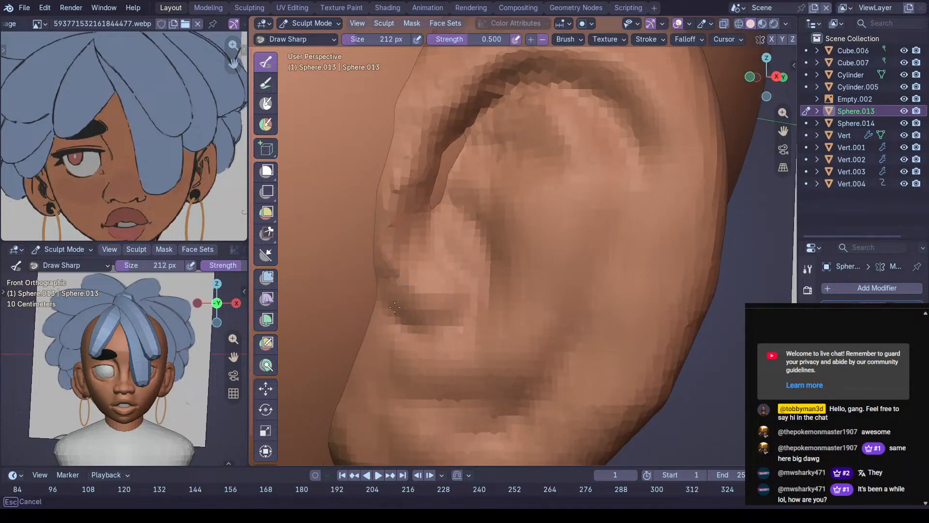
pyautogui.moveTo(455, 245); pyautogui.dragTo(472, 225, button='middle')
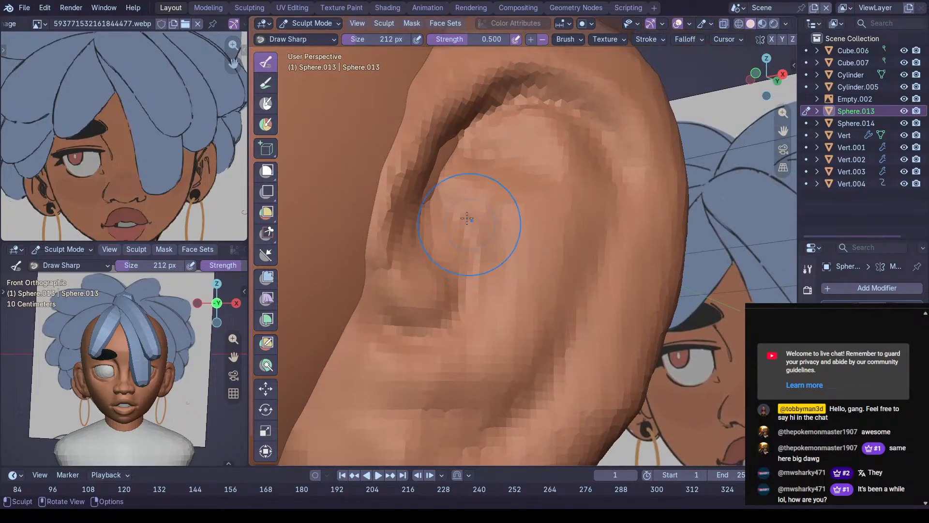
pyautogui.moveTo(438, 341); pyautogui.dragTo(389, 361)
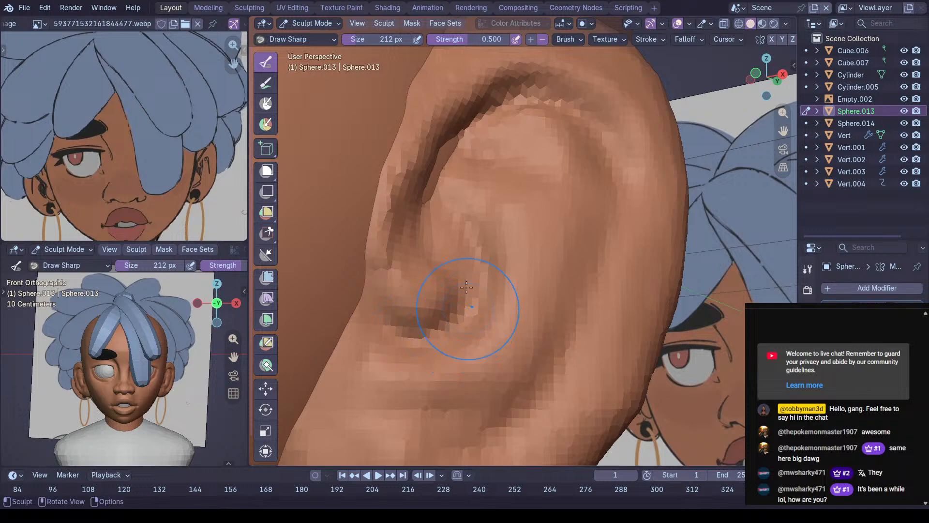
# Carve a continuous groove along the inside of the ear's outer rim with the Draw Sharp brush
pyautogui.moveTo(469, 282)
pyautogui.keyDown('ctrl'); pyautogui.mouseDown(button='middle')
pyautogui.moveTo(514, 290)
pyautogui.moveTo(511, 282)
pyautogui.mouseUp(button='middle'); pyautogui.keyUp('ctrl')
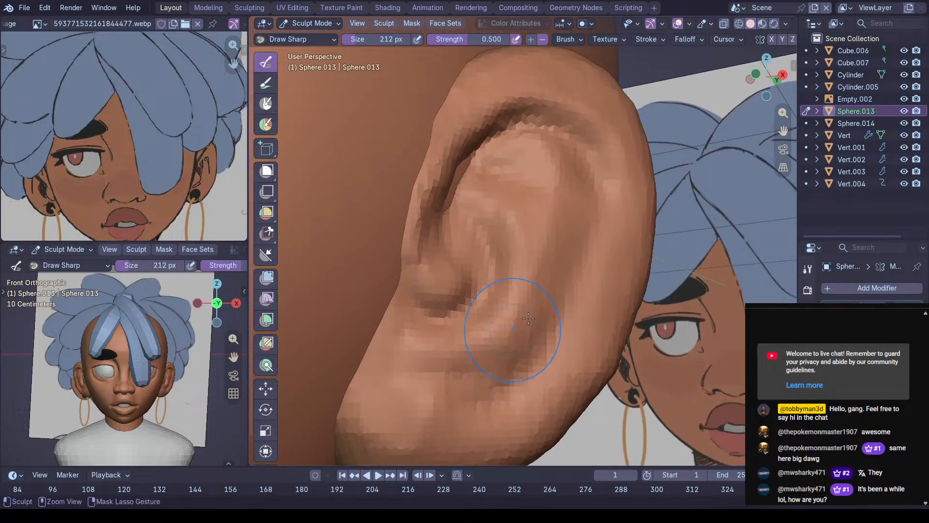
pyautogui.moveTo(497, 388); pyautogui.dragTo(590, 246)
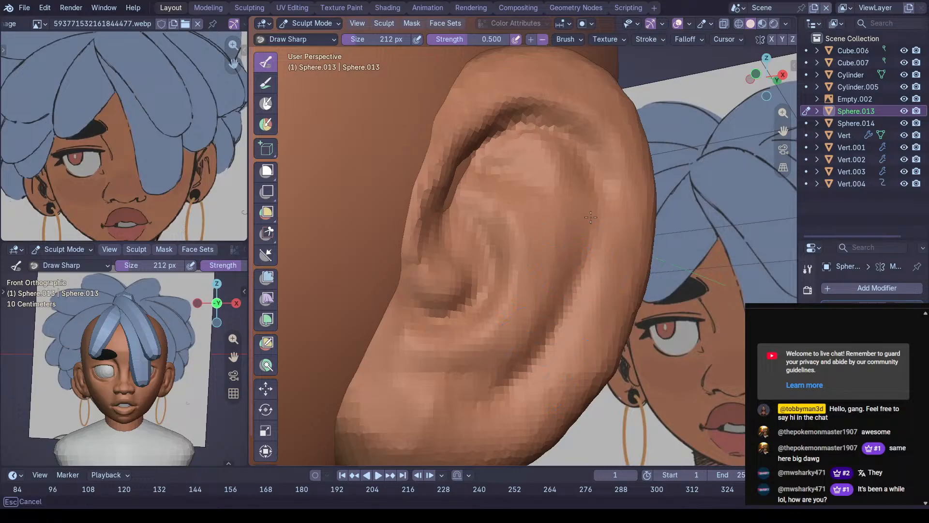
pyautogui.moveTo(556, 323); pyautogui.dragTo(576, 202)
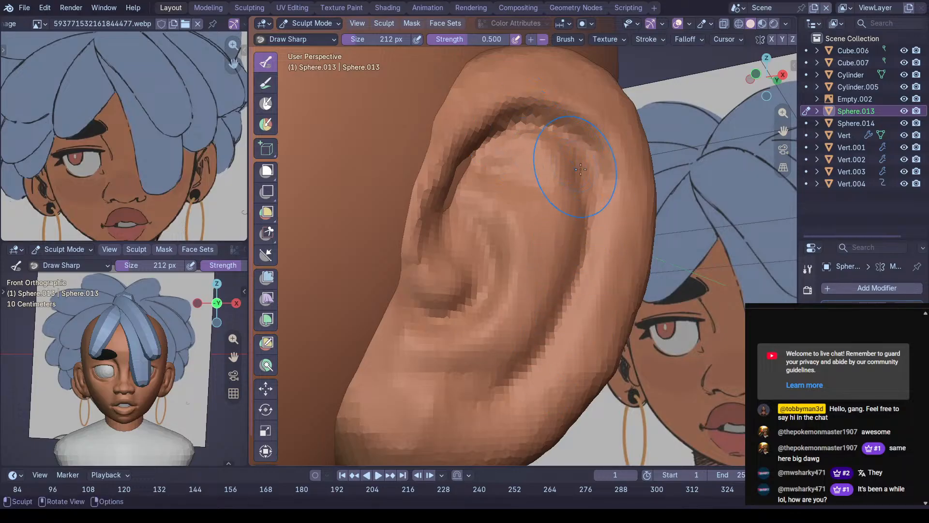
pyautogui.moveTo(580, 168); pyautogui.dragTo(621, 168, button='middle')
pyautogui.moveTo(568, 189); pyautogui.dragTo(617, 177, button='middle')
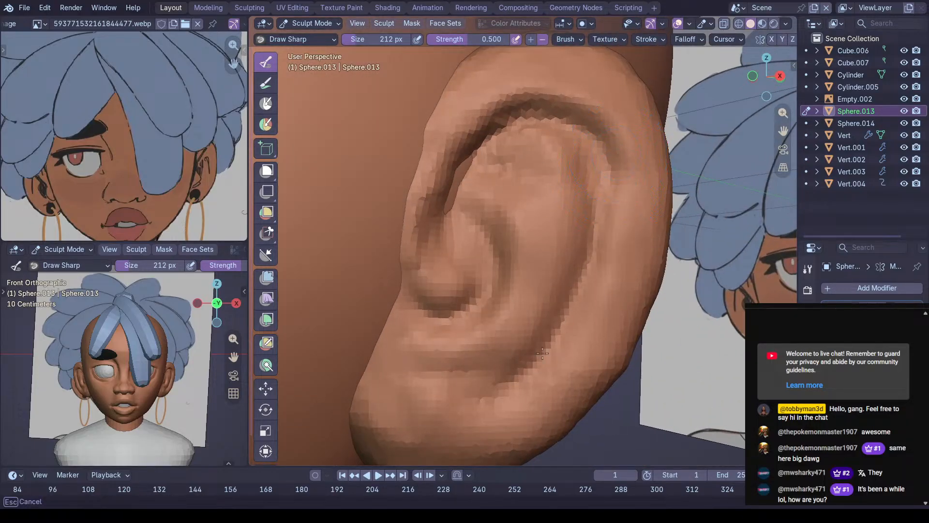
# Extend the inner groove across the area just above the earlobe with Draw Sharp strokes
pyautogui.moveTo(518, 377); pyautogui.dragTo(442, 406, button='middle')
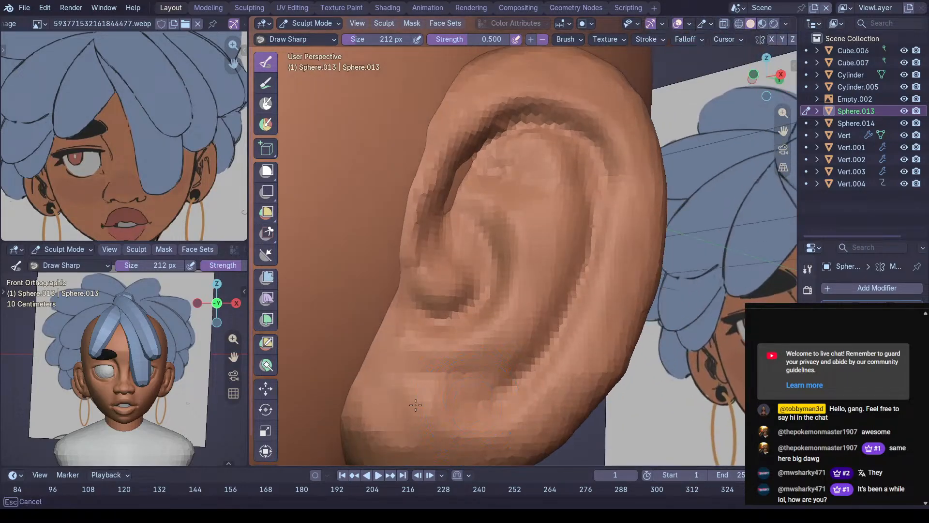
pyautogui.moveTo(419, 403); pyautogui.dragTo(483, 396)
pyautogui.moveTo(496, 384); pyautogui.dragTo(471, 264, button='middle')
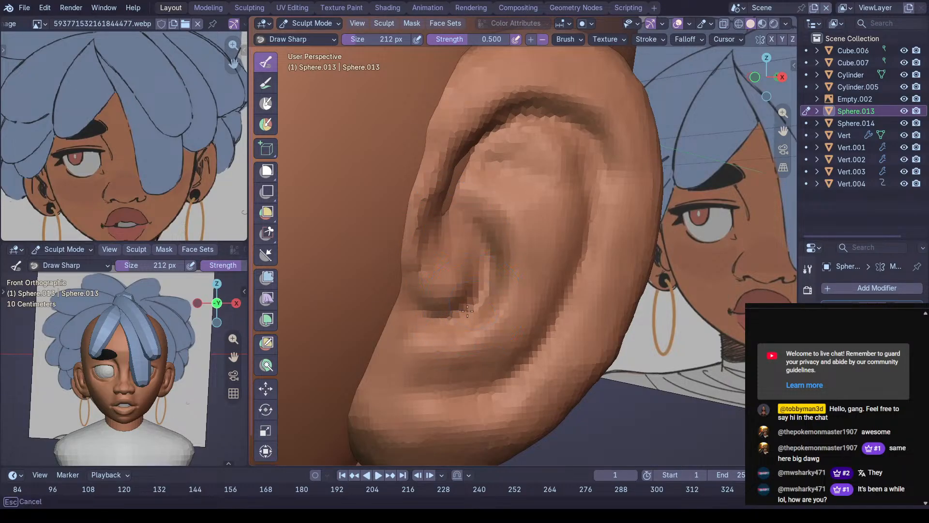
# Reshape the notch below the tragus and the earlobe with the Grab brush at 410 px
pyautogui.moveTo(394, 309)
pyautogui.mouseDown(button='middle')
pyautogui.moveTo(425, 346)
pyautogui.moveTo(416, 253)
pyautogui.moveTo(437, 268)
pyautogui.moveTo(487, 227)
pyautogui.mouseUp(button='middle')
pyautogui.press('g')
pyautogui.press('x')
pyautogui.moveTo(487, 192)
pyautogui.mouseDown(button='middle')
pyautogui.moveTo(487, 266)
pyautogui.moveTo(486, 257)
pyautogui.moveTo(520, 304)
pyautogui.moveTo(556, 305)
pyautogui.moveTo(542, 253)
pyautogui.mouseUp(button='middle')
pyautogui.press('g')
pyautogui.keyDown('ctrl'); pyautogui.moveTo(512, 295); pyautogui.dragTo(536, 234, button='middle'); pyautogui.keyUp('ctrl')
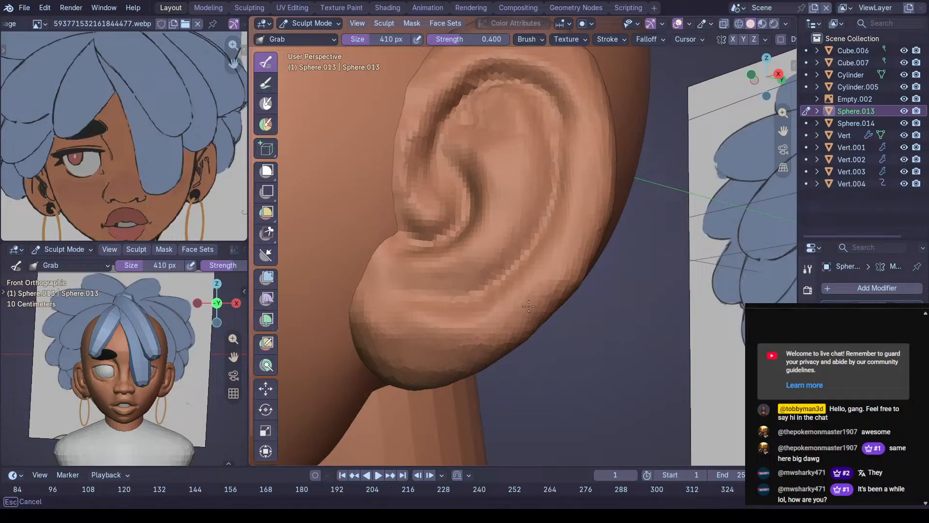
pyautogui.keyDown('shift'); pyautogui.moveTo(426, 359); pyautogui.dragTo(445, 297, button='middle'); pyautogui.keyUp('shift')
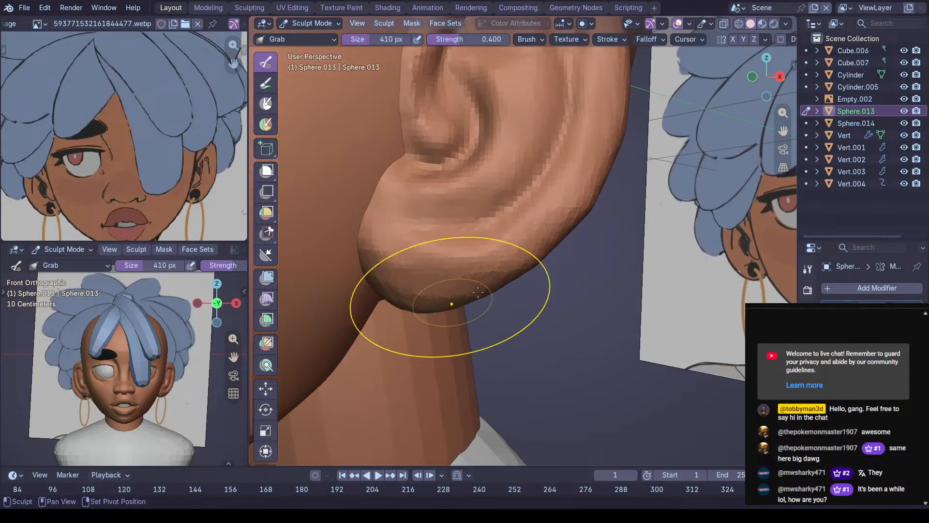
pyautogui.moveTo(410, 286); pyautogui.dragTo(420, 279)
pyautogui.moveTo(434, 272)
pyautogui.mouseDown(button='middle')
pyautogui.moveTo(408, 276)
pyautogui.moveTo(436, 295)
pyautogui.mouseUp(button='middle')
# Define the crease behind the earlobe and lower ear with the Crease Polish brush at 206 px
pyautogui.moveTo(368, 276)
pyautogui.mouseDown(button='middle')
pyautogui.moveTo(351, 281)
pyautogui.moveTo(411, 236)
pyautogui.moveTo(393, 244)
pyautogui.moveTo(392, 275)
pyautogui.moveTo(429, 383)
pyautogui.moveTo(481, 384)
pyautogui.moveTo(544, 281)
pyautogui.moveTo(566, 286)
pyautogui.mouseUp(button='middle')
pyautogui.hotkey('shift', 'c')
pyautogui.press('f')
pyautogui.click(624, 254)
pyautogui.moveTo(529, 255); pyautogui.dragTo(541, 215, button='middle')
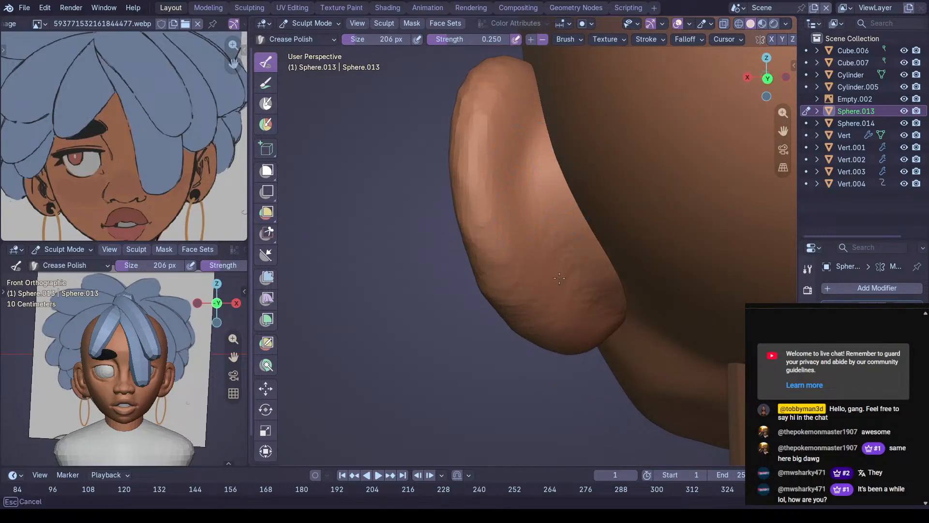
pyautogui.moveTo(549, 244); pyautogui.dragTo(538, 227, button='middle')
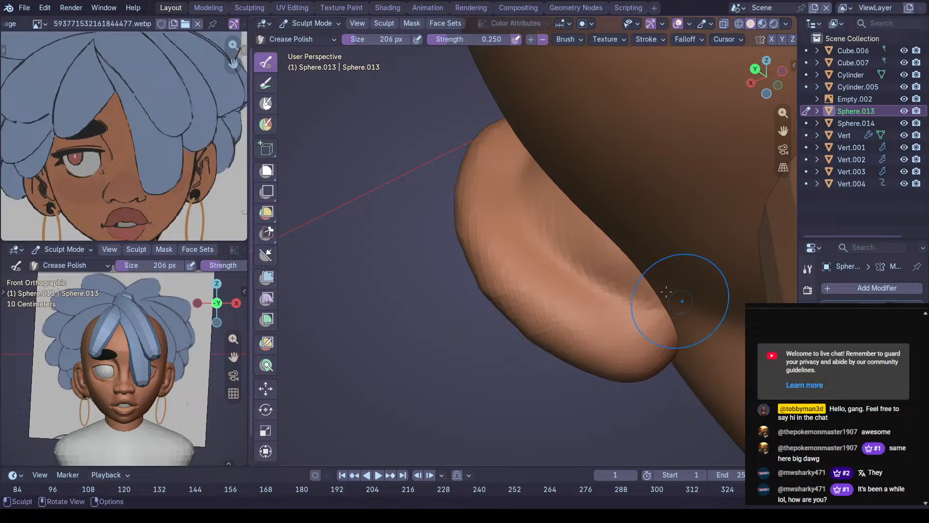
pyautogui.moveTo(656, 294); pyautogui.dragTo(647, 301, button='middle')
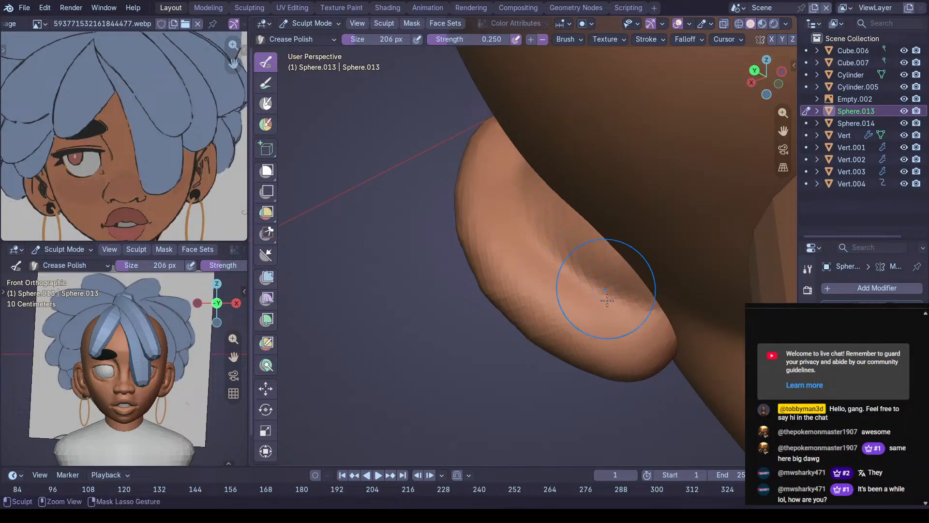
pyautogui.moveTo(576, 163); pyautogui.dragTo(624, 215, button='middle')
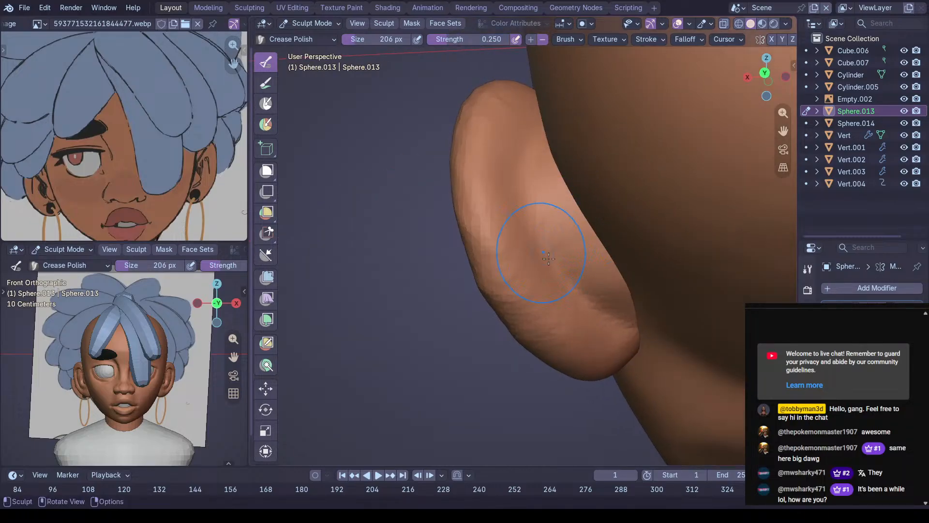
# Carve a groove along the back of the ear behind the rim with the Draw Sharp brush at 206 px
pyautogui.moveTo(617, 181); pyautogui.dragTo(494, 177, button='middle')
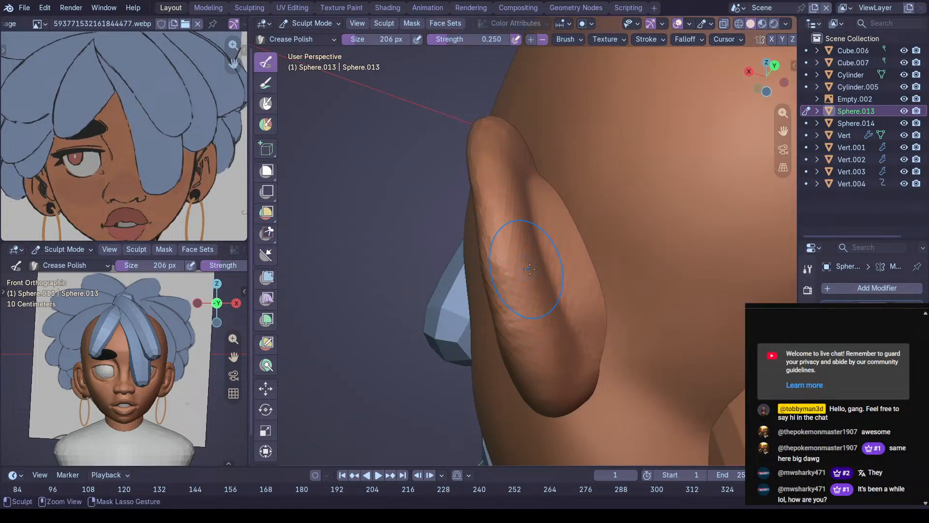
pyautogui.moveTo(538, 365); pyautogui.dragTo(555, 330, button='middle')
pyautogui.moveTo(523, 194); pyautogui.dragTo(522, 219, button='middle')
pyautogui.press('v')
pyautogui.moveTo(509, 104); pyautogui.dragTo(508, 176)
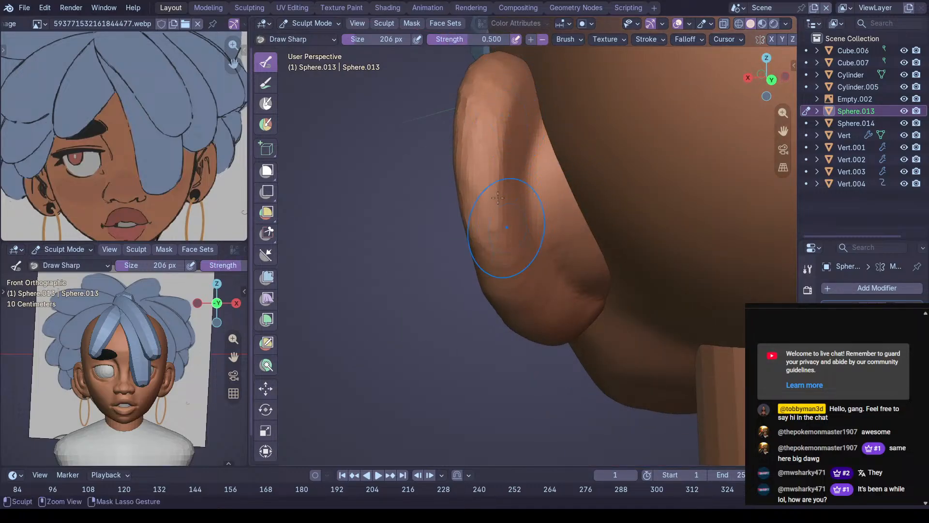
pyautogui.moveTo(529, 279); pyautogui.dragTo(521, 261, button='middle')
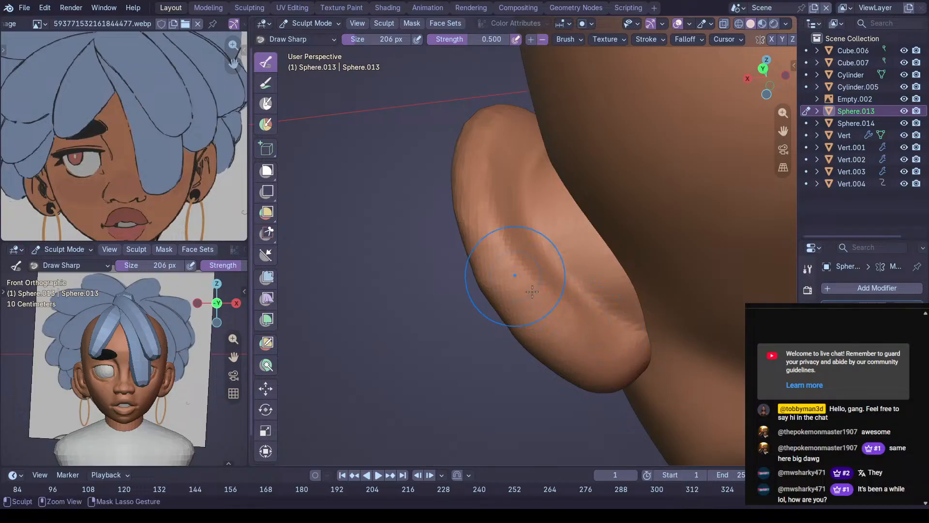
pyautogui.moveTo(691, 365); pyautogui.dragTo(662, 372, button='middle')
# Flatten the back edge of the lower ear rim with the Scrape/Fill brush at 206 px
pyautogui.hotkey('shift', 't')
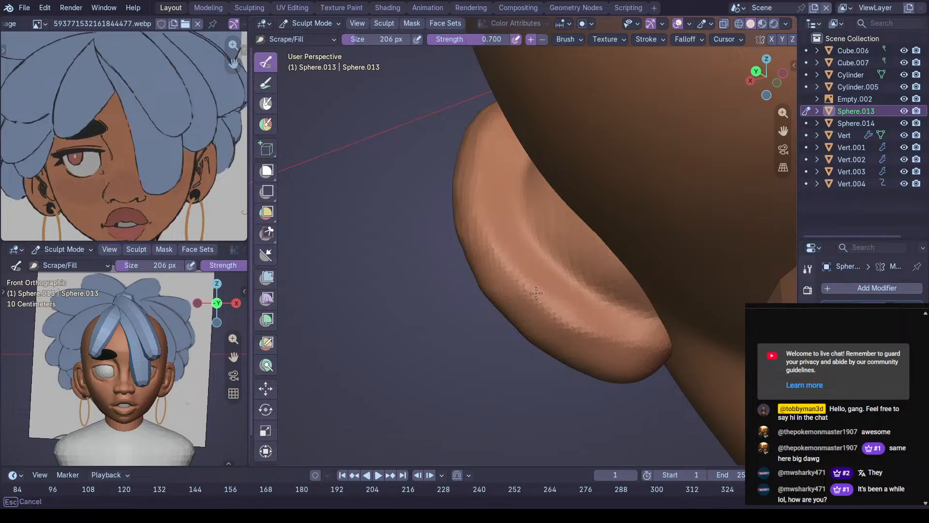
pyautogui.scroll(4, 565, 303)
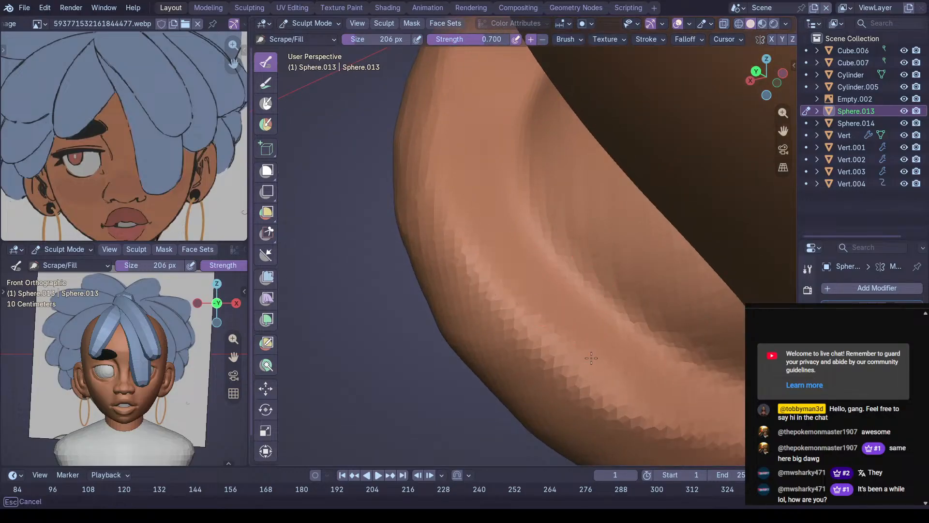
pyautogui.keyDown('ctrl'); pyautogui.moveTo(764, 355); pyautogui.dragTo(556, 278, button='middle'); pyautogui.keyUp('ctrl')
pyautogui.scroll(1, 522, 348)
# Sharpen the underside of the ear's rim with inverted Crease Polish strokes
pyautogui.hotkey('shift', 'c')
pyautogui.keyDown('ctrl'); pyautogui.moveTo(542, 364); pyautogui.dragTo(500, 364); pyautogui.keyUp('ctrl')
pyautogui.keyDown('ctrl'); pyautogui.moveTo(591, 379); pyautogui.dragTo(568, 374); pyautogui.keyUp('ctrl')
pyautogui.moveTo(552, 350)
pyautogui.mouseDown(button='middle')
pyautogui.moveTo(499, 348)
pyautogui.moveTo(564, 366)
pyautogui.mouseUp(button='middle')
# Adjust the lower back contour of the ear with the Grab brush at 420 px
pyautogui.press('g')
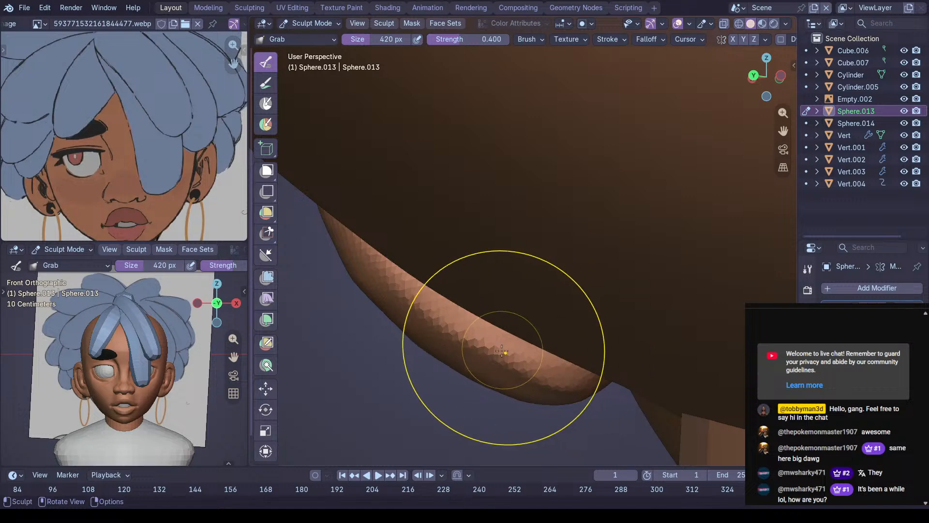
pyautogui.scroll(2, 513, 346)
pyautogui.moveTo(478, 371); pyautogui.dragTo(506, 356, button='middle')
pyautogui.moveTo(504, 271); pyautogui.dragTo(506, 353, button='middle')
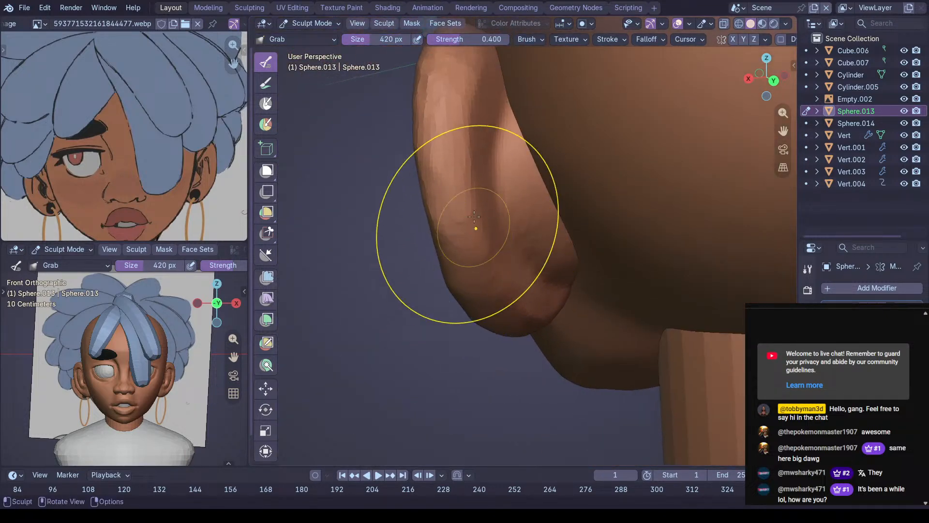
pyautogui.moveTo(474, 239); pyautogui.dragTo(489, 266, button='middle')
# Flatten the outer back surface of the ear rim with the Scrape/Fill brush at 420 px
pyautogui.hotkey('shift', 't')
pyautogui.moveTo(470, 136); pyautogui.dragTo(477, 201)
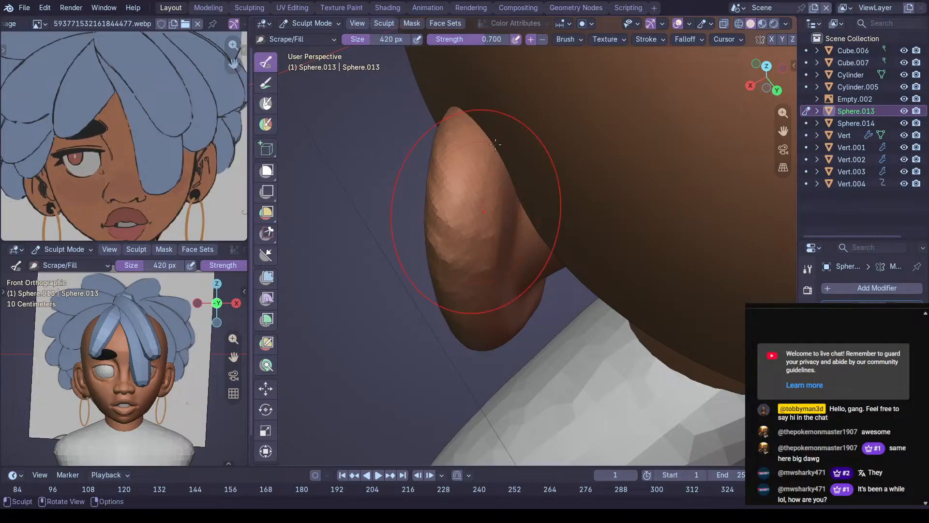
pyautogui.moveTo(455, 252); pyautogui.dragTo(496, 66, button='middle')
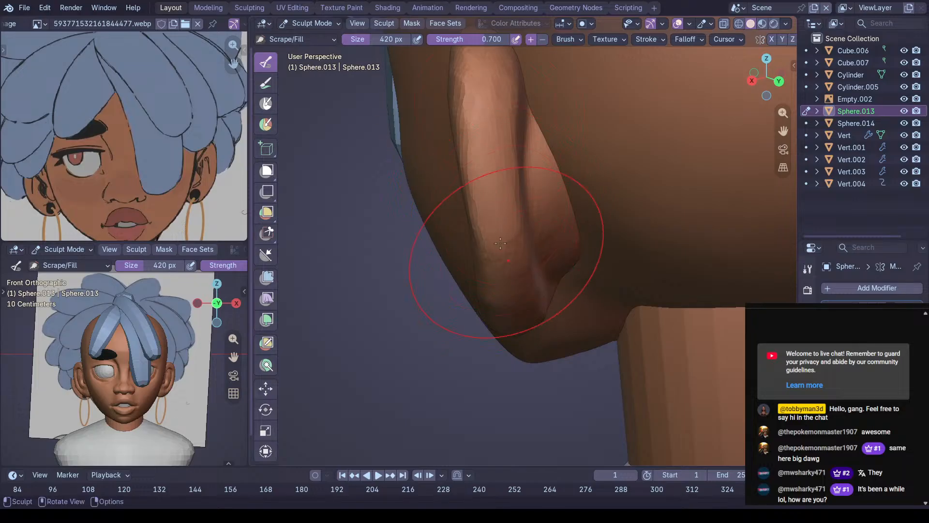
# Tighten the lower back surface of the ear rim with the Pinch/Magnify brush at 420 px
pyautogui.moveTo(504, 248); pyautogui.dragTo(496, 154, button='middle')
pyautogui.moveTo(507, 239)
pyautogui.mouseDown(button='middle')
pyautogui.moveTo(488, 246)
pyautogui.moveTo(501, 245)
pyautogui.moveTo(498, 256)
pyautogui.moveTo(509, 247)
pyautogui.moveTo(491, 257)
pyautogui.mouseUp(button='middle')
pyautogui.press('p')
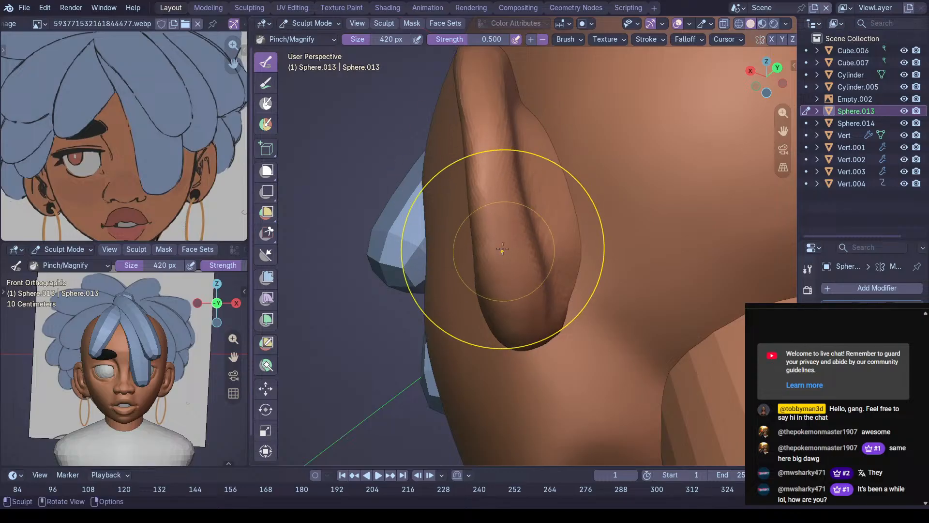
pyautogui.moveTo(504, 164); pyautogui.dragTo(490, 215, button='middle')
pyautogui.moveTo(491, 218); pyautogui.dragTo(502, 250)
pyautogui.moveTo(502, 249); pyautogui.dragTo(507, 193, button='middle')
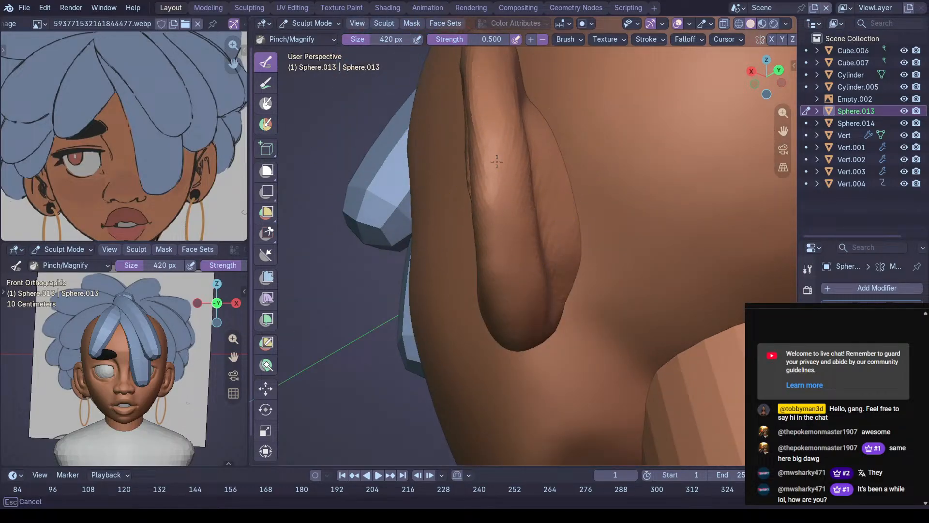
# Spread the front edge of the rim's back side with inverted Pinch/Magnify strokes at 420 px
pyautogui.moveTo(504, 152); pyautogui.dragTo(486, 180, button='middle')
pyautogui.moveTo(478, 208)
pyautogui.keyDown('ctrl'); pyautogui.mouseDown()
pyautogui.moveTo(472, 112)
pyautogui.moveTo(469, 128)
pyautogui.mouseUp(); pyautogui.keyUp('ctrl')
pyautogui.moveTo(484, 245); pyautogui.dragTo(504, 175, button='middle')
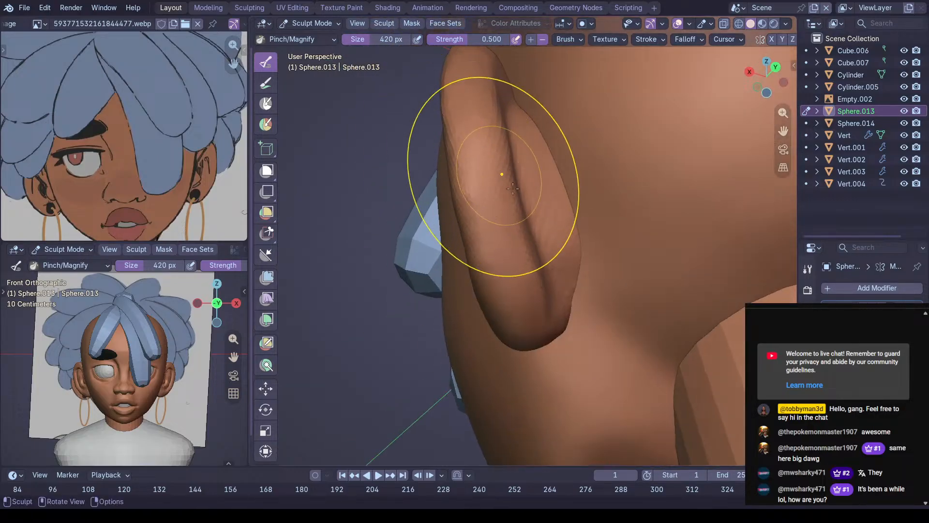
pyautogui.keyDown('ctrl'); pyautogui.moveTo(467, 136); pyautogui.dragTo(471, 104); pyautogui.keyUp('ctrl')
pyautogui.moveTo(467, 97); pyautogui.dragTo(473, 151, button='middle')
pyautogui.moveTo(506, 220)
pyautogui.mouseDown(button='middle')
pyautogui.moveTo(512, 237)
pyautogui.moveTo(489, 244)
pyautogui.moveTo(498, 301)
pyautogui.moveTo(529, 300)
pyautogui.moveTo(508, 290)
pyautogui.moveTo(537, 288)
pyautogui.moveTo(535, 279)
pyautogui.mouseUp(button='middle')
# Even out the underside of the ear lobe with Scrape/Fill at 420 px and reshape its bottom edge with Grab at 624 px
pyautogui.hotkey('shift', 't')
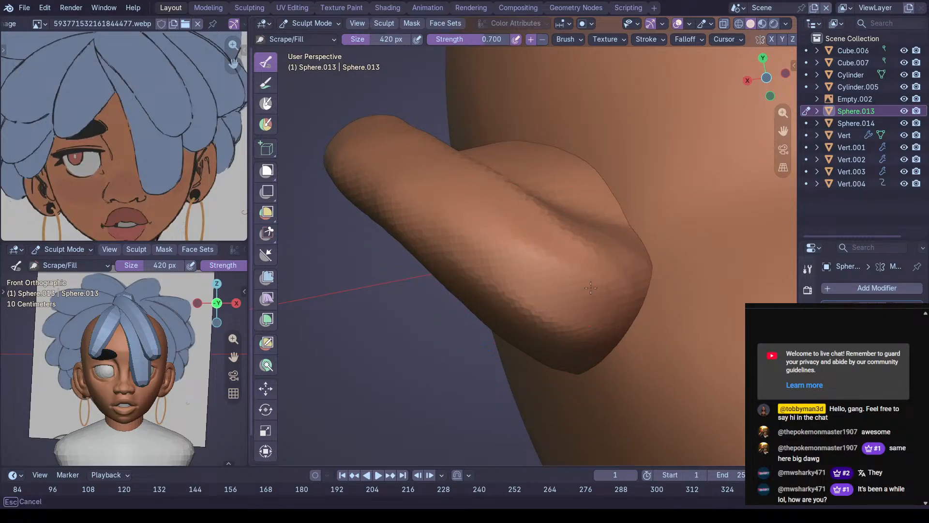
pyautogui.moveTo(667, 328)
pyautogui.mouseDown(button='middle')
pyautogui.moveTo(601, 286)
pyautogui.moveTo(577, 226)
pyautogui.moveTo(508, 259)
pyautogui.moveTo(591, 239)
pyautogui.moveTo(543, 266)
pyautogui.moveTo(479, 278)
pyautogui.mouseUp(button='middle')
pyautogui.press('g')
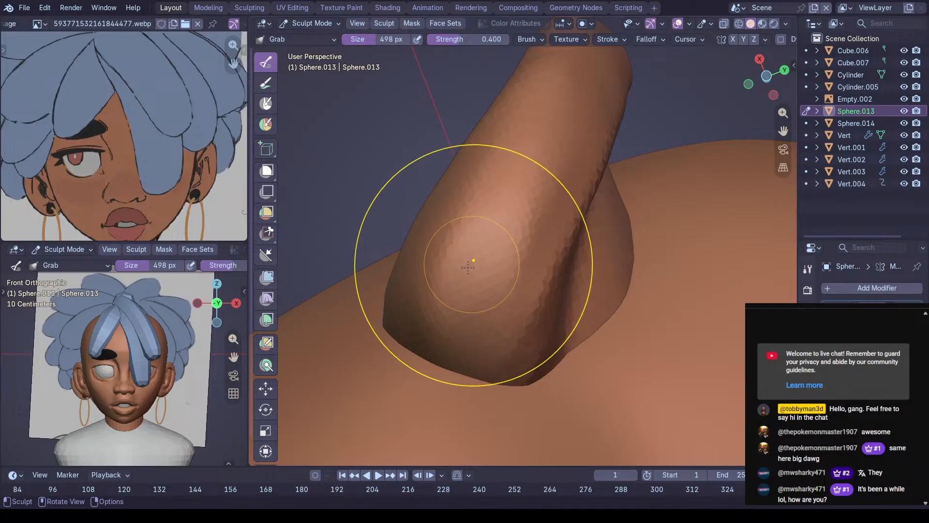
pyautogui.hotkey('shift', 't')
pyautogui.moveTo(404, 389); pyautogui.dragTo(466, 197, button='middle')
pyautogui.press('g')
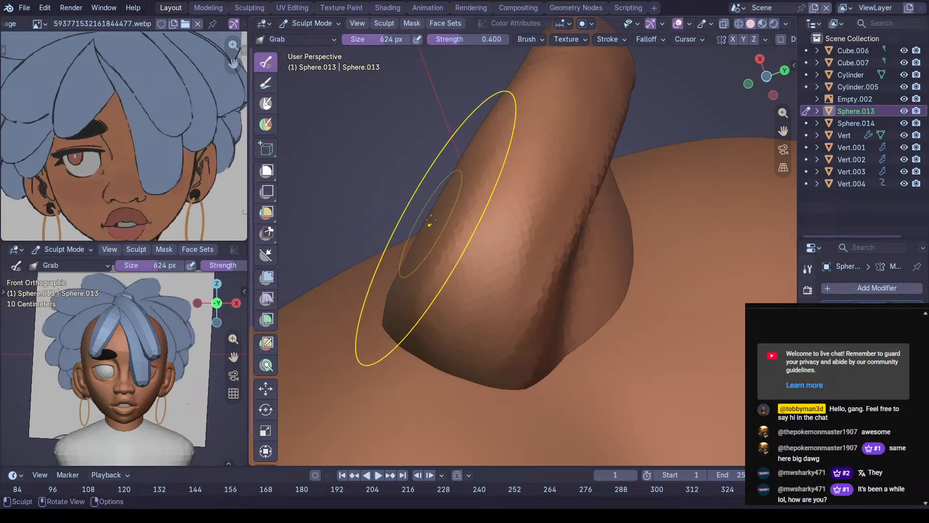
pyautogui.moveTo(452, 213); pyautogui.dragTo(536, 302, button='middle')
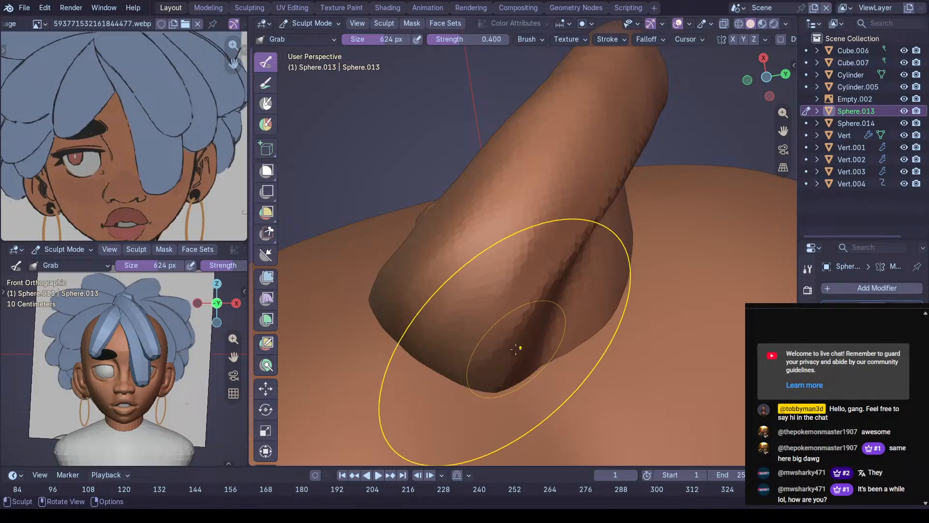
pyautogui.moveTo(501, 390); pyautogui.dragTo(506, 357)
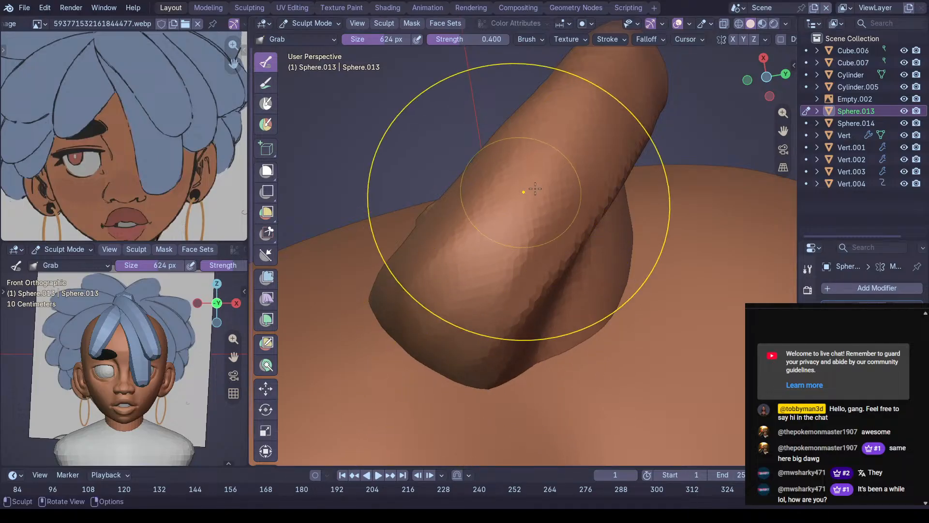
# Carve the crease behind the ear lobe with the Draw Sharp brush at about 480 px and save the file
pyautogui.moveTo(550, 207)
pyautogui.mouseDown(button='middle')
pyautogui.moveTo(485, 276)
pyautogui.moveTo(503, 272)
pyautogui.moveTo(566, 338)
pyautogui.moveTo(542, 286)
pyautogui.moveTo(553, 301)
pyautogui.mouseUp(button='middle')
pyautogui.hotkey('shift', 'c')
pyautogui.press('f')
pyautogui.click(531, 335)
pyautogui.moveTo(567, 302); pyautogui.dragTo(569, 313)
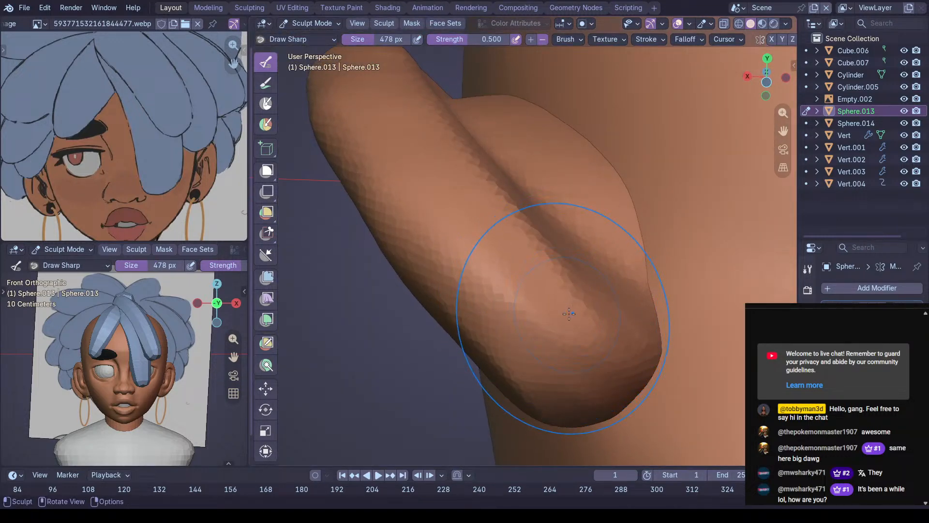
pyautogui.moveTo(573, 310)
pyautogui.mouseDown(button='middle')
pyautogui.moveTo(566, 308)
pyautogui.moveTo(582, 303)
pyautogui.mouseUp(button='middle')
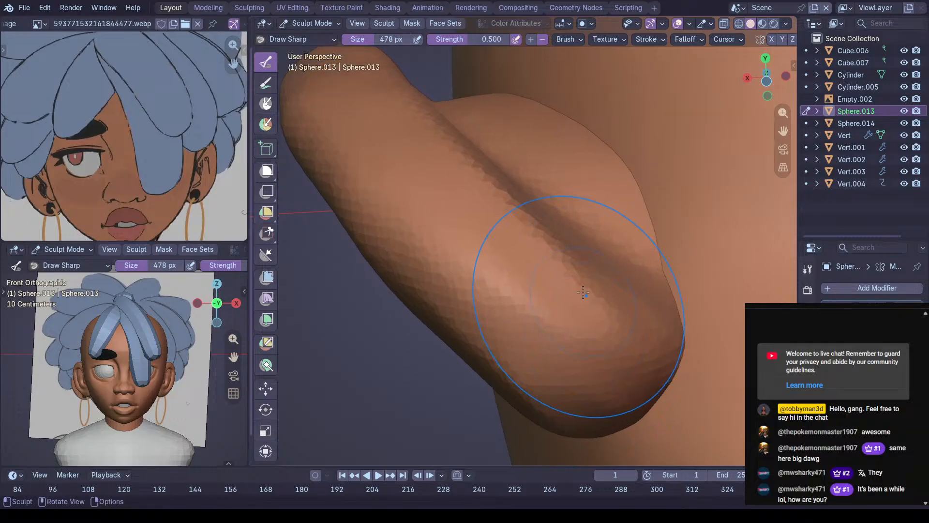
pyautogui.press('f')
pyautogui.click(586, 295)
pyautogui.moveTo(583, 293)
pyautogui.mouseDown()
pyautogui.moveTo(624, 292)
pyautogui.moveTo(649, 329)
pyautogui.mouseUp()
pyautogui.moveTo(595, 205); pyautogui.dragTo(583, 307, button='middle')
pyautogui.hotkey('ctrl', 's')
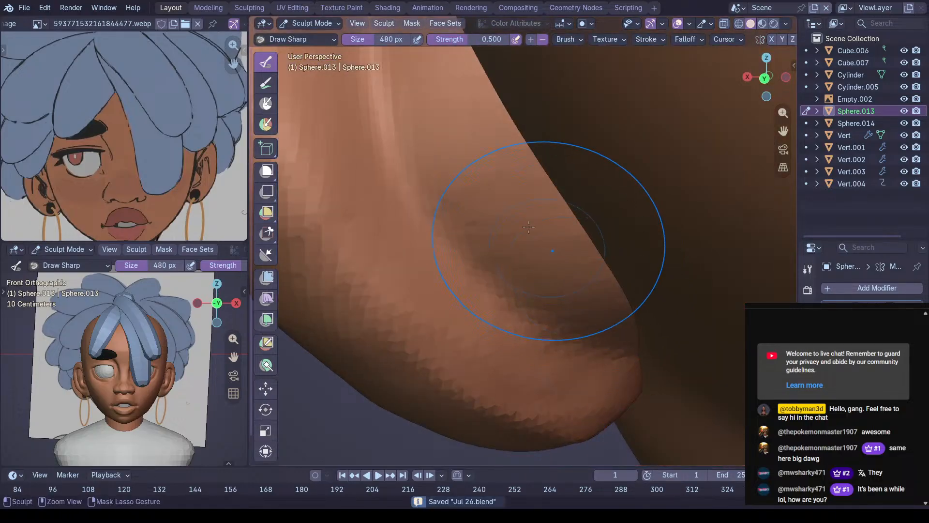
# Adjust the ear's outer rim and the back of its inner fold with the Grab brush at 402 px
pyautogui.scroll(-4, 517, 256)
pyautogui.press('f')
pyautogui.click(479, 265)
pyautogui.moveTo(480, 265)
pyautogui.mouseDown(button='middle')
pyautogui.moveTo(446, 245)
pyautogui.moveTo(557, 227)
pyautogui.moveTo(535, 311)
pyautogui.moveTo(621, 241)
pyautogui.moveTo(530, 217)
pyautogui.moveTo(566, 209)
pyautogui.moveTo(539, 265)
pyautogui.moveTo(591, 238)
pyautogui.mouseUp(button='middle')
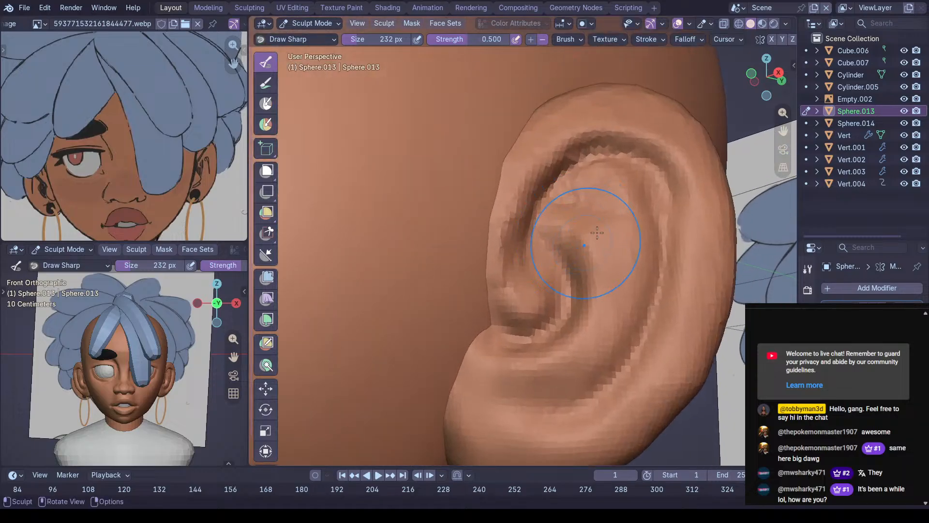
pyautogui.press('g')
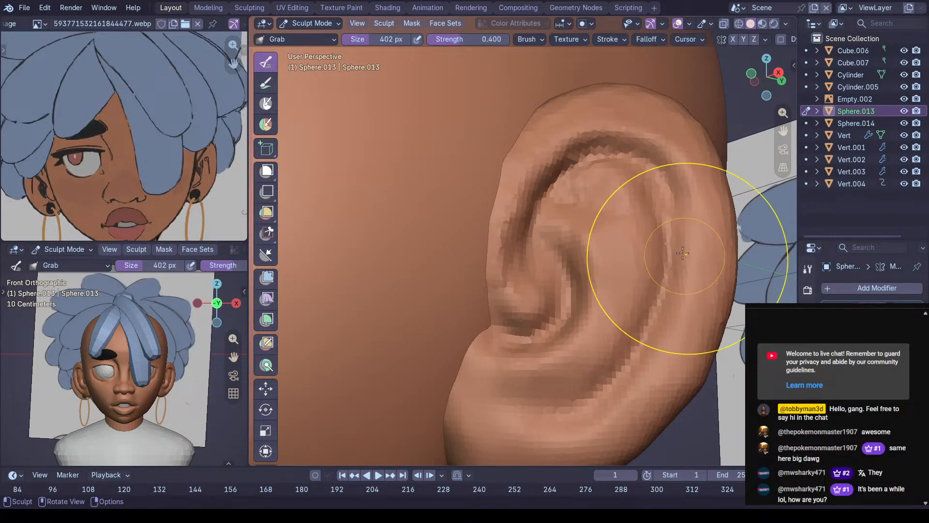
pyautogui.moveTo(685, 228); pyautogui.dragTo(689, 226)
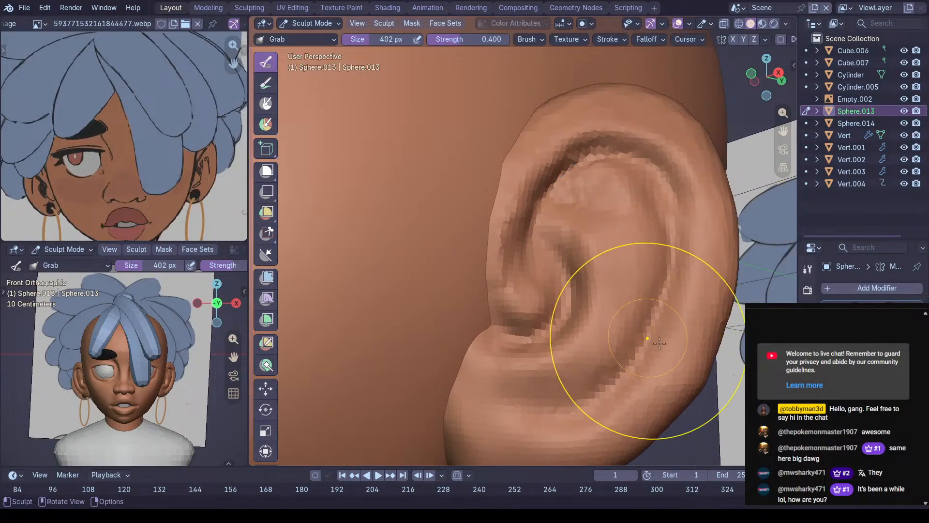
pyautogui.moveTo(638, 339); pyautogui.dragTo(654, 345, button='middle')
# Deepen the hollow of the inner ear along the antihelix with the Clay Strips brush at 184 px
pyautogui.moveTo(607, 318)
pyautogui.mouseDown(button='middle')
pyautogui.moveTo(626, 295)
pyautogui.moveTo(595, 314)
pyautogui.moveTo(571, 288)
pyautogui.mouseUp(button='middle')
pyautogui.press('c')
pyautogui.press('f')
pyautogui.click(522, 288)
pyautogui.keyDown('ctrl'); pyautogui.moveTo(525, 254); pyautogui.dragTo(595, 234, button='middle'); pyautogui.keyUp('ctrl')
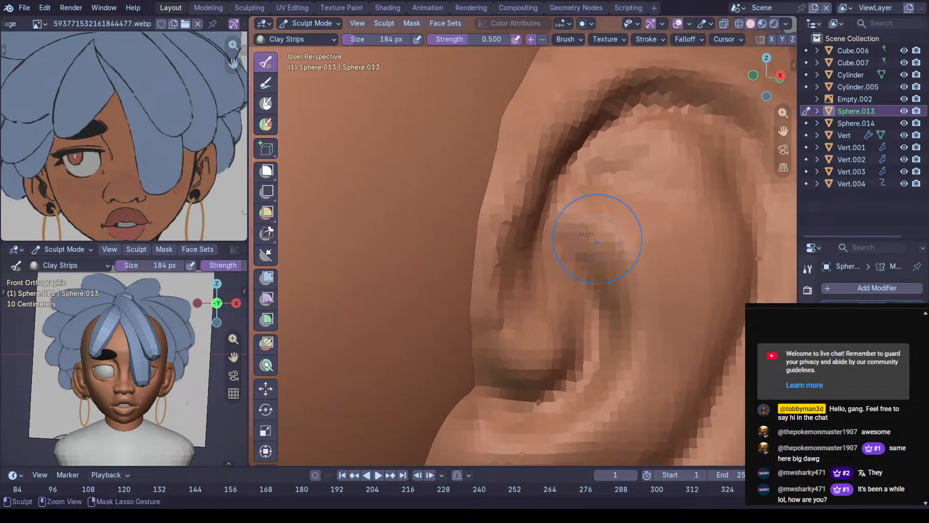
pyautogui.moveTo(602, 253); pyautogui.dragTo(619, 315)
pyautogui.moveTo(571, 235); pyautogui.dragTo(617, 364)
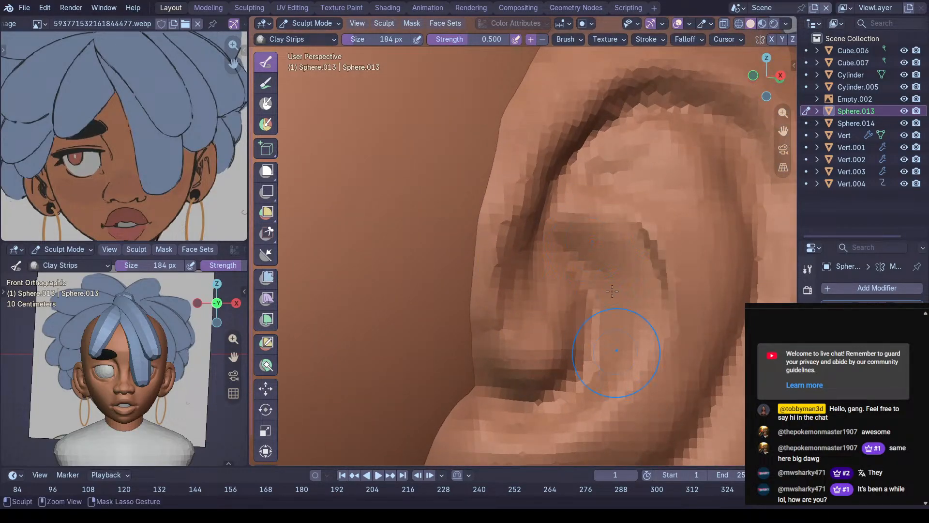
pyautogui.moveTo(632, 403)
pyautogui.keyDown('ctrl'); pyautogui.mouseDown()
pyautogui.moveTo(609, 401)
pyautogui.moveTo(592, 452)
pyautogui.moveTo(560, 408)
pyautogui.mouseUp(); pyautogui.keyUp('ctrl')
pyautogui.moveTo(626, 330); pyautogui.dragTo(646, 296, button='middle')
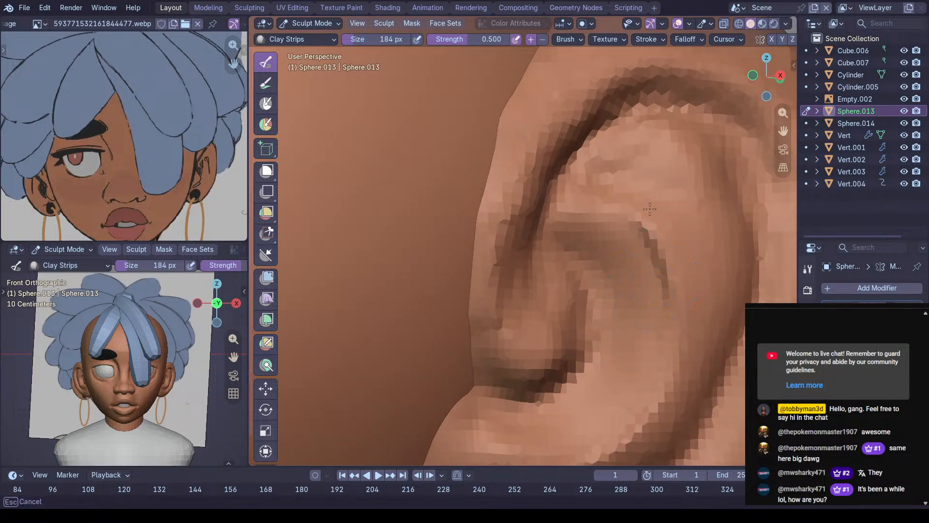
pyautogui.moveTo(683, 221); pyautogui.dragTo(603, 170, button='middle')
pyautogui.moveTo(613, 206)
pyautogui.mouseDown()
pyautogui.moveTo(636, 218)
pyautogui.moveTo(573, 418)
pyautogui.mouseUp()
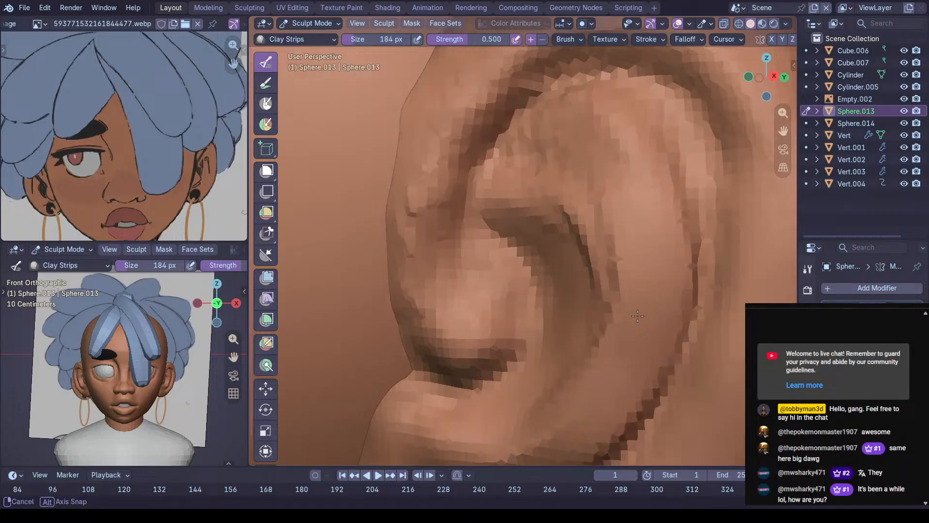
pyautogui.moveTo(631, 311); pyautogui.dragTo(696, 233, button='middle')
# Define the tragus edge and the crease beneath it with the Draw Sharp brush at 286 px
pyautogui.moveTo(661, 188); pyautogui.dragTo(552, 241, button='middle')
pyautogui.hotkey('shift', 'c')
pyautogui.press('f')
pyautogui.click(563, 265)
pyautogui.moveTo(486, 242); pyautogui.dragTo(541, 337)
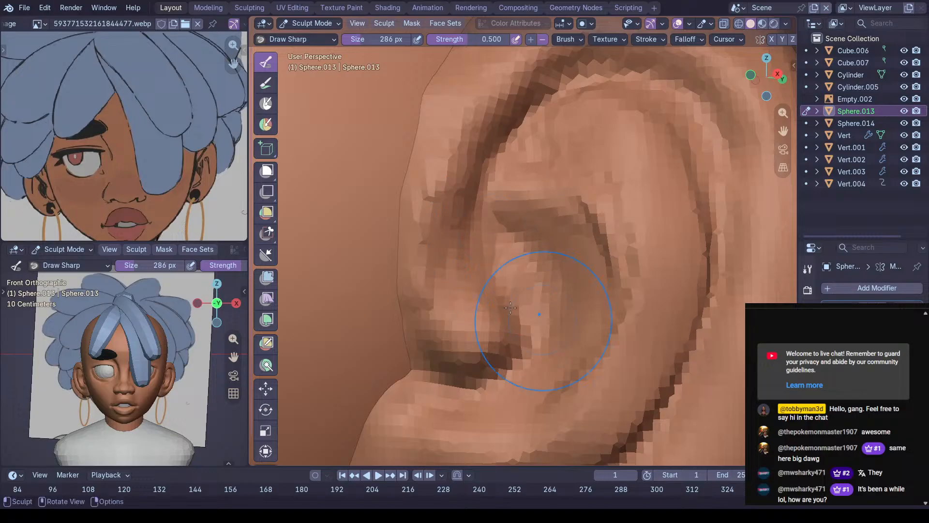
pyautogui.moveTo(520, 362); pyautogui.dragTo(502, 365, button='middle')
pyautogui.moveTo(504, 362); pyautogui.dragTo(501, 365)
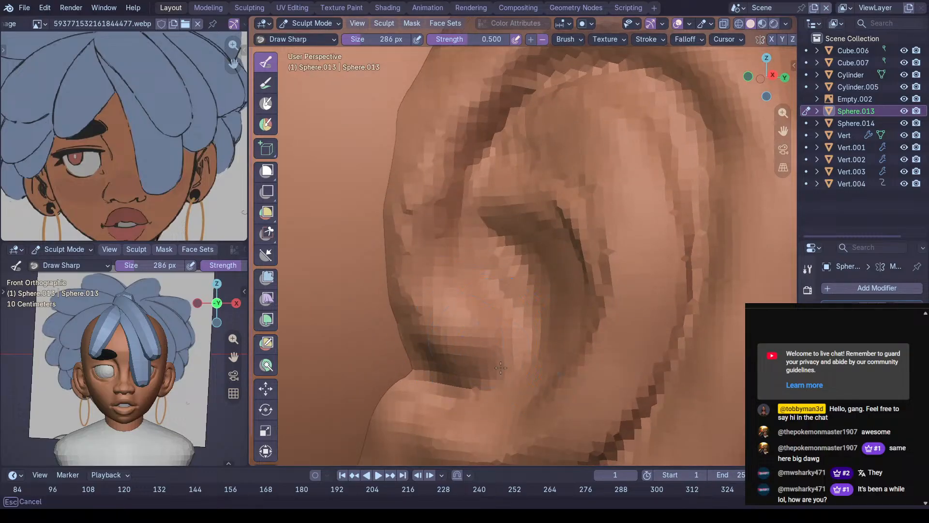
pyautogui.moveTo(486, 351); pyautogui.dragTo(490, 349, button='middle')
pyautogui.moveTo(479, 368); pyautogui.dragTo(431, 355)
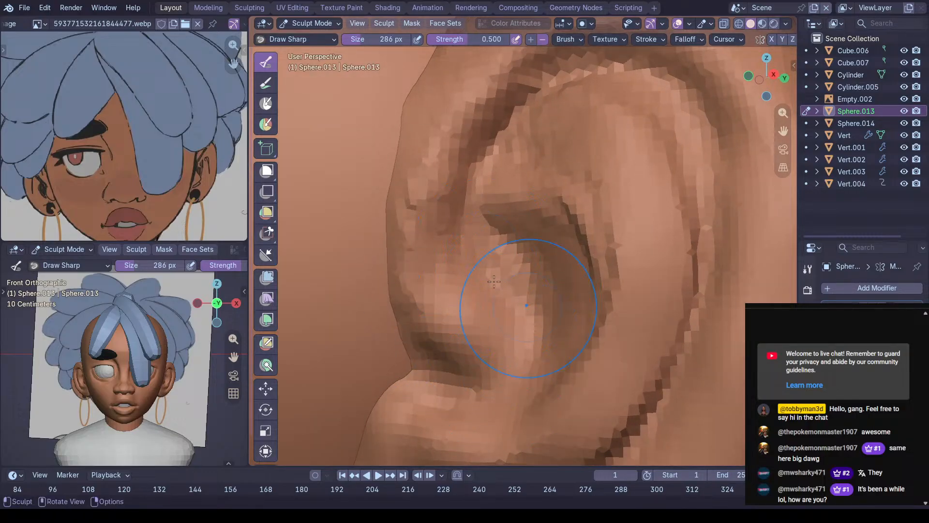
pyautogui.moveTo(524, 325); pyautogui.dragTo(515, 346)
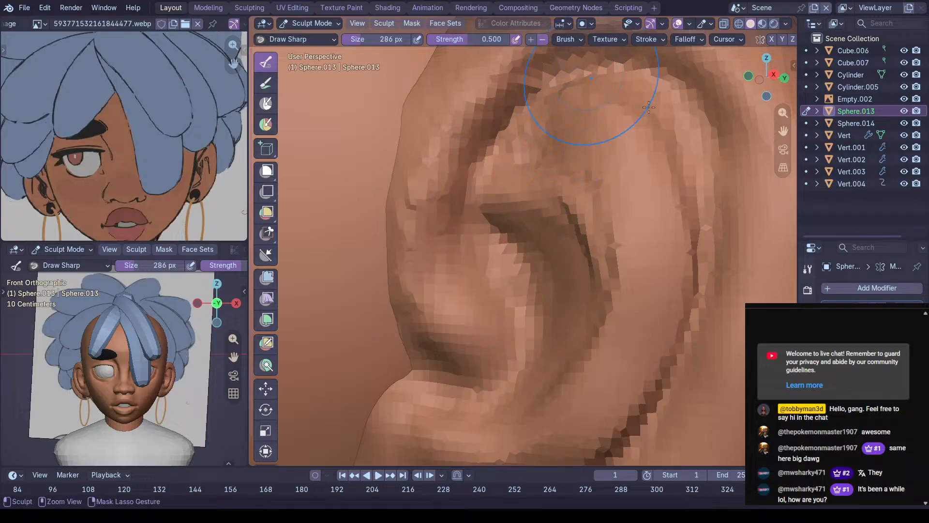
# Carve the inner edge of the helix groove with Draw Sharp at 286 px and smooth the antihelix beside it
pyautogui.moveTo(608, 78)
pyautogui.mouseDown()
pyautogui.moveTo(639, 208)
pyautogui.moveTo(668, 261)
pyautogui.mouseUp()
pyautogui.scroll(-5, 651, 321)
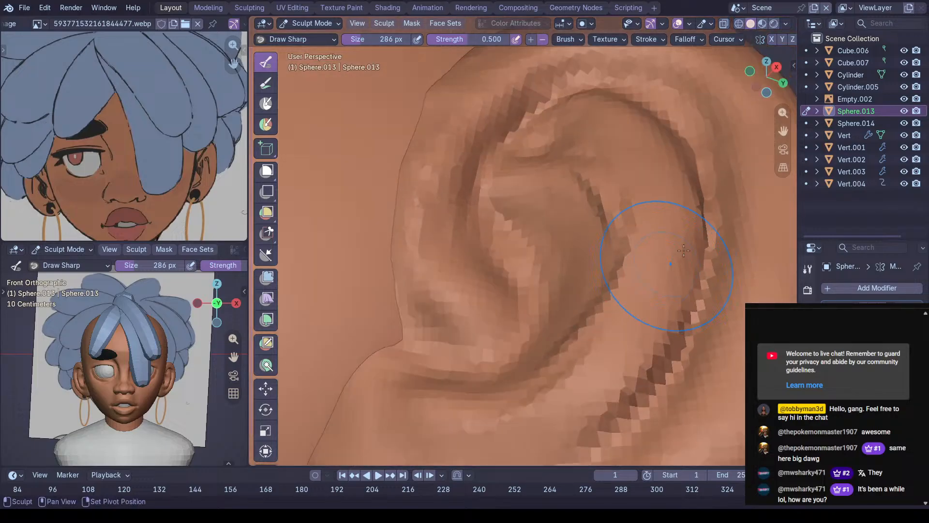
pyautogui.scroll(5, 624, 300)
pyautogui.moveTo(665, 317); pyautogui.dragTo(672, 224)
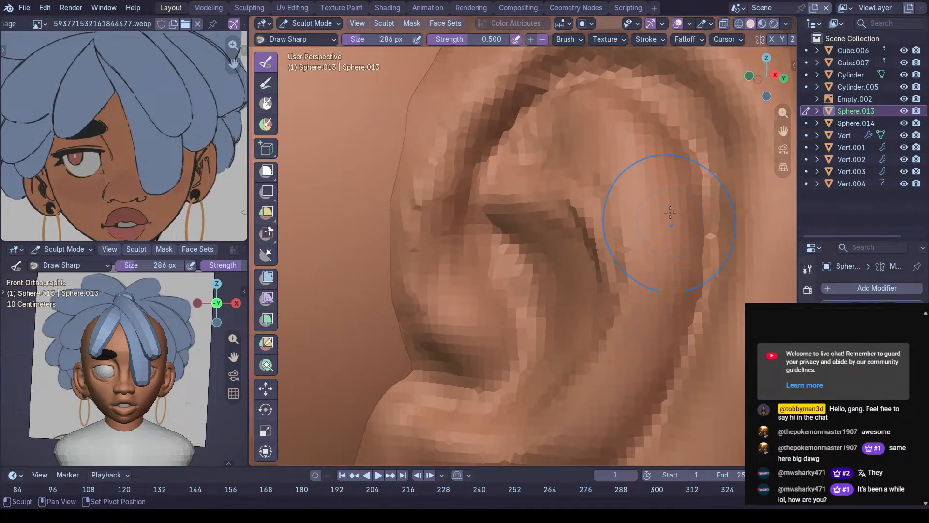
pyautogui.keyDown('ctrl'); pyautogui.moveTo(593, 232); pyautogui.dragTo(614, 267, button='middle'); pyautogui.keyUp('ctrl')
pyautogui.moveTo(613, 267)
pyautogui.keyDown('shift'); pyautogui.mouseDown()
pyautogui.moveTo(602, 213)
pyautogui.moveTo(609, 303)
pyautogui.mouseUp(); pyautogui.keyUp('shift')
# Carve the notch between the tragus and the lobe with Draw Sharp at 286 px and save the file
pyautogui.keyDown('ctrl'); pyautogui.moveTo(556, 280); pyautogui.dragTo(544, 344, button='middle'); pyautogui.keyUp('ctrl')
pyautogui.moveTo(529, 411)
pyautogui.mouseDown(button='middle')
pyautogui.moveTo(549, 402)
pyautogui.moveTo(557, 300)
pyautogui.moveTo(513, 327)
pyautogui.moveTo(490, 377)
pyautogui.moveTo(514, 336)
pyautogui.mouseUp(button='middle')
pyautogui.moveTo(507, 276)
pyautogui.mouseDown()
pyautogui.moveTo(518, 252)
pyautogui.moveTo(562, 217)
pyautogui.moveTo(498, 190)
pyautogui.mouseUp()
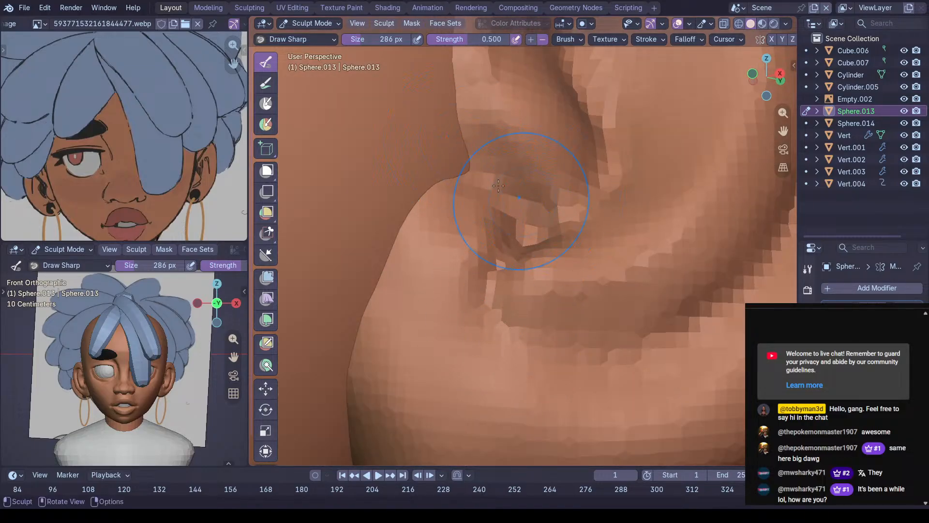
pyautogui.moveTo(603, 162); pyautogui.dragTo(598, 168)
pyautogui.scroll(-9, 557, 242)
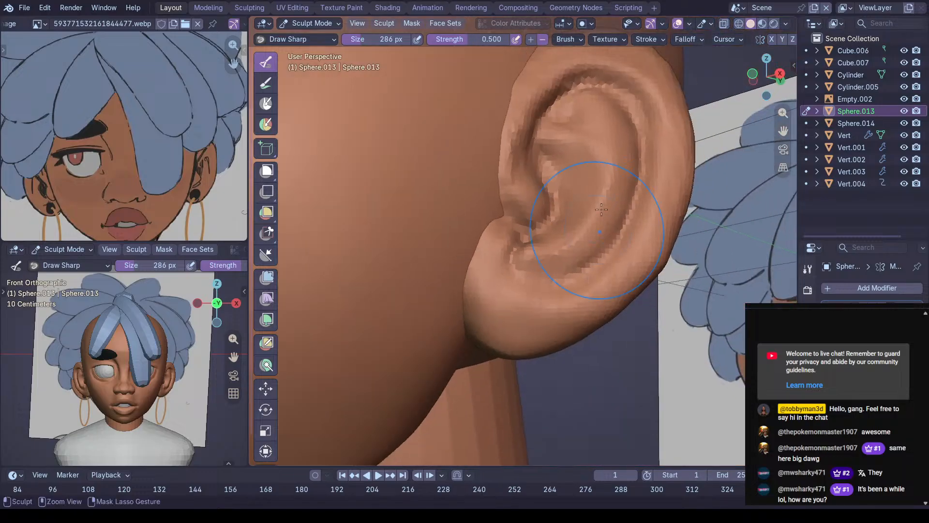
pyautogui.moveTo(549, 257)
pyautogui.mouseDown(button='middle')
pyautogui.moveTo(588, 262)
pyautogui.moveTo(553, 258)
pyautogui.moveTo(551, 242)
pyautogui.mouseUp(button='middle')
pyautogui.scroll(-2, 537, 255)
pyautogui.scroll(3, 551, 242)
pyautogui.scroll(-4, 550, 232)
pyautogui.hotkey('ctrl', 's')
# Smooth the front of the ear rim and carve a groove in the upper inner fold with Draw Sharp at 286 px
pyautogui.scroll(8, 550, 231)
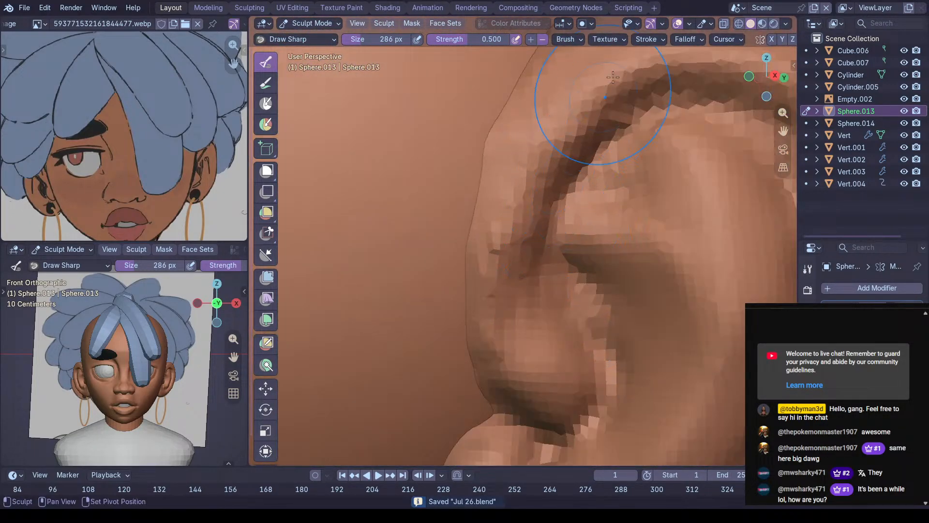
pyautogui.keyDown('ctrl'); pyautogui.moveTo(613, 77); pyautogui.dragTo(583, 183, button='middle'); pyautogui.keyUp('ctrl')
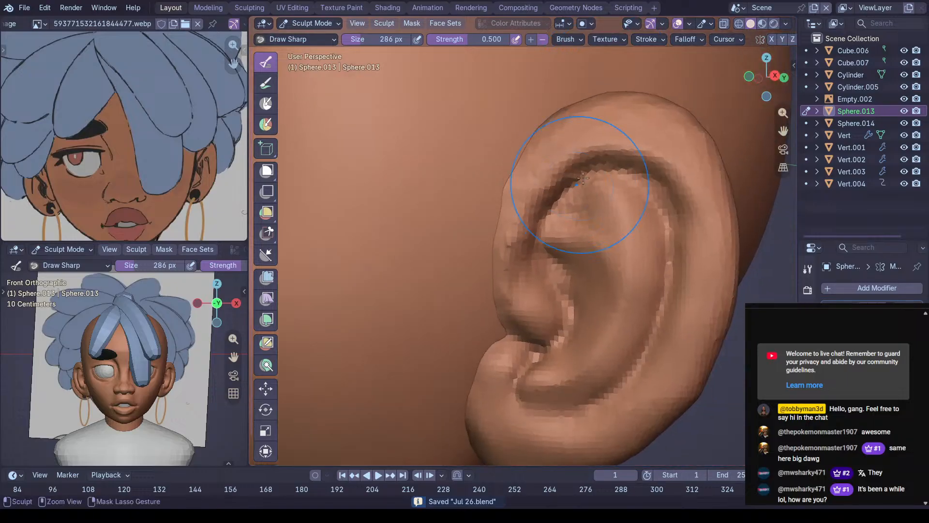
pyautogui.keyDown('ctrl'); pyautogui.moveTo(607, 278); pyautogui.dragTo(621, 253, button='middle'); pyautogui.keyUp('ctrl')
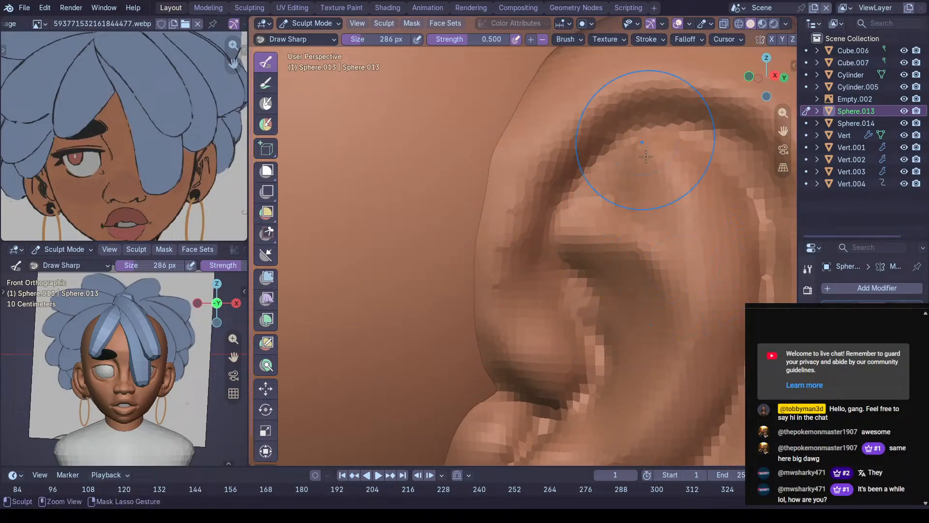
pyautogui.keyDown('ctrl'); pyautogui.moveTo(626, 207); pyautogui.dragTo(608, 147, button='middle'); pyautogui.keyUp('ctrl')
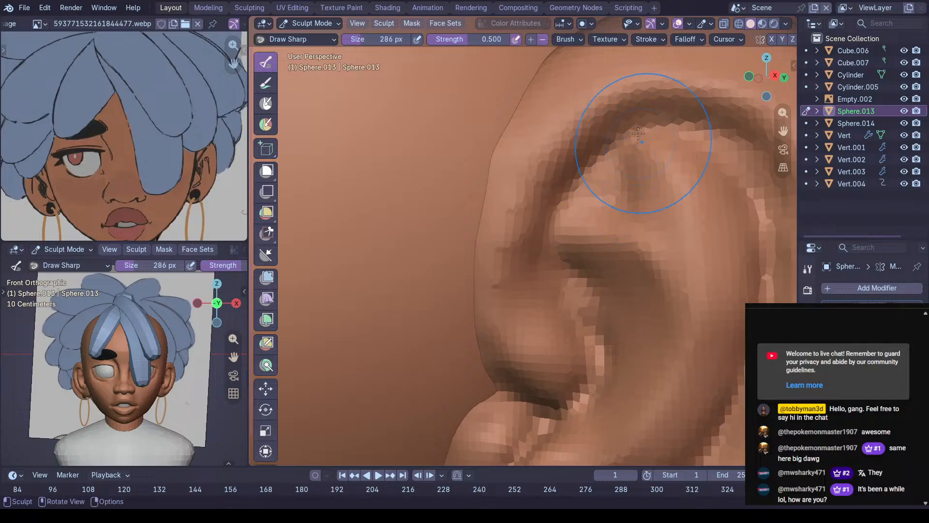
# Refine the edge between the upper inner fold and the helix groove with the Crease Polish brush at 116 px
pyautogui.press('f')
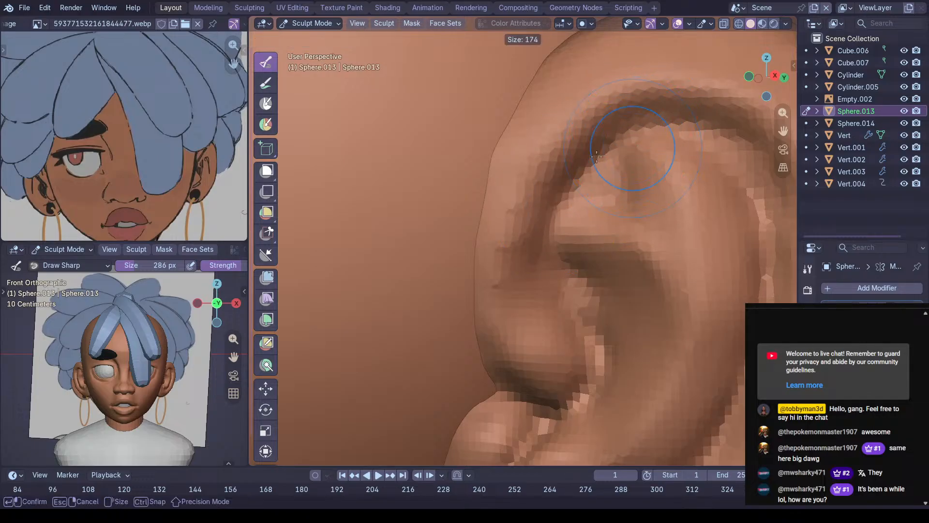
pyautogui.click(594, 165)
pyautogui.hotkey('shift', 'c')
pyautogui.moveTo(586, 198); pyautogui.dragTo(555, 205)
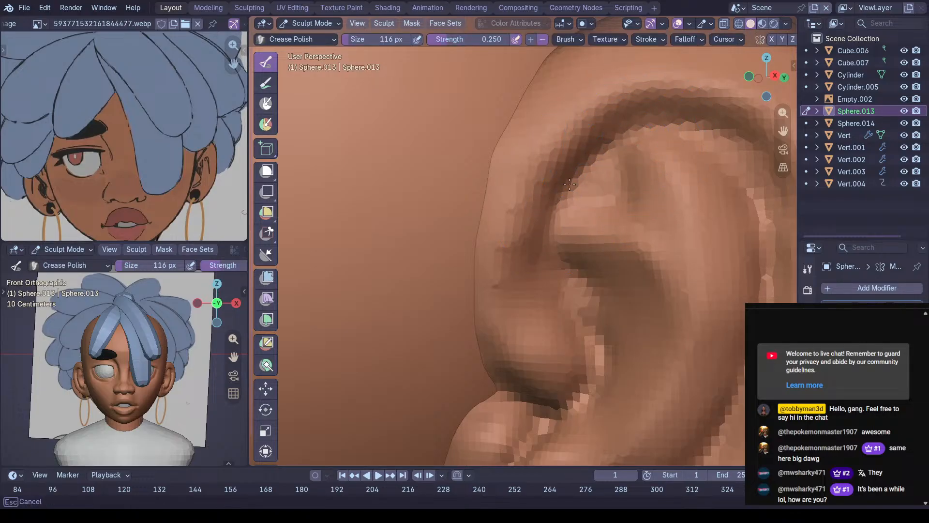
pyautogui.keyDown('shift'); pyautogui.moveTo(719, 182); pyautogui.dragTo(675, 135, button='middle'); pyautogui.keyUp('shift')
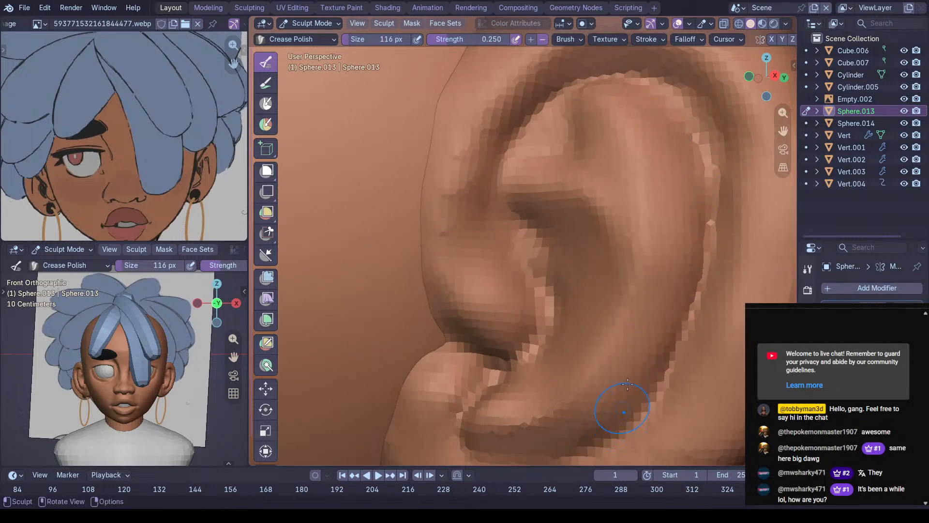
pyautogui.keyDown('shift'); pyautogui.moveTo(624, 400); pyautogui.dragTo(668, 283, button='middle'); pyautogui.keyUp('shift')
# Smooth the rough surface in the notch between the tragus and the lobe
pyautogui.moveTo(496, 386); pyautogui.dragTo(529, 382, button='middle')
pyautogui.press('f')
pyautogui.click(631, 335)
pyautogui.keyDown('shift'); pyautogui.moveTo(585, 328); pyautogui.dragTo(522, 329); pyautogui.keyUp('shift')
pyautogui.moveTo(539, 328)
pyautogui.mouseDown(button='middle')
pyautogui.moveTo(509, 333)
pyautogui.moveTo(511, 288)
pyautogui.mouseUp(button='middle')
pyautogui.scroll(-4, 513, 334)
# Reshape the tragus and close the notch above the lobe with the Grab brush at 216 px
pyautogui.press('v')
pyautogui.moveTo(525, 325)
pyautogui.mouseDown(button='middle')
pyautogui.moveTo(542, 312)
pyautogui.moveTo(532, 299)
pyautogui.mouseUp(button='middle')
pyautogui.press('f')
pyautogui.click(557, 299)
pyautogui.press('g')
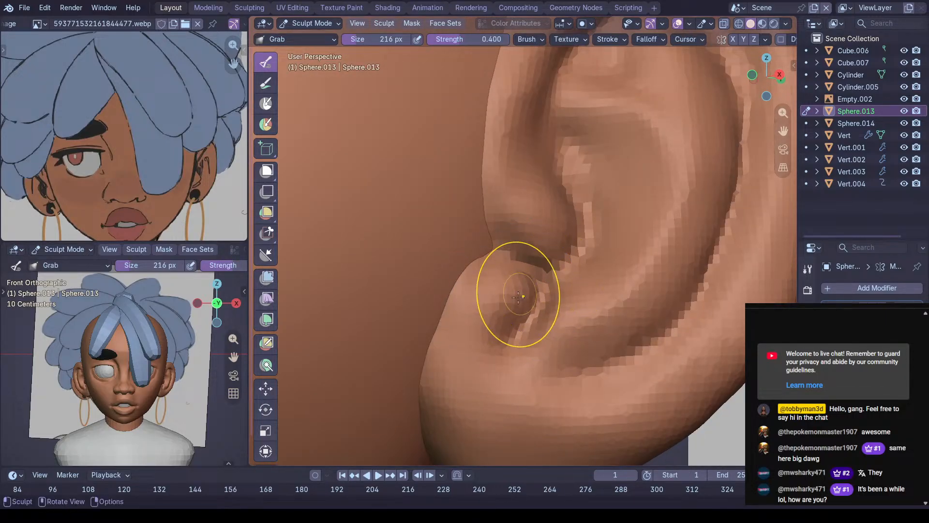
pyautogui.moveTo(519, 266); pyautogui.dragTo(493, 267, button='middle')
pyautogui.keyDown('ctrl'); pyautogui.moveTo(503, 267); pyautogui.dragTo(512, 294, button='middle'); pyautogui.keyUp('ctrl')
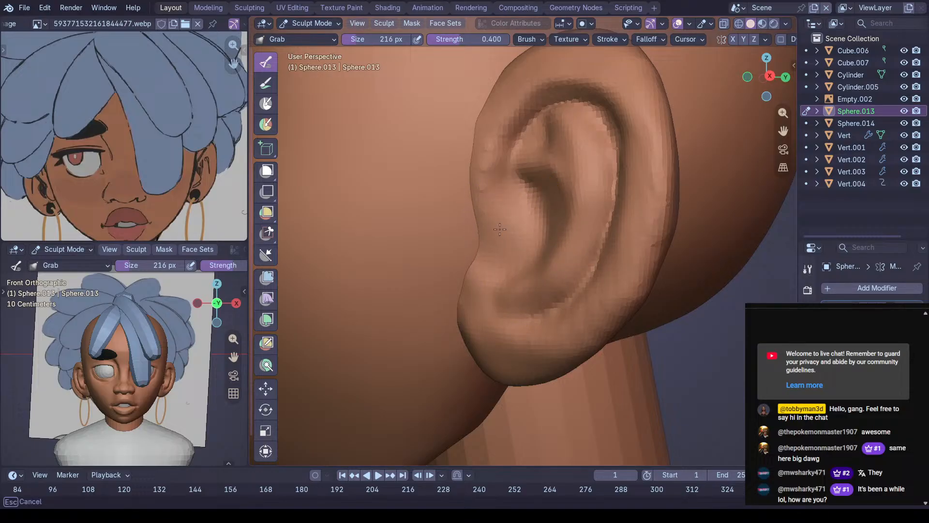
pyautogui.moveTo(502, 219); pyautogui.dragTo(505, 225, button='middle')
pyautogui.moveTo(470, 284); pyautogui.dragTo(482, 276, button='middle')
pyautogui.scroll(1, 483, 286)
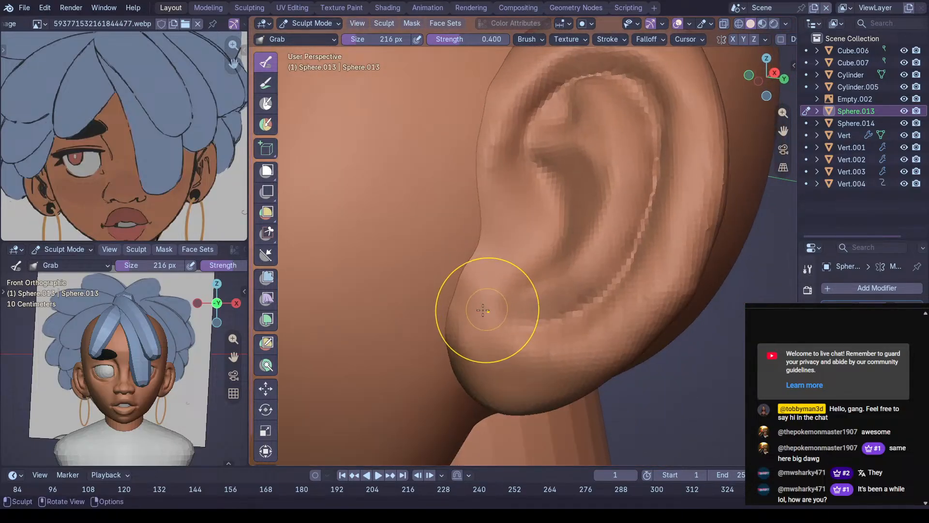
# Carve a crease around the tragus at the front of the ear with Draw Sharp at 216 px
pyautogui.hotkey('shift', 'c')
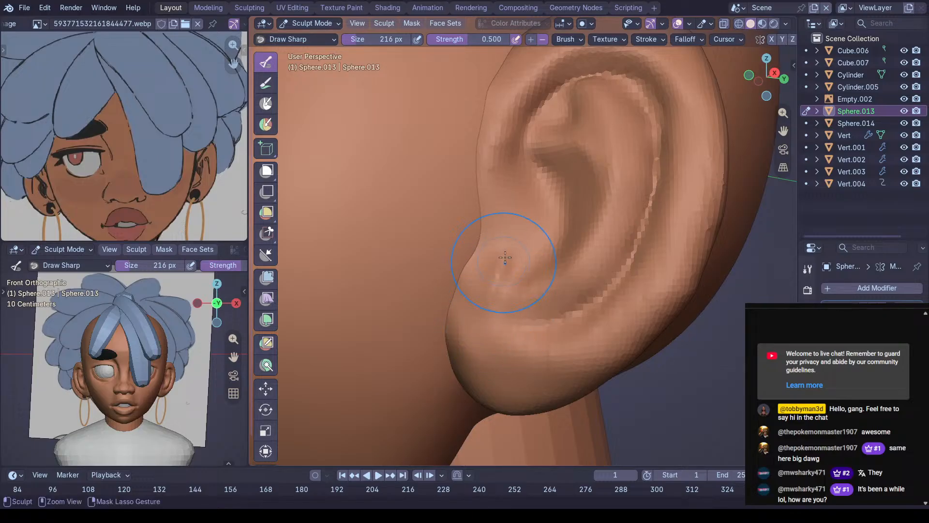
pyautogui.moveTo(478, 250); pyautogui.dragTo(503, 241)
pyautogui.moveTo(542, 225); pyautogui.dragTo(503, 237, button='middle')
pyautogui.scroll(2, 518, 283)
pyautogui.moveTo(518, 283)
pyautogui.mouseDown()
pyautogui.moveTo(502, 284)
pyautogui.moveTo(498, 300)
pyautogui.mouseUp()
pyautogui.moveTo(486, 290)
pyautogui.mouseDown(button='middle')
pyautogui.moveTo(478, 290)
pyautogui.moveTo(513, 293)
pyautogui.moveTo(517, 282)
pyautogui.mouseUp(button='middle')
# Build up the front surface of the tragus with Clay Strips at 174 px and smooth it
pyautogui.press('c')
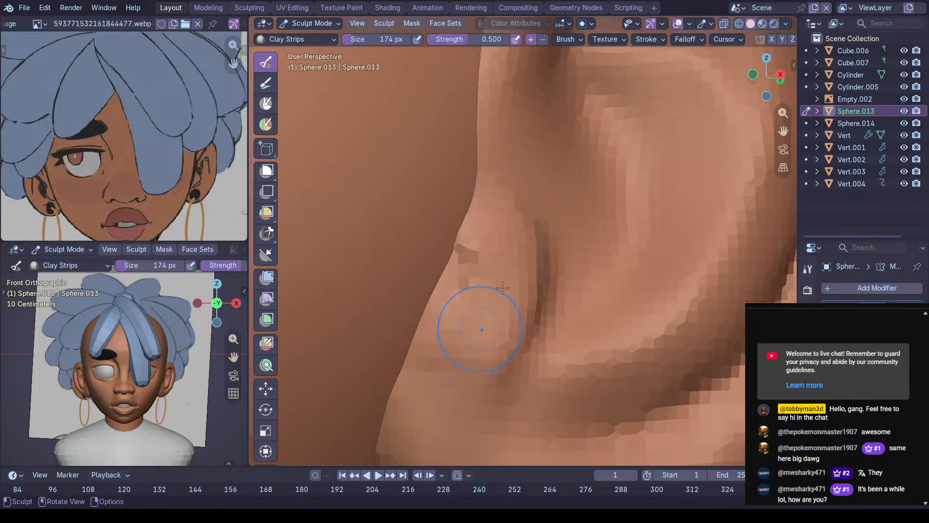
pyautogui.keyDown('shift'); pyautogui.moveTo(476, 311); pyautogui.dragTo(486, 255); pyautogui.keyUp('shift')
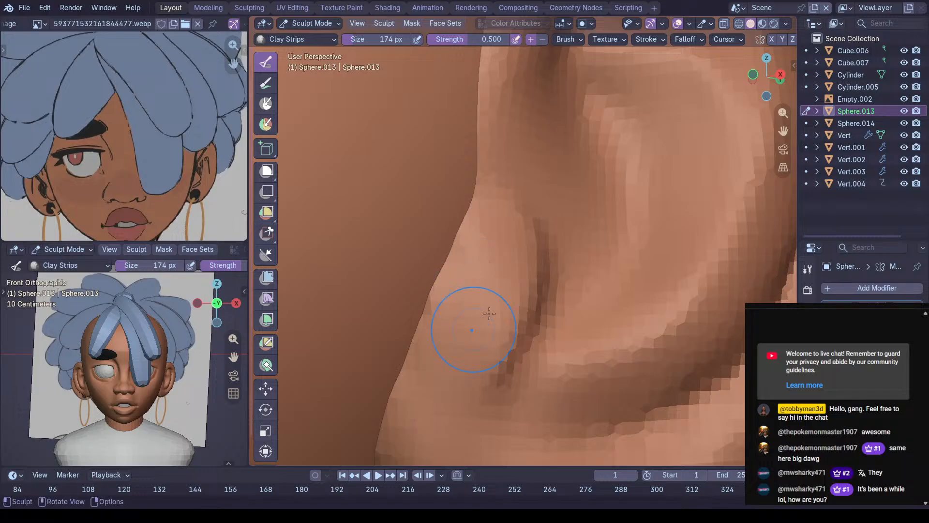
pyautogui.moveTo(488, 317); pyautogui.dragTo(490, 286, button='middle')
pyautogui.press('g')
pyautogui.moveTo(564, 237)
pyautogui.mouseDown(button='middle')
pyautogui.moveTo(522, 282)
pyautogui.moveTo(481, 296)
pyautogui.mouseUp(button='middle')
# Deepen the creases above and behind the tragus with Draw Sharp at 400 px
pyautogui.hotkey('shift', 'c')
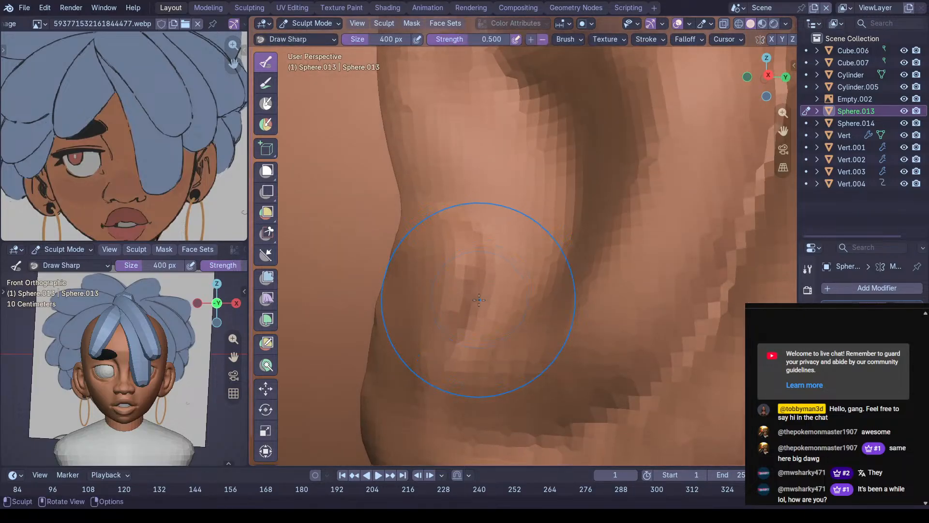
pyautogui.moveTo(506, 269); pyautogui.dragTo(489, 252)
pyautogui.moveTo(482, 238)
pyautogui.mouseDown(button='middle')
pyautogui.moveTo(525, 228)
pyautogui.moveTo(439, 176)
pyautogui.moveTo(450, 274)
pyautogui.moveTo(429, 248)
pyautogui.moveTo(458, 244)
pyautogui.mouseUp(button='middle')
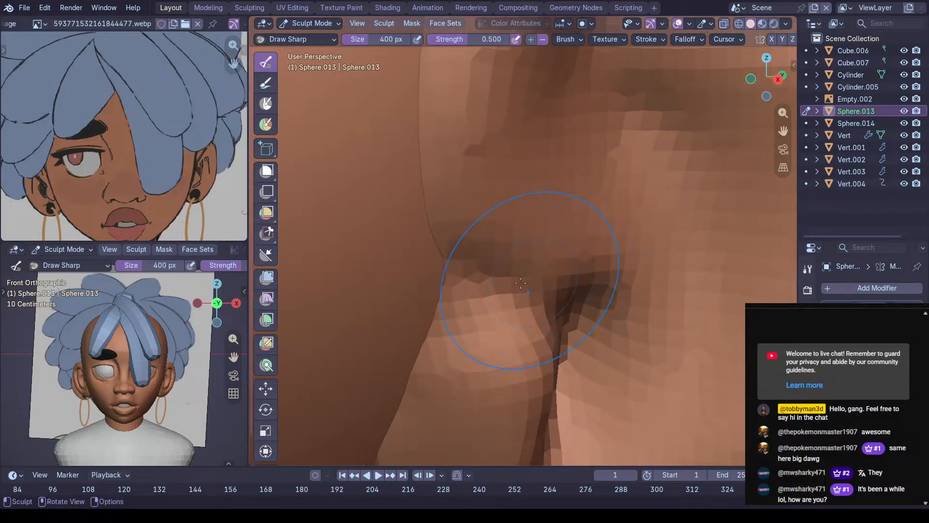
pyautogui.moveTo(527, 283); pyautogui.dragTo(488, 270, button='middle')
pyautogui.moveTo(595, 276); pyautogui.dragTo(629, 271, button='middle')
pyautogui.moveTo(632, 197)
pyautogui.keyDown('ctrl'); pyautogui.mouseDown(button='middle')
pyautogui.moveTo(624, 286)
pyautogui.moveTo(612, 275)
pyautogui.moveTo(560, 342)
pyautogui.moveTo(583, 321)
pyautogui.mouseUp(button='middle'); pyautogui.keyUp('ctrl')
pyautogui.scroll(3, 590, 338)
pyautogui.moveTo(609, 349)
pyautogui.keyDown('shift'); pyautogui.mouseDown(button='middle')
pyautogui.moveTo(612, 301)
pyautogui.moveTo(580, 285)
pyautogui.mouseUp(button='middle'); pyautogui.keyUp('shift')
# Pull the tragus into a rounded flap over the ear opening with the Grab brush at 354 px
pyautogui.press('f')
pyautogui.click(599, 300)
pyautogui.press('g')
pyautogui.moveTo(643, 271)
pyautogui.mouseDown(button='middle')
pyautogui.moveTo(685, 253)
pyautogui.moveTo(633, 276)
pyautogui.moveTo(600, 310)
pyautogui.mouseUp(button='middle')
pyautogui.moveTo(581, 314)
pyautogui.mouseDown(button='middle')
pyautogui.moveTo(543, 317)
pyautogui.moveTo(580, 279)
pyautogui.moveTo(563, 272)
pyautogui.moveTo(572, 269)
pyautogui.moveTo(569, 259)
pyautogui.moveTo(547, 237)
pyautogui.mouseUp(button='middle')
pyautogui.moveTo(574, 282)
pyautogui.keyDown('ctrl'); pyautogui.mouseDown(button='middle')
pyautogui.moveTo(570, 234)
pyautogui.moveTo(586, 232)
pyautogui.mouseUp(button='middle'); pyautogui.keyUp('ctrl')
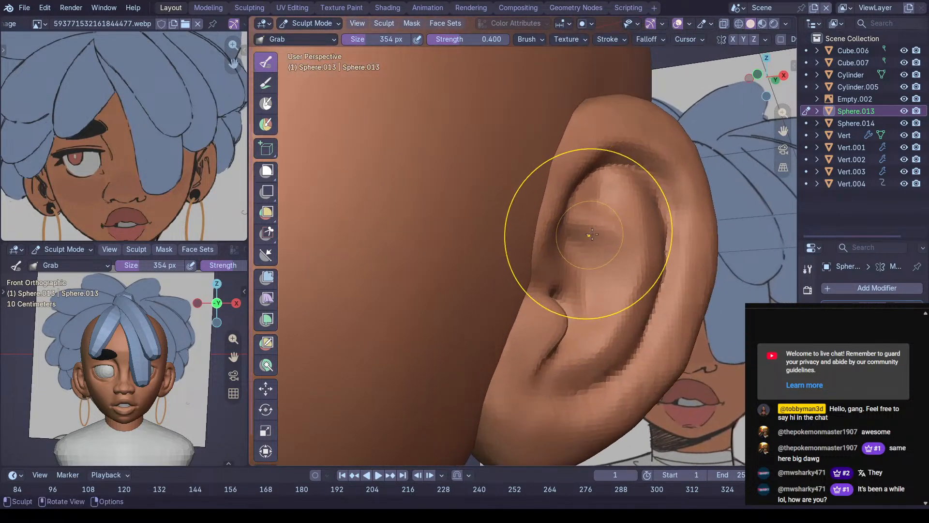
# Flatten the long inner fold of the ear with Scrape/Fill at 354 px and save the file
pyautogui.hotkey('shift', 'c')
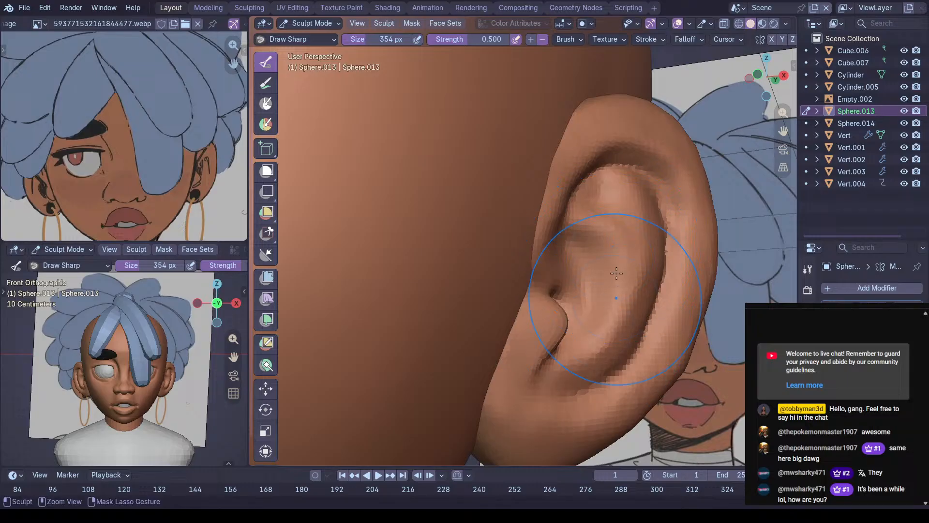
pyautogui.moveTo(617, 349)
pyautogui.mouseDown(button='middle')
pyautogui.moveTo(588, 334)
pyautogui.moveTo(573, 356)
pyautogui.moveTo(619, 288)
pyautogui.mouseUp(button='middle')
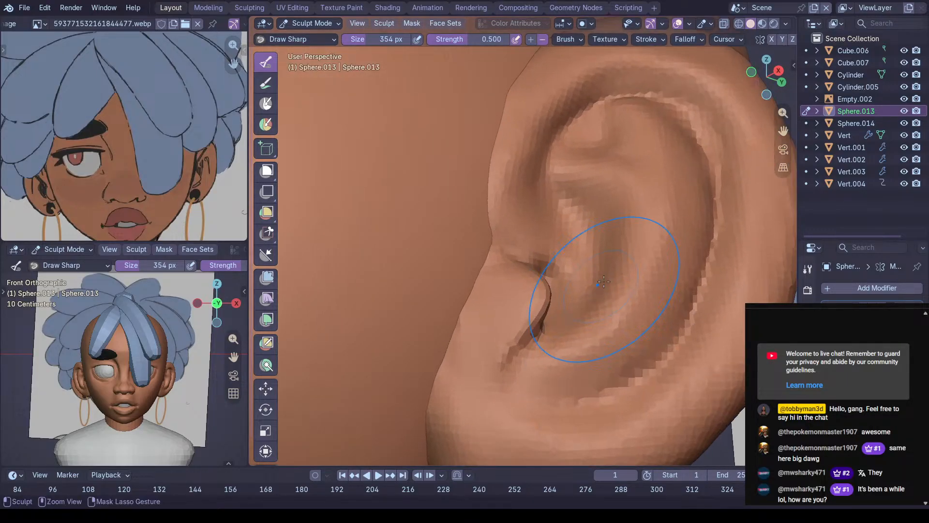
pyautogui.hotkey('shift', 't')
pyautogui.moveTo(634, 327)
pyautogui.mouseDown()
pyautogui.moveTo(655, 286)
pyautogui.moveTo(584, 363)
pyautogui.mouseUp()
pyautogui.keyDown('ctrl'); pyautogui.moveTo(610, 353); pyautogui.dragTo(670, 280, button='middle'); pyautogui.keyUp('ctrl')
pyautogui.moveTo(670, 286)
pyautogui.mouseDown()
pyautogui.moveTo(621, 369)
pyautogui.moveTo(677, 296)
pyautogui.mouseUp()
pyautogui.moveTo(610, 387); pyautogui.dragTo(703, 246)
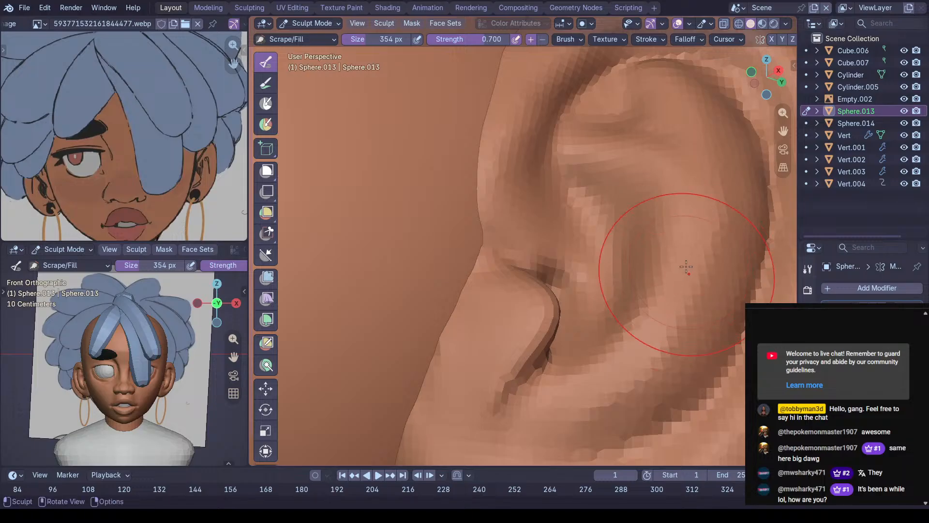
pyautogui.moveTo(719, 191); pyautogui.dragTo(711, 167)
pyautogui.moveTo(624, 353); pyautogui.dragTo(700, 196)
pyautogui.moveTo(624, 353); pyautogui.dragTo(707, 179)
pyautogui.moveTo(629, 358); pyautogui.dragTo(684, 313)
pyautogui.moveTo(661, 356)
pyautogui.mouseDown()
pyautogui.moveTo(711, 265)
pyautogui.moveTo(721, 213)
pyautogui.mouseUp()
pyautogui.moveTo(721, 214)
pyautogui.keyDown('shift'); pyautogui.mouseDown(button='middle')
pyautogui.moveTo(623, 344)
pyautogui.moveTo(635, 281)
pyautogui.mouseUp(button='middle'); pyautogui.keyUp('shift')
pyautogui.hotkey('shift', 'c')
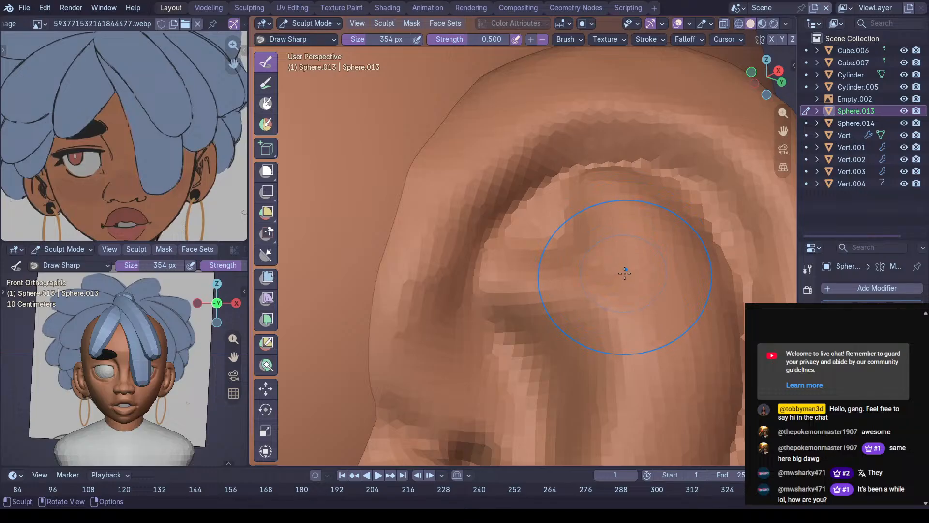
pyautogui.keyDown('ctrl'); pyautogui.moveTo(618, 216); pyautogui.dragTo(613, 290, button='middle'); pyautogui.keyUp('ctrl')
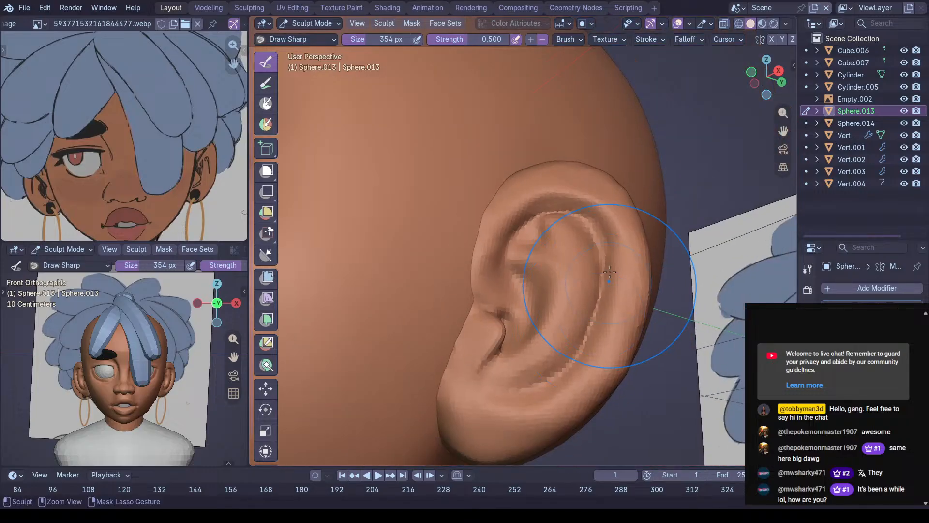
pyautogui.hotkey('ctrl', 's')
# Shape the front end of the ear rim above the tragus with Clay Strips at 160 px
pyautogui.moveTo(616, 210); pyautogui.dragTo(592, 227, button='middle')
pyautogui.moveTo(537, 329); pyautogui.dragTo(564, 295, button='middle')
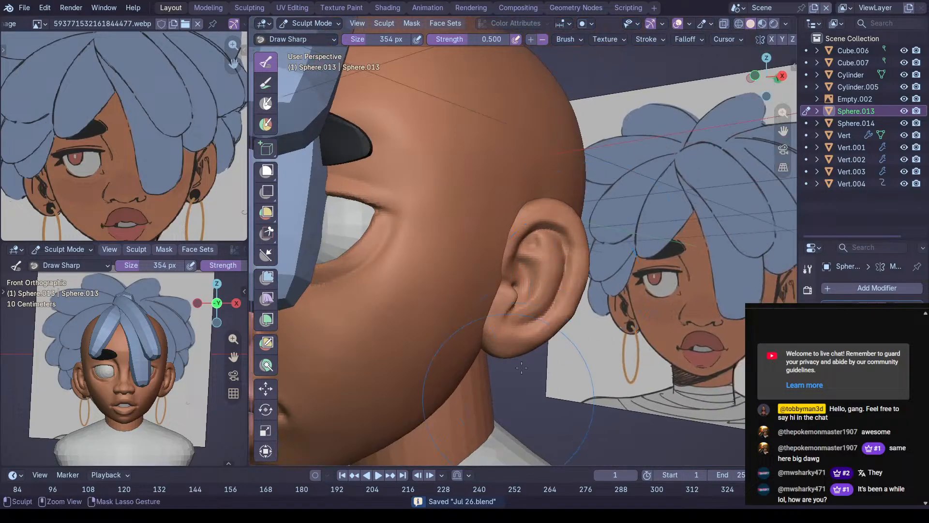
pyautogui.keyDown('ctrl'); pyautogui.moveTo(544, 361); pyautogui.dragTo(538, 293, button='middle'); pyautogui.keyUp('ctrl')
pyautogui.keyDown('shift'); pyautogui.moveTo(543, 339); pyautogui.dragTo(556, 261, button='middle'); pyautogui.keyUp('shift')
pyautogui.keyDown('ctrl'); pyautogui.moveTo(508, 342); pyautogui.dragTo(542, 312, button='middle'); pyautogui.keyUp('ctrl')
pyautogui.moveTo(549, 278)
pyautogui.mouseDown()
pyautogui.moveTo(566, 239)
pyautogui.moveTo(557, 198)
pyautogui.moveTo(525, 160)
pyautogui.moveTo(557, 208)
pyautogui.mouseUp()
pyautogui.press('f')
pyautogui.click(520, 198)
pyautogui.hotkey('shift', 'c')
pyautogui.moveTo(516, 249); pyautogui.dragTo(457, 211, button='middle')
pyautogui.press('c')
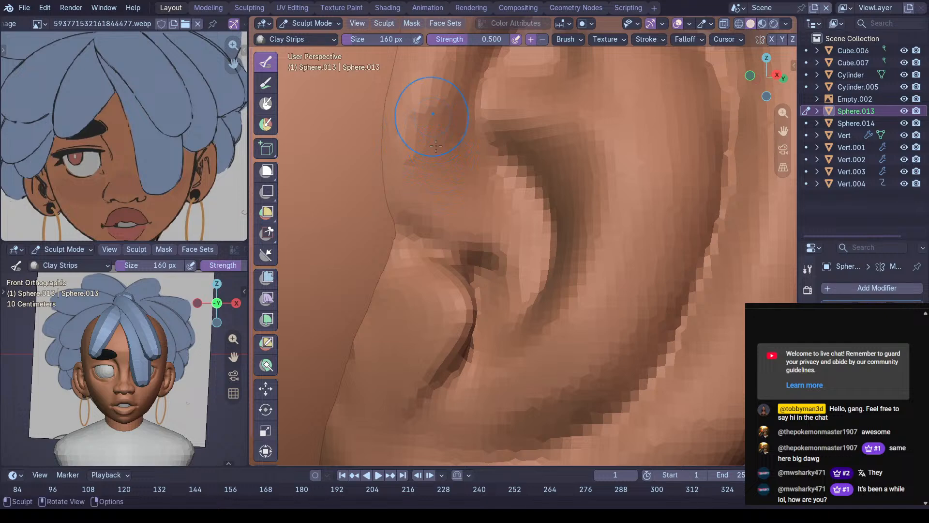
pyautogui.moveTo(450, 224); pyautogui.dragTo(440, 175, button='middle')
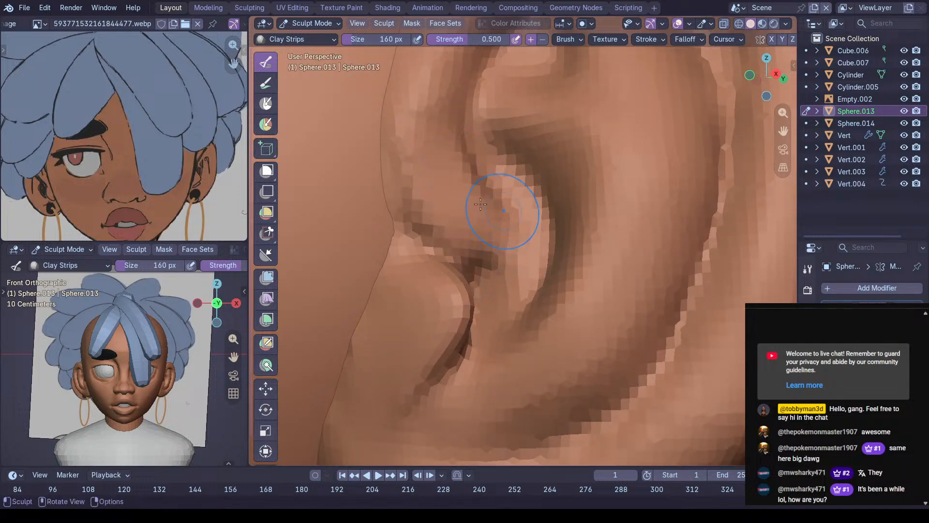
# Sharpen the groove behind the front ear rim and above the tragus with Draw Sharp at 230 px
pyautogui.scroll(-5, 484, 203)
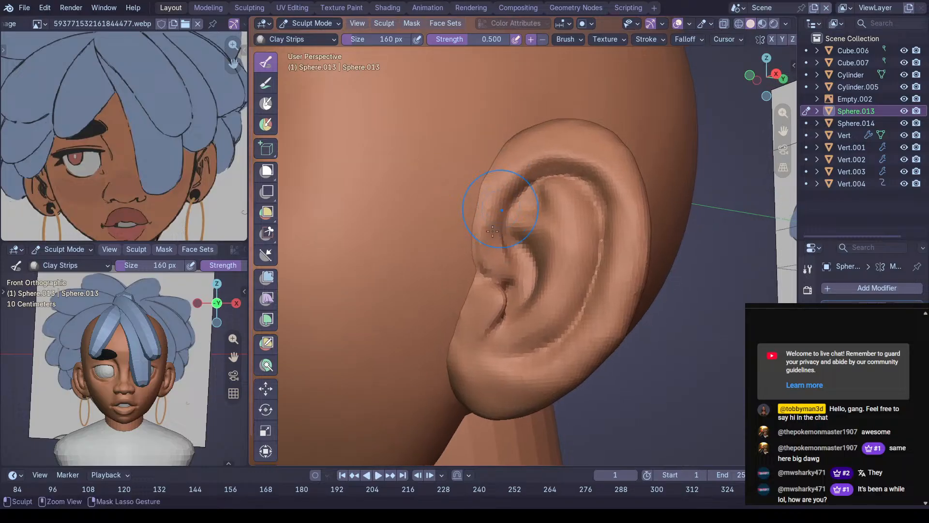
pyautogui.scroll(3, 501, 198)
pyautogui.press('x')
pyautogui.press('f')
pyautogui.click(516, 191)
pyautogui.moveTo(483, 288); pyautogui.dragTo(482, 260)
pyautogui.moveTo(482, 259); pyautogui.dragTo(439, 213, button='middle')
pyautogui.moveTo(440, 240); pyautogui.dragTo(441, 161)
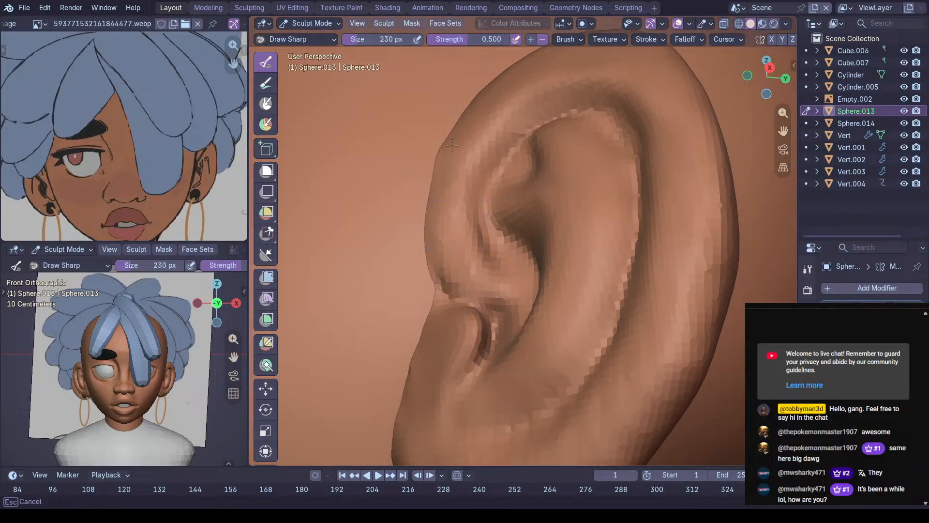
pyautogui.moveTo(447, 136); pyautogui.dragTo(505, 177, button='middle')
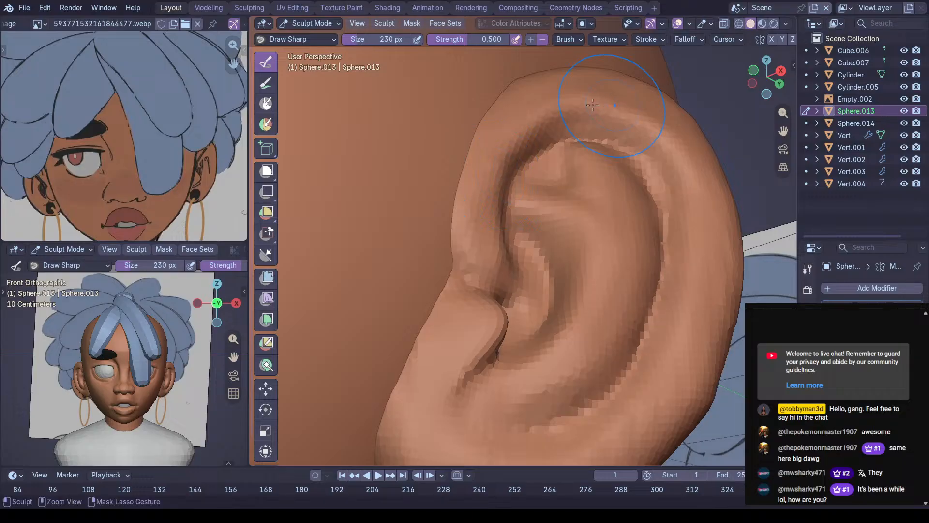
pyautogui.moveTo(667, 181)
pyautogui.mouseDown(button='middle')
pyautogui.moveTo(667, 160)
pyautogui.moveTo(617, 249)
pyautogui.mouseUp(button='middle')
pyautogui.moveTo(506, 220); pyautogui.dragTo(617, 246)
pyautogui.moveTo(575, 215); pyautogui.dragTo(583, 248, button='middle')
pyautogui.moveTo(600, 310)
pyautogui.keyDown('shift'); pyautogui.mouseDown(button='middle')
pyautogui.moveTo(563, 293)
pyautogui.moveTo(556, 274)
pyautogui.mouseUp(button='middle'); pyautogui.keyUp('shift')
# Even out the front ear rim and the surface around the tragus with Scrape/Fill at 230 px
pyautogui.hotkey('shift', 't')
pyautogui.scroll(3, 561, 265)
pyautogui.moveTo(566, 262); pyautogui.dragTo(567, 304)
pyautogui.moveTo(528, 390)
pyautogui.mouseDown(button='middle')
pyautogui.moveTo(531, 327)
pyautogui.moveTo(479, 350)
pyautogui.mouseUp(button='middle')
pyautogui.scroll(2, 531, 327)
pyautogui.scroll(-1, 479, 350)
pyautogui.moveTo(479, 350)
pyautogui.mouseDown()
pyautogui.moveTo(425, 389)
pyautogui.moveTo(405, 390)
pyautogui.moveTo(508, 325)
pyautogui.moveTo(528, 282)
pyautogui.mouseUp()
pyautogui.moveTo(552, 188); pyautogui.dragTo(557, 251, button='middle')
pyautogui.moveTo(550, 263); pyautogui.dragTo(563, 238)
# Flatten the upper ear rim along the helix groove with Scrape/Fill at 230 px
pyautogui.keyDown('shift'); pyautogui.moveTo(578, 195); pyautogui.dragTo(571, 280, button='middle'); pyautogui.keyUp('shift')
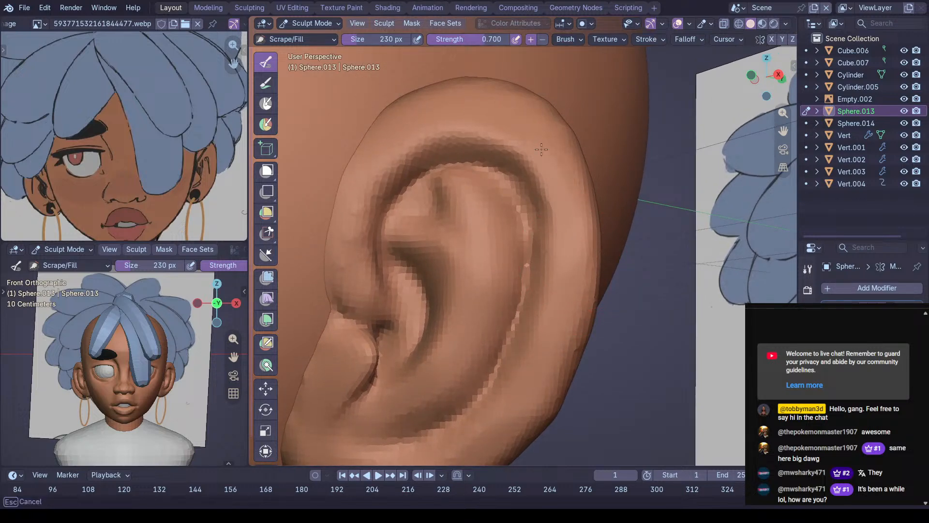
pyautogui.moveTo(547, 167); pyautogui.dragTo(424, 124)
pyautogui.moveTo(522, 152); pyautogui.dragTo(401, 156)
pyautogui.moveTo(485, 146)
pyautogui.keyDown('shift'); pyautogui.mouseDown(button='middle')
pyautogui.moveTo(494, 216)
pyautogui.moveTo(514, 222)
pyautogui.moveTo(504, 227)
pyautogui.mouseUp(button='middle'); pyautogui.keyUp('shift')
pyautogui.scroll(2, 463, 208)
# Adjust the shape of the upper ear and front rim with the Grab brush at 454 px and save the file
pyautogui.press('f')
pyautogui.click(574, 208)
pyautogui.press('g')
pyautogui.moveTo(488, 220); pyautogui.dragTo(494, 215)
pyautogui.moveTo(523, 216); pyautogui.dragTo(530, 245, button='middle')
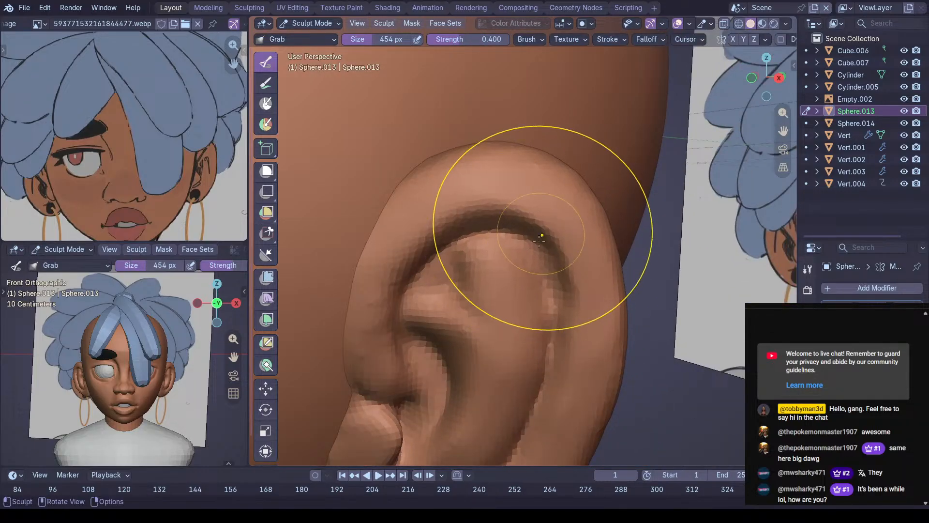
pyautogui.moveTo(468, 219); pyautogui.dragTo(474, 208)
pyautogui.moveTo(501, 205)
pyautogui.mouseDown(button='middle')
pyautogui.moveTo(571, 219)
pyautogui.moveTo(571, 201)
pyautogui.mouseUp(button='middle')
pyautogui.scroll(-3, 527, 241)
pyautogui.scroll(3, 483, 295)
pyautogui.moveTo(484, 303); pyautogui.dragTo(475, 299, button='middle')
pyautogui.moveTo(460, 278); pyautogui.dragTo(458, 286)
pyautogui.scroll(-6, 485, 252)
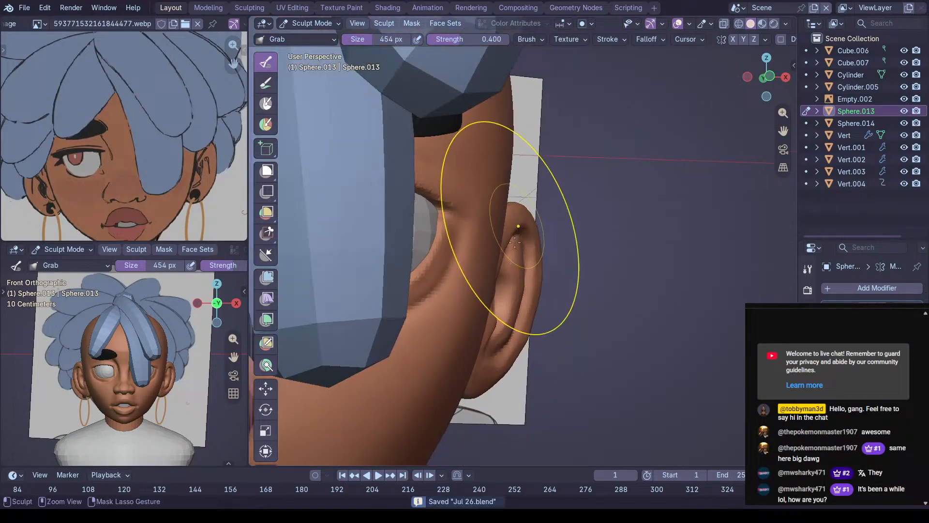
pyautogui.hotkey('ctrl', 's')
# Check the ear against the reference with X-ray in front view and pull its outer rim outward with Grab at 454 px
pyautogui.moveTo(536, 295)
pyautogui.keyDown('ctrl'); pyautogui.mouseDown(button='middle')
pyautogui.moveTo(533, 259)
pyautogui.moveTo(520, 306)
pyautogui.moveTo(578, 272)
pyautogui.mouseUp(button='middle'); pyautogui.keyUp('ctrl')
pyautogui.press('KP_1')
pyautogui.hotkey('alt', 'z')
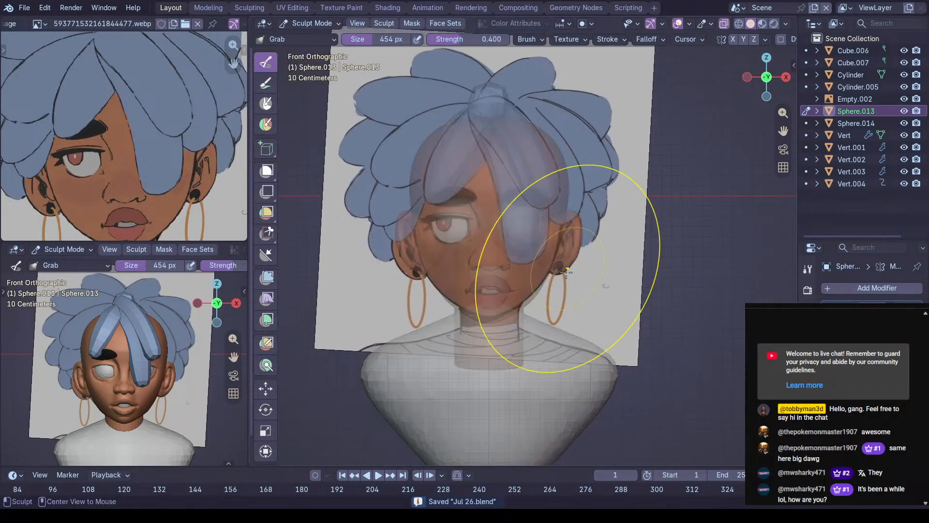
pyautogui.hotkey('alt', 'z')
pyautogui.keyDown('ctrl'); pyautogui.moveTo(553, 315); pyautogui.dragTo(580, 224, button='middle'); pyautogui.keyUp('ctrl')
pyautogui.hotkey('alt', 'z')
pyautogui.hotkey('alt', 'z')
pyautogui.scroll(2, 621, 319)
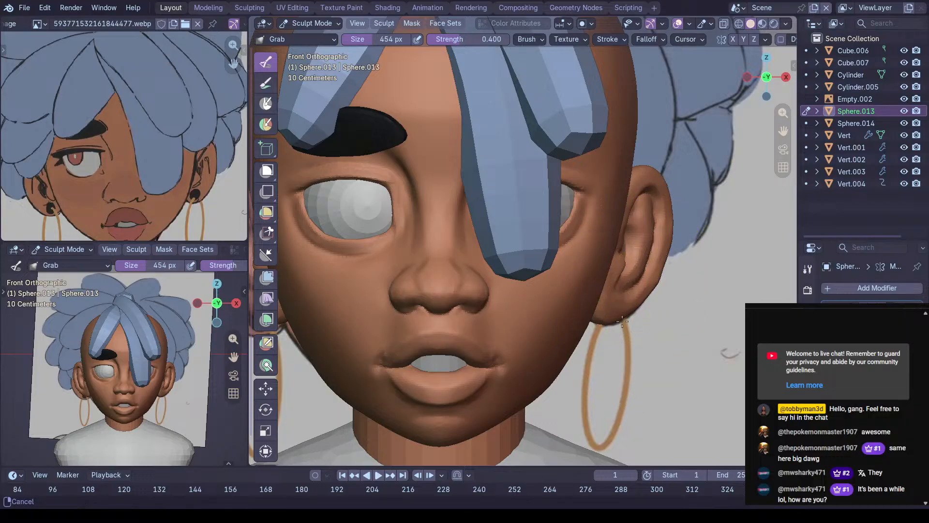
pyautogui.scroll(-3, 620, 309)
pyautogui.moveTo(647, 249)
pyautogui.keyDown('ctrl'); pyautogui.mouseDown(button='middle')
pyautogui.moveTo(682, 208)
pyautogui.moveTo(688, 223)
pyautogui.mouseUp(button='middle'); pyautogui.keyUp('ctrl')
pyautogui.moveTo(695, 207); pyautogui.dragTo(704, 201)
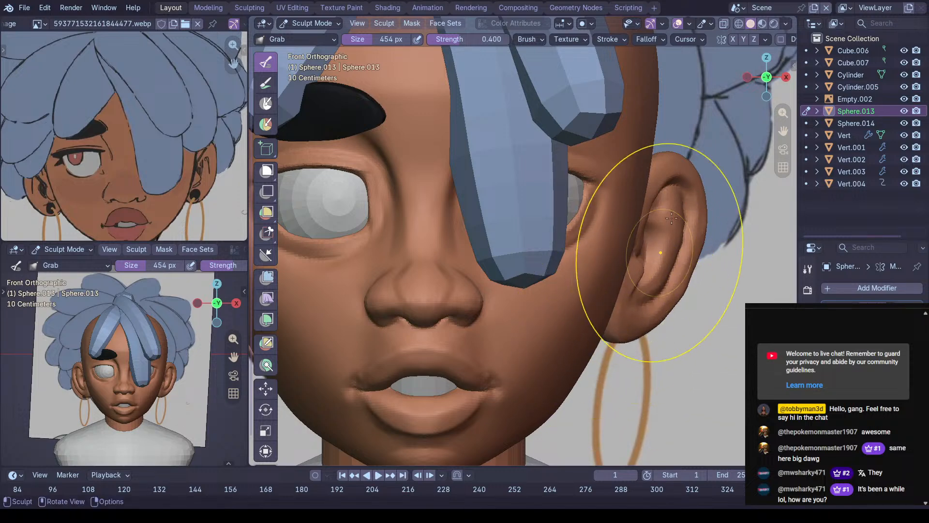
# Refine the ear's upper and outer silhouette against the reference with Grab at 454 px and save the file
pyautogui.scroll(-5, 605, 180)
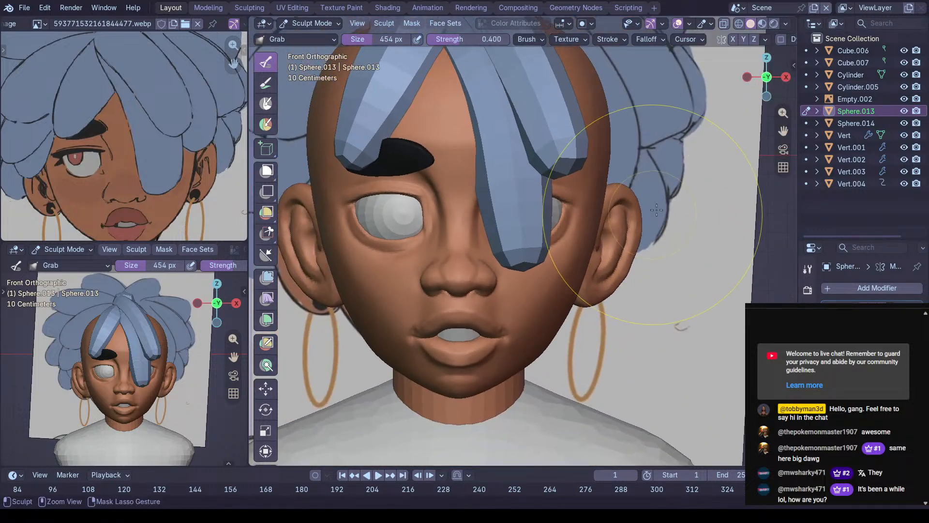
pyautogui.scroll(5, 656, 157)
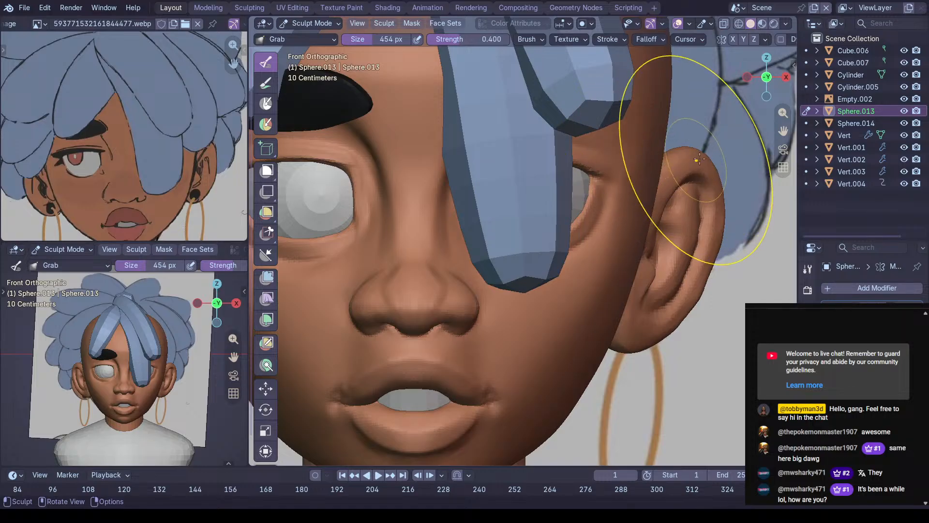
pyautogui.moveTo(710, 154); pyautogui.dragTo(718, 265)
pyautogui.moveTo(719, 265)
pyautogui.keyDown('ctrl'); pyautogui.mouseDown(button='middle')
pyautogui.moveTo(752, 269)
pyautogui.moveTo(680, 259)
pyautogui.moveTo(682, 284)
pyautogui.mouseUp(button='middle'); pyautogui.keyUp('ctrl')
pyautogui.moveTo(681, 286); pyautogui.dragTo(677, 285)
pyautogui.moveTo(677, 285); pyautogui.dragTo(660, 308, button='middle')
pyautogui.scroll(-5, 599, 278)
pyautogui.hotkey('ctrl', 's')
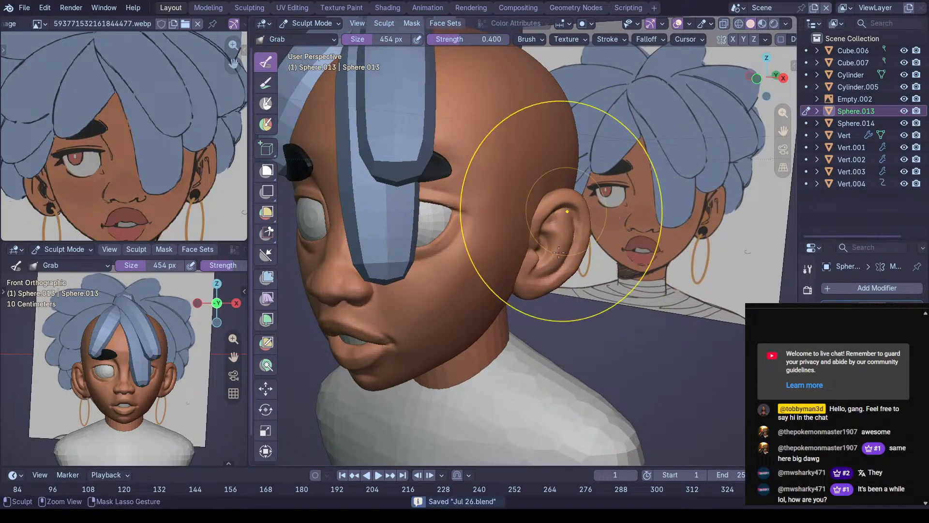
# Switch the ear from Sculpt Mode to Object Mode, deselect everything and save the file
pyautogui.hotkey('ctrl', 'Tab')
pyautogui.moveTo(570, 264)
pyautogui.mouseDown(button='middle')
pyautogui.moveTo(650, 251)
pyautogui.moveTo(675, 264)
pyautogui.moveTo(625, 306)
pyautogui.moveTo(582, 303)
pyautogui.moveTo(596, 275)
pyautogui.moveTo(620, 276)
pyautogui.moveTo(610, 283)
pyautogui.mouseUp(button='middle')
pyautogui.click(667, 326)
pyautogui.hotkey('ctrl', 's')
pyautogui.keyDown('ctrl'); pyautogui.moveTo(539, 348); pyautogui.dragTo(535, 380, button='middle'); pyautogui.keyUp('ctrl')
# Compare the whole head with the full reference drawing in front orthographic view and save the file
pyautogui.keyDown('ctrl'); pyautogui.moveTo(186, 169); pyautogui.dragTo(181, 236, button='middle'); pyautogui.keyUp('ctrl')
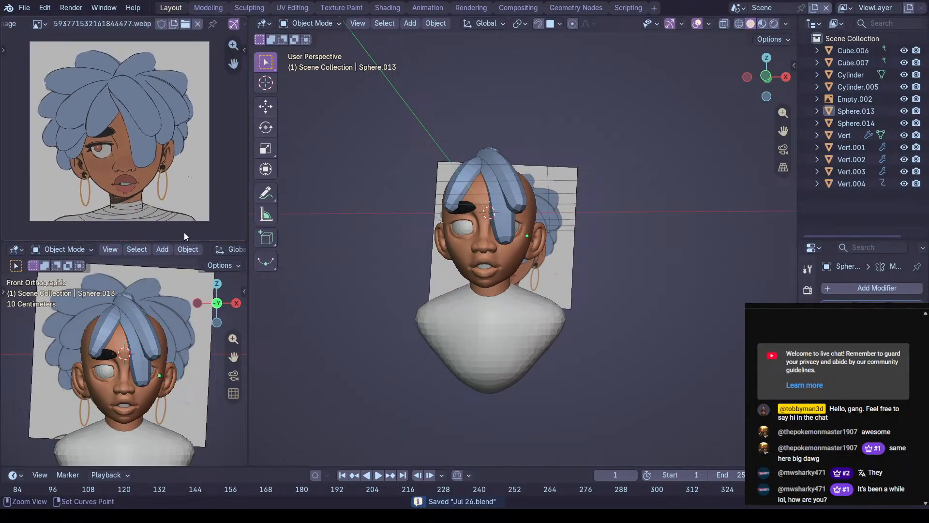
pyautogui.keyDown('ctrl'); pyautogui.moveTo(528, 319); pyautogui.dragTo(462, 284, button='middle'); pyautogui.keyUp('ctrl')
pyautogui.moveTo(476, 216)
pyautogui.keyDown('ctrl'); pyautogui.mouseDown(button='middle')
pyautogui.moveTo(483, 274)
pyautogui.moveTo(489, 251)
pyautogui.mouseUp(button='middle'); pyautogui.keyUp('ctrl')
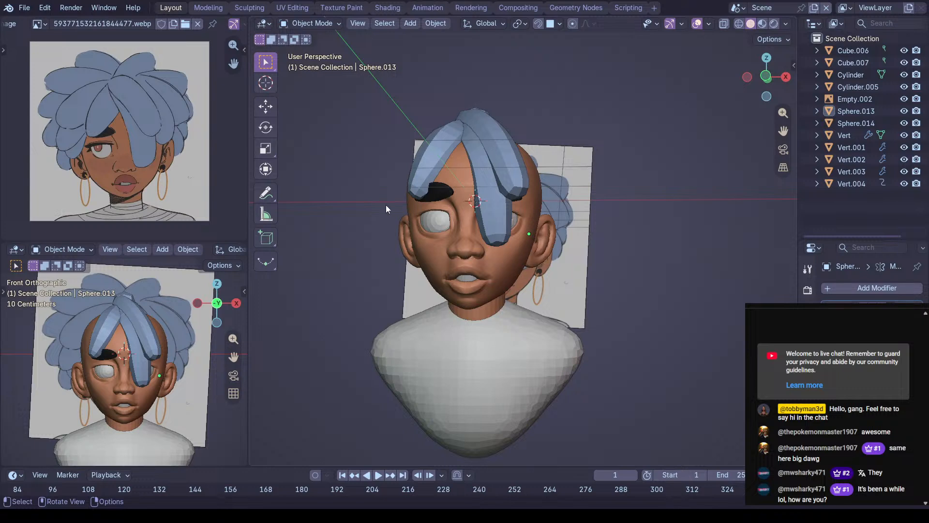
pyautogui.scroll(-1, 534, 247)
pyautogui.moveTo(534, 250); pyautogui.dragTo(564, 270, button='middle')
pyautogui.press('KP_5')
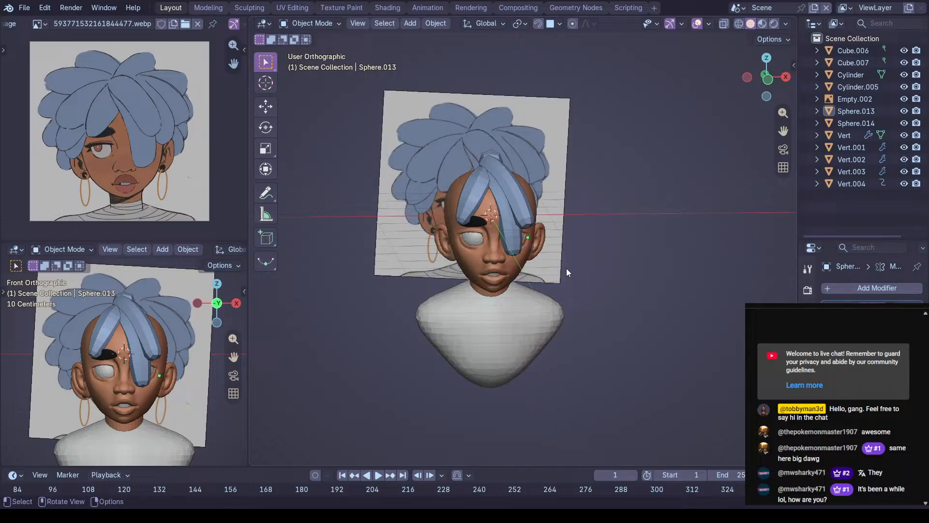
pyautogui.press('KP_1')
pyautogui.scroll(2, 629, 275)
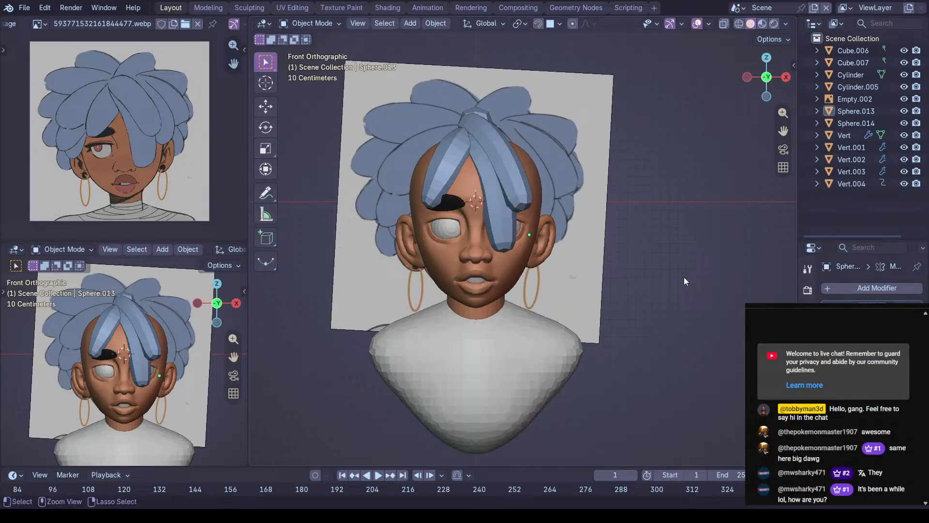
pyautogui.hotkey('ctrl', 's')
pyautogui.scroll(-1, 227, 402)
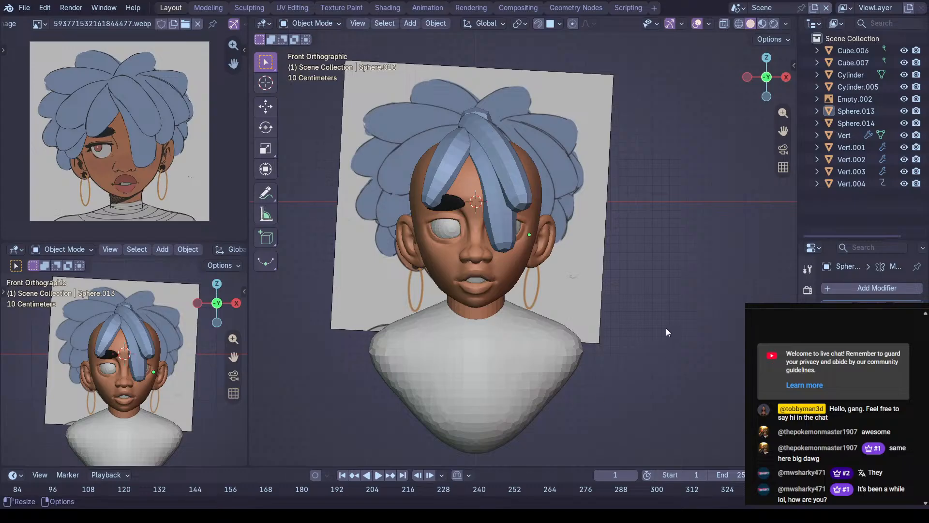